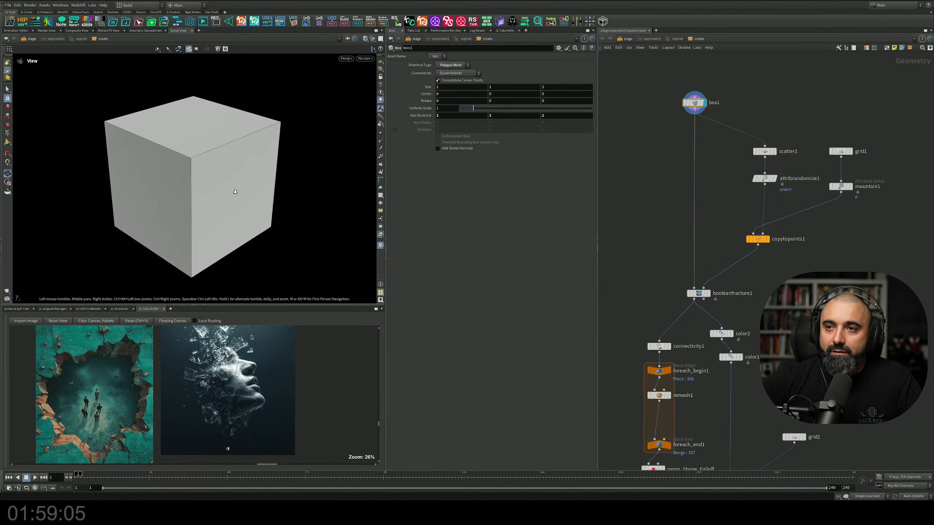
# Examine the two reference images, the broken teal wall and the shattering face, up close and side by side
pyautogui.press('Return')
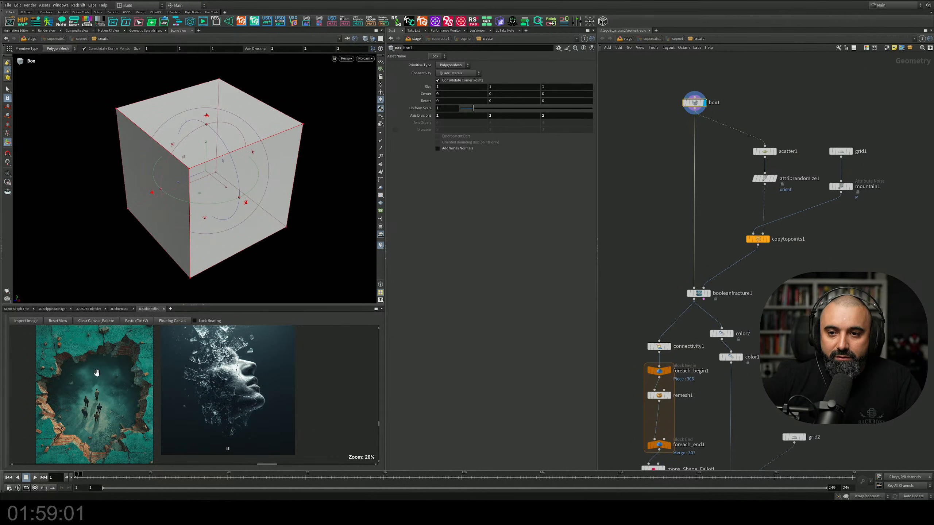
pyautogui.scroll(6, 122, 393)
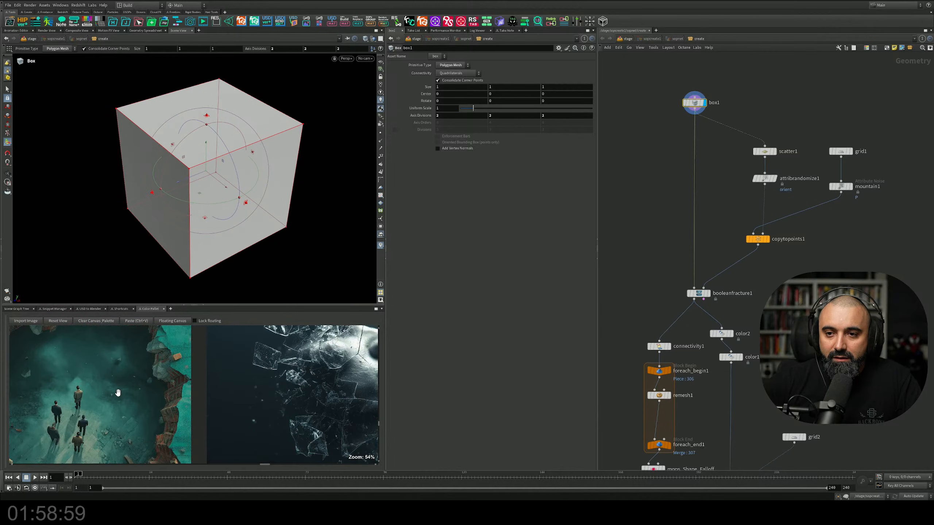
pyautogui.scroll(-6, 120, 393)
pyautogui.moveTo(89, 393); pyautogui.dragTo(170, 378)
pyautogui.scroll(6, 173, 379)
pyautogui.scroll(-3, 176, 381)
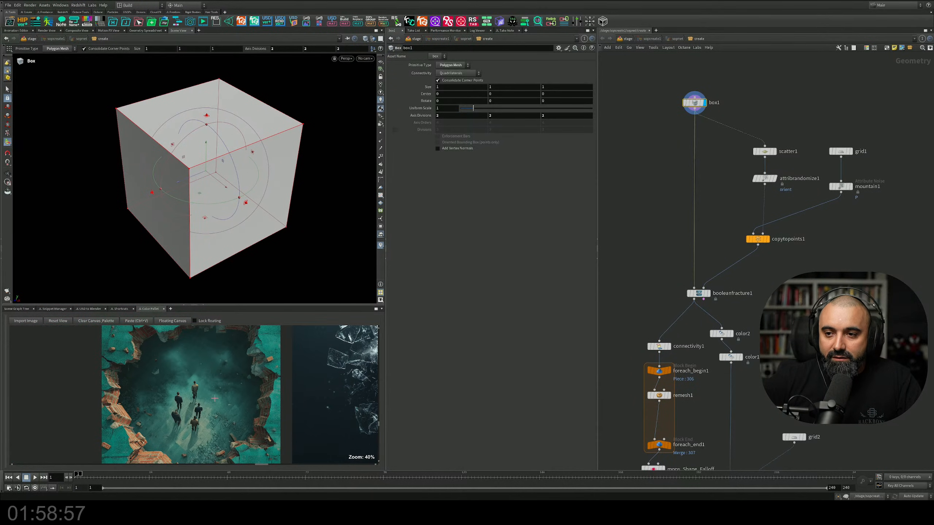
pyautogui.moveTo(261, 407); pyautogui.dragTo(207, 405, button='middle')
pyautogui.scroll(-2, 305, 383)
pyautogui.moveTo(305, 383); pyautogui.dragTo(229, 395, button='middle')
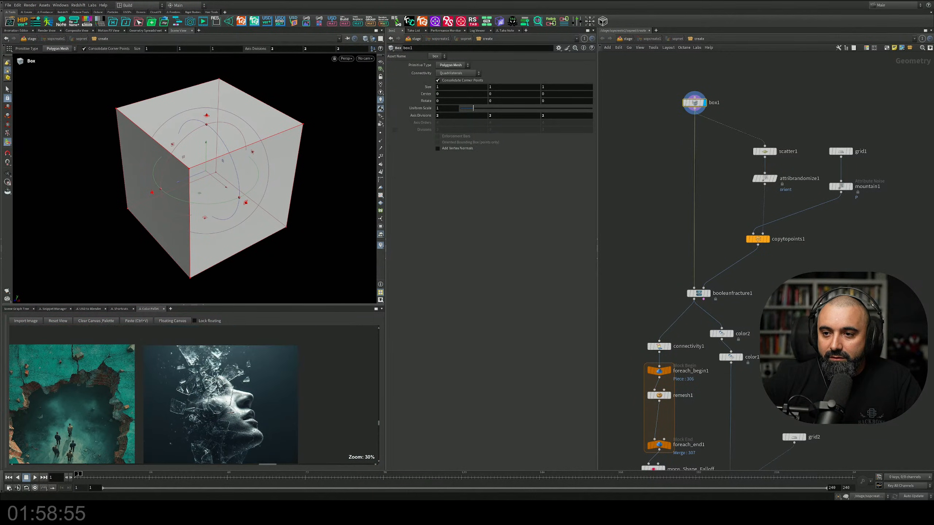
pyautogui.scroll(4, 254, 410)
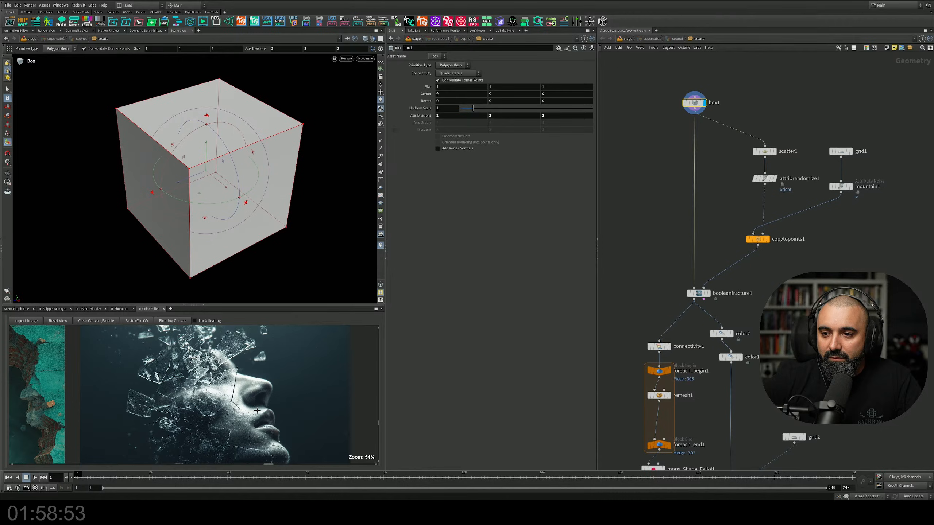
pyautogui.scroll(-4, 257, 411)
pyautogui.scroll(-1, 257, 411)
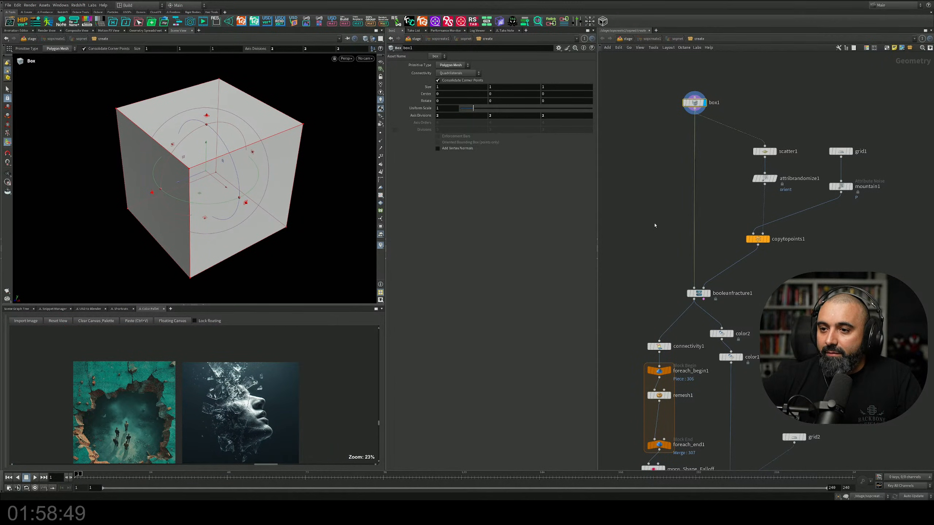
# Display the mountain1 node's output and inspect the noise-displaced grid
pyautogui.moveTo(655, 223); pyautogui.dragTo(653, 236, button='middle')
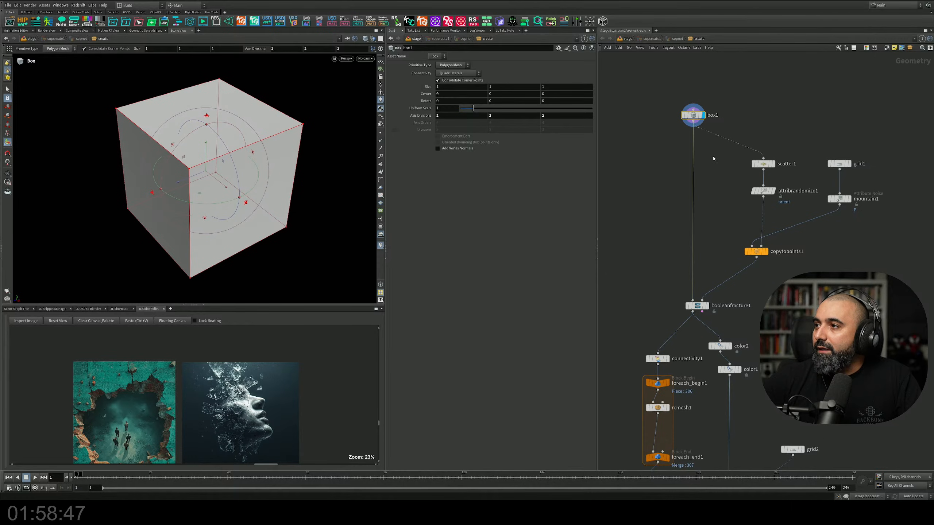
pyautogui.moveTo(713, 159); pyautogui.dragTo(713, 182, button='middle')
pyautogui.scroll(3, 726, 182)
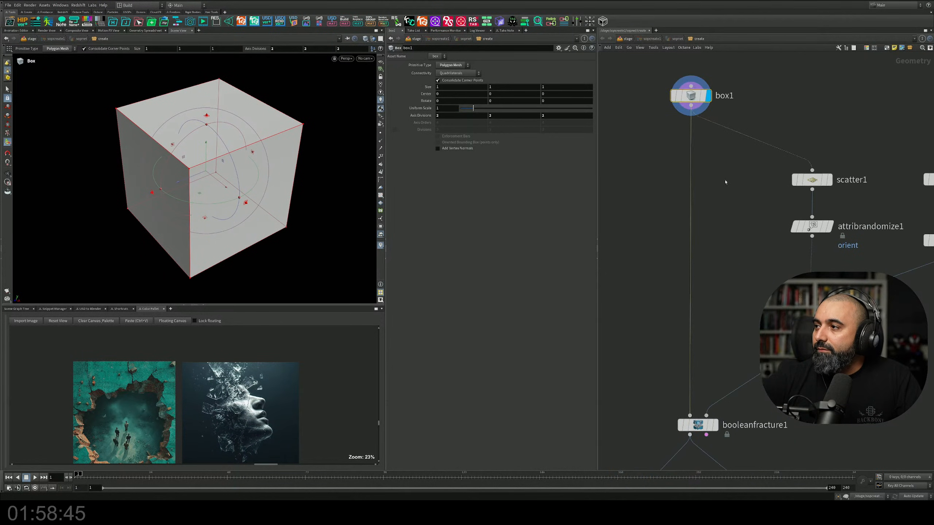
pyautogui.moveTo(724, 228); pyautogui.dragTo(700, 230, button='middle')
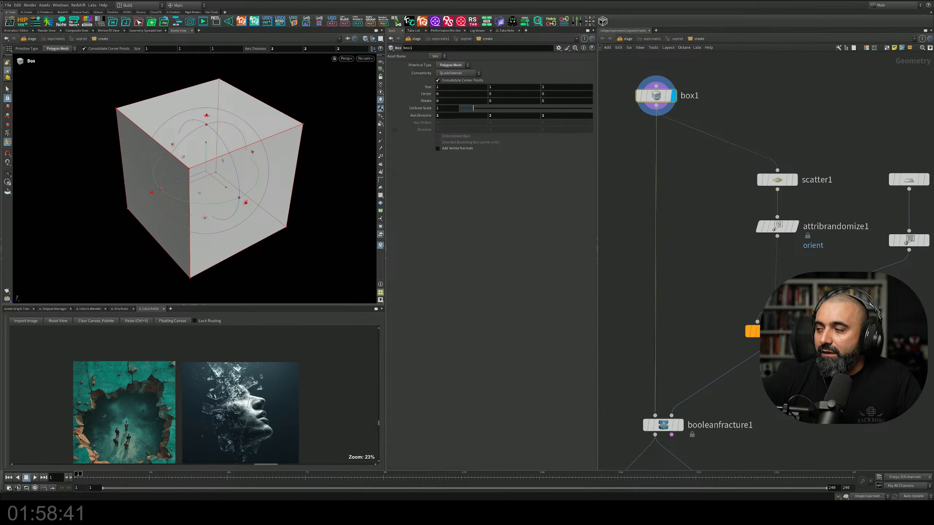
pyautogui.moveTo(700, 231); pyautogui.dragTo(670, 231, button='middle')
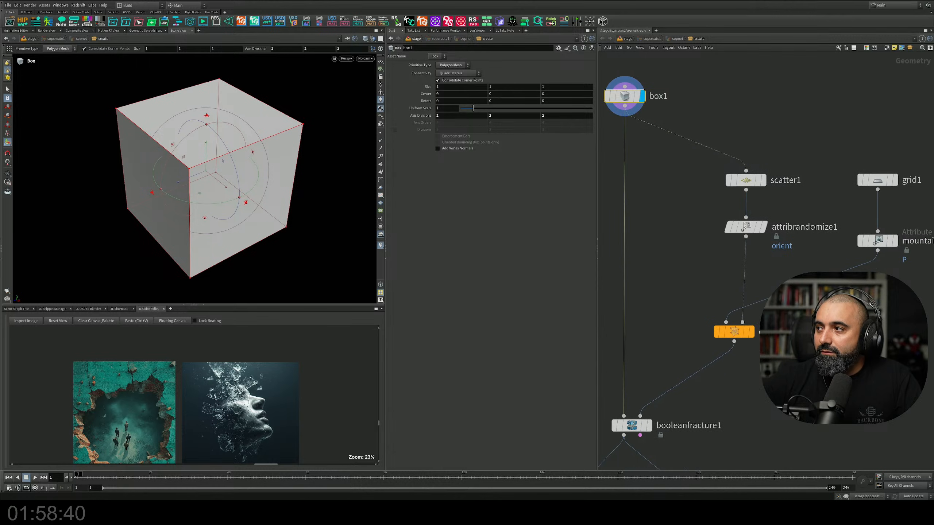
pyautogui.click(895, 242)
pyautogui.press('Escape')
pyautogui.moveTo(197, 194); pyautogui.dragTo(239, 207)
pyautogui.press('Return')
pyautogui.press('Return')
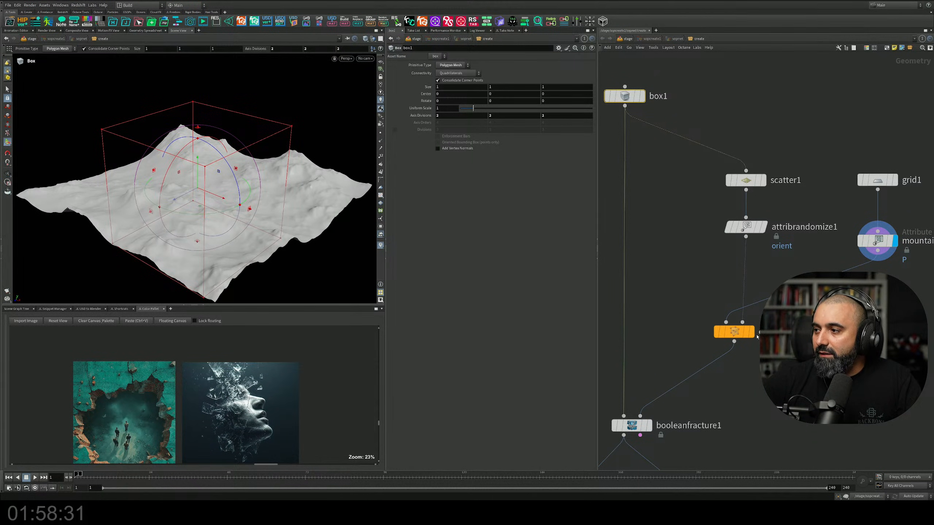
# Display the copytopoints1 node's output and inspect the scattered copies of the cutting surface
pyautogui.click(752, 333)
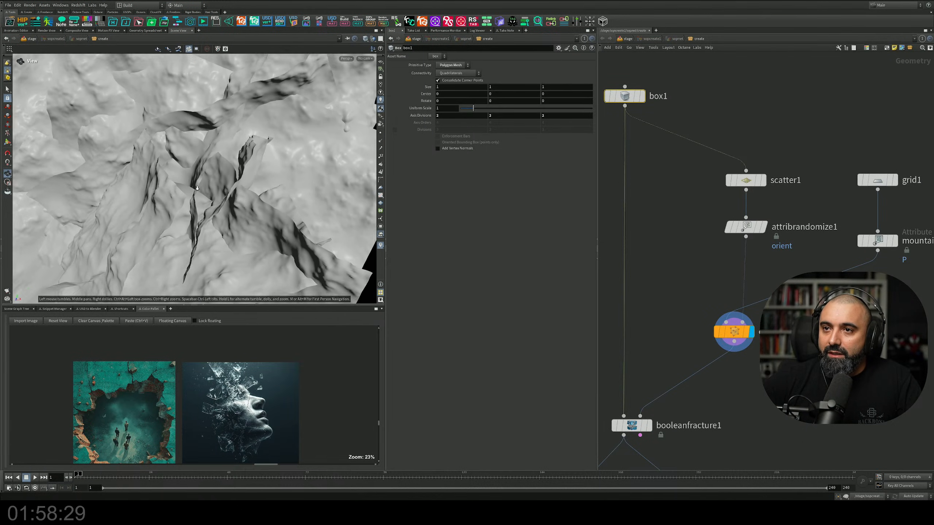
pyautogui.moveTo(197, 188); pyautogui.dragTo(226, 183)
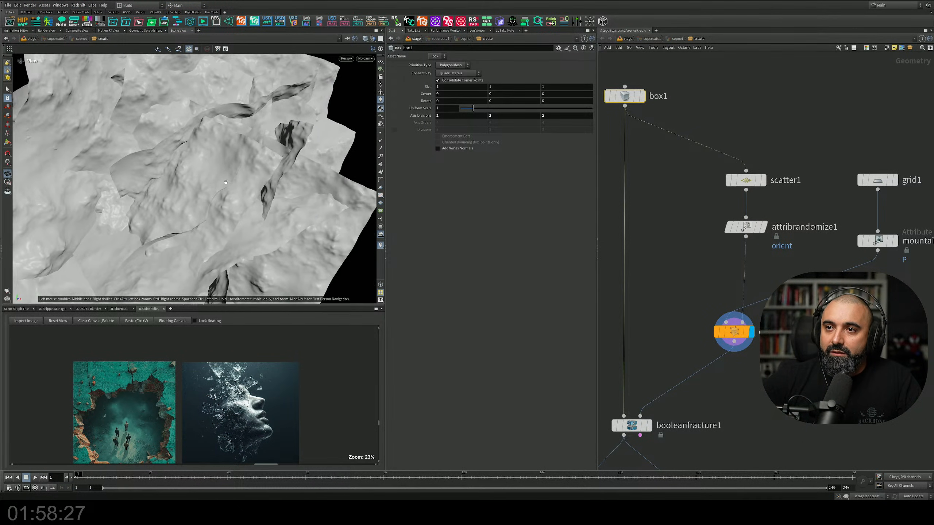
pyautogui.press('Return')
# Display and select the booleanfracture1 node, and inspect the crack lines cut into the cube
pyautogui.moveTo(657, 427); pyautogui.dragTo(732, 331, button='middle')
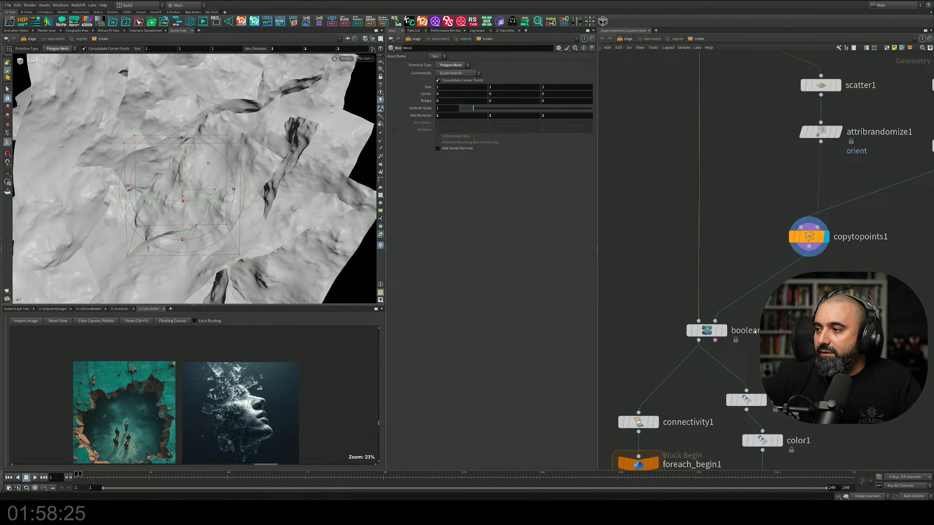
pyautogui.click(723, 330)
pyautogui.keyDown('alt'); pyautogui.moveTo(283, 154); pyautogui.dragTo(188, 214); pyautogui.keyUp('alt')
pyautogui.click(705, 330)
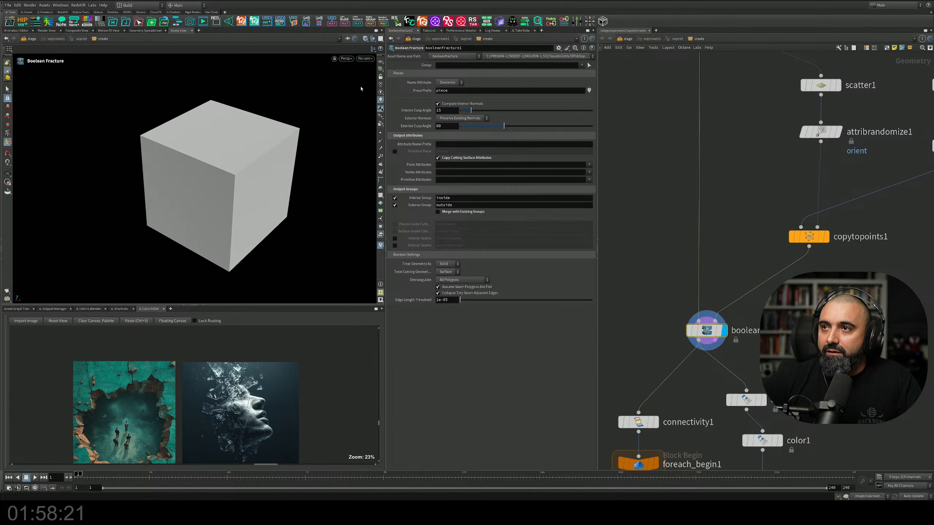
pyautogui.click(366, 40)
pyautogui.click(370, 118)
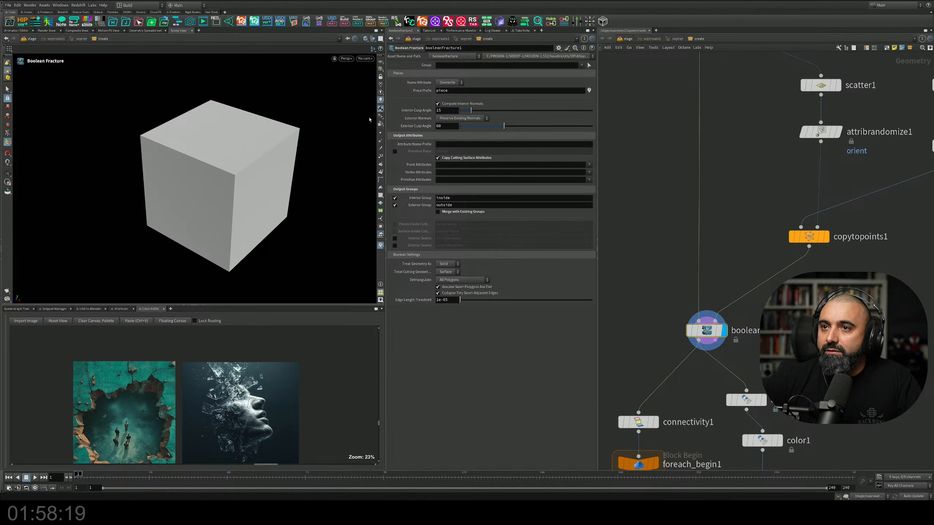
pyautogui.moveTo(276, 187)
pyautogui.keyDown('alt'); pyautogui.mouseDown()
pyautogui.moveTo(200, 166)
pyautogui.moveTo(259, 166)
pyautogui.mouseUp(); pyautogui.keyUp('alt')
pyautogui.scroll(3, 241, 165)
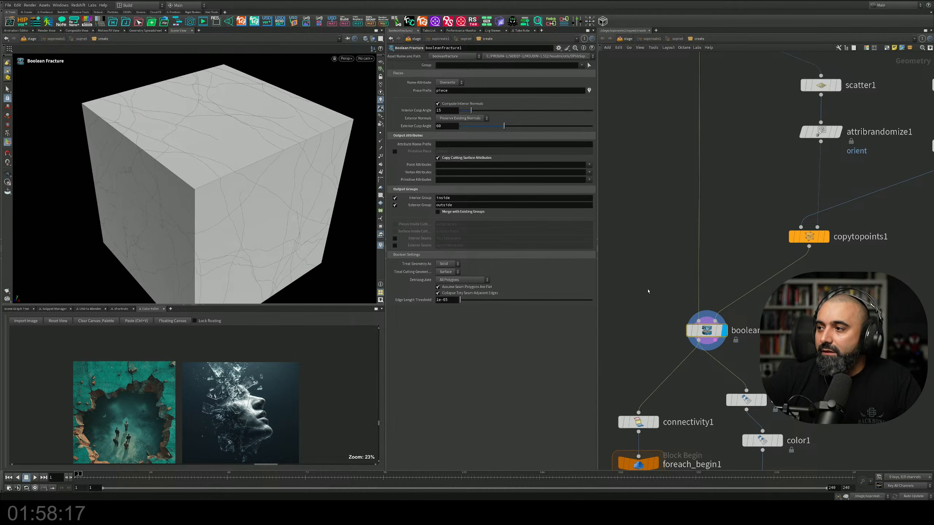
# Add an Exploded View node fed by booleanfracture1 and display its separated pieces
pyautogui.moveTo(664, 288); pyautogui.dragTo(706, 271, button='middle')
pyautogui.press('Tab')
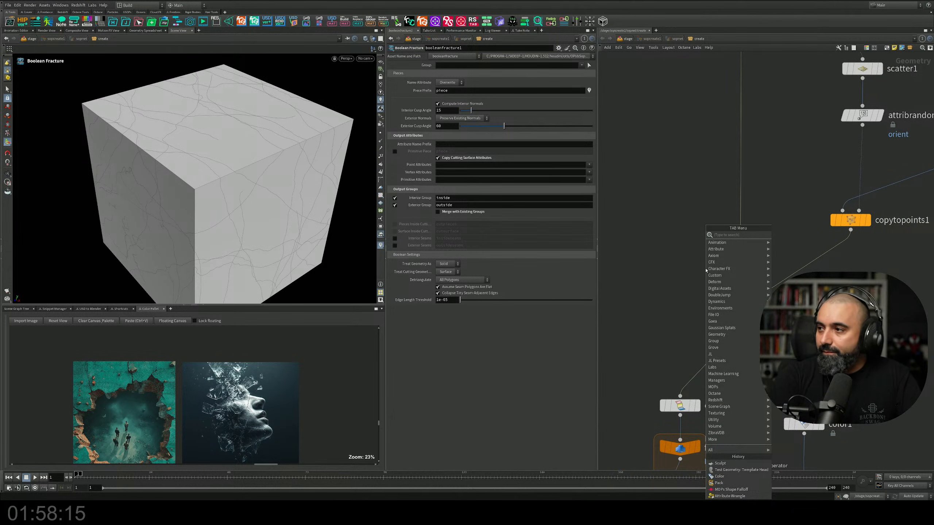
pyautogui.write('tr')
pyautogui.press('Return')
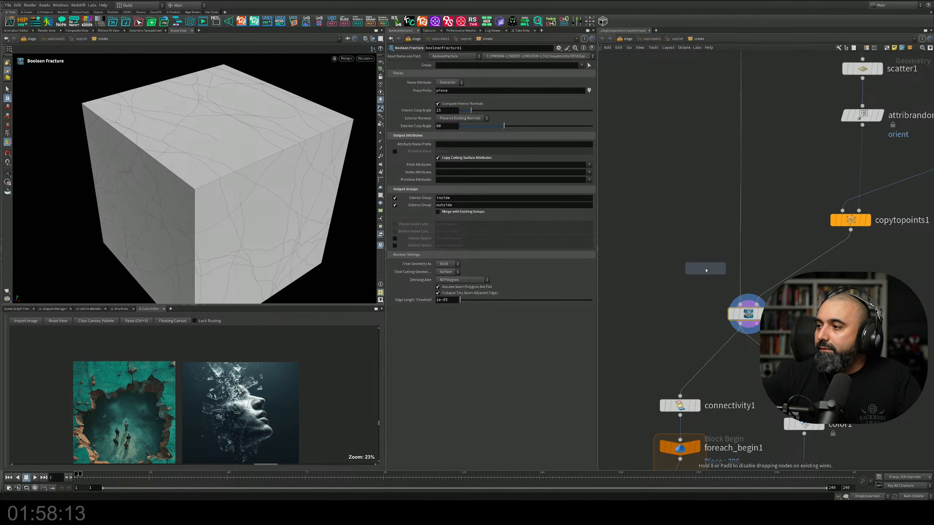
pyautogui.click(660, 324)
pyautogui.click(660, 313)
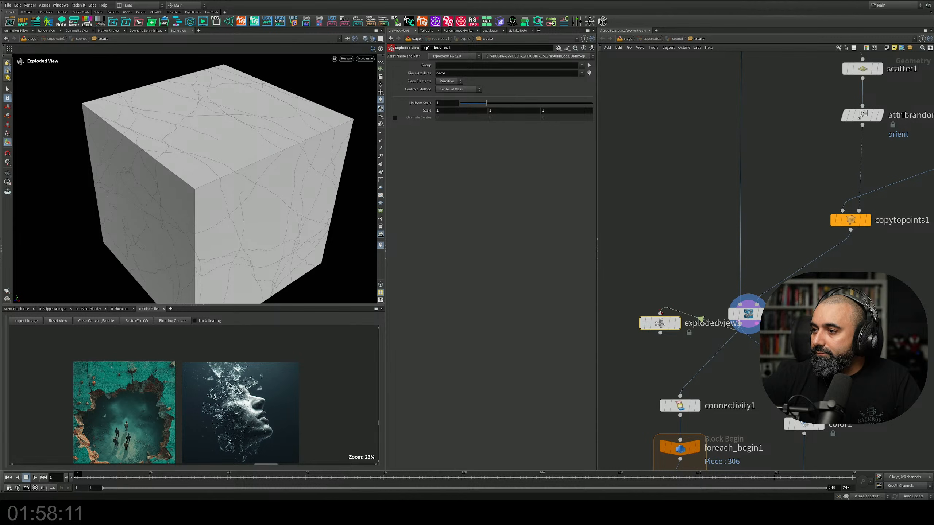
pyautogui.click(678, 323)
pyautogui.press('Escape')
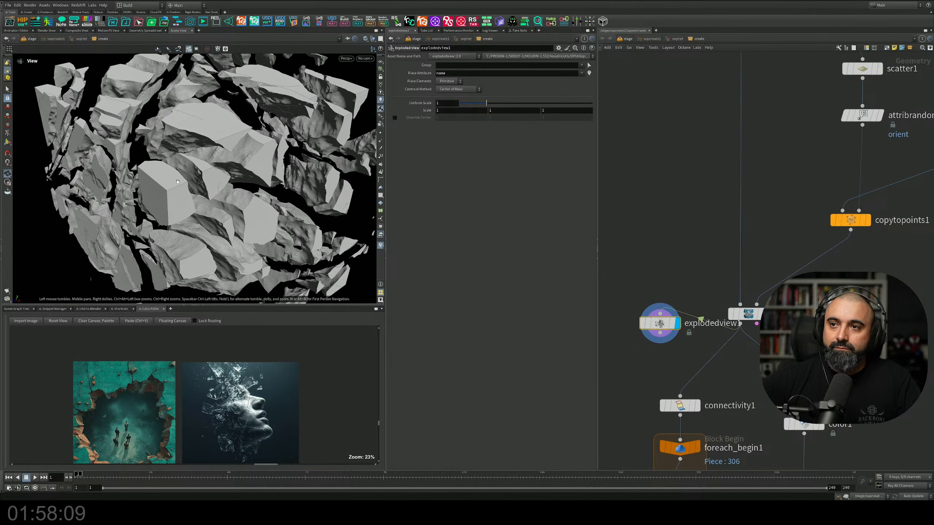
pyautogui.moveTo(244, 168); pyautogui.dragTo(243, 157)
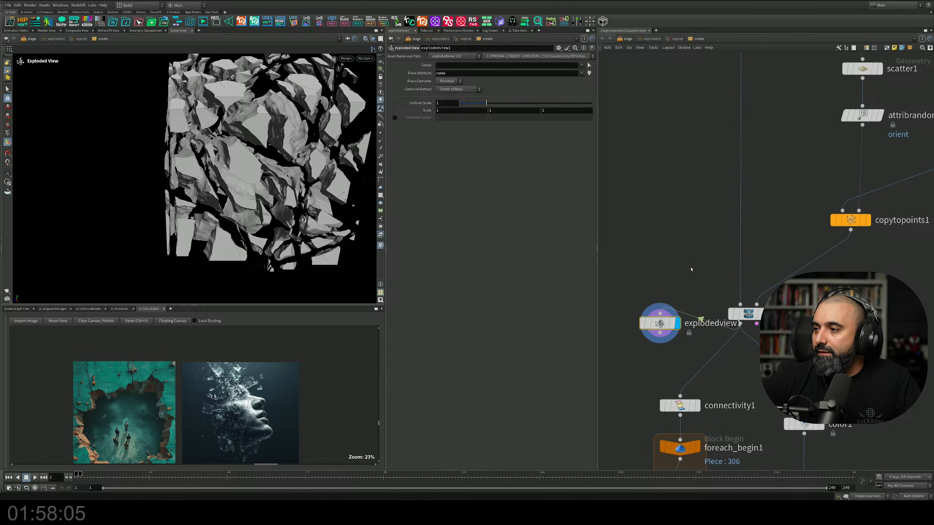
# Display the output of the connectivity1 node below the boolean fracture
pyautogui.moveTo(692, 271); pyautogui.dragTo(712, 170, button='middle')
pyautogui.moveTo(711, 208); pyautogui.dragTo(722, 119, button='middle')
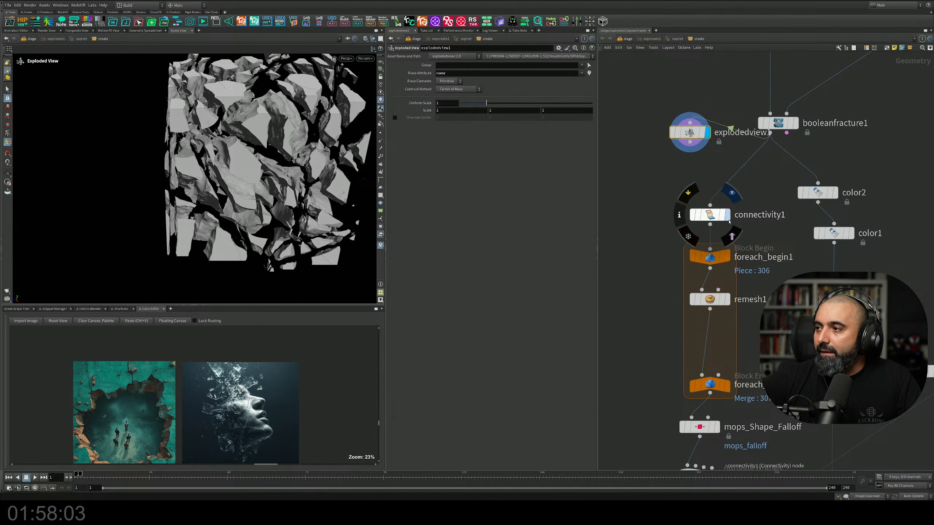
pyautogui.click(730, 219)
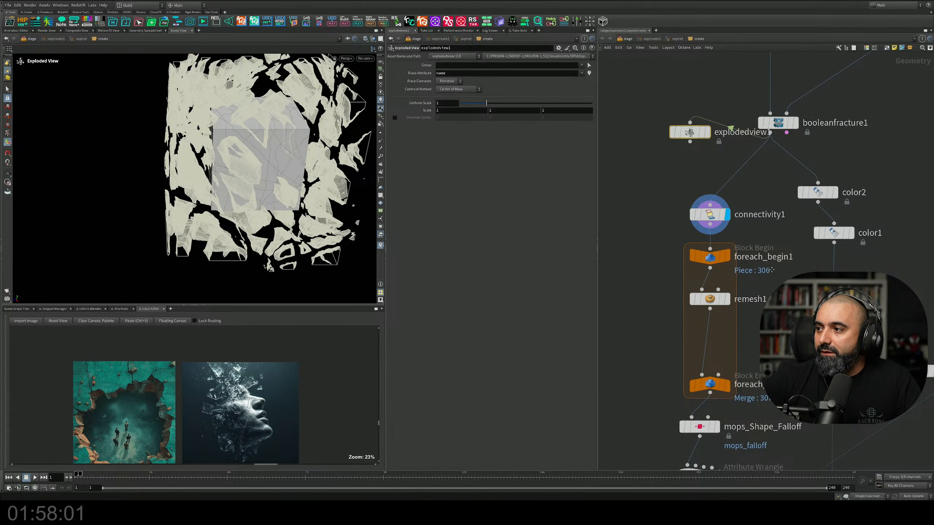
# Display the foreach_end1 output and inspect the remeshed cube pieces from several angles
pyautogui.moveTo(736, 332); pyautogui.dragTo(737, 270, button='middle')
pyautogui.click(728, 324)
pyautogui.moveTo(643, 270); pyautogui.dragTo(636, 241, button='middle')
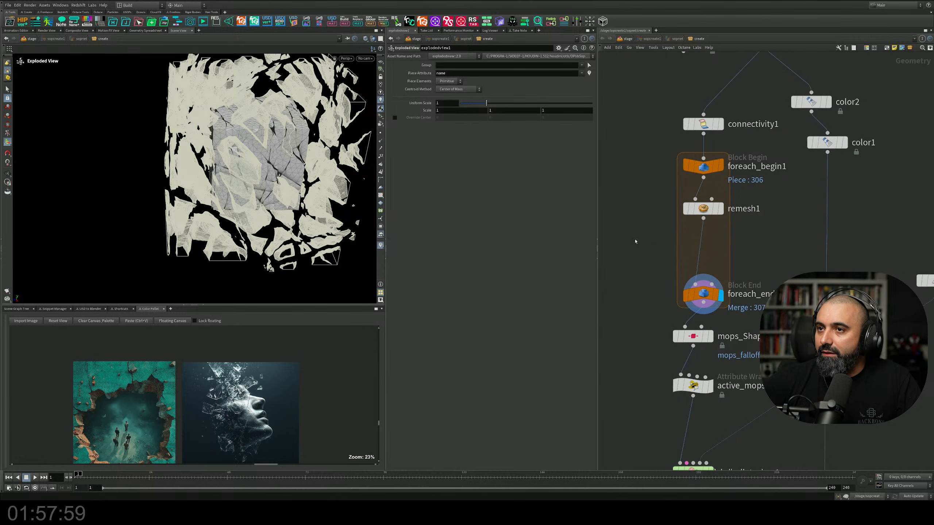
pyautogui.keyDown('alt'); pyautogui.moveTo(258, 158); pyautogui.dragTo(225, 159); pyautogui.keyUp('alt')
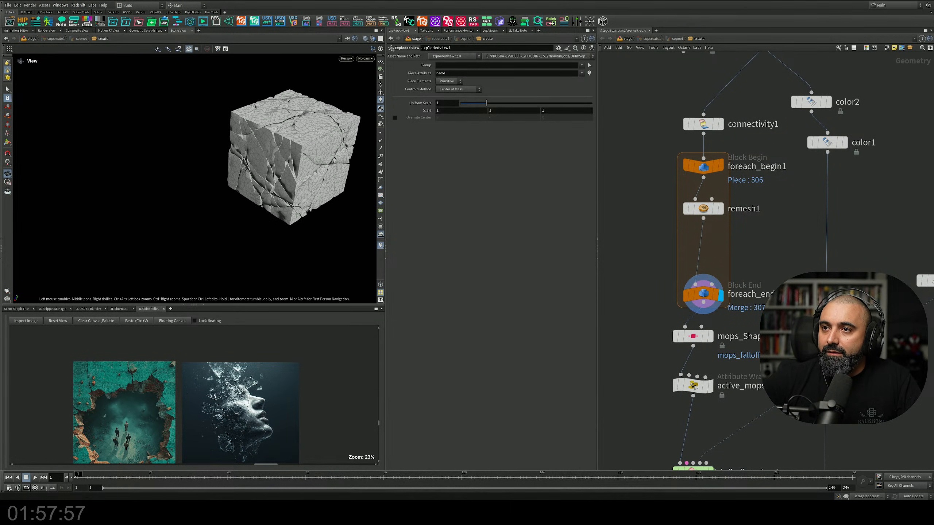
pyautogui.keyDown('alt'); pyautogui.moveTo(299, 131); pyautogui.dragTo(210, 150, button='middle'); pyautogui.keyUp('alt')
pyautogui.keyDown('alt'); pyautogui.moveTo(211, 149); pyautogui.dragTo(294, 158, button='right'); pyautogui.keyUp('alt')
pyautogui.keyDown('alt'); pyautogui.moveTo(294, 158); pyautogui.dragTo(283, 165); pyautogui.keyUp('alt')
pyautogui.keyDown('alt'); pyautogui.moveTo(283, 166); pyautogui.dragTo(246, 201, button='right'); pyautogui.keyUp('alt')
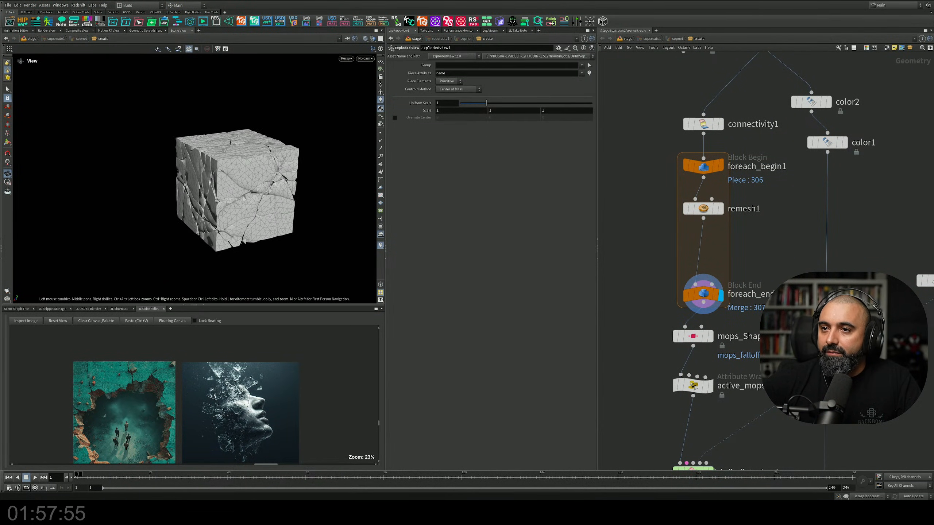
pyautogui.keyDown('alt'); pyautogui.moveTo(246, 201); pyautogui.dragTo(294, 192); pyautogui.keyUp('alt')
pyautogui.keyDown('alt'); pyautogui.moveTo(294, 192); pyautogui.dragTo(277, 198, button='middle'); pyautogui.keyUp('alt')
pyautogui.keyDown('alt'); pyautogui.moveTo(277, 198); pyautogui.dragTo(250, 195); pyautogui.keyUp('alt')
pyautogui.keyDown('alt'); pyautogui.moveTo(250, 195); pyautogui.dragTo(275, 195, button='right'); pyautogui.keyUp('alt')
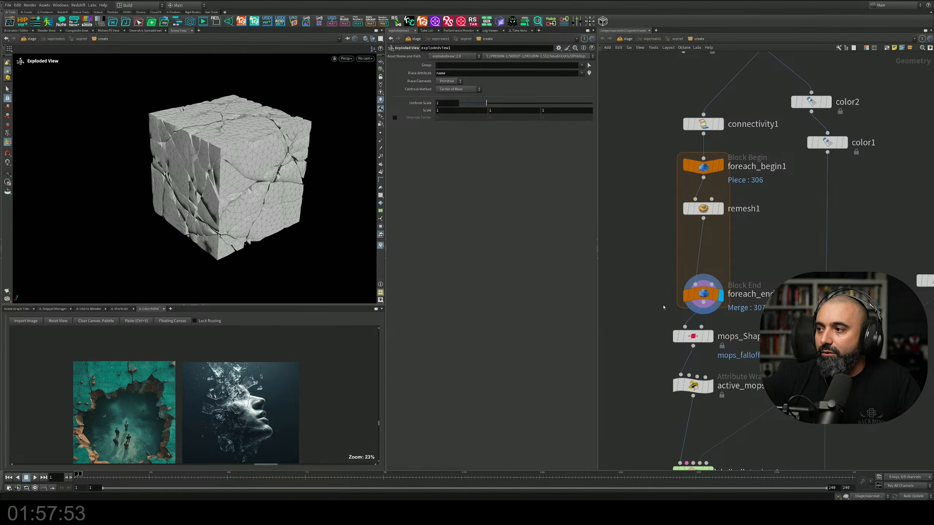
pyautogui.moveTo(699, 336); pyautogui.dragTo(698, 285, button='middle')
pyautogui.keyDown('alt'); pyautogui.moveTo(322, 235); pyautogui.dragTo(327, 233); pyautogui.keyUp('alt')
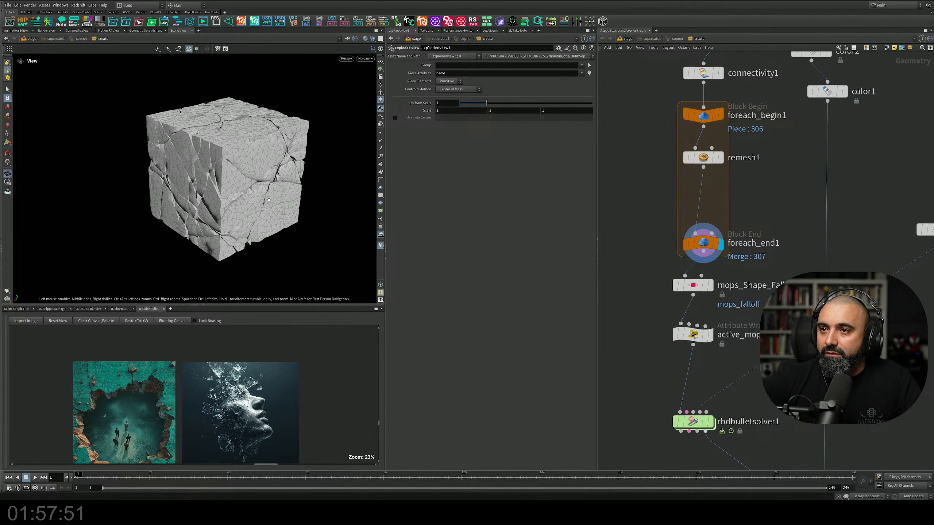
# In the displayed mops_Shape_Falloff node, set the Z scale to 0.3 and rotate the falloff to about -50.6 degrees on X
pyautogui.moveTo(681, 317); pyautogui.dragTo(674, 271, button='middle')
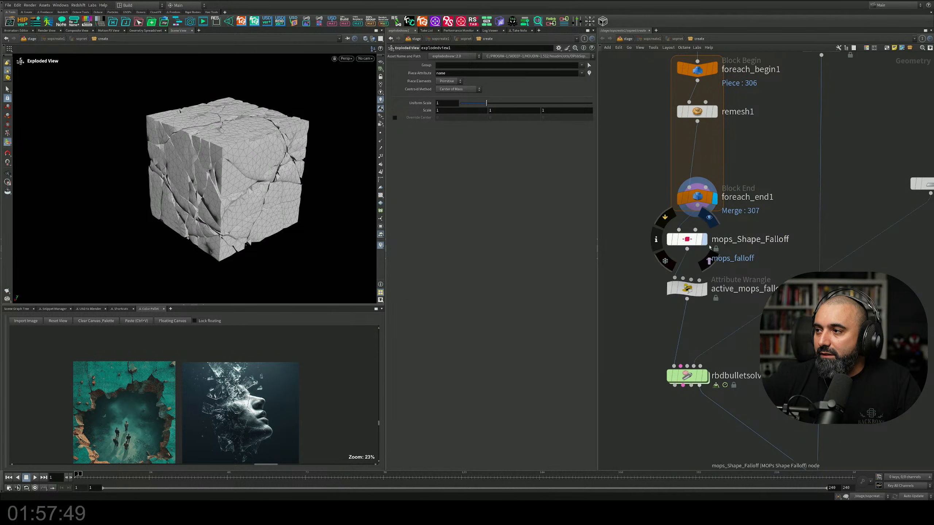
pyautogui.moveTo(667, 245); pyautogui.dragTo(658, 237)
pyautogui.moveTo(691, 238)
pyautogui.click(708, 219)
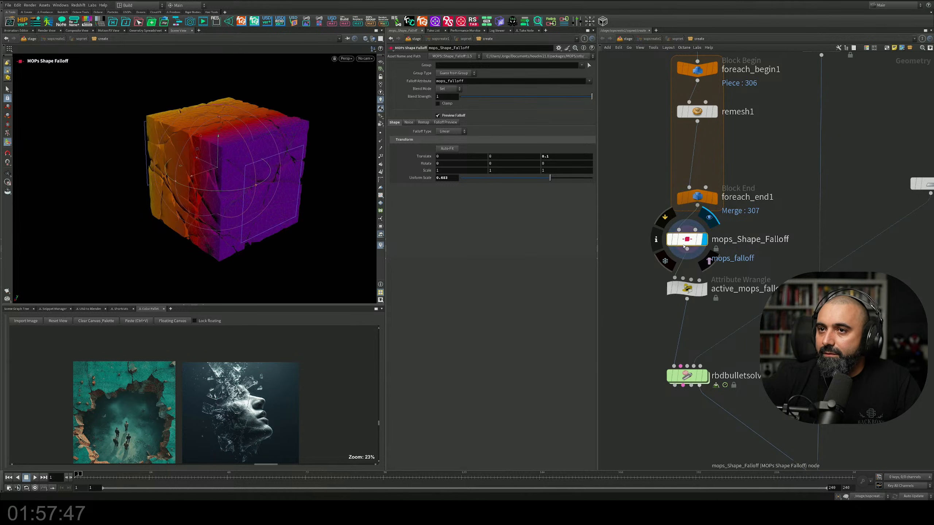
pyautogui.keyDown('alt'); pyautogui.moveTo(268, 181); pyautogui.dragTo(321, 173); pyautogui.keyUp('alt')
pyautogui.moveTo(557, 171); pyautogui.dragTo(511, 171, button='middle')
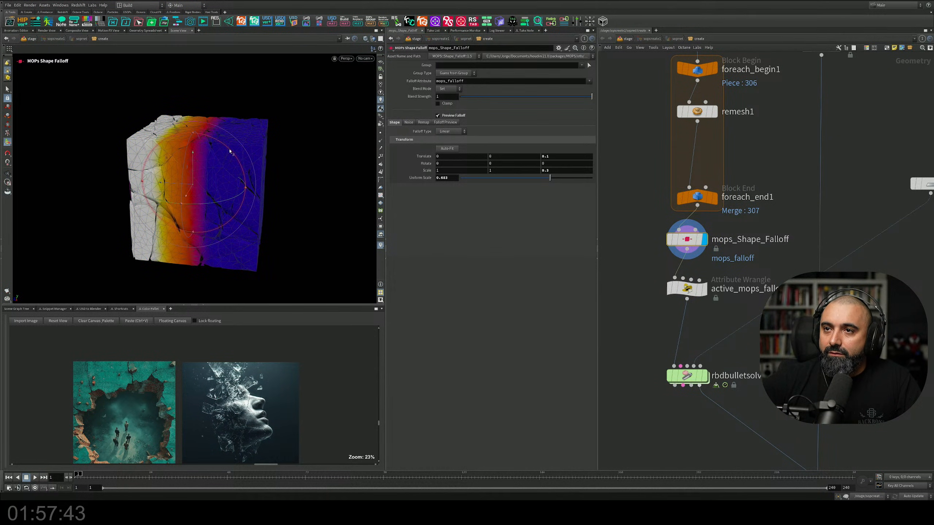
pyautogui.moveTo(231, 150)
pyautogui.mouseDown()
pyautogui.moveTo(241, 192)
pyautogui.moveTo(250, 152)
pyautogui.moveTo(238, 160)
pyautogui.mouseUp()
pyautogui.press('Escape')
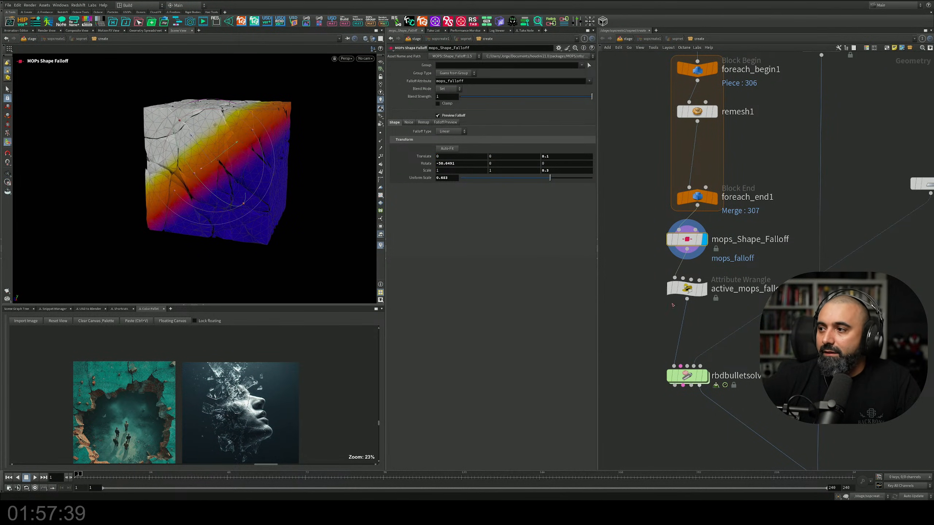
# Show the active_mops_falloff wrangle's parameters and review its VEX expression
pyautogui.click(685, 288)
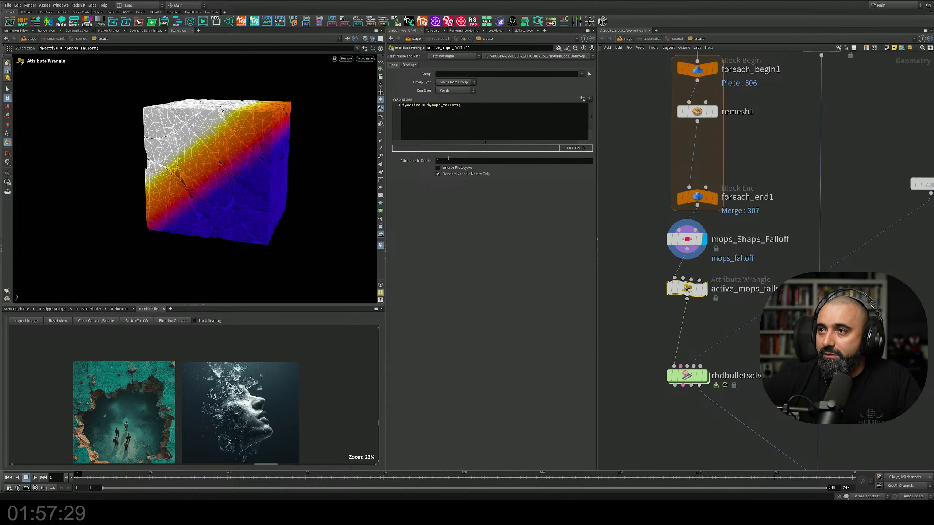
pyautogui.moveTo(269, 180)
pyautogui.keyDown('alt'); pyautogui.mouseDown()
pyautogui.moveTo(240, 196)
pyautogui.moveTo(262, 188)
pyautogui.mouseUp(); pyautogui.keyUp('alt')
pyautogui.moveTo(642, 346); pyautogui.dragTo(626, 264, button='middle')
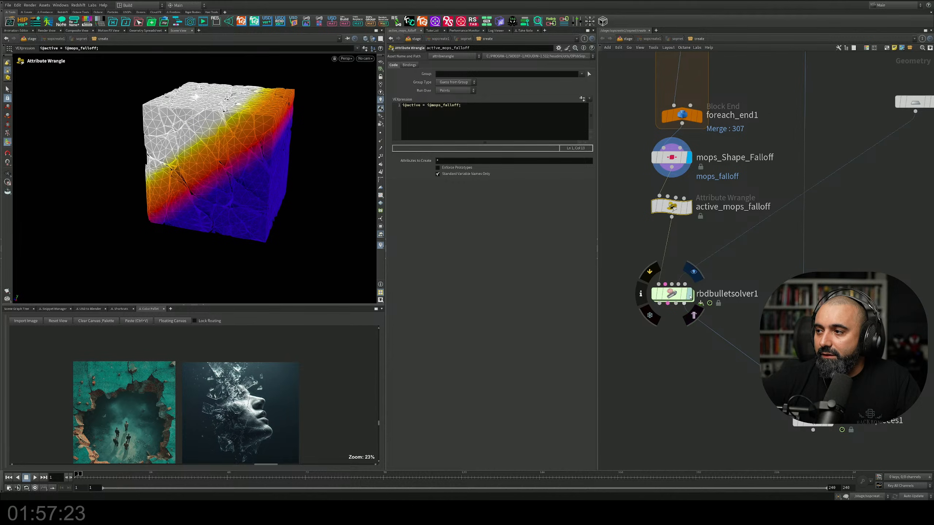
# Display the rbdbulletsolver1 output, play the simulation to about frame 39, and return to the first frame
pyautogui.click(694, 271)
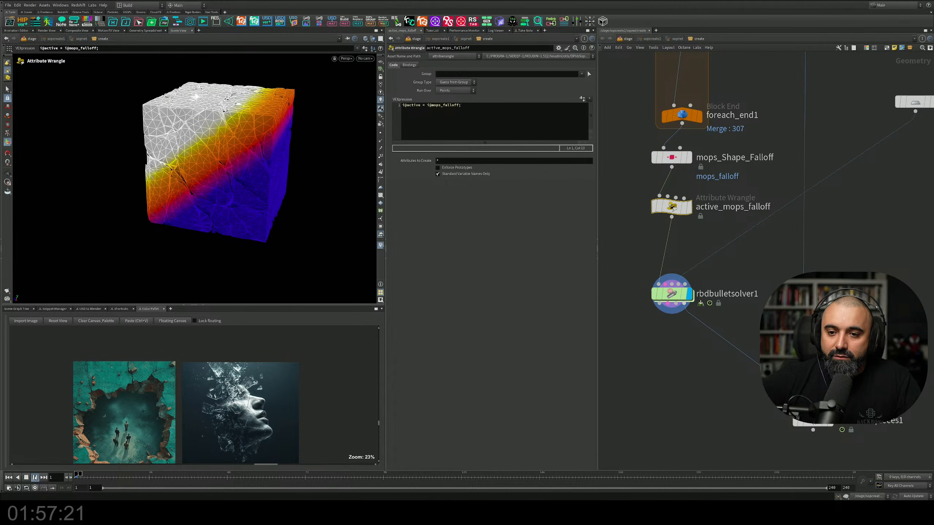
pyautogui.click(35, 478)
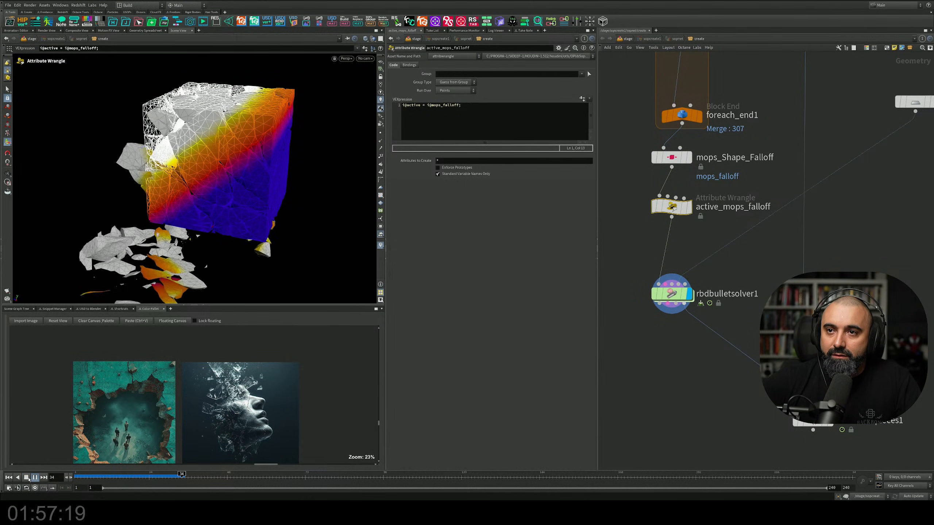
pyautogui.click(28, 479)
pyautogui.keyDown('alt'); pyautogui.moveTo(276, 173); pyautogui.dragTo(259, 167); pyautogui.keyUp('alt')
pyautogui.keyDown('alt'); pyautogui.moveTo(259, 167); pyautogui.dragTo(261, 194, button='middle'); pyautogui.keyUp('alt')
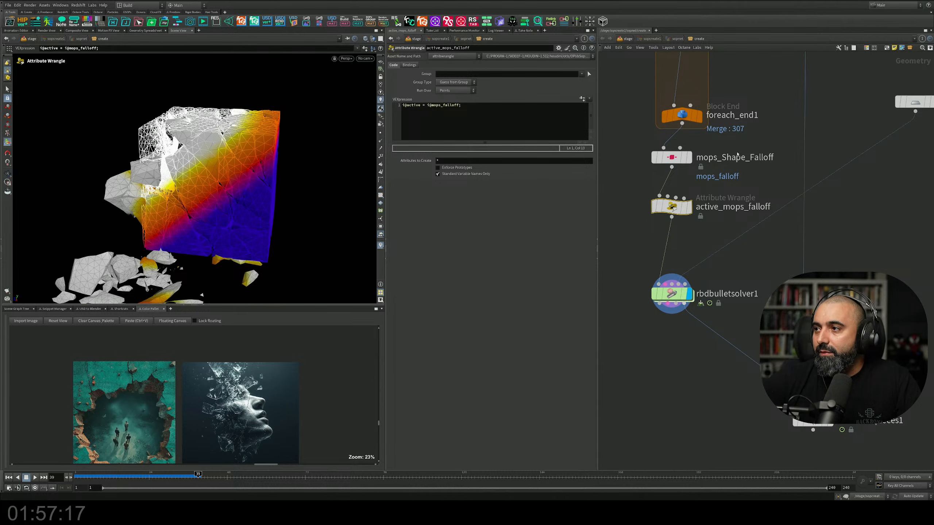
pyautogui.click(9, 478)
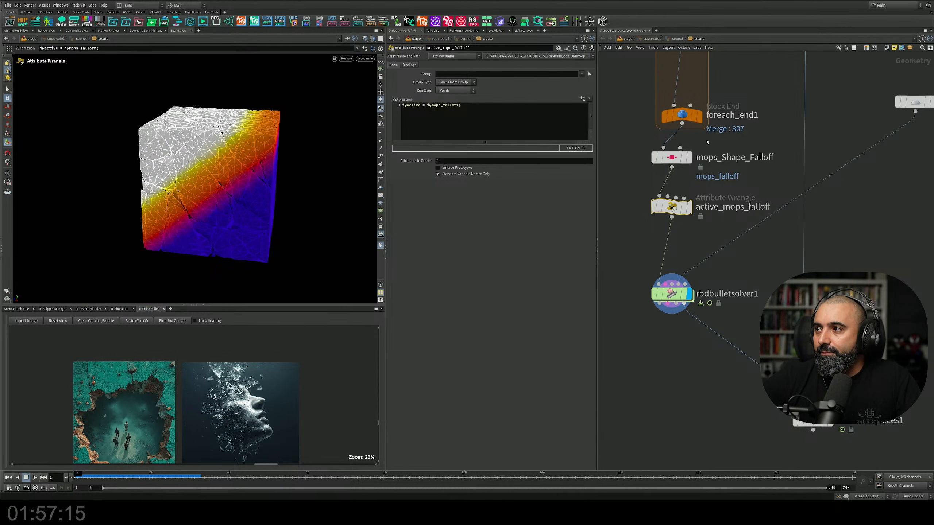
# Rotate the mops_Shape_Falloff to about 136.6 degrees on X and replay the simulation to check the reversed activation
pyautogui.click(672, 157)
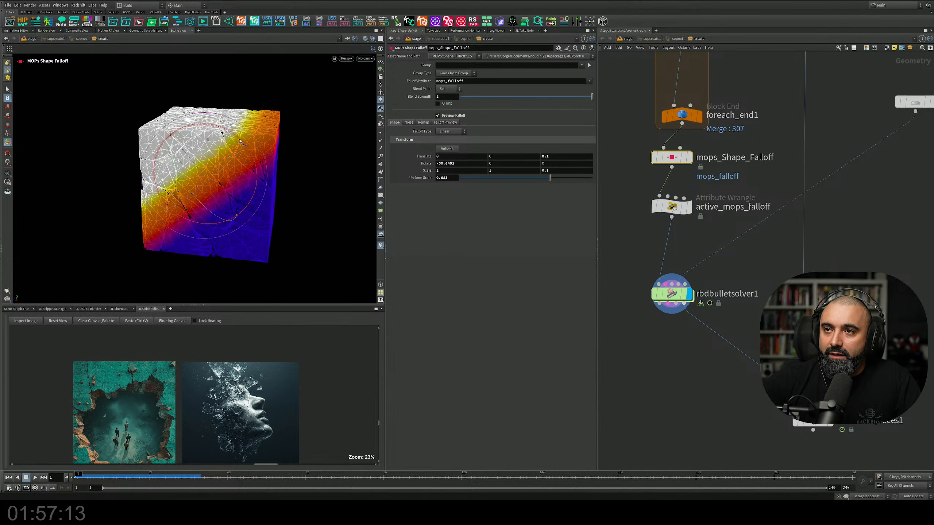
pyautogui.moveTo(240, 140); pyautogui.dragTo(142, 248)
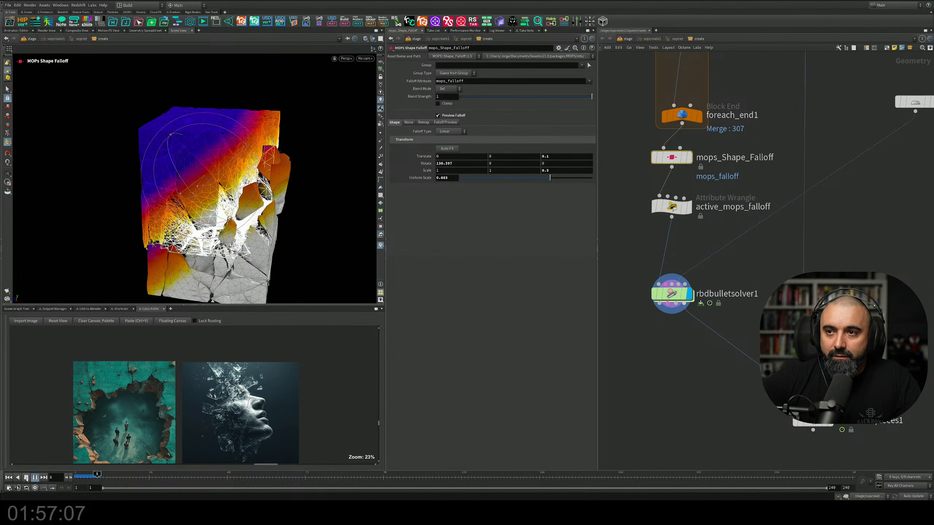
pyautogui.click(36, 478)
pyautogui.keyDown('alt'); pyautogui.moveTo(155, 254); pyautogui.dragTo(211, 257); pyautogui.keyUp('alt')
pyautogui.keyDown('alt'); pyautogui.moveTo(211, 256); pyautogui.dragTo(188, 236, button='middle'); pyautogui.keyUp('alt')
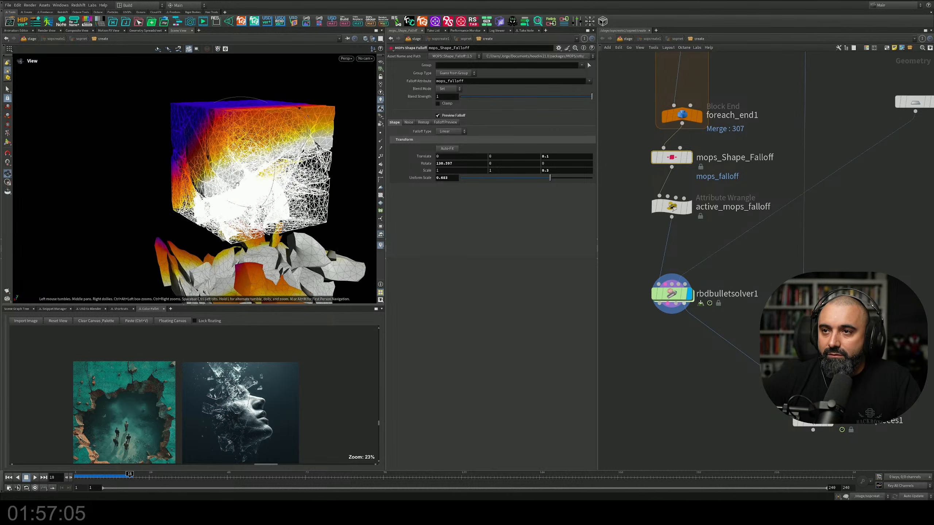
# Inspect the simulated pieces against the ground plane from several angles
pyautogui.click(711, 267)
pyautogui.keyDown('alt'); pyautogui.moveTo(319, 215); pyautogui.dragTo(305, 218); pyautogui.keyUp('alt')
pyautogui.keyDown('alt'); pyautogui.moveTo(305, 218); pyautogui.dragTo(246, 215, button='right'); pyautogui.keyUp('alt')
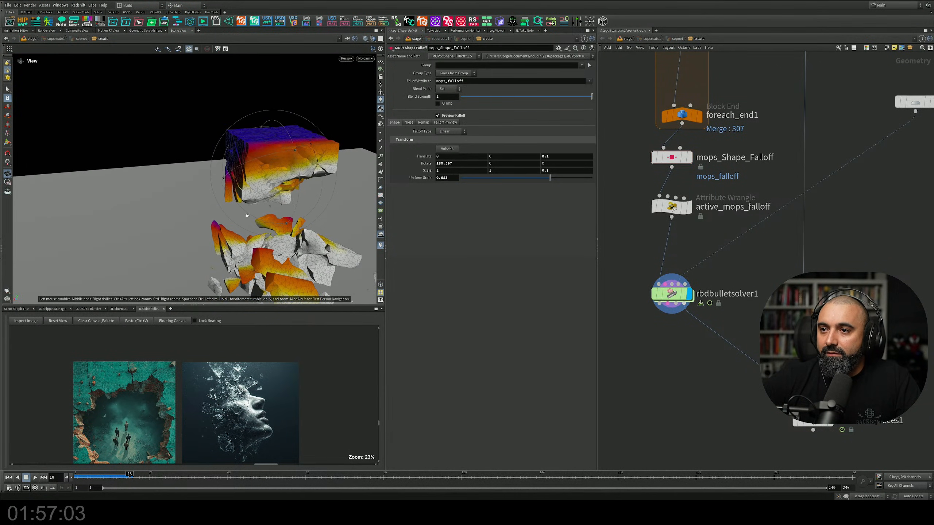
pyautogui.keyDown('alt'); pyautogui.moveTo(246, 215); pyautogui.dragTo(160, 173, button='middle'); pyautogui.keyUp('alt')
pyautogui.moveTo(729, 410); pyautogui.dragTo(682, 357, button='middle')
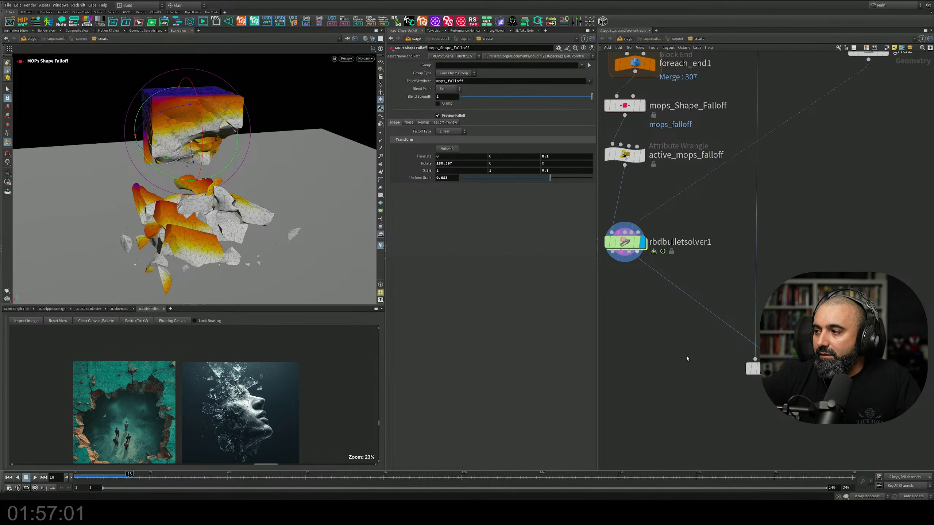
pyautogui.keyDown('alt'); pyautogui.moveTo(266, 214); pyautogui.dragTo(283, 206); pyautogui.keyUp('alt')
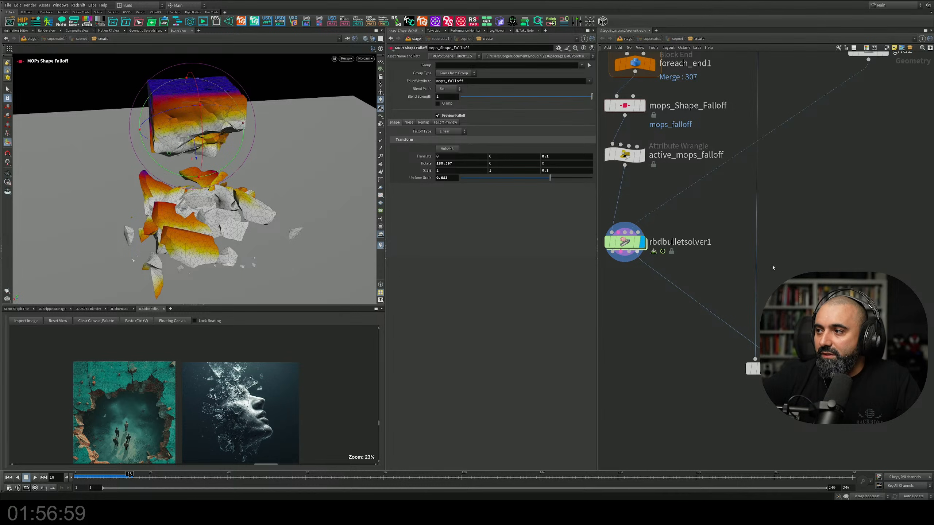
# Review the settings of the color2 and color1 nodes branching off booleanfracture1
pyautogui.moveTo(834, 240); pyautogui.dragTo(781, 282, button='middle')
pyautogui.press('h')
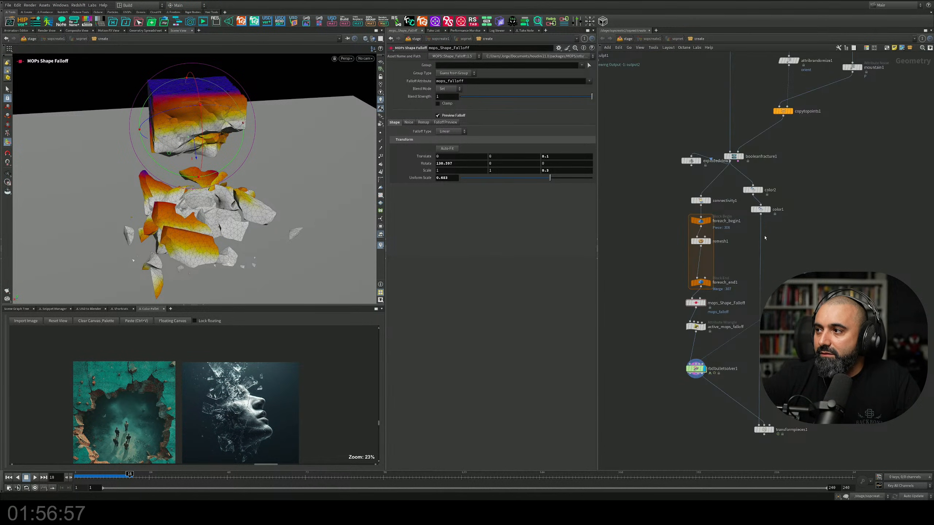
pyautogui.scroll(3, 765, 221)
pyautogui.scroll(-1, 805, 286)
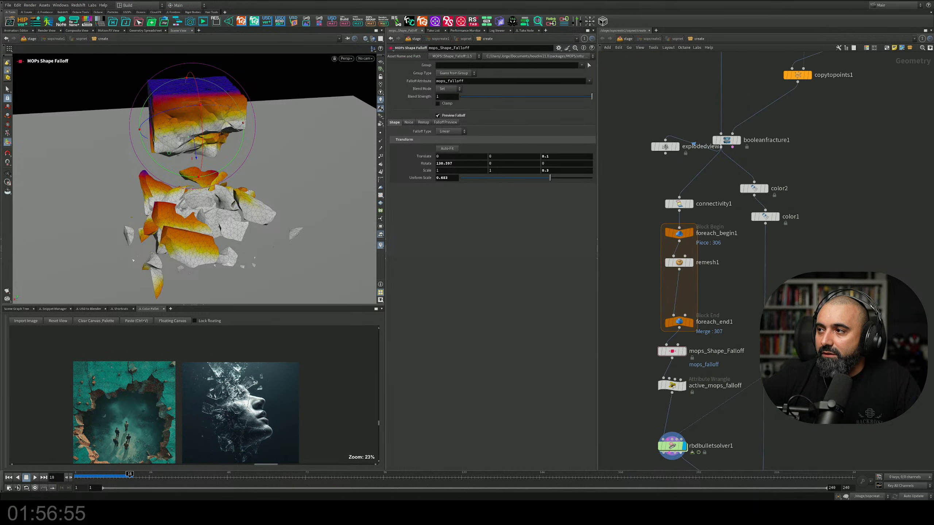
pyautogui.click(754, 188)
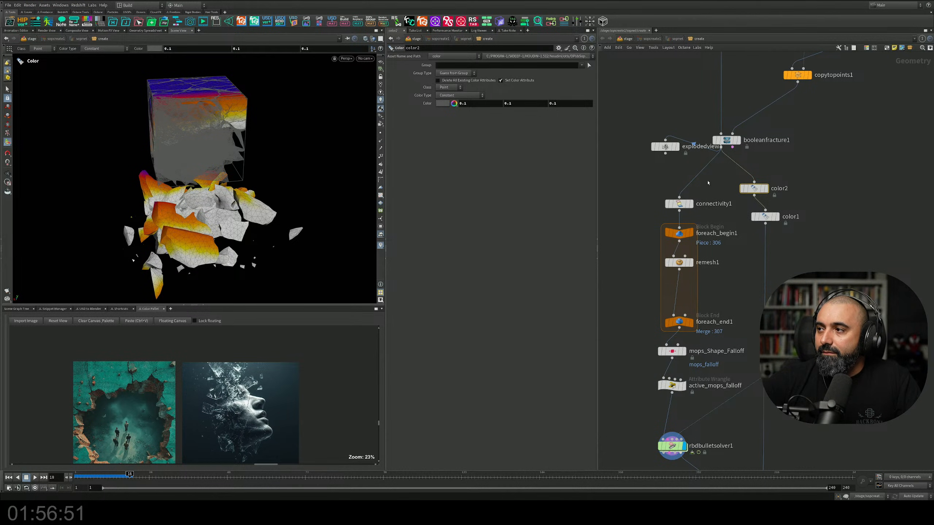
pyautogui.moveTo(766, 209)
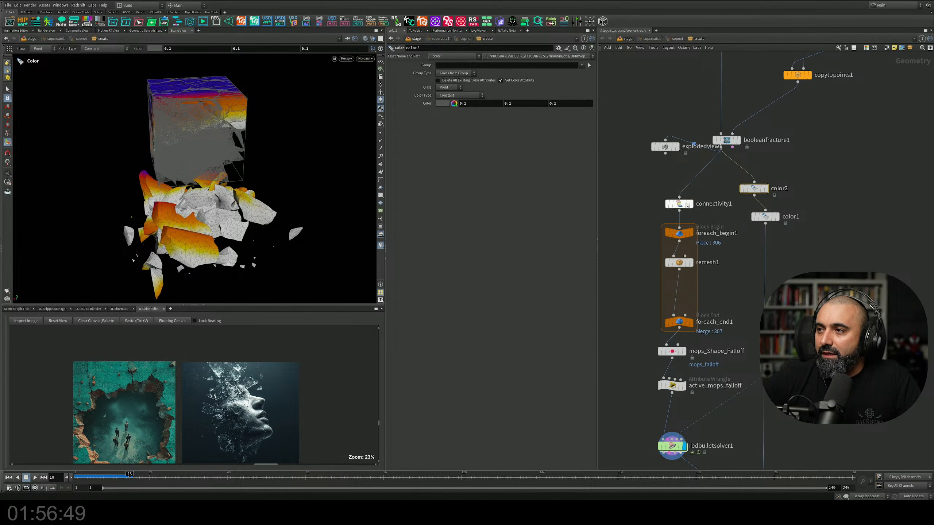
pyautogui.click(761, 218)
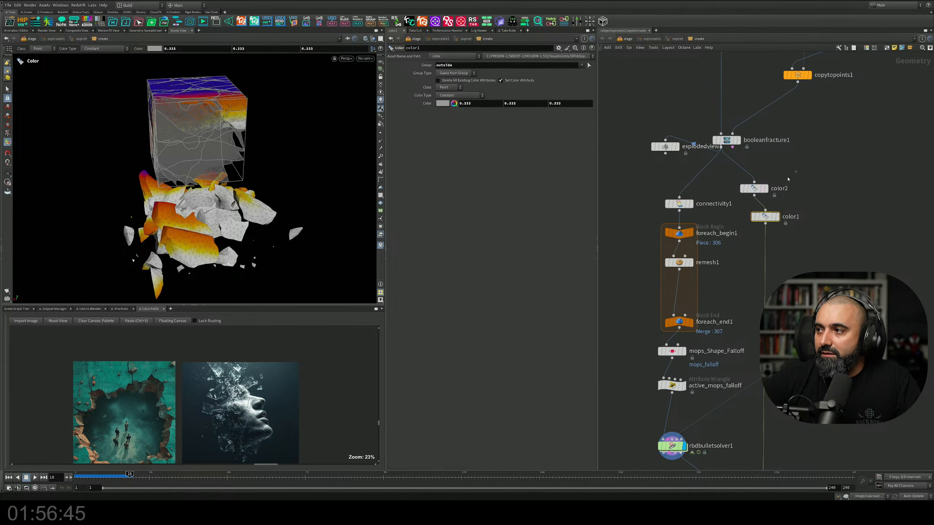
pyautogui.click(753, 189)
pyautogui.moveTo(782, 319); pyautogui.dragTo(811, 130, button='middle')
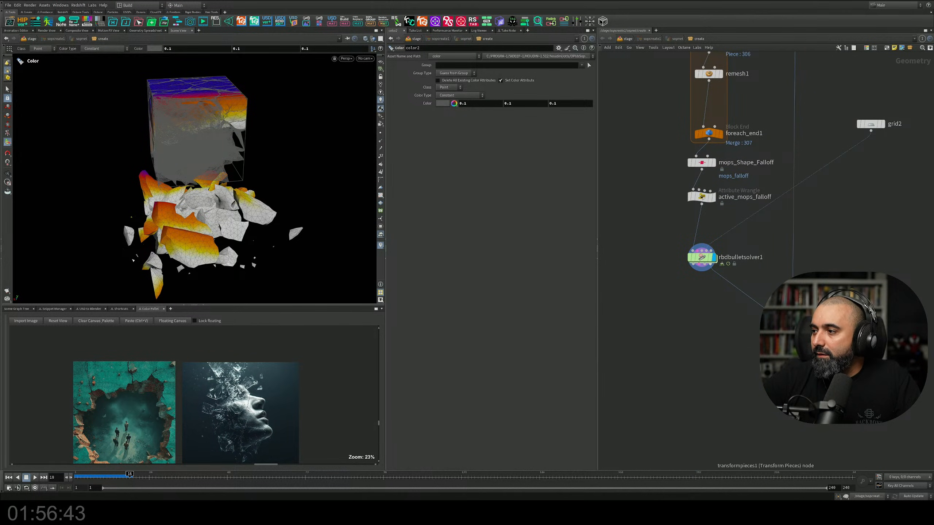
# Display the transformpieces1 output and view the colored high-resolution fragments from another side
pyautogui.click(714, 257)
pyautogui.press('Escape')
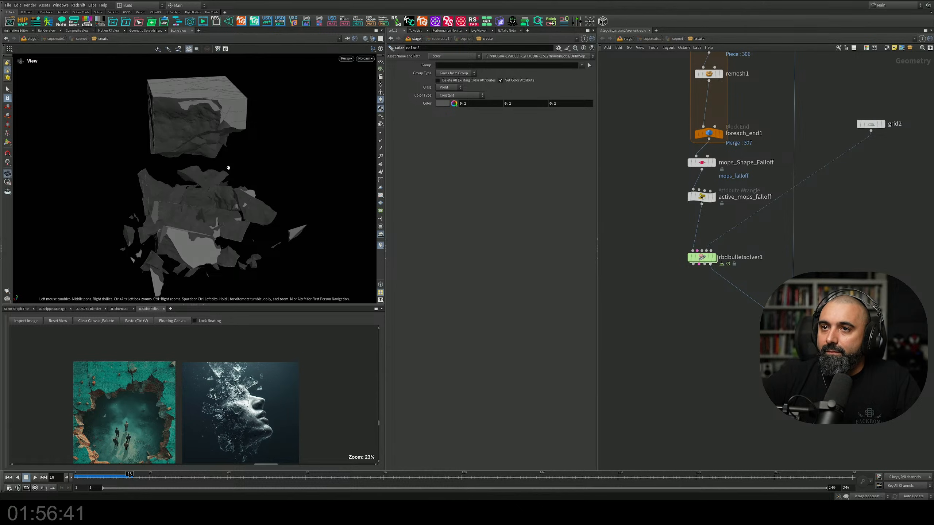
pyautogui.moveTo(167, 146); pyautogui.dragTo(223, 180)
pyautogui.press('Return')
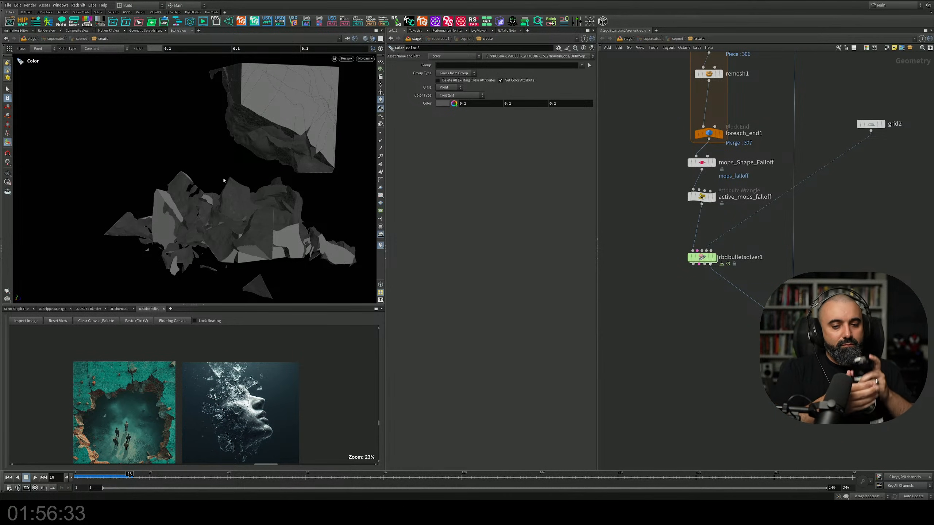
# Replay the transformed pieces from the first frame, stop at frame 27, and examine the debris
pyautogui.click(9, 478)
pyautogui.click(35, 478)
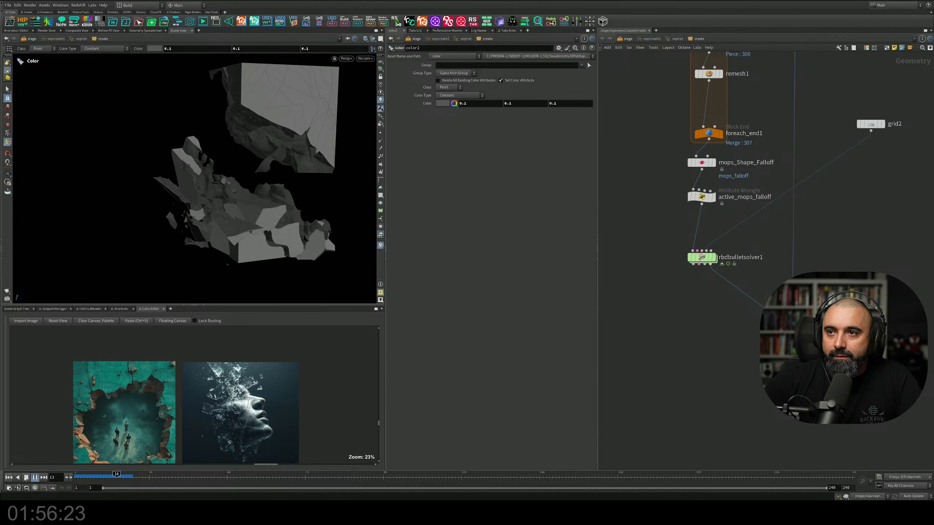
pyautogui.press('Up')
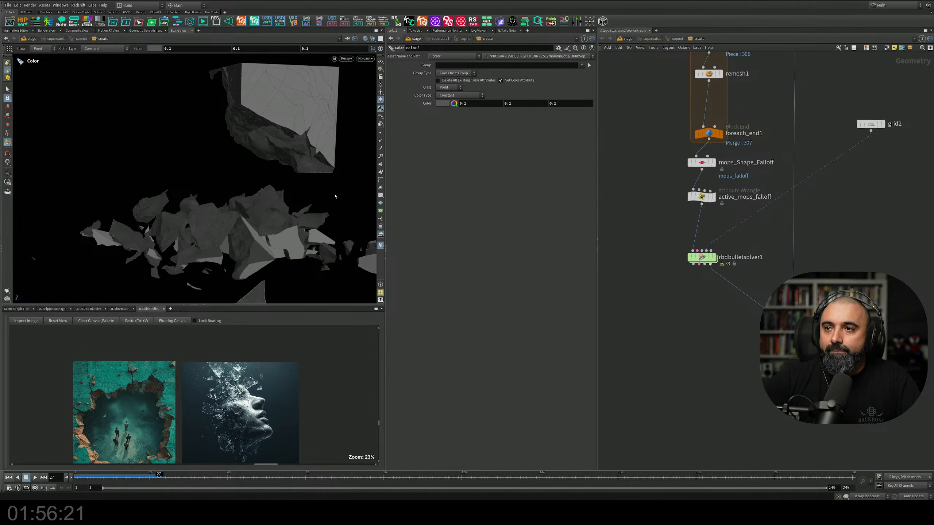
pyautogui.keyDown('alt'); pyautogui.moveTo(335, 196); pyautogui.dragTo(300, 192); pyautogui.keyUp('alt')
# Switch the display back to rbdbulletsolver1 to compare its remeshed pieces with the transformed ones
pyautogui.moveTo(740, 232); pyautogui.dragTo(679, 286, button='middle')
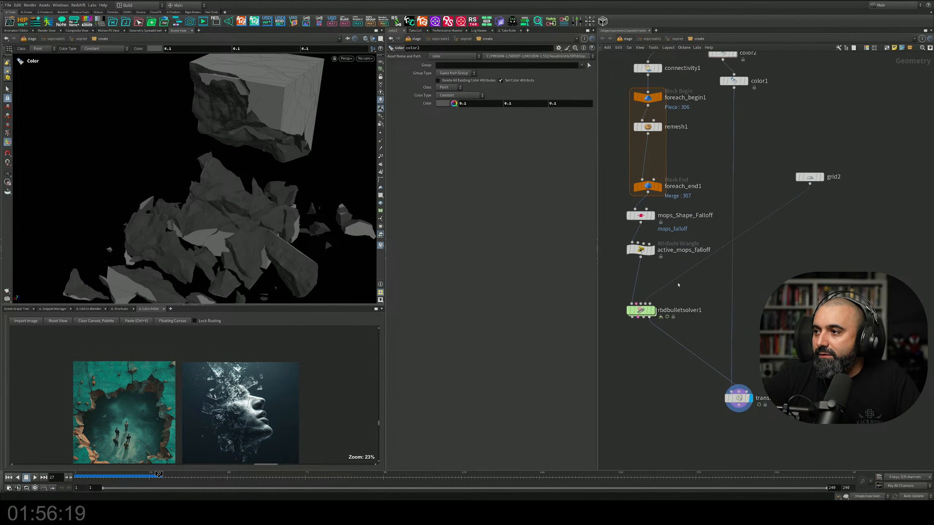
pyautogui.click(653, 310)
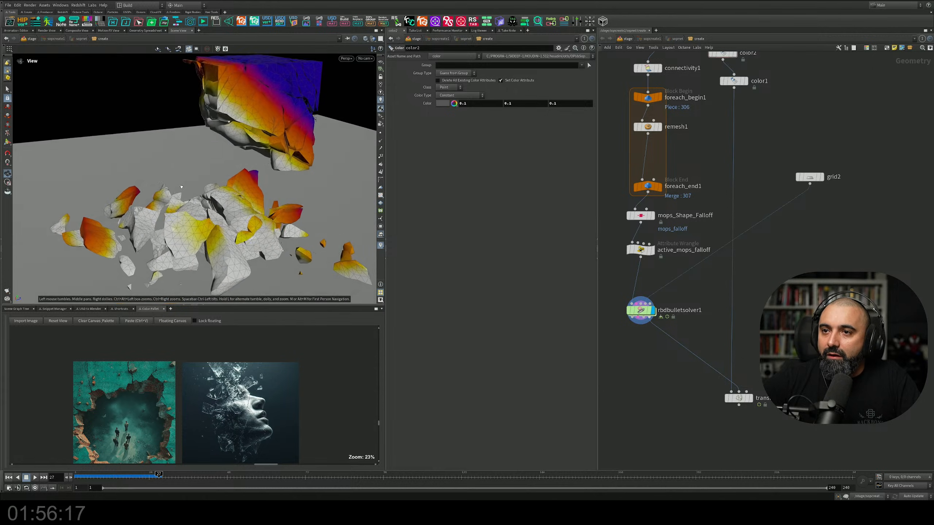
pyautogui.press('Return')
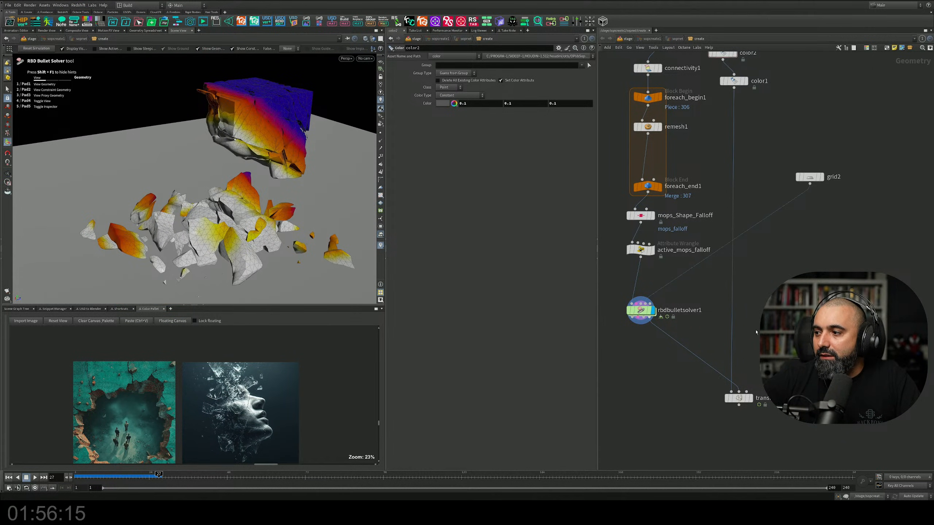
# Display the transformpieces1 output again and examine the broken cube and its fragments from several angles and distances
pyautogui.click(750, 398)
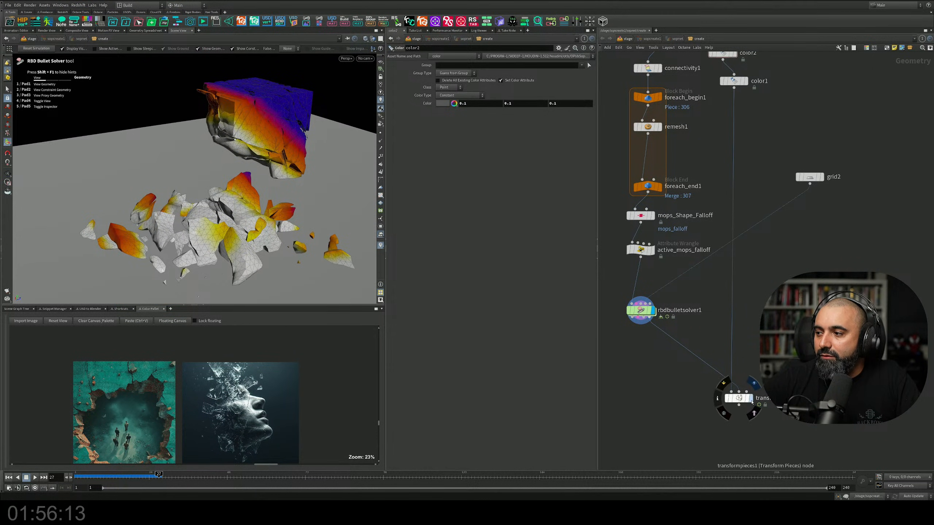
pyautogui.moveTo(262, 203); pyautogui.dragTo(313, 202)
pyautogui.moveTo(300, 199); pyautogui.dragTo(275, 177, button='middle')
pyautogui.moveTo(276, 177); pyautogui.dragTo(254, 180, button='right')
pyautogui.moveTo(254, 180); pyautogui.dragTo(215, 182, button='middle')
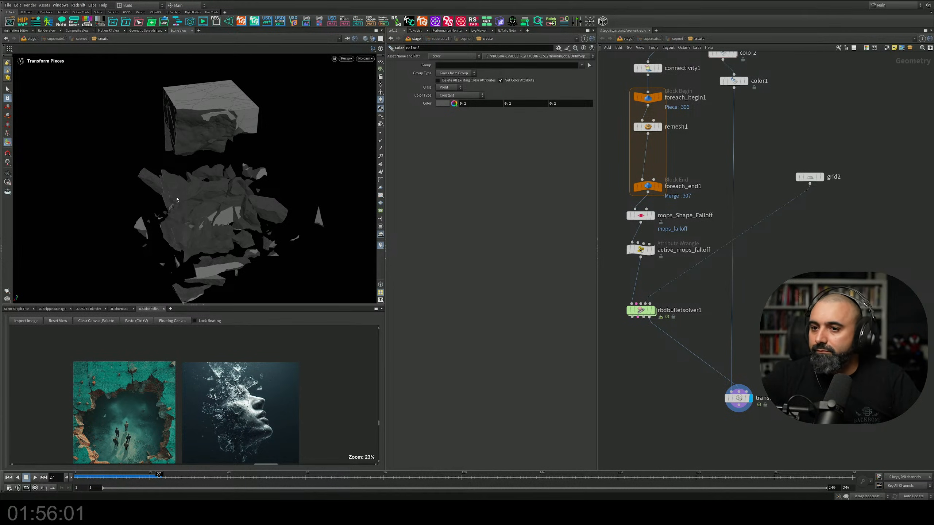
pyautogui.moveTo(268, 203); pyautogui.dragTo(238, 171)
pyautogui.moveTo(225, 144); pyautogui.dragTo(192, 175, button='middle')
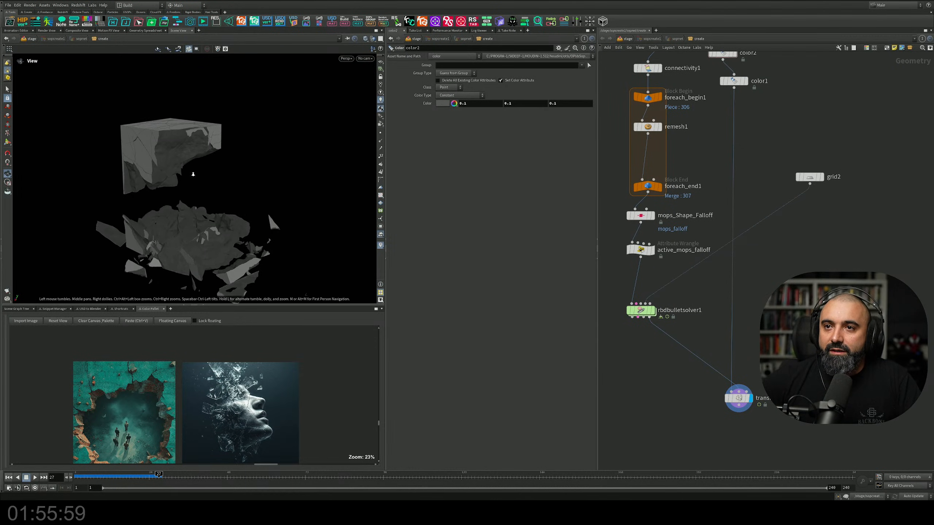
pyautogui.moveTo(192, 175); pyautogui.dragTo(198, 162, button='right')
pyautogui.moveTo(197, 162); pyautogui.dragTo(197, 147)
pyautogui.moveTo(197, 148); pyautogui.dragTo(223, 121, button='middle')
pyautogui.moveTo(217, 150); pyautogui.dragTo(184, 221, button='right')
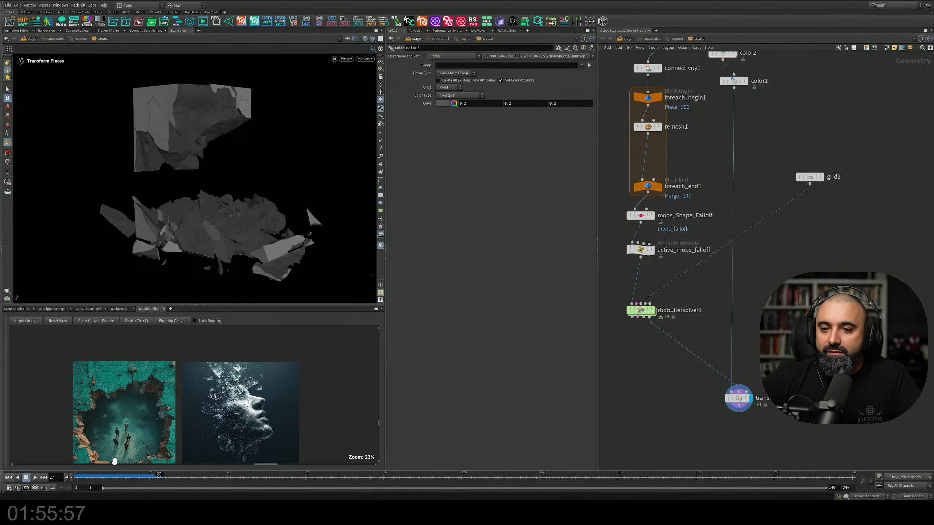
# Move the timeline to frame 19 and bring the reference images further into view for comparison
pyautogui.moveTo(126, 476)
pyautogui.mouseDown()
pyautogui.moveTo(87, 475)
pyautogui.moveTo(133, 476)
pyautogui.mouseUp()
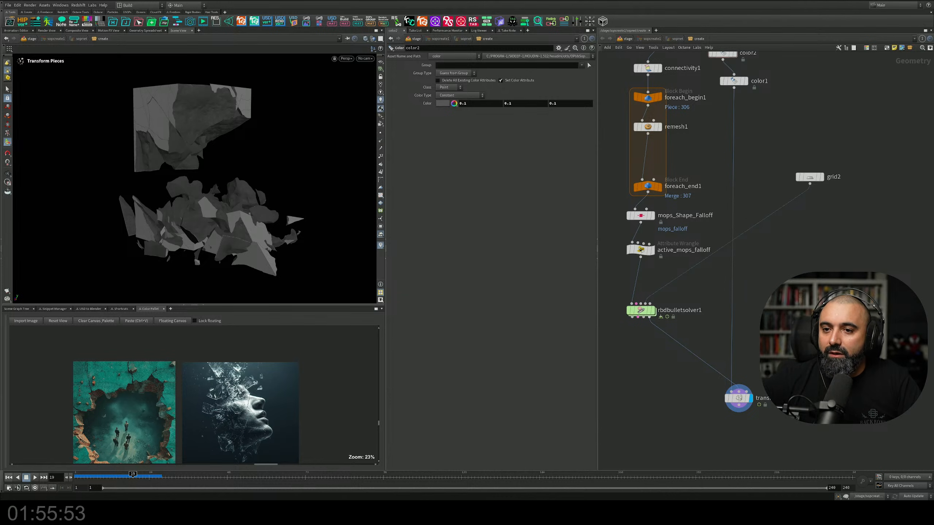
pyautogui.moveTo(167, 415); pyautogui.dragTo(169, 392)
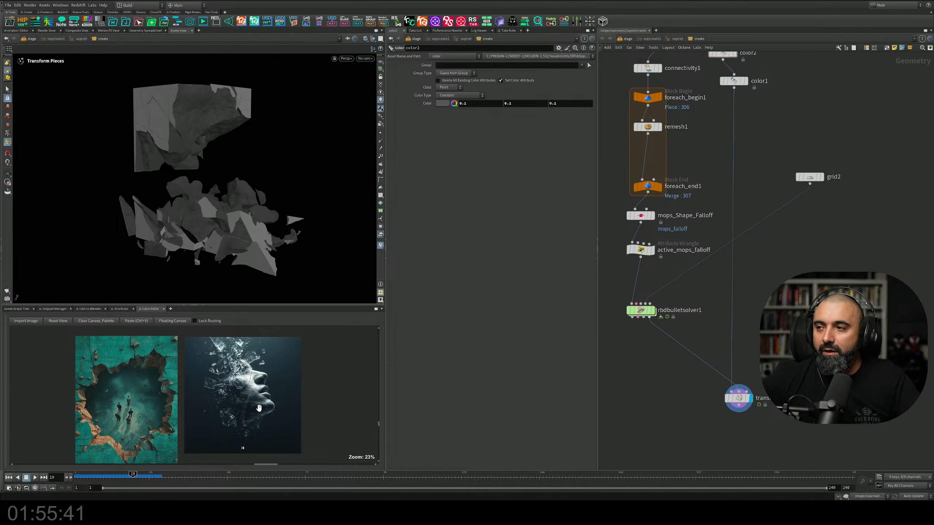
# Review the node network from copytopoints1 and booleanfracture1 down to transformpieces1
pyautogui.moveTo(699, 289); pyautogui.dragTo(736, 340, button='middle')
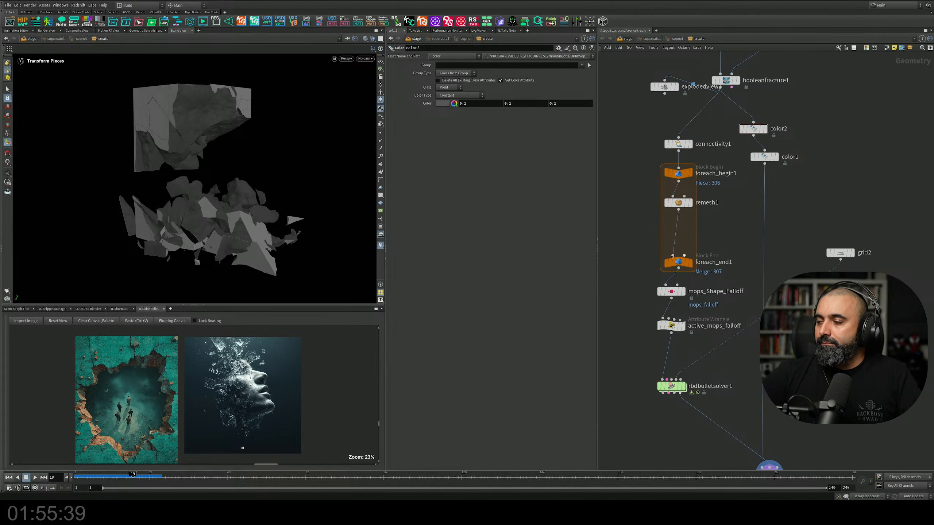
pyautogui.moveTo(613, 183); pyautogui.dragTo(671, 351, button='middle')
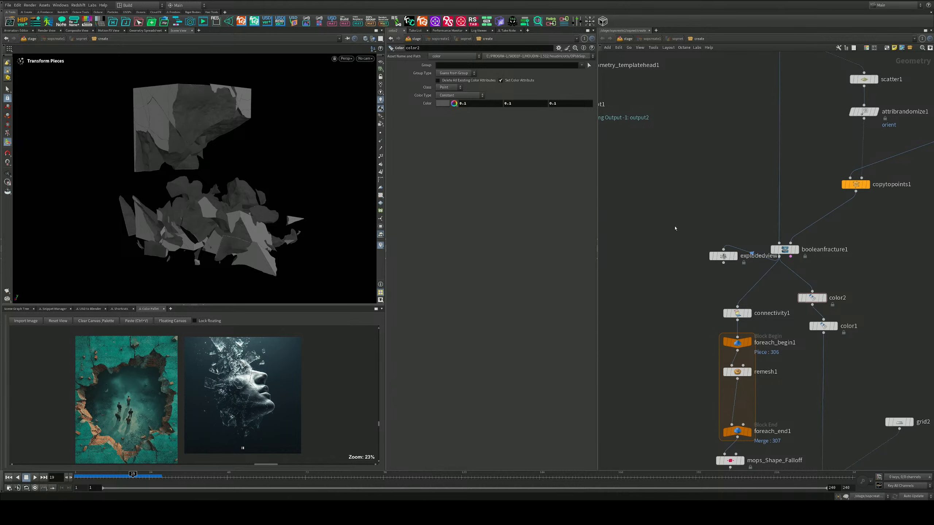
pyautogui.moveTo(672, 303); pyautogui.dragTo(653, 224, button='middle')
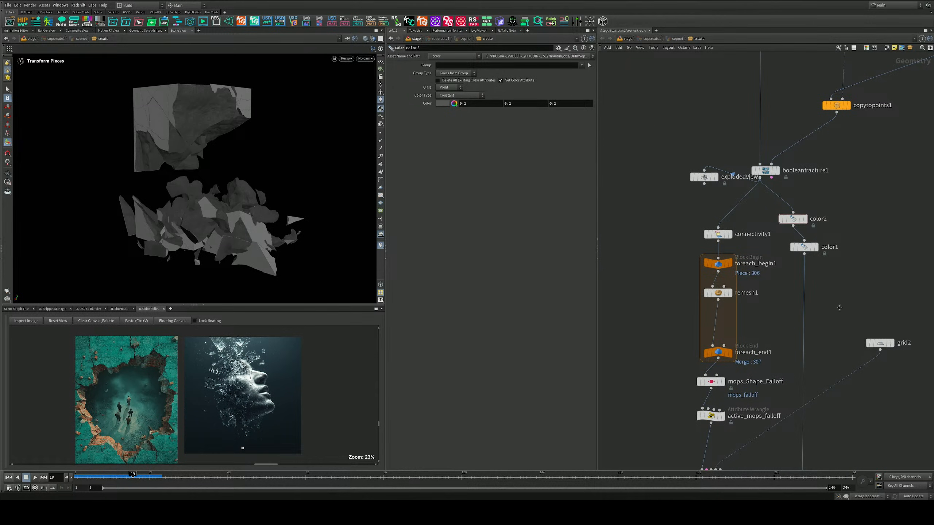
pyautogui.moveTo(839, 308); pyautogui.dragTo(773, 223, button='middle')
pyautogui.moveTo(669, 215); pyautogui.dragTo(711, 245, button='middle')
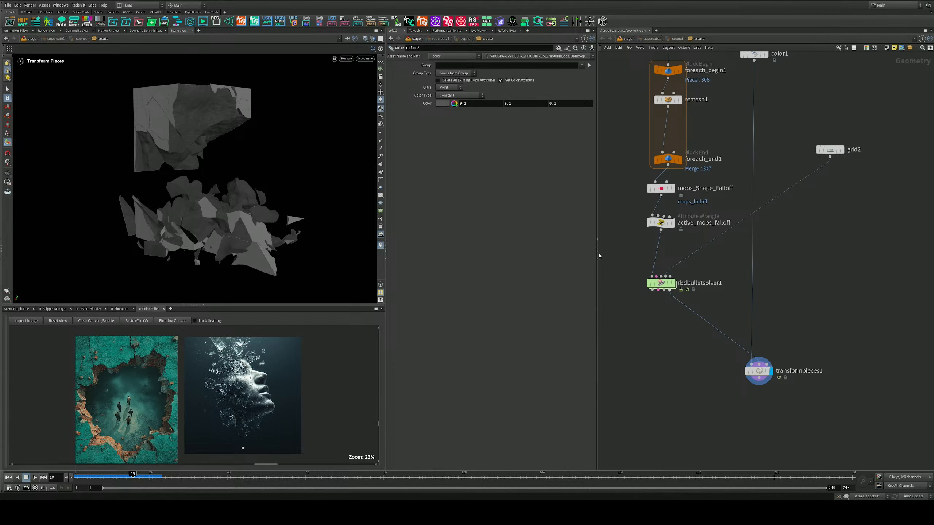
pyautogui.moveTo(598, 251); pyautogui.dragTo(595, 250)
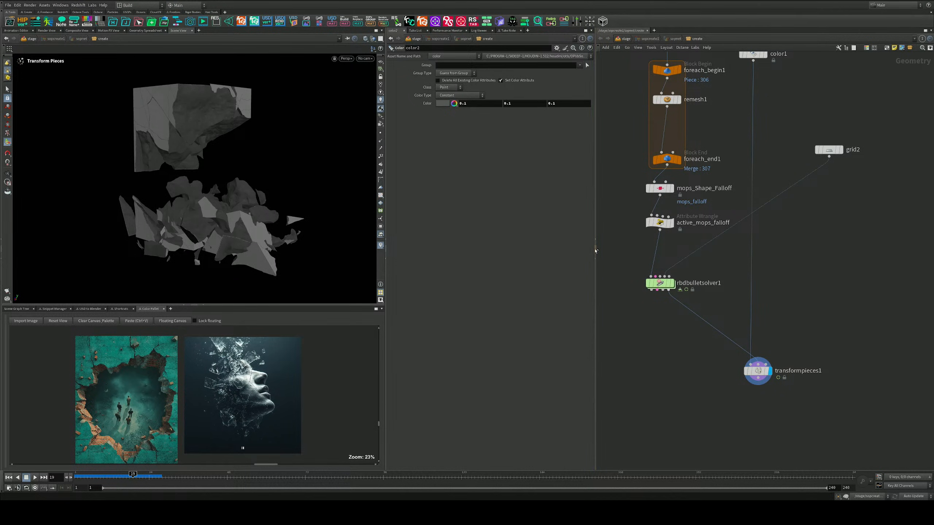
pyautogui.moveTo(724, 151); pyautogui.dragTo(776, 280, button='middle')
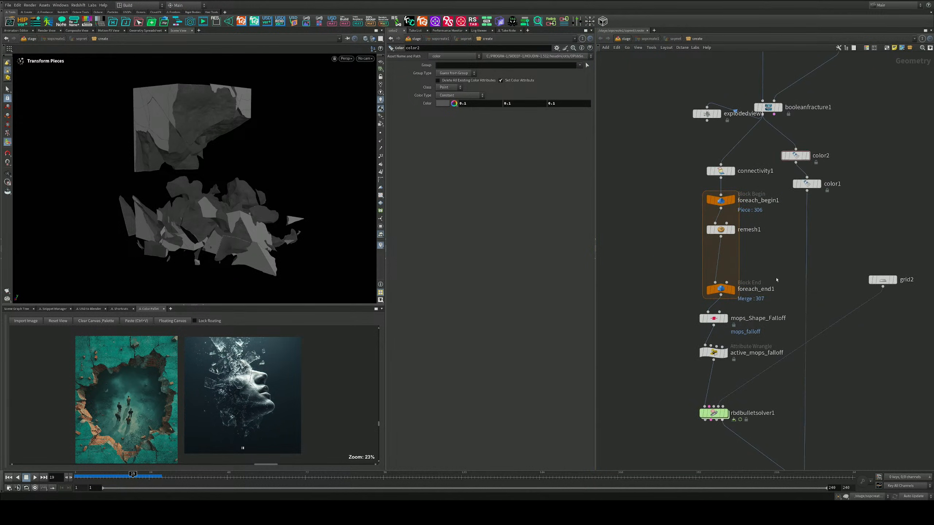
# Align sculpt1 directly beneath testgeometry_templatehead1 and display the original template head
pyautogui.scroll(-3, 776, 281)
pyautogui.scroll(4, 653, 103)
pyautogui.moveTo(653, 103)
pyautogui.mouseDown(button='middle')
pyautogui.moveTo(667, 186)
pyautogui.moveTo(720, 202)
pyautogui.mouseUp(button='middle')
pyautogui.scroll(1, 733, 190)
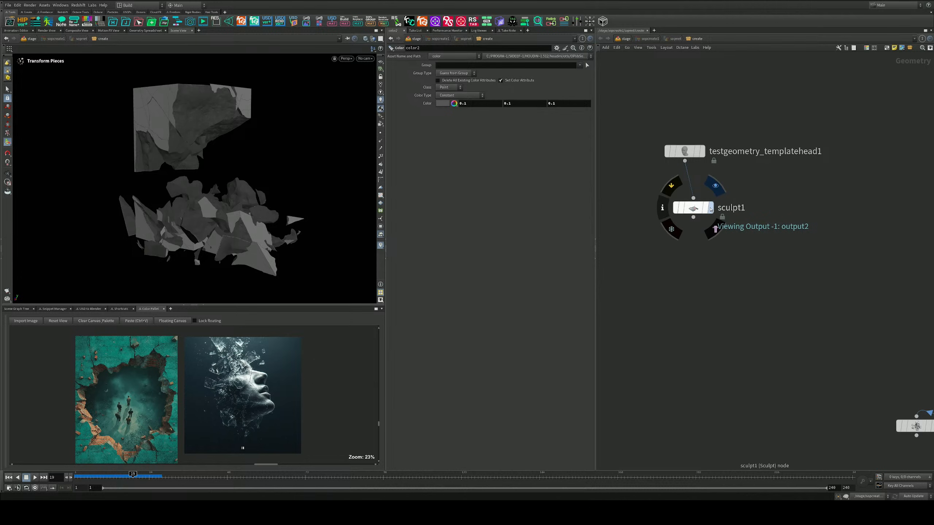
pyautogui.moveTo(696, 208); pyautogui.dragTo(687, 209)
pyautogui.click(702, 153)
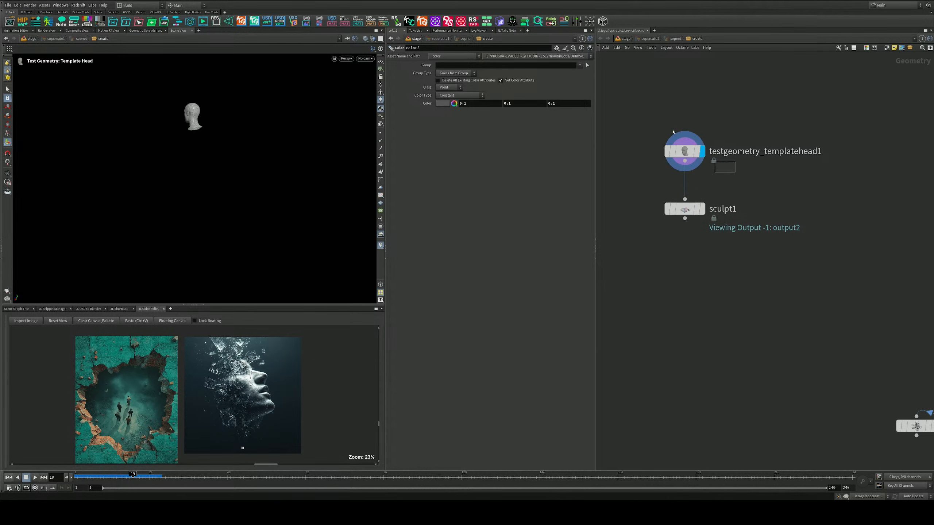
# Frame the template head and examine its face from profile and three-quarter angles
pyautogui.hotkey('space', 'g')
pyautogui.keyDown('alt'); pyautogui.moveTo(177, 144); pyautogui.dragTo(213, 158); pyautogui.keyUp('alt')
pyautogui.keyDown('alt'); pyautogui.moveTo(161, 184); pyautogui.dragTo(230, 160, button='middle'); pyautogui.keyUp('alt')
pyautogui.keyDown('alt'); pyautogui.moveTo(229, 160); pyautogui.dragTo(262, 142); pyautogui.keyUp('alt')
pyautogui.keyDown('alt'); pyautogui.moveTo(262, 142); pyautogui.dragTo(234, 143, button='right'); pyautogui.keyUp('alt')
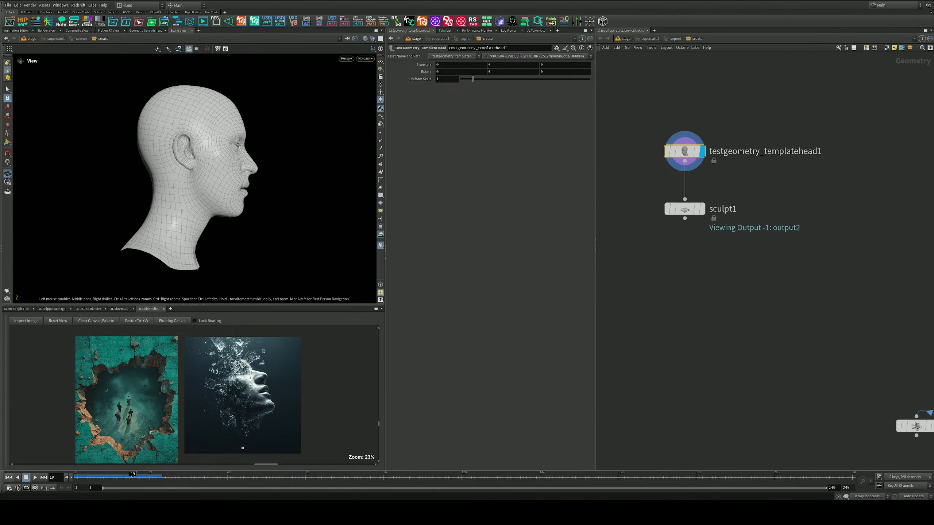
pyautogui.keyDown('alt'); pyautogui.moveTo(235, 143); pyautogui.dragTo(234, 154, button='middle'); pyautogui.keyUp('alt')
pyautogui.keyDown('alt'); pyautogui.moveTo(234, 154); pyautogui.dragTo(200, 162); pyautogui.keyUp('alt')
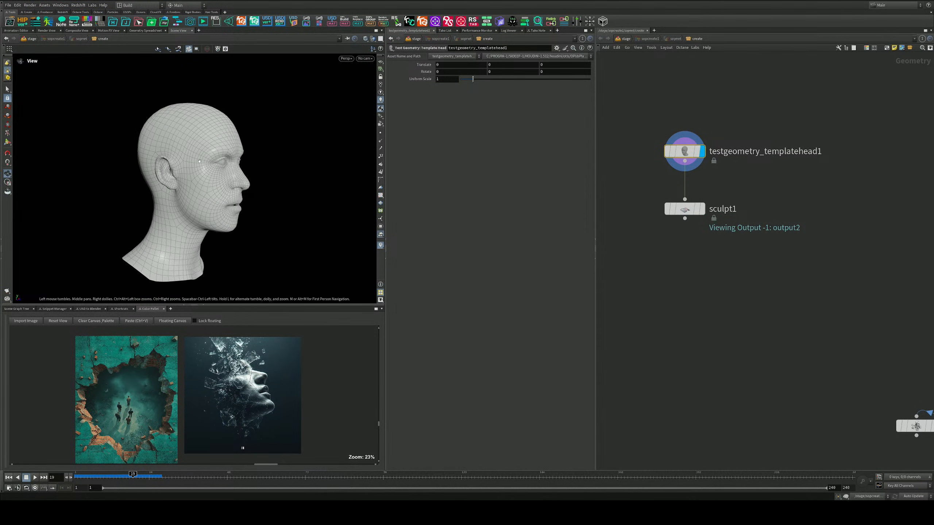
pyautogui.keyDown('alt'); pyautogui.moveTo(206, 161); pyautogui.dragTo(225, 161, button='right'); pyautogui.keyUp('alt')
pyautogui.keyDown('alt'); pyautogui.moveTo(224, 161); pyautogui.dragTo(219, 153, button='middle'); pyautogui.keyUp('alt')
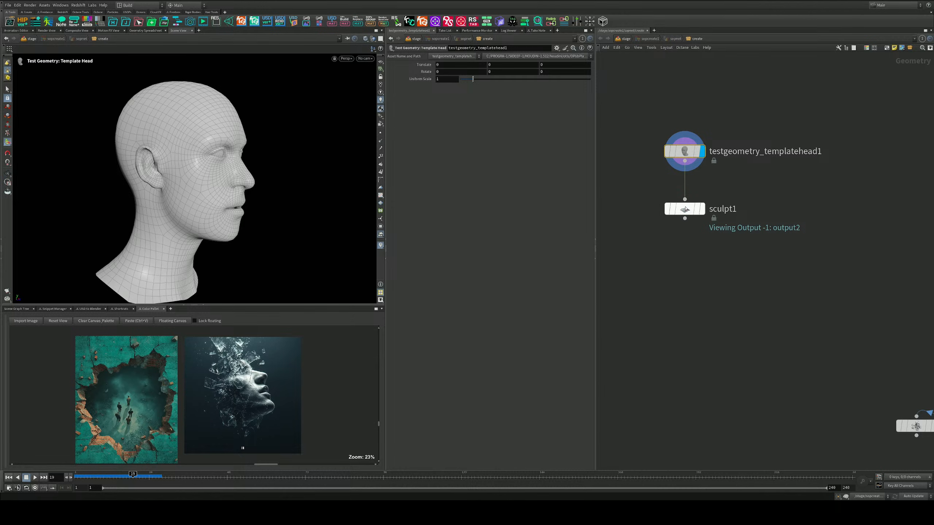
# Display and select sculpt1, and look at the sculpted head from the side and the front
pyautogui.click(703, 212)
pyautogui.click(708, 230)
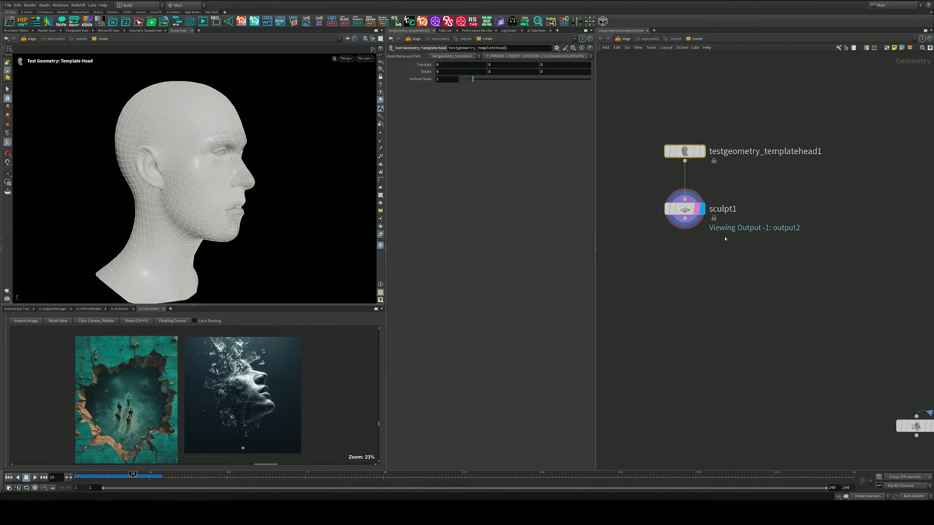
pyautogui.moveTo(725, 236); pyautogui.dragTo(619, 179)
pyautogui.keyDown('alt'); pyautogui.moveTo(199, 162); pyautogui.dragTo(218, 161); pyautogui.keyUp('alt')
pyautogui.keyDown('alt'); pyautogui.moveTo(217, 160); pyautogui.dragTo(235, 161, button='right'); pyautogui.keyUp('alt')
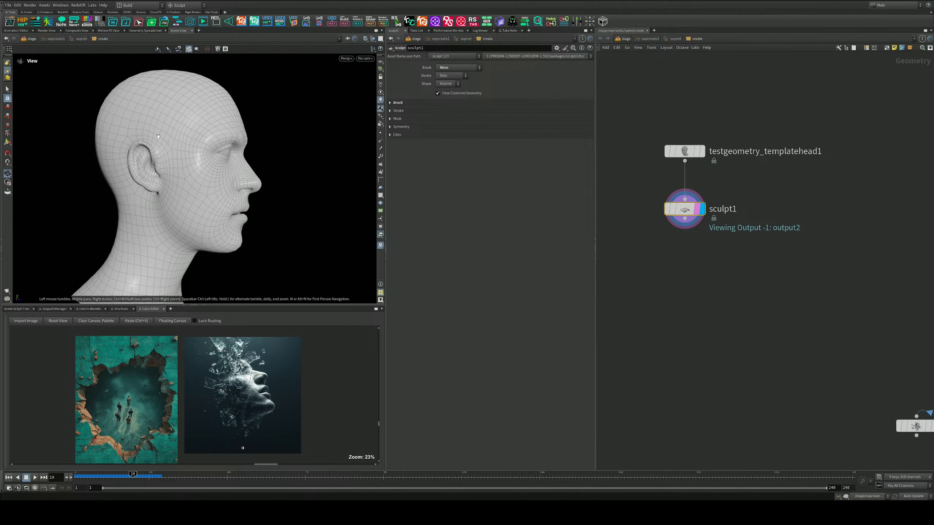
pyautogui.keyDown('alt'); pyautogui.moveTo(327, 147); pyautogui.dragTo(223, 146); pyautogui.keyUp('alt')
pyautogui.keyDown('alt'); pyautogui.moveTo(223, 147); pyautogui.dragTo(250, 151, button='right'); pyautogui.keyUp('alt')
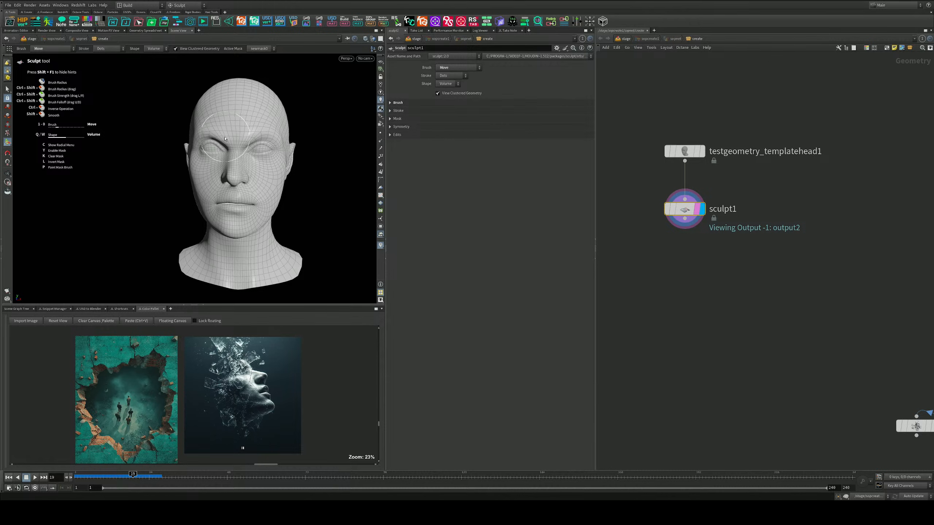
# Examine the sculpted head's nose and face in profile and three-quarter views with the Sculpt tool active
pyautogui.moveTo(234, 213)
pyautogui.mouseDown()
pyautogui.moveTo(267, 177)
pyautogui.moveTo(348, 186)
pyautogui.moveTo(273, 178)
pyautogui.mouseUp()
pyautogui.press('Escape')
pyautogui.press('Return')
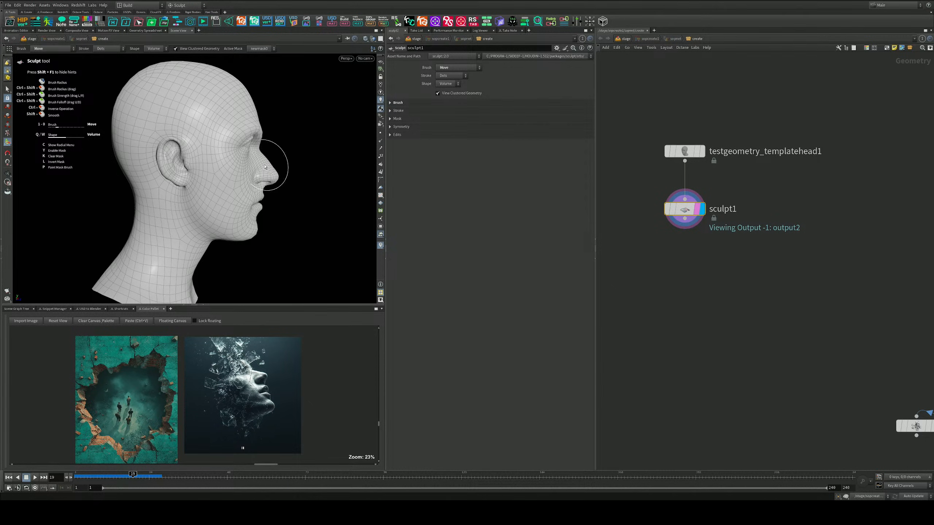
pyautogui.press('Escape')
pyautogui.moveTo(246, 179); pyautogui.dragTo(217, 184)
pyautogui.scroll(-2, 216, 184)
pyautogui.press('Return')
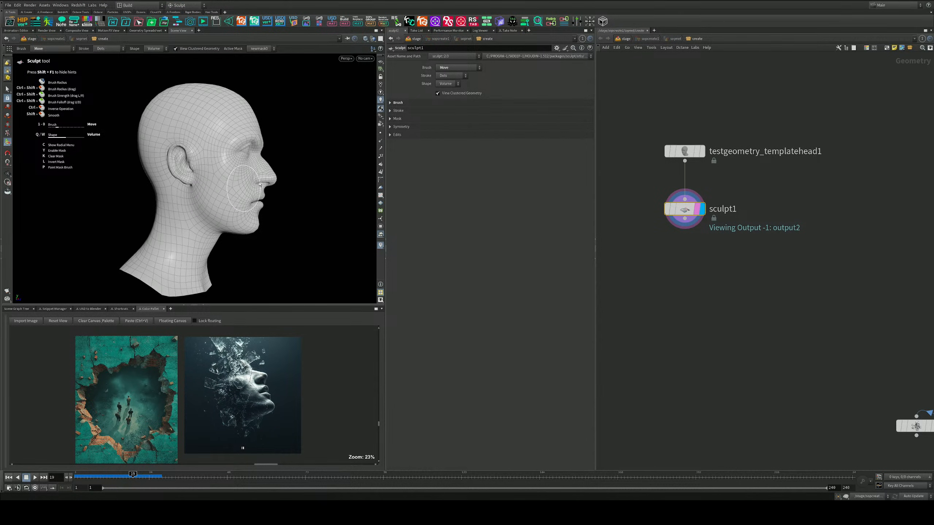
pyautogui.moveTo(260, 184)
pyautogui.keyDown('alt'); pyautogui.mouseDown()
pyautogui.moveTo(237, 169)
pyautogui.moveTo(259, 186)
pyautogui.mouseUp(); pyautogui.keyUp('alt')
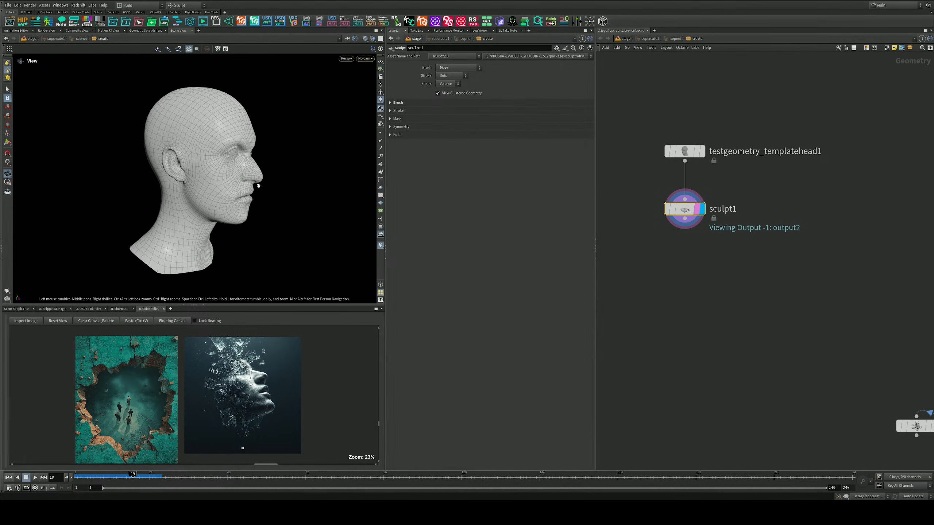
pyautogui.press('Return')
# Move testgeometry_templatehead1 and sculpt1 together farther away from the cube fracture network
pyautogui.scroll(-4, 705, 289)
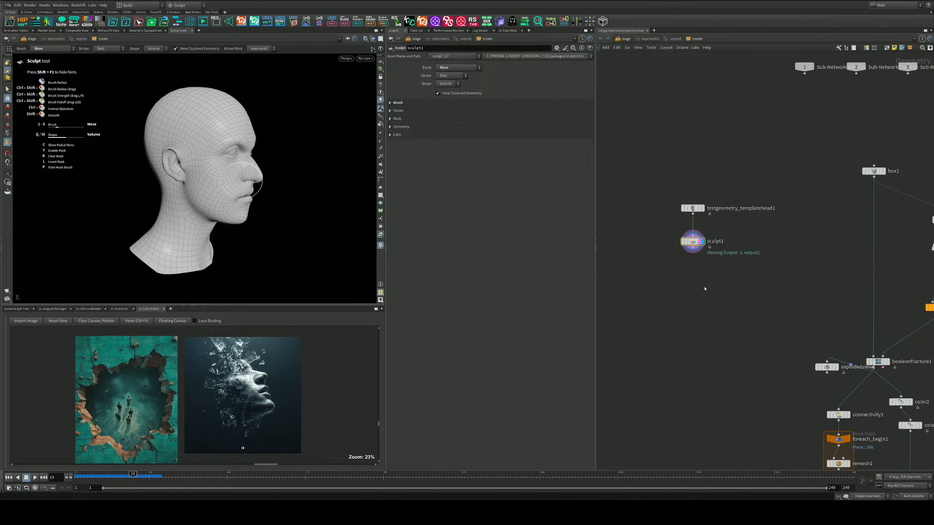
pyautogui.scroll(-3, 704, 289)
pyautogui.moveTo(763, 274)
pyautogui.mouseDown()
pyautogui.moveTo(739, 223)
pyautogui.moveTo(686, 223)
pyautogui.moveTo(656, 192)
pyautogui.mouseUp()
pyautogui.scroll(3, 657, 253)
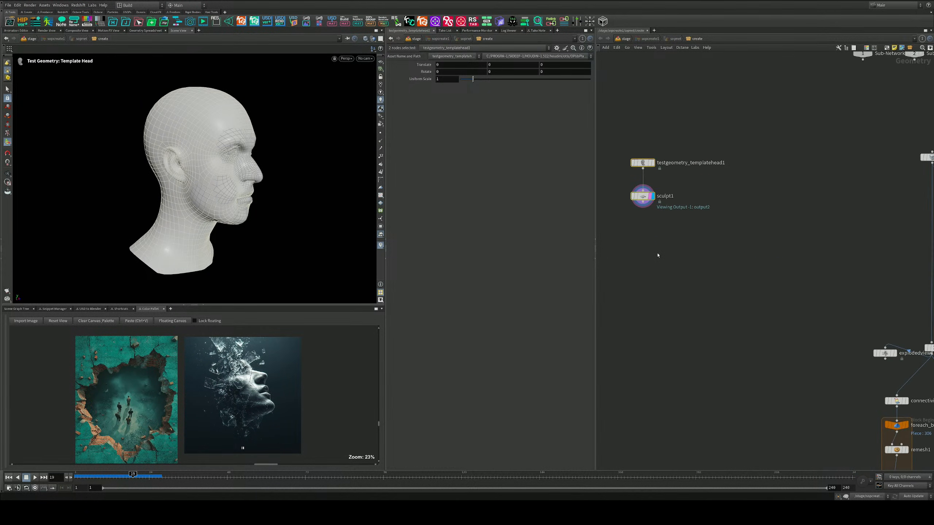
pyautogui.moveTo(671, 262)
pyautogui.mouseDown(button='middle')
pyautogui.moveTo(672, 279)
pyautogui.moveTo(678, 264)
pyautogui.mouseUp(button='middle')
pyautogui.click(671, 279)
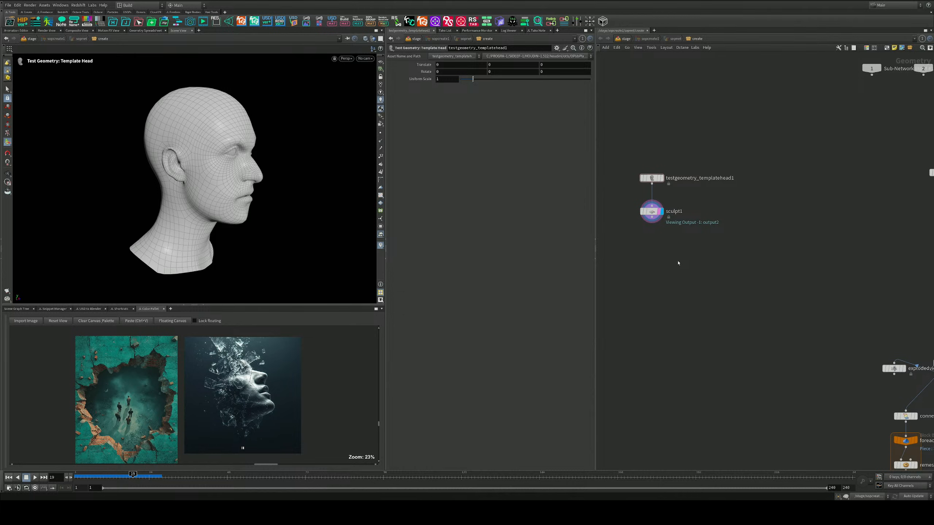
# Add a Scatter node near sculpt1 and connect the sculpt1 output to its input
pyautogui.press('Tab')
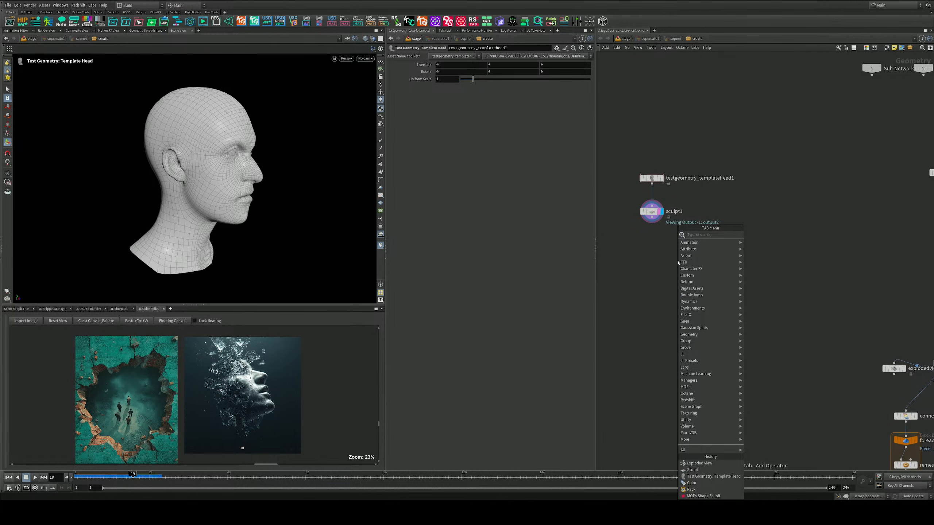
pyautogui.click(805, 195)
pyautogui.scroll(-3, 800, 216)
pyautogui.moveTo(800, 223); pyautogui.dragTo(743, 217, button='middle')
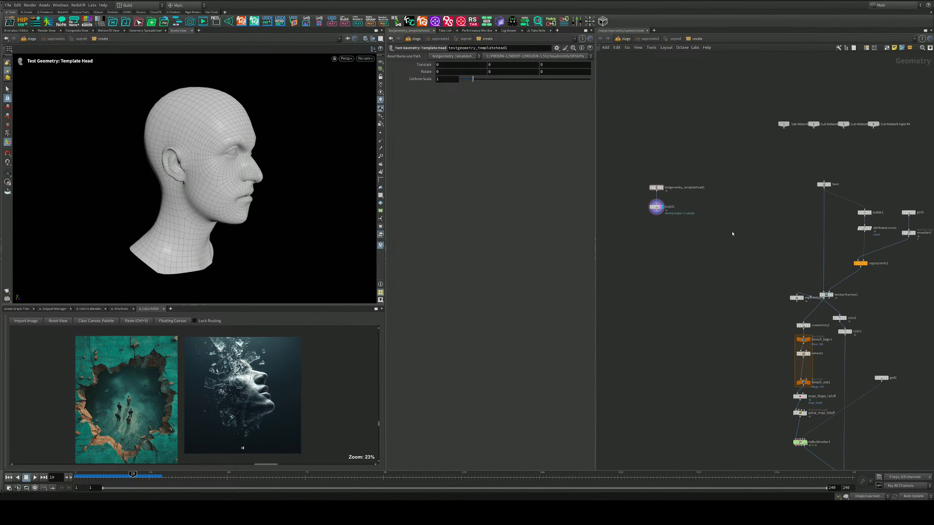
pyautogui.press('Tab')
pyautogui.write('rem')
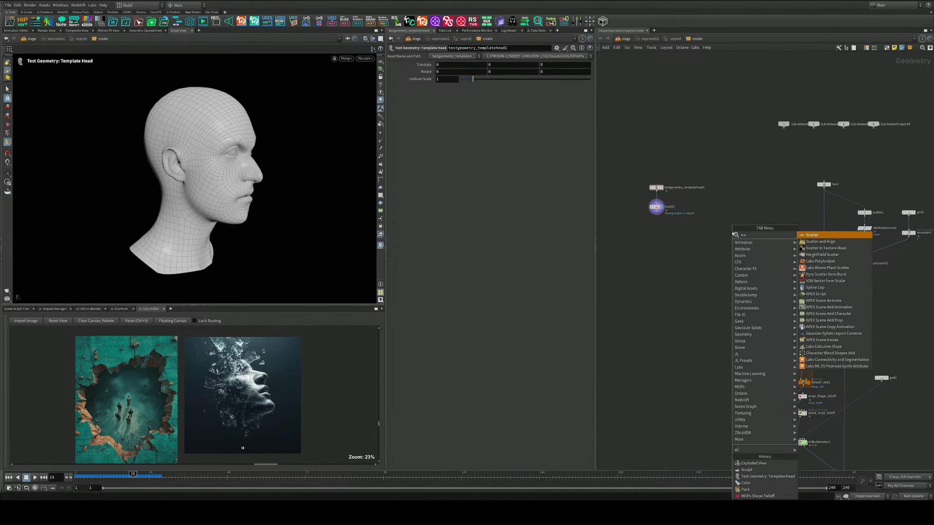
pyautogui.press('Return')
pyautogui.scroll(-2, 733, 232)
pyautogui.scroll(5, 685, 228)
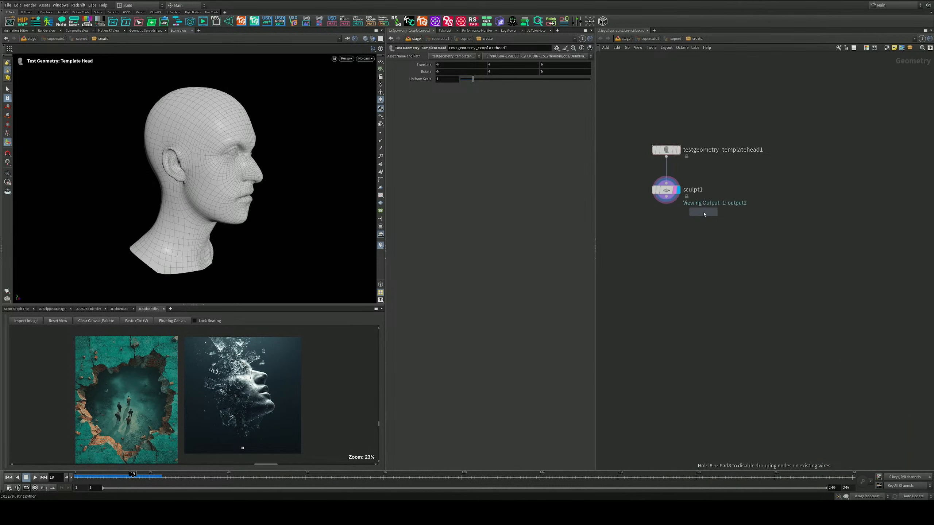
pyautogui.click(770, 225)
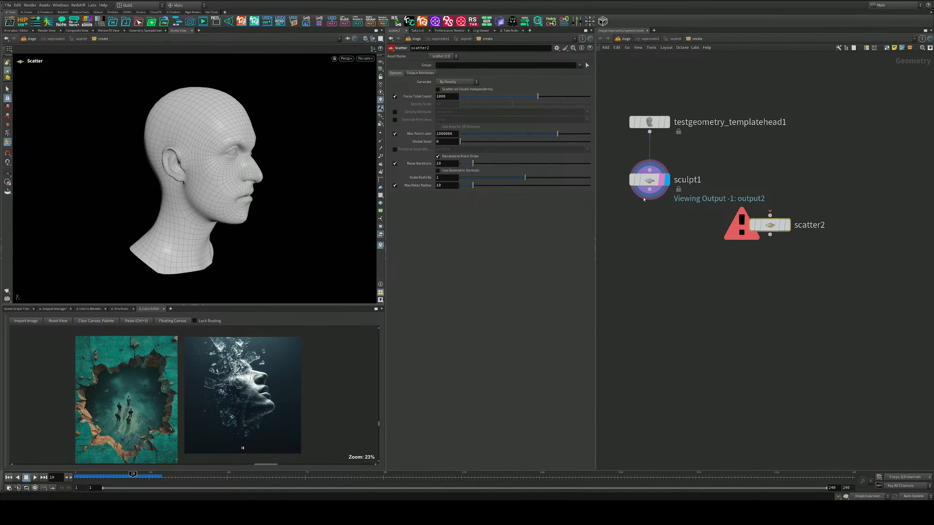
pyautogui.moveTo(675, 197)
pyautogui.mouseDown()
pyautogui.moveTo(770, 215)
pyautogui.moveTo(759, 252)
pyautogui.mouseUp()
# Display scatter2 with its Force Total Count set to 14 and place the node directly below sculpt1
pyautogui.moveTo(772, 253)
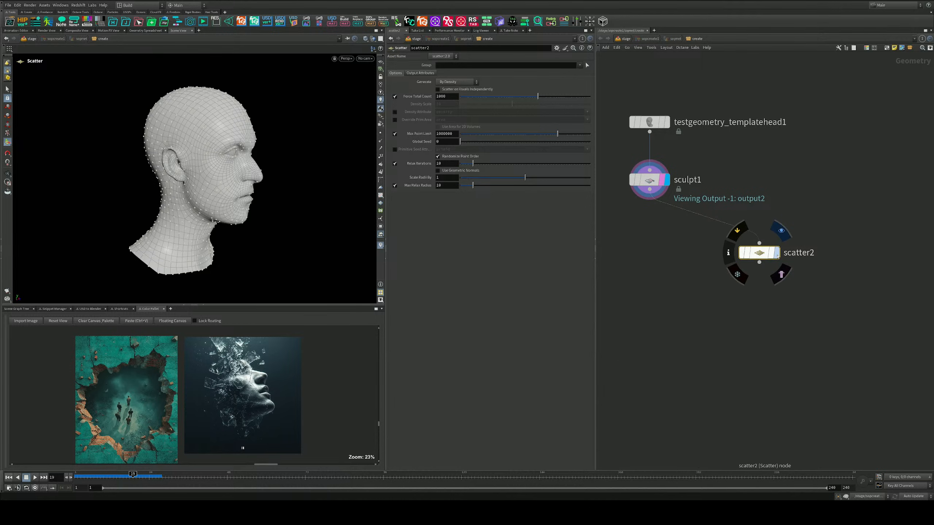
pyautogui.click(781, 231)
pyautogui.moveTo(509, 100); pyautogui.dragTo(496, 98)
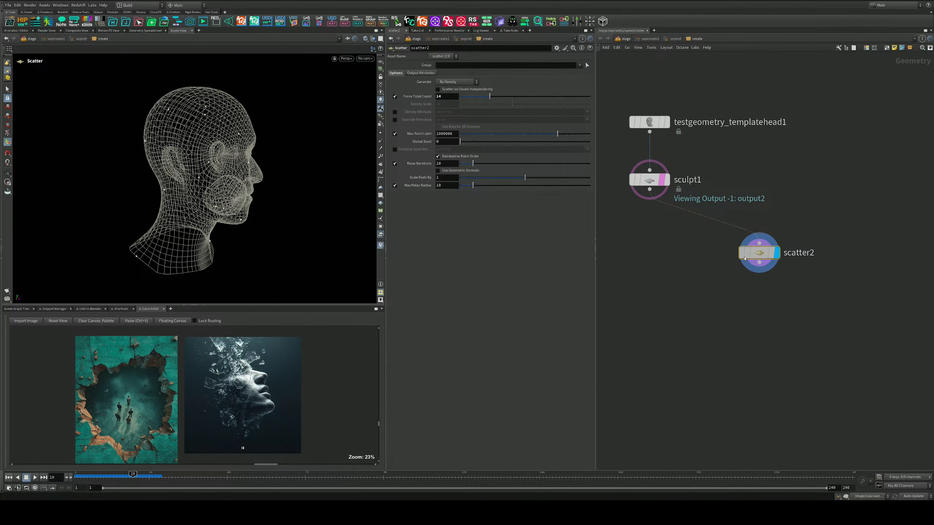
pyautogui.moveTo(759, 253); pyautogui.dragTo(649, 253)
pyautogui.press('h')
pyautogui.scroll(2, 714, 255)
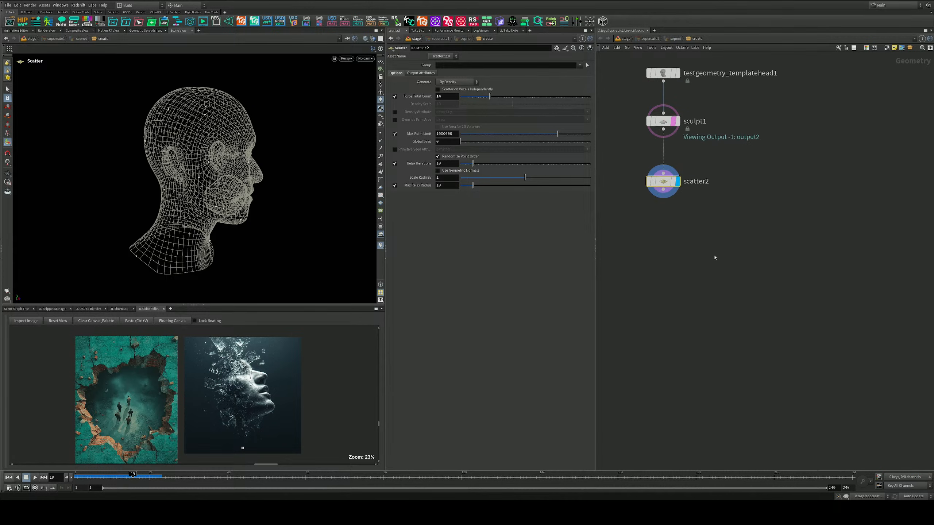
# Add a Boolean Fracture node below scatter2
pyautogui.press('Tab')
pyautogui.write('bol')
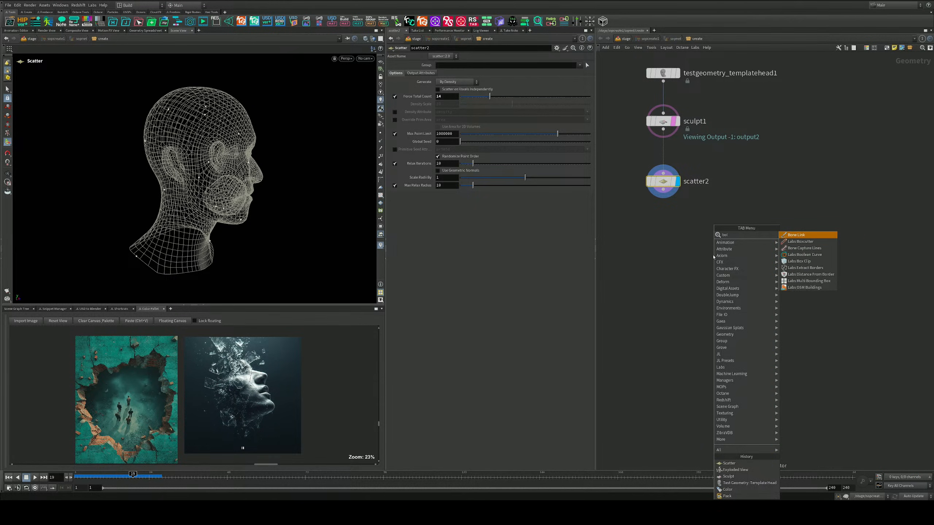
pyautogui.press('BackSpace')
pyautogui.press('BackSpace')
pyautogui.press('BackSpace')
pyautogui.write('vor')
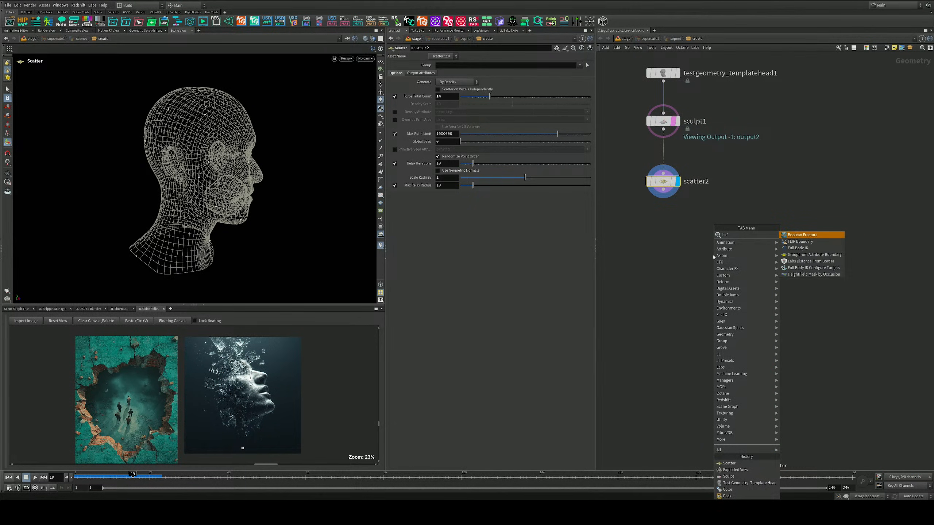
pyautogui.press('Return')
pyautogui.click(696, 275)
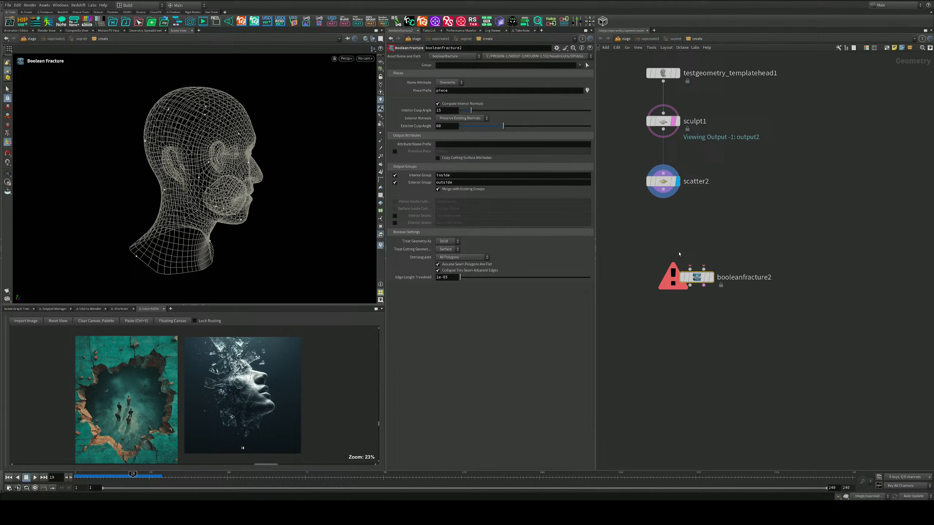
# Try connecting scatter2 to the Geometry to Fracture input of booleanfracture2
pyautogui.click(663, 190)
pyautogui.click(690, 268)
pyautogui.moveTo(734, 249); pyautogui.dragTo(727, 266, button='middle')
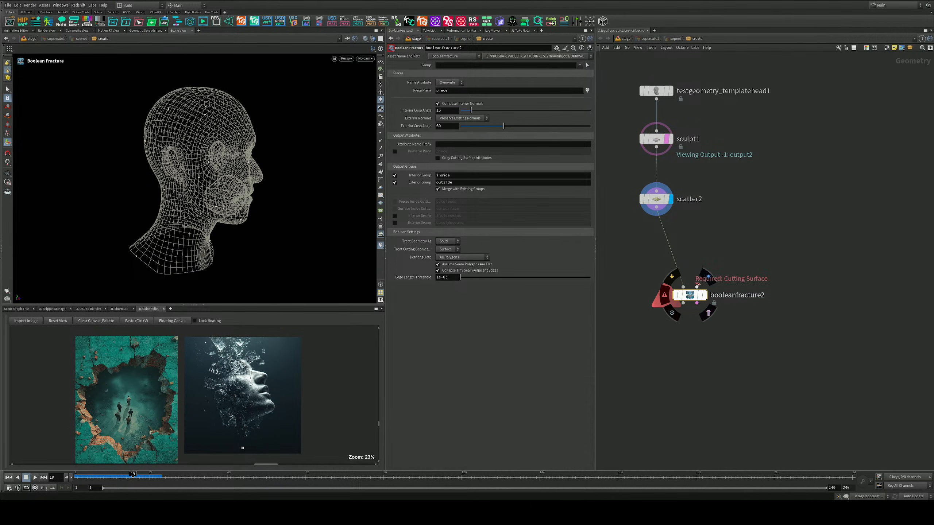
pyautogui.moveTo(737, 223); pyautogui.dragTo(707, 275, button='middle')
pyautogui.press('Tab')
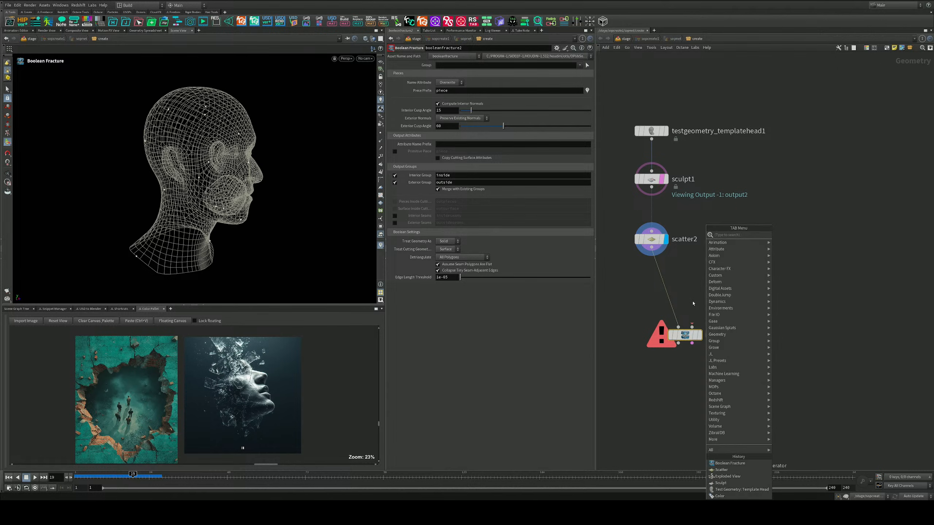
pyautogui.press('Escape')
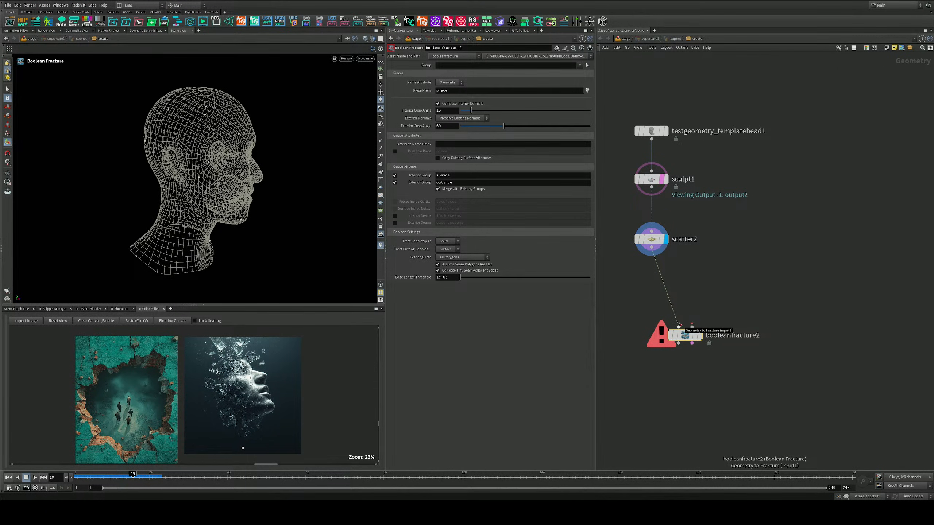
pyautogui.scroll(-2, 691, 297)
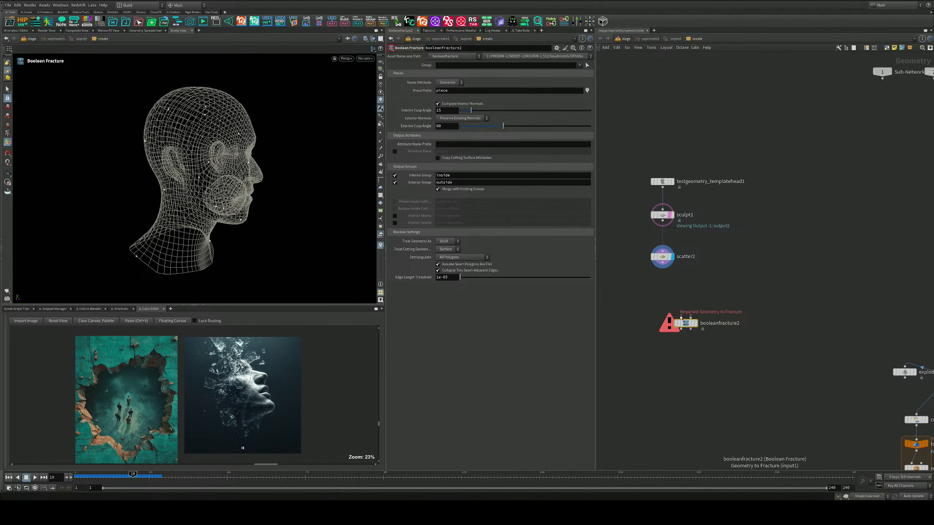
# Connect sculpt1 to the Geometry to Fracture input of booleanfracture2 and move scatter2 off to a side branch
pyautogui.moveTo(687, 322); pyautogui.dragTo(706, 321)
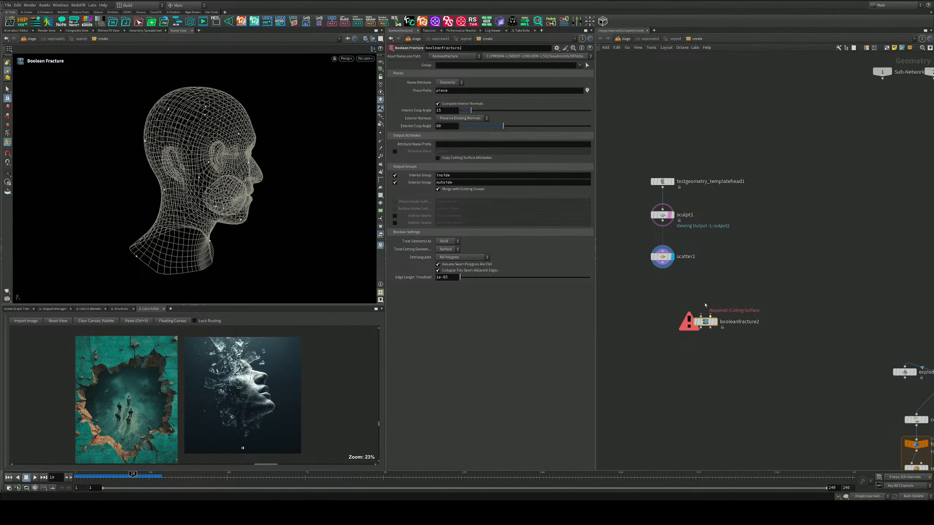
pyautogui.moveTo(663, 222); pyautogui.dragTo(690, 317)
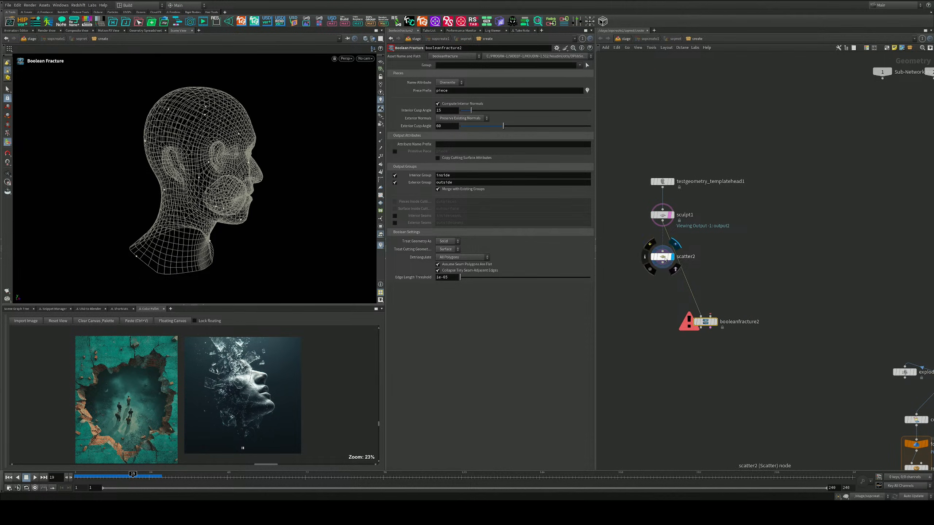
pyautogui.moveTo(665, 260); pyautogui.dragTo(765, 232)
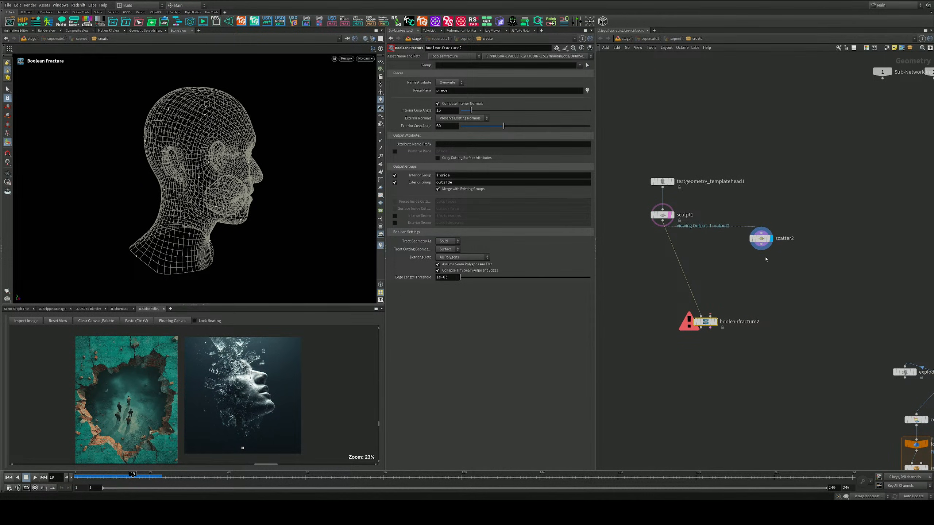
# Add a Copy to Points node just below scatter2
pyautogui.press('Tab')
pyautogui.write('cop')
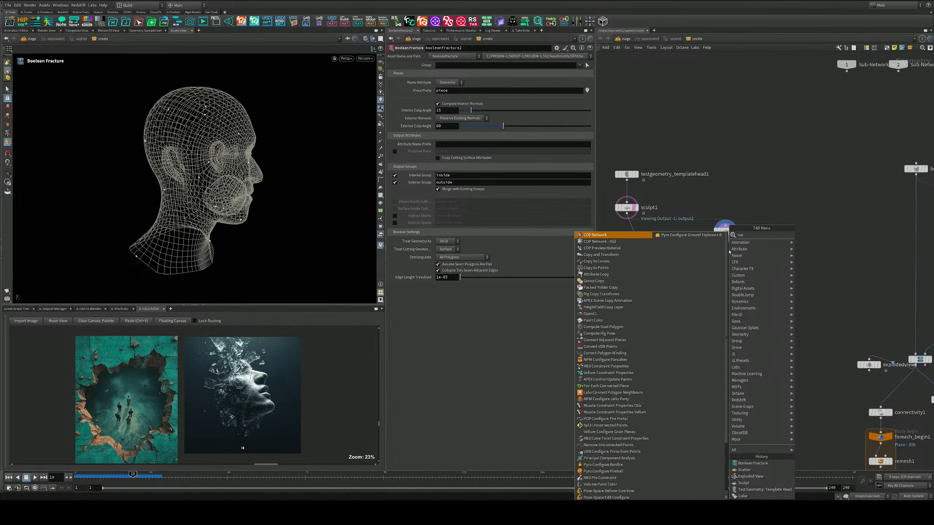
pyautogui.press('Down')
pyautogui.press('Down')
pyautogui.press('Down')
pyautogui.press('Down')
pyautogui.press('Down')
pyautogui.press('Return')
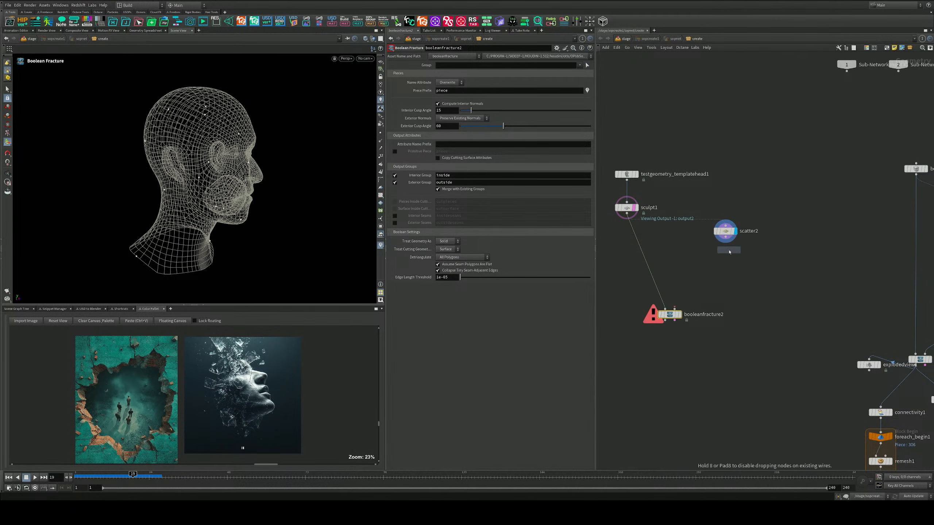
pyautogui.click(735, 257)
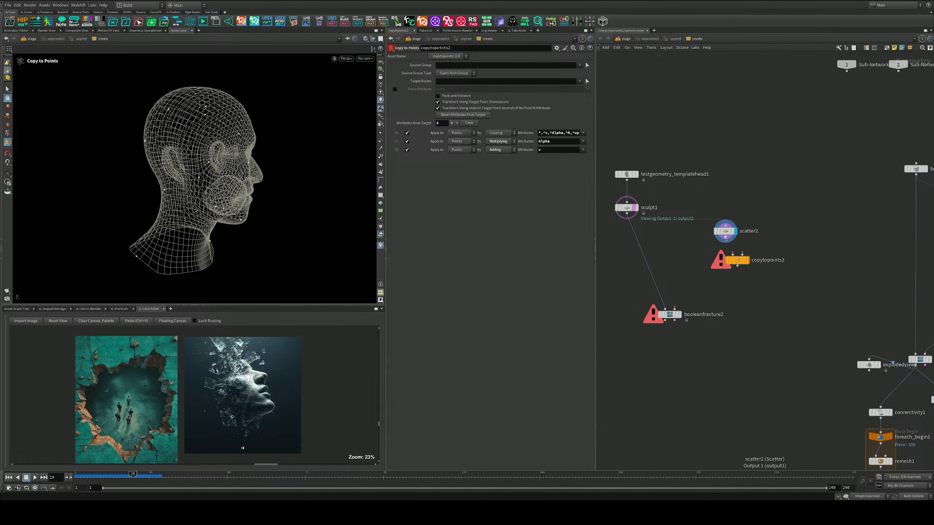
# Place copytopoints2 below scatter2 and paste a copy of the cube network's grid and mountain noise nodes beside it
pyautogui.moveTo(739, 261); pyautogui.dragTo(709, 268)
pyautogui.scroll(-3, 751, 267)
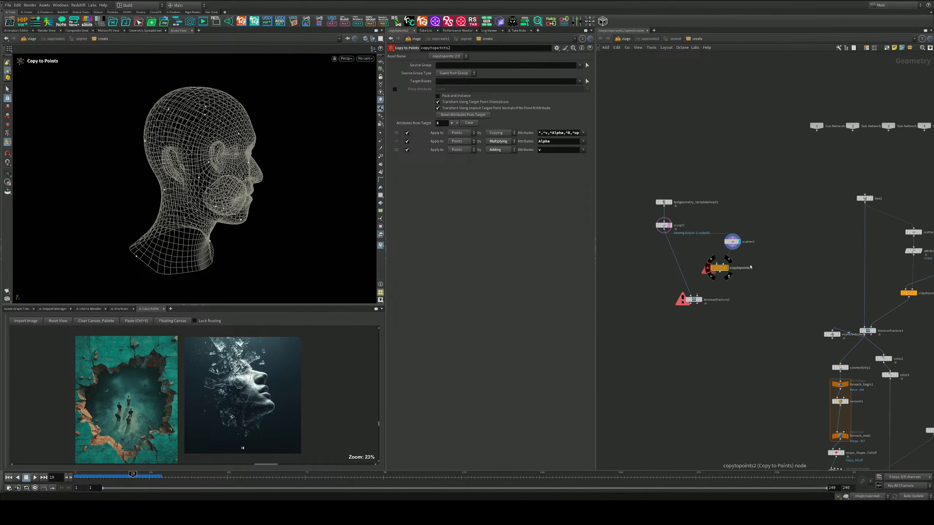
pyautogui.moveTo(751, 267); pyautogui.dragTo(686, 265, button='middle')
pyautogui.scroll(4, 921, 256)
pyautogui.moveTo(894, 295); pyautogui.dragTo(841, 196)
pyautogui.scroll(-4, 756, 215)
pyautogui.moveTo(675, 226); pyautogui.dragTo(760, 250, button='middle')
pyautogui.scroll(4, 699, 242)
pyautogui.moveTo(698, 243); pyautogui.dragTo(742, 258, button='middle')
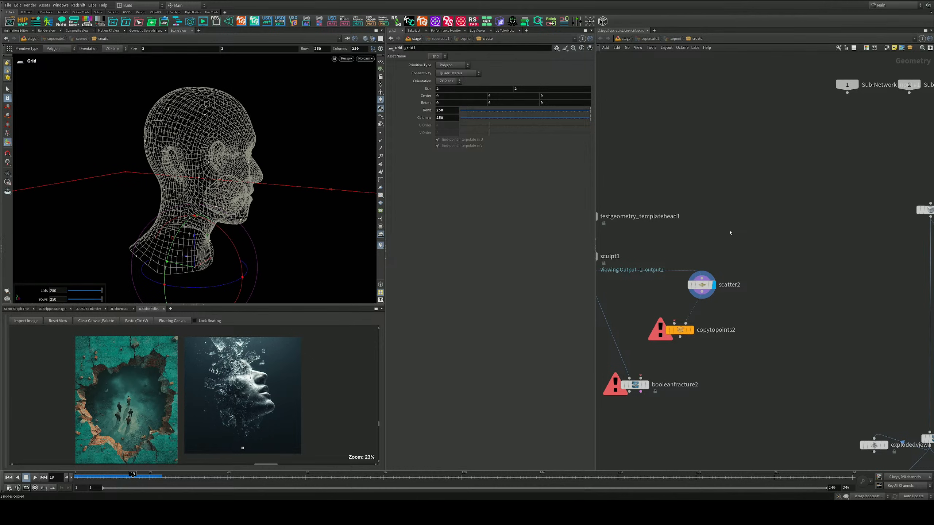
pyautogui.hotkey('ctrl', 'v')
# Connect mountain2 to the source geometry input of copytopoints2 and display the copied surfaces
pyautogui.moveTo(733, 253); pyautogui.dragTo(673, 324)
pyautogui.click(691, 255)
pyautogui.click(674, 323)
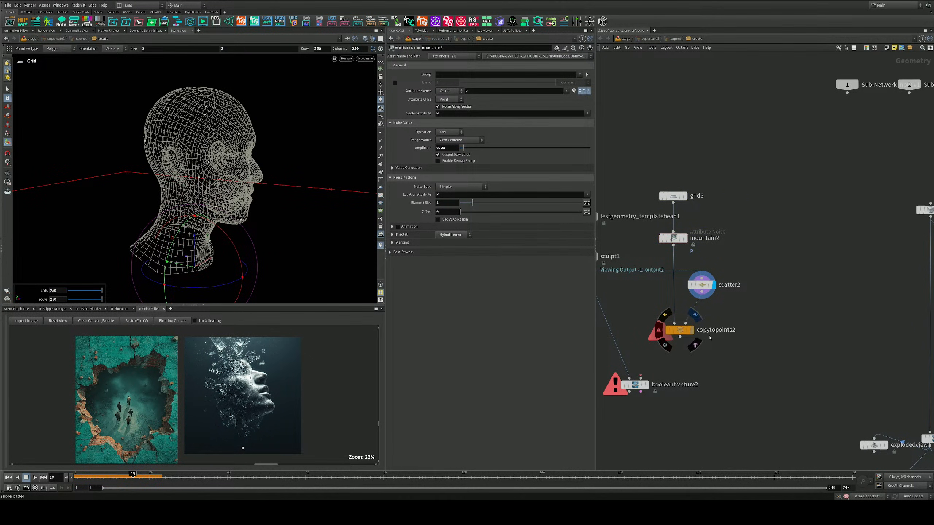
pyautogui.keyDown('alt'); pyautogui.moveTo(279, 221); pyautogui.dragTo(241, 234, button='right'); pyautogui.keyUp('alt')
pyautogui.keyDown('alt'); pyautogui.moveTo(241, 233); pyautogui.dragTo(258, 195); pyautogui.keyUp('alt')
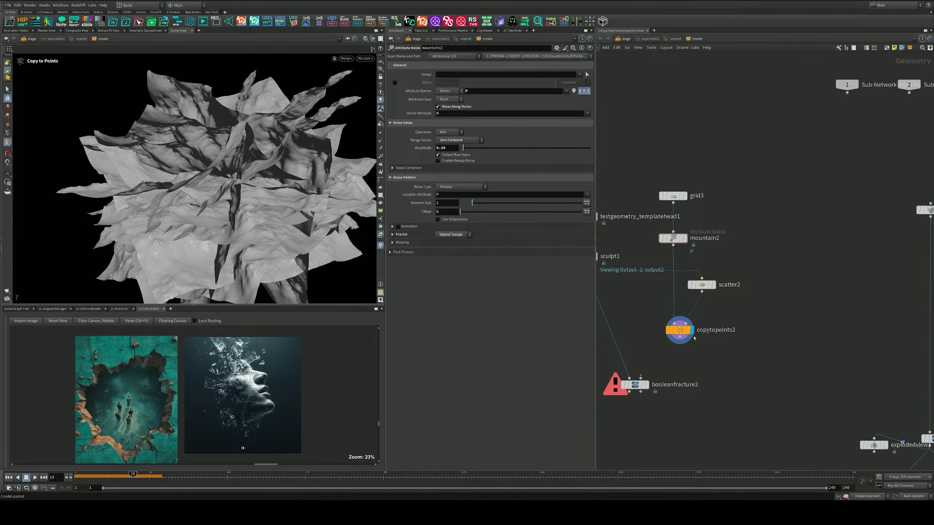
# Lower the Force Total Count of scatter2 to reduce the number of copied surfaces
pyautogui.scroll(1, 710, 272)
pyautogui.click(701, 284)
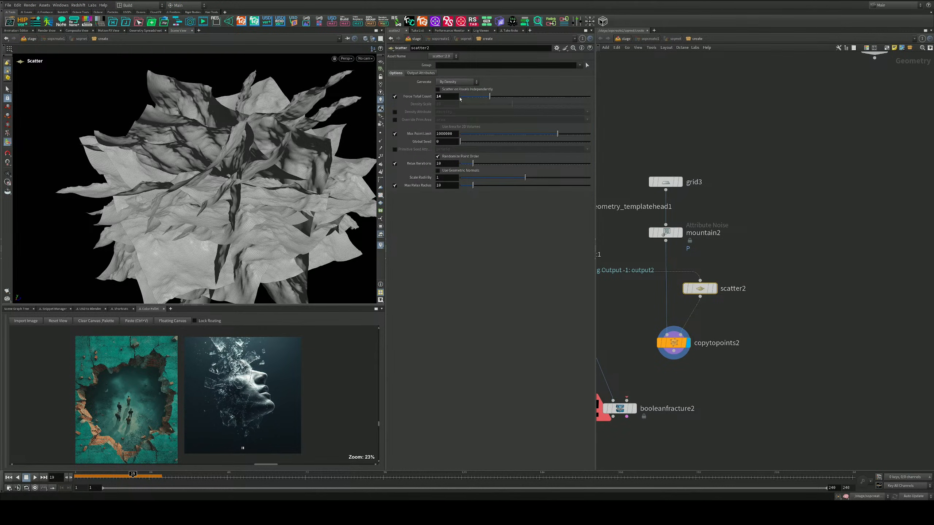
pyautogui.moveTo(483, 97); pyautogui.dragTo(480, 97)
pyautogui.keyDown('alt'); pyautogui.moveTo(294, 177); pyautogui.dragTo(323, 208); pyautogui.keyUp('alt')
# Duplicate attribrandomize1 and insert the copy between scatter2 and copytopoints2
pyautogui.scroll(-4, 783, 297)
pyautogui.moveTo(784, 297); pyautogui.dragTo(636, 250, button='middle')
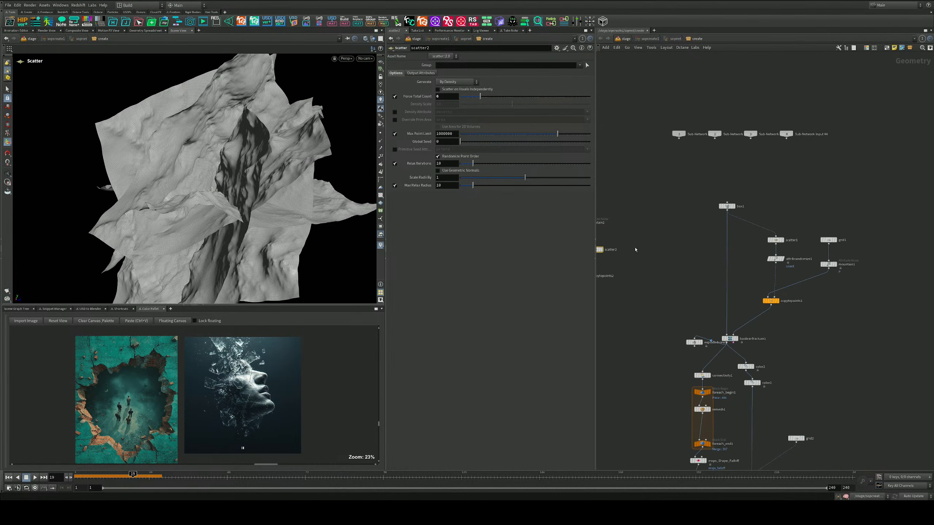
pyautogui.scroll(5, 731, 251)
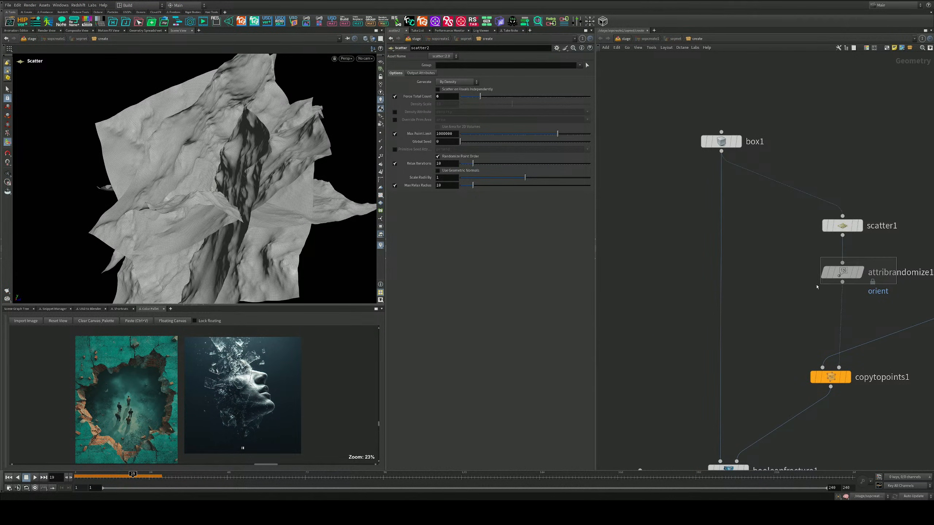
pyautogui.keyDown('alt'); pyautogui.moveTo(843, 272); pyautogui.dragTo(657, 272); pyautogui.keyUp('alt')
pyautogui.scroll(-3, 658, 313)
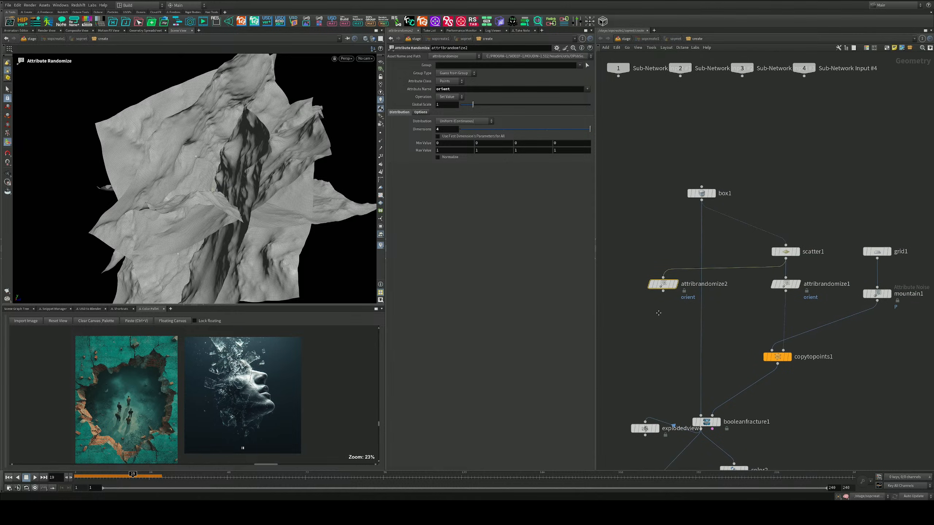
pyautogui.scroll(3, 697, 302)
pyautogui.moveTo(658, 313); pyautogui.dragTo(817, 307, button='middle')
pyautogui.moveTo(763, 292); pyautogui.dragTo(809, 293, button='middle')
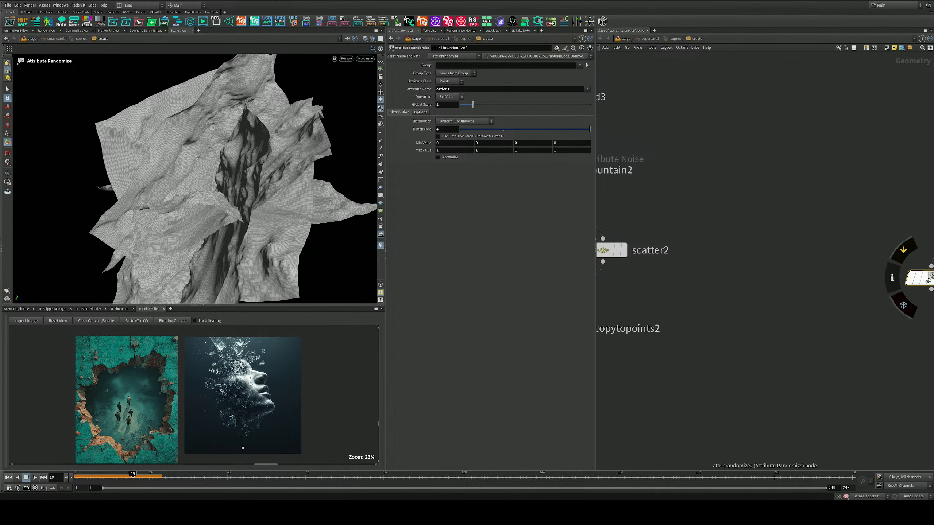
pyautogui.moveTo(928, 280); pyautogui.dragTo(695, 283)
pyautogui.moveTo(694, 283); pyautogui.dragTo(841, 287, button='middle')
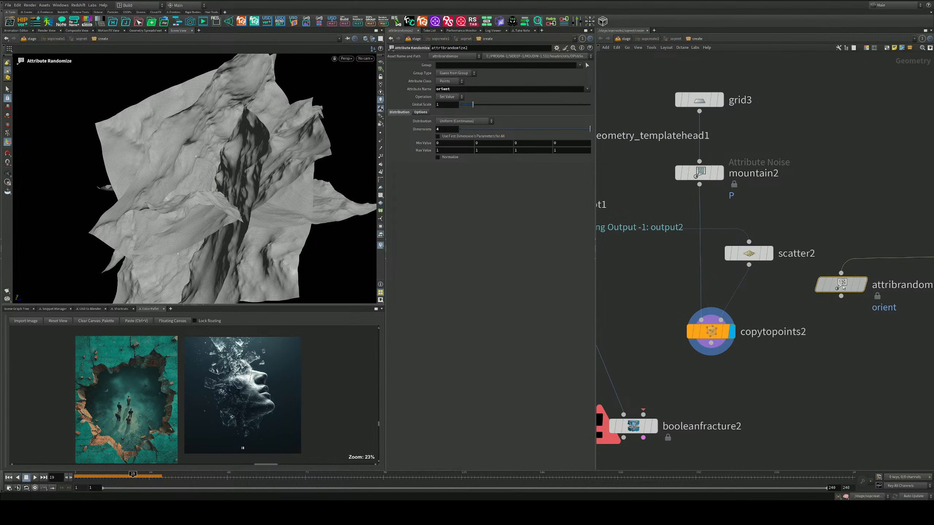
pyautogui.moveTo(843, 287); pyautogui.dragTo(739, 305)
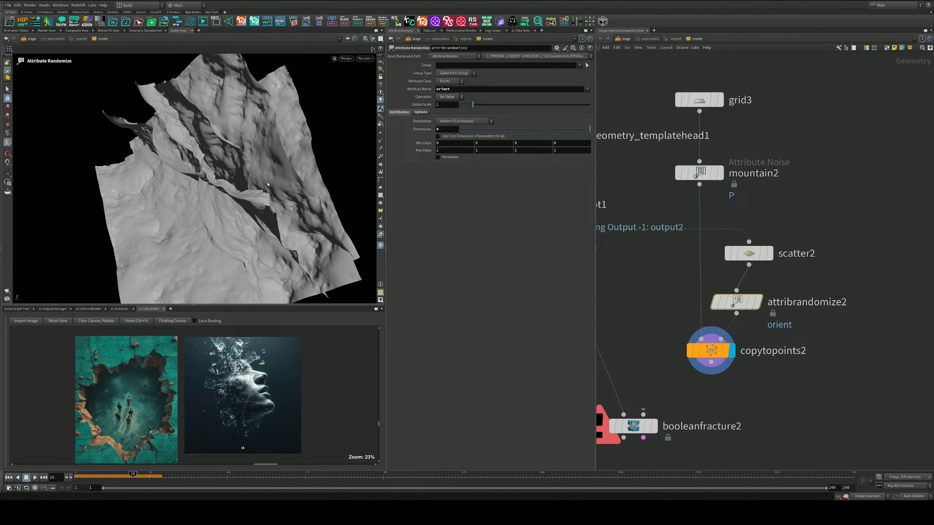
# Set the Global Seed of attribrandomize2 to about 7 to vary the surface orientations
pyautogui.click(421, 112)
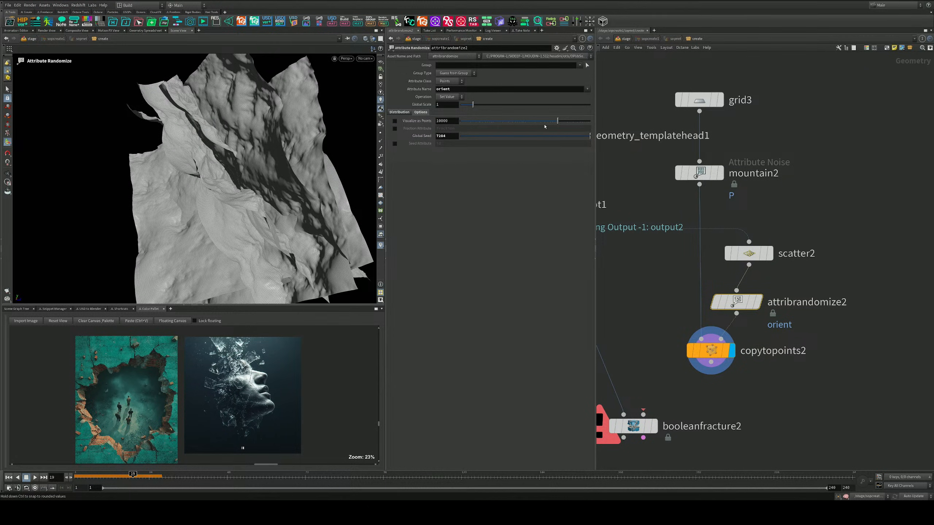
pyautogui.moveTo(558, 136); pyautogui.dragTo(552, 139)
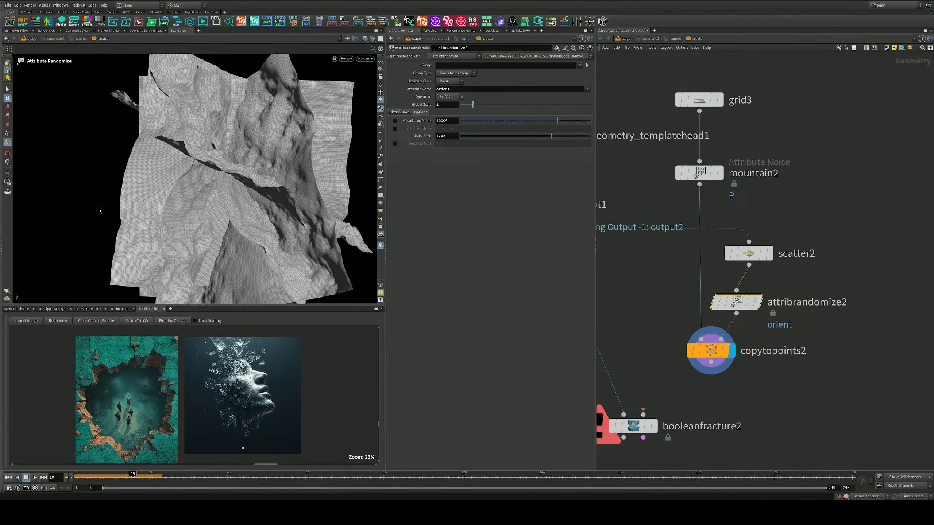
pyautogui.keyDown('alt'); pyautogui.moveTo(186, 217); pyautogui.dragTo(254, 229); pyautogui.keyUp('alt')
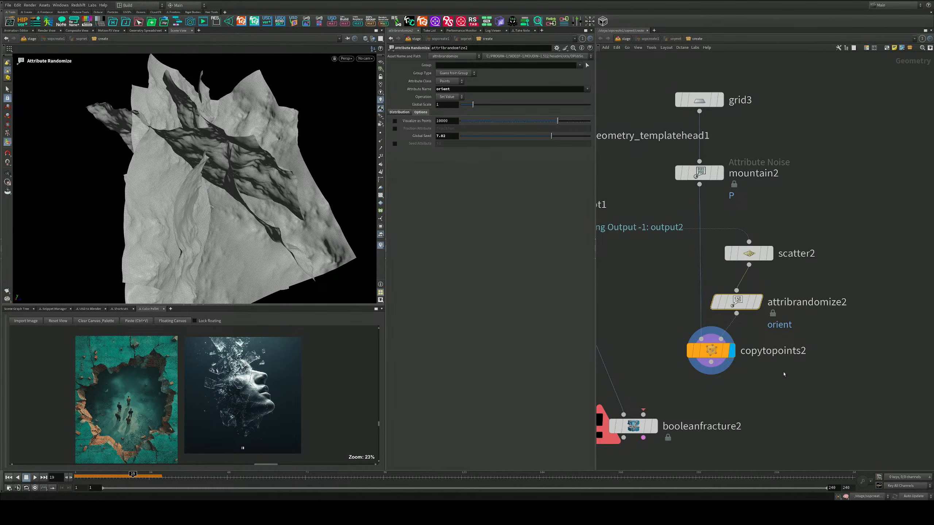
# Connect copytopoints2 to the Cutting Surface input of booleanfracture2 and display the fractured result
pyautogui.moveTo(784, 376); pyautogui.dragTo(806, 281, button='middle')
pyautogui.moveTo(681, 331); pyautogui.dragTo(737, 319, button='middle')
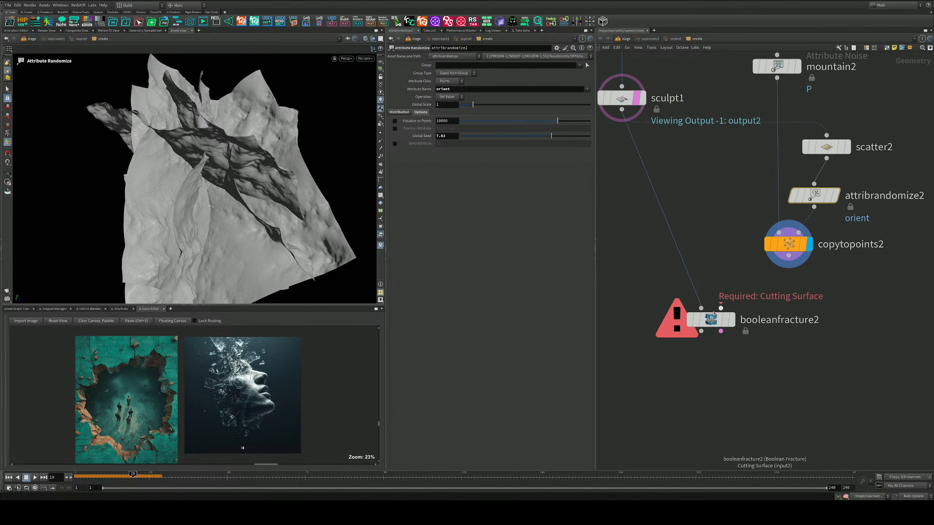
pyautogui.moveTo(721, 308); pyautogui.dragTo(780, 265)
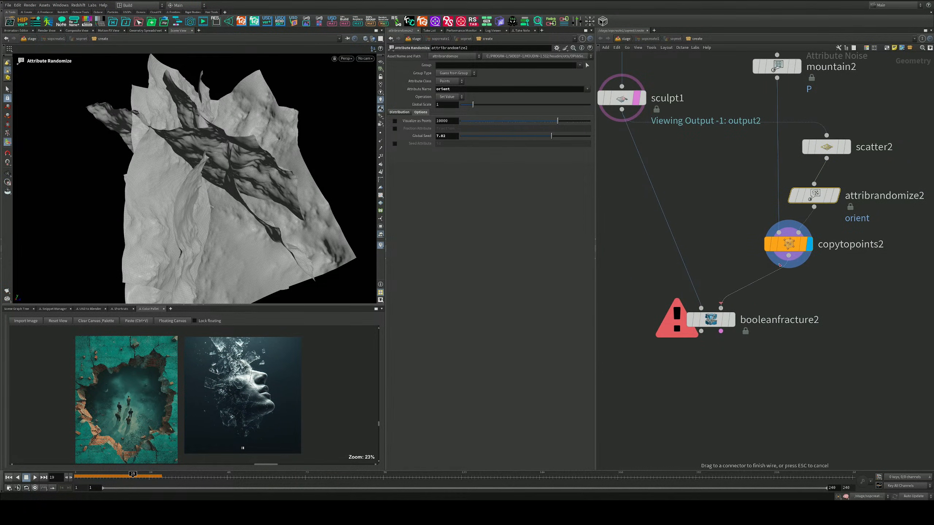
pyautogui.click(733, 319)
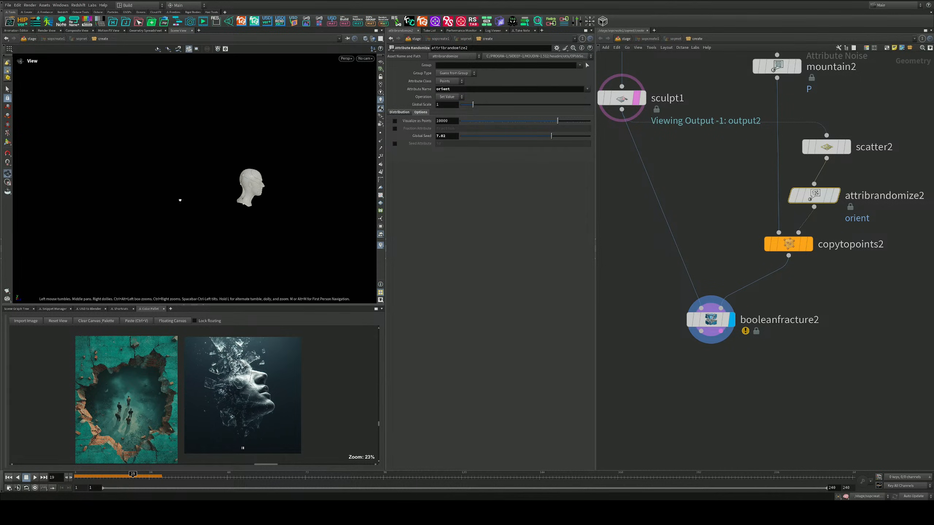
# Examine the fracture lines on the head from several angles and distances
pyautogui.moveTo(243, 200); pyautogui.dragTo(348, 159, button='right')
pyautogui.moveTo(348, 159); pyautogui.dragTo(207, 176)
pyautogui.moveTo(289, 158); pyautogui.dragTo(251, 168, button='middle')
pyautogui.moveTo(263, 166); pyautogui.dragTo(251, 170)
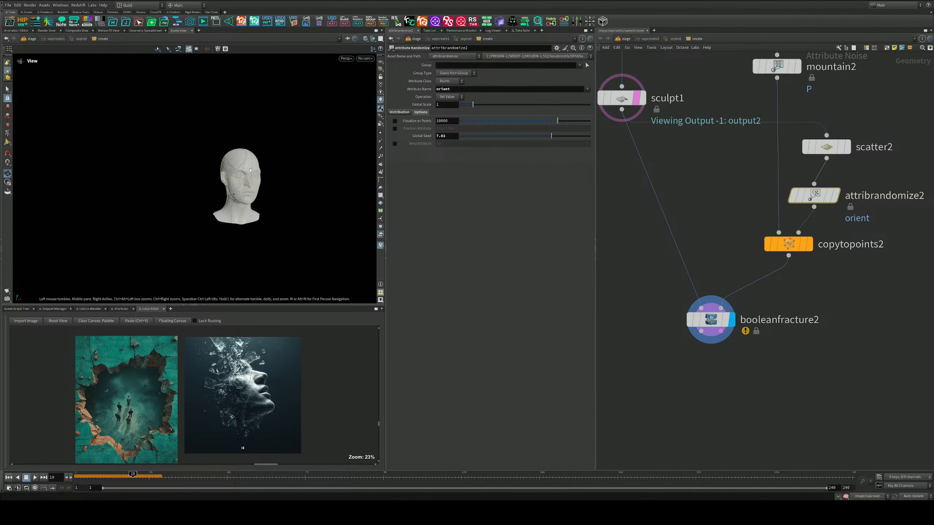
pyautogui.moveTo(251, 170); pyautogui.dragTo(340, 146, button='right')
pyautogui.moveTo(279, 167); pyautogui.dragTo(314, 155, button='right')
pyautogui.moveTo(254, 169); pyautogui.dragTo(267, 176)
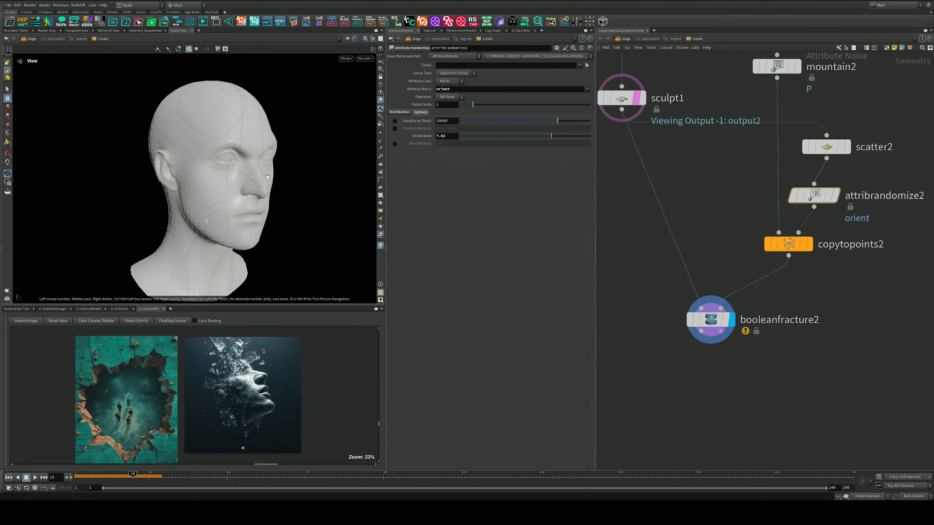
pyautogui.moveTo(631, 284); pyautogui.dragTo(699, 263, button='middle')
pyautogui.scroll(-3, 688, 267)
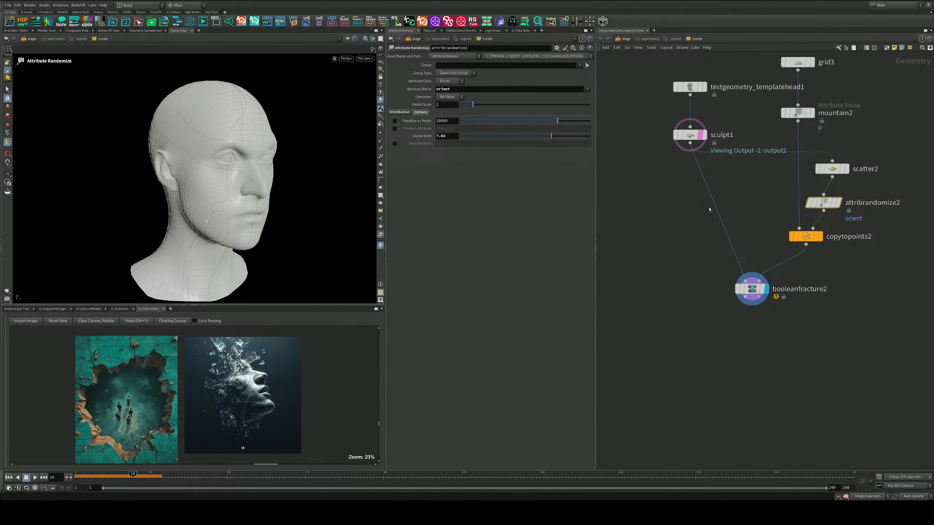
# Set the size of grid3 to 1 by 1
pyautogui.press('h')
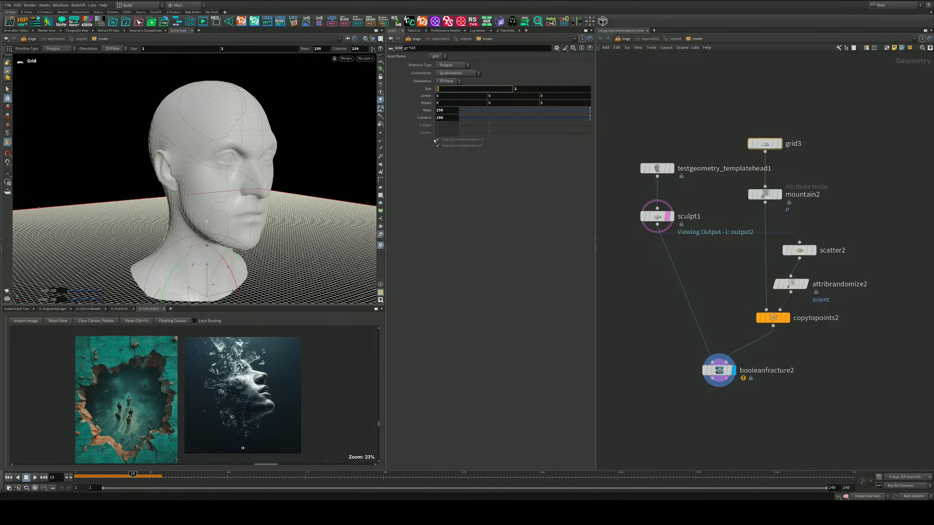
pyautogui.press('Tab')
pyautogui.moveTo(720, 253); pyautogui.dragTo(728, 271, button='middle')
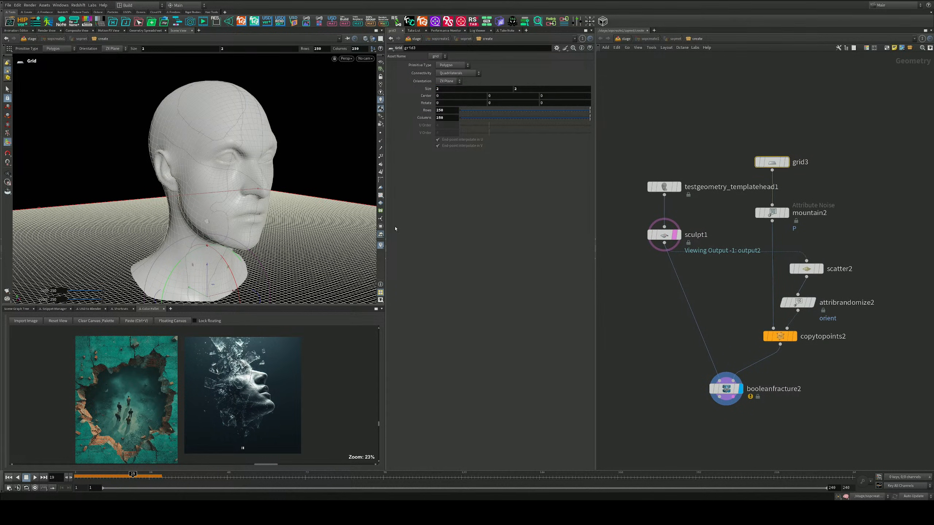
pyautogui.keyDown('alt'); pyautogui.moveTo(266, 210); pyautogui.dragTo(154, 243, button='right'); pyautogui.keyUp('alt')
pyautogui.keyDown('alt'); pyautogui.moveTo(153, 243); pyautogui.dragTo(224, 232); pyautogui.keyUp('alt')
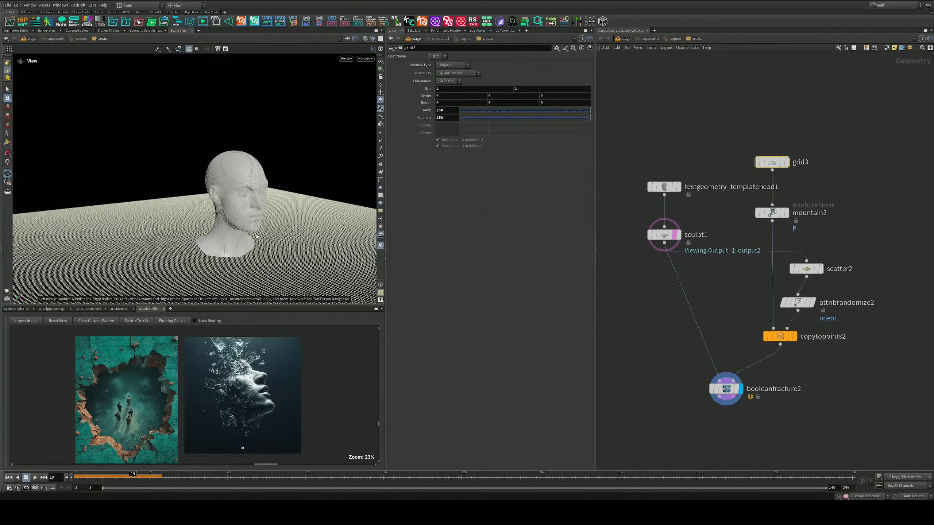
pyautogui.keyDown('alt'); pyautogui.moveTo(225, 232); pyautogui.dragTo(265, 231, button='right'); pyautogui.keyUp('alt')
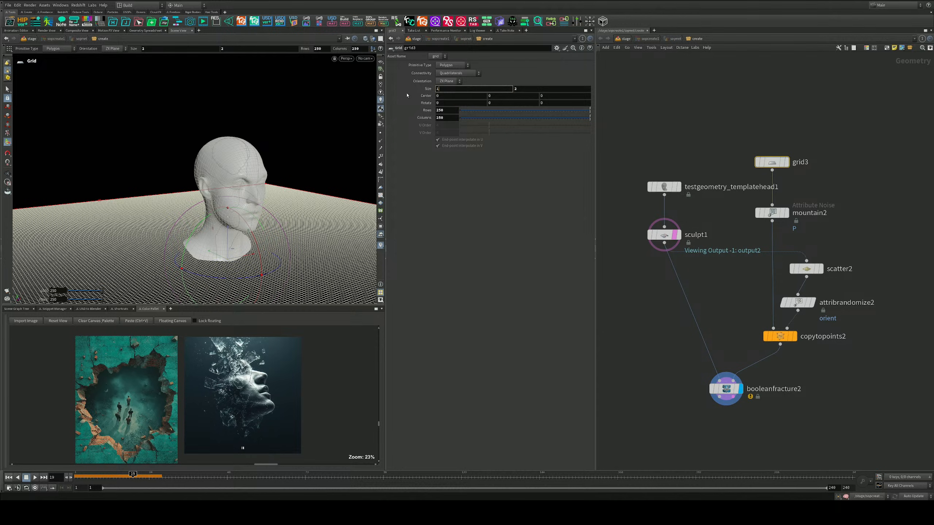
pyautogui.press('Tab')
pyautogui.write('1')
pyautogui.press('Return')
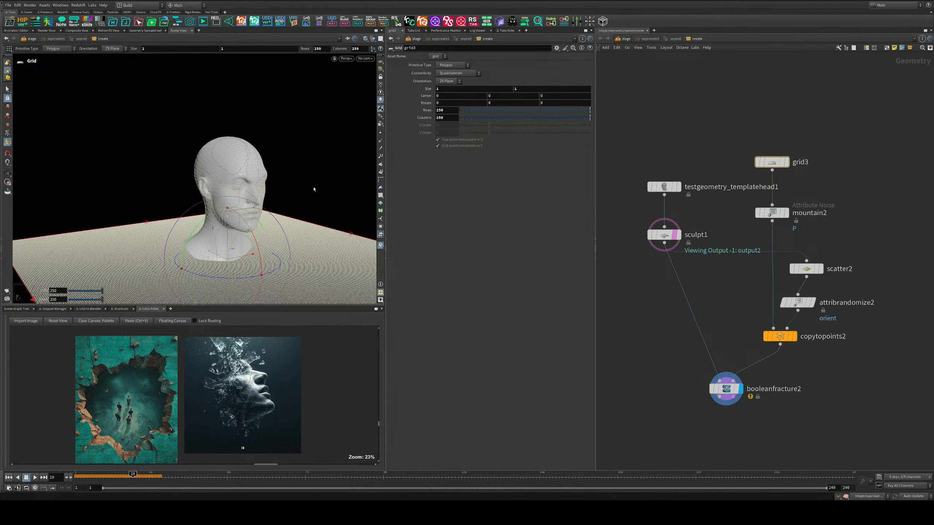
# Compare grid3 with the head and set its size to 0.6 by 0.6
pyautogui.keyDown('alt'); pyautogui.moveTo(265, 215); pyautogui.dragTo(324, 220); pyautogui.keyUp('alt')
pyautogui.keyDown('alt'); pyautogui.moveTo(324, 220); pyautogui.dragTo(199, 121, button='middle'); pyautogui.keyUp('alt')
pyautogui.keyDown('alt'); pyautogui.moveTo(199, 122); pyautogui.dragTo(236, 173, button='right'); pyautogui.keyUp('alt')
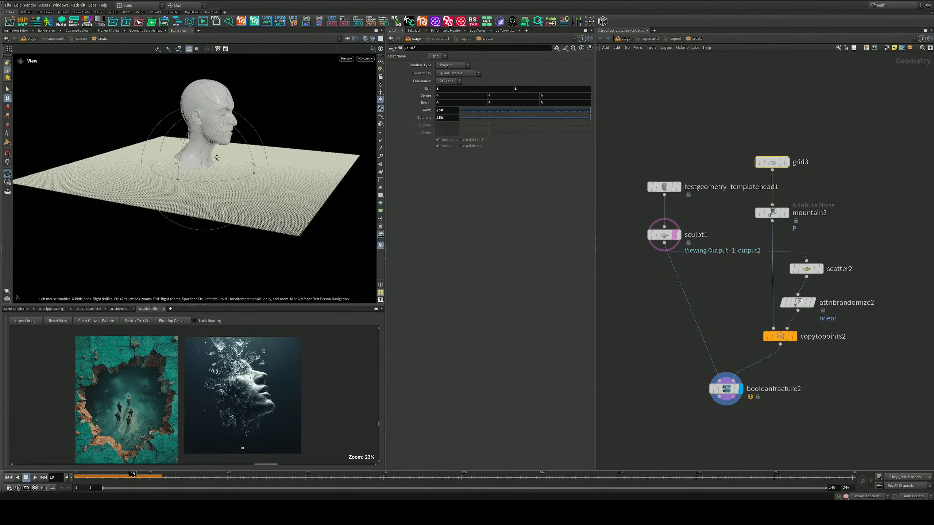
pyautogui.moveTo(235, 173)
pyautogui.keyDown('alt'); pyautogui.mouseDown()
pyautogui.moveTo(272, 163)
pyautogui.moveTo(239, 183)
pyautogui.mouseUp(); pyautogui.keyUp('alt')
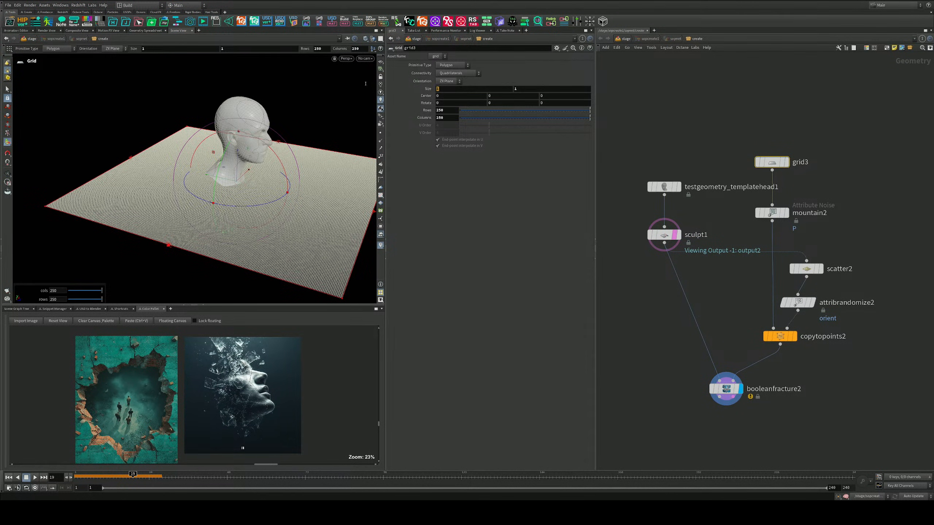
pyautogui.write('.6')
pyautogui.press('Return')
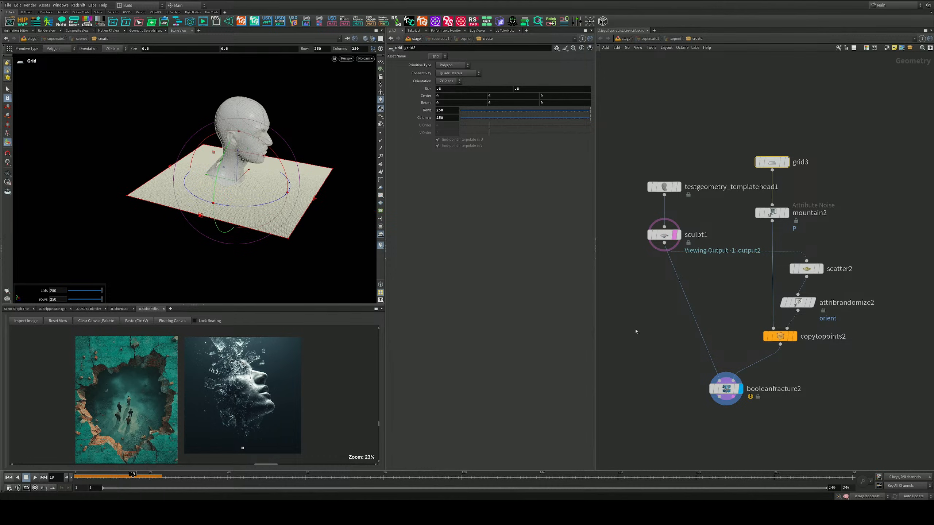
# Add an Exploded View node below booleanfracture2, connect the fractured geometry to it and display it
pyautogui.moveTo(756, 417); pyautogui.dragTo(685, 369)
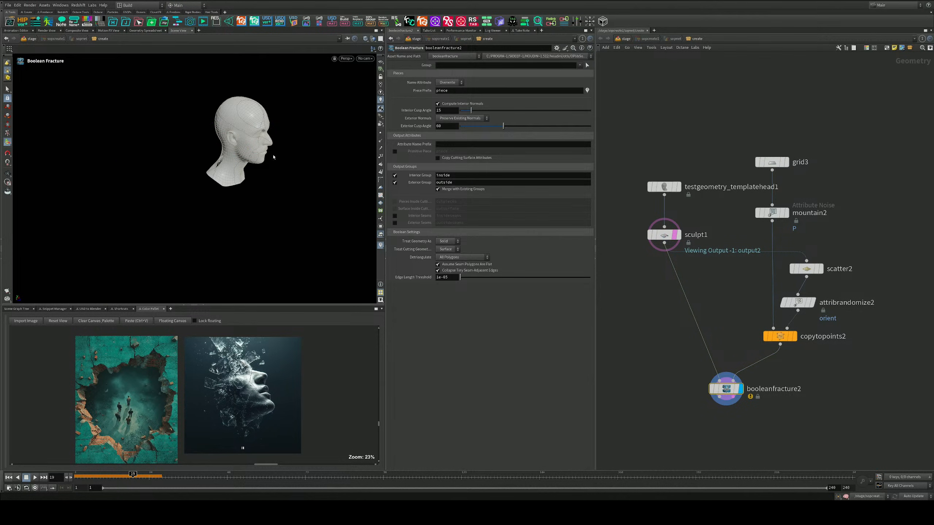
pyautogui.keyDown('alt'); pyautogui.moveTo(273, 157); pyautogui.dragTo(235, 154); pyautogui.keyUp('alt')
pyautogui.keyDown('alt'); pyautogui.moveTo(250, 99); pyautogui.dragTo(286, 115, button='right'); pyautogui.keyUp('alt')
pyautogui.moveTo(673, 374); pyautogui.dragTo(669, 314, button='middle')
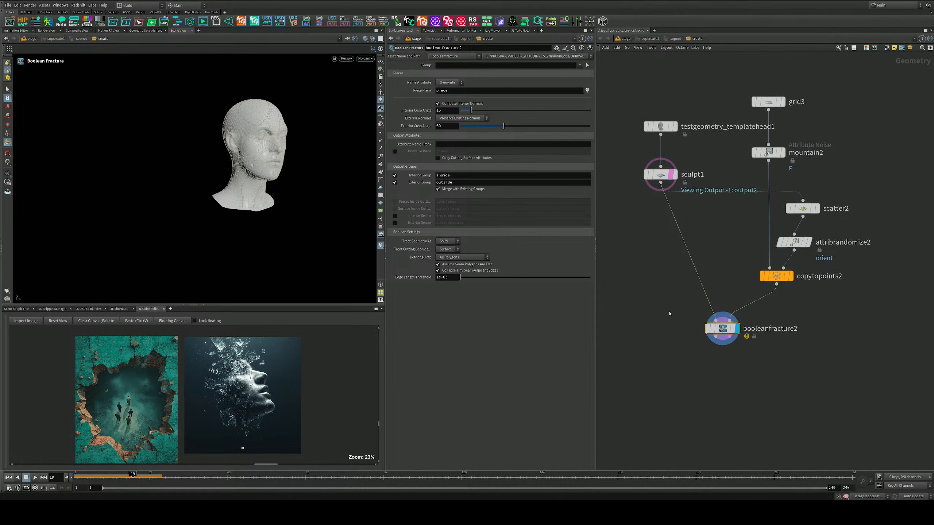
pyautogui.press('Tab')
pyautogui.write('ex')
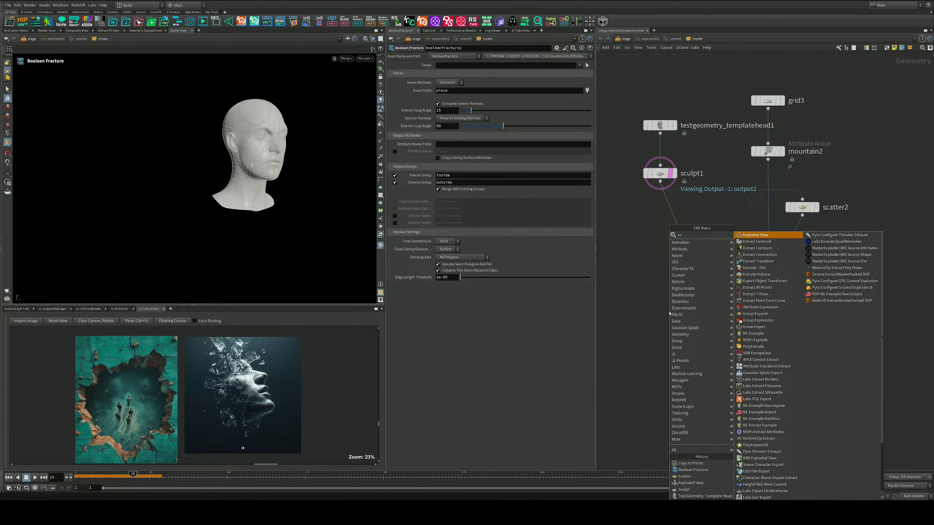
pyautogui.press('Return')
pyautogui.click(670, 395)
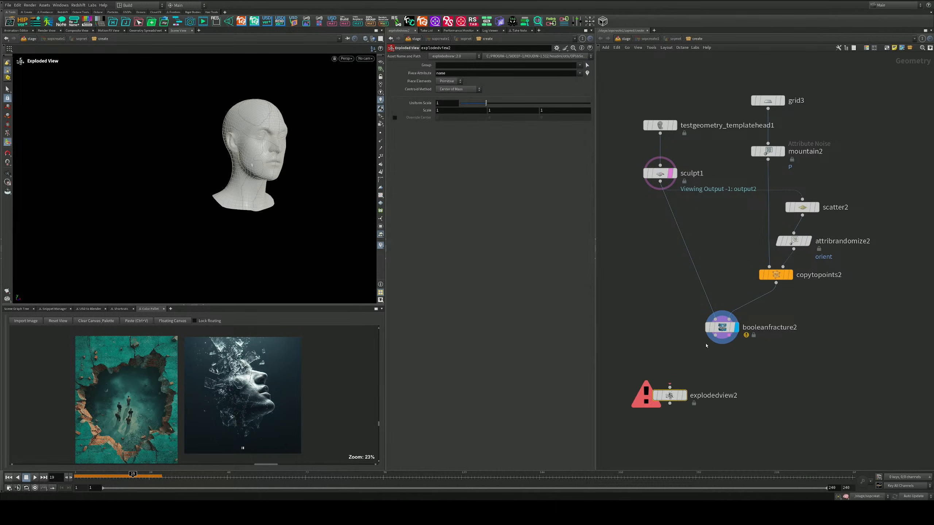
pyautogui.click(715, 336)
pyautogui.click(669, 387)
pyautogui.click(684, 395)
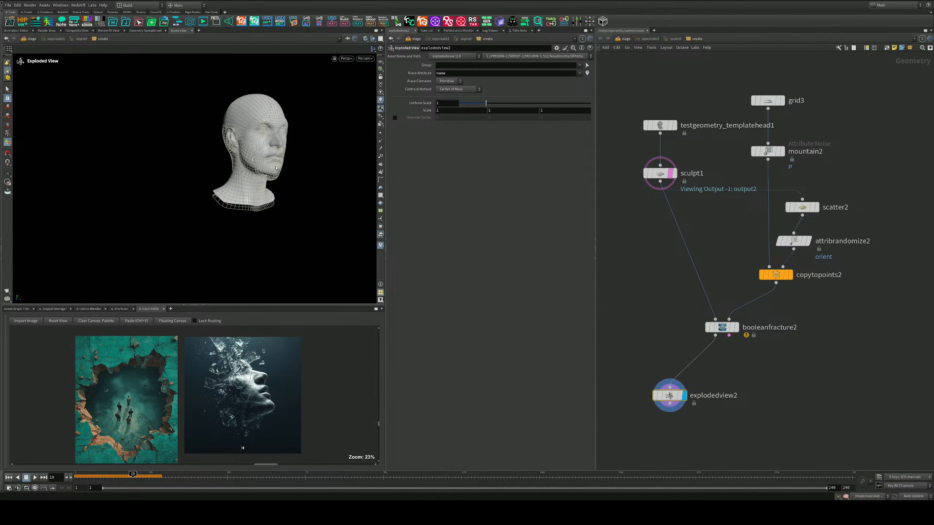
# Set the Uniform Scale of explodedview2 to 0 and inspect the head's pieces
pyautogui.scroll(3, 224, 149)
pyautogui.keyDown('alt'); pyautogui.moveTo(235, 151); pyautogui.dragTo(288, 198); pyautogui.keyUp('alt')
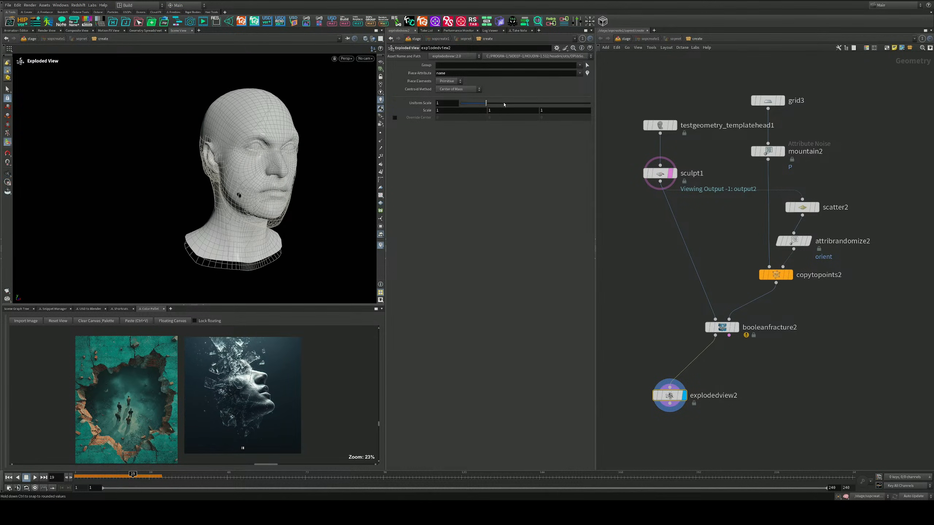
pyautogui.moveTo(486, 103); pyautogui.dragTo(460, 103)
pyautogui.moveTo(245, 197); pyautogui.dragTo(209, 168)
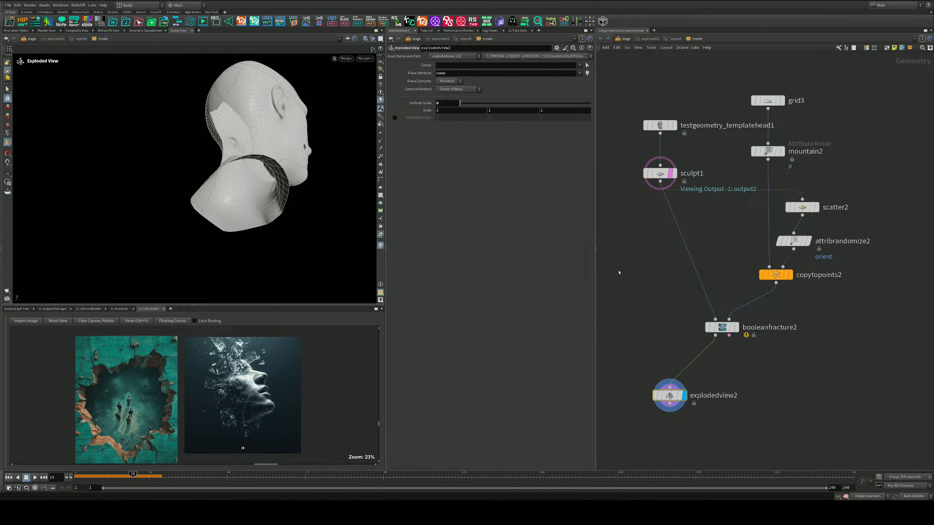
# Display sculpt1 and move it and testgeometry_templatehead1 further up the network
pyautogui.moveTo(705, 223); pyautogui.dragTo(726, 257, button='middle')
pyautogui.scroll(3, 699, 220)
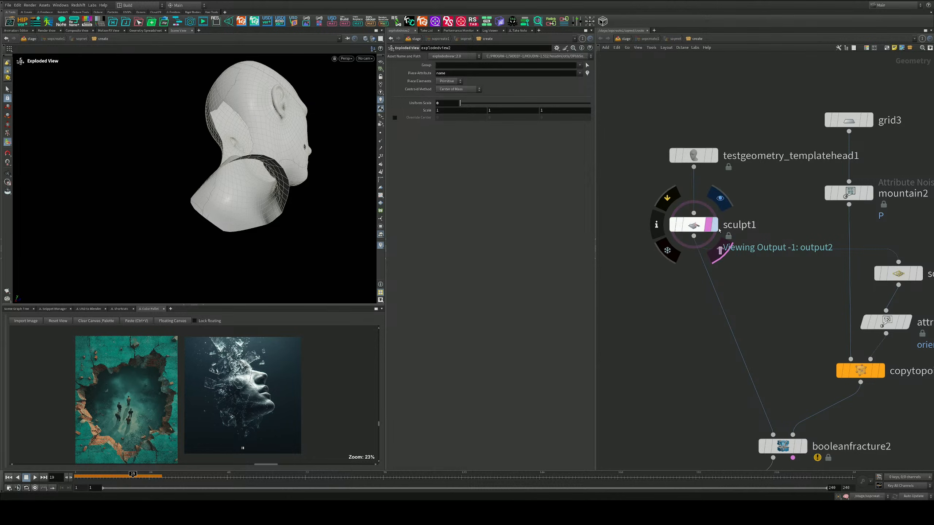
pyautogui.click(720, 197)
pyautogui.moveTo(720, 198); pyautogui.dragTo(726, 258, button='middle')
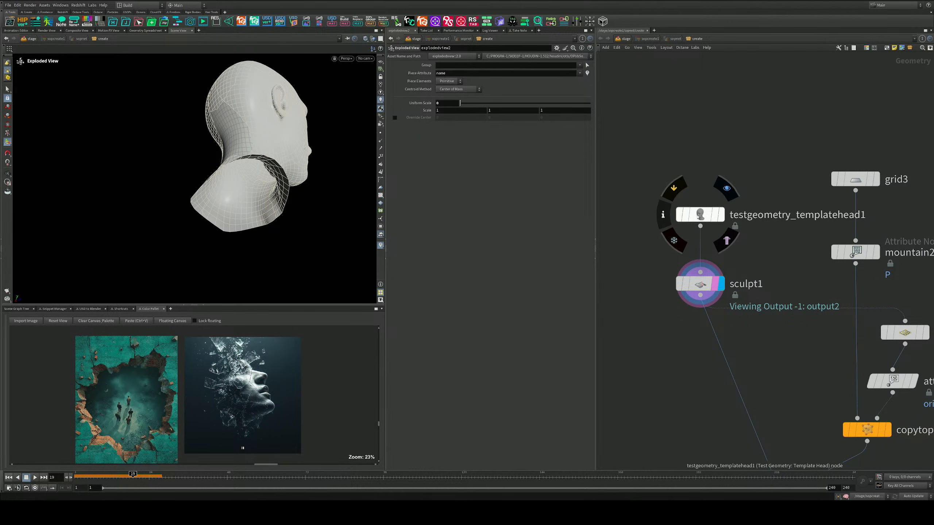
pyautogui.moveTo(701, 216); pyautogui.dragTo(700, 160)
pyautogui.moveTo(707, 286); pyautogui.dragTo(700, 232)
# Add a Clip node below sculpt1, connect the sculpted head to it and display it
pyautogui.press('Tab')
pyautogui.write('cli')
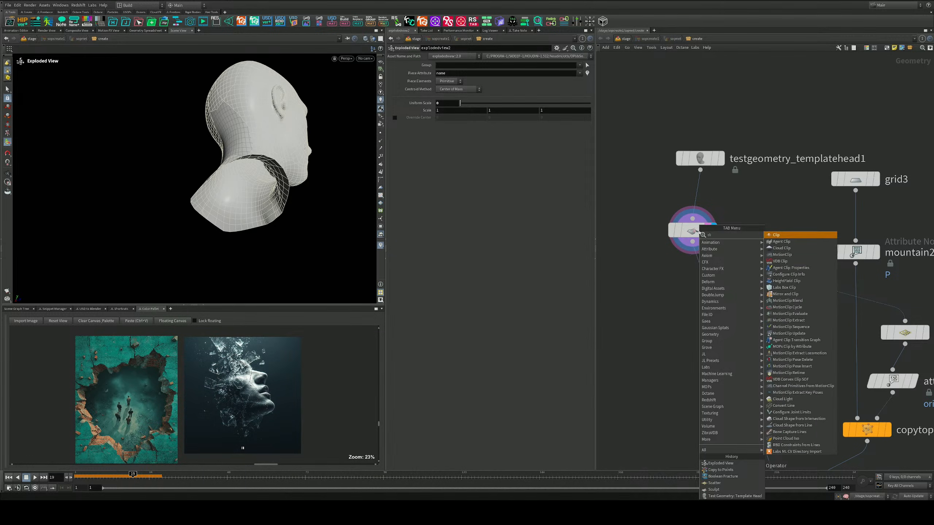
pyautogui.press('Escape')
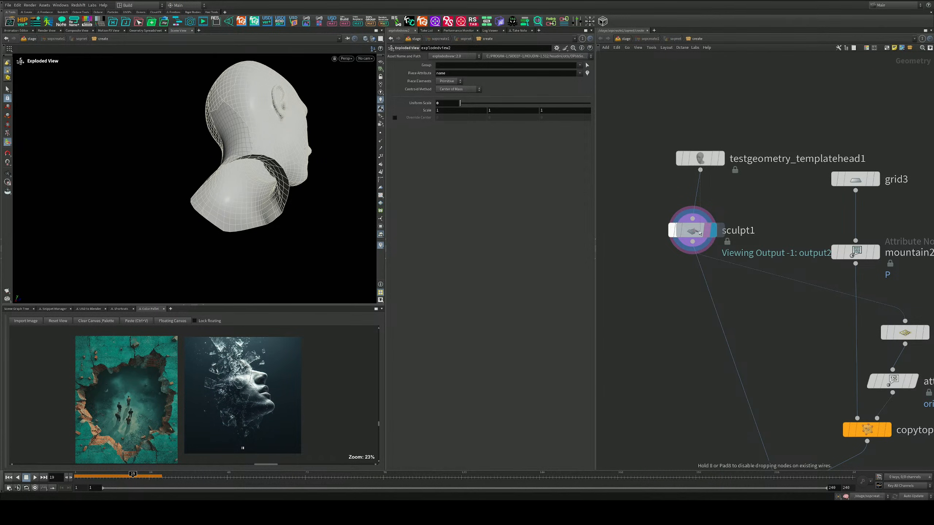
pyautogui.click(673, 334)
pyautogui.moveTo(693, 243); pyautogui.dragTo(674, 321)
pyautogui.click(694, 332)
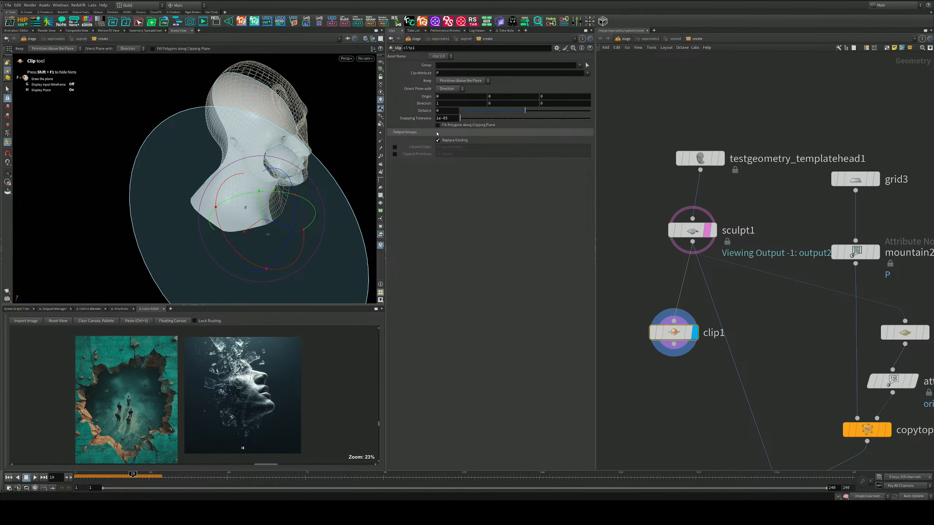
# Enable Fill Polygons along Clipping Plane on clip1 and lay the clipping plane nearly horizontally across the neck
pyautogui.click(438, 125)
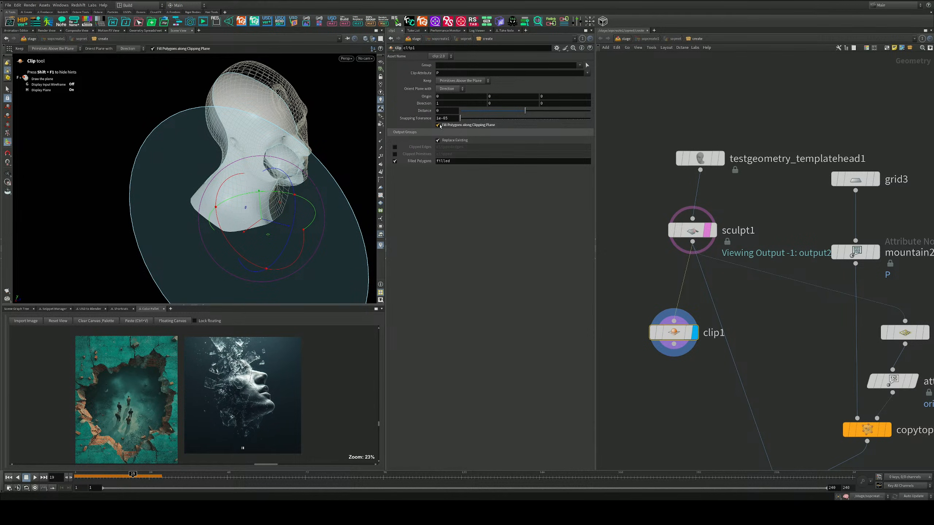
pyautogui.keyDown('alt'); pyautogui.moveTo(352, 155); pyautogui.dragTo(280, 166); pyautogui.keyUp('alt')
pyautogui.keyDown('alt'); pyautogui.moveTo(280, 165); pyautogui.dragTo(184, 188, button='right'); pyautogui.keyUp('alt')
pyautogui.keyDown('alt'); pyautogui.moveTo(258, 186); pyautogui.dragTo(193, 191); pyautogui.keyUp('alt')
pyautogui.press('Return')
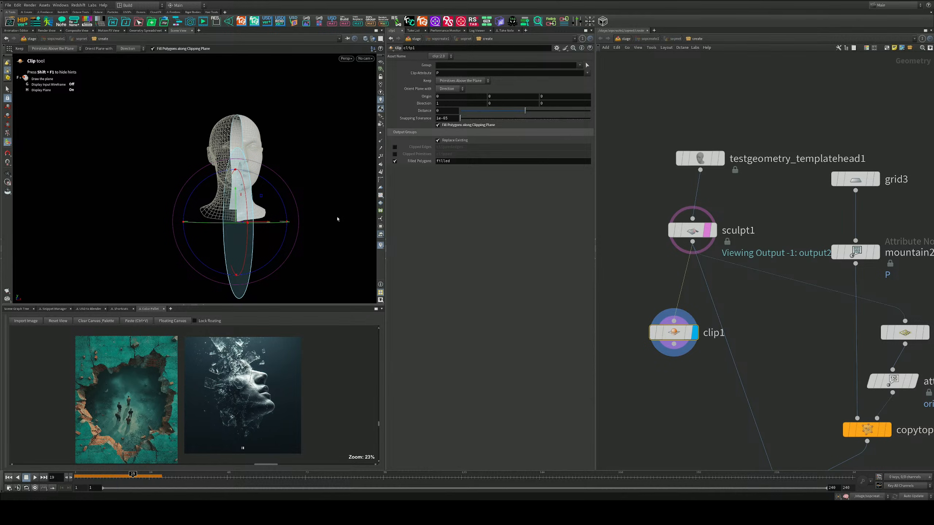
pyautogui.moveTo(275, 187); pyautogui.dragTo(235, 234)
pyautogui.moveTo(237, 202); pyautogui.dragTo(319, 165)
pyautogui.press('Return')
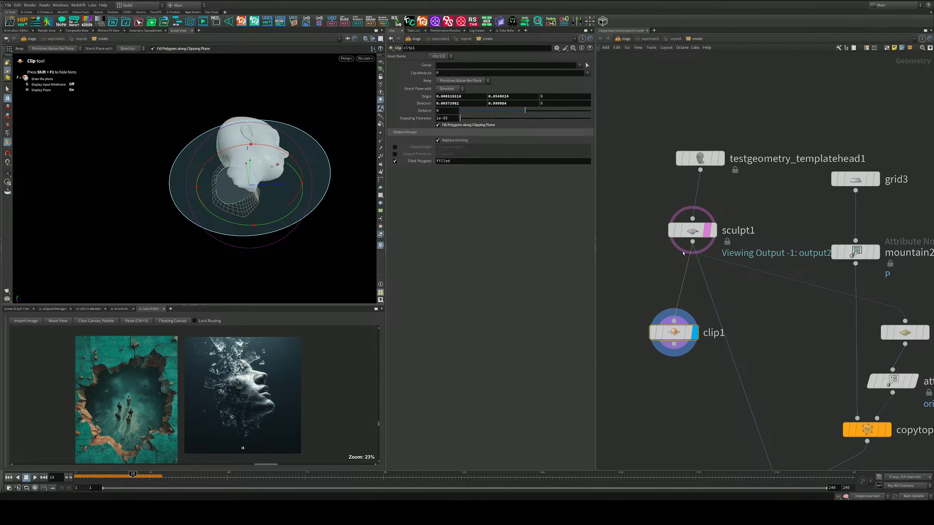
# Check the neck cut from the side and tilt clip1's plane so it slopes down from the nape to the throat
pyautogui.click(10, 90)
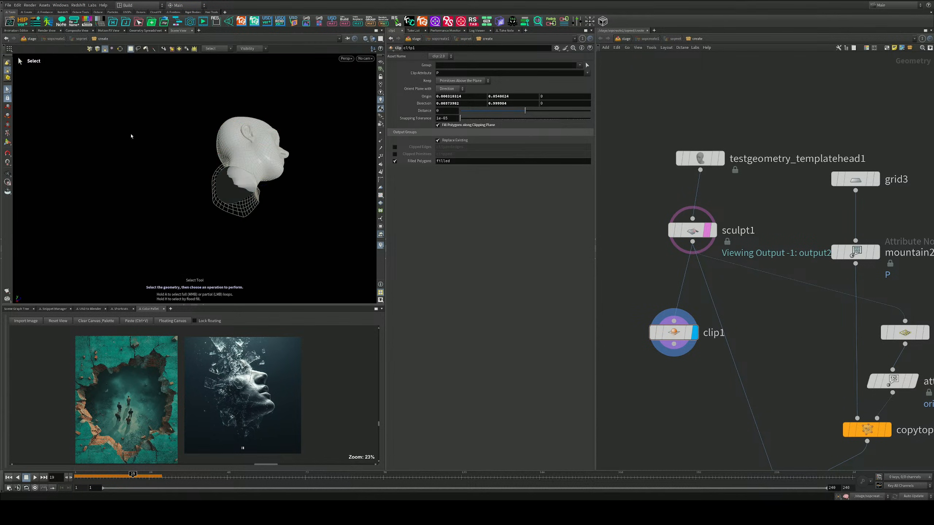
pyautogui.keyDown('alt'); pyautogui.moveTo(257, 154); pyautogui.dragTo(225, 175); pyautogui.keyUp('alt')
pyautogui.keyDown('alt'); pyautogui.moveTo(224, 176); pyautogui.dragTo(247, 191, button='right'); pyautogui.keyUp('alt')
pyautogui.keyDown('alt'); pyautogui.moveTo(247, 191); pyautogui.dragTo(258, 208); pyautogui.keyUp('alt')
pyautogui.moveTo(641, 298); pyautogui.dragTo(675, 344)
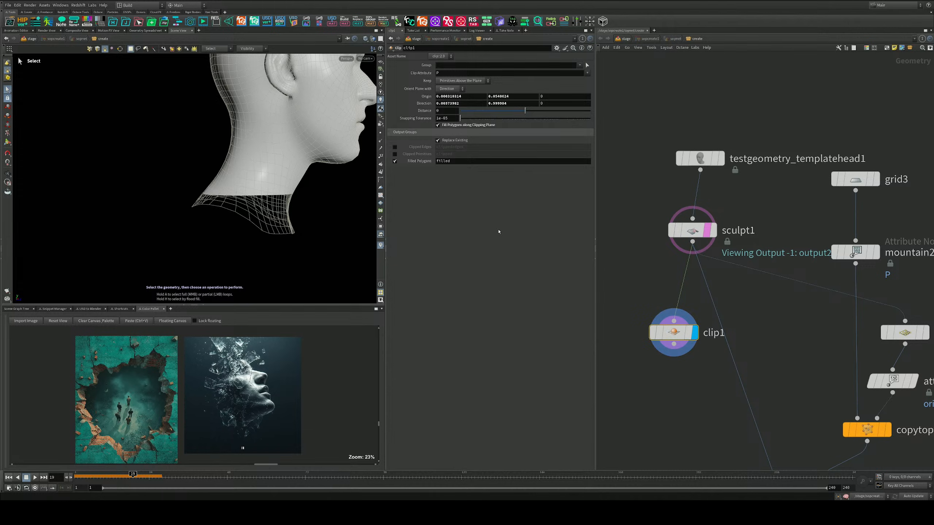
pyautogui.click(8, 142)
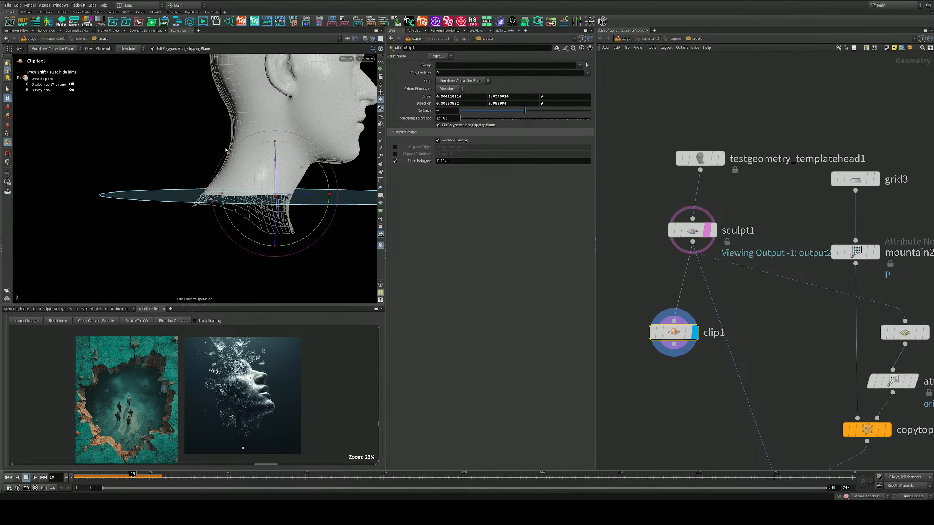
pyautogui.moveTo(302, 155); pyautogui.dragTo(329, 170)
pyautogui.press('space')
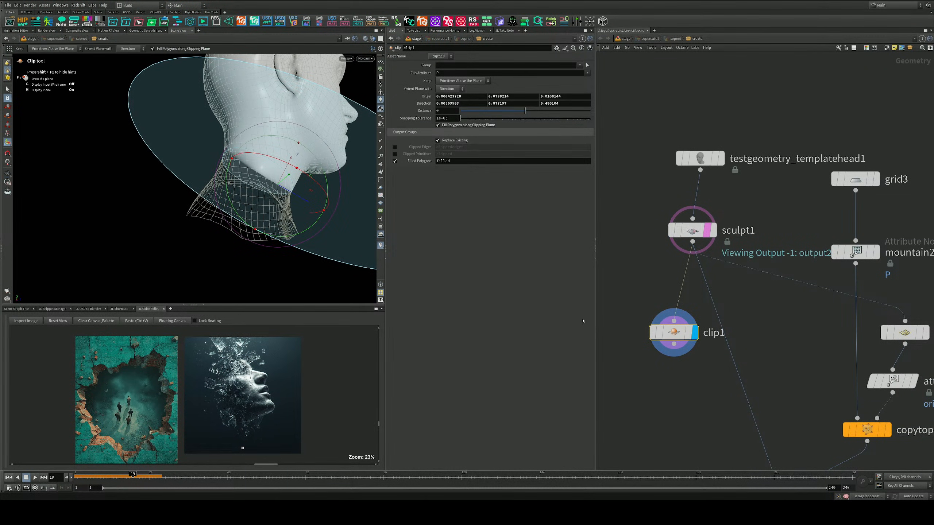
# Insert clip1 into the connections from sculpt1 to booleanfracture2 and scatter2, and turn off sculpt1's template display
pyautogui.press('h')
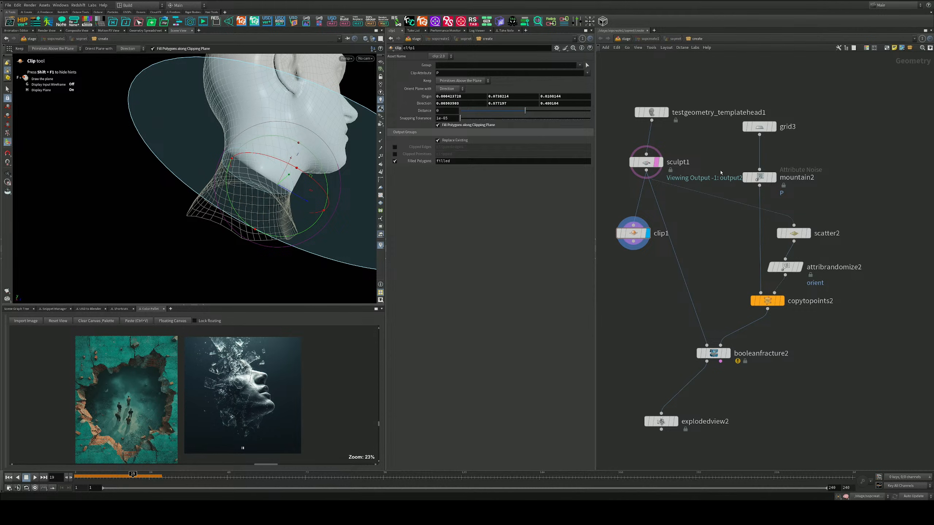
pyautogui.moveTo(670, 286); pyautogui.dragTo(669, 285)
pyautogui.moveTo(647, 171)
pyautogui.mouseDown()
pyautogui.moveTo(645, 253)
pyautogui.moveTo(635, 243)
pyautogui.moveTo(655, 227)
pyautogui.mouseUp()
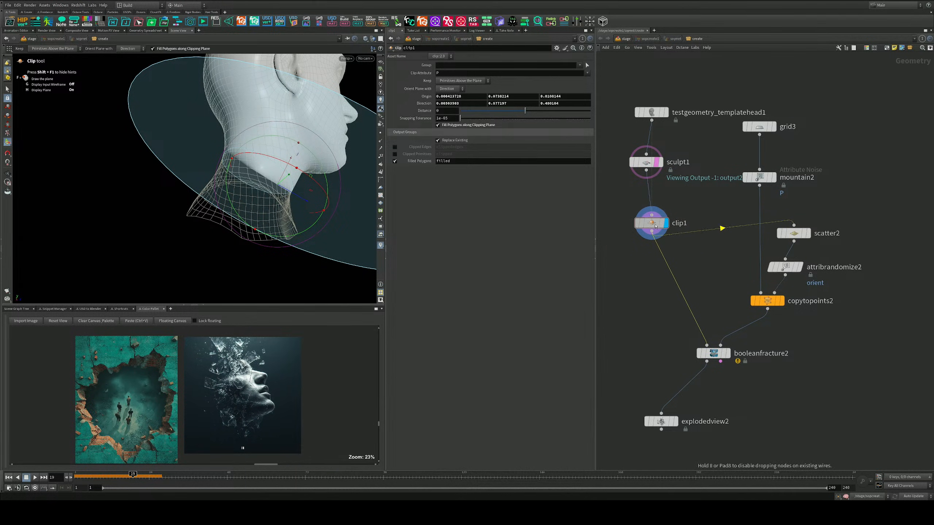
pyautogui.click(657, 162)
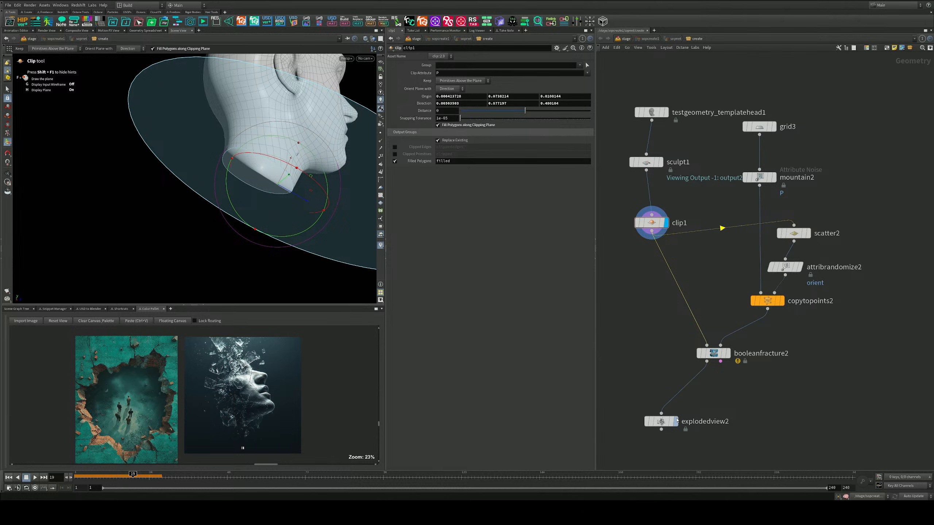
# Display booleanfracture2 and inspect the clipped head from the front and side
pyautogui.moveTo(731, 356)
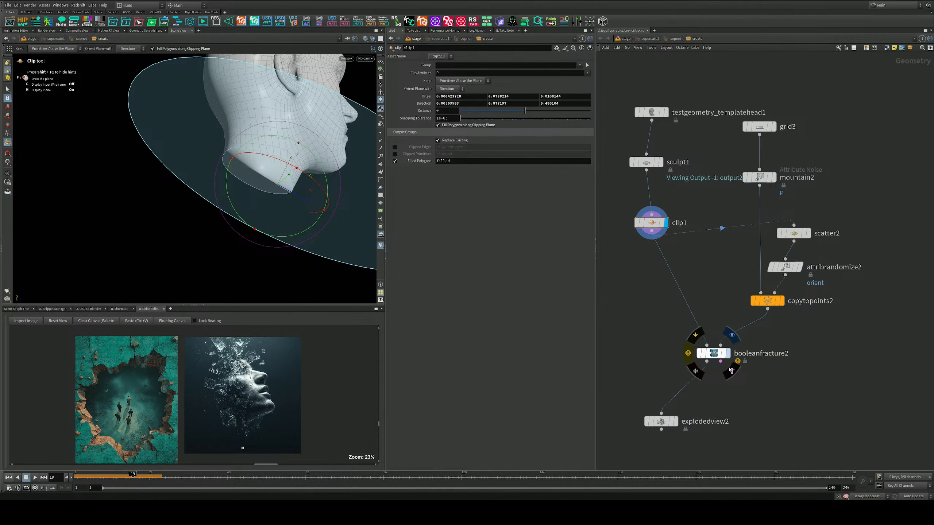
pyautogui.click(732, 335)
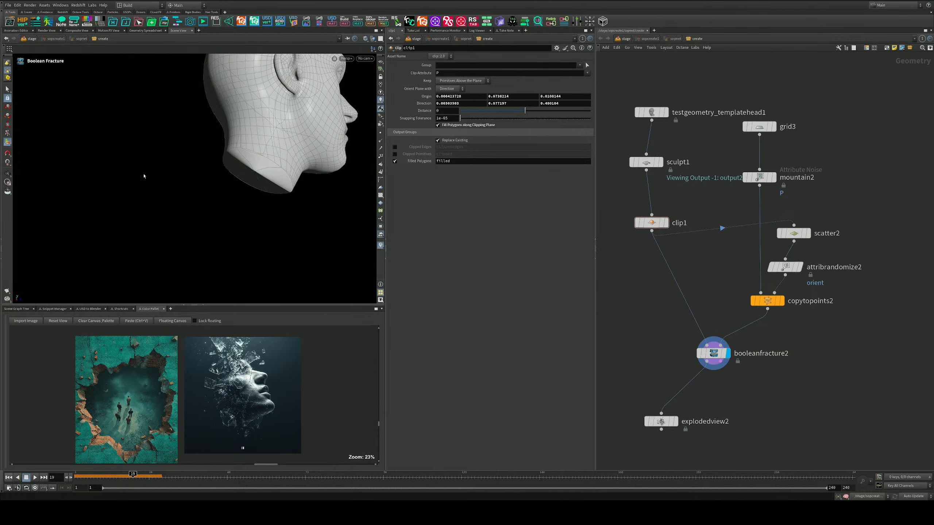
pyautogui.click(8, 89)
pyautogui.keyDown('alt'); pyautogui.moveTo(272, 173); pyautogui.dragTo(280, 200); pyautogui.keyUp('alt')
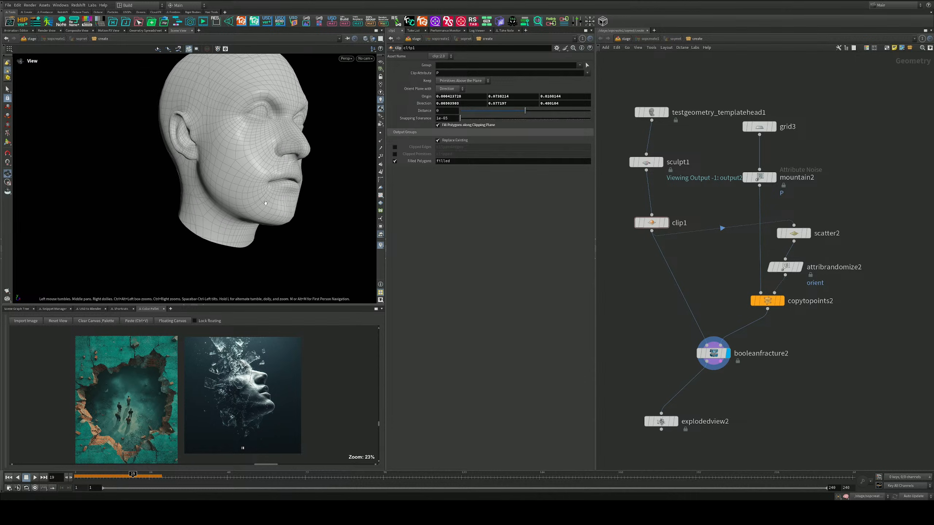
pyautogui.keyDown('alt'); pyautogui.moveTo(279, 201); pyautogui.dragTo(327, 236, button='right'); pyautogui.keyUp('alt')
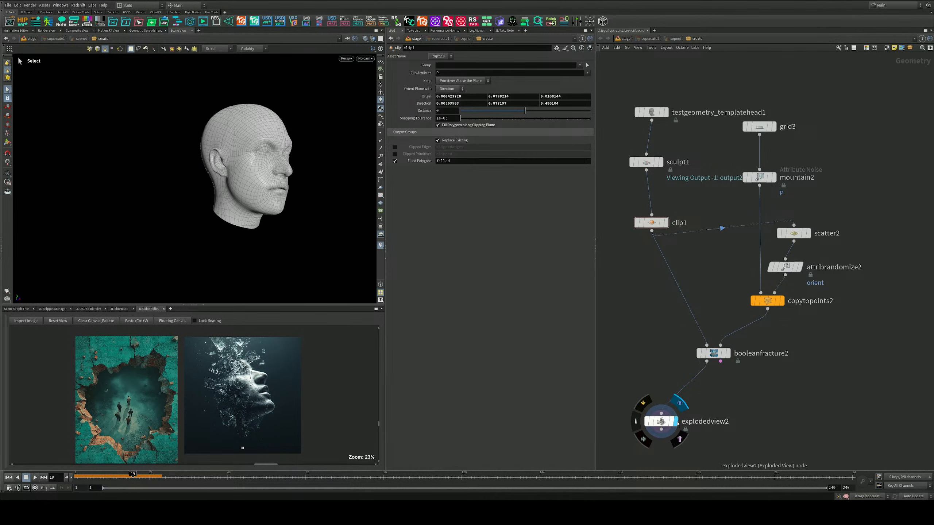
# Display explodedview2, raise its Uniform Scale to about 1.63 and inspect the separated head pieces
pyautogui.click(665, 422)
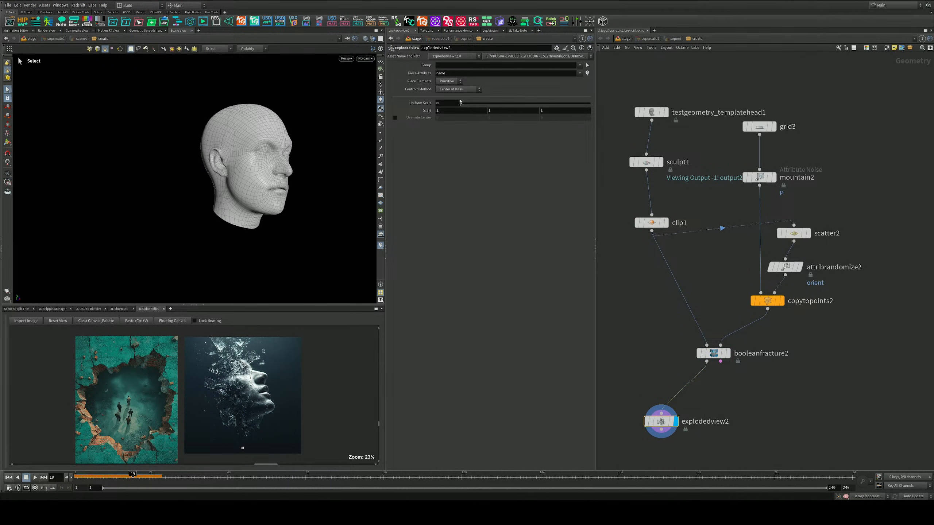
pyautogui.moveTo(460, 102); pyautogui.dragTo(480, 103)
pyautogui.keyDown('alt'); pyautogui.moveTo(298, 168); pyautogui.dragTo(202, 202); pyautogui.keyUp('alt')
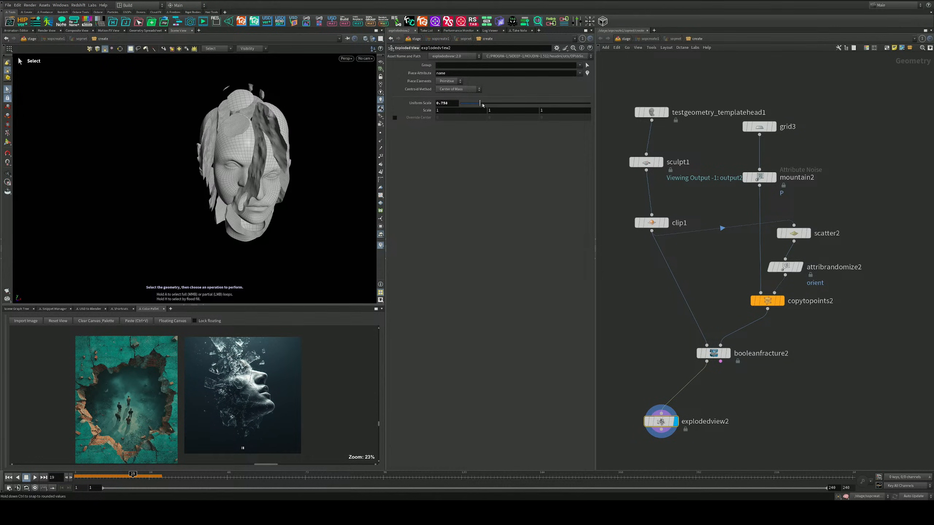
pyautogui.moveTo(482, 104)
pyautogui.mouseDown()
pyautogui.moveTo(520, 107)
pyautogui.moveTo(472, 107)
pyautogui.moveTo(504, 120)
pyautogui.moveTo(432, 129)
pyautogui.mouseUp()
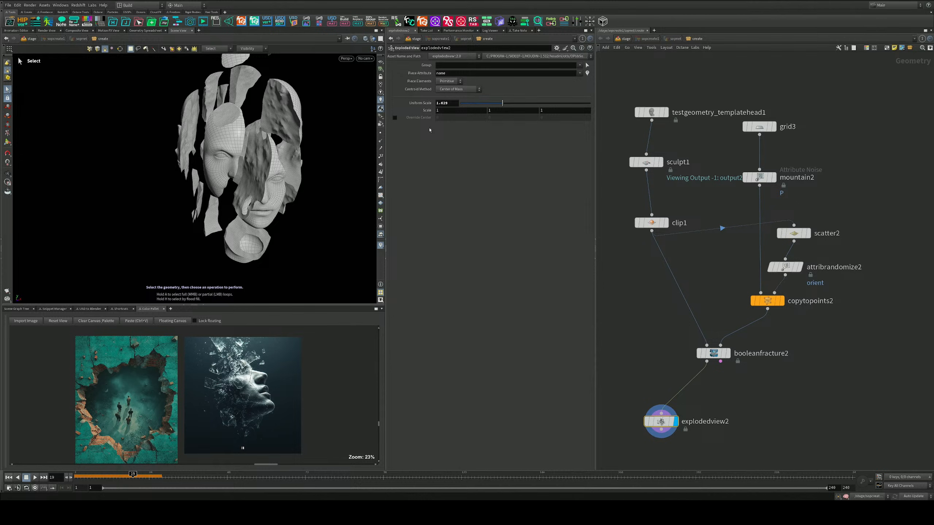
pyautogui.moveTo(240, 190)
pyautogui.keyDown('alt'); pyautogui.mouseDown()
pyautogui.moveTo(180, 165)
pyautogui.moveTo(208, 92)
pyautogui.moveTo(287, 161)
pyautogui.moveTo(254, 184)
pyautogui.moveTo(225, 185)
pyautogui.mouseUp(); pyautogui.keyUp('alt')
pyautogui.keyDown('alt'); pyautogui.moveTo(226, 185); pyautogui.dragTo(261, 167, button='middle'); pyautogui.keyUp('alt')
pyautogui.keyDown('alt'); pyautogui.moveTo(261, 167); pyautogui.dragTo(246, 167, button='right'); pyautogui.keyUp('alt')
pyautogui.keyDown('alt'); pyautogui.moveTo(245, 168); pyautogui.dragTo(225, 175, button='middle'); pyautogui.keyUp('alt')
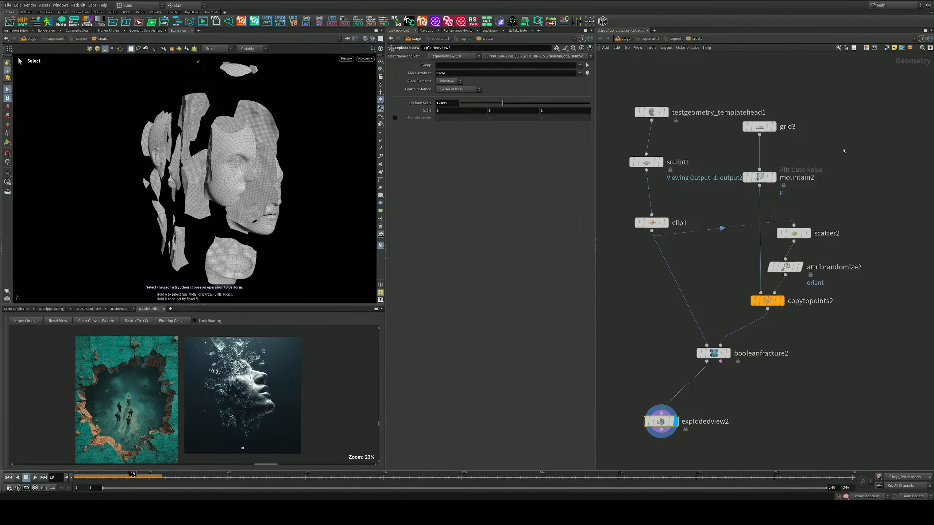
# Select mountain2 and move it and grid3 higher in the network
pyautogui.moveTo(833, 152); pyautogui.dragTo(823, 157, button='middle')
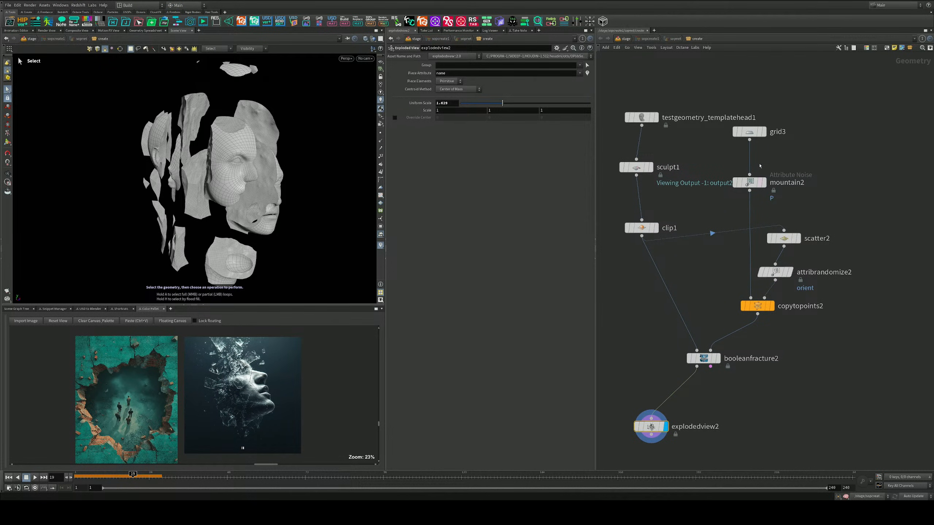
pyautogui.click(752, 182)
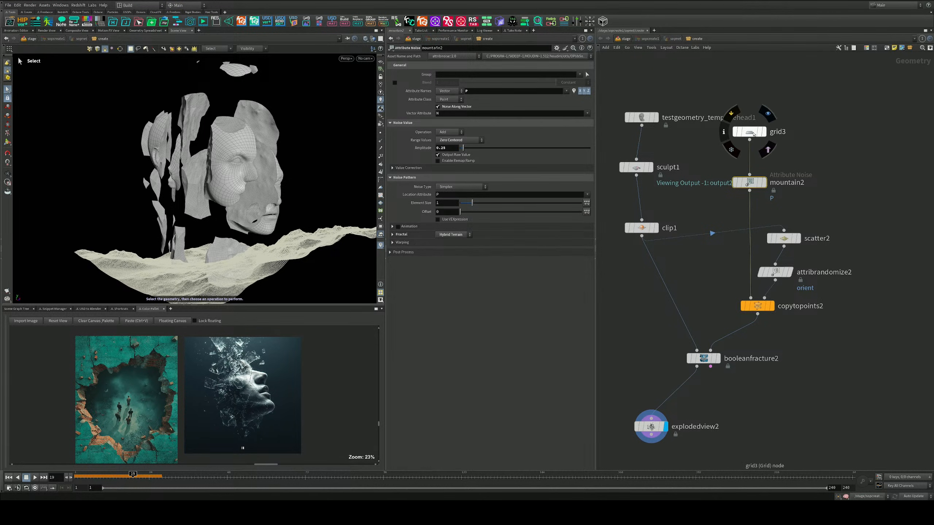
pyautogui.moveTo(749, 131); pyautogui.dragTo(776, 106)
pyautogui.moveTo(753, 184)
pyautogui.mouseDown()
pyautogui.moveTo(779, 159)
pyautogui.moveTo(760, 168)
pyautogui.mouseUp()
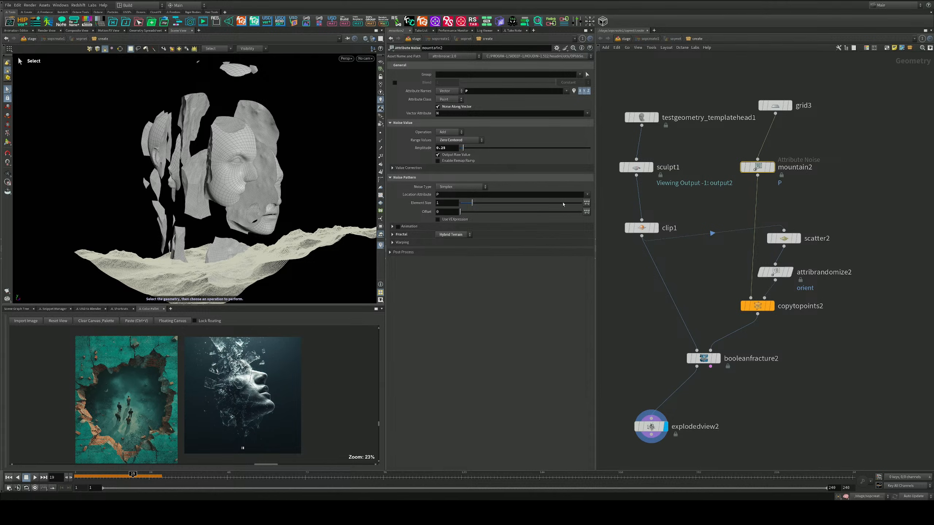
# Raise the Amplitude of mountain2 to about 1.03 for rougher cuts and inspect the resulting pieces
pyautogui.press('Escape')
pyautogui.moveTo(280, 199); pyautogui.dragTo(302, 194)
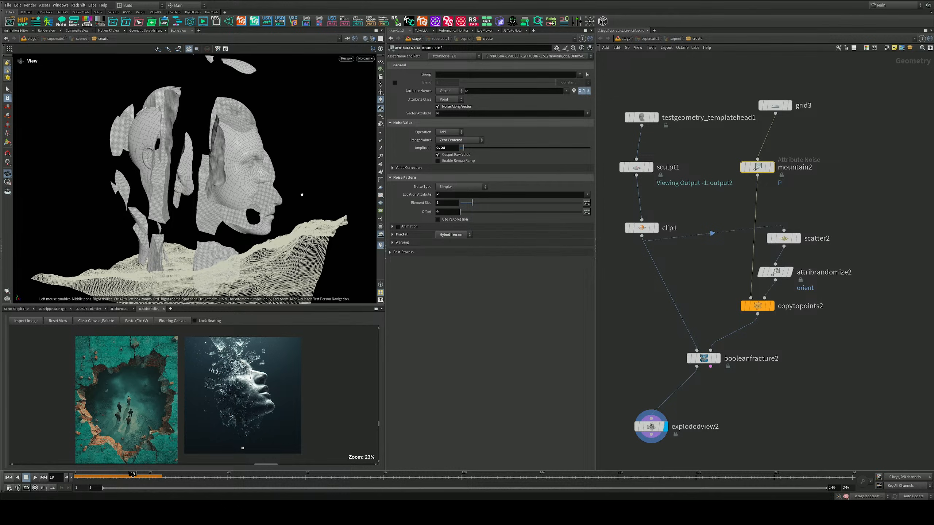
pyautogui.press('s')
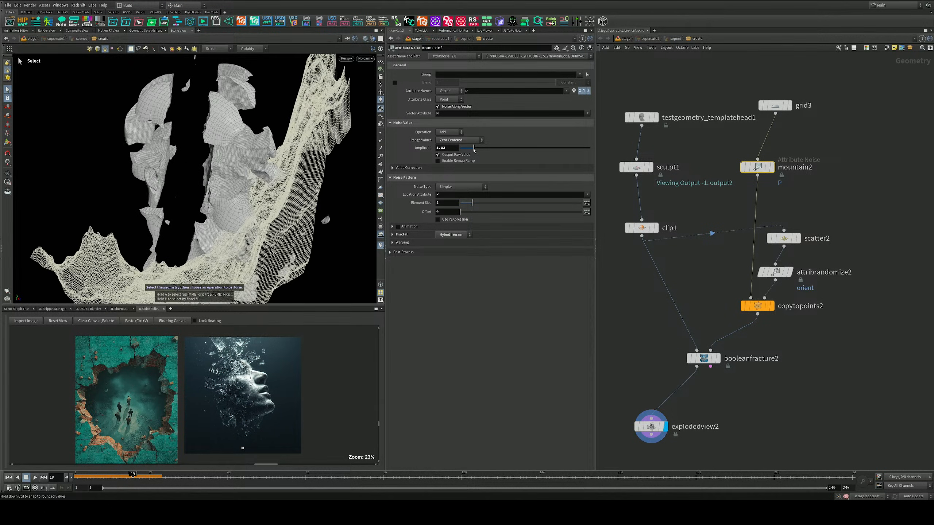
pyautogui.keyDown('alt'); pyautogui.moveTo(253, 169); pyautogui.dragTo(291, 173); pyautogui.keyUp('alt')
pyautogui.click(600, 248)
pyautogui.keyDown('alt'); pyautogui.moveTo(141, 286); pyautogui.dragTo(324, 213); pyautogui.keyUp('alt')
# Reduce the Uniform Scale of explodedview2 to about 0.094 and inspect the cracks across the head
pyautogui.moveTo(726, 392); pyautogui.dragTo(626, 441)
pyautogui.moveTo(500, 107); pyautogui.dragTo(468, 104)
pyautogui.press('Escape')
pyautogui.moveTo(218, 198); pyautogui.dragTo(239, 198, button='right')
pyautogui.moveTo(239, 197); pyautogui.dragTo(294, 181)
pyautogui.press('s')
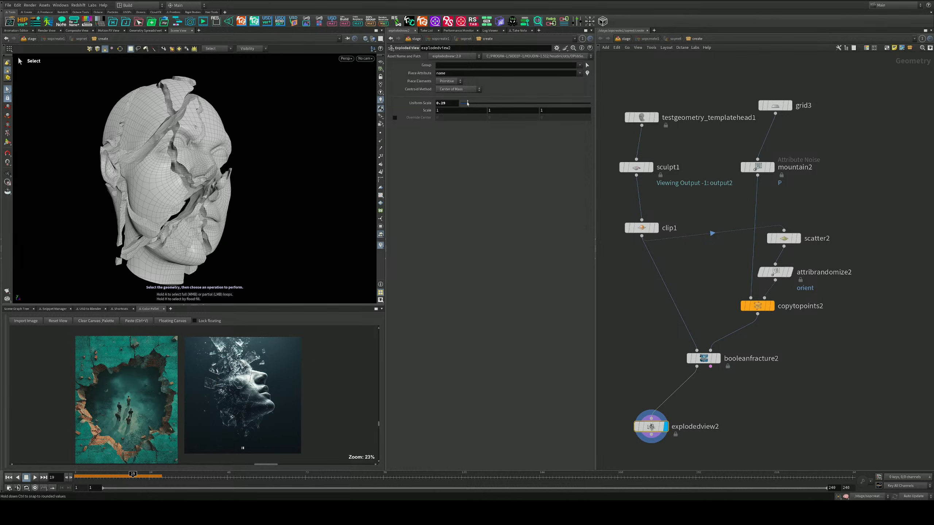
pyautogui.moveTo(468, 103); pyautogui.dragTo(463, 103)
pyautogui.keyDown('alt'); pyautogui.moveTo(197, 176); pyautogui.dragTo(222, 190); pyautogui.keyUp('alt')
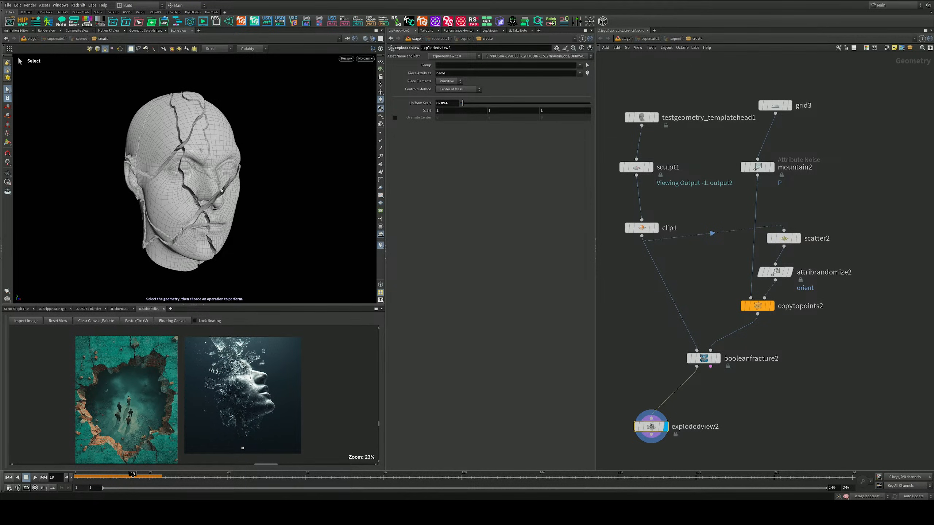
pyautogui.press('Escape')
pyautogui.moveTo(239, 212); pyautogui.dragTo(221, 158)
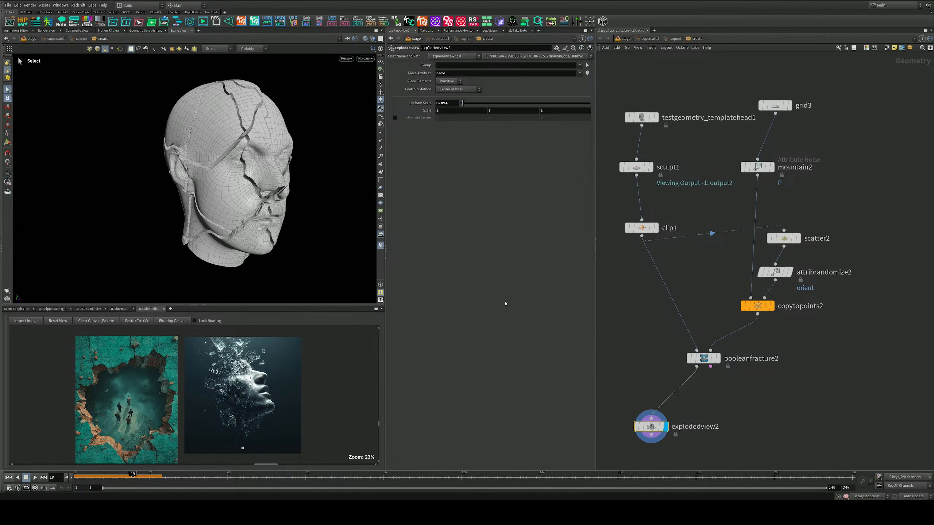
# Set the Rows and Columns of grid3 to 50 each
pyautogui.moveTo(800, 172); pyautogui.dragTo(754, 198, button='middle')
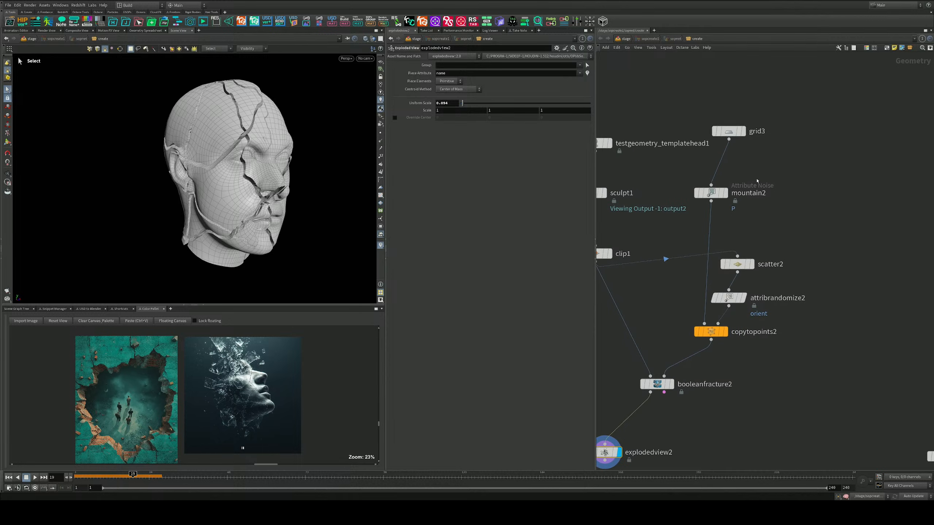
pyautogui.moveTo(761, 171); pyautogui.dragTo(675, 217)
pyautogui.moveTo(766, 141); pyautogui.dragTo(698, 100)
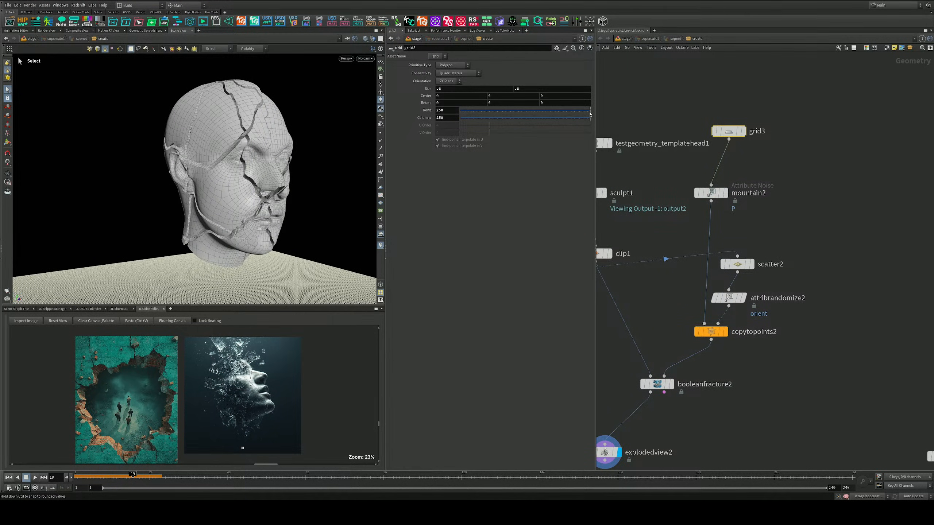
pyautogui.click(590, 111)
pyautogui.click(588, 118)
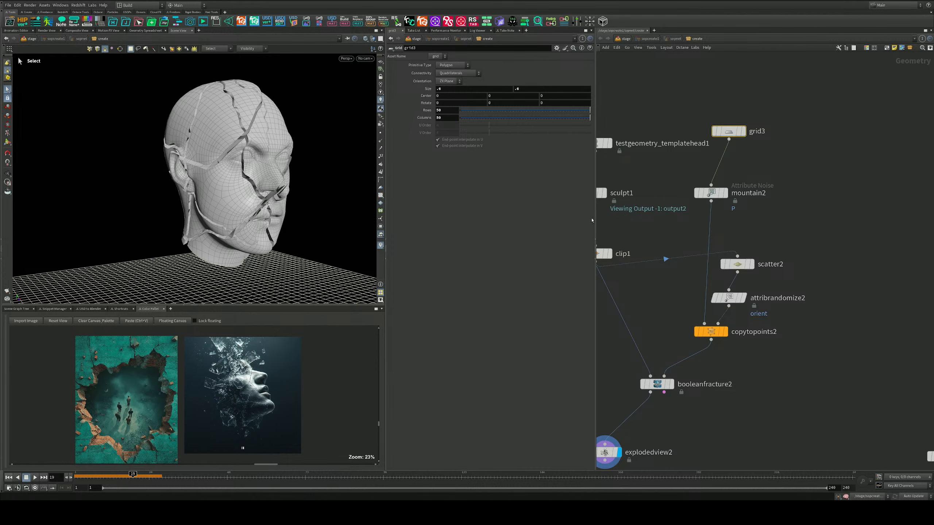
# Add a For-Each Named Primitive block below booleanfracture2
pyautogui.scroll(-3, 694, 255)
pyautogui.moveTo(662, 355); pyautogui.dragTo(673, 268, button='middle')
pyautogui.scroll(4, 709, 264)
pyautogui.press('Tab')
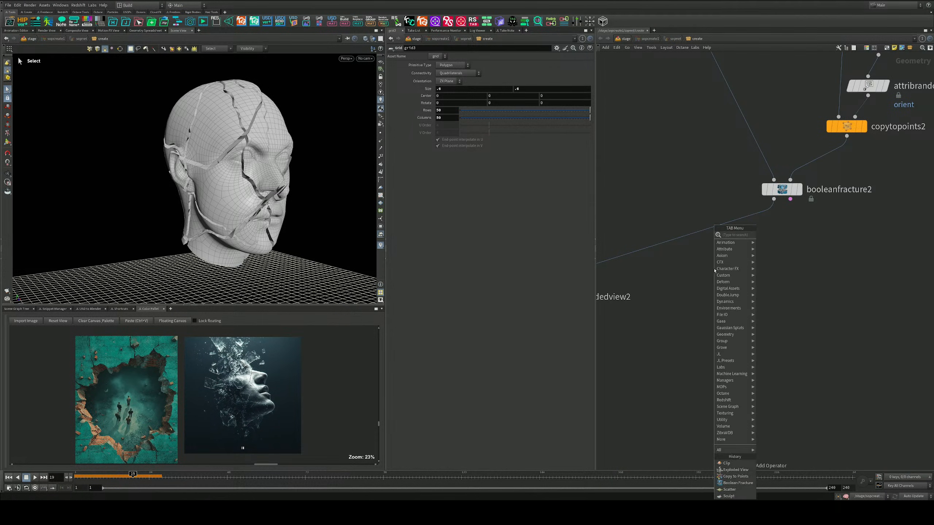
pyautogui.write('fo')
pyautogui.press('Down')
pyautogui.press('Down')
pyautogui.press('Down')
pyautogui.press('Down')
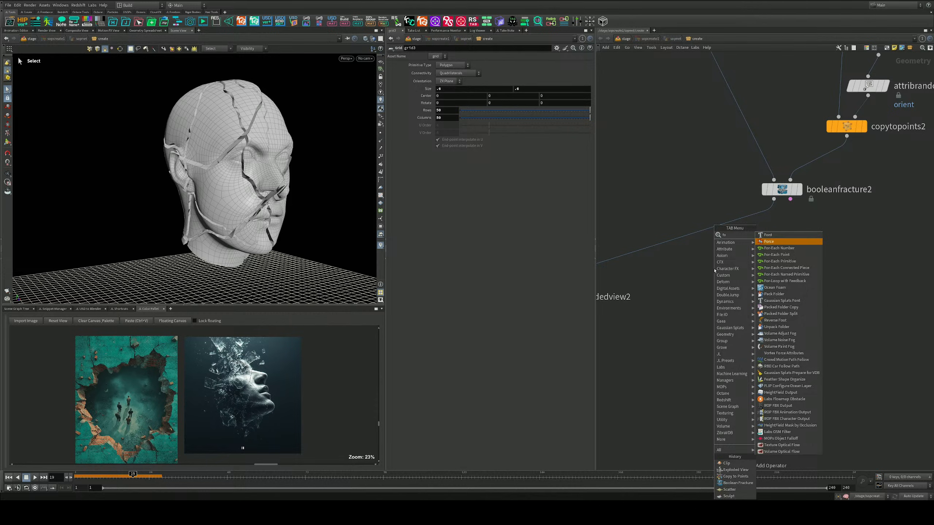
pyautogui.press('Down')
pyautogui.press('Down')
pyautogui.press('Return')
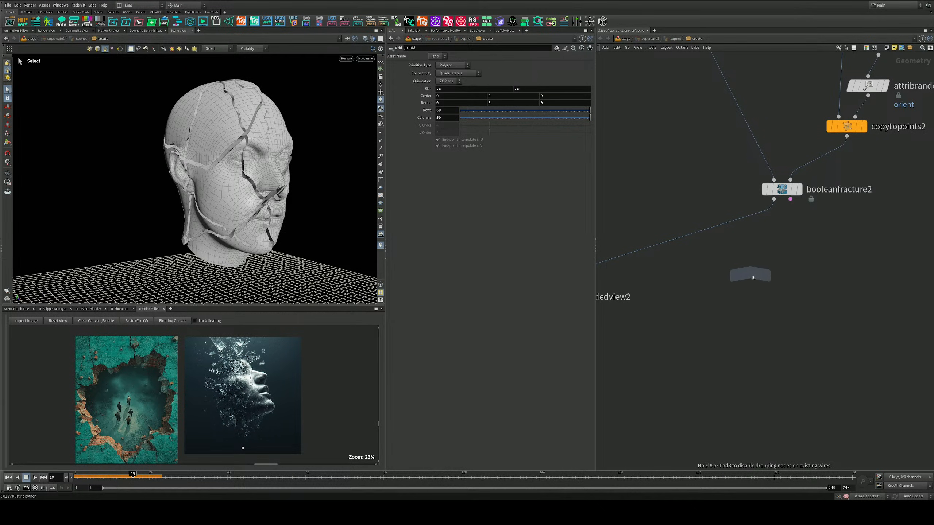
pyautogui.click(766, 289)
# Connect booleanfracture2's output to foreach_begin2 and space the loop's begin and end nodes farther apart
pyautogui.moveTo(799, 253); pyautogui.dragTo(751, 230, button='middle')
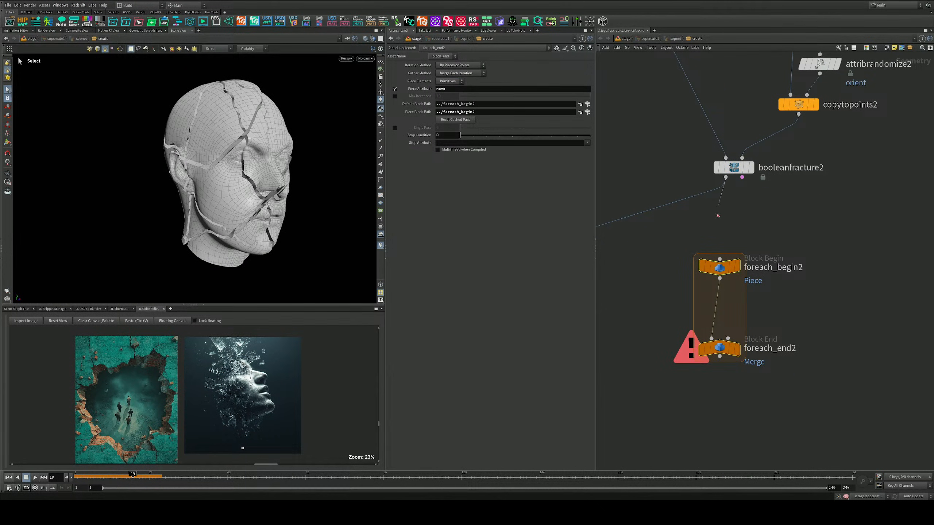
pyautogui.click(719, 260)
pyautogui.moveTo(732, 312); pyautogui.dragTo(717, 208, button='middle')
pyautogui.moveTo(711, 246); pyautogui.dragTo(728, 321)
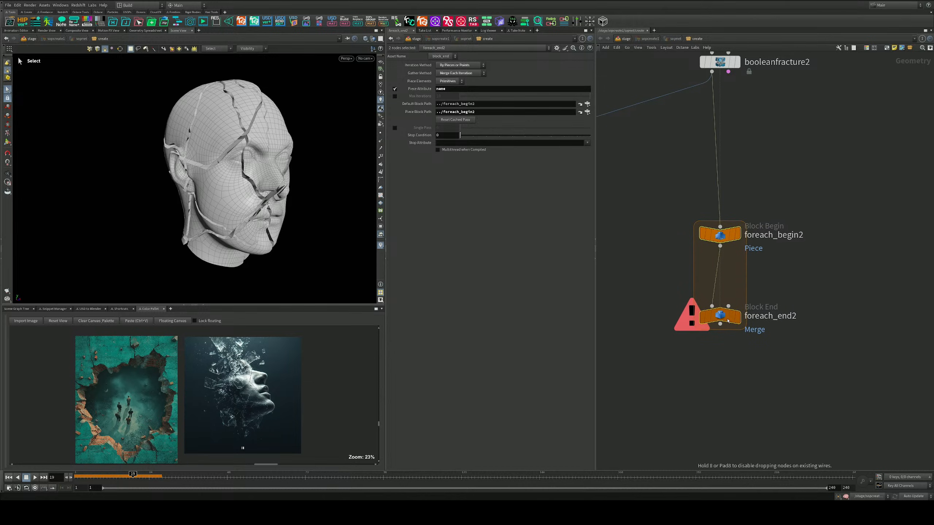
pyautogui.moveTo(722, 231); pyautogui.dragTo(705, 163)
pyautogui.moveTo(802, 149); pyautogui.dragTo(768, 279, button='middle')
pyautogui.scroll(-3, 768, 275)
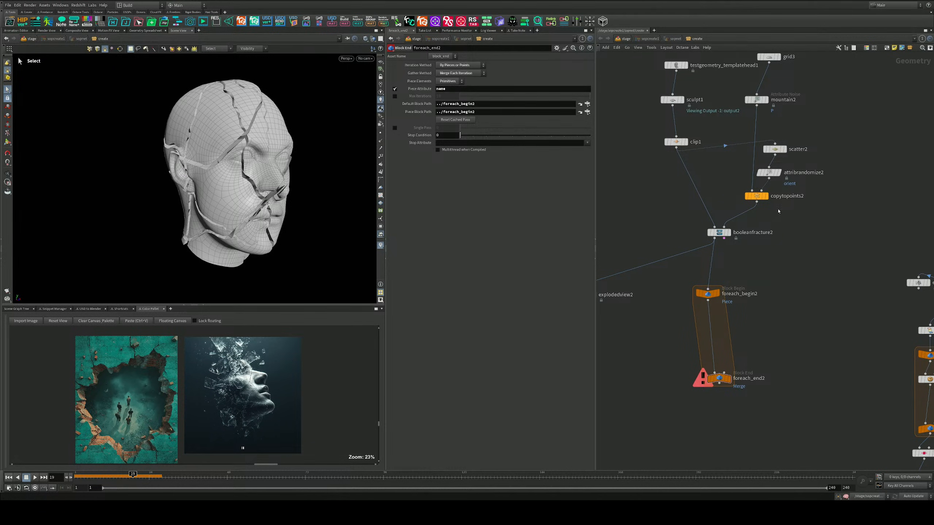
pyautogui.moveTo(779, 202); pyautogui.dragTo(741, 241, button='middle')
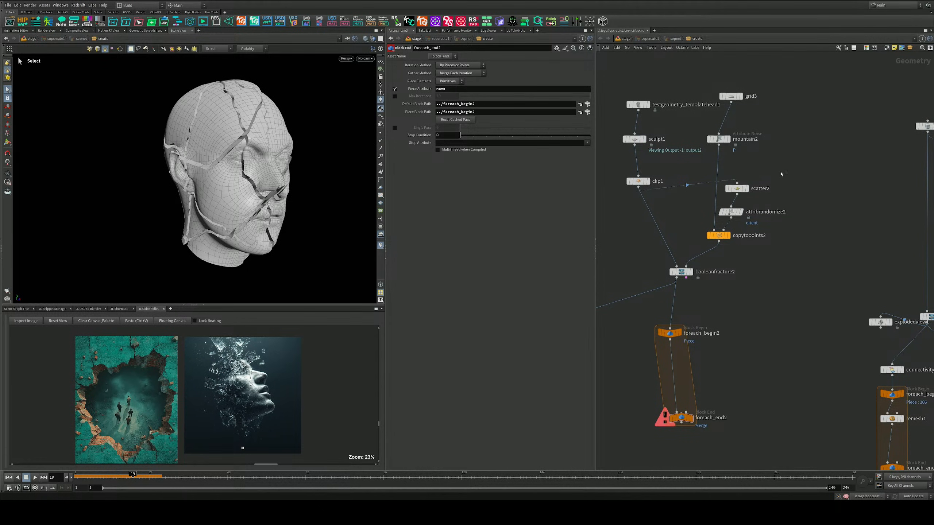
# Duplicate grid3, mountain2, scatter2, attribrandomize2, copytopoints2 and booleanfracture2, placing the copies beside the new loop
pyautogui.moveTo(757, 255); pyautogui.dragTo(706, 87)
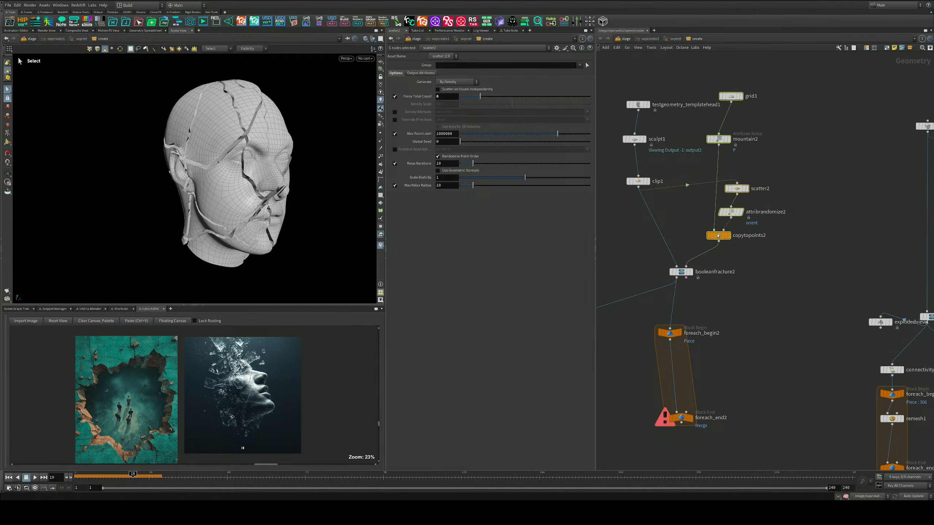
pyautogui.keyDown('shift'); pyautogui.moveTo(714, 284); pyautogui.dragTo(657, 241); pyautogui.keyUp('shift')
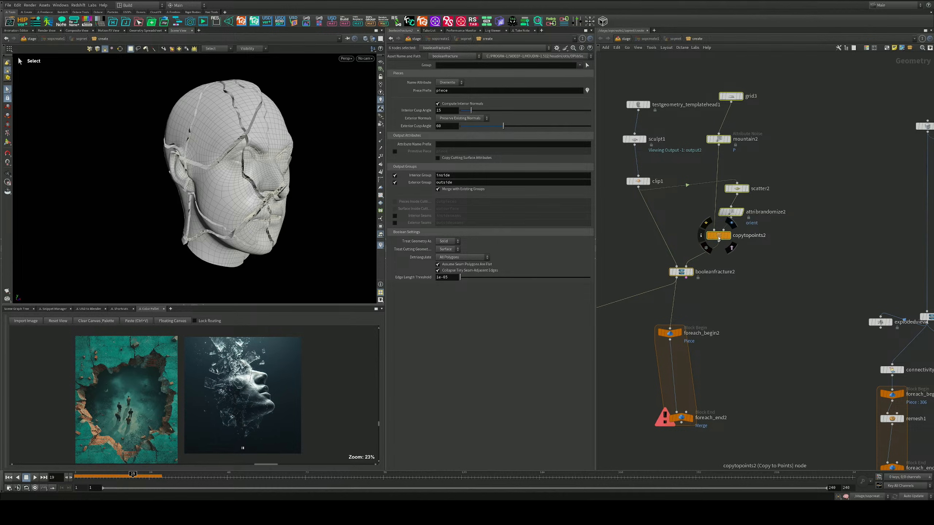
pyautogui.keyDown('alt'); pyautogui.moveTo(718, 238); pyautogui.dragTo(783, 422); pyautogui.keyUp('alt')
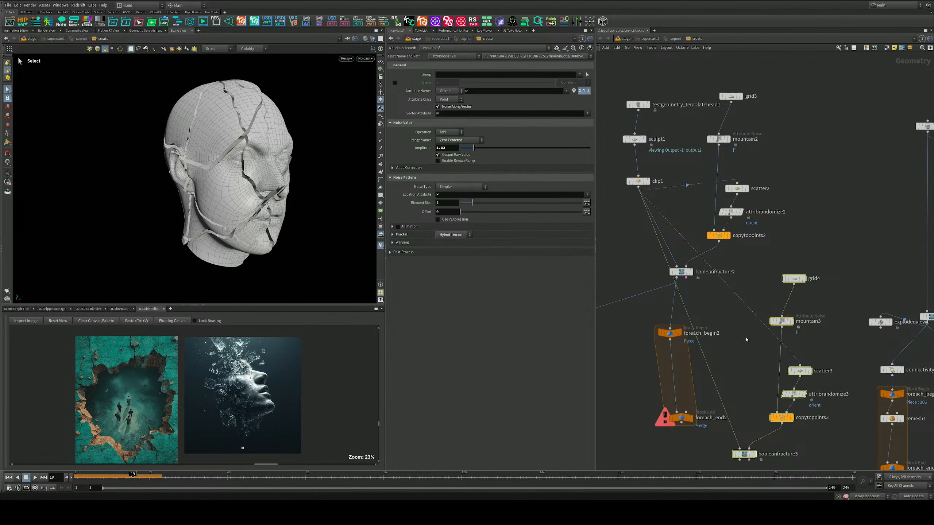
pyautogui.moveTo(741, 342); pyautogui.dragTo(747, 270, button='middle')
pyautogui.scroll(2, 747, 270)
pyautogui.scroll(1, 747, 270)
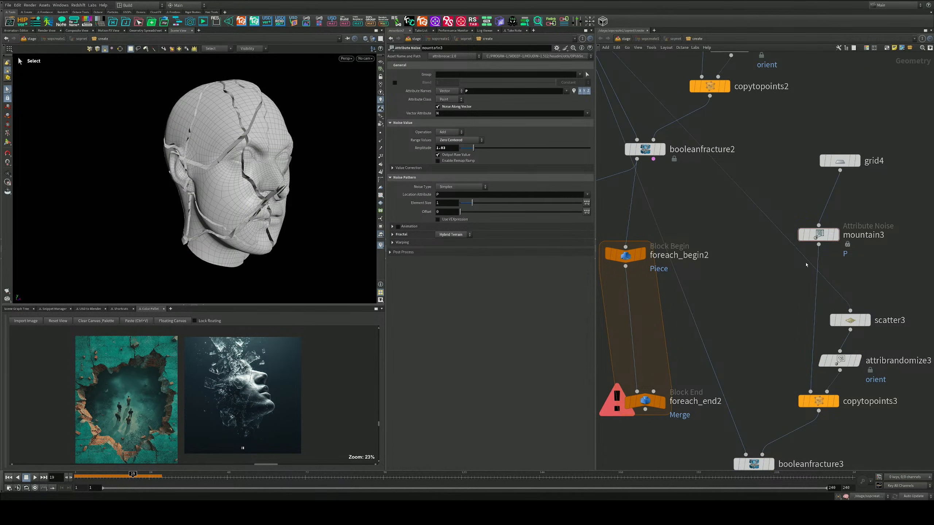
# Feed scatter3 from booleanfracture2, display its points and raise its Force Total Count into the forties
pyautogui.moveTo(789, 239); pyautogui.dragTo(640, 166)
pyautogui.click(868, 320)
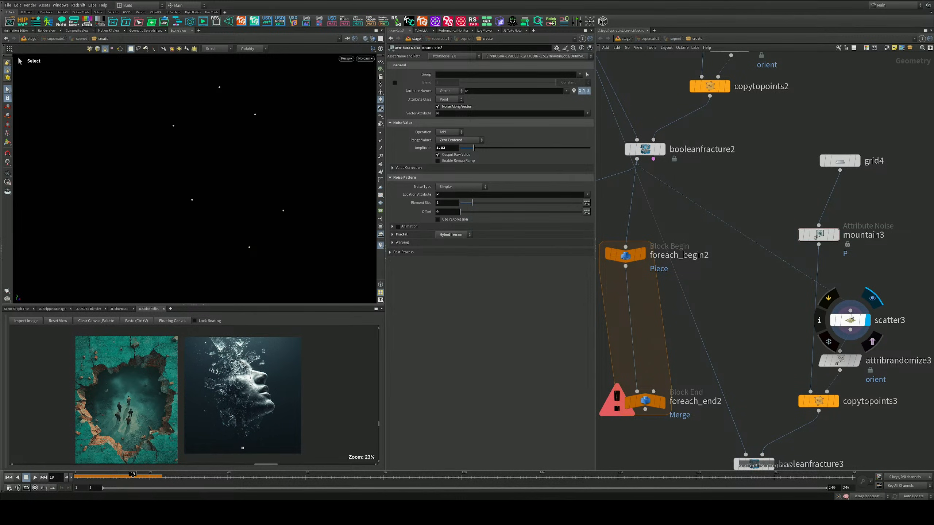
pyautogui.click(851, 320)
pyautogui.moveTo(478, 97); pyautogui.dragTo(504, 96)
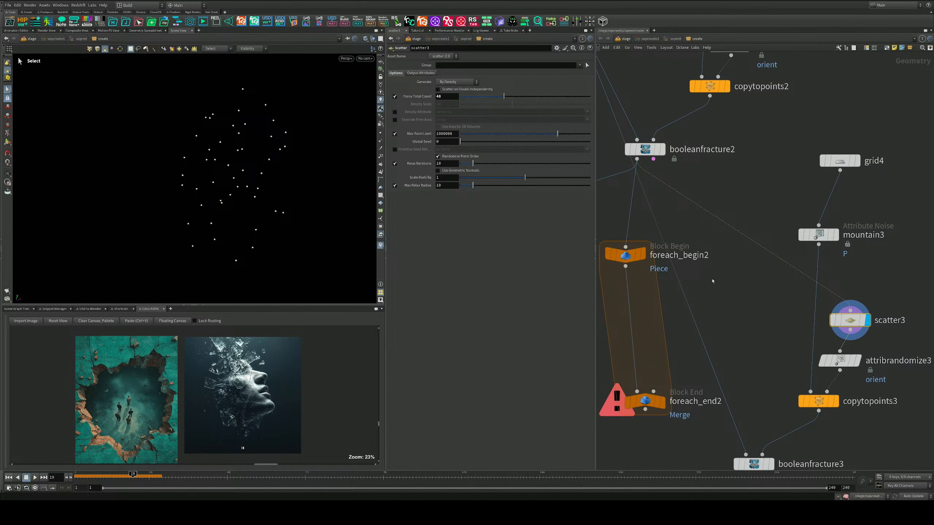
# Wire booleanfracture3 between foreach_begin2 and foreach_end2, display the loop's end node and interrupt the cooking
pyautogui.moveTo(713, 281); pyautogui.dragTo(715, 198, button='middle')
pyautogui.moveTo(688, 213); pyautogui.dragTo(628, 197)
pyautogui.moveTo(660, 316)
pyautogui.mouseDown()
pyautogui.moveTo(655, 385)
pyautogui.moveTo(660, 317)
pyautogui.mouseUp()
pyautogui.moveTo(713, 382); pyautogui.dragTo(750, 208, button='middle')
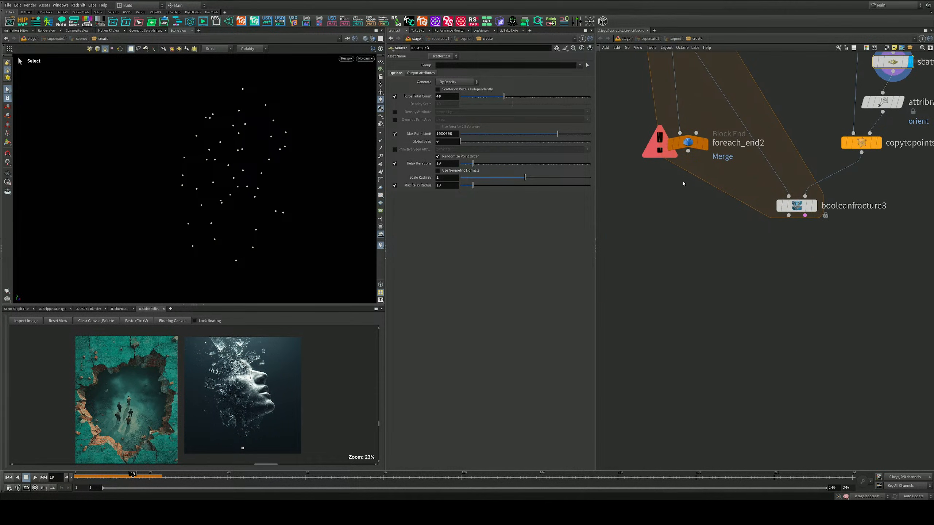
pyautogui.moveTo(683, 149); pyautogui.dragTo(716, 318)
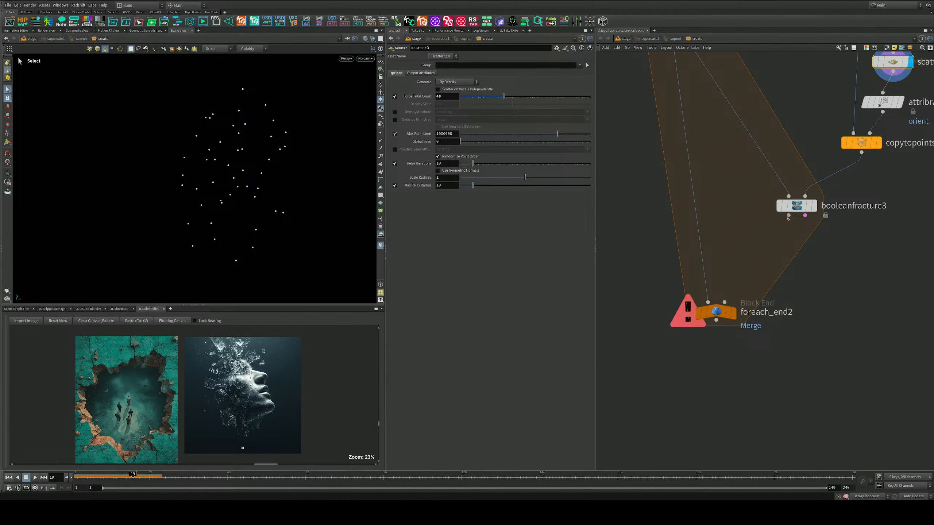
pyautogui.moveTo(789, 216); pyautogui.dragTo(709, 304)
pyautogui.moveTo(737, 315)
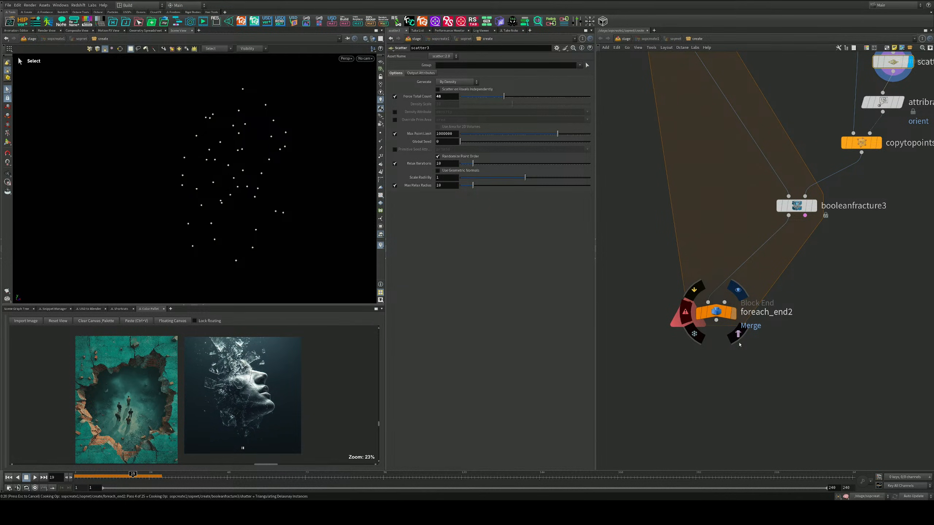
pyautogui.press('Escape')
# Rewire scatter3's input to foreach_begin2 so the points are scattered on each piece inside the loop
pyautogui.scroll(-4, 741, 345)
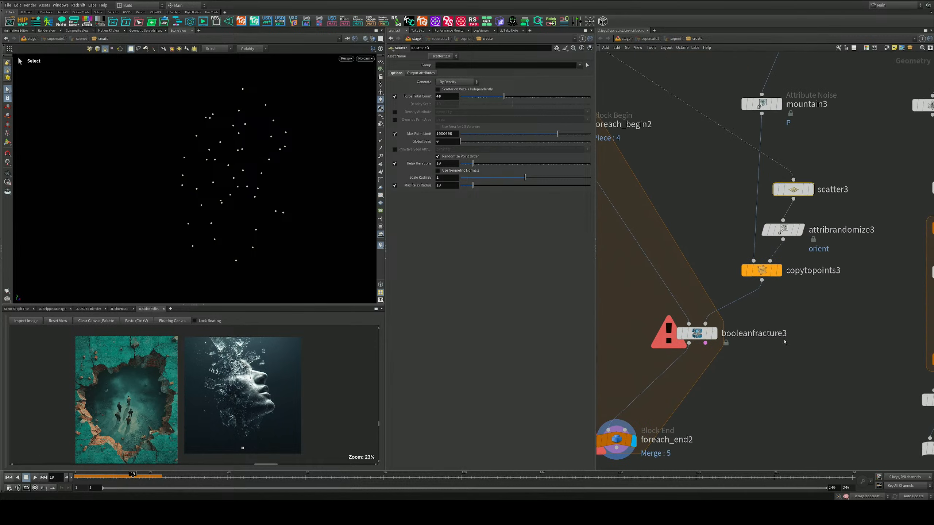
pyautogui.scroll(2, 788, 253)
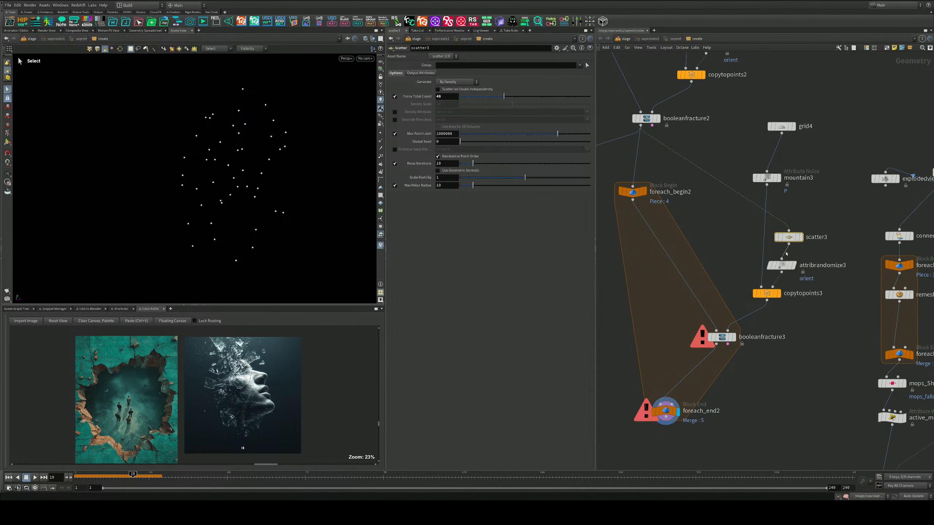
pyautogui.scroll(3, 760, 251)
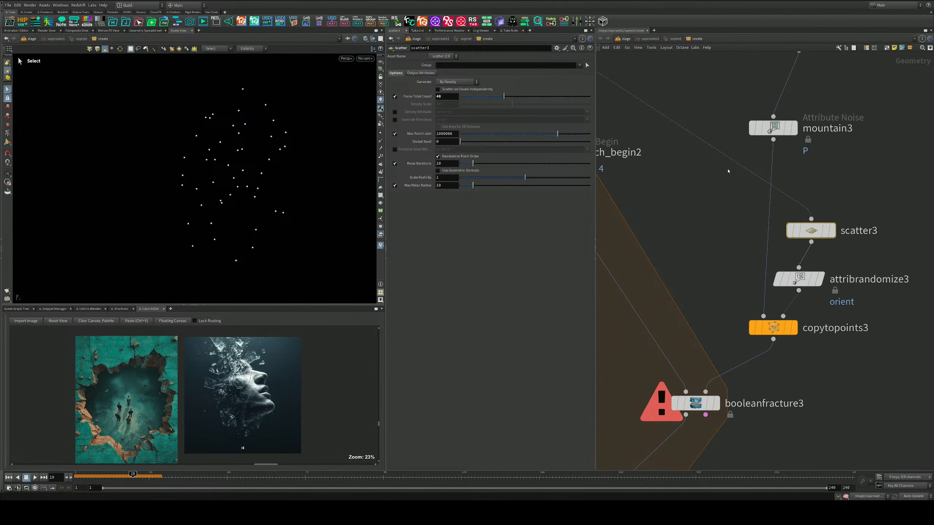
pyautogui.moveTo(794, 170); pyautogui.dragTo(608, 215)
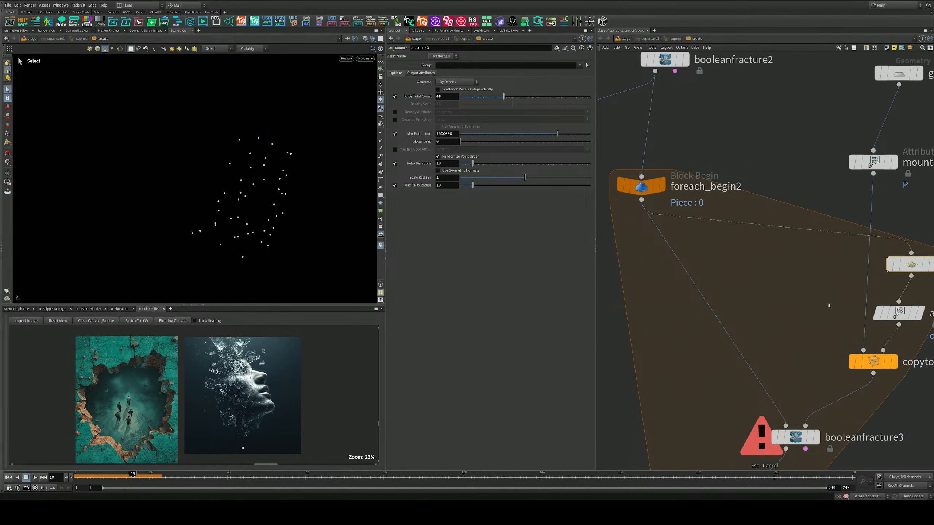
pyautogui.moveTo(768, 291); pyautogui.dragTo(672, 260, button='middle')
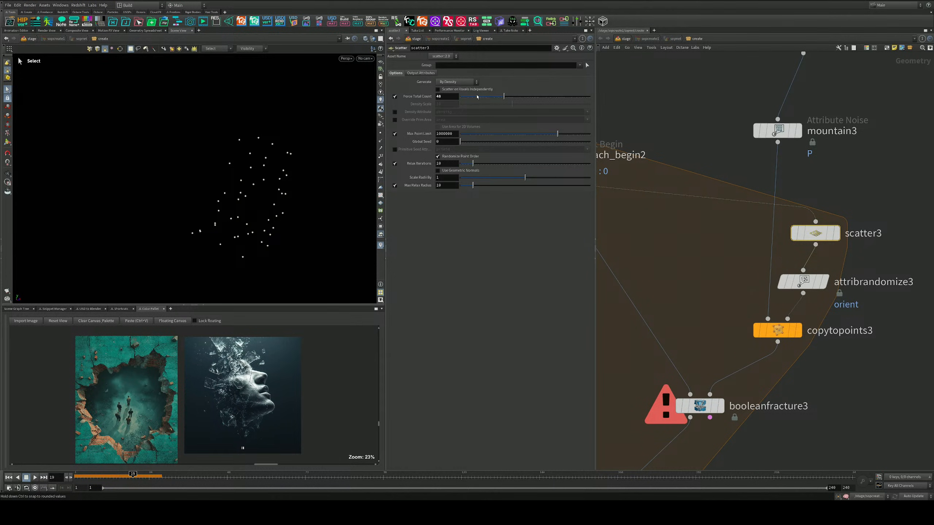
# Lower the Force Total Count of scatter3 to 4, and then set it to 13
pyautogui.click(477, 97)
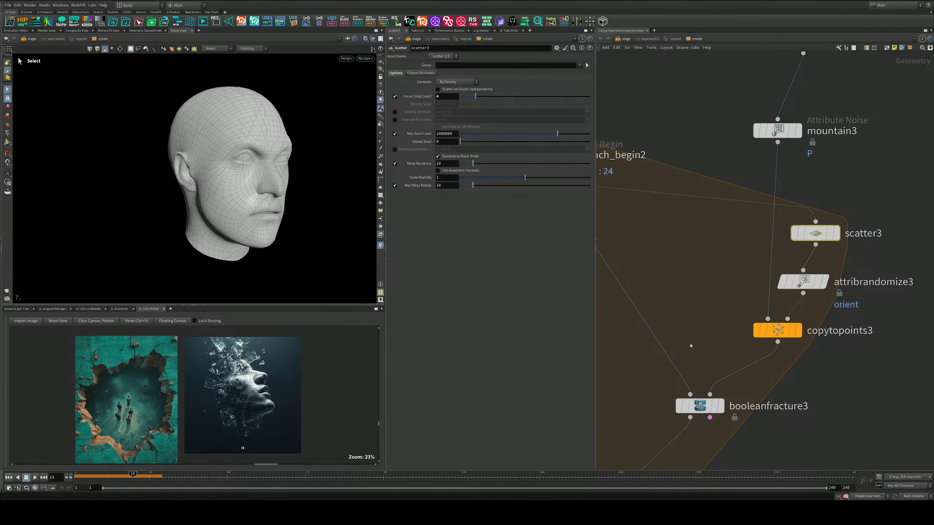
pyautogui.scroll(-3, 659, 297)
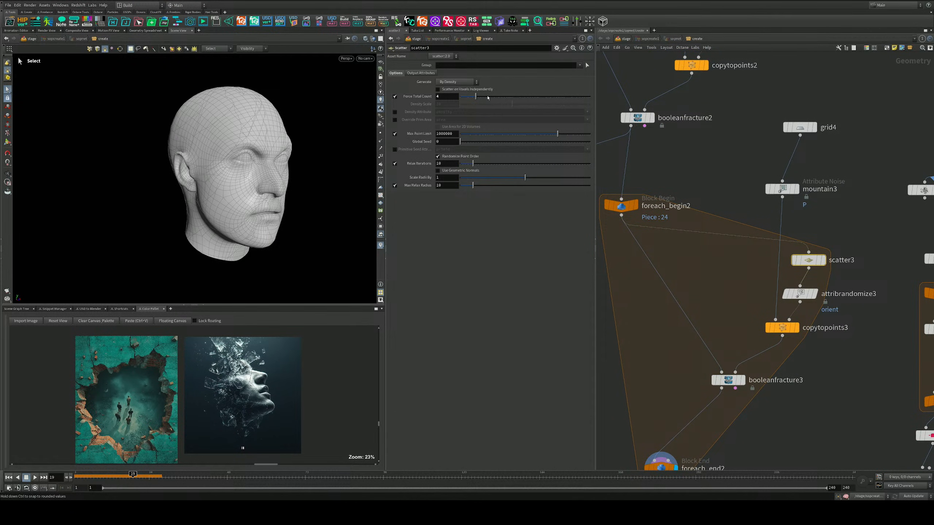
pyautogui.click(488, 97)
# Connect foreach_end2 to explodedview2, display it and orbit around the exploded head
pyautogui.moveTo(669, 300); pyautogui.dragTo(753, 273, button='middle')
pyautogui.scroll(-3, 753, 273)
pyautogui.moveTo(621, 222); pyautogui.dragTo(695, 436)
pyautogui.scroll(3, 732, 412)
pyautogui.moveTo(759, 337); pyautogui.dragTo(644, 437)
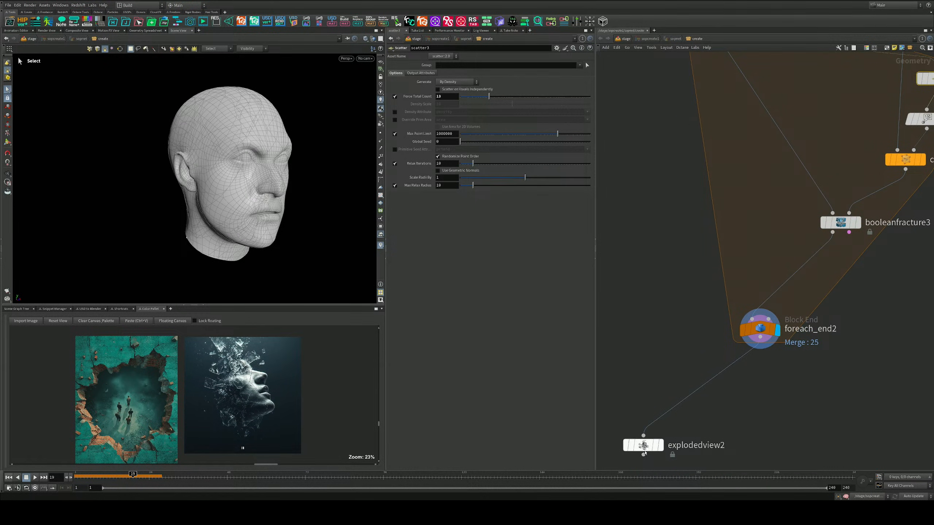
pyautogui.click(660, 445)
pyautogui.press('Escape')
pyautogui.moveTo(279, 204)
pyautogui.mouseDown()
pyautogui.moveTo(312, 204)
pyautogui.moveTo(294, 202)
pyautogui.mouseUp()
pyautogui.press('s')
# Select explodedview2 and return the timeline to frame 1
pyautogui.moveTo(612, 377); pyautogui.dragTo(643, 290, button='middle')
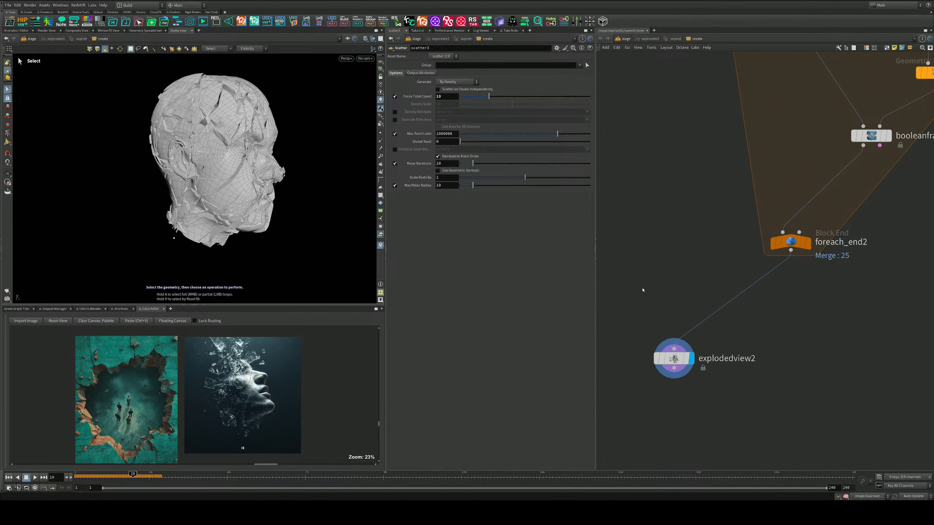
pyautogui.scroll(-1, 658, 332)
pyautogui.click(672, 354)
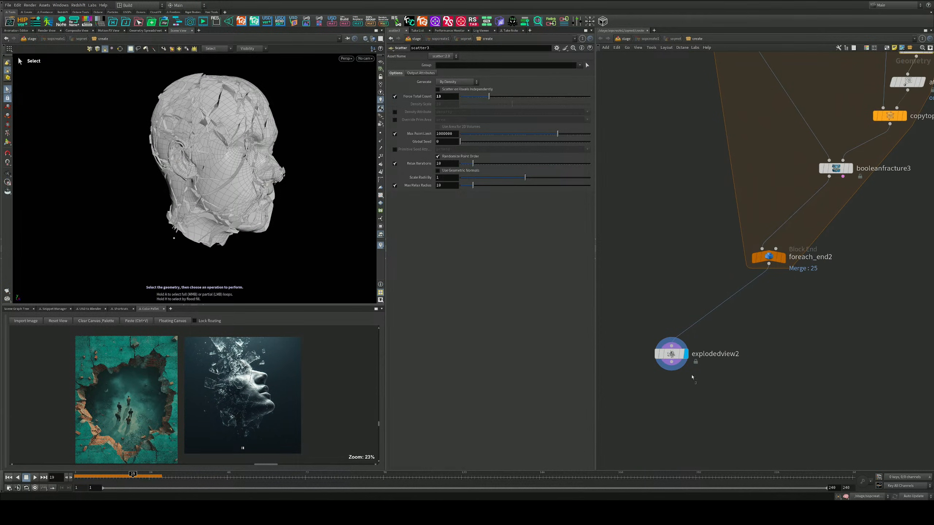
pyautogui.click(150, 475)
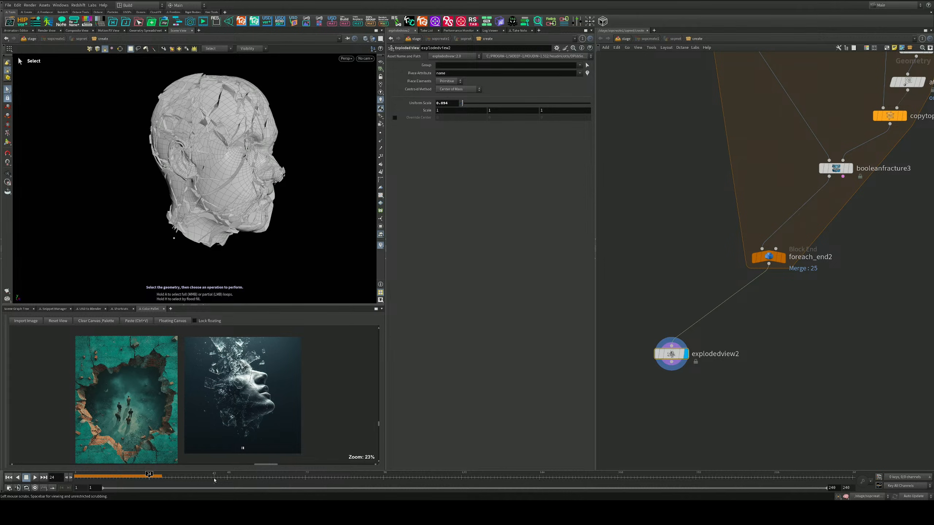
pyautogui.moveTo(150, 476); pyautogui.dragTo(75, 476)
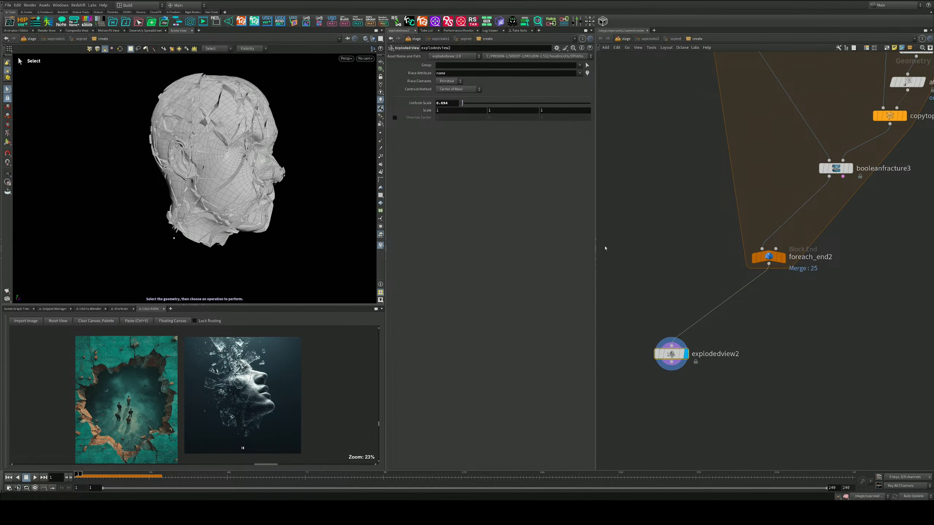
# Spread the pieces with explodedview2's Uniform Scale at about 0.3, inspect them, and then set the scale to 0
pyautogui.moveTo(463, 103)
pyautogui.mouseDown()
pyautogui.moveTo(512, 103)
pyautogui.moveTo(468, 103)
pyautogui.mouseUp()
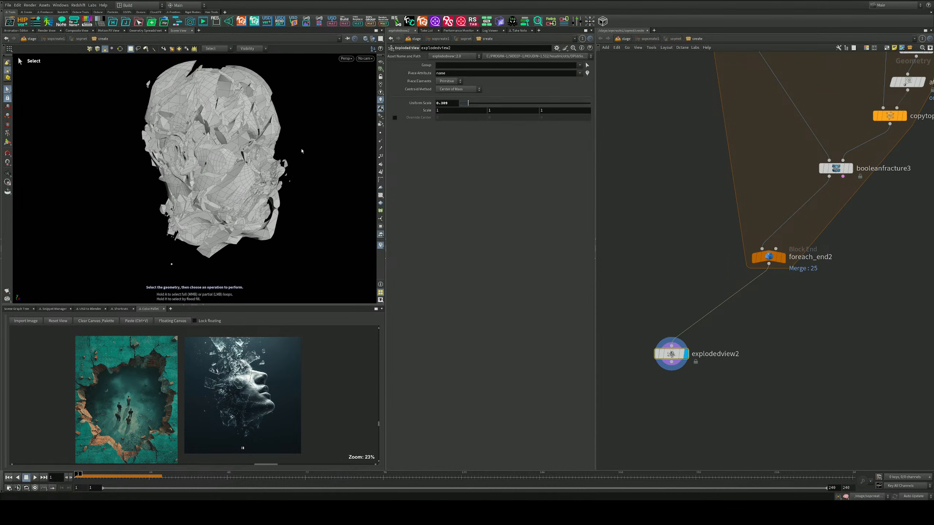
pyautogui.moveTo(302, 150)
pyautogui.keyDown('alt'); pyautogui.mouseDown()
pyautogui.moveTo(221, 161)
pyautogui.moveTo(294, 136)
pyautogui.mouseUp(); pyautogui.keyUp('alt')
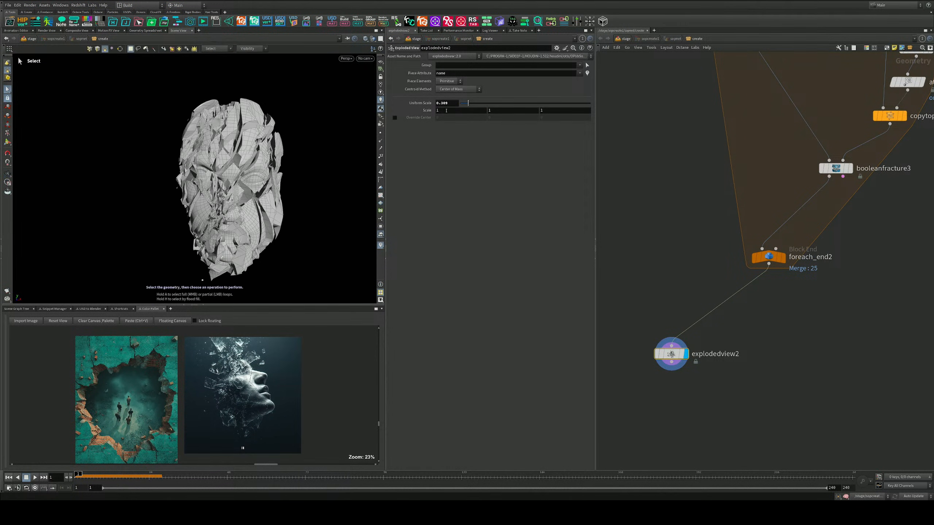
pyautogui.moveTo(468, 103)
pyautogui.mouseDown()
pyautogui.moveTo(461, 104)
pyautogui.moveTo(608, 108)
pyautogui.moveTo(456, 105)
pyautogui.mouseUp()
pyautogui.keyDown('alt'); pyautogui.moveTo(217, 169); pyautogui.dragTo(225, 224); pyautogui.keyUp('alt')
# Select the cube setup's nodes from connectivity1 down to rbdbulletsolver1 and switch the update mode to Manual
pyautogui.scroll(-8, 794, 335)
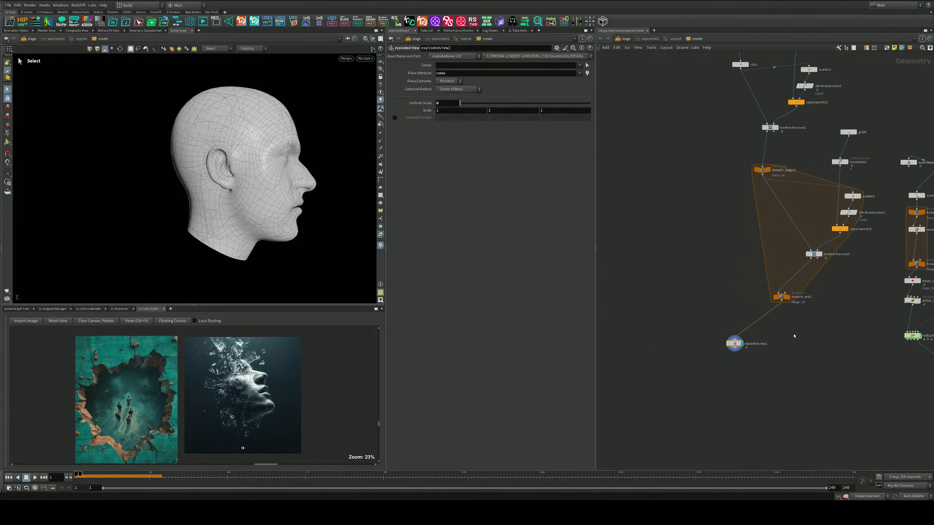
pyautogui.scroll(6, 789, 317)
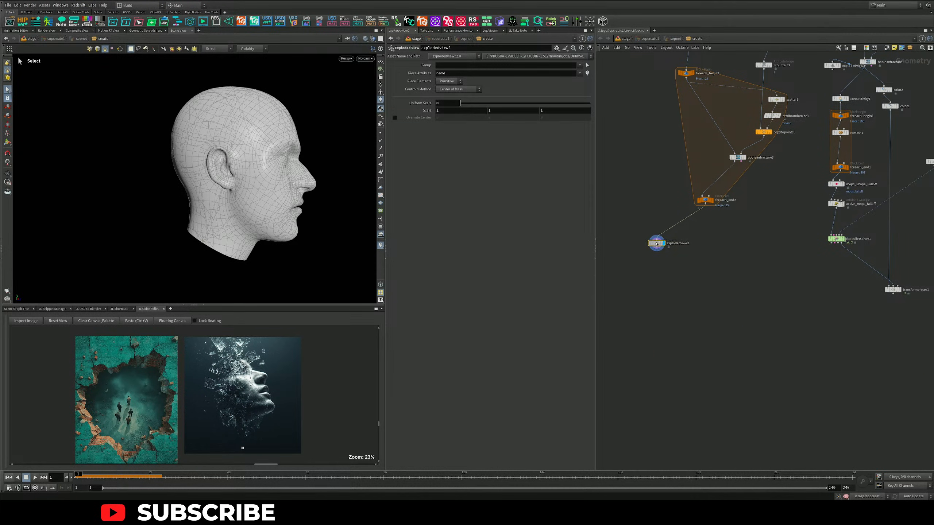
pyautogui.scroll(-3, 739, 248)
pyautogui.moveTo(747, 262); pyautogui.dragTo(692, 277, button='middle')
pyautogui.scroll(4, 755, 246)
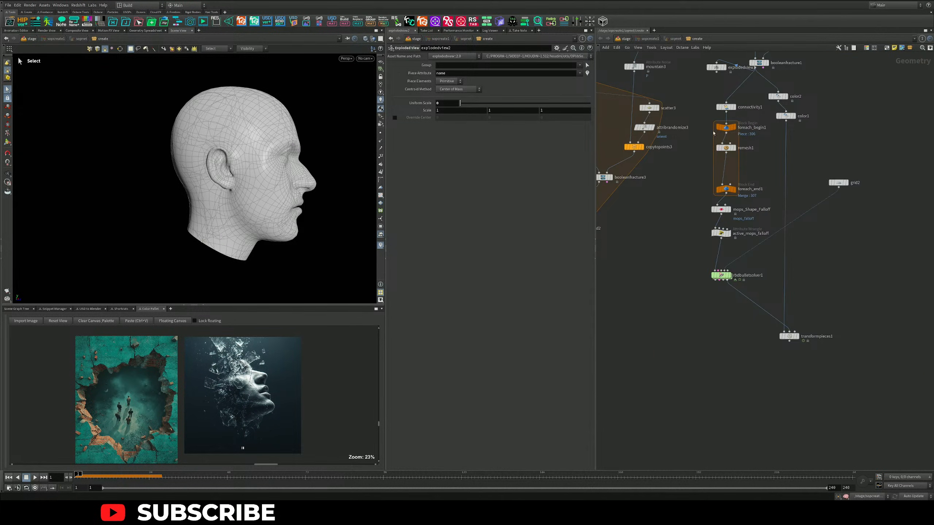
pyautogui.moveTo(703, 99); pyautogui.dragTo(747, 283)
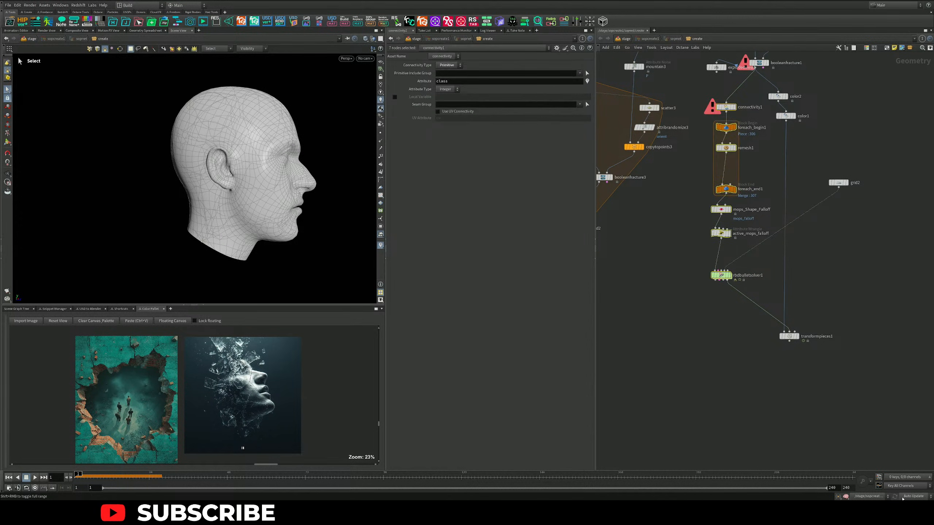
pyautogui.click(914, 496)
pyautogui.click(908, 489)
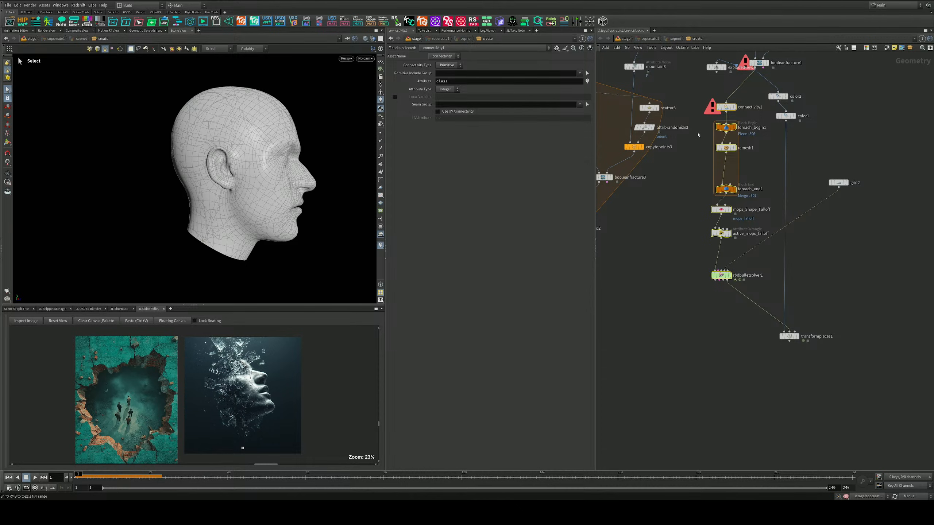
# Insert a null on the wire between booleanfracture1 and the branch to connectivity1 and color2
pyautogui.moveTo(694, 95); pyautogui.dragTo(764, 330)
pyautogui.moveTo(763, 144); pyautogui.dragTo(765, 191, button='middle')
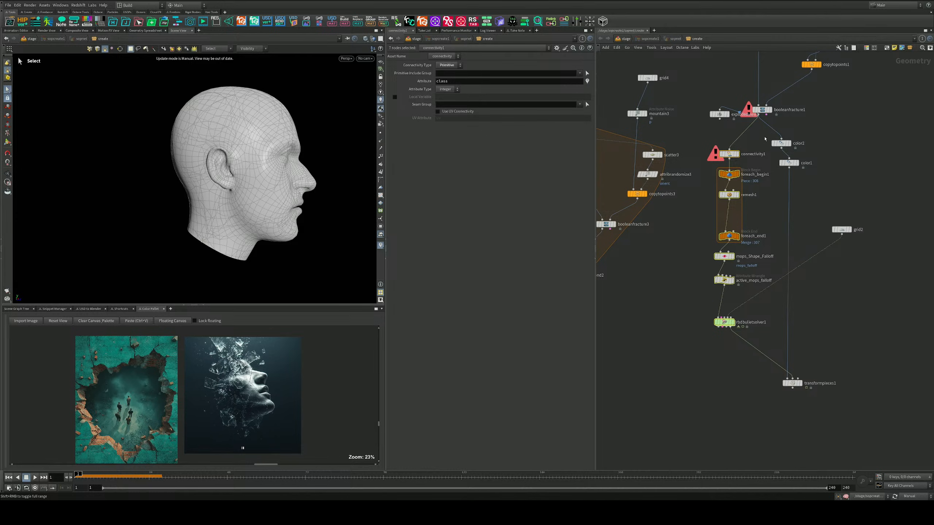
pyautogui.keyDown('alt'); pyautogui.moveTo(748, 126); pyautogui.dragTo(757, 133); pyautogui.keyUp('alt')
pyautogui.press('Tab')
pyautogui.write('null')
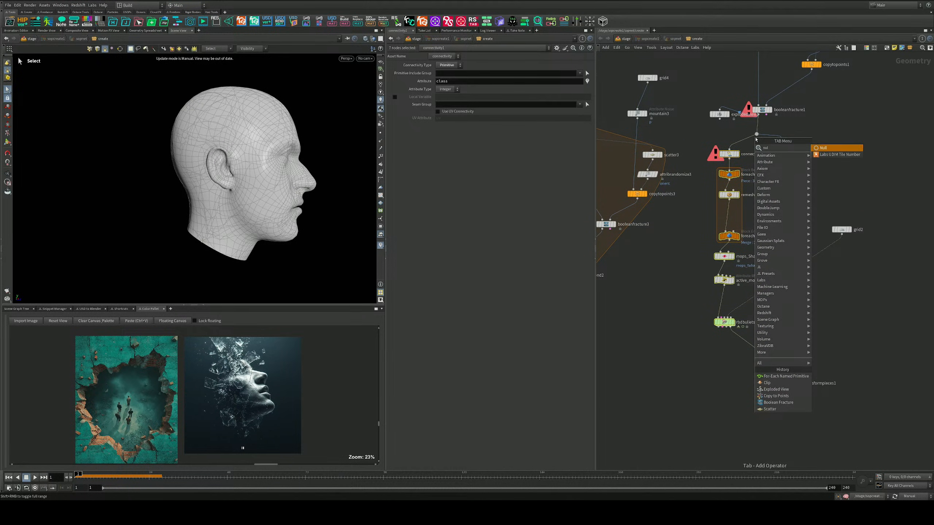
pyautogui.press('Return')
pyautogui.click(756, 126)
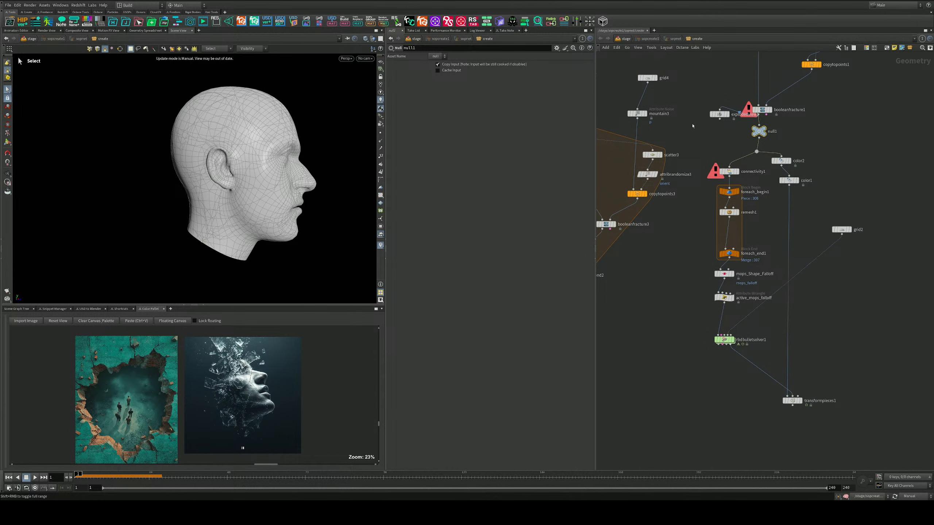
# Select null1 with the whole simulation network down to transformpieces1, including grid2, and move it beneath the head's For-Each loop
pyautogui.moveTo(693, 126); pyautogui.dragTo(858, 412)
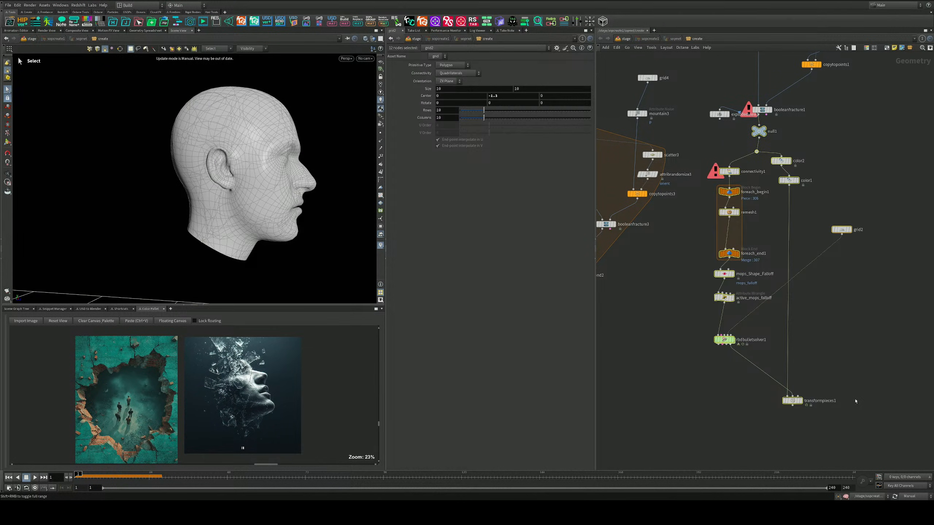
pyautogui.scroll(-3, 864, 396)
pyautogui.moveTo(776, 411); pyautogui.dragTo(802, 287, button='middle')
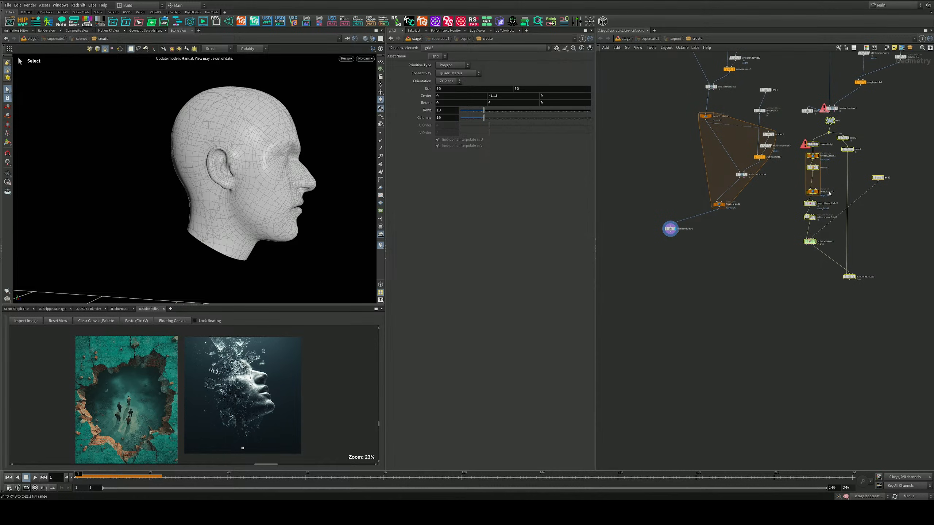
pyautogui.moveTo(830, 123); pyautogui.dragTo(731, 268)
pyautogui.scroll(3, 744, 245)
pyautogui.moveTo(734, 229); pyautogui.dragTo(734, 233, button='middle')
pyautogui.click(734, 233)
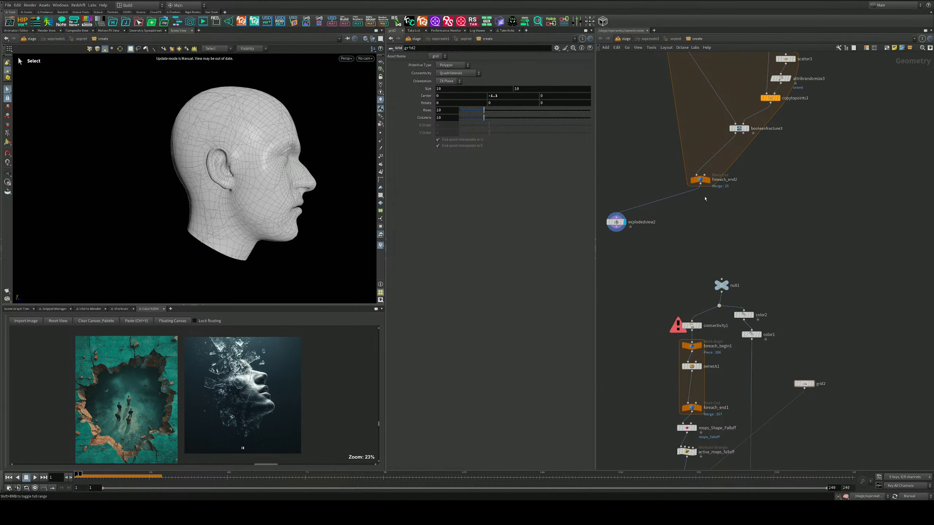
# Connect foreach_end2's output to null1
pyautogui.moveTo(701, 187); pyautogui.dragTo(721, 280)
pyautogui.moveTo(758, 271); pyautogui.dragTo(741, 183, button='middle')
pyautogui.scroll(-2, 741, 183)
pyautogui.scroll(2, 712, 329)
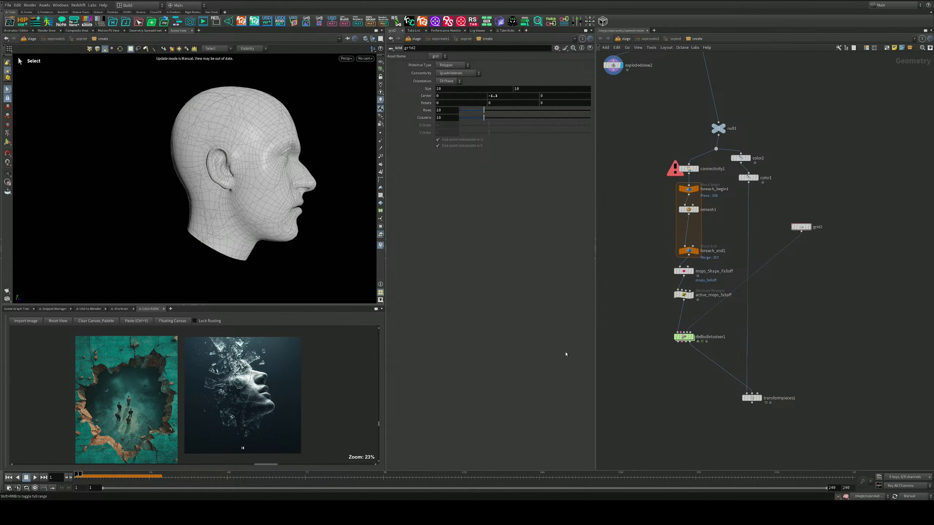
# Display rbdbulletsolver1, force an update, switch the update mode to Auto Update and frame the head
pyautogui.click(693, 337)
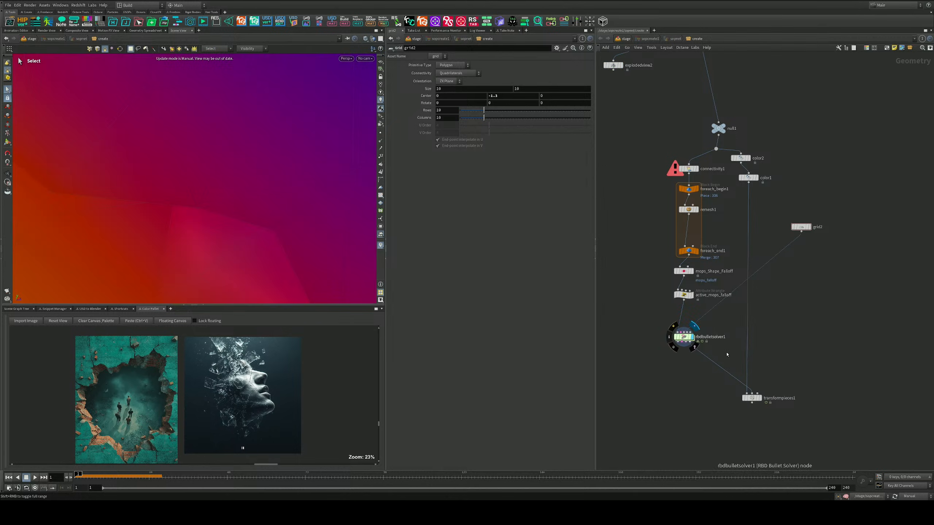
pyautogui.keyDown('alt'); pyautogui.moveTo(208, 156); pyautogui.dragTo(235, 192, button='right'); pyautogui.keyUp('alt')
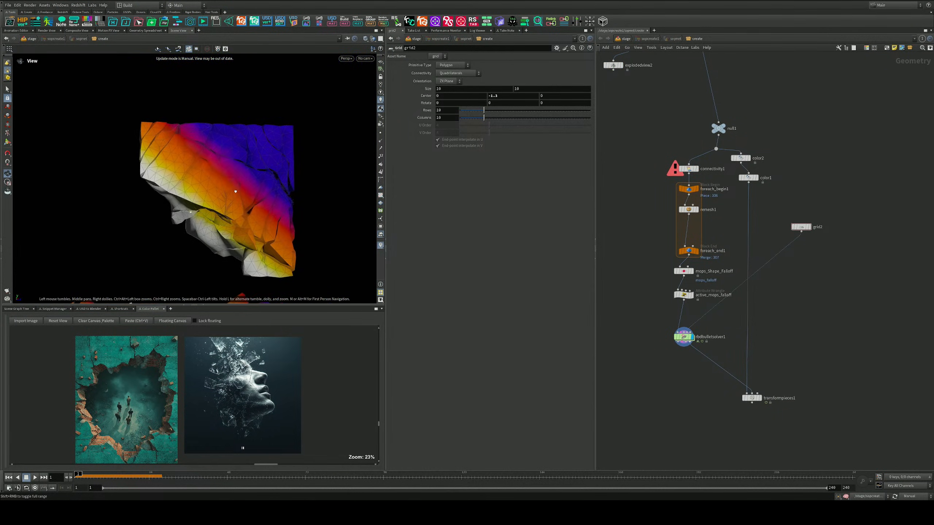
pyautogui.keyDown('alt'); pyautogui.moveTo(235, 191); pyautogui.dragTo(302, 227); pyautogui.keyUp('alt')
pyautogui.click(895, 496)
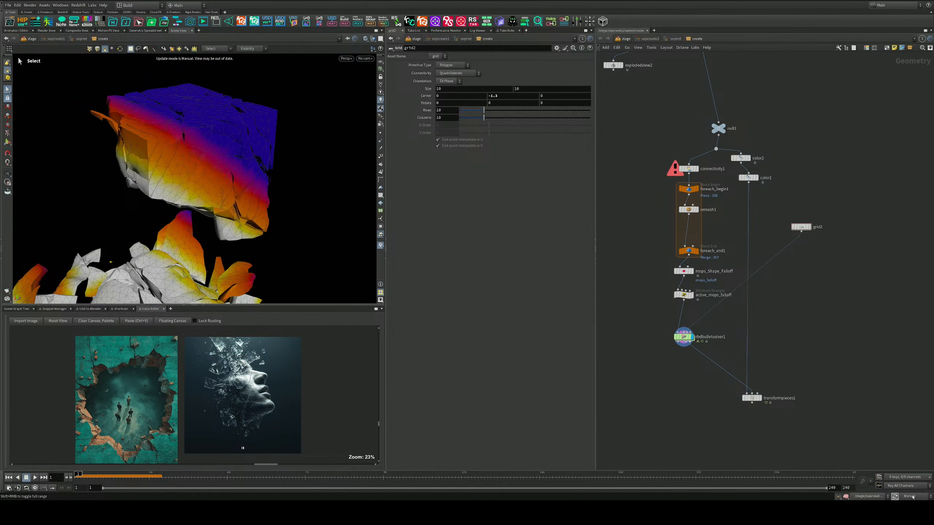
pyautogui.click(913, 496)
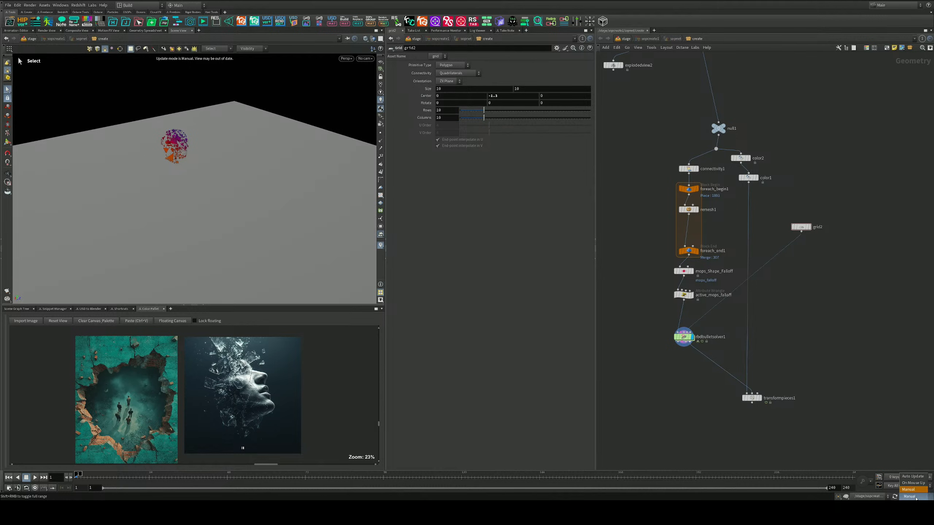
pyautogui.click(912, 478)
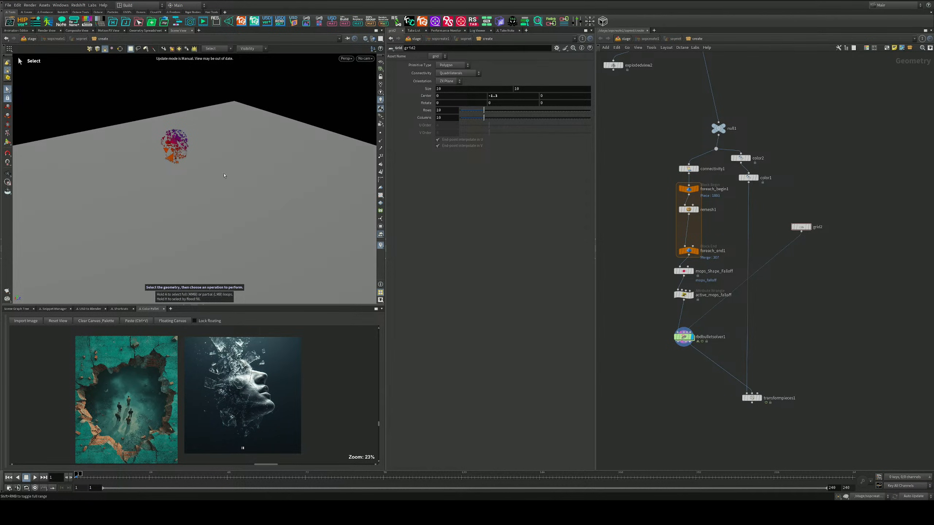
pyautogui.keyDown('alt'); pyautogui.moveTo(224, 176); pyautogui.dragTo(208, 125); pyautogui.keyUp('alt')
pyautogui.keyDown('alt'); pyautogui.moveTo(209, 125); pyautogui.dragTo(286, 169, button='right'); pyautogui.keyUp('alt')
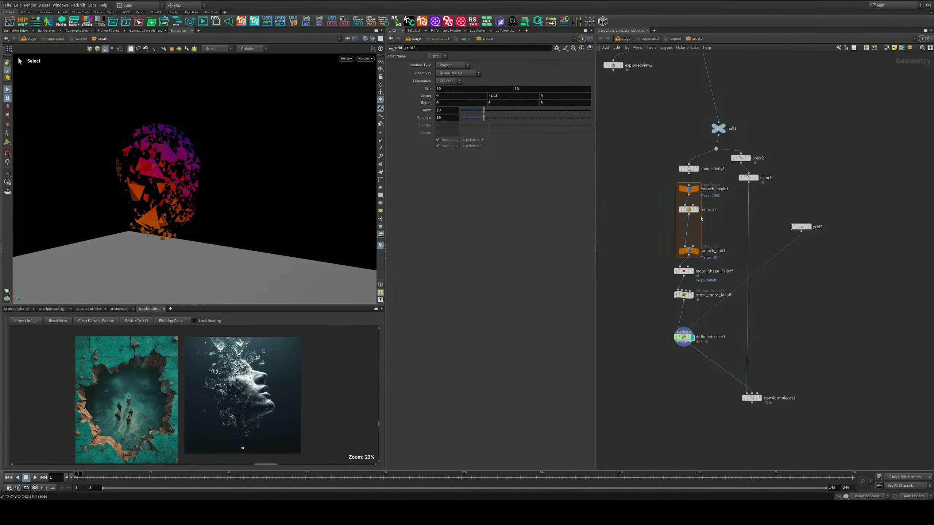
# Bypass the remesh1 node inside the lower For-Each loop
pyautogui.scroll(5, 701, 218)
pyautogui.click(682, 252)
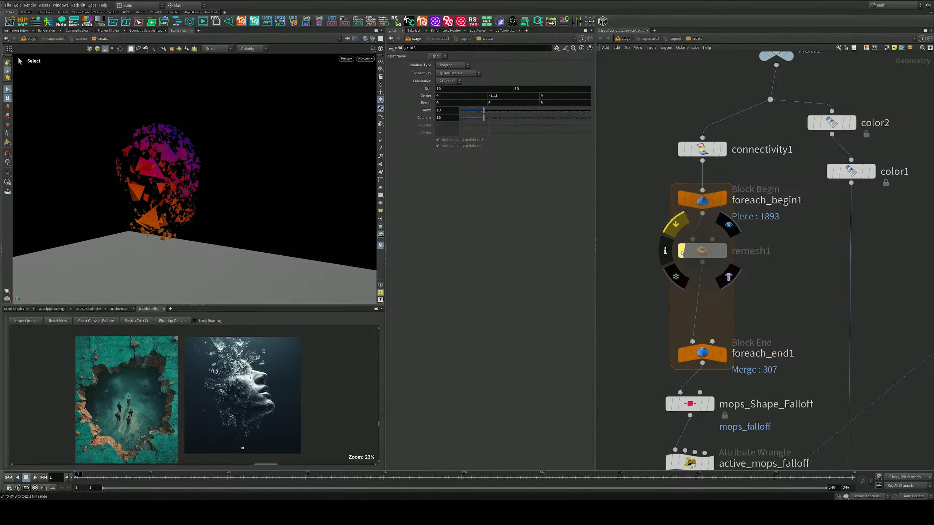
pyautogui.moveTo(717, 394); pyautogui.dragTo(737, 258, button='middle')
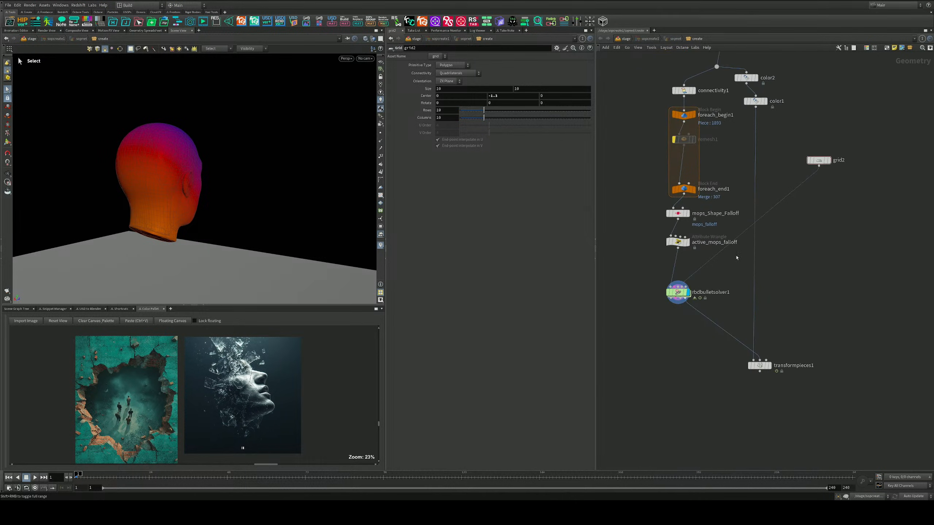
# Select mops_Shape_Falloff and reduce its Uniform Scale to about 0.142
pyautogui.moveTo(651, 207); pyautogui.dragTo(698, 224)
pyautogui.keyDown('alt'); pyautogui.moveTo(198, 191); pyautogui.dragTo(152, 205); pyautogui.keyUp('alt')
pyautogui.keyDown('alt'); pyautogui.moveTo(326, 167); pyautogui.dragTo(334, 232, button='middle'); pyautogui.keyUp('alt')
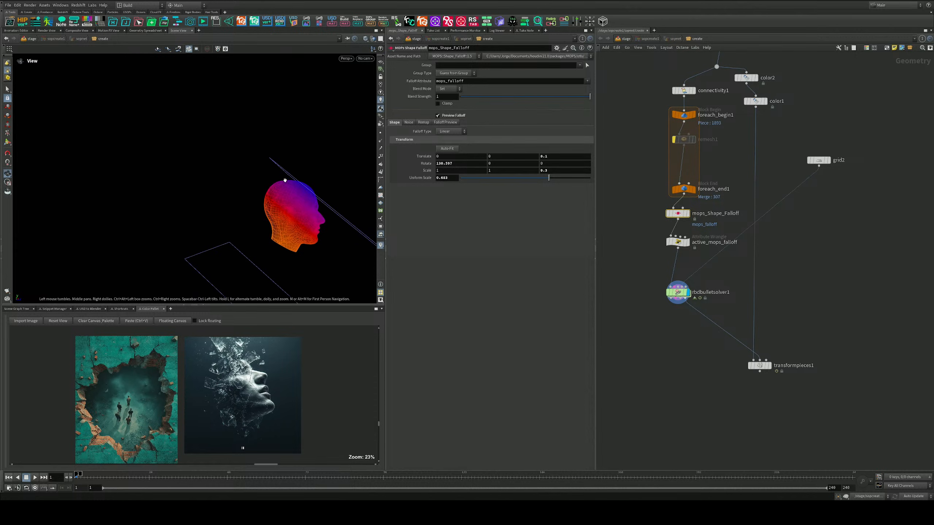
pyautogui.keyDown('alt'); pyautogui.moveTo(286, 179); pyautogui.dragTo(260, 201); pyautogui.keyUp('alt')
pyautogui.moveTo(539, 182); pyautogui.dragTo(479, 209)
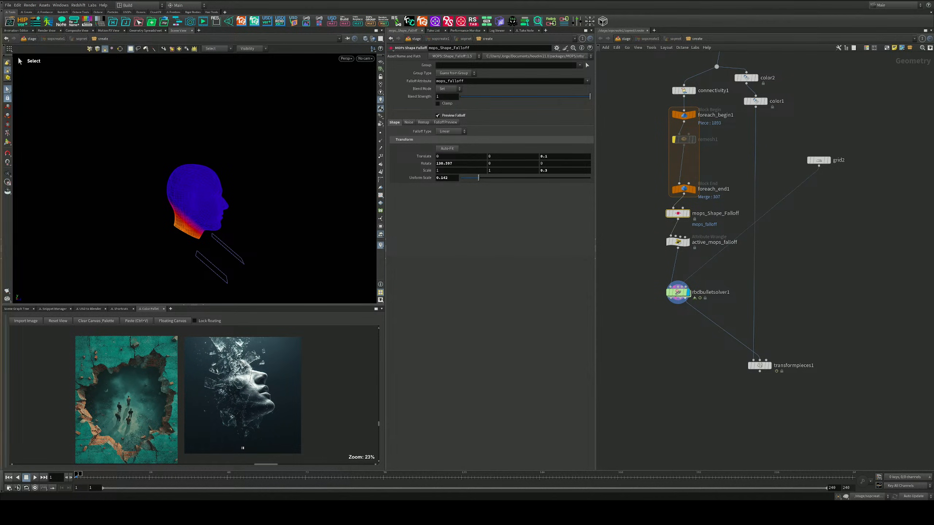
# Reposition the falloff over the face, rotating it to about 45.2 degrees in X and translating it to about 0.19 in Y and 0.078 in Z
pyautogui.click(8, 142)
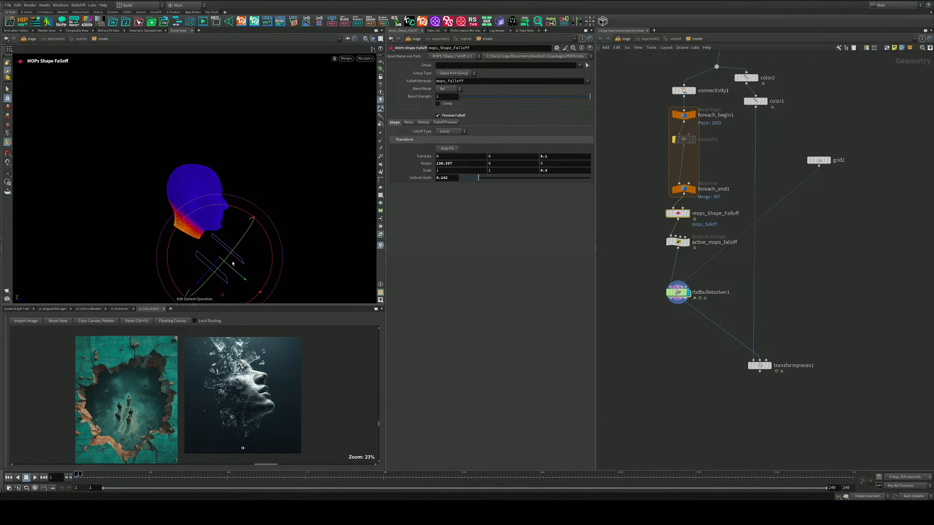
pyautogui.moveTo(222, 297); pyautogui.dragTo(231, 226)
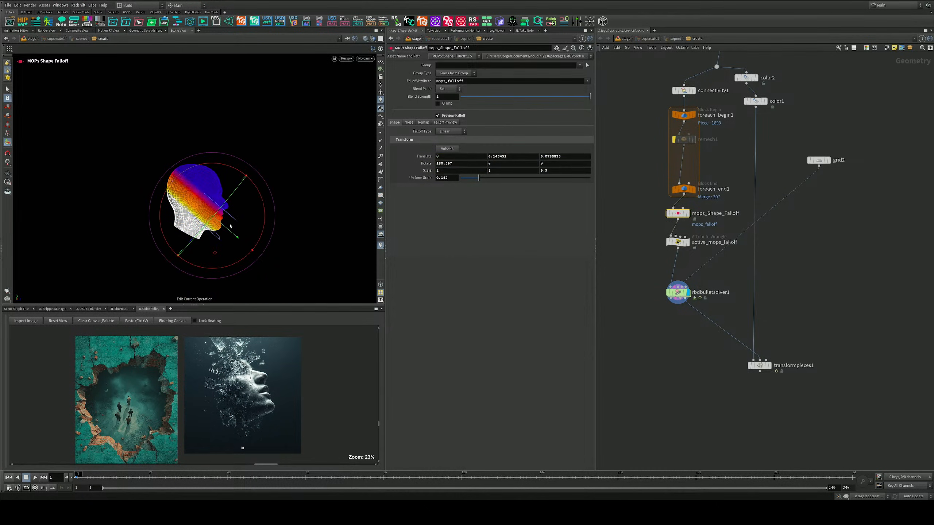
pyautogui.moveTo(262, 194); pyautogui.dragTo(184, 193)
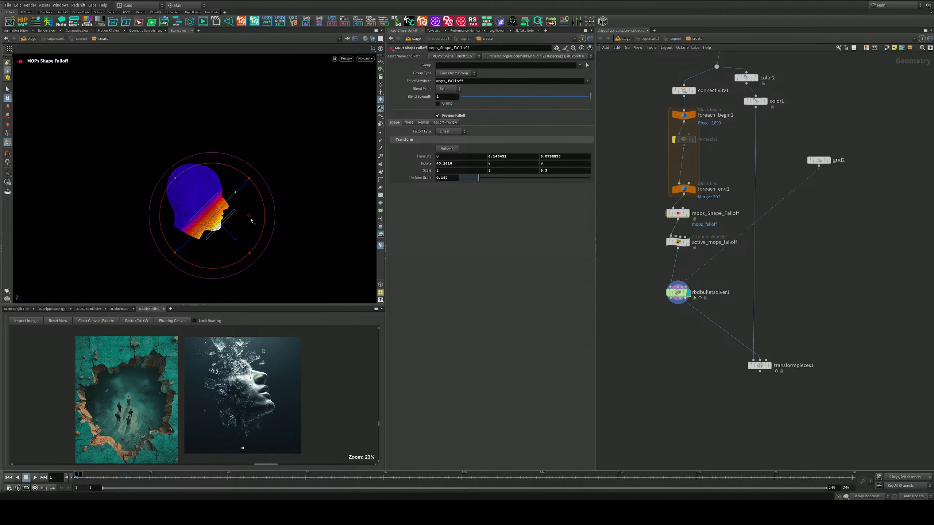
pyautogui.moveTo(249, 217); pyautogui.dragTo(247, 180)
pyautogui.scroll(4, 250, 203)
pyautogui.scroll(-2, 247, 180)
pyautogui.keyDown('alt'); pyautogui.moveTo(248, 180); pyautogui.dragTo(233, 187, button='middle'); pyautogui.keyUp('alt')
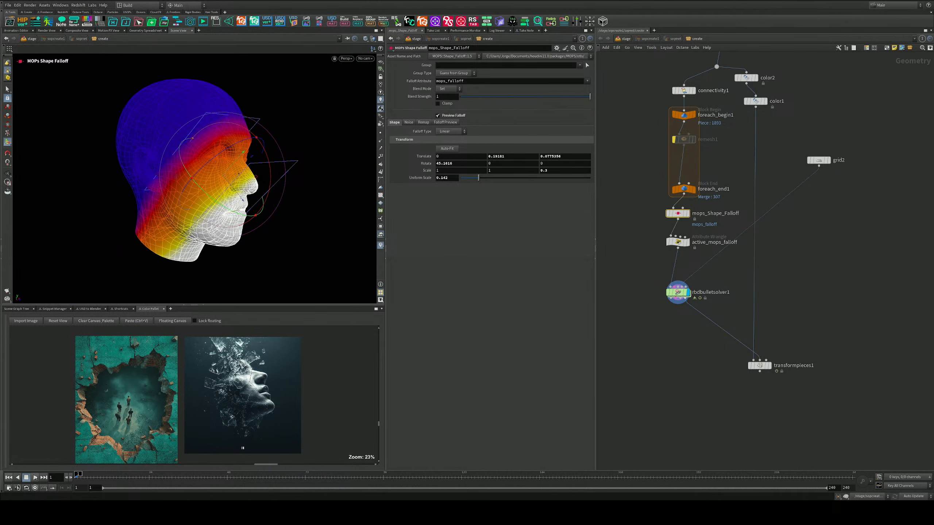
# Play the RBD simulation briefly, stop it, return to frame 1 and orbit around the head
pyautogui.click(35, 478)
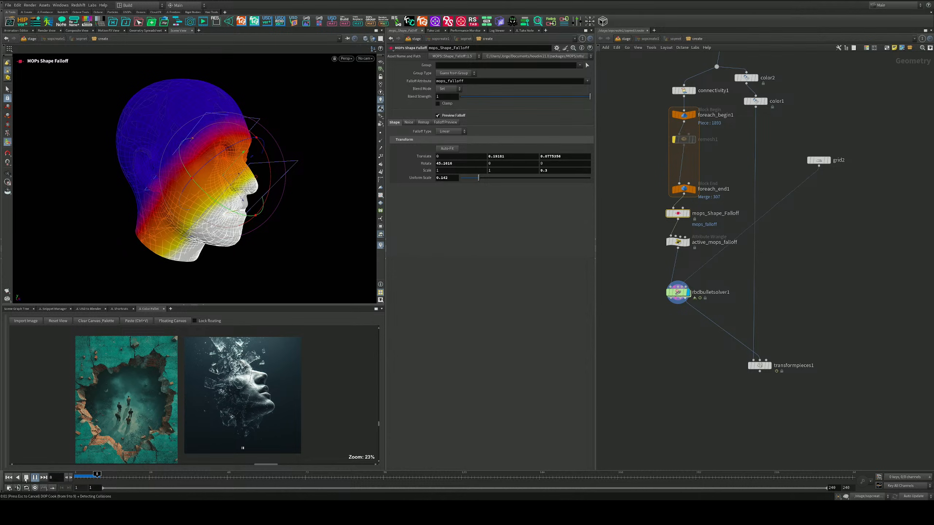
pyautogui.click(26, 477)
pyautogui.click(9, 477)
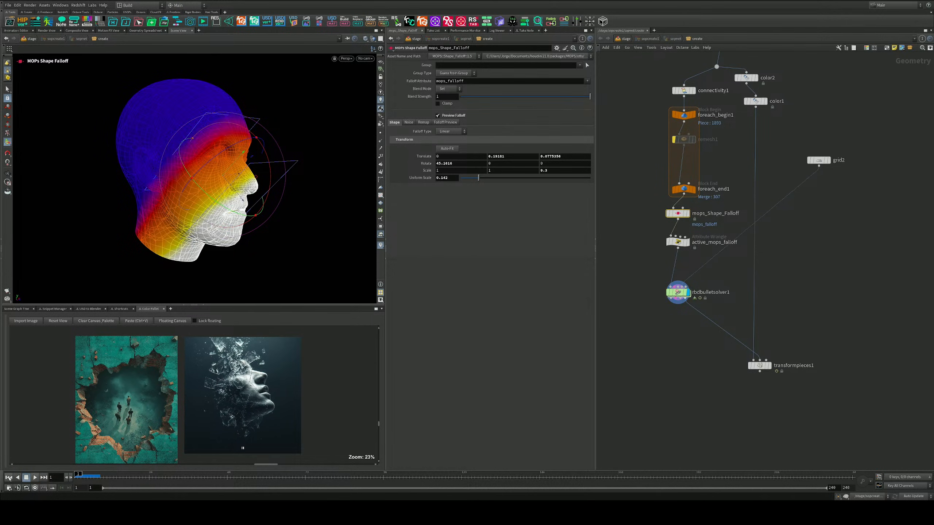
pyautogui.keyDown('alt'); pyautogui.moveTo(285, 190); pyautogui.dragTo(201, 177); pyautogui.keyUp('alt')
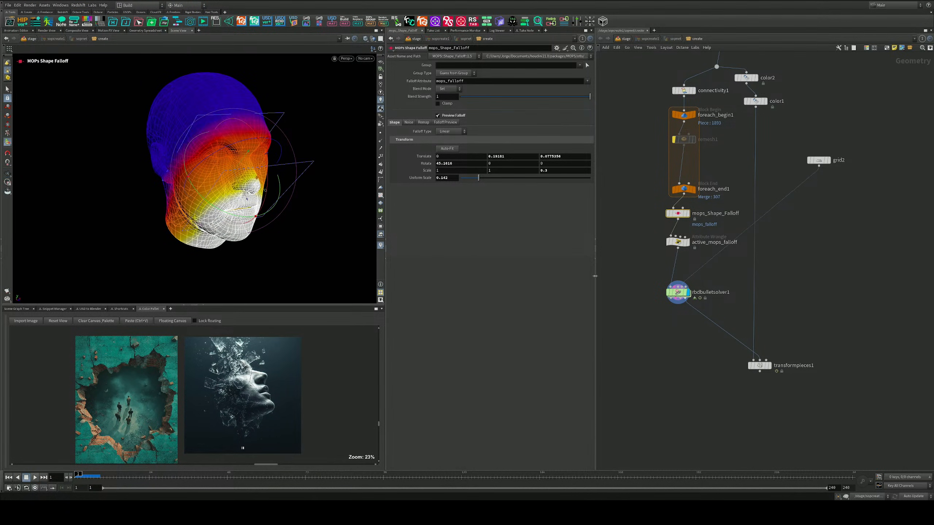
# Delete the secondary fracture nodes grid4, mountain3, scatter3, attribrandomize3, copytopoints3 and booleanfracture3 from the head's For-Each setup
pyautogui.scroll(-1, 704, 261)
pyautogui.moveTo(703, 261); pyautogui.dragTo(753, 375, button='middle')
pyautogui.scroll(-3, 753, 372)
pyautogui.scroll(4, 757, 257)
pyautogui.scroll(-4, 781, 244)
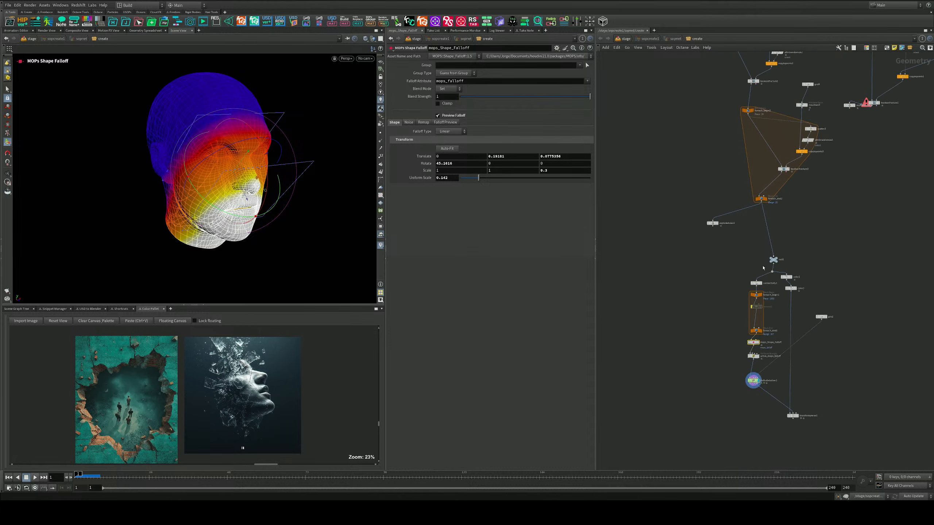
pyautogui.moveTo(664, 261); pyautogui.dragTo(720, 346, button='middle')
pyautogui.scroll(4, 700, 220)
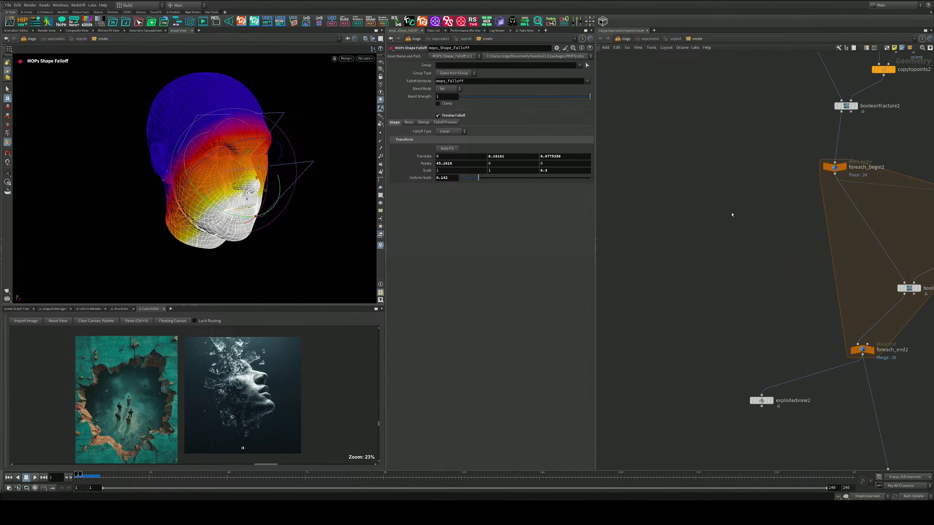
pyautogui.moveTo(752, 214); pyautogui.dragTo(650, 281, button='middle')
pyautogui.scroll(-2, 679, 306)
pyautogui.scroll(2, 693, 306)
pyautogui.scroll(2, 697, 308)
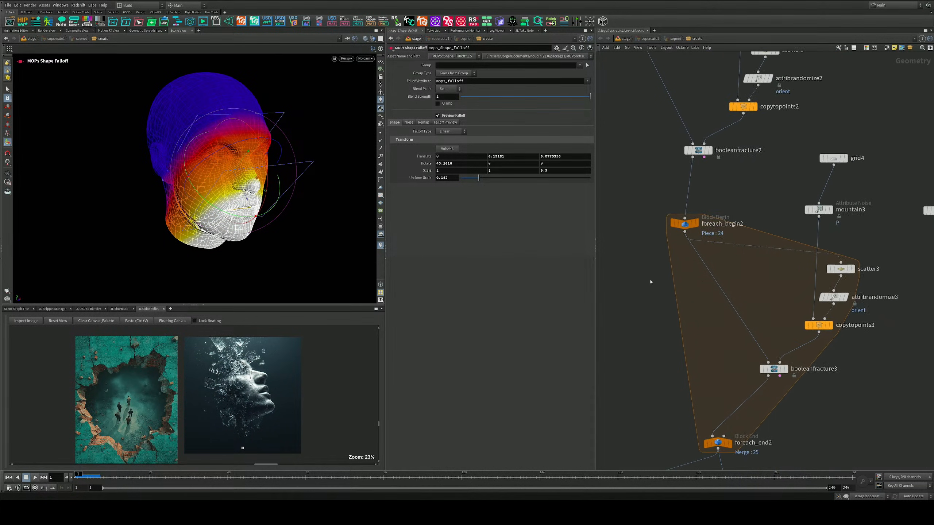
pyautogui.scroll(-3, 681, 287)
pyautogui.moveTo(723, 294); pyautogui.dragTo(691, 292, button='middle')
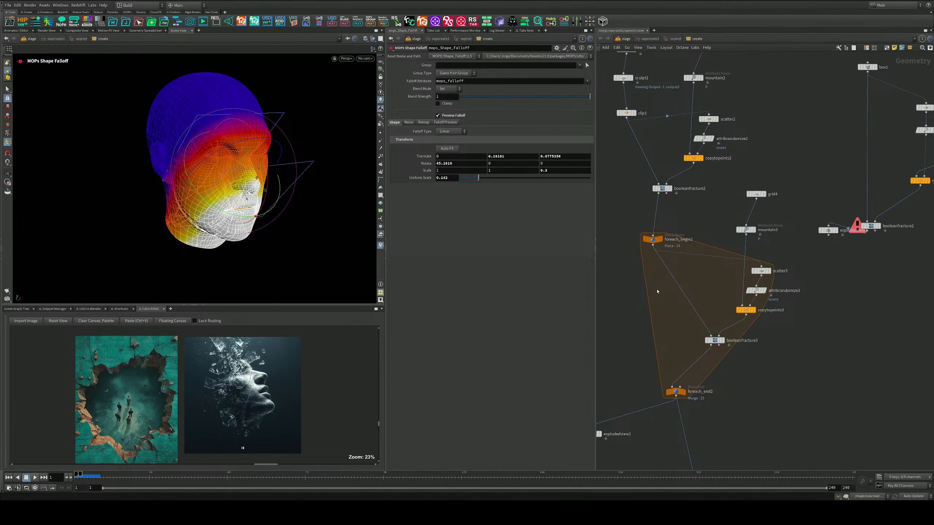
pyautogui.moveTo(801, 177); pyautogui.dragTo(706, 359)
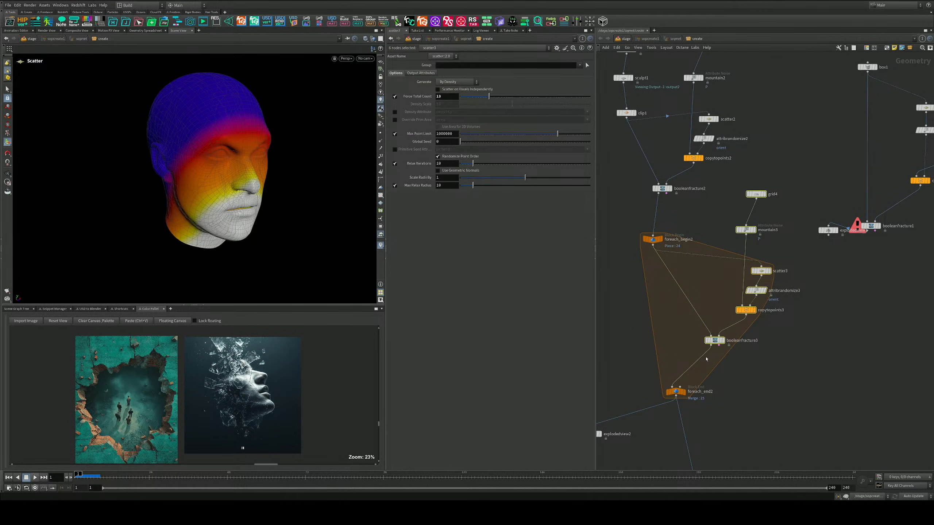
pyautogui.press('Delete')
pyautogui.scroll(2, 733, 318)
pyautogui.moveTo(703, 298); pyautogui.dragTo(781, 229, button='middle')
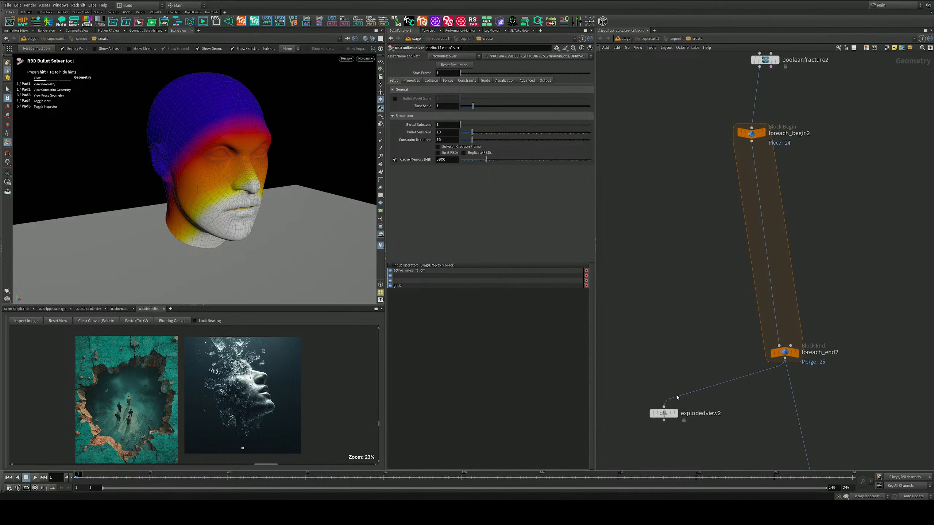
# Display explodedview2 and raise its Uniform Scale slightly to separate the head pieces
pyautogui.click(675, 414)
pyautogui.moveTo(689, 439); pyautogui.dragTo(645, 393)
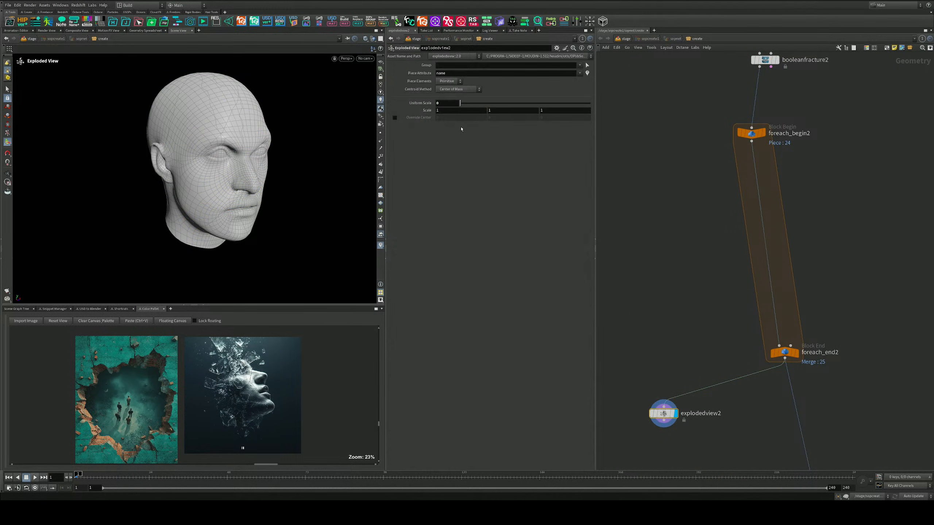
pyautogui.moveTo(461, 103); pyautogui.dragTo(467, 110)
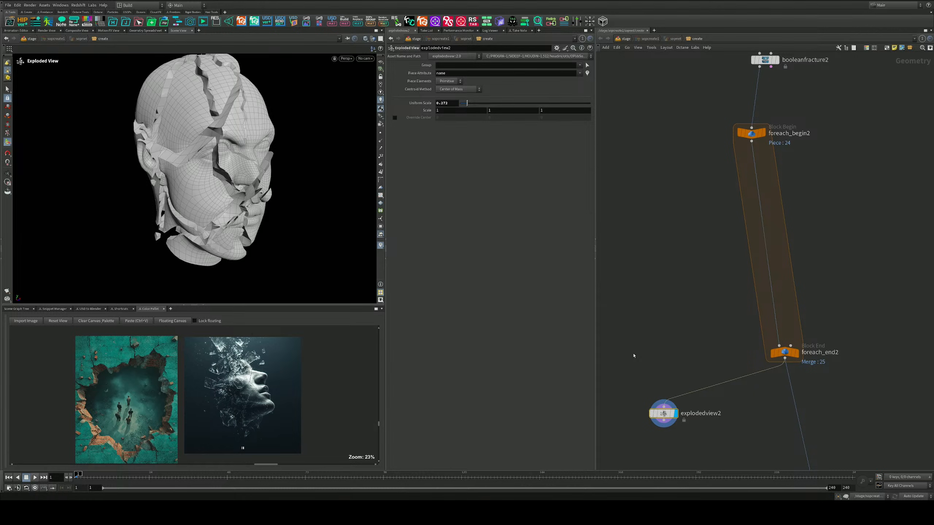
# Add a Voronoi Fracture node inside the For-Each loop, wired between foreach_begin2 and foreach_end2
pyautogui.scroll(-2, 687, 367)
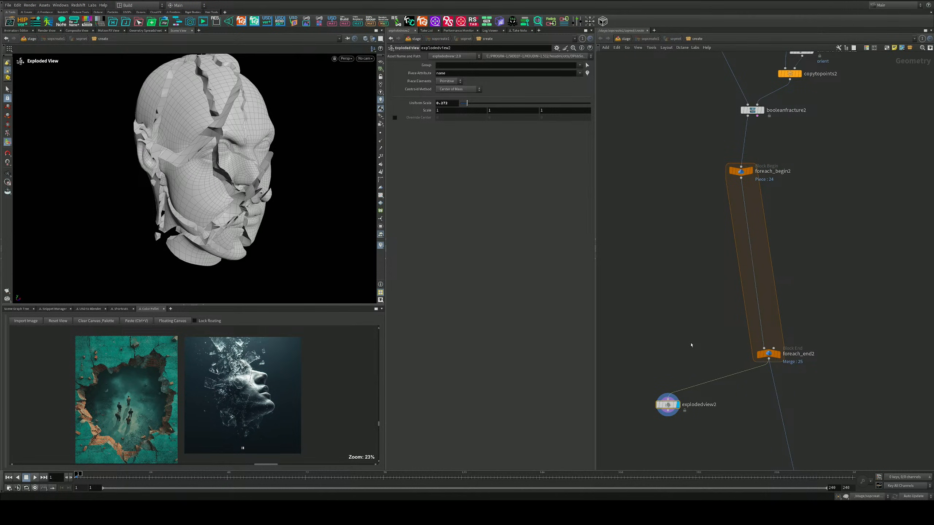
pyautogui.scroll(3, 787, 267)
pyautogui.press('Tab')
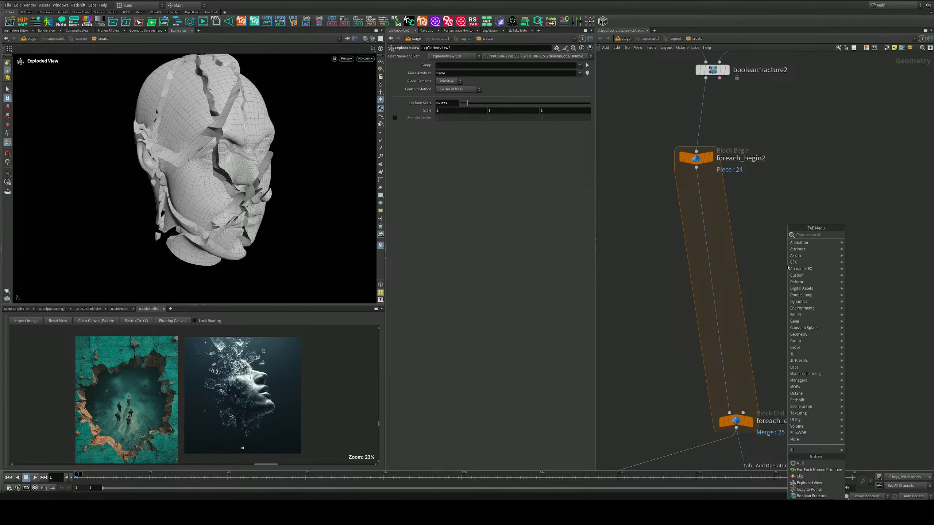
pyautogui.write('voro')
pyautogui.press('Down')
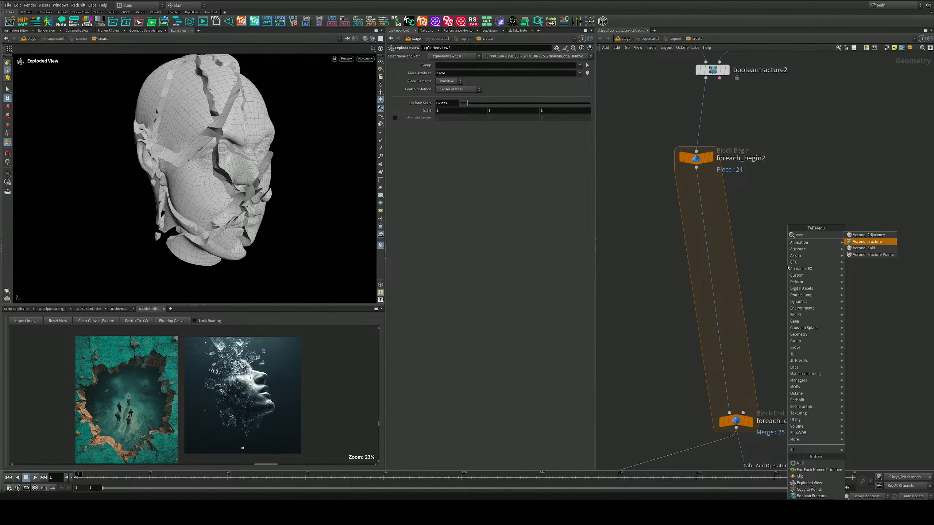
pyautogui.press('Return')
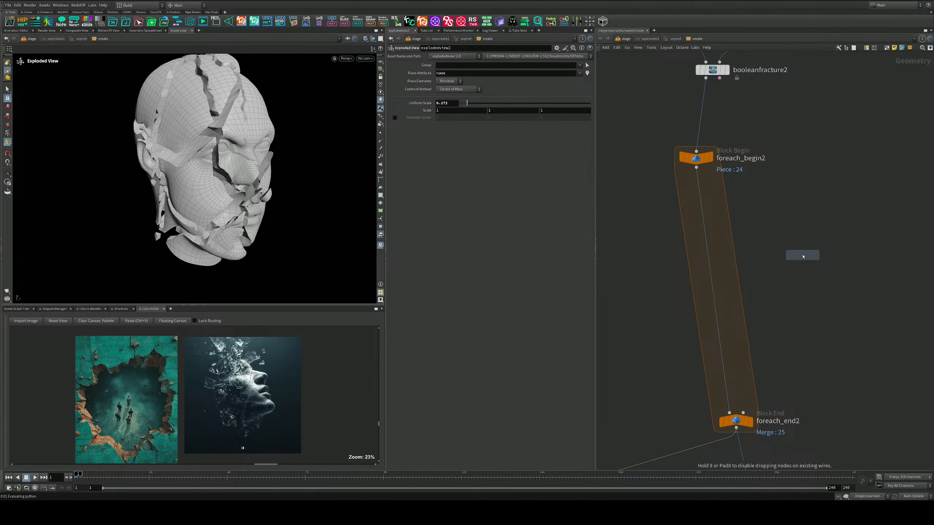
pyautogui.click(802, 255)
pyautogui.moveTo(805, 256); pyautogui.dragTo(713, 273)
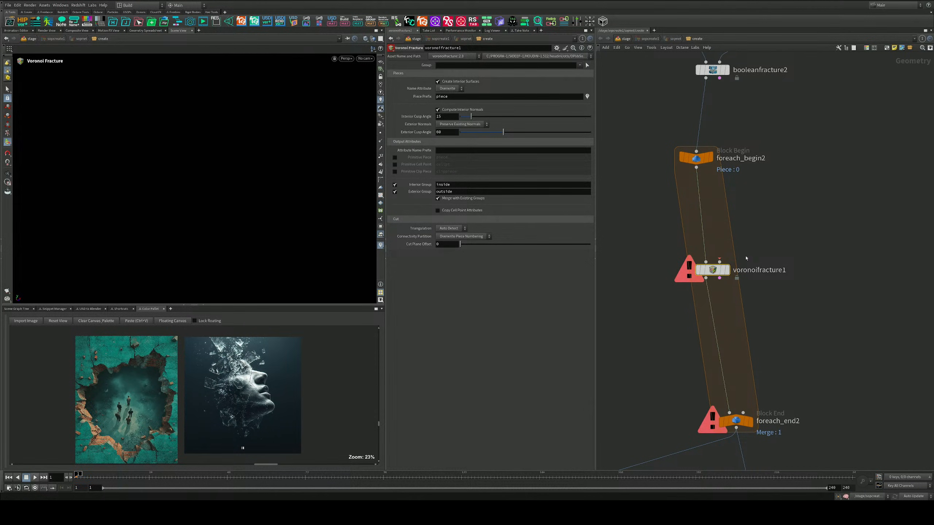
# Add an IsoOffset node above voronoifracture1 and feed it from foreach_begin2
pyautogui.scroll(3, 748, 250)
pyautogui.press('Tab')
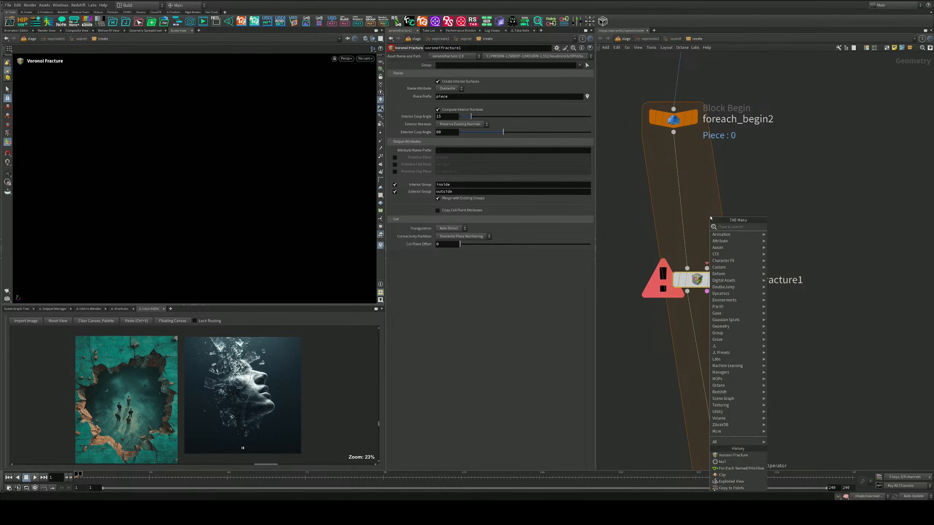
pyautogui.write('scatter')
pyautogui.press('Return')
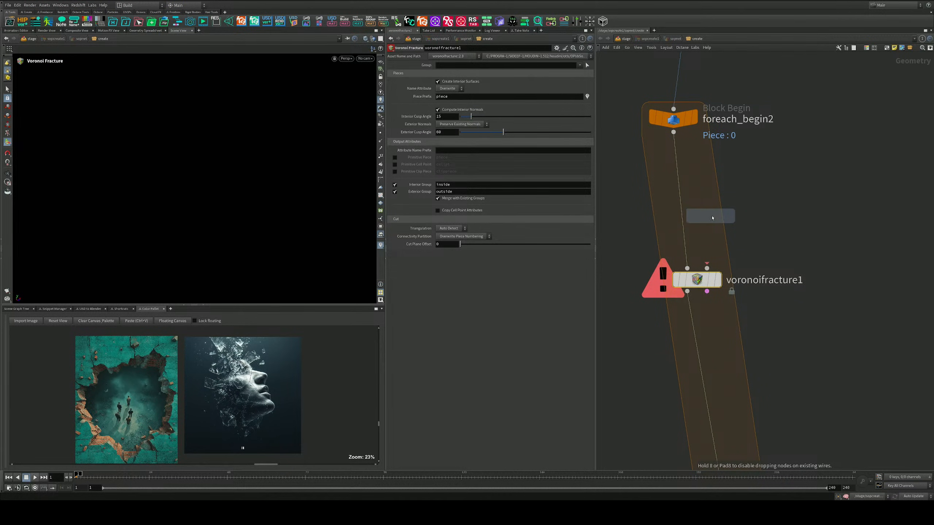
pyautogui.click(713, 206)
pyautogui.moveTo(673, 133); pyautogui.dragTo(723, 193)
# Add a Scatter node below isooffset1 and wire it from isooffset1 into voronoifracture1's second input
pyautogui.press('Tab')
pyautogui.write('a')
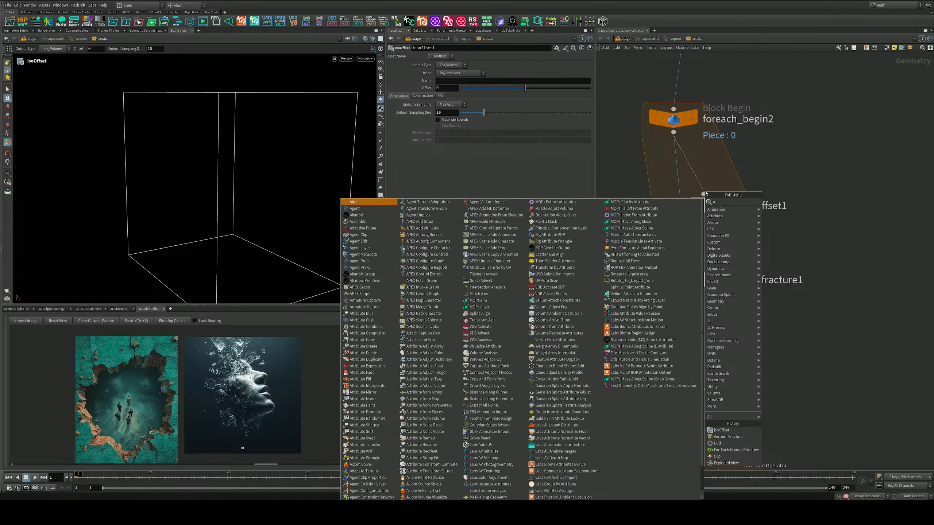
pyautogui.press('BackSpace')
pyautogui.write('sac')
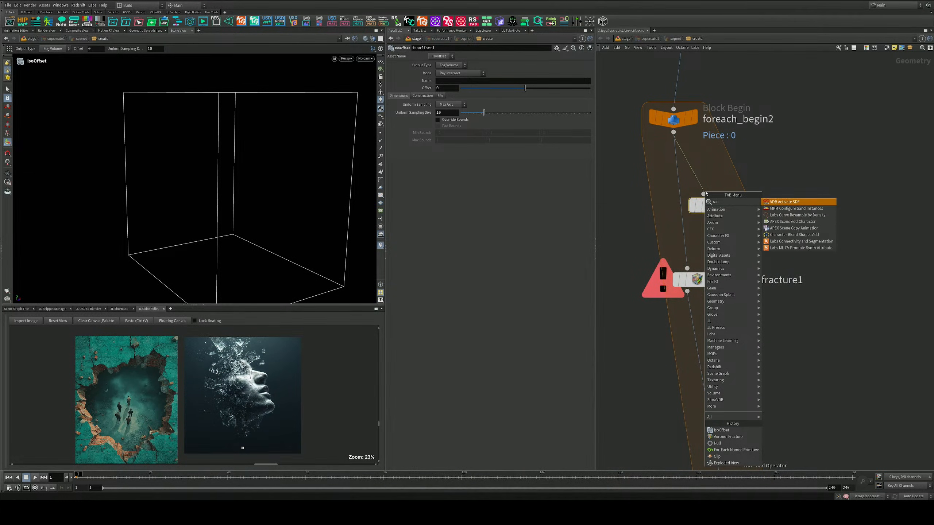
pyautogui.press('BackSpace')
pyautogui.press('BackSpace')
pyautogui.press('BackSpace')
pyautogui.write('sca')
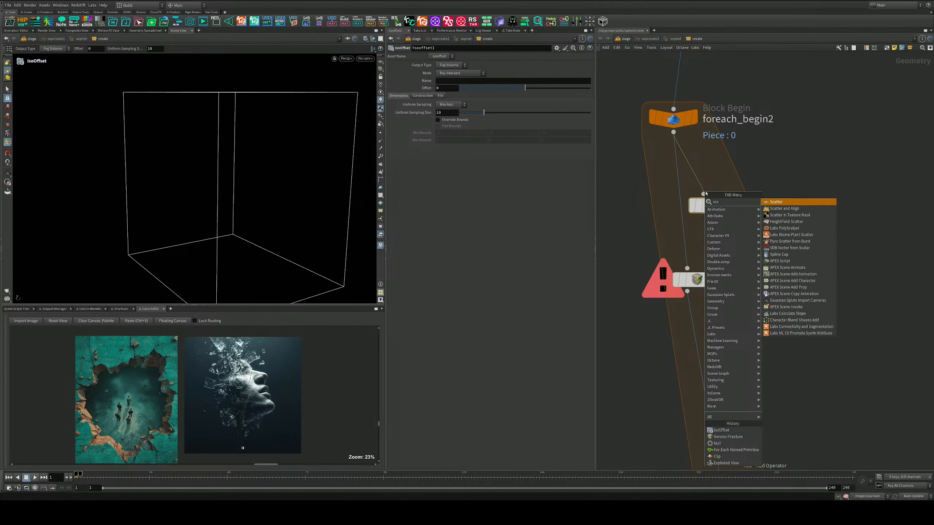
pyautogui.press('Return')
pyautogui.click(711, 233)
pyautogui.click(713, 234)
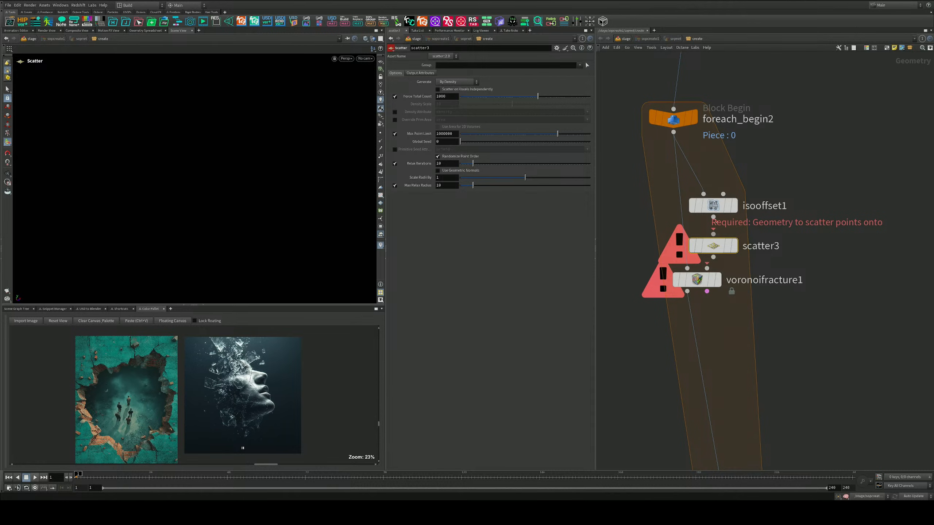
pyautogui.click(713, 234)
pyautogui.click(713, 258)
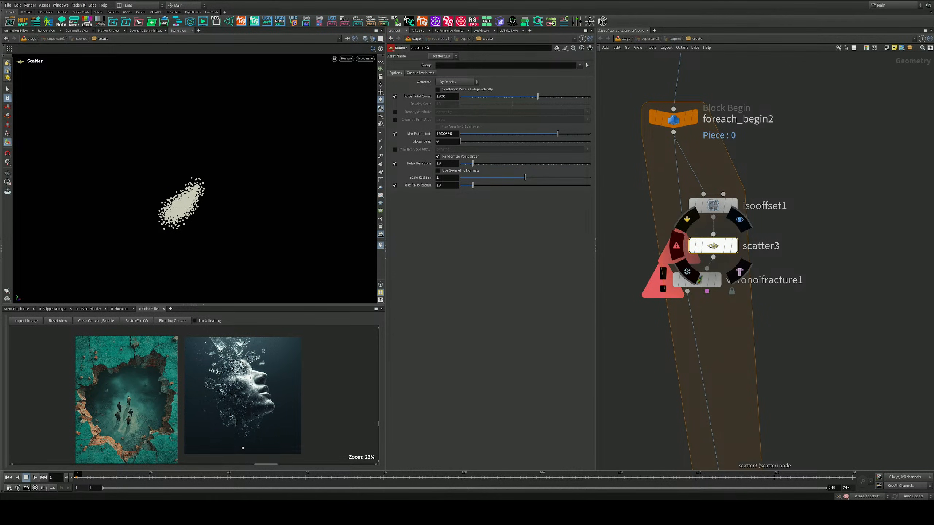
# Set scatter3's Force Total Count to 15 to control how many Voronoi pieces each chunk gets
pyautogui.moveTo(463, 94); pyautogui.dragTo(480, 98)
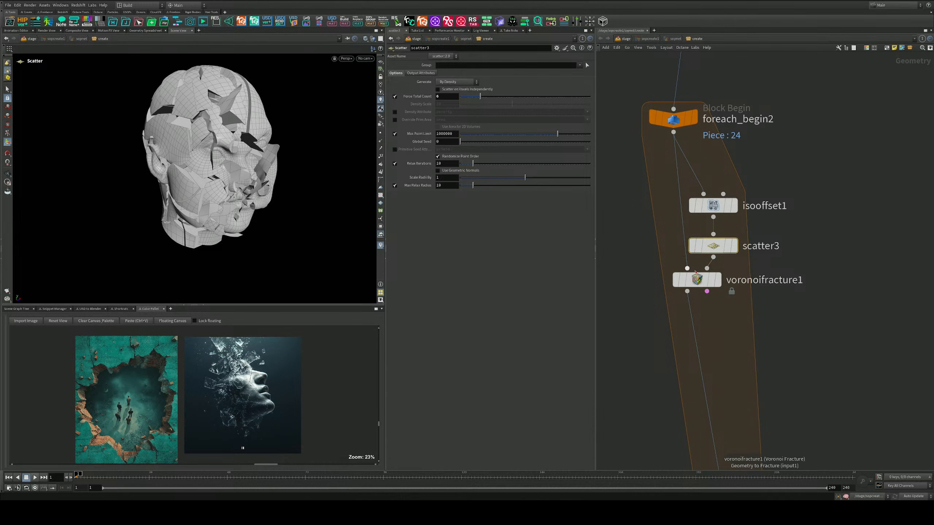
pyautogui.moveTo(736, 325); pyautogui.dragTo(722, 251, button='middle')
pyautogui.keyDown('alt'); pyautogui.moveTo(242, 141); pyautogui.dragTo(293, 127); pyautogui.keyUp('alt')
pyautogui.press('Return')
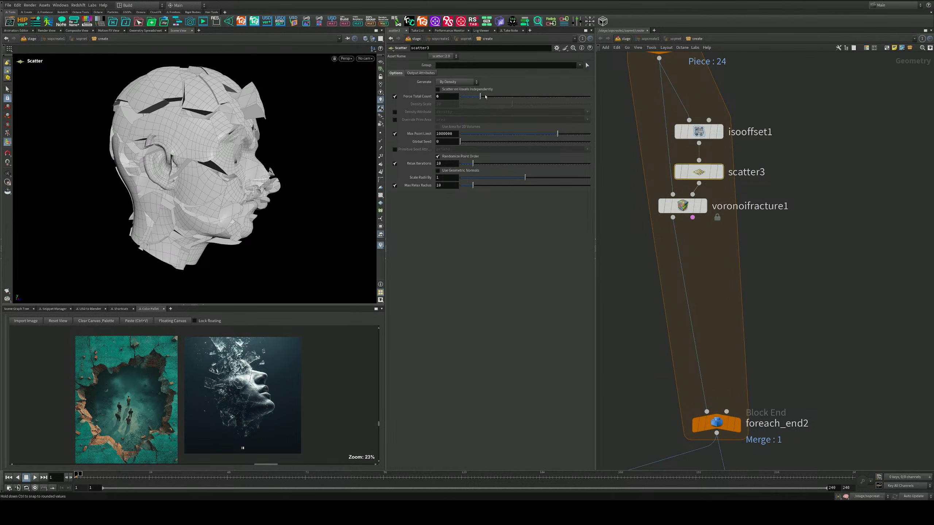
pyautogui.click(485, 97)
pyautogui.moveTo(488, 97); pyautogui.dragTo(492, 99)
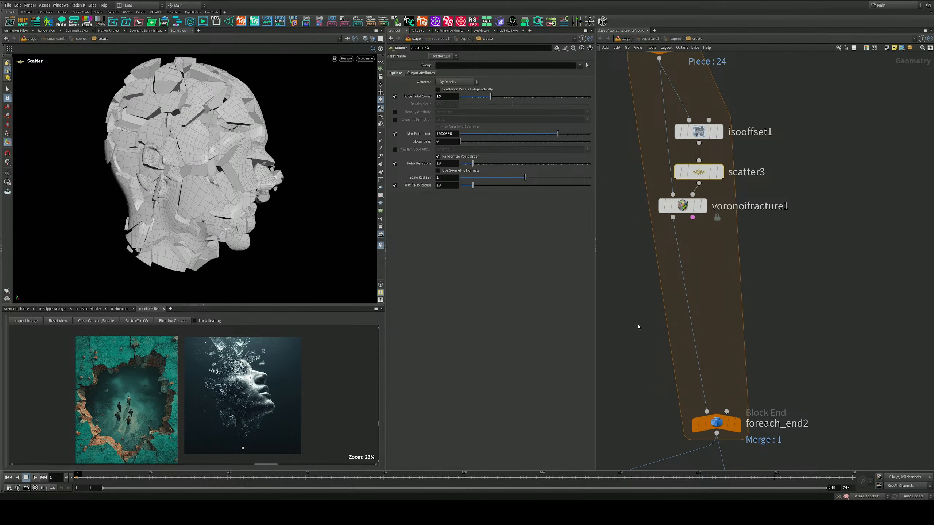
# Display foreach_end2, space voronoifracture1 further below scatter3, and set isooffset1's Uniform Sampling Divs to 50
pyautogui.moveTo(639, 327); pyautogui.dragTo(735, 194, button='middle')
pyautogui.click(832, 293)
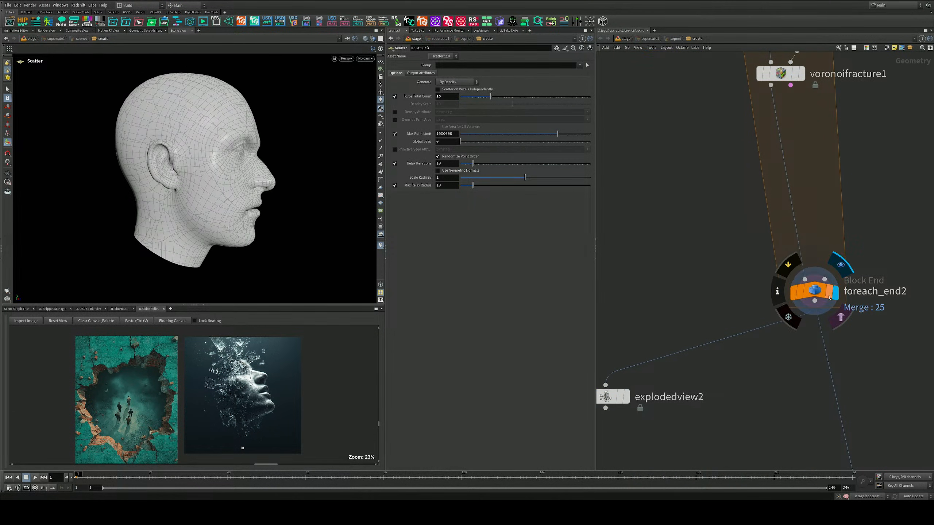
pyautogui.keyDown('alt'); pyautogui.moveTo(302, 211); pyautogui.dragTo(239, 212); pyautogui.keyUp('alt')
pyautogui.moveTo(745, 107); pyautogui.dragTo(700, 252, button='middle')
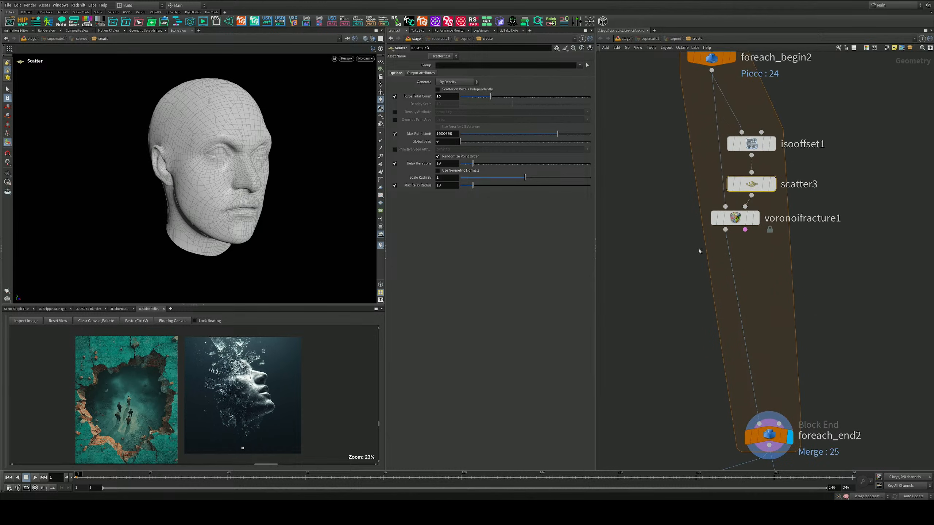
pyautogui.moveTo(736, 218); pyautogui.dragTo(735, 236)
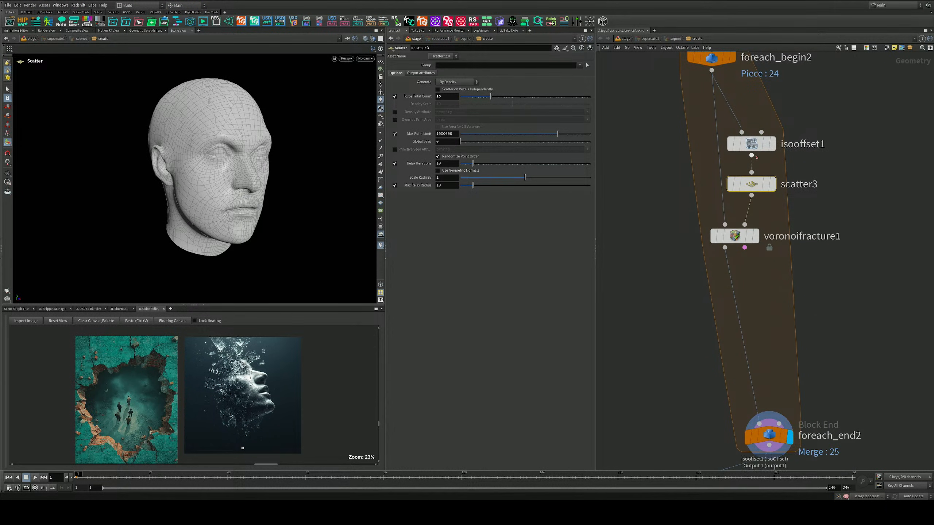
pyautogui.click(753, 148)
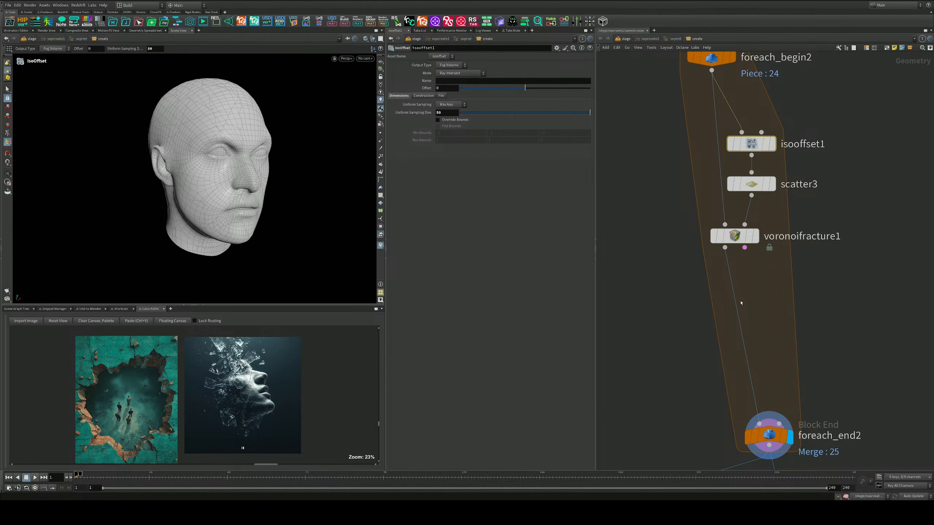
# Display active_mops_falloff and detach connectivity1 and its remesh1 For-Each loop from the chain between null1 and mops_Shape_Falloff
pyautogui.moveTo(781, 316); pyautogui.dragTo(784, 211, button='middle')
pyautogui.moveTo(791, 405); pyautogui.dragTo(750, 186, button='middle')
pyautogui.scroll(-3, 751, 186)
pyautogui.moveTo(752, 420); pyautogui.dragTo(787, 215, button='middle')
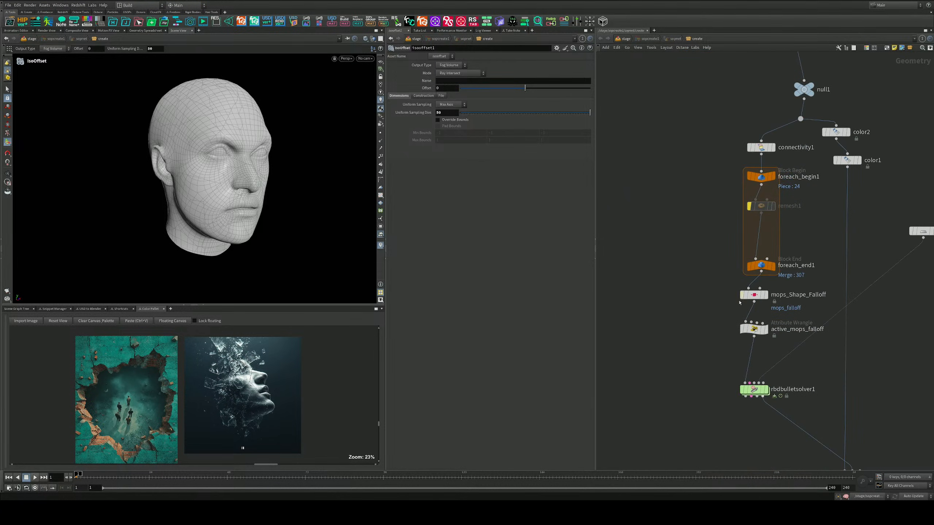
pyautogui.moveTo(767, 336)
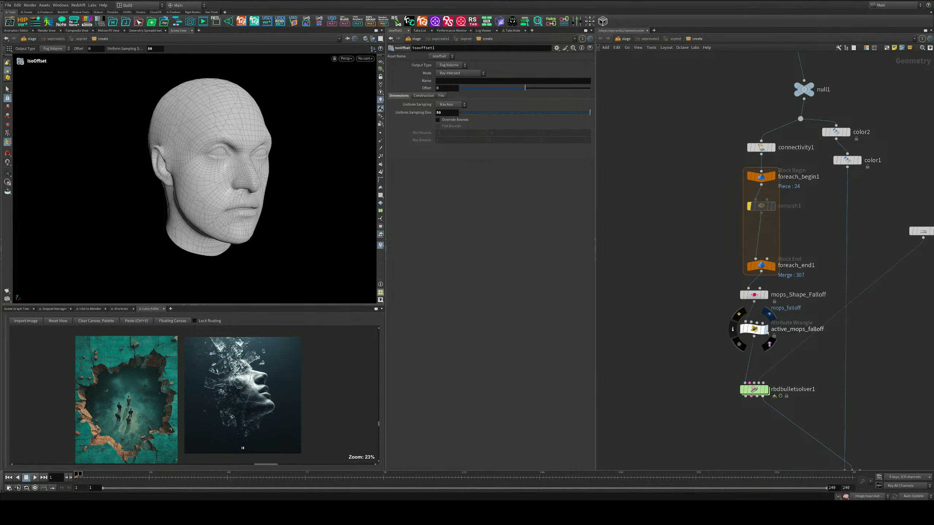
pyautogui.click(769, 314)
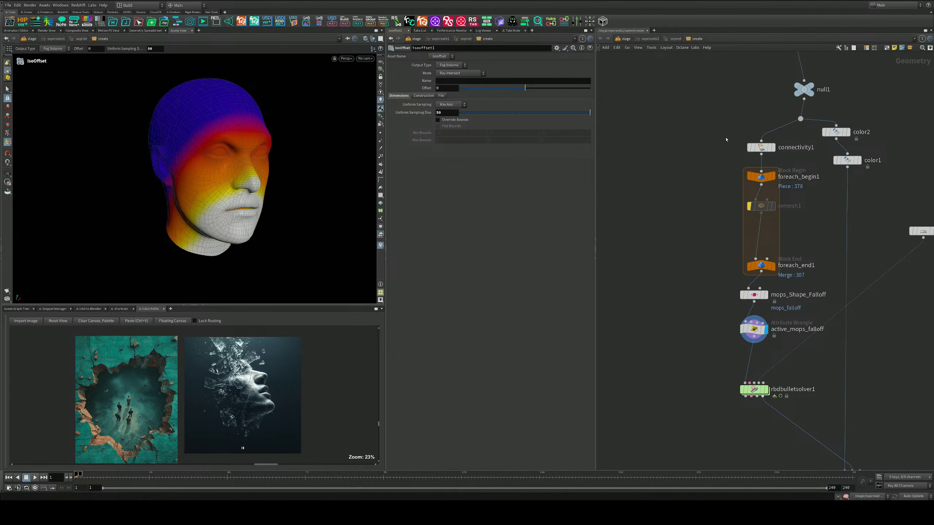
pyautogui.moveTo(727, 140); pyautogui.dragTo(650, 257)
pyautogui.moveTo(684, 320); pyautogui.dragTo(680, 302, button='middle')
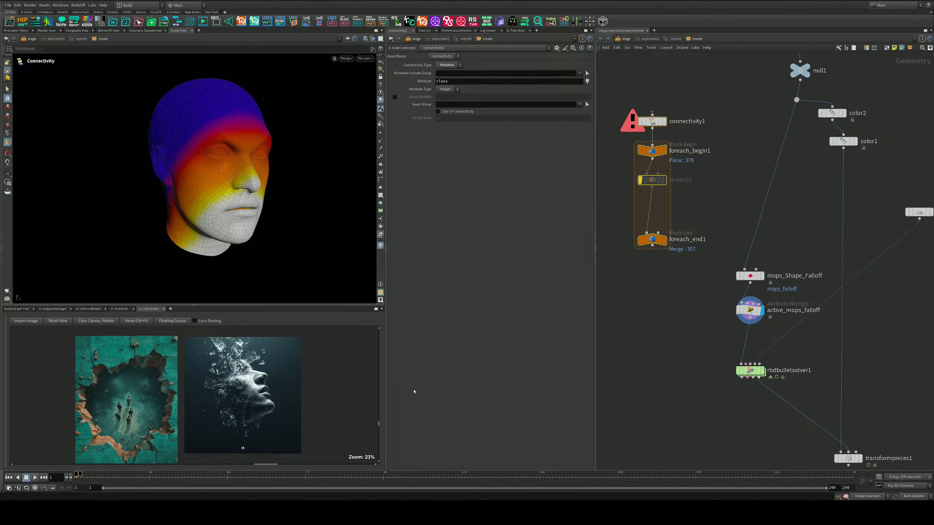
# Display rbdbulletsolver1 and play the simulation while orbiting around the fracturing head
pyautogui.click(762, 370)
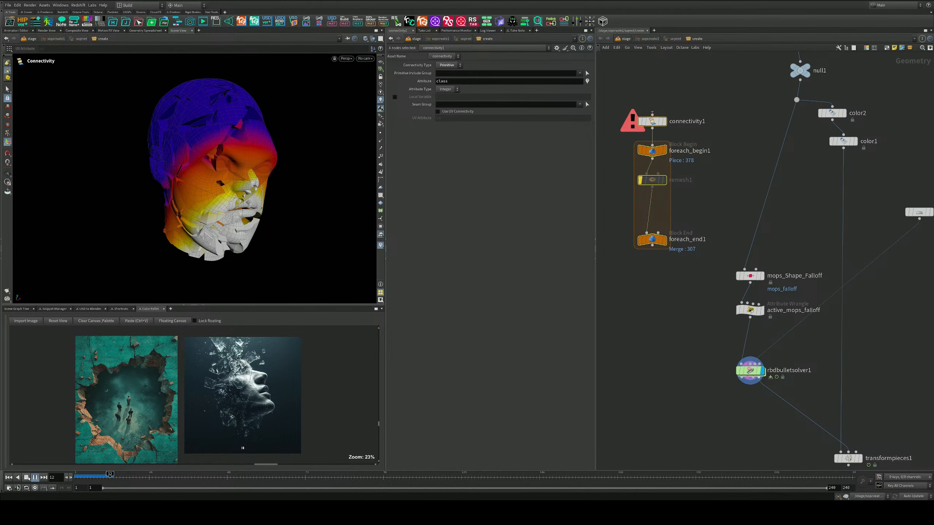
pyautogui.keyDown('alt'); pyautogui.moveTo(208, 177); pyautogui.dragTo(155, 176); pyautogui.keyUp('alt')
pyautogui.keyDown('alt'); pyautogui.moveTo(323, 163); pyautogui.dragTo(394, 164); pyautogui.keyUp('alt')
pyautogui.moveTo(243, 181); pyautogui.dragTo(262, 186)
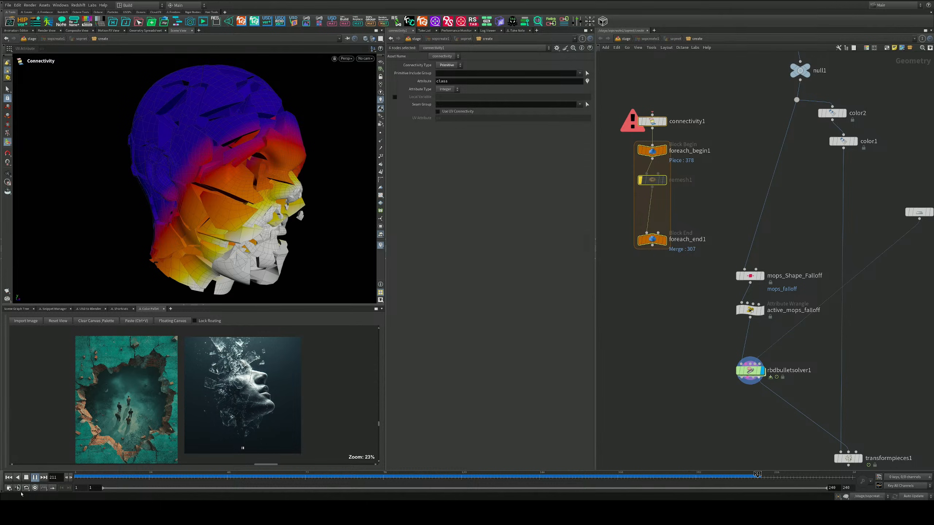
pyautogui.moveTo(253, 249); pyautogui.dragTo(237, 246)
pyautogui.moveTo(237, 246); pyautogui.dragTo(221, 241, button='right')
pyautogui.moveTo(220, 242); pyautogui.dragTo(367, 232)
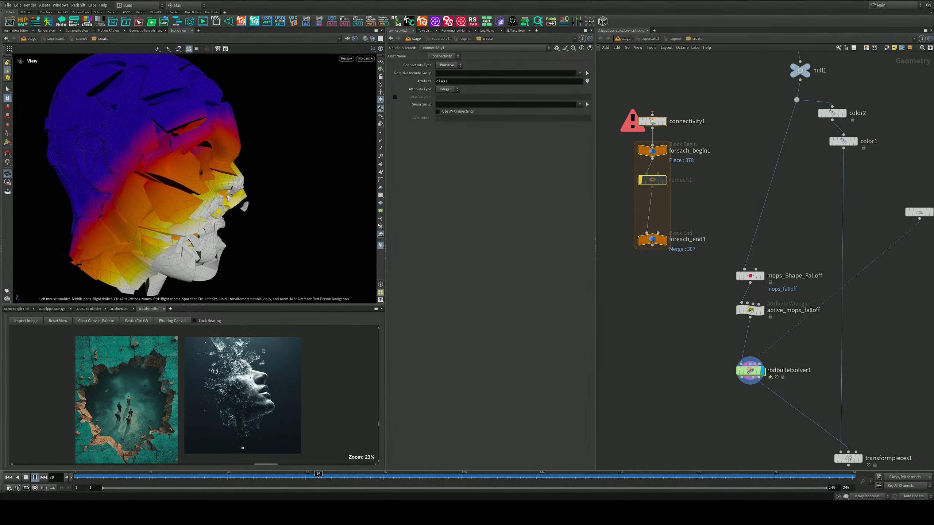
# Move the mops_Shape_Falloff up along its tilted axis during playback to about 0.24 in Y and 0.028 in Z, and check the fracturing head
pyautogui.scroll(-4, 331, 237)
pyautogui.click(746, 278)
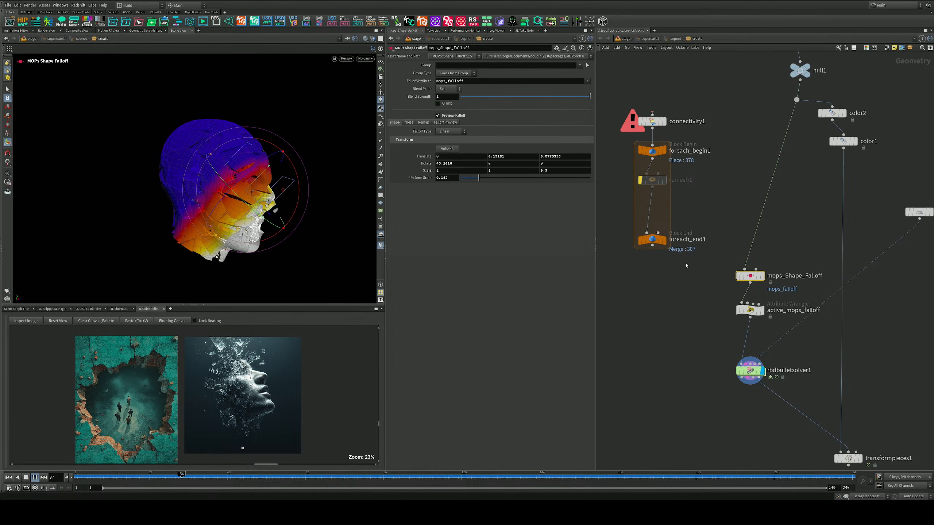
pyautogui.moveTo(250, 197); pyautogui.dragTo(233, 173)
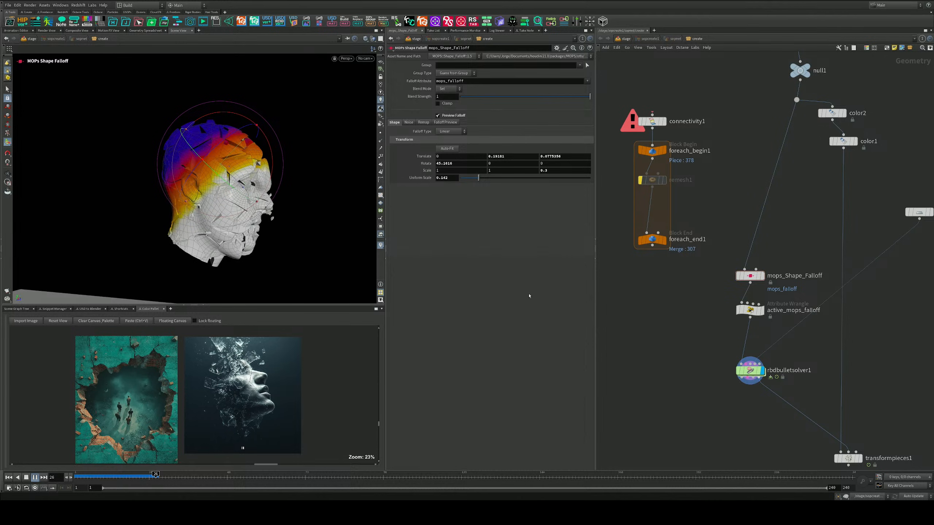
pyautogui.keyDown('alt'); pyautogui.moveTo(285, 216); pyautogui.dragTo(185, 206); pyautogui.keyUp('alt')
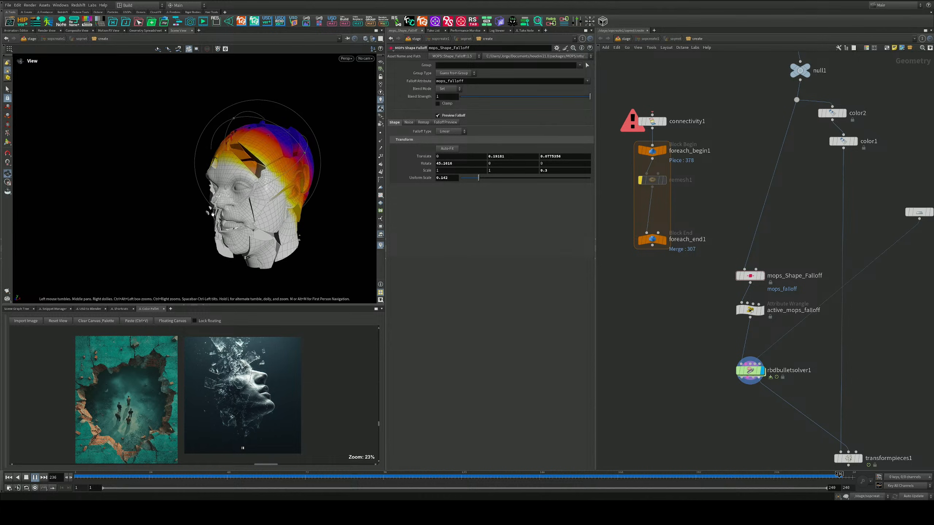
pyautogui.keyDown('alt'); pyautogui.moveTo(186, 206); pyautogui.dragTo(200, 210, button='right'); pyautogui.keyUp('alt')
pyautogui.keyDown('alt'); pyautogui.moveTo(200, 211); pyautogui.dragTo(342, 207); pyautogui.keyUp('alt')
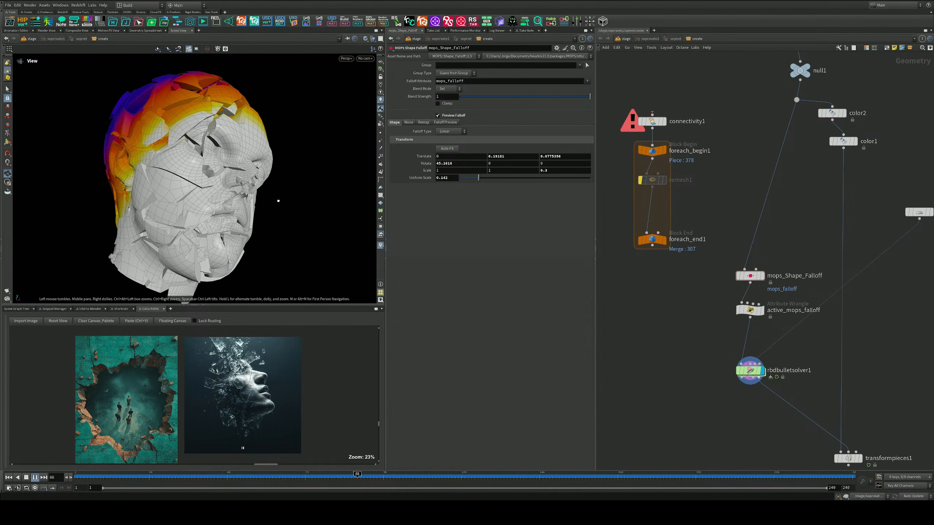
pyautogui.keyDown('alt'); pyautogui.moveTo(278, 201); pyautogui.dragTo(273, 225); pyautogui.keyUp('alt')
pyautogui.press('Return')
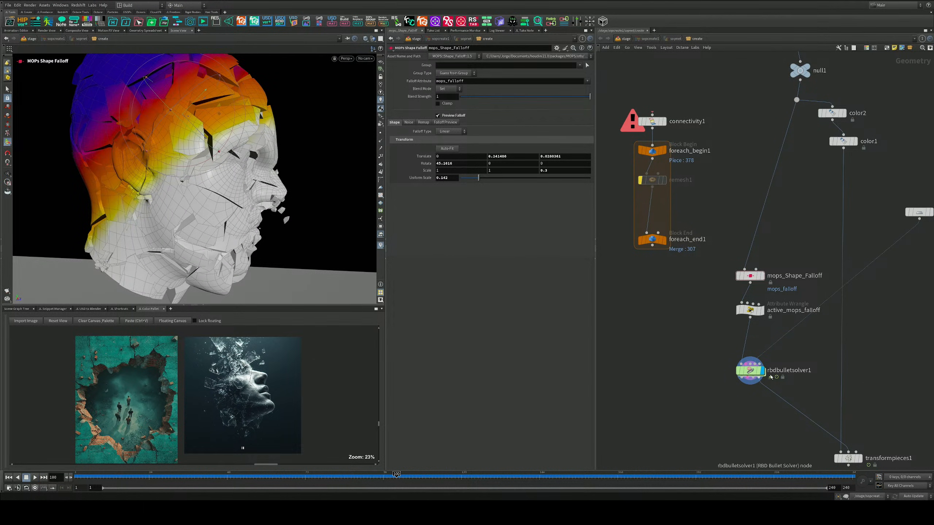
# Detach the foreach_begin2 to foreach_end2 Voronoi loop from the chain so booleanfracture2 feeds explodedview2 and null1 directly
pyautogui.moveTo(779, 367); pyautogui.dragTo(756, 419, button='middle')
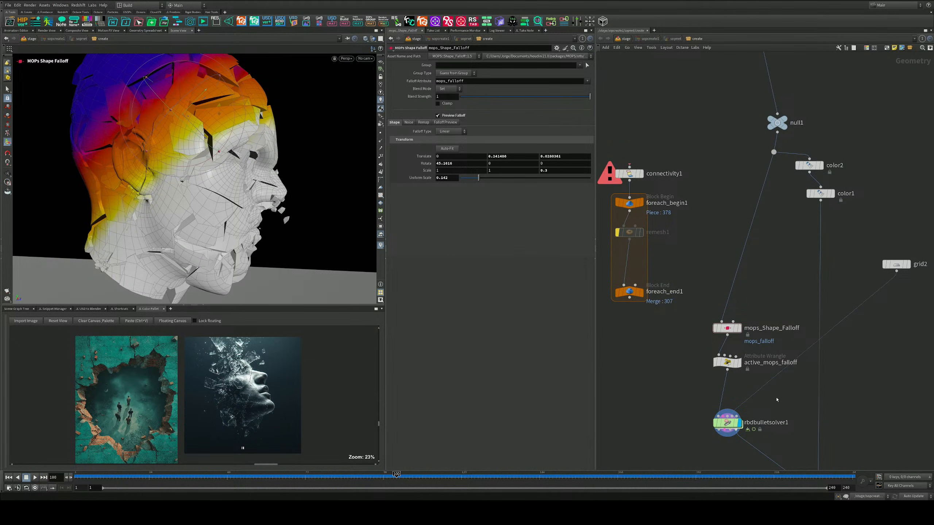
pyautogui.keyDown('alt'); pyautogui.moveTo(258, 199); pyautogui.dragTo(225, 217); pyautogui.keyUp('alt')
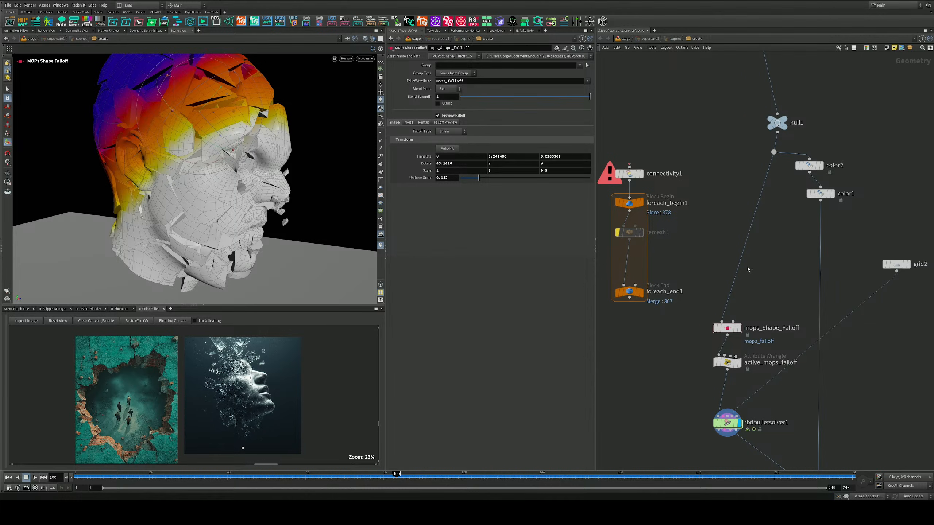
pyautogui.moveTo(730, 233); pyautogui.dragTo(715, 334, button='middle')
pyautogui.moveTo(703, 269); pyautogui.dragTo(699, 436, button='middle')
pyautogui.scroll(-3, 782, 253)
pyautogui.moveTo(782, 253); pyautogui.dragTo(758, 337, button='middle')
pyautogui.moveTo(674, 152); pyautogui.dragTo(626, 280)
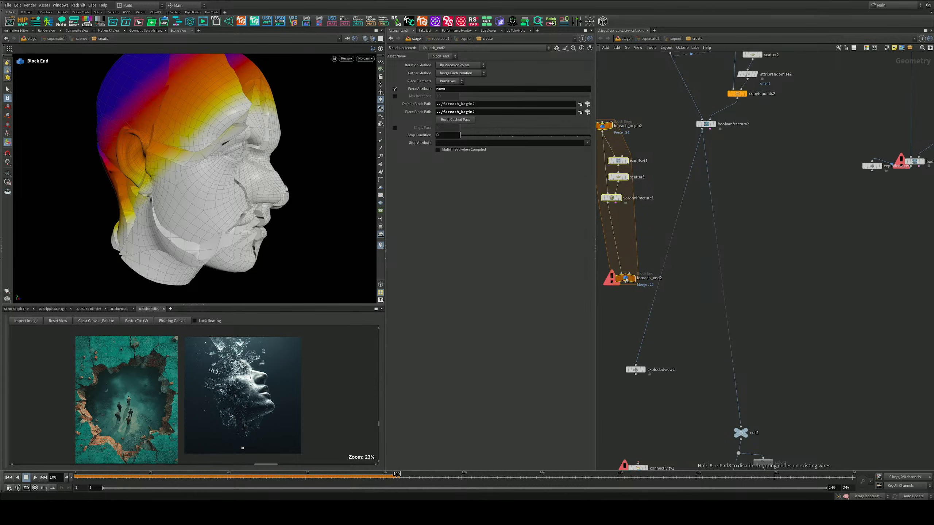
pyautogui.moveTo(682, 340); pyautogui.dragTo(684, 270, button='middle')
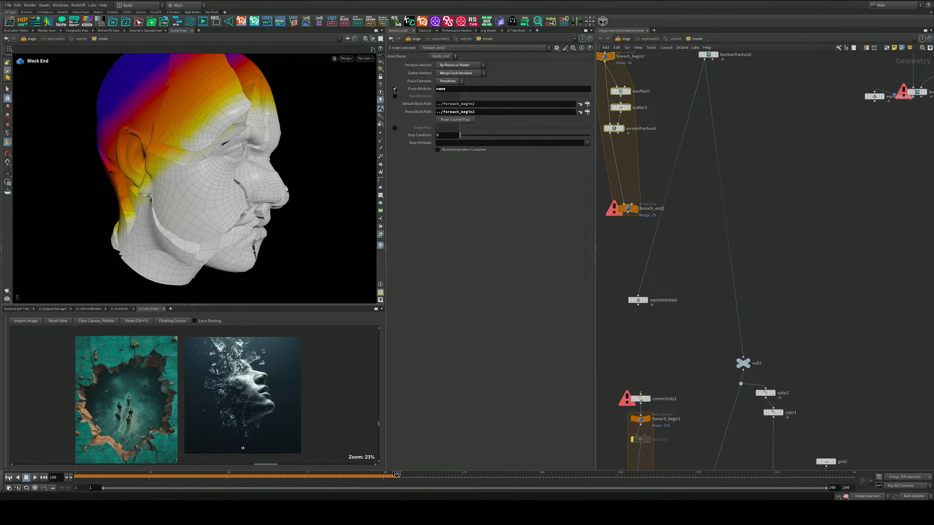
# Play the simulation from the first frame, stop it, and check the remaining head pieces
pyautogui.click(9, 478)
pyautogui.click(34, 478)
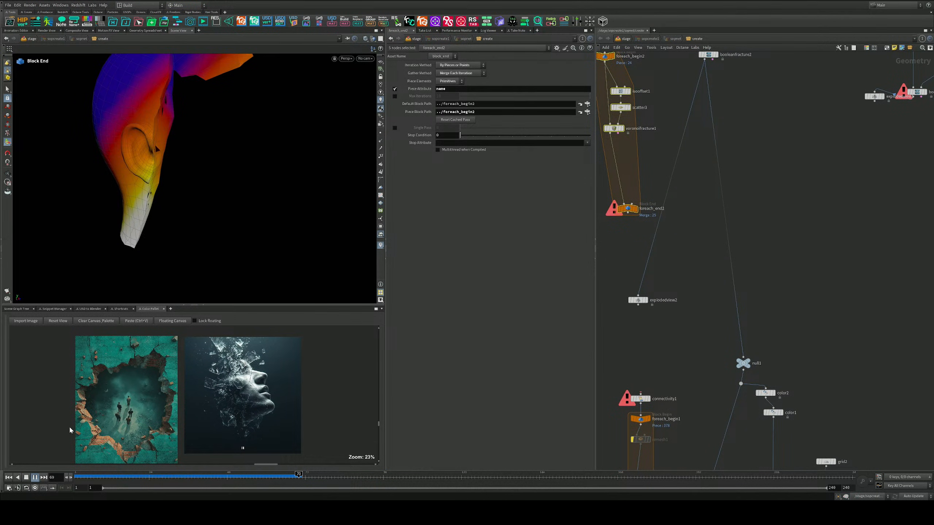
pyautogui.click(27, 477)
pyautogui.scroll(-4, 215, 212)
pyautogui.moveTo(215, 212)
pyautogui.keyDown('alt'); pyautogui.mouseDown()
pyautogui.moveTo(184, 203)
pyautogui.moveTo(206, 202)
pyautogui.mouseUp(); pyautogui.keyUp('alt')
# Rewind to the first frame, raise the Force Total Count of scatter2 to 103, and interrupt the cooking
pyautogui.moveTo(772, 85); pyautogui.dragTo(736, 326, button='middle')
pyautogui.scroll(5, 742, 233)
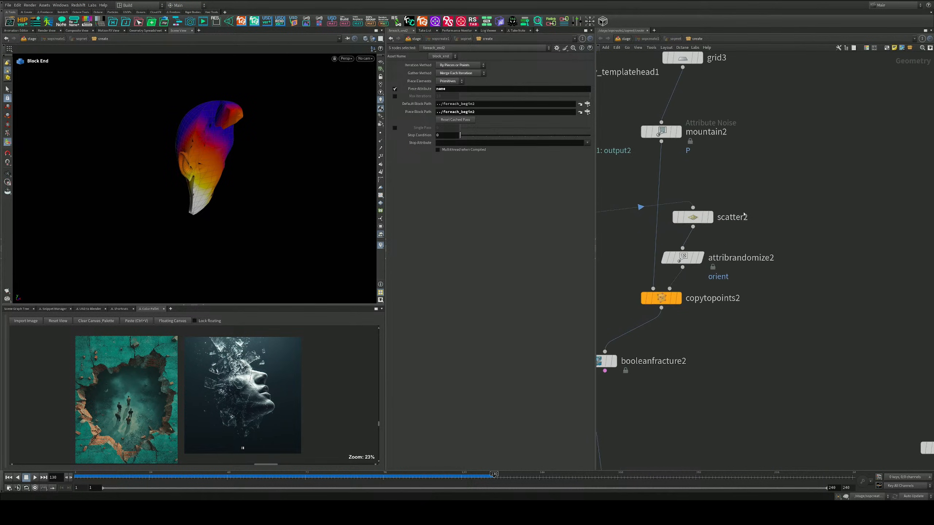
pyautogui.click(693, 218)
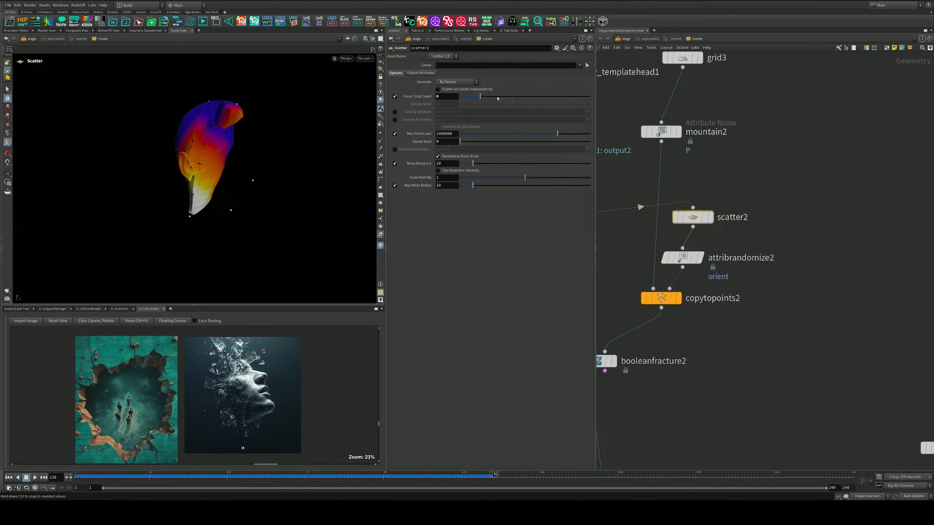
pyautogui.click(8, 478)
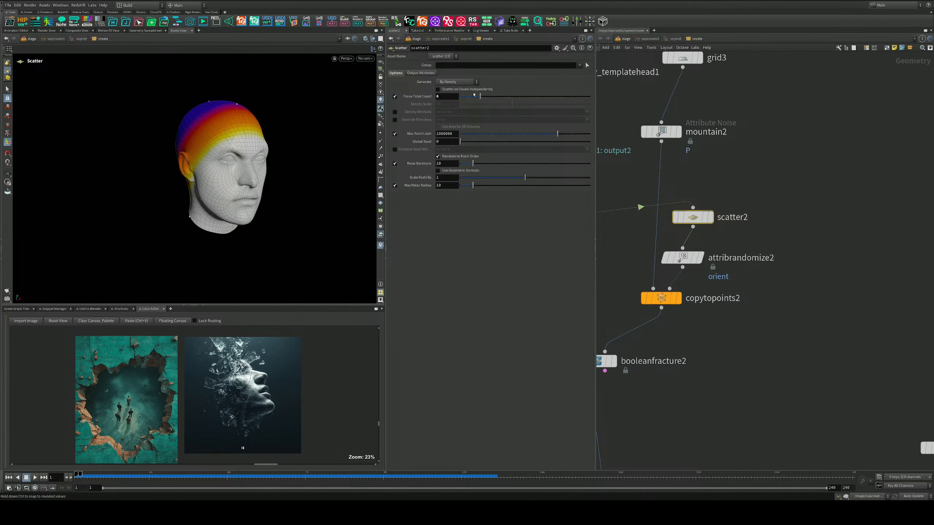
pyautogui.moveTo(480, 97); pyautogui.dragTo(513, 97)
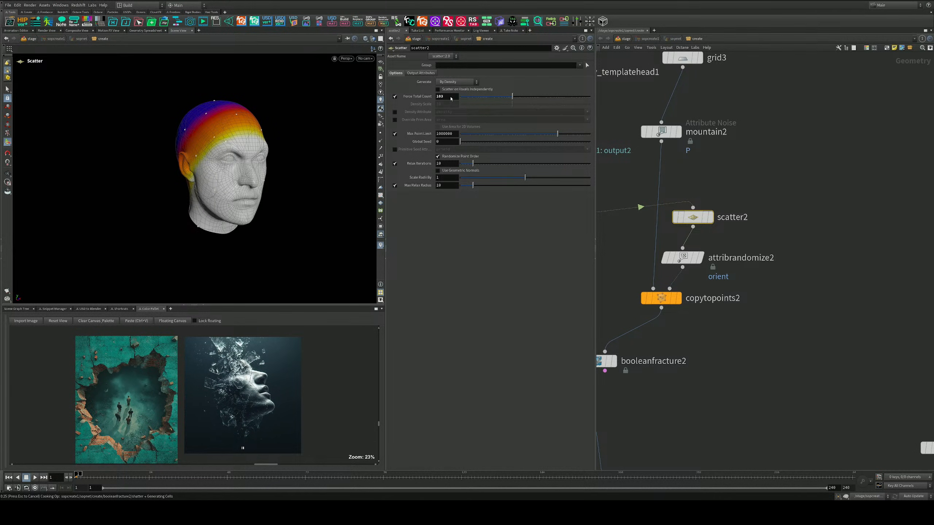
pyautogui.press('Escape')
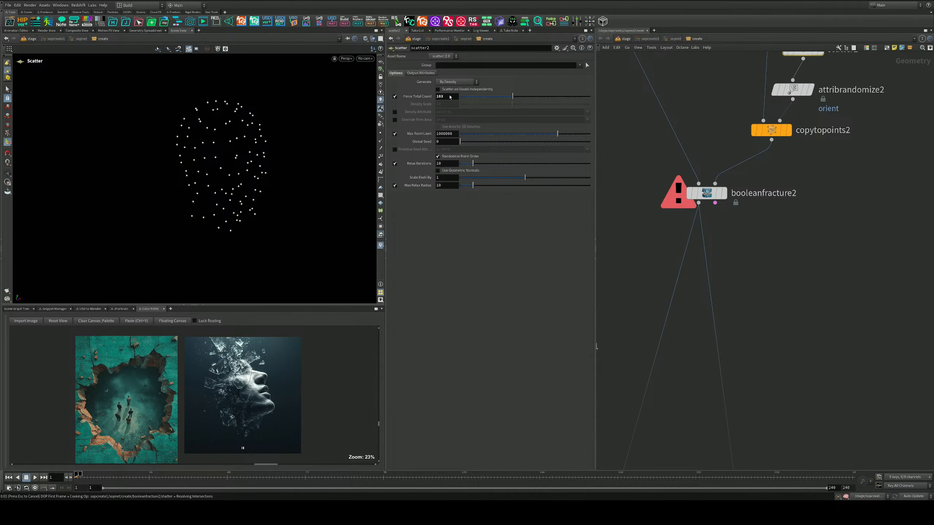
pyautogui.press('Escape')
# Set the Force Total Count of scatter2 to 50
pyautogui.click(450, 97)
pyautogui.press('BackSpace')
pyautogui.write('5')
pyautogui.press('Return')
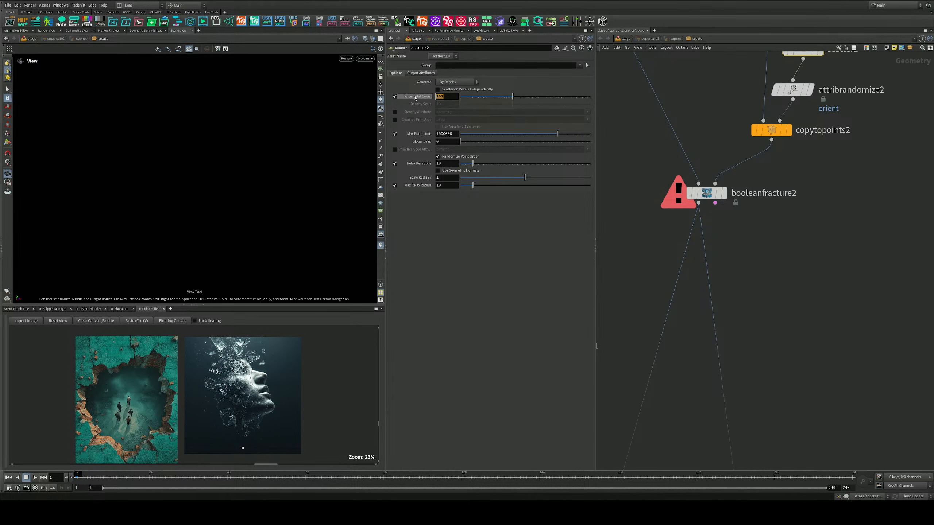
pyautogui.write('50')
pyautogui.press('Return')
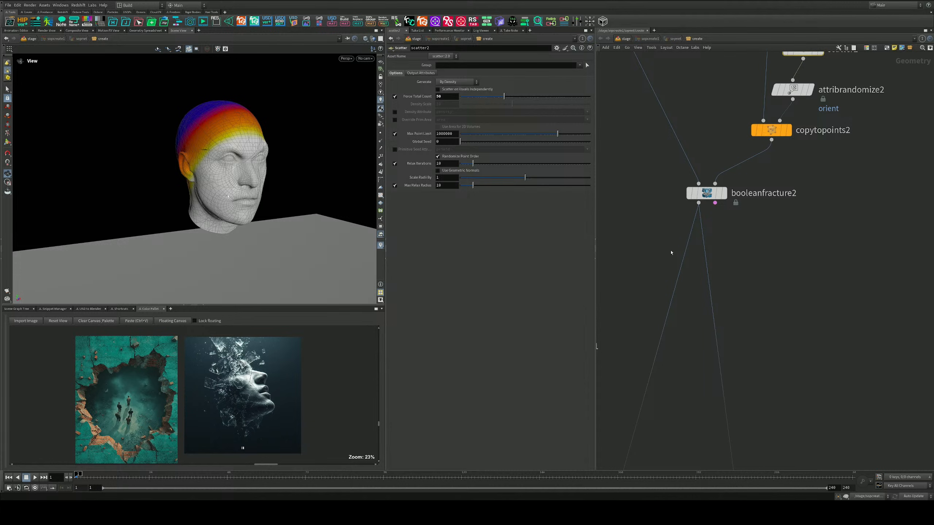
# Play the rbdbulletsolver1 simulation from the first frame with the new cutter count and stop it after a few frames
pyautogui.scroll(-5, 673, 252)
pyautogui.moveTo(728, 279); pyautogui.dragTo(873, 313, button='middle')
pyautogui.moveTo(826, 415); pyautogui.dragTo(780, 296, button='middle')
pyautogui.scroll(4, 780, 297)
pyautogui.moveTo(761, 332); pyautogui.dragTo(722, 211, button='middle')
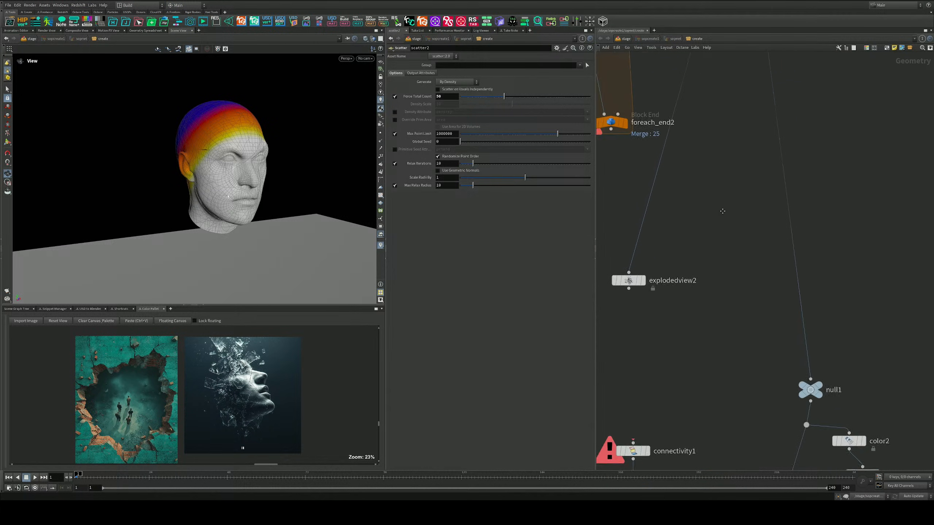
pyautogui.scroll(-4, 721, 211)
pyautogui.moveTo(784, 380); pyautogui.dragTo(752, 222, button='middle')
pyautogui.scroll(3, 731, 292)
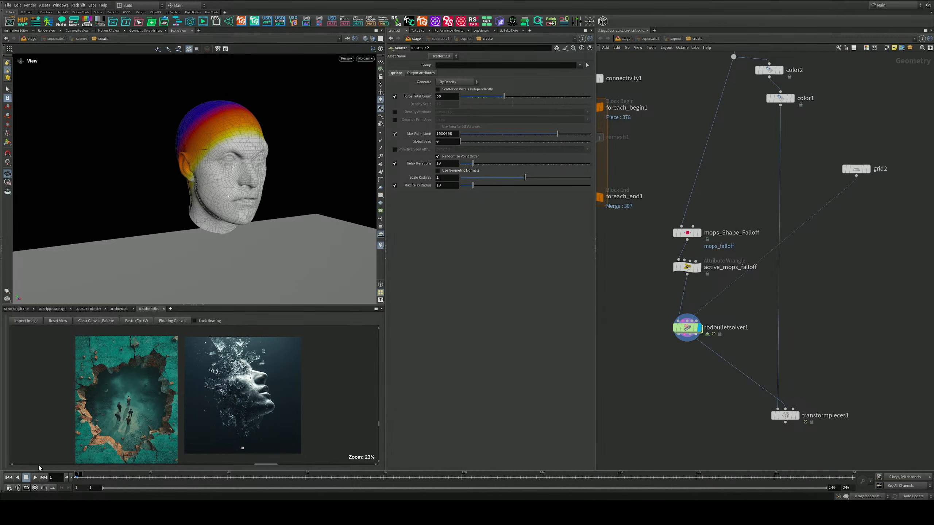
pyautogui.click(35, 478)
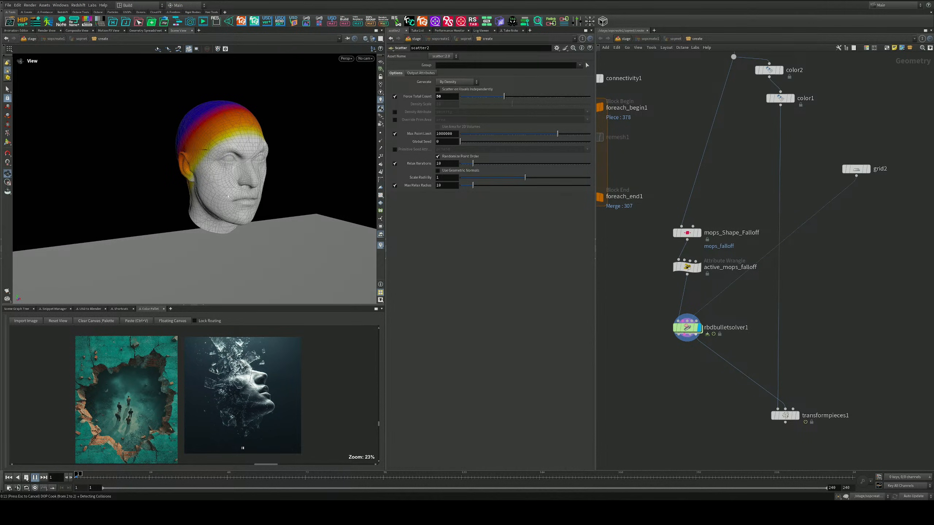
pyautogui.click(27, 478)
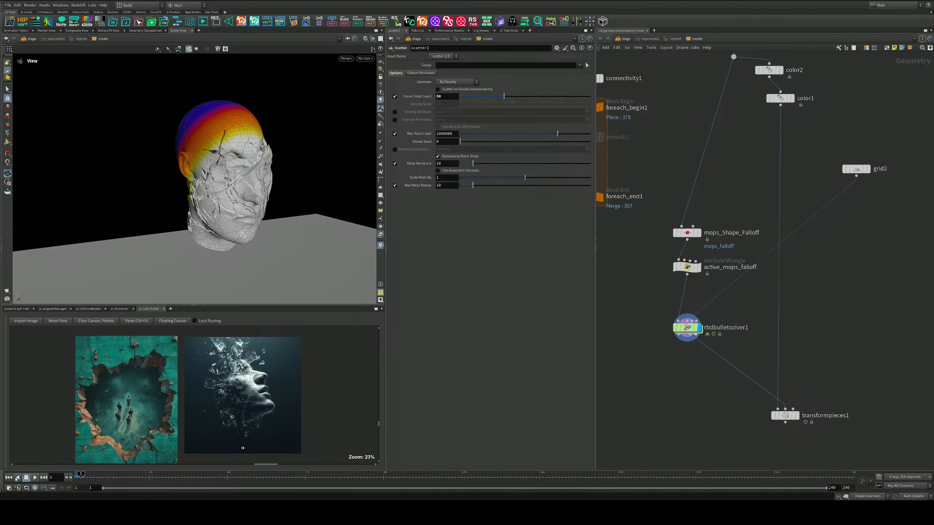
# Examine the cracks on the head from close up and from the side, scrubbing back to frame 2
pyautogui.moveTo(223, 247); pyautogui.dragTo(265, 218)
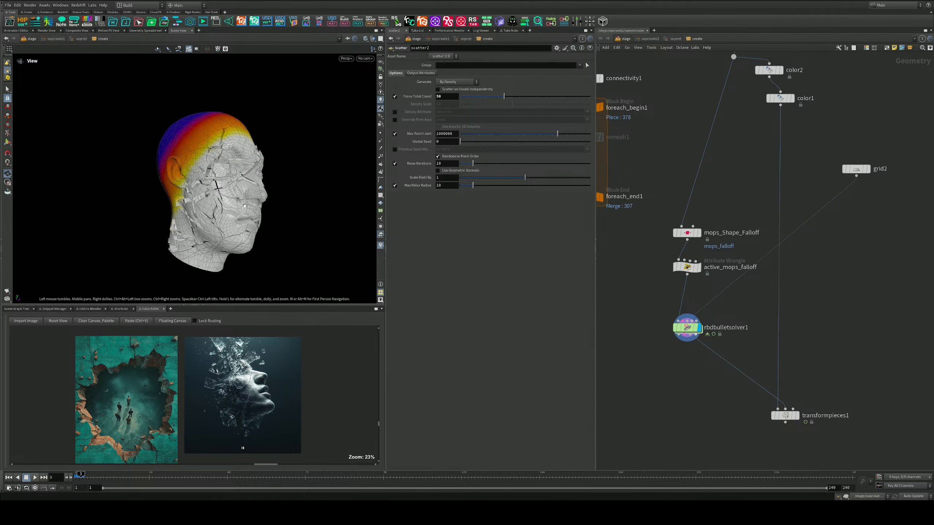
pyautogui.moveTo(265, 217); pyautogui.dragTo(307, 206, button='right')
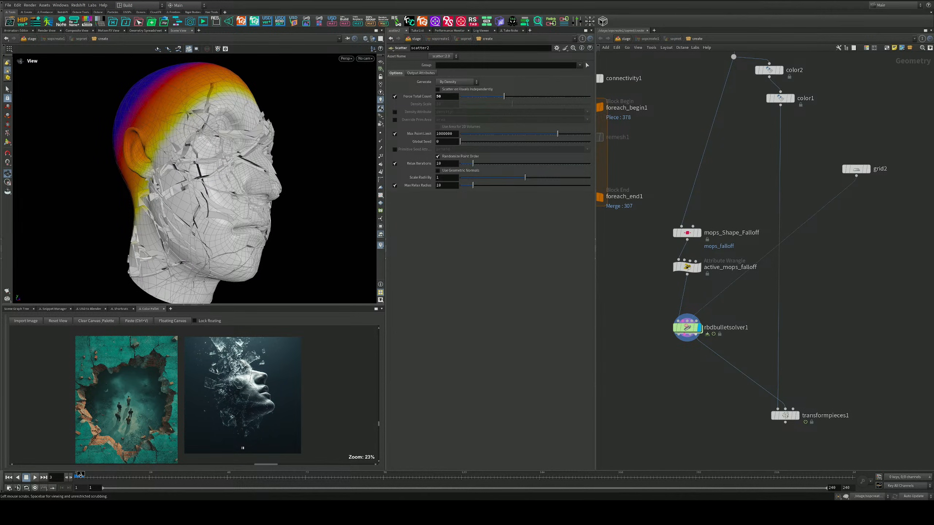
pyautogui.moveTo(81, 475); pyautogui.dragTo(78, 475)
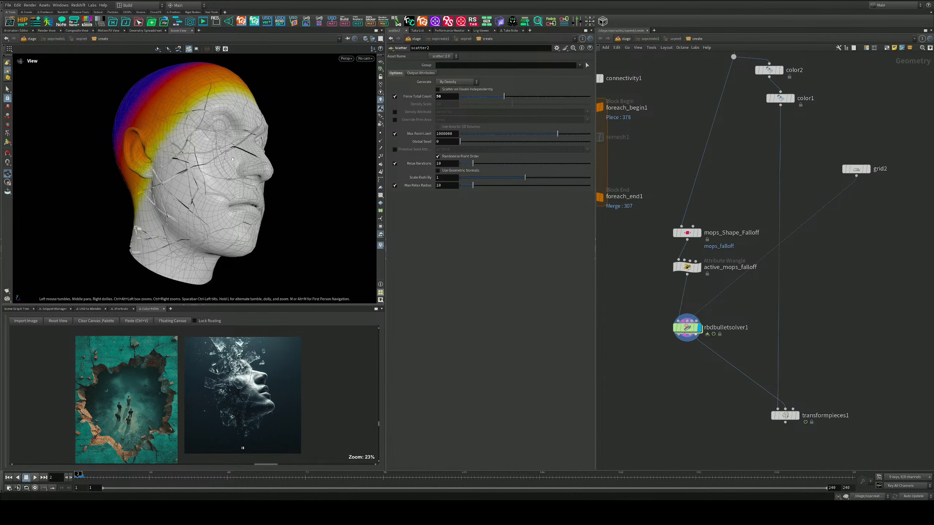
pyautogui.moveTo(243, 198); pyautogui.dragTo(312, 189)
pyautogui.scroll(3, 165, 170)
pyautogui.moveTo(312, 189); pyautogui.dragTo(200, 206, button='right')
pyautogui.moveTo(200, 206); pyautogui.dragTo(167, 184)
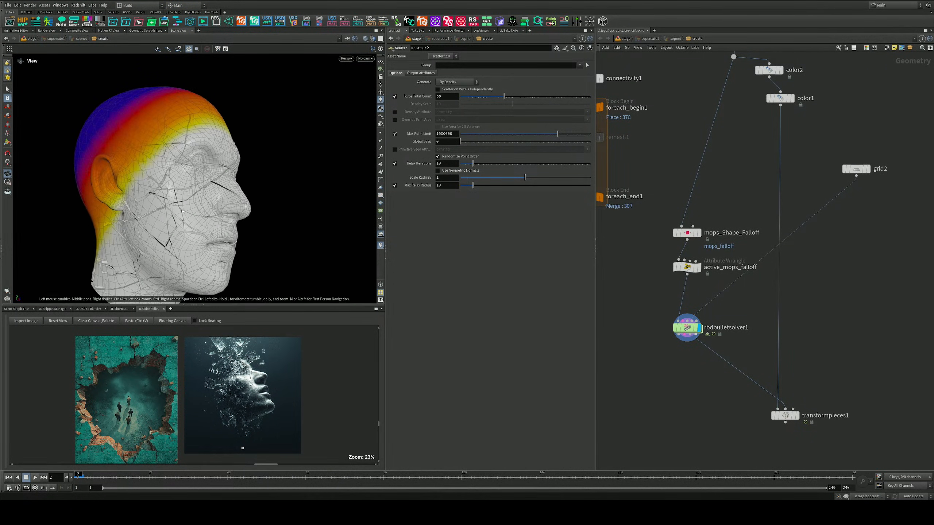
# Display explodedview2 and inspect the separated fracture pieces of the head
pyautogui.moveTo(695, 180); pyautogui.dragTo(809, 315, button='middle')
pyautogui.scroll(-3, 790, 281)
pyautogui.moveTo(750, 133); pyautogui.dragTo(757, 200, button='middle')
pyautogui.scroll(4, 738, 199)
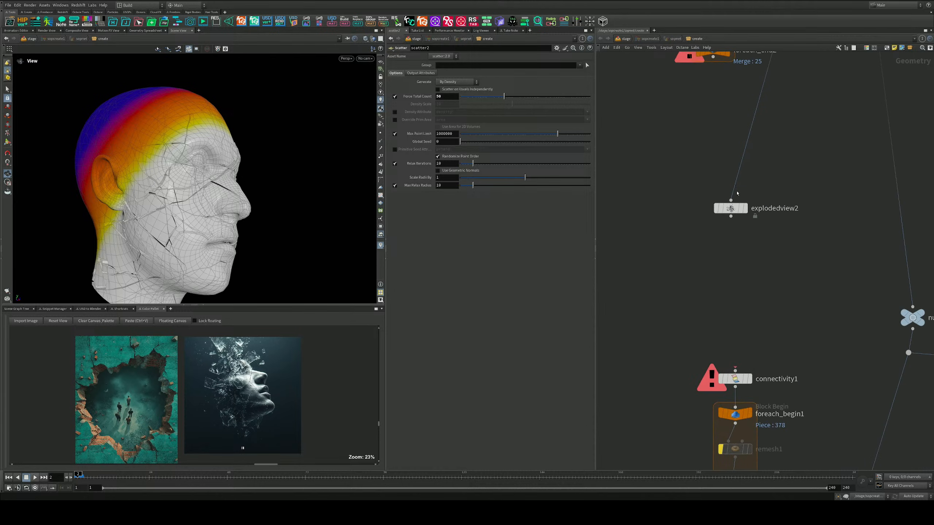
pyautogui.click(742, 209)
pyautogui.click(731, 208)
pyautogui.moveTo(235, 206); pyautogui.dragTo(207, 221)
pyautogui.scroll(-3, 173, 265)
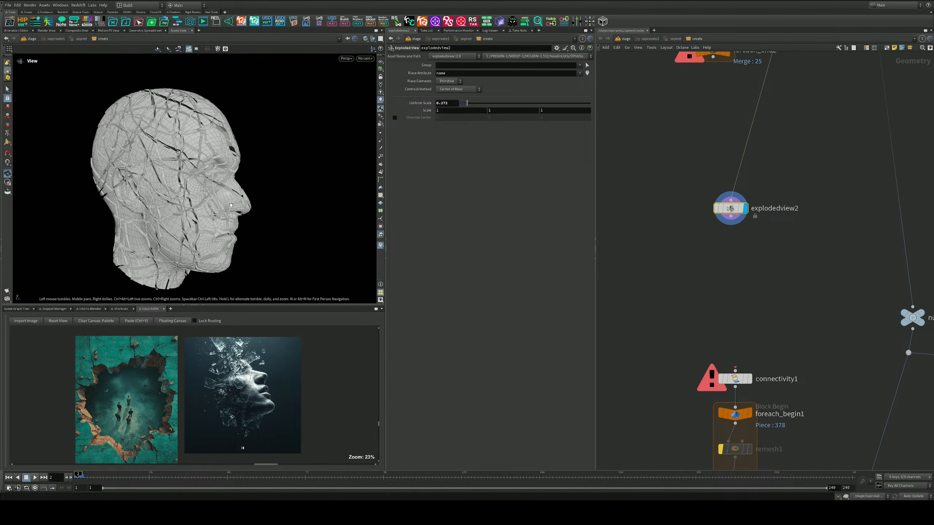
# Display mops_Shape_Falloff to show the falloff colours on the fractured head
pyautogui.scroll(-4, 723, 275)
pyautogui.moveTo(732, 272); pyautogui.dragTo(776, 199, button='middle')
pyautogui.scroll(-3, 767, 274)
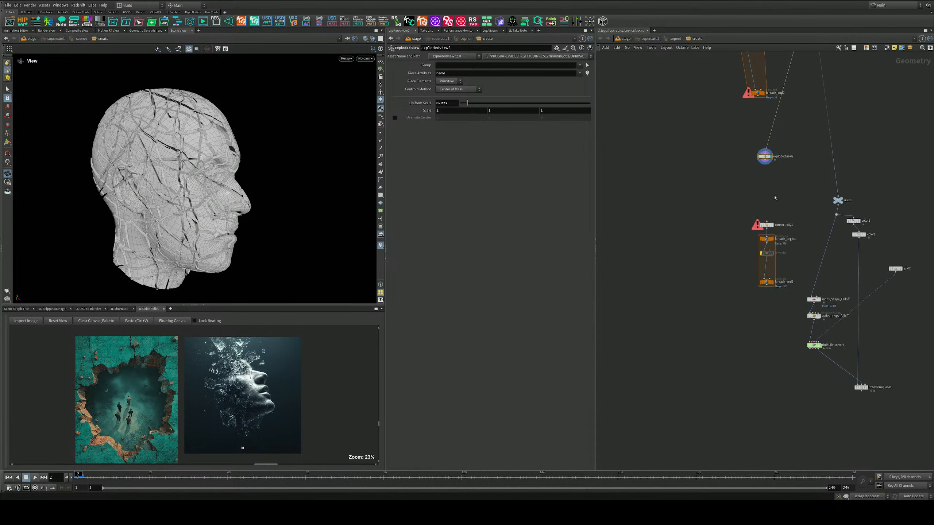
pyautogui.scroll(6, 817, 329)
pyautogui.click(823, 243)
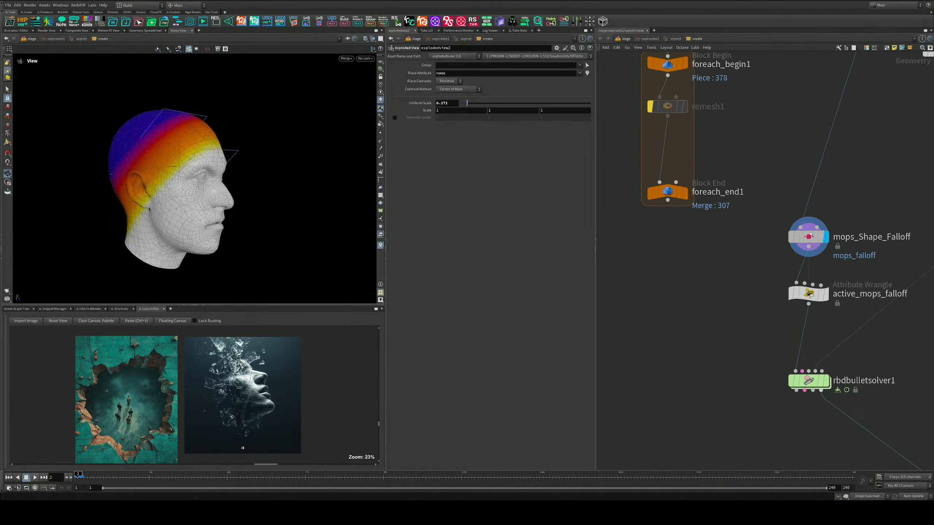
# Search the node list for a Transform node to add near mops_Shape_Falloff
pyautogui.moveTo(765, 317); pyautogui.dragTo(735, 286, button='middle')
pyautogui.press('Tab')
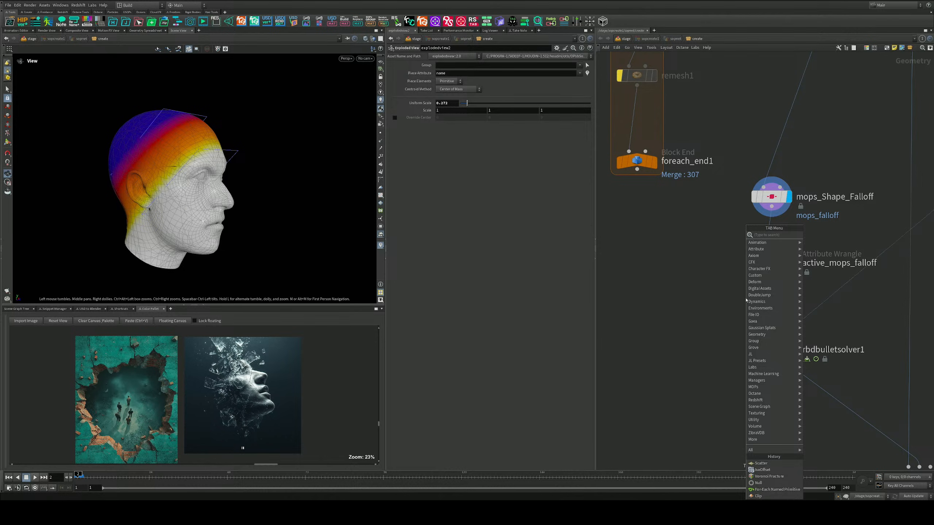
pyautogui.write('trans')
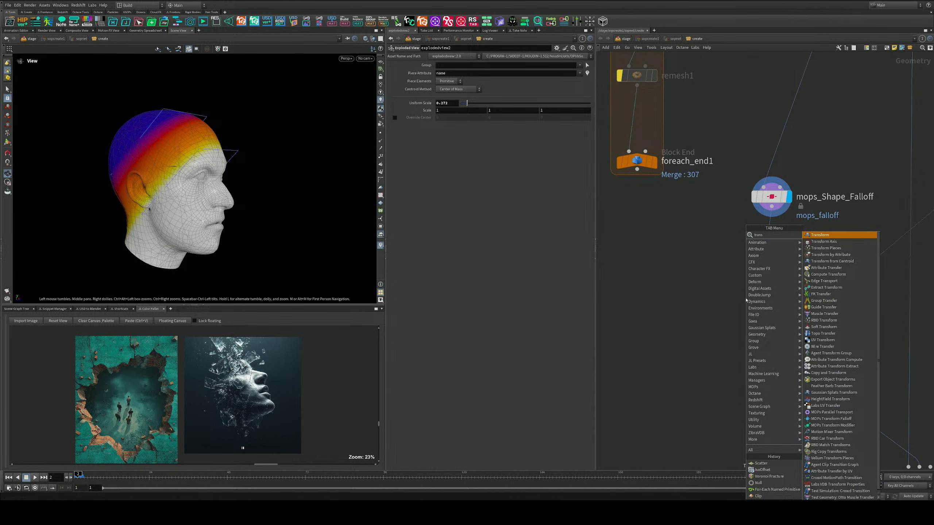
# Add a MOPs Transform Modifier node fed by mops_Shape_Falloff and display its result
pyautogui.click(832, 426)
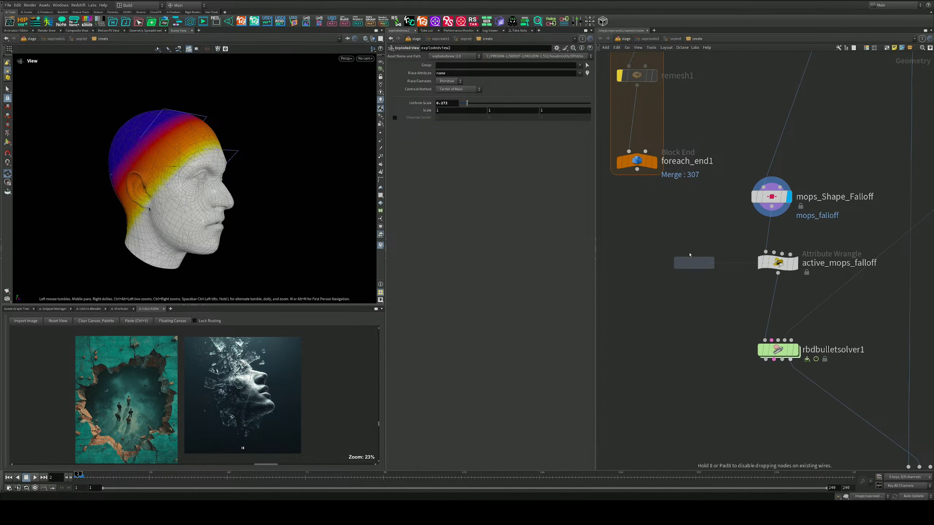
pyautogui.click(680, 235)
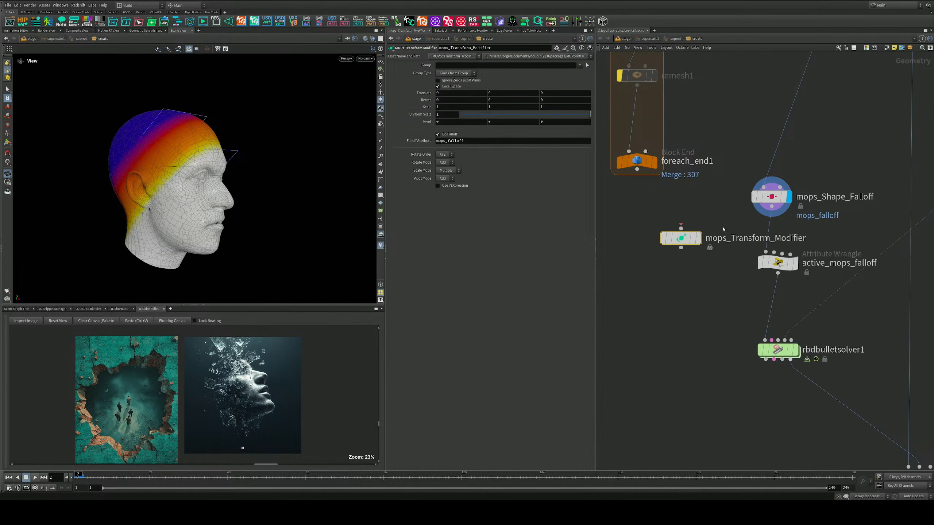
pyautogui.click(699, 239)
pyautogui.moveTo(691, 238); pyautogui.dragTo(687, 282)
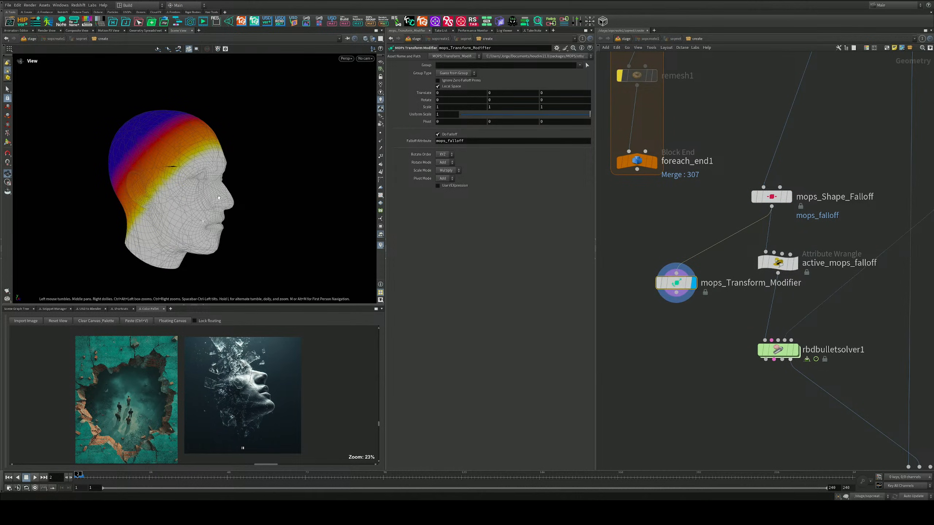
# Set the uniform scale of mops_Transform_Modifier to 0.83 and check its effect on the head
pyautogui.moveTo(585, 114)
pyautogui.mouseDown()
pyautogui.moveTo(565, 115)
pyautogui.moveTo(602, 114)
pyautogui.moveTo(475, 115)
pyautogui.moveTo(567, 115)
pyautogui.mouseUp()
pyautogui.moveTo(122, 158); pyautogui.dragTo(66, 159)
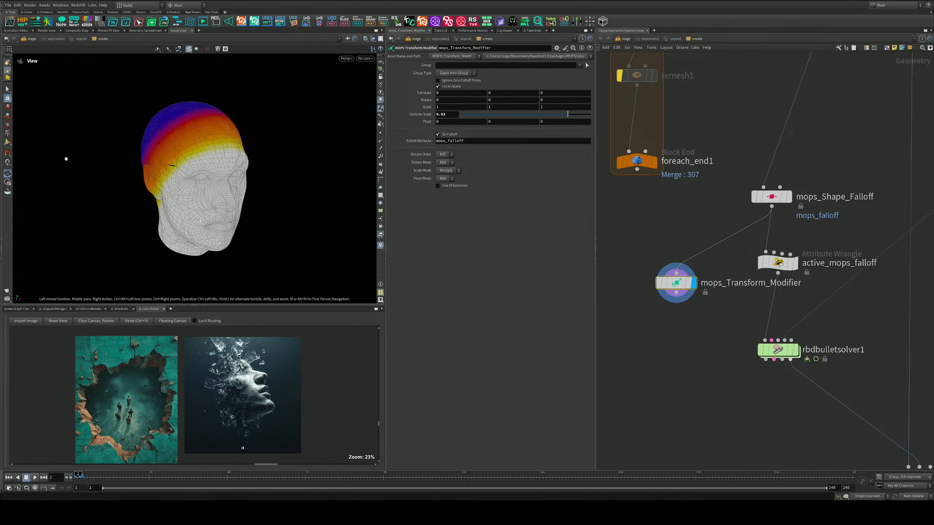
pyautogui.scroll(-5, 733, 315)
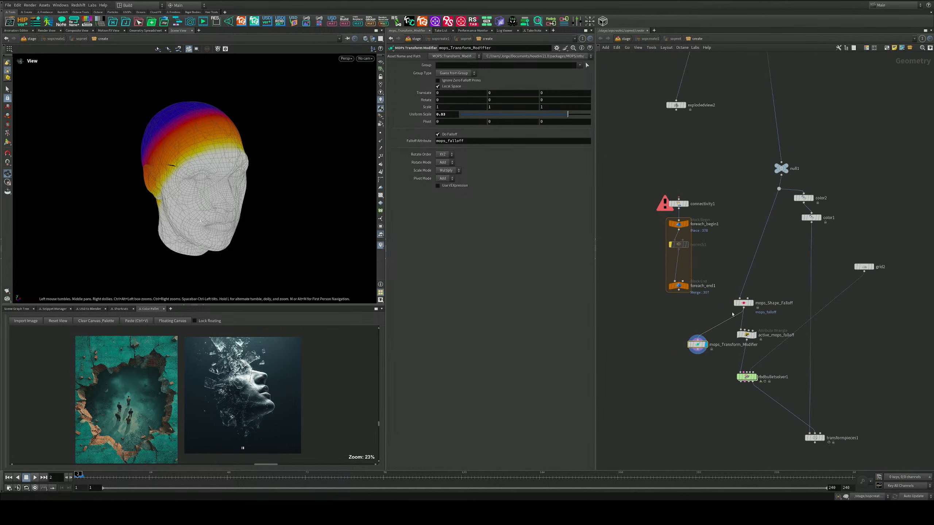
pyautogui.scroll(-4, 732, 314)
pyautogui.scroll(5, 746, 282)
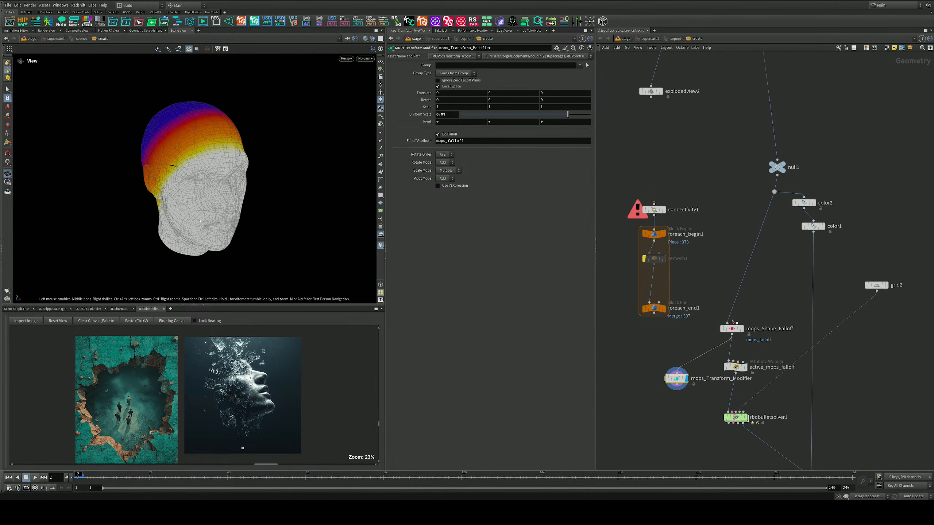
# Switch the display to mops_Shape_Falloff and set the Transform Modifier's uniform scale to 0.646
pyautogui.click(742, 329)
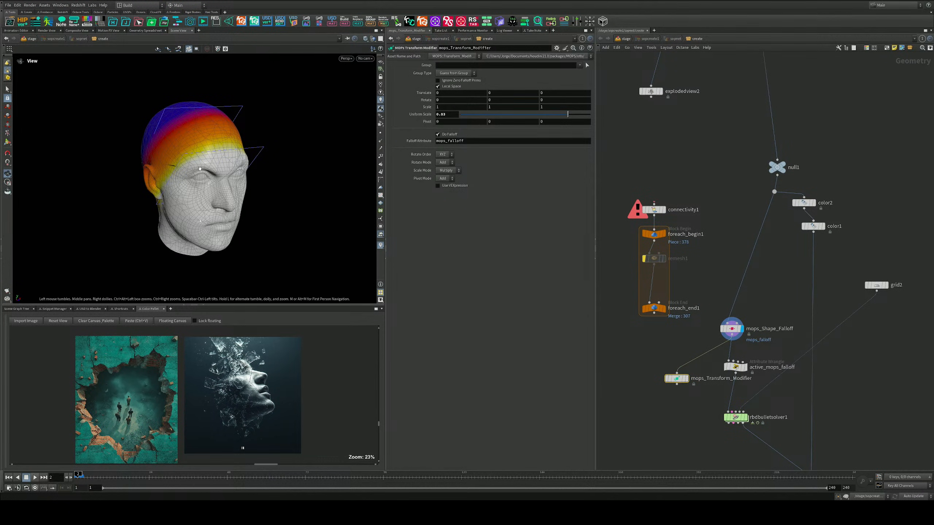
pyautogui.moveTo(155, 186); pyautogui.dragTo(195, 188)
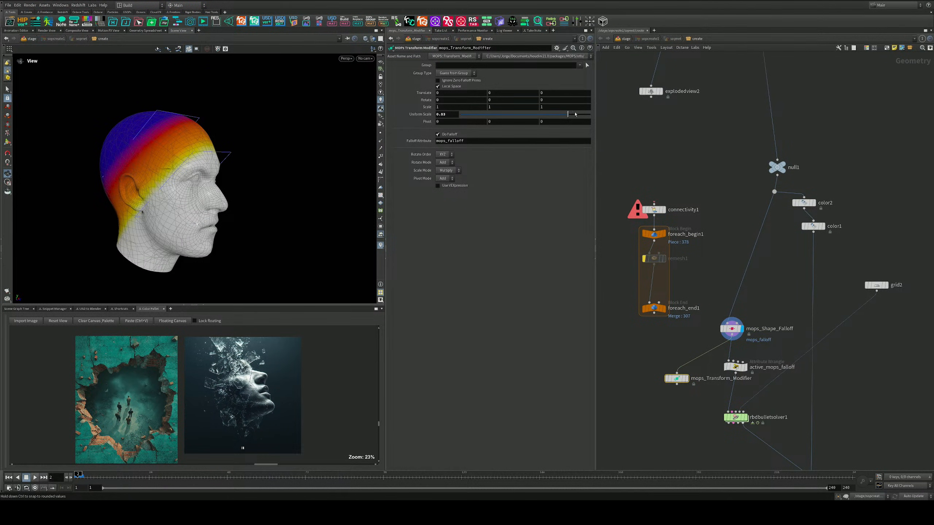
pyautogui.moveTo(569, 115); pyautogui.dragTo(545, 115)
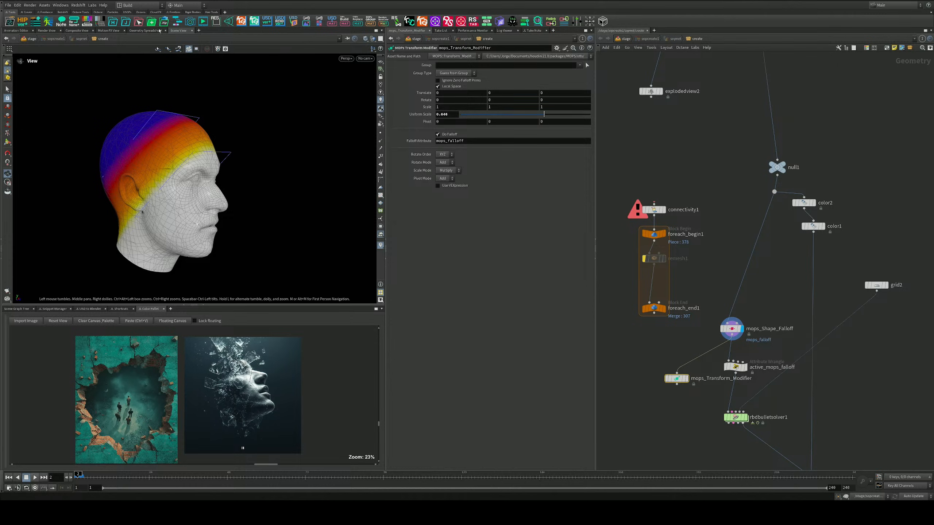
# Reset the viewport and check the head's falloff preview again
pyautogui.click(92, 6)
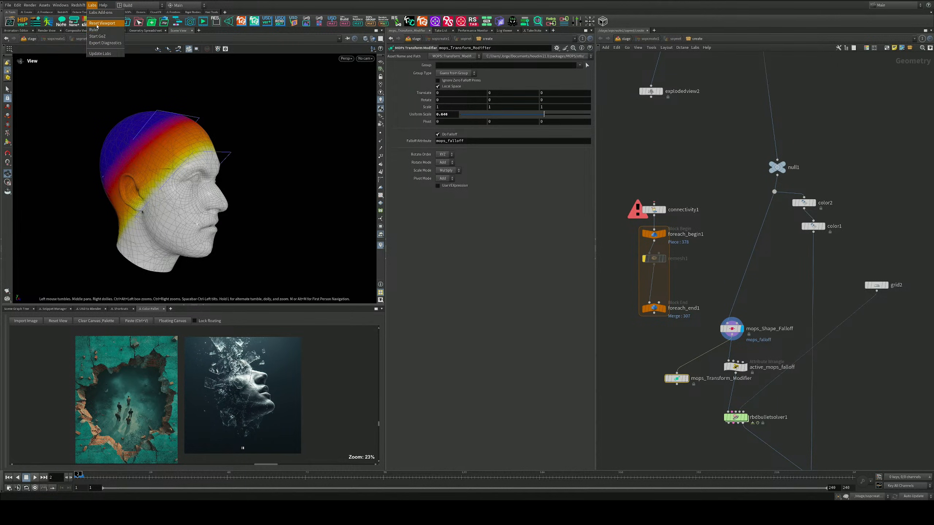
pyautogui.click(97, 23)
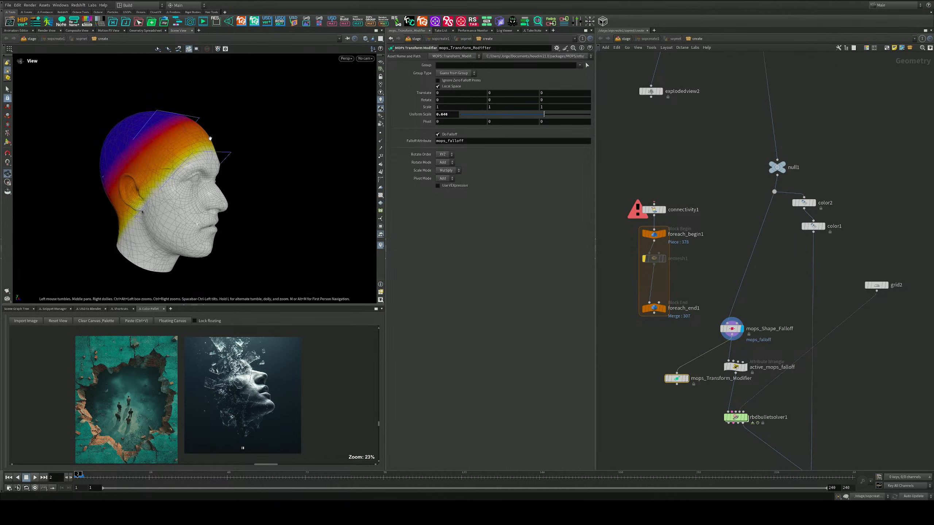
pyautogui.moveTo(207, 140); pyautogui.dragTo(165, 161)
# Display mops_Transform_Modifier again and set its uniform scale to 0.86
pyautogui.moveTo(542, 114); pyautogui.dragTo(590, 97)
pyautogui.click(732, 328)
pyautogui.click(676, 380)
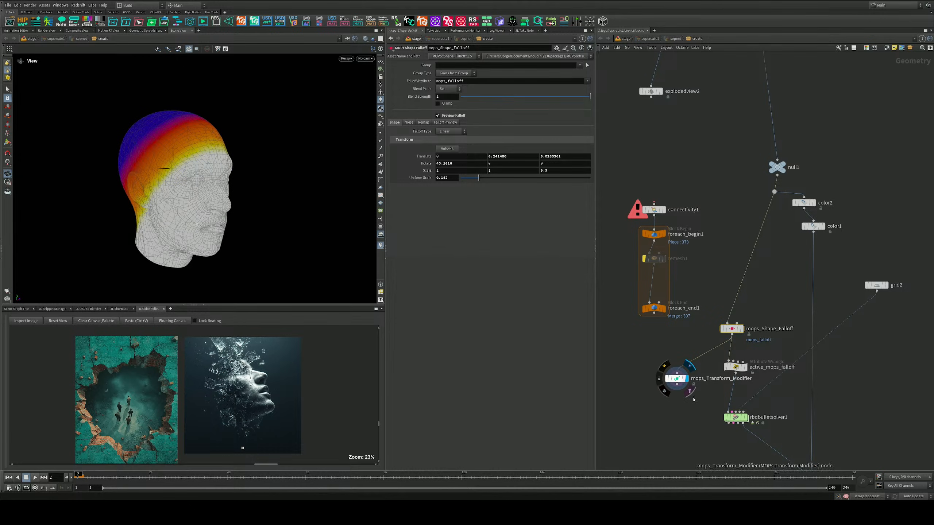
pyautogui.moveTo(588, 114)
pyautogui.mouseDown()
pyautogui.moveTo(427, 119)
pyautogui.moveTo(572, 117)
pyautogui.mouseUp()
pyautogui.moveTo(458, 93)
pyautogui.mouseDown(button='middle')
pyautogui.moveTo(488, 92)
pyautogui.moveTo(477, 94)
pyautogui.mouseUp(button='middle')
pyautogui.hotkey('ctrl', 'z')
# Delete the isooffset1, scatter3 and voronoifracture1 nodes inside the foreach_begin2 and foreach_end2 block
pyautogui.moveTo(690, 140); pyautogui.dragTo(699, 242, button='middle')
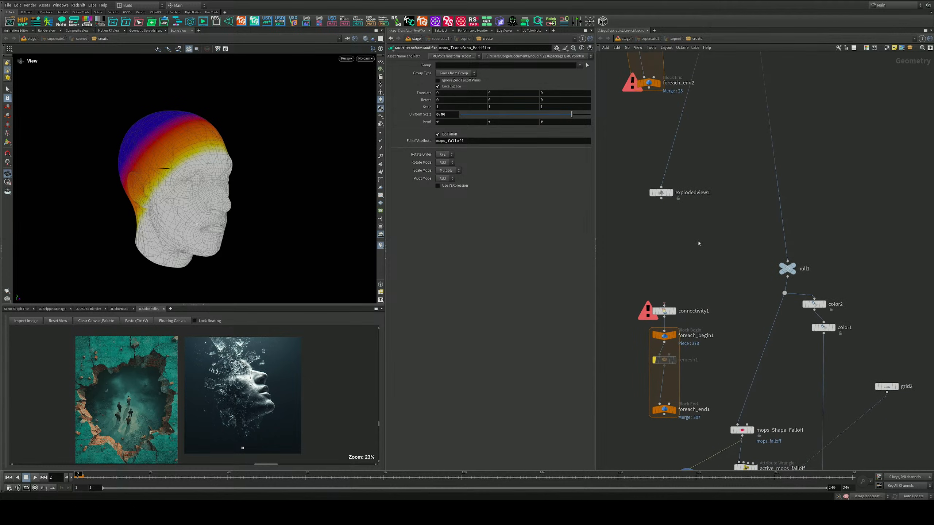
pyautogui.moveTo(717, 196); pyautogui.dragTo(734, 164, button='middle')
pyautogui.scroll(3, 743, 299)
pyautogui.scroll(-3, 758, 327)
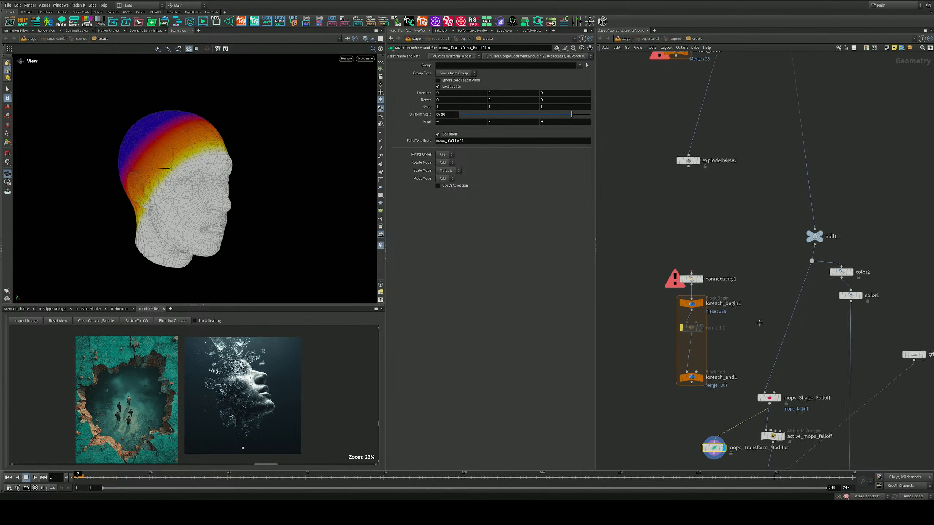
pyautogui.moveTo(764, 295); pyautogui.dragTo(757, 442, button='middle')
pyautogui.moveTo(811, 181); pyautogui.dragTo(814, 447, button='middle')
pyautogui.moveTo(788, 236); pyautogui.dragTo(779, 57, button='middle')
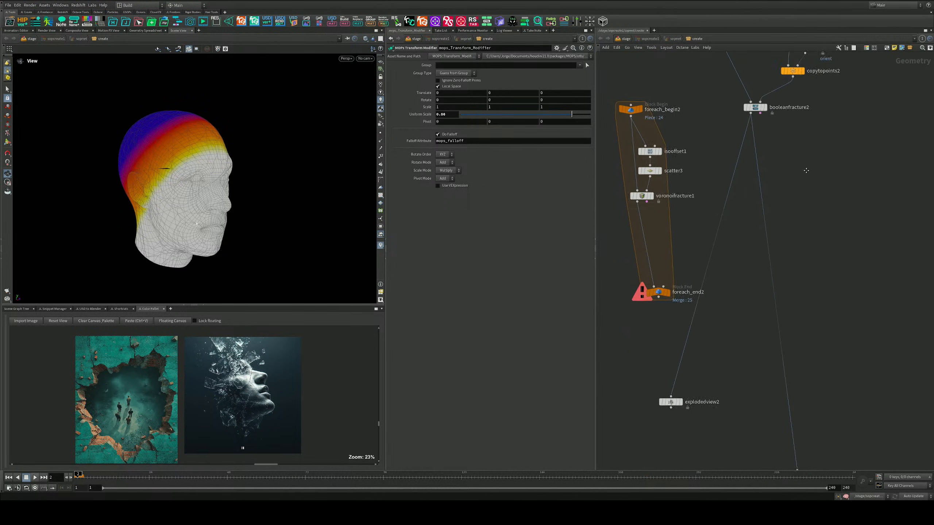
pyautogui.moveTo(803, 328); pyautogui.dragTo(801, 288, button='middle')
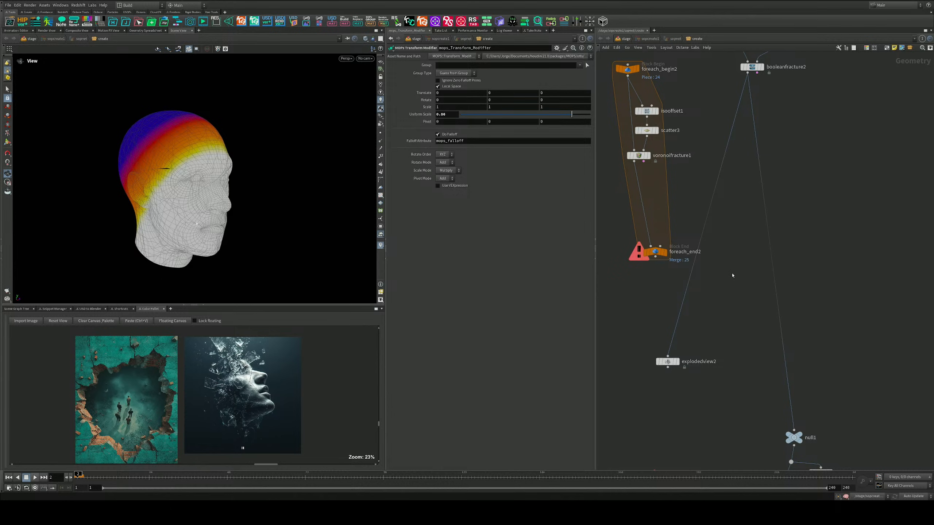
pyautogui.moveTo(681, 93); pyautogui.dragTo(609, 172)
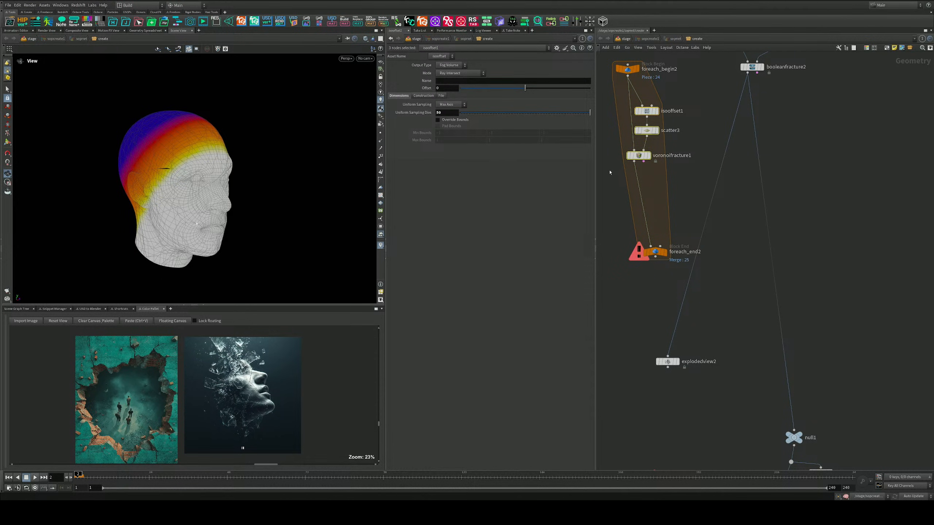
pyautogui.press('Delete')
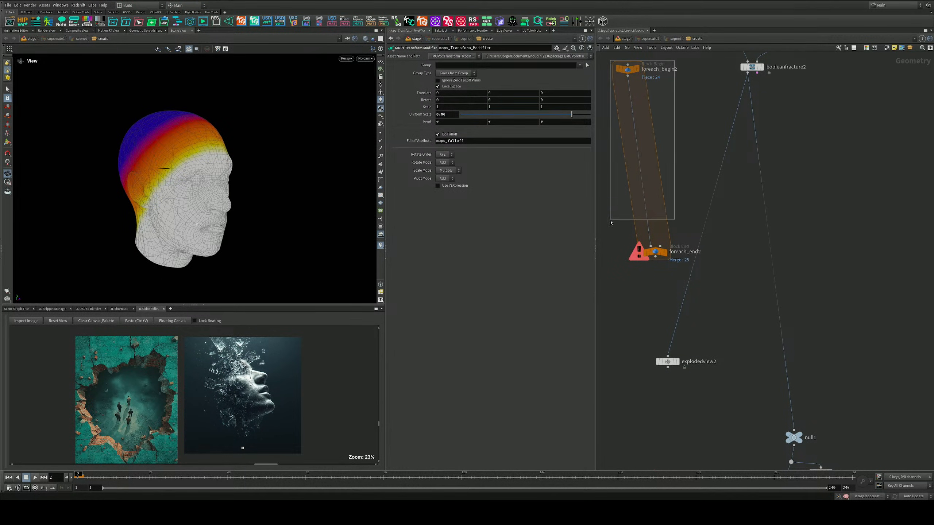
# Insert the emptied for-each block between booleanfracture2 and null1, and add a Pack node inside it
pyautogui.click(653, 253)
pyautogui.moveTo(651, 253); pyautogui.dragTo(777, 326)
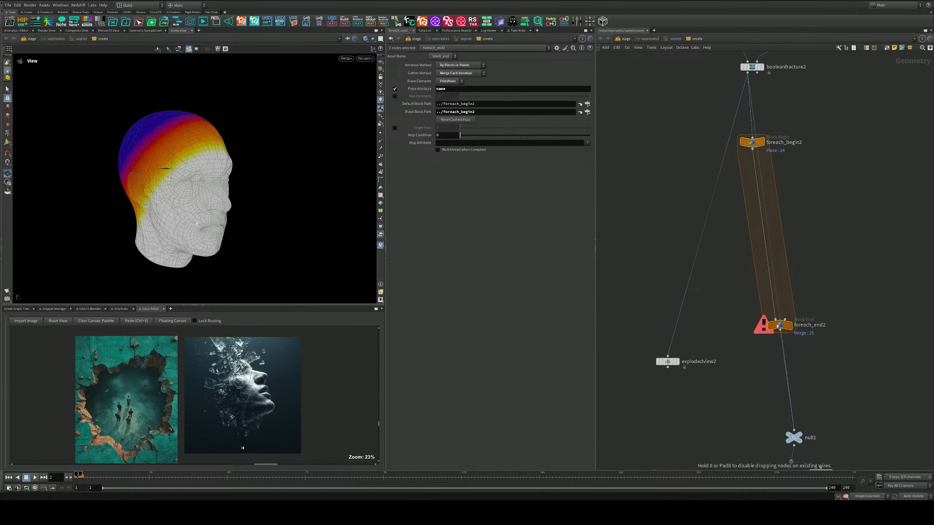
pyautogui.moveTo(818, 248); pyautogui.dragTo(810, 228, button='middle')
pyautogui.press('Tab')
pyautogui.write('blast')
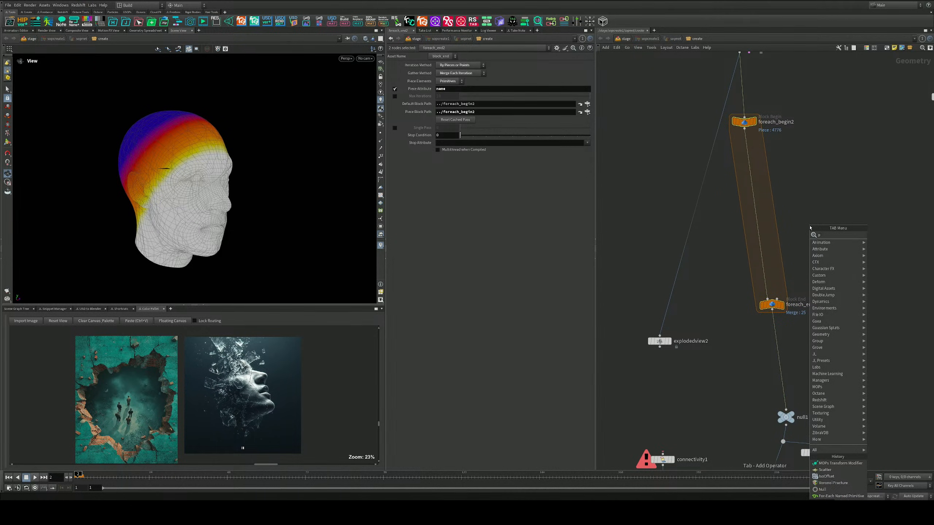
pyautogui.press('Return')
pyautogui.click(761, 236)
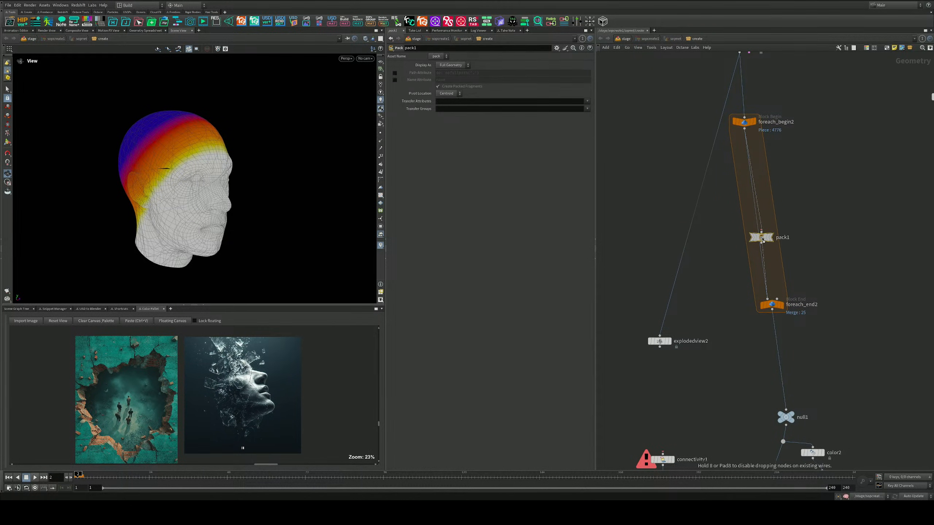
# Set the uniform scale of mops_Transform_Modifier to 0.29 and inspect the scaled pieces up close
pyautogui.scroll(-2, 741, 291)
pyautogui.moveTo(741, 290); pyautogui.dragTo(776, 63, button='middle')
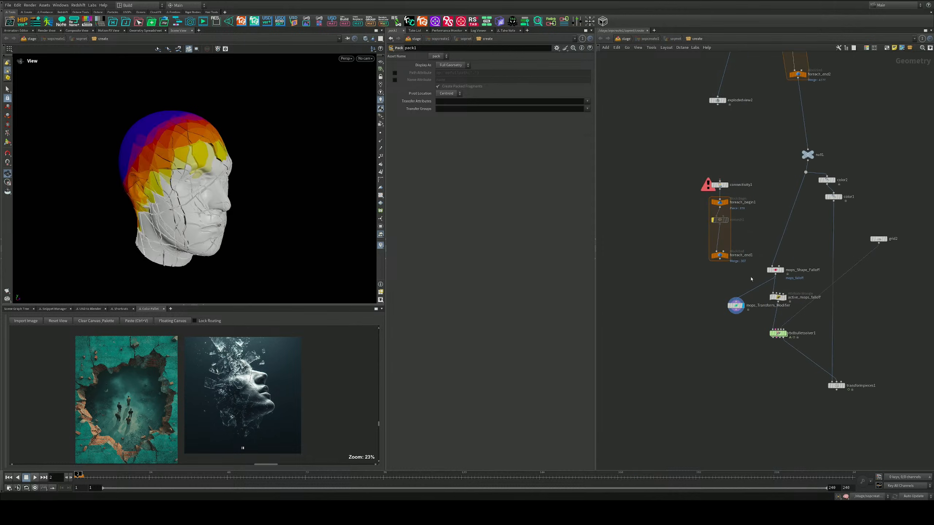
pyautogui.moveTo(754, 311); pyautogui.dragTo(757, 230, button='middle')
pyautogui.scroll(3, 759, 229)
pyautogui.click(717, 222)
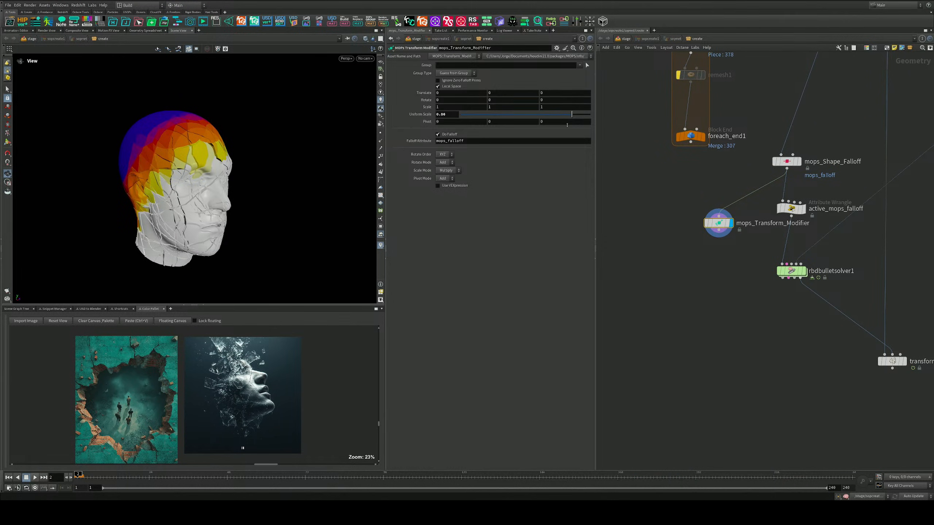
pyautogui.moveTo(571, 115); pyautogui.dragTo(498, 114)
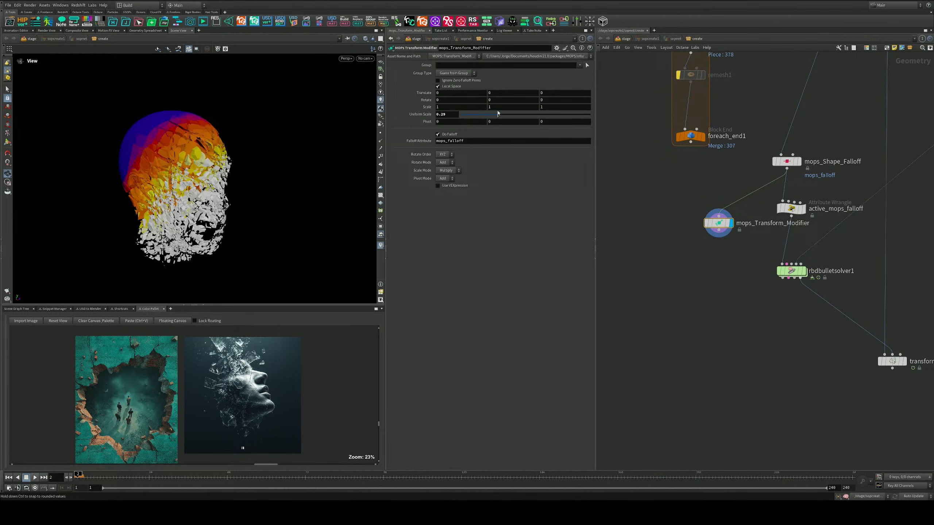
pyautogui.moveTo(234, 184); pyautogui.dragTo(224, 184)
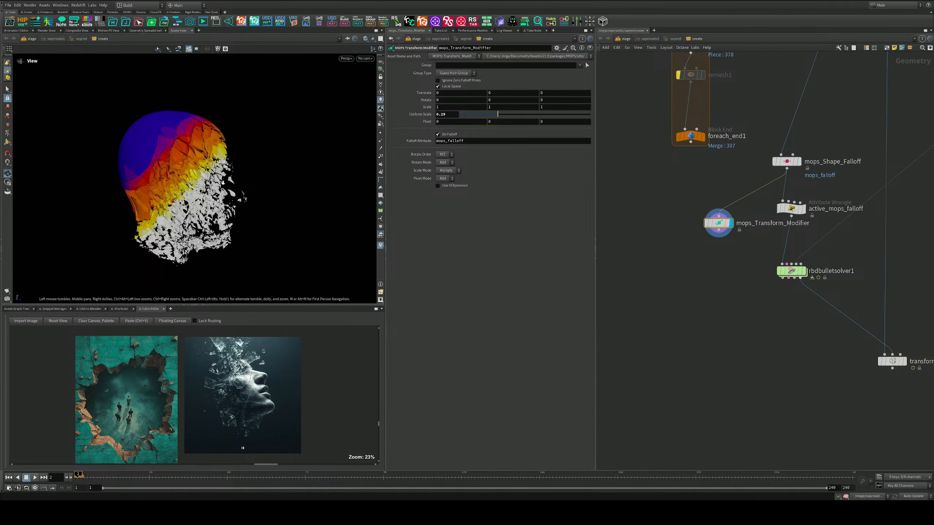
pyautogui.scroll(7, 223, 183)
pyautogui.scroll(-4, 217, 186)
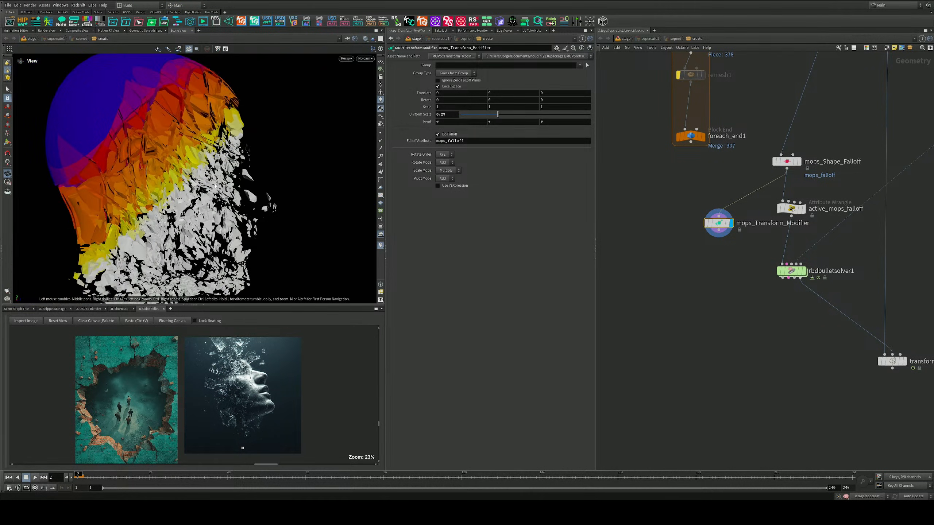
pyautogui.scroll(-4, 216, 186)
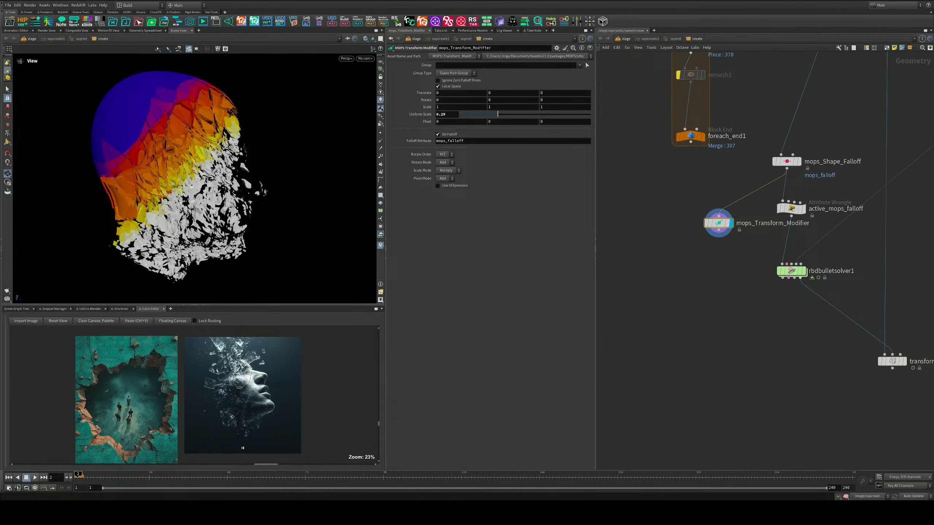
# Restore the Transform Modifier's uniform scale to 1 and try translating the pieces along X
pyautogui.moveTo(498, 114); pyautogui.dragTo(591, 116)
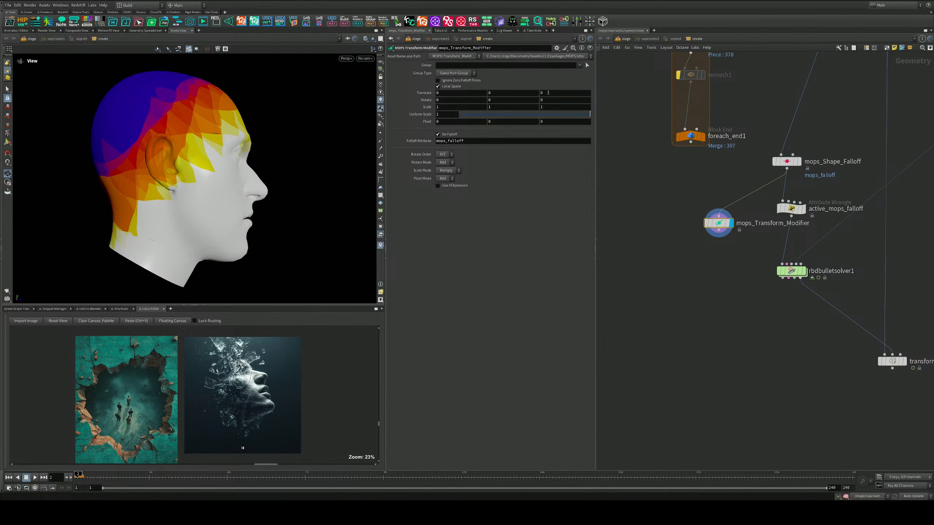
pyautogui.moveTo(466, 97); pyautogui.dragTo(509, 93, button='middle')
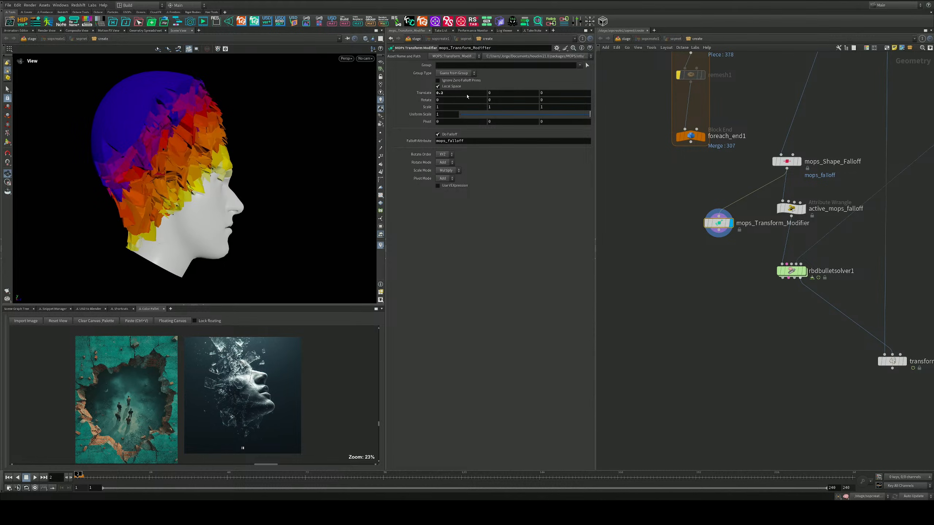
pyautogui.hotkey('ctrl', 'z')
# Set the Z translation of mops_Transform_Modifier to 0.01
pyautogui.moveTo(569, 96)
pyautogui.mouseDown(button='middle')
pyautogui.moveTo(585, 93)
pyautogui.moveTo(570, 95)
pyautogui.mouseUp(button='middle')
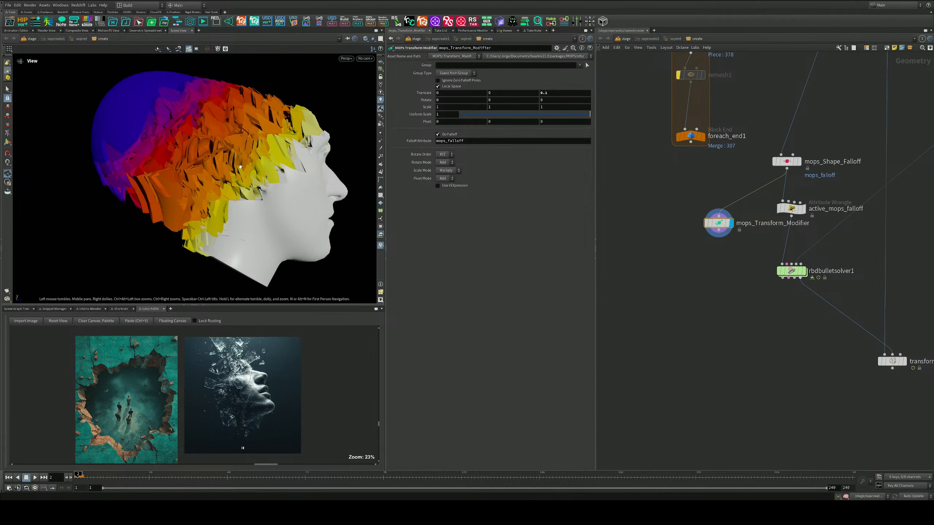
pyautogui.moveTo(240, 167); pyautogui.dragTo(223, 185)
pyautogui.moveTo(253, 158); pyautogui.dragTo(239, 164)
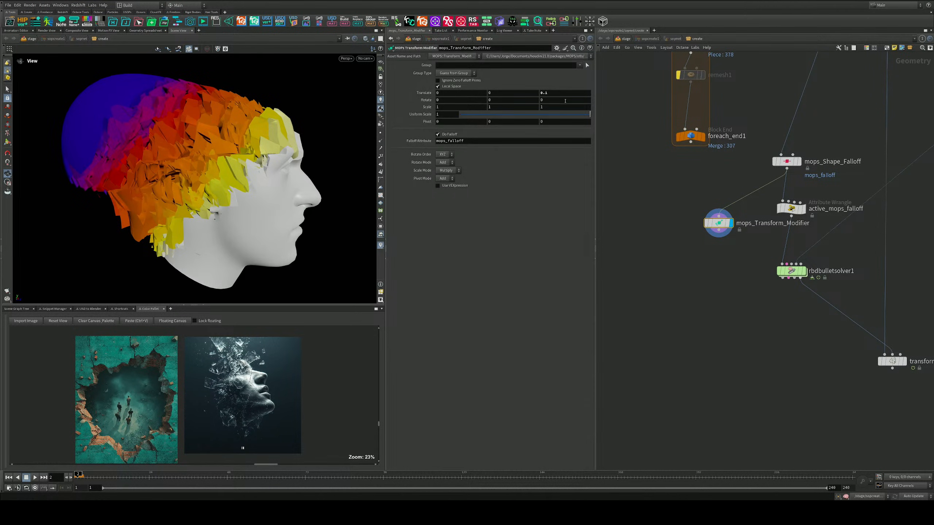
pyautogui.press('Return')
pyautogui.write('0.01')
pyautogui.press('Return')
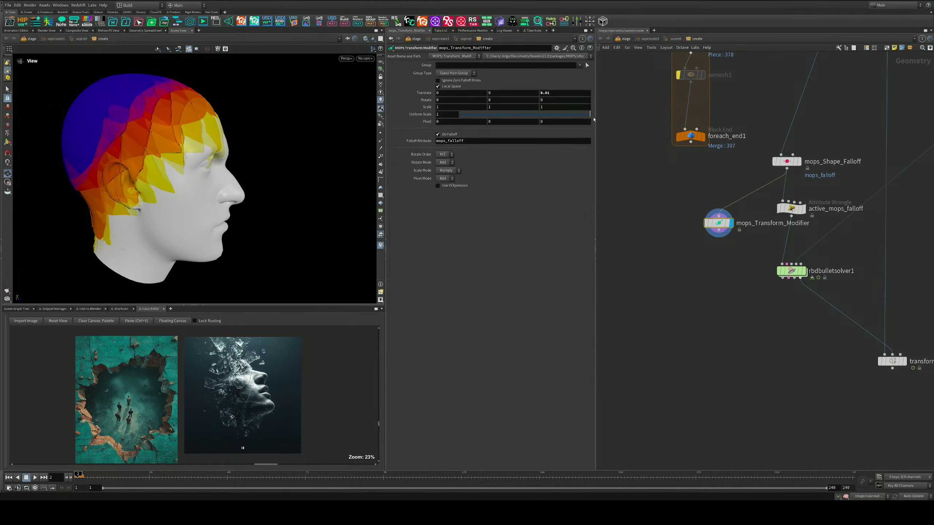
# Reduce the uniform scale of mops_Transform_Modifier to 0.918, checking the gaps between the face pieces
pyautogui.moveTo(591, 114); pyautogui.dragTo(549, 117)
pyautogui.moveTo(198, 218); pyautogui.dragTo(235, 194)
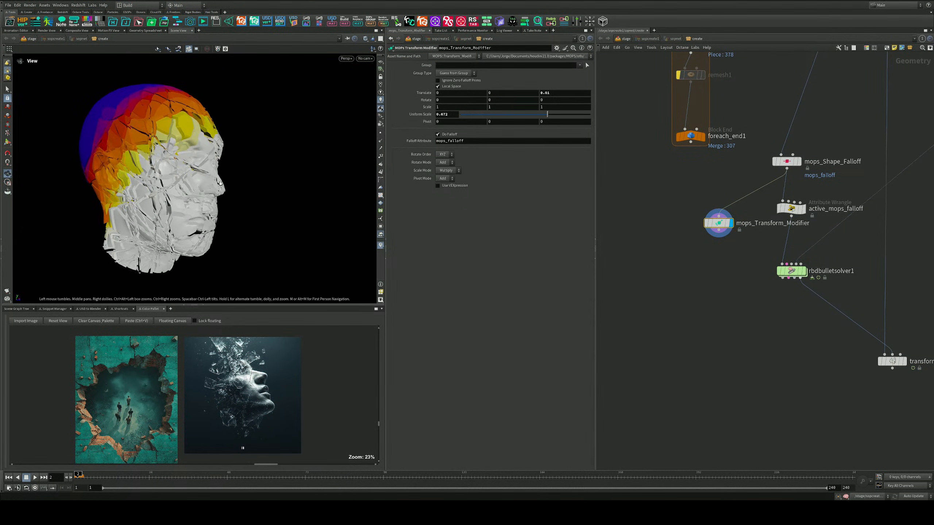
pyautogui.moveTo(235, 195); pyautogui.dragTo(257, 192, button='right')
pyautogui.moveTo(258, 191); pyautogui.dragTo(236, 192)
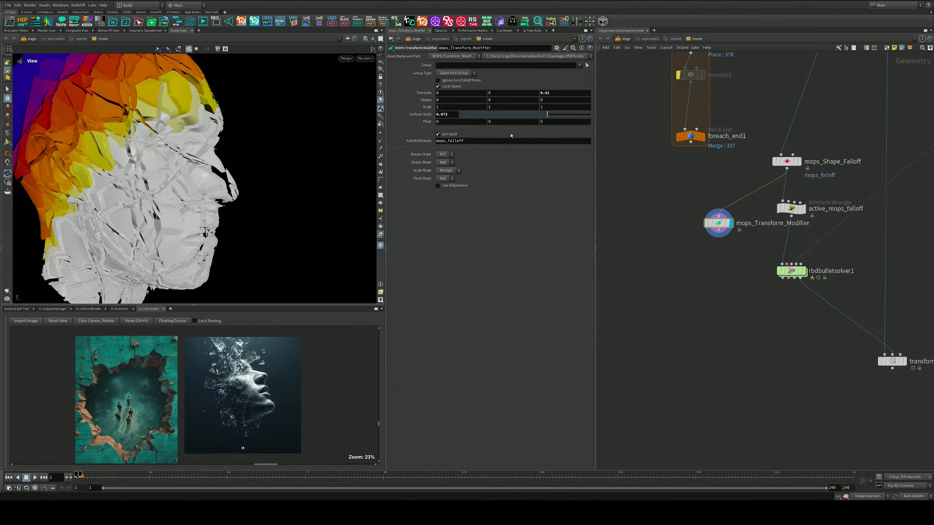
pyautogui.moveTo(548, 114); pyautogui.dragTo(579, 115)
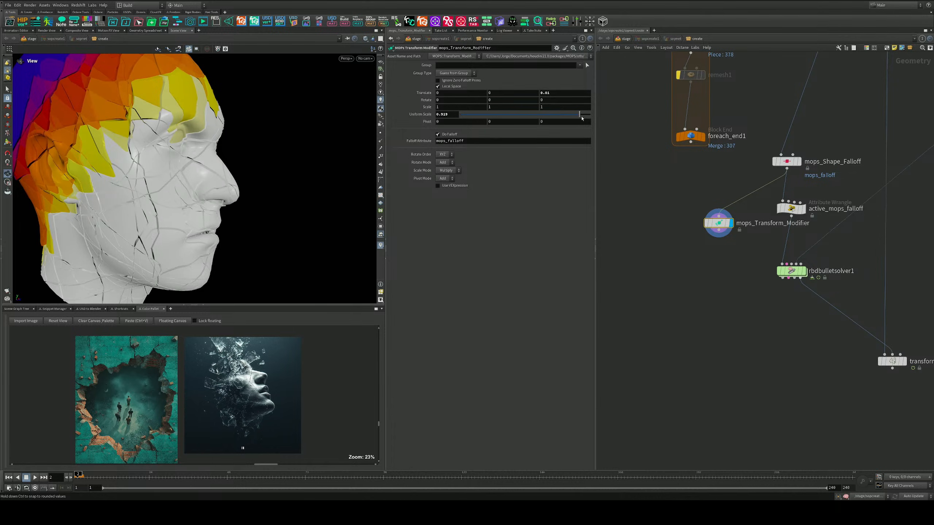
# Add an Exploded View node, feed mops_Transform_Modifier into it, and display its result
pyautogui.moveTo(206, 152)
pyautogui.mouseDown()
pyautogui.moveTo(162, 152)
pyautogui.moveTo(191, 147)
pyautogui.moveTo(219, 158)
pyautogui.mouseUp()
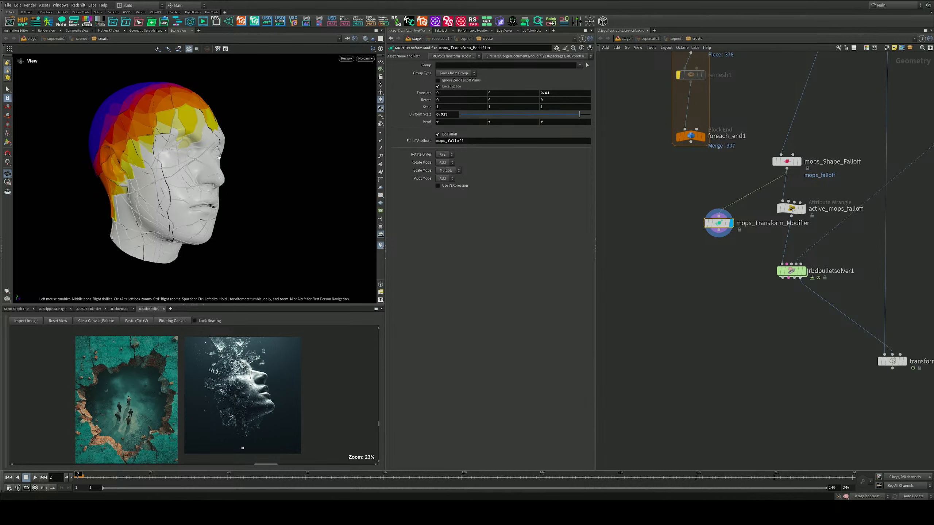
pyautogui.moveTo(222, 174); pyautogui.dragTo(256, 186, button='middle')
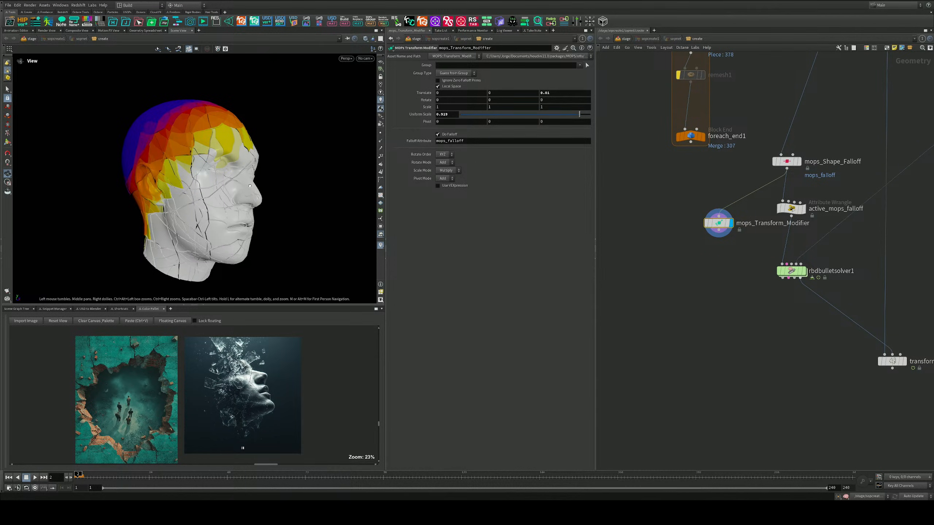
pyautogui.moveTo(250, 186); pyautogui.dragTo(181, 182)
pyautogui.moveTo(682, 255); pyautogui.dragTo(660, 226, button='middle')
pyautogui.press('Tab')
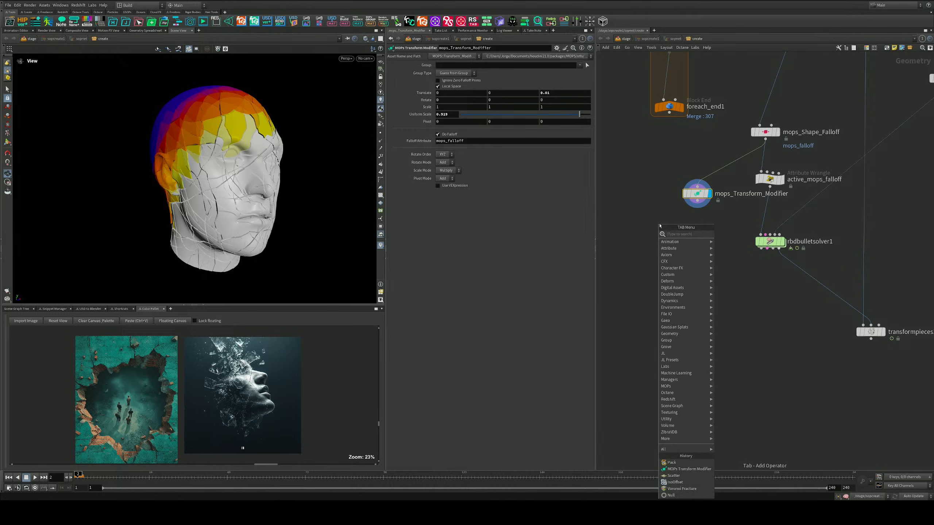
pyautogui.write('exp')
pyautogui.press('Return')
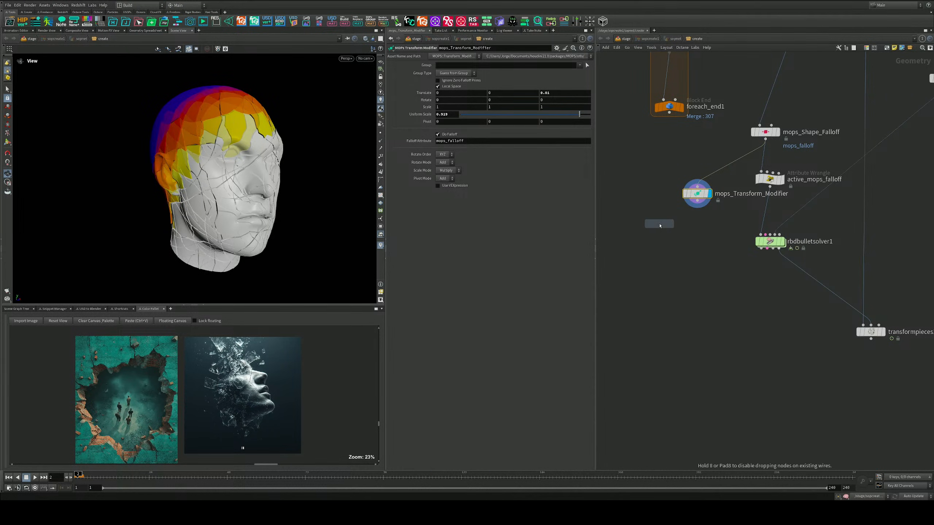
pyautogui.click(665, 249)
pyautogui.moveTo(698, 203); pyautogui.dragTo(681, 254)
pyautogui.click(678, 249)
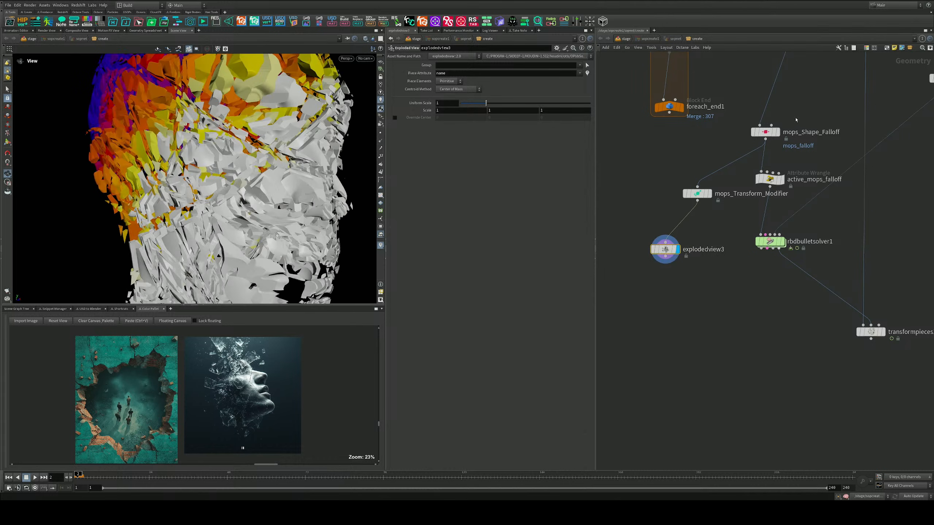
# Turn off the falloff preview on mops_Shape_Falloff and reselect explodedview3
pyautogui.click(765, 132)
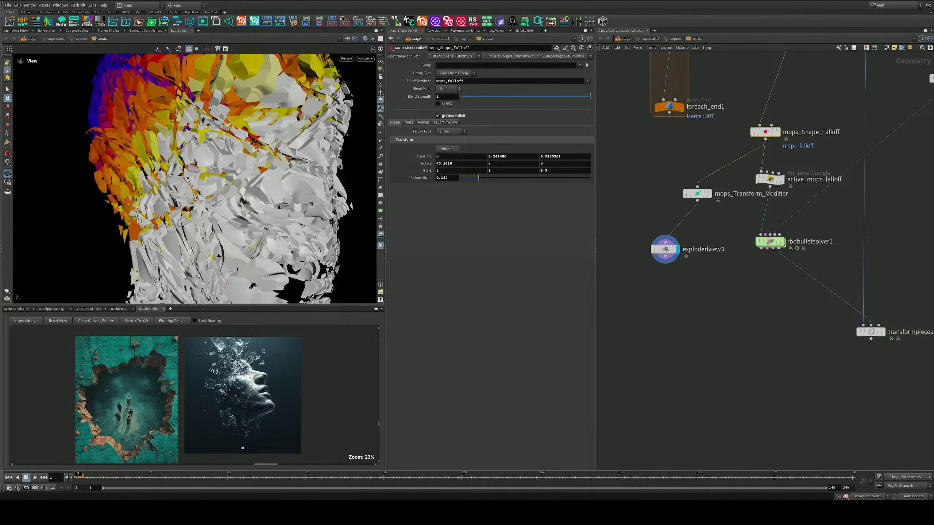
pyautogui.click(443, 116)
pyautogui.moveTo(729, 282); pyautogui.dragTo(633, 229)
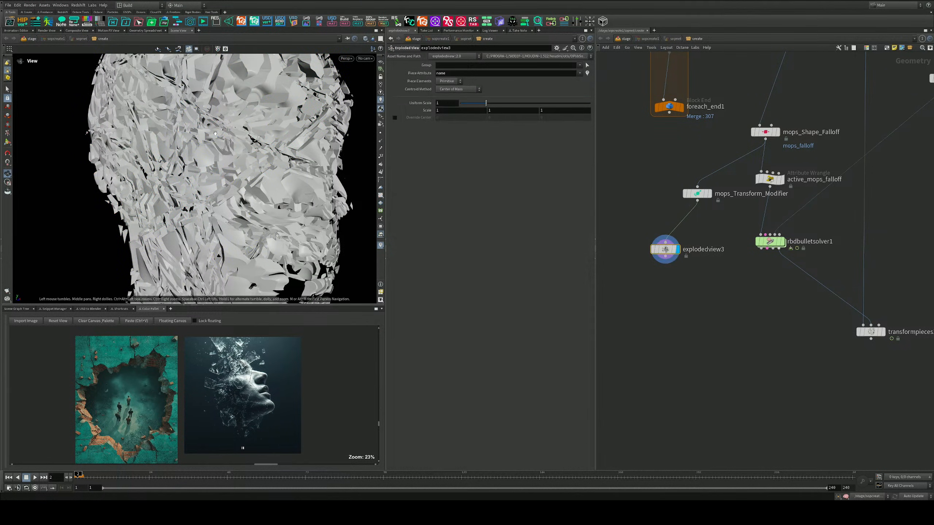
# Set the uniform scale of explodedview3 to 0 and inspect the cracks across the face
pyautogui.moveTo(217, 139); pyautogui.dragTo(254, 137)
pyautogui.moveTo(217, 149); pyautogui.dragTo(195, 155, button='right')
pyautogui.moveTo(195, 155); pyautogui.dragTo(235, 151)
pyautogui.moveTo(472, 108); pyautogui.dragTo(453, 107)
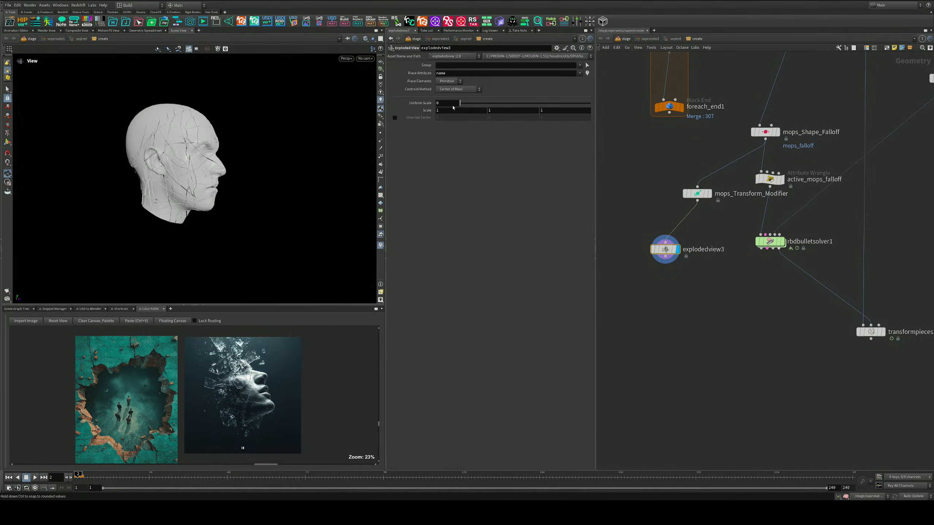
pyautogui.moveTo(176, 151); pyautogui.dragTo(96, 152)
pyautogui.moveTo(96, 153); pyautogui.dragTo(264, 148, button='right')
pyautogui.moveTo(264, 147); pyautogui.dragTo(259, 131)
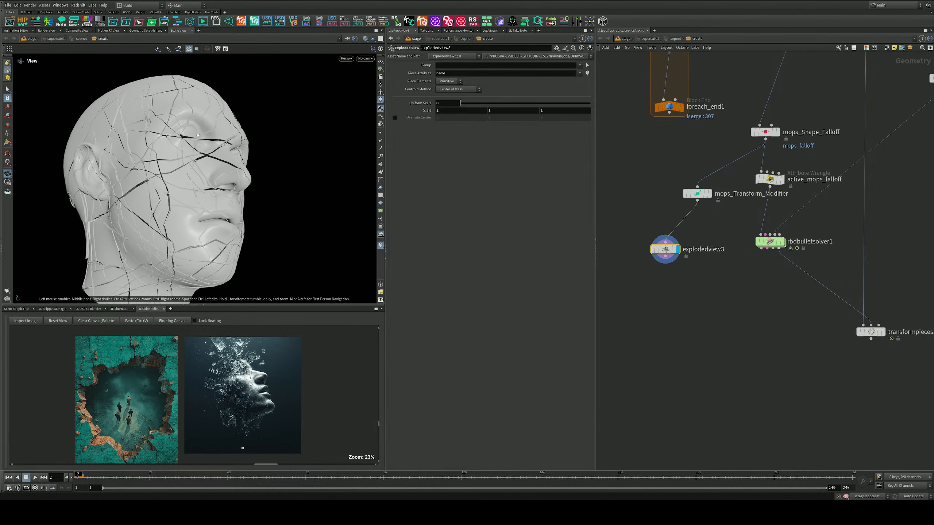
# Review the booleanfracture2 settings and delete the unused connectivity1 node with its remesh for-each loop
pyautogui.scroll(-4, 755, 149)
pyautogui.moveTo(776, 119); pyautogui.dragTo(734, 391, button='middle')
pyautogui.scroll(4, 755, 184)
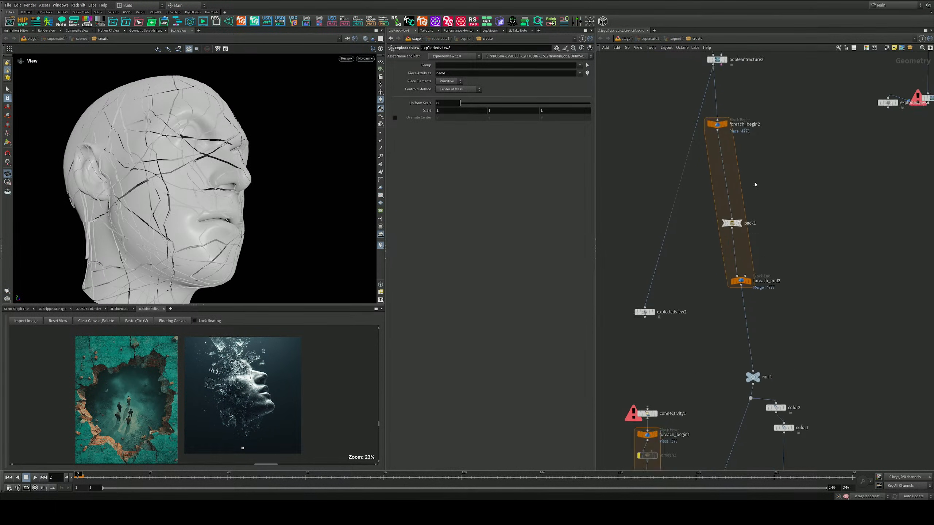
pyautogui.moveTo(766, 160); pyautogui.dragTo(777, 391, button='middle')
pyautogui.click(710, 245)
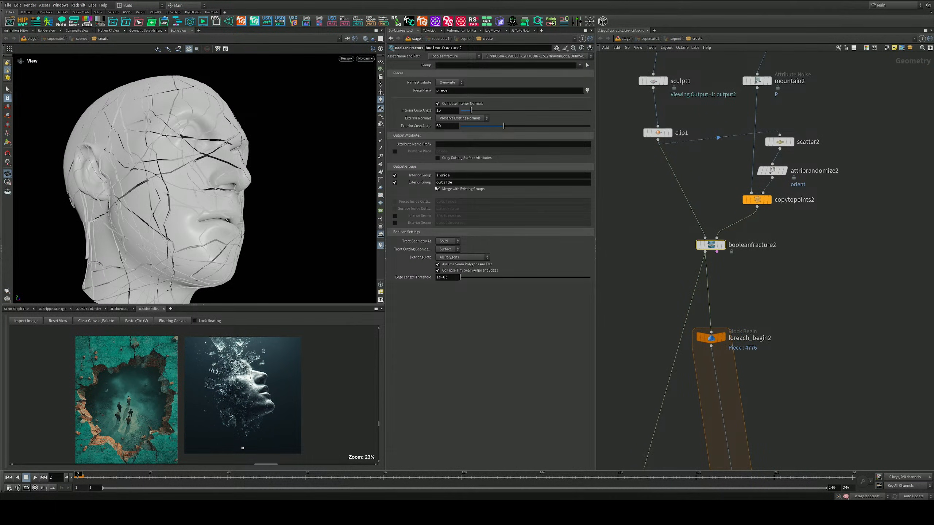
pyautogui.scroll(-6, 653, 260)
pyautogui.moveTo(644, 452); pyautogui.dragTo(703, 279, button='middle')
pyautogui.scroll(4, 704, 275)
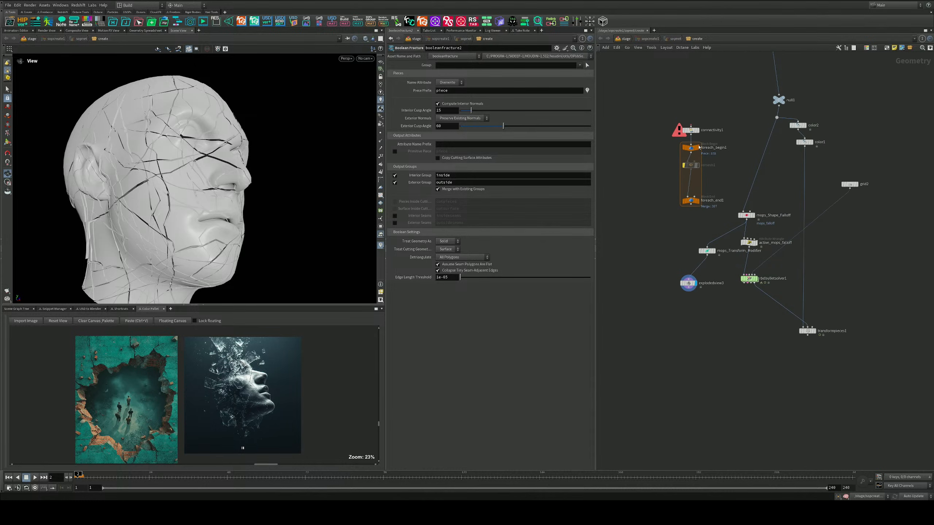
pyautogui.moveTo(665, 115); pyautogui.dragTo(704, 213)
pyautogui.press('Delete')
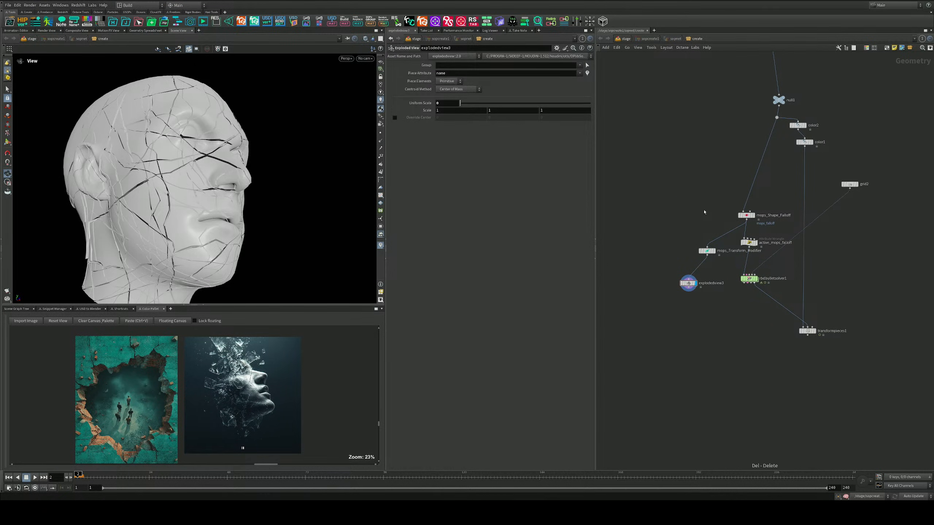
# Delete the unused explodedview2 node that branches off booleanfracture2
pyautogui.scroll(-3, 721, 194)
pyautogui.moveTo(716, 177); pyautogui.dragTo(719, 276, button='middle')
pyautogui.scroll(4, 713, 179)
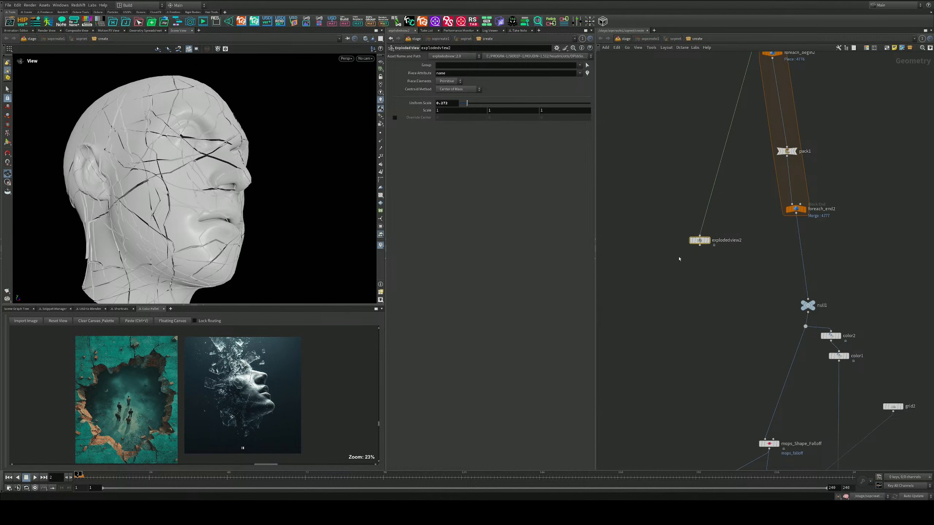
pyautogui.press('Delete')
# Auto-arrange the node network and place the head geometry chain ending in clip1 directly above booleanfracture2
pyautogui.scroll(-5, 720, 232)
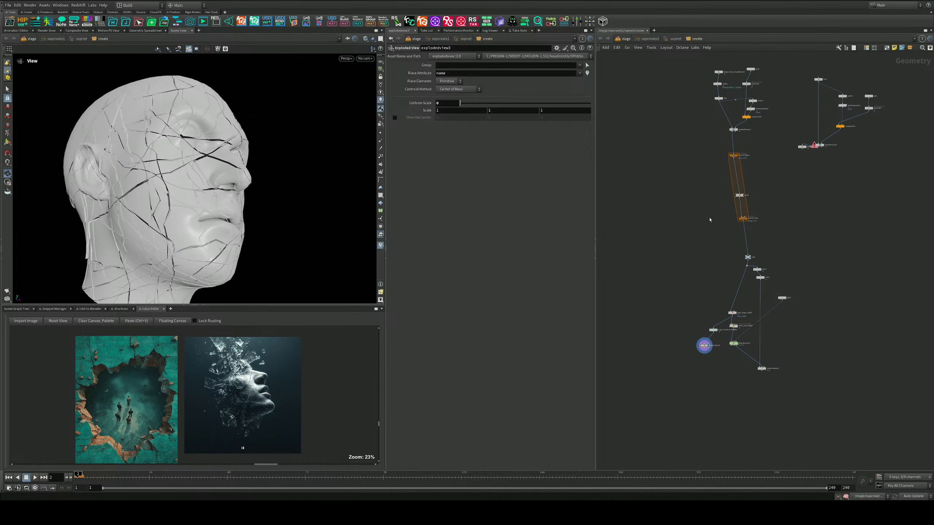
pyautogui.press('l')
pyautogui.scroll(4, 804, 163)
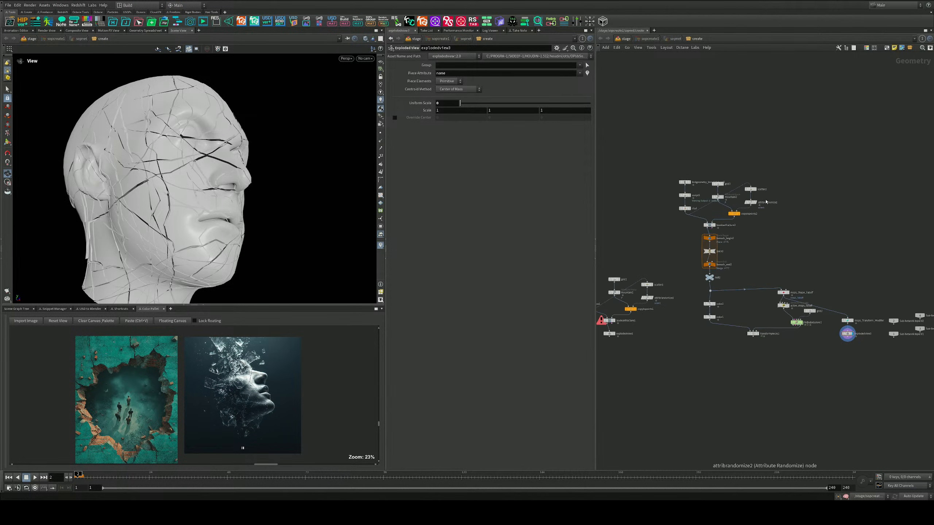
pyautogui.scroll(3, 748, 206)
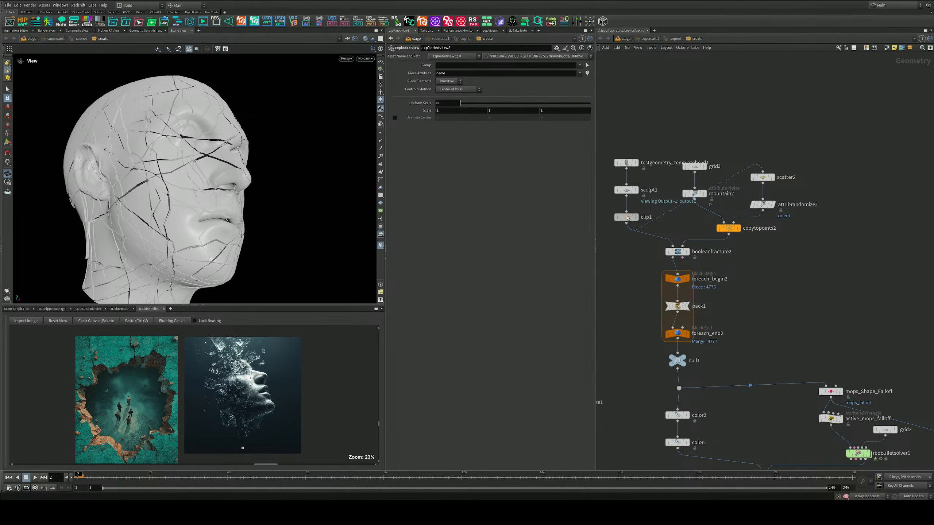
pyautogui.moveTo(630, 219)
pyautogui.mouseDown()
pyautogui.moveTo(649, 113)
pyautogui.moveTo(673, 99)
pyautogui.mouseUp()
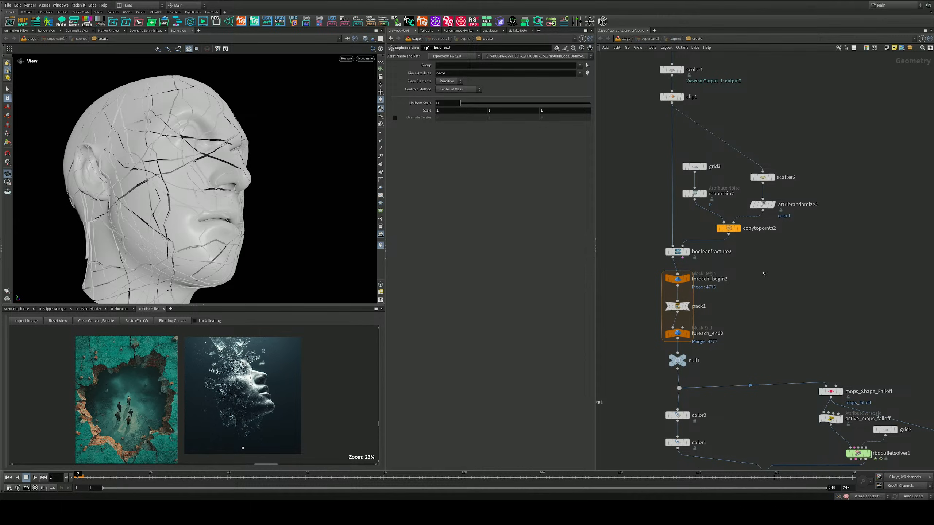
# Tidy the simulation part of the network, moving transformpieces1 below color1 and the MOPs falloff and solver branch beside the color nodes
pyautogui.scroll(-3, 811, 315)
pyautogui.moveTo(763, 272); pyautogui.dragTo(712, 343)
pyautogui.moveTo(873, 285); pyautogui.dragTo(792, 210)
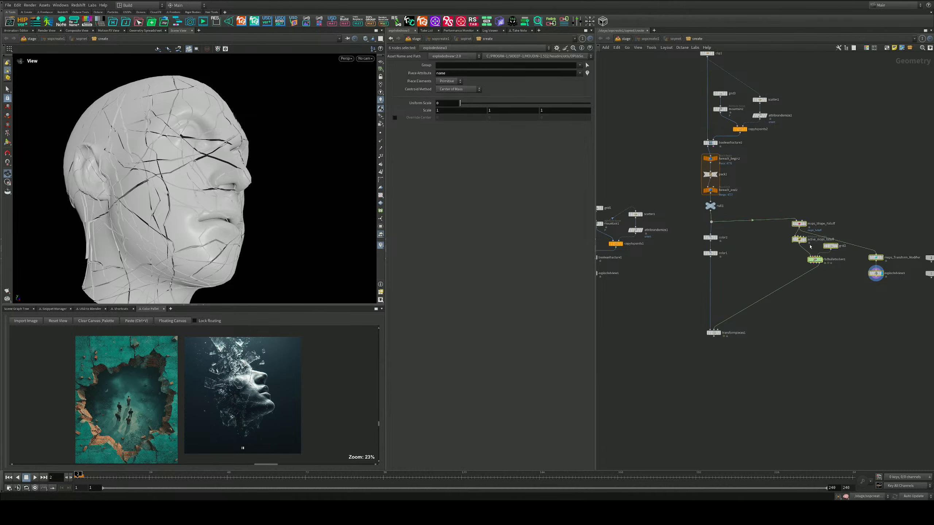
pyautogui.moveTo(802, 243); pyautogui.dragTo(723, 310)
pyautogui.click(795, 309)
pyautogui.scroll(3, 826, 282)
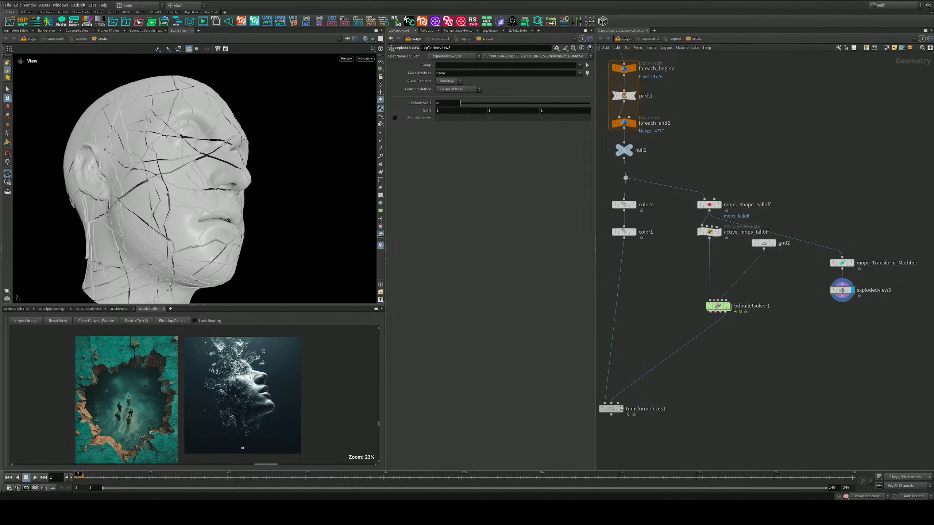
pyautogui.moveTo(609, 408); pyautogui.dragTo(632, 401)
# Move grid1 and box1 higher in the box fracture test network to untangle its wires
pyautogui.moveTo(661, 310); pyautogui.dragTo(663, 314, button='middle')
pyautogui.scroll(-4, 662, 314)
pyautogui.moveTo(692, 221); pyautogui.dragTo(869, 222, button='middle')
pyautogui.scroll(3, 702, 256)
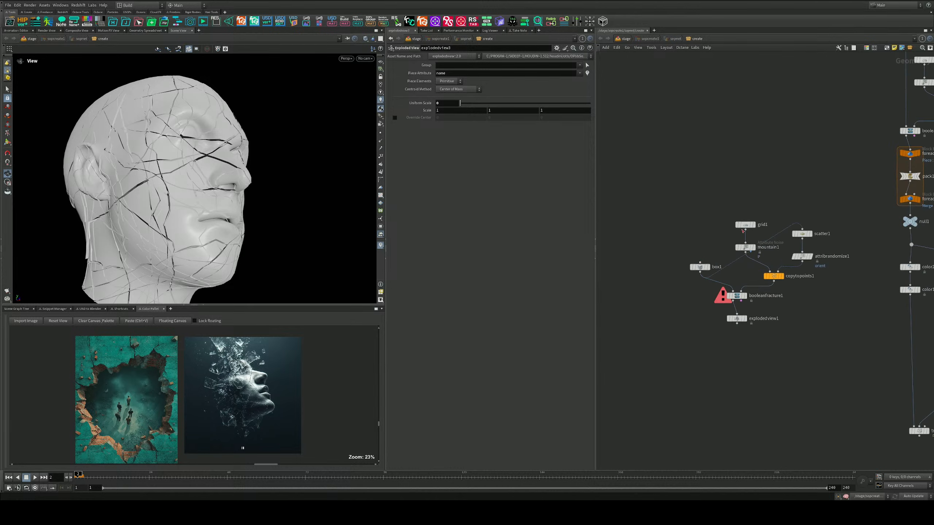
pyautogui.moveTo(745, 225); pyautogui.dragTo(745, 170)
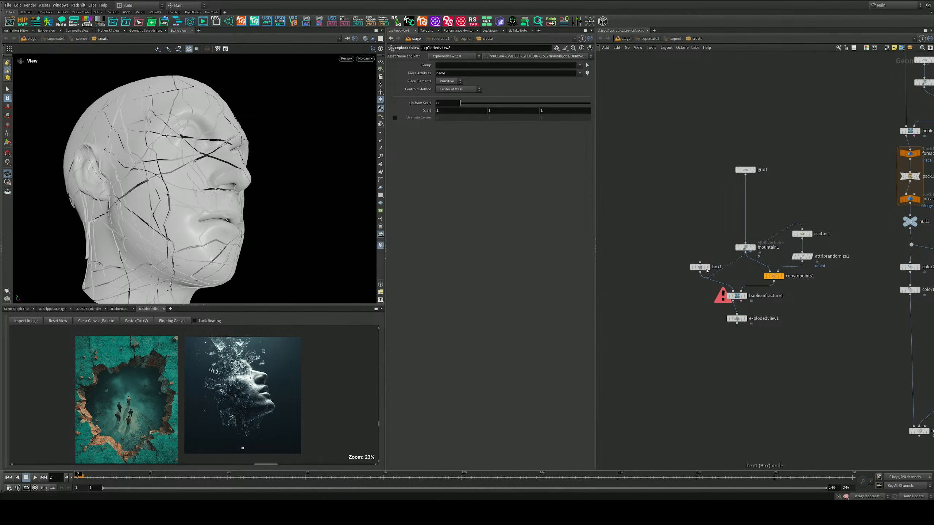
pyautogui.moveTo(693, 271); pyautogui.dragTo(709, 211)
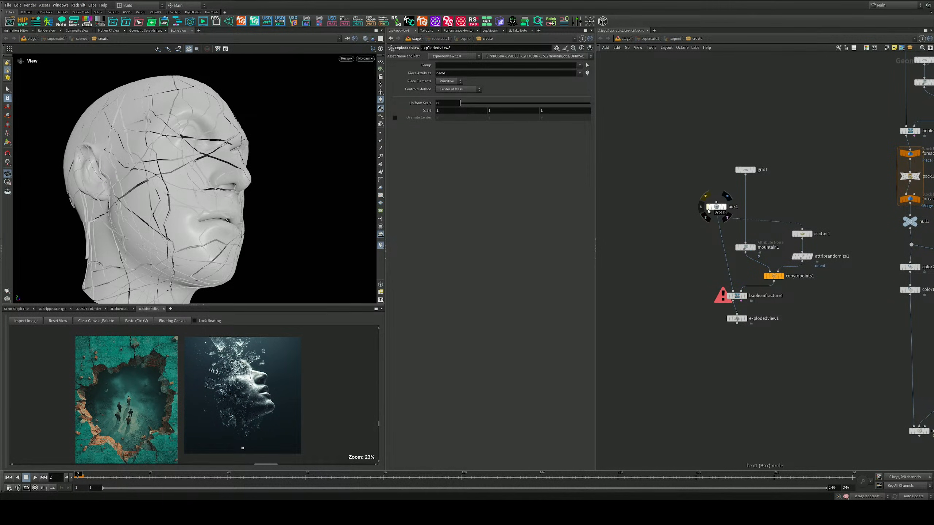
# Display explodedview1 and examine the exploded pieces of the fractured box
pyautogui.scroll(3, 747, 318)
pyautogui.scroll(-2, 766, 313)
pyautogui.moveTo(807, 294); pyautogui.dragTo(693, 282, button='middle')
pyautogui.moveTo(638, 309)
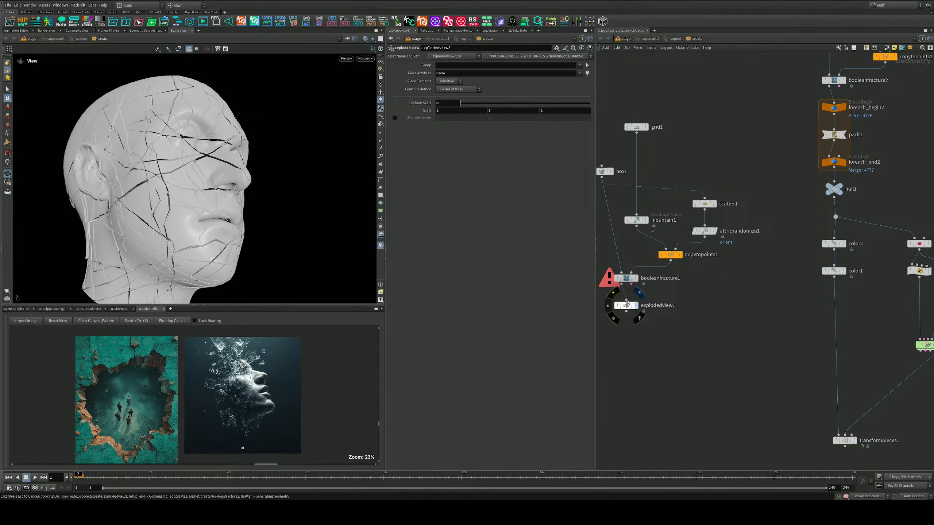
pyautogui.moveTo(281, 152); pyautogui.dragTo(96, 196, button='right')
pyautogui.moveTo(96, 196); pyautogui.dragTo(280, 171, button='middle')
pyautogui.moveTo(280, 171); pyautogui.dragTo(313, 162)
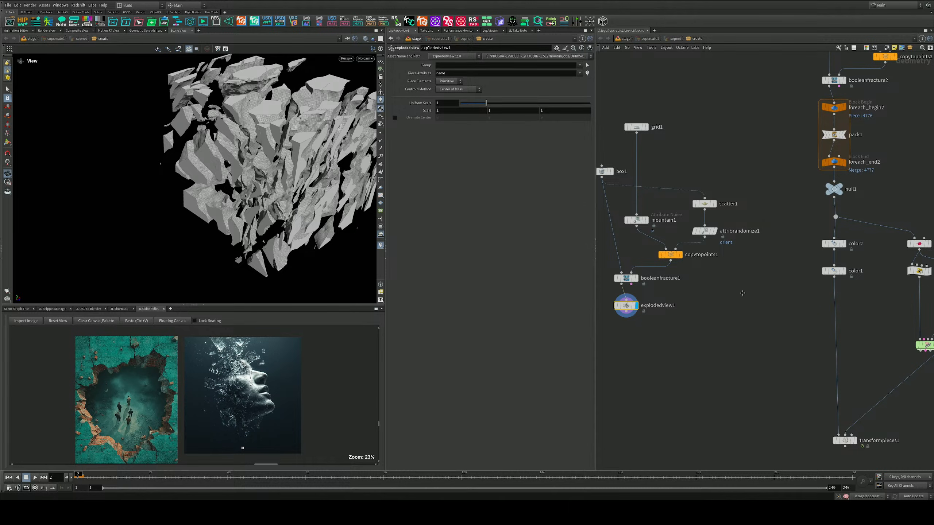
# Reduce the Force Total Count of scatter2 and set grid3 to 150 rows and 150 columns
pyautogui.moveTo(743, 294); pyautogui.dragTo(705, 374, button='middle')
pyautogui.moveTo(838, 217); pyautogui.dragTo(745, 343, button='middle')
pyautogui.scroll(3, 782, 245)
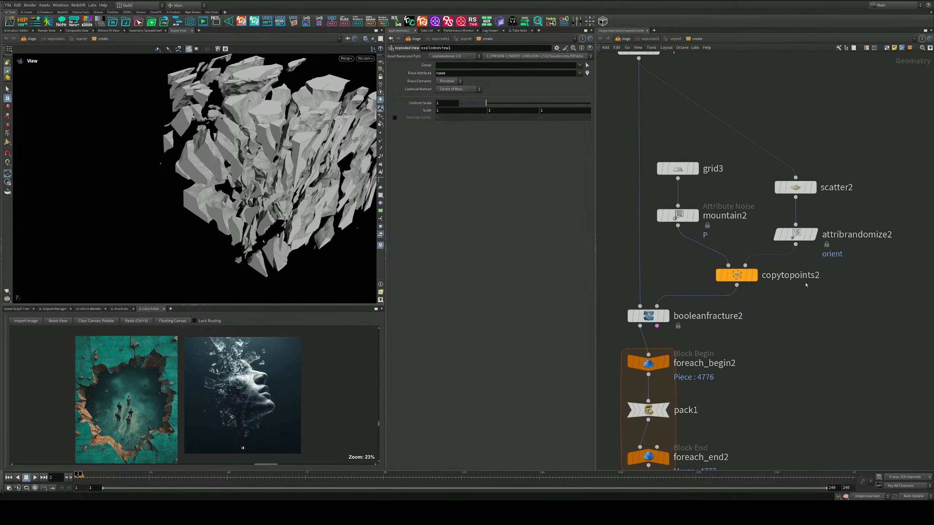
pyautogui.moveTo(805, 285); pyautogui.dragTo(786, 372, button='middle')
pyautogui.click(776, 275)
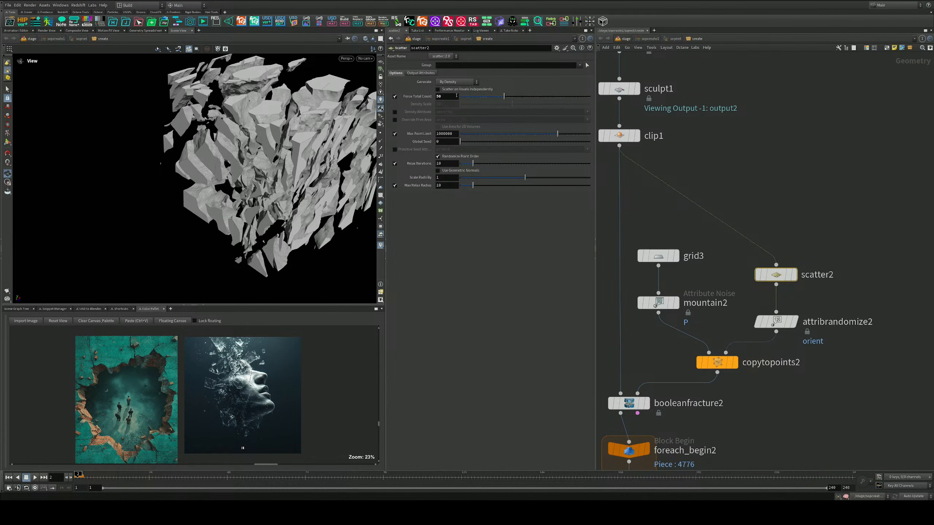
pyautogui.click(449, 97)
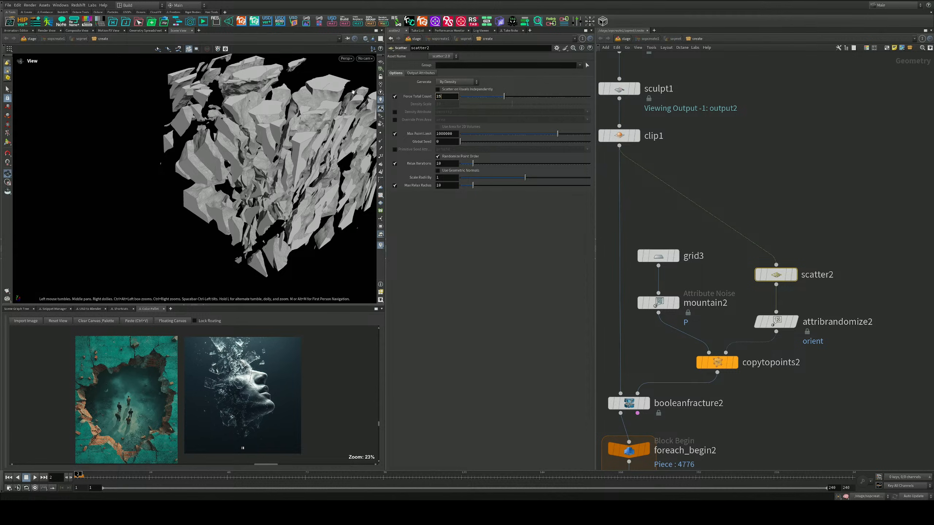
pyautogui.moveTo(697, 133); pyautogui.dragTo(725, 85, button='middle')
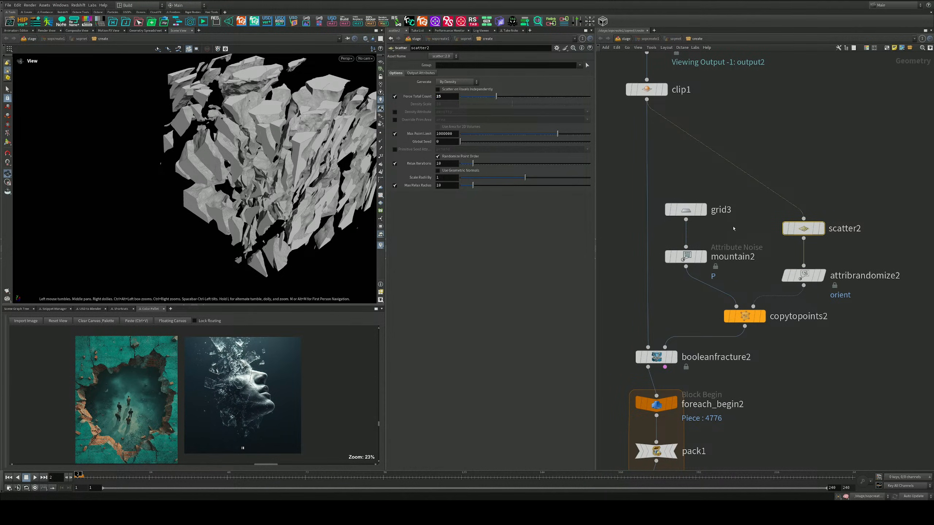
pyautogui.click(686, 210)
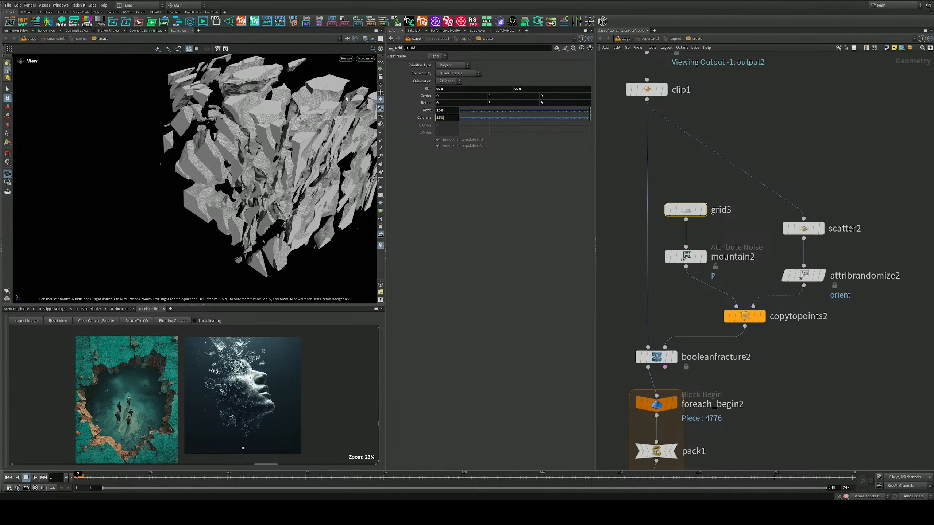
# Display the booleanfracture2 result and frame the head to check the recomputed fracture
pyautogui.scroll(-3, 746, 348)
pyautogui.moveTo(754, 375); pyautogui.dragTo(760, 162, button='middle')
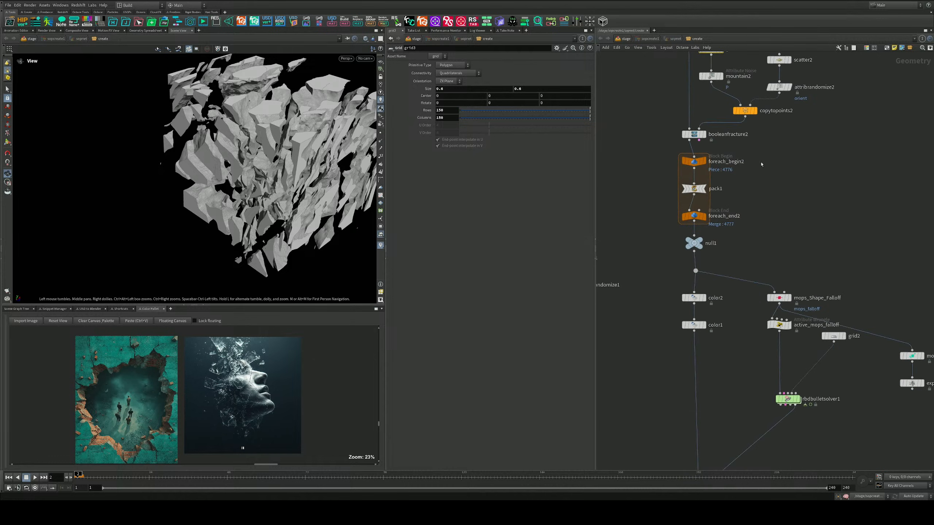
pyautogui.scroll(3, 716, 217)
pyautogui.moveTo(745, 195); pyautogui.dragTo(730, 273, button='middle')
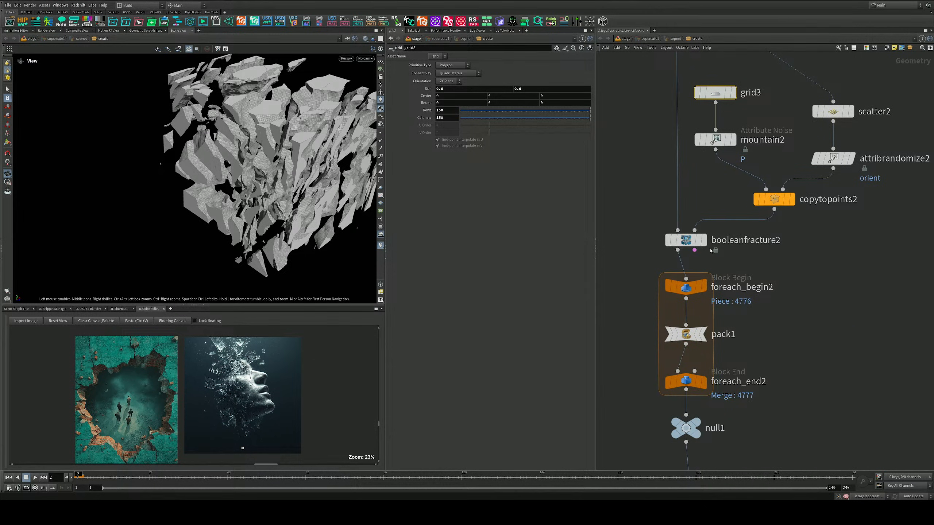
pyautogui.moveTo(706, 245)
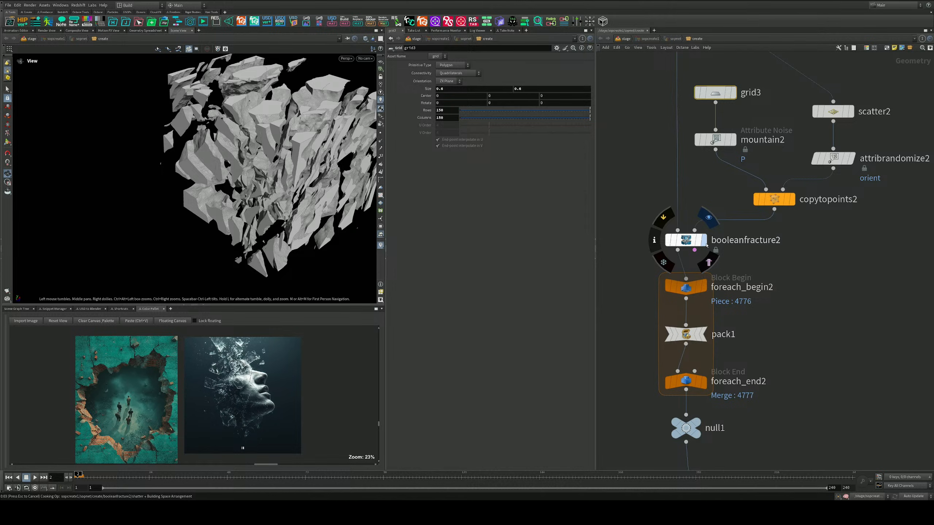
pyautogui.click(706, 246)
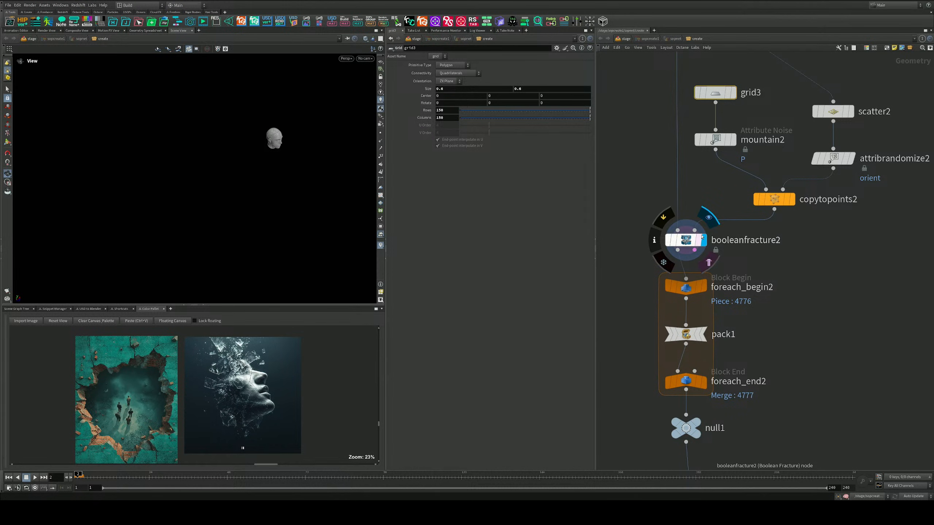
pyautogui.press('g')
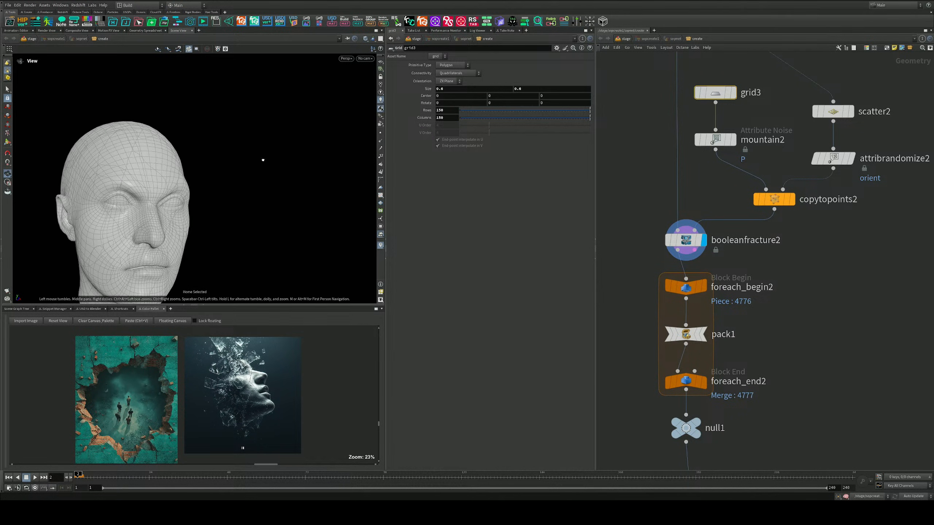
# Add an Exploded View node, connect it to the output of booleanfracture2 and display its result
pyautogui.moveTo(729, 310); pyautogui.dragTo(781, 216, button='middle')
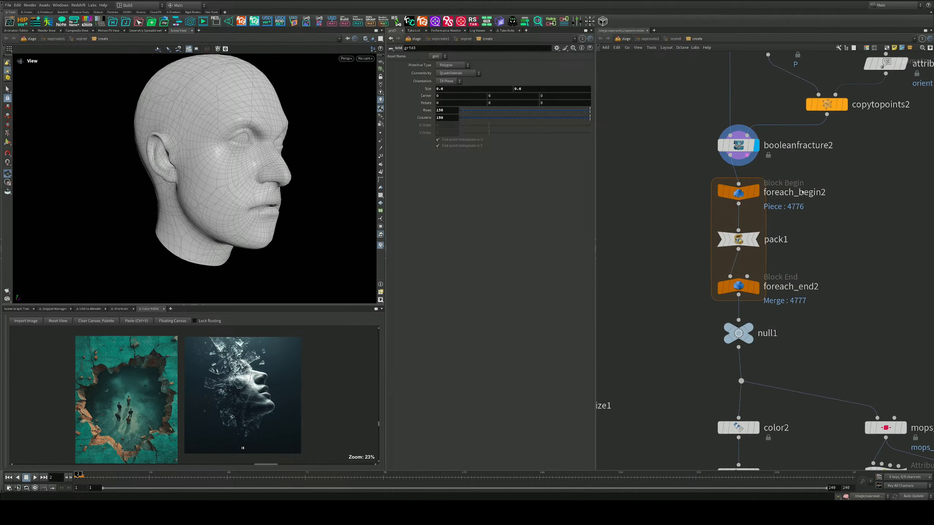
pyautogui.press('Tab')
pyautogui.write('ex')
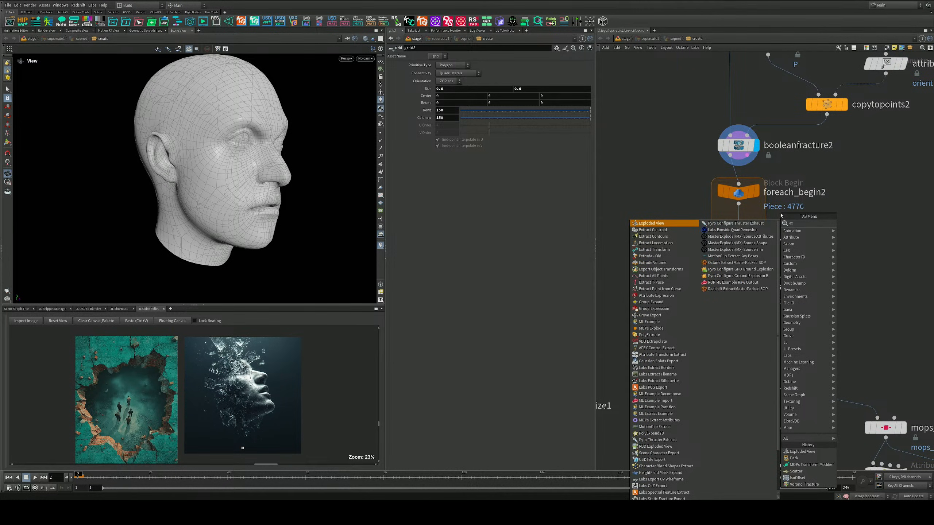
pyautogui.press('Return')
pyautogui.click(645, 221)
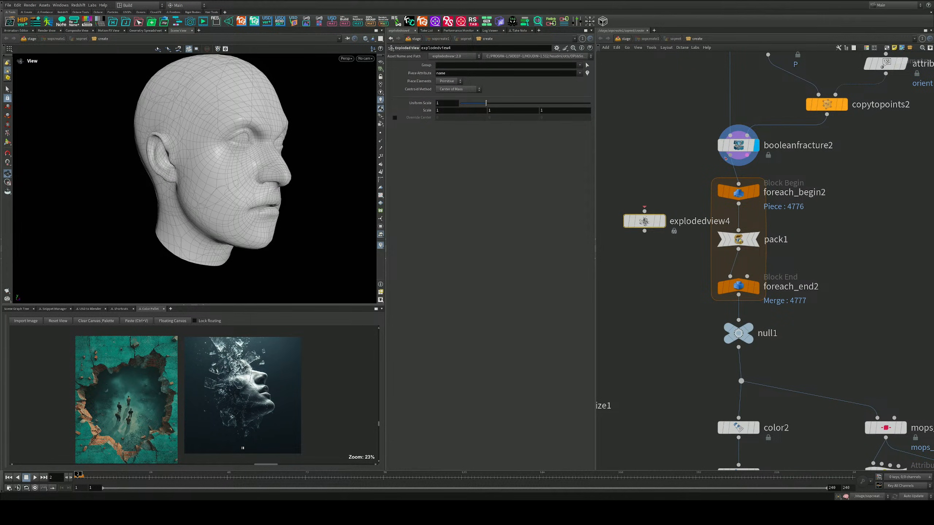
pyautogui.moveTo(727, 157); pyautogui.dragTo(644, 212)
pyautogui.click(663, 221)
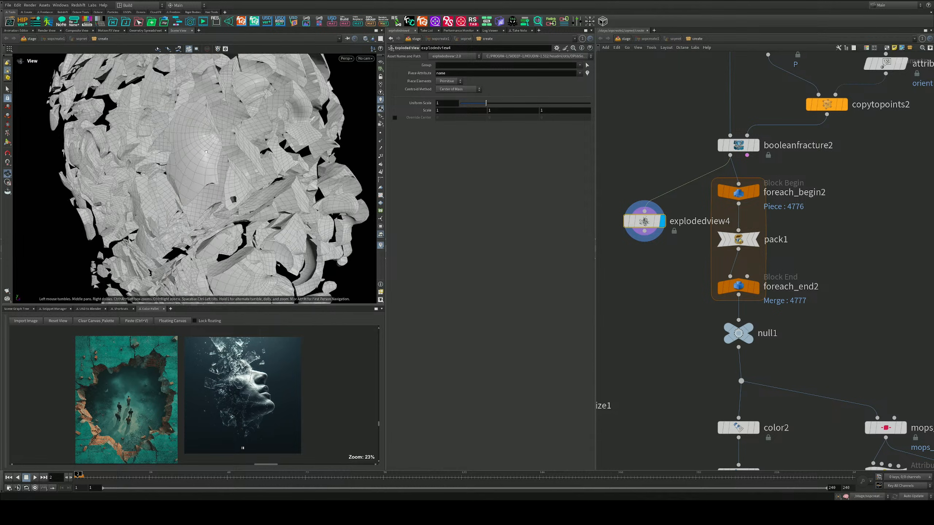
# Inspect the exploded head pieces and set the Uniform Scale of explodedview4 to 0
pyautogui.scroll(-3, 191, 173)
pyautogui.moveTo(206, 152); pyautogui.dragTo(199, 180)
pyautogui.scroll(-2, 177, 187)
pyautogui.moveTo(486, 103); pyautogui.dragTo(459, 110)
pyautogui.scroll(-4, 673, 199)
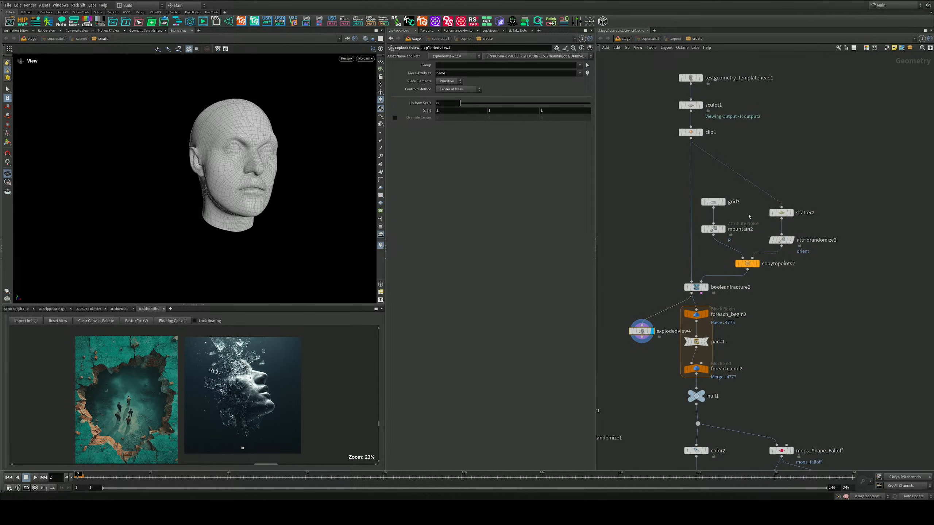
# Set the Force Total Count of scatter2 to 15 and check the pieces with explodedview4's Uniform Scale
pyautogui.click(781, 212)
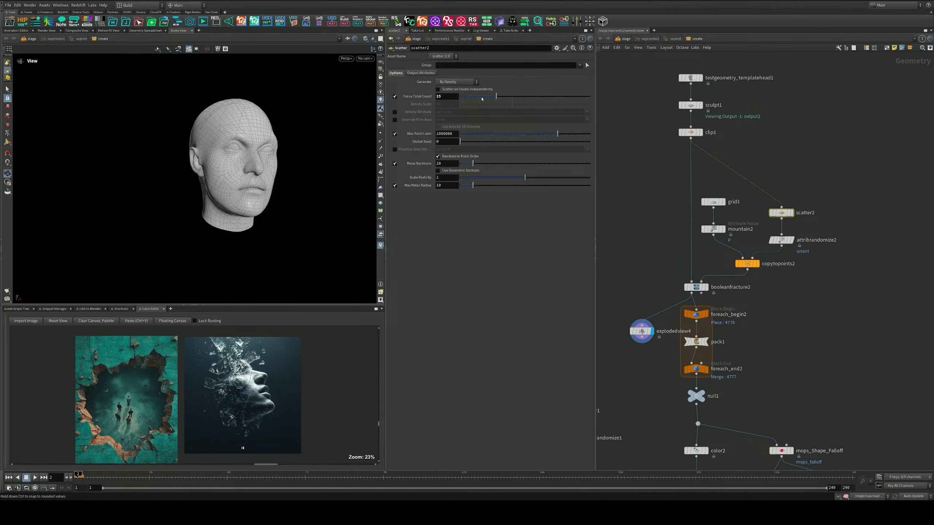
pyautogui.press('Return')
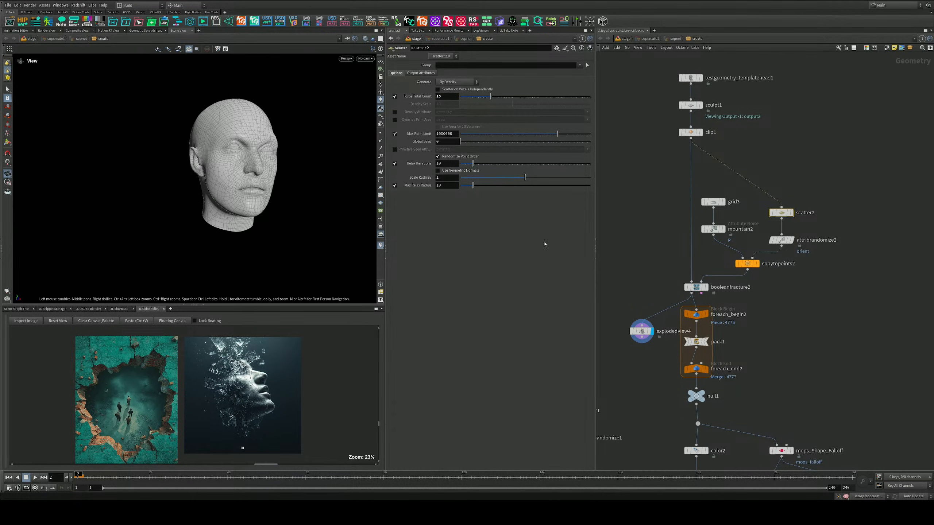
pyautogui.click(642, 331)
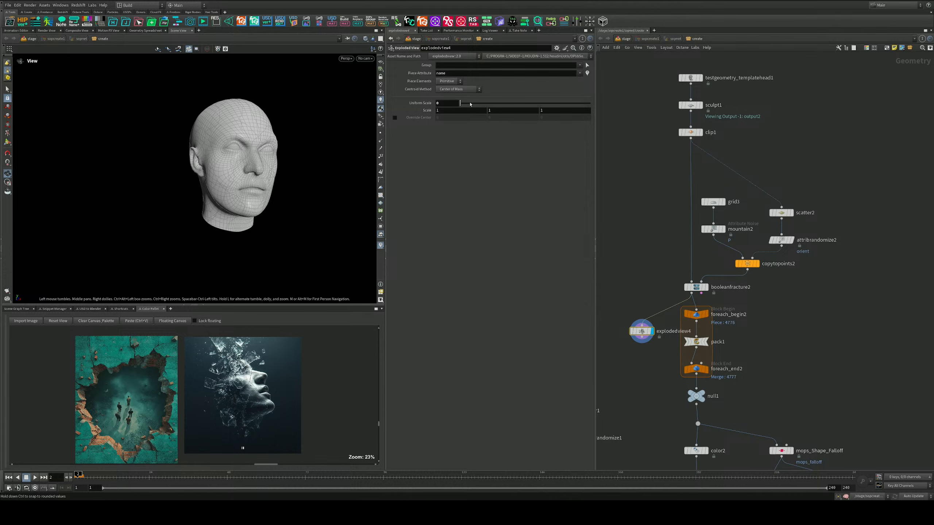
pyautogui.moveTo(460, 103)
pyautogui.mouseDown()
pyautogui.moveTo(480, 103)
pyautogui.moveTo(460, 103)
pyautogui.mouseUp()
# Set grid3 to 250 rows and 250 columns
pyautogui.moveTo(741, 107); pyautogui.dragTo(744, 129, button='middle')
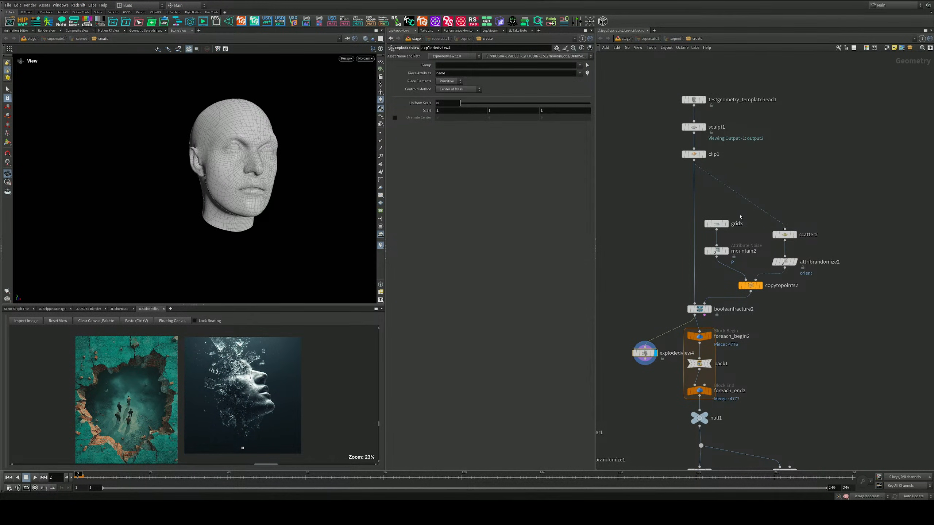
pyautogui.click(719, 224)
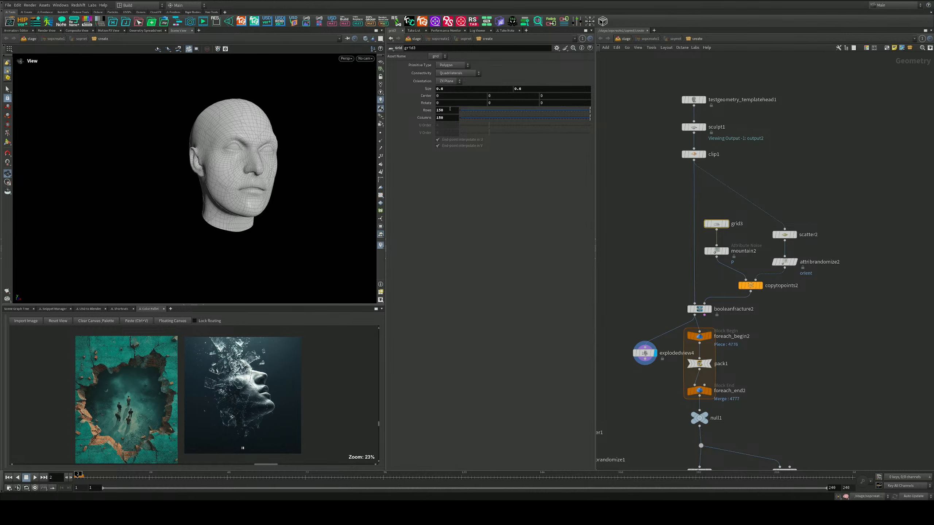
pyautogui.write('250')
pyautogui.press('Tab')
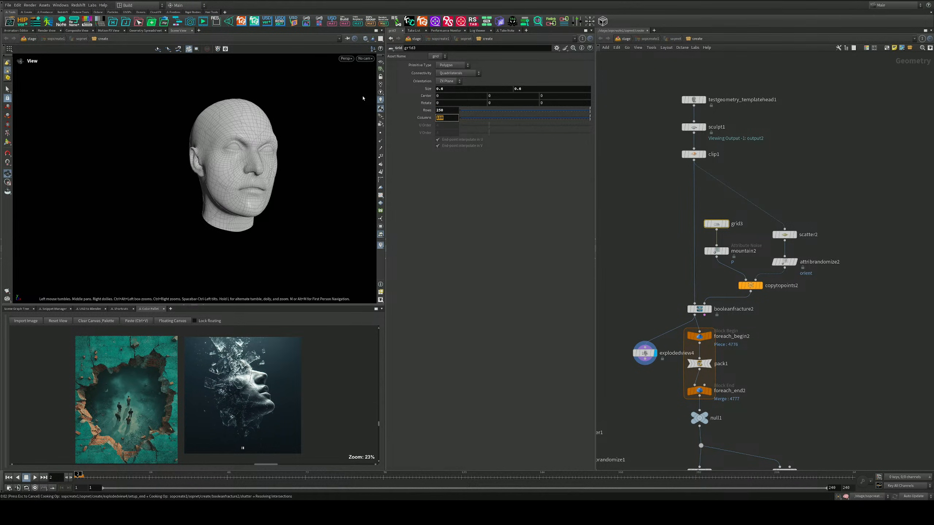
pyautogui.write('250')
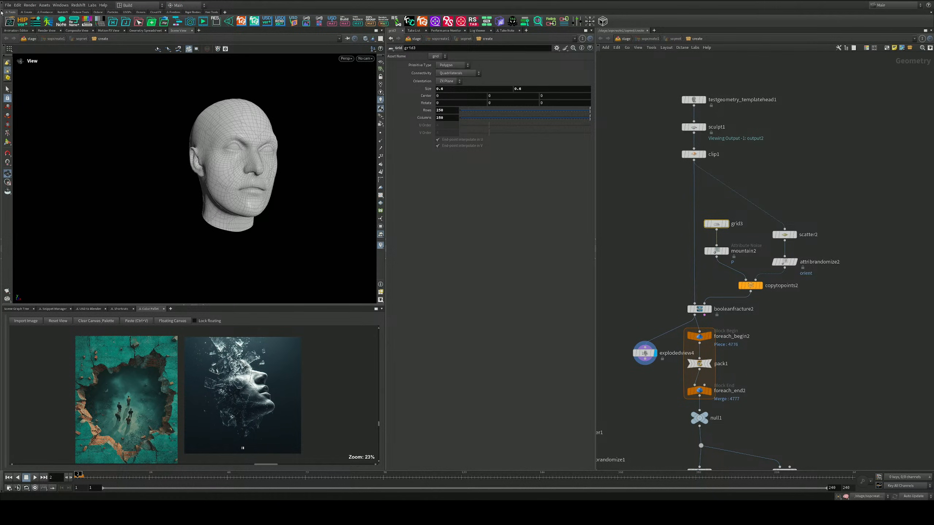
# Hide the shelf, collapse the reference image pane to enlarge the viewport, and bring the head closer
pyautogui.click(1, 18)
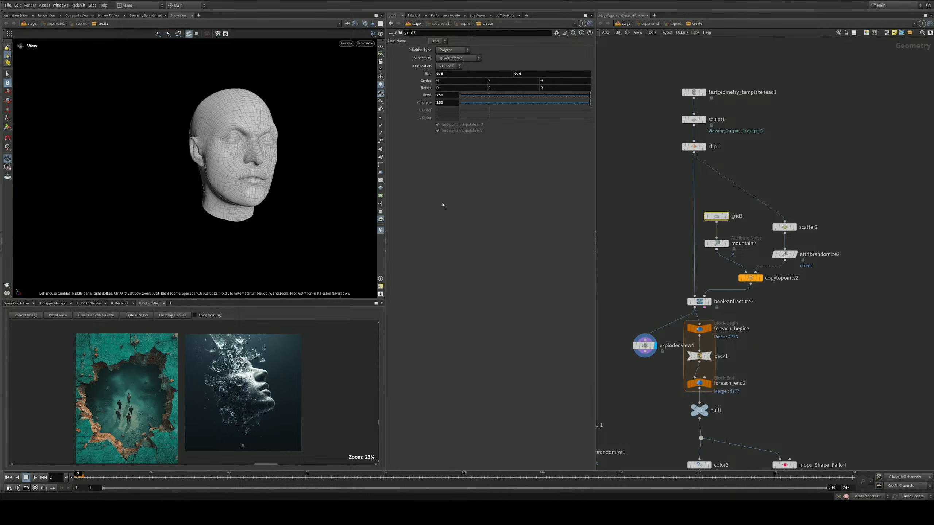
pyautogui.click(202, 300)
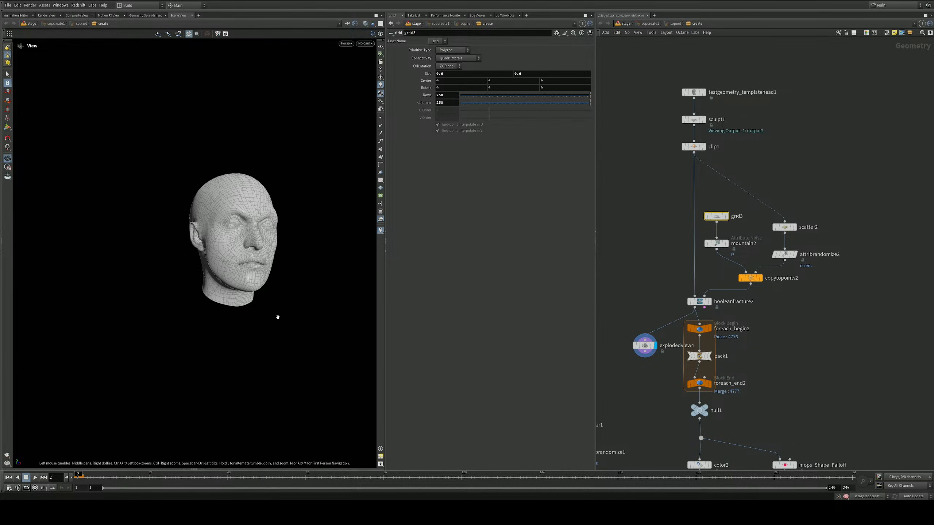
pyautogui.moveTo(235, 266); pyautogui.dragTo(325, 231, button='right')
pyautogui.moveTo(236, 263); pyautogui.dragTo(280, 263)
pyautogui.moveTo(279, 263); pyautogui.dragTo(269, 295, button='middle')
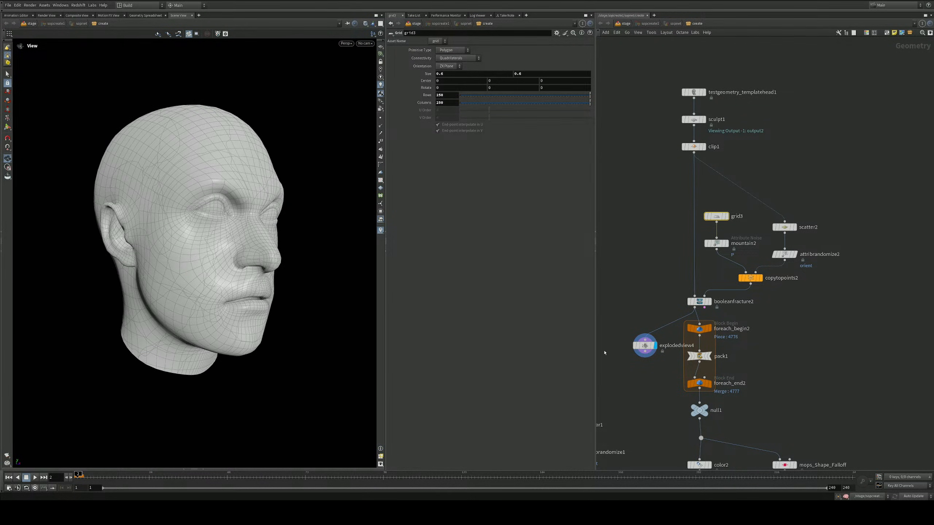
# Set the Uniform Scale of explodedview4 to about 0.7 and examine the separated head pieces
pyautogui.moveTo(645, 370); pyautogui.dragTo(712, 327, button='middle')
pyautogui.click(733, 292)
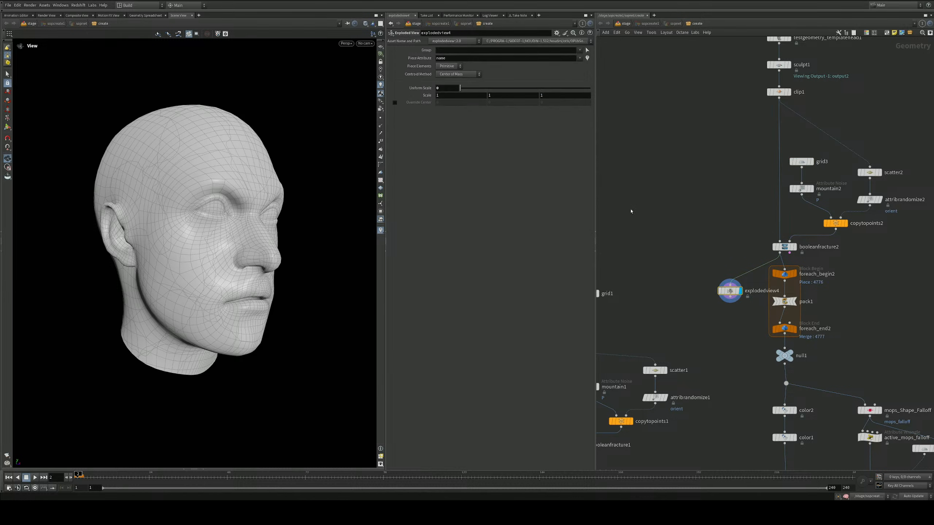
pyautogui.moveTo(461, 88); pyautogui.dragTo(479, 87)
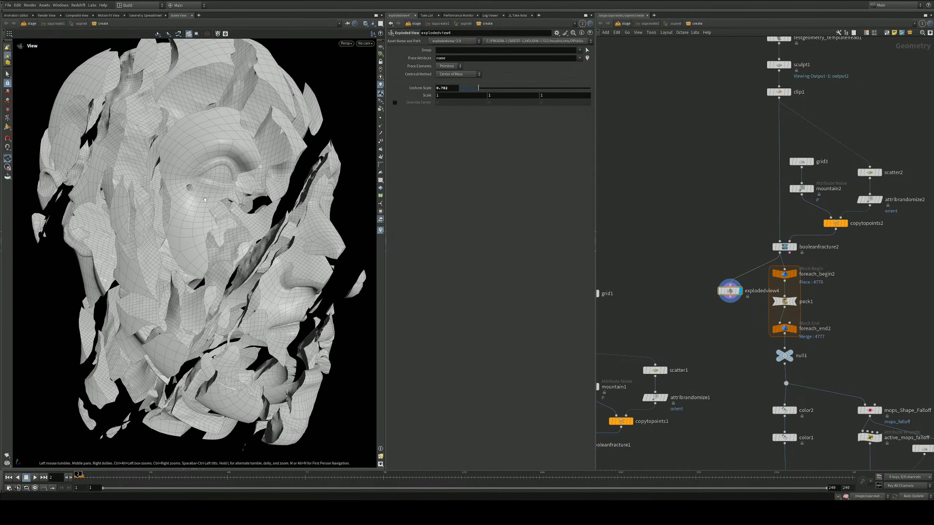
pyautogui.moveTo(235, 217); pyautogui.dragTo(189, 208)
pyautogui.moveTo(228, 176); pyautogui.dragTo(192, 165, button='right')
pyautogui.moveTo(336, 180); pyautogui.dragTo(290, 221, button='middle')
pyautogui.moveTo(289, 221)
pyautogui.mouseDown()
pyautogui.moveTo(257, 225)
pyautogui.moveTo(279, 221)
pyautogui.mouseUp()
# Set grid3 to 500 rows and 500 columns for denser fracture cutters
pyautogui.moveTo(747, 139); pyautogui.dragTo(742, 268, button='middle')
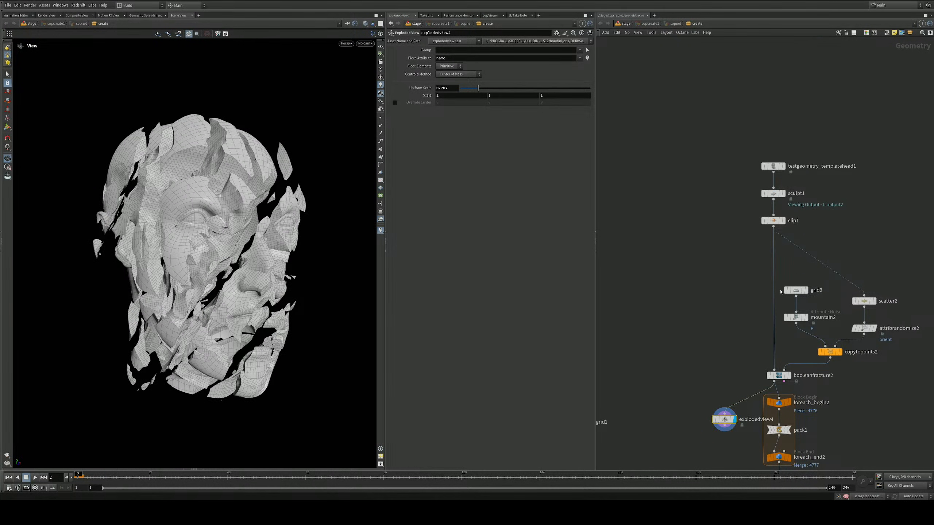
pyautogui.moveTo(781, 292); pyautogui.dragTo(658, 248, button='middle')
pyautogui.scroll(3, 661, 253)
pyautogui.click(660, 254)
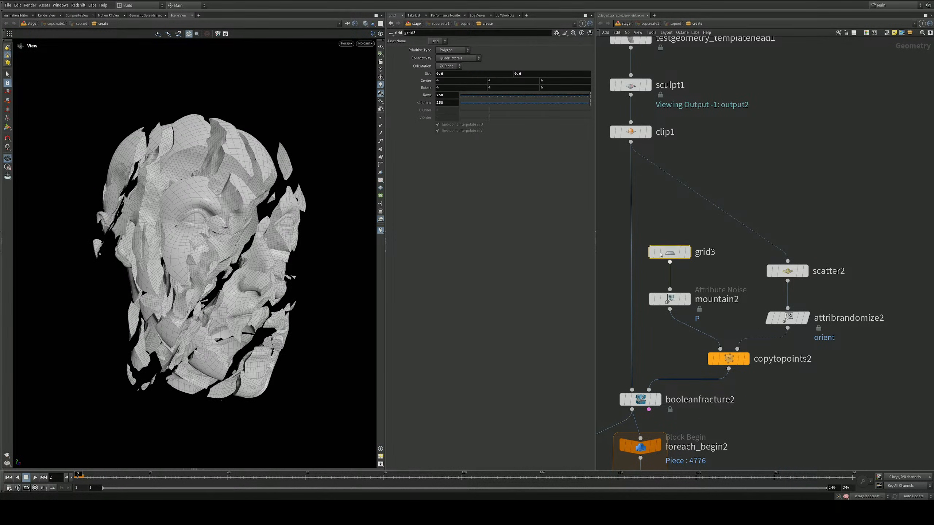
pyautogui.write('50')
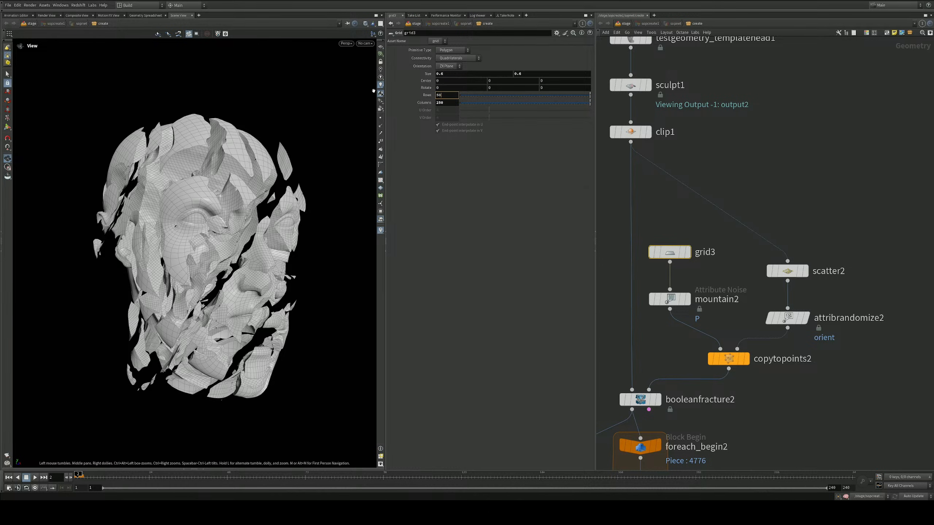
pyautogui.write('0')
pyautogui.press('Tab')
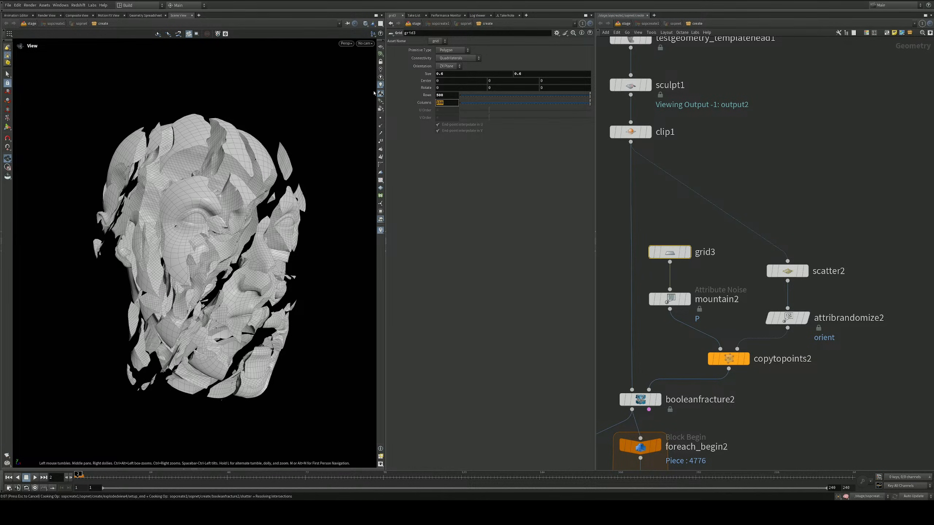
pyautogui.write('500')
pyautogui.press('Return')
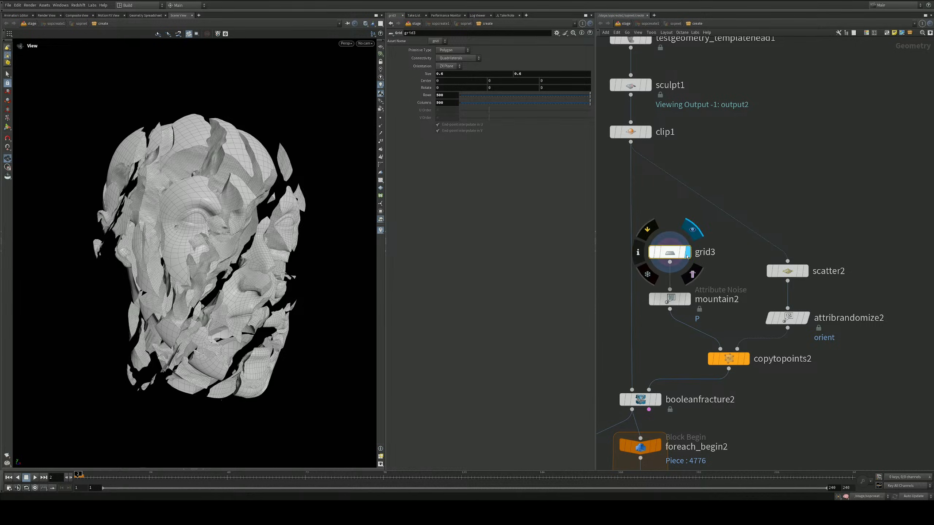
# Display grid3 with clip1 as a template to compare the grid's size with the head
pyautogui.click(687, 254)
pyautogui.moveTo(253, 206); pyautogui.dragTo(180, 280, button='right')
pyautogui.moveTo(181, 280); pyautogui.dragTo(180, 397)
pyautogui.moveTo(224, 224); pyautogui.dragTo(271, 181)
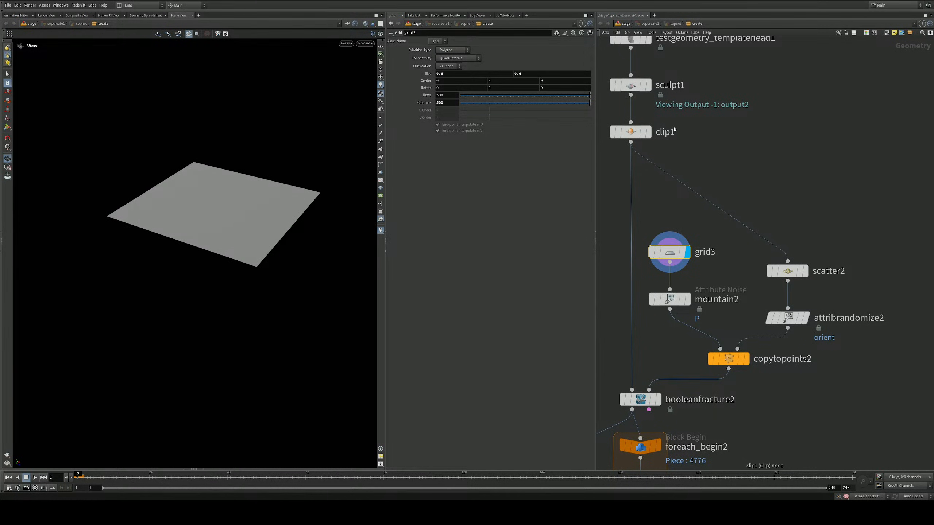
pyautogui.moveTo(674, 130); pyautogui.dragTo(692, 210, button='middle')
pyautogui.click(670, 235)
pyautogui.moveTo(194, 188); pyautogui.dragTo(212, 160)
pyautogui.moveTo(212, 160); pyautogui.dragTo(292, 180, button='right')
pyautogui.moveTo(292, 180)
pyautogui.mouseDown()
pyautogui.moveTo(295, 167)
pyautogui.moveTo(298, 190)
pyautogui.mouseUp()
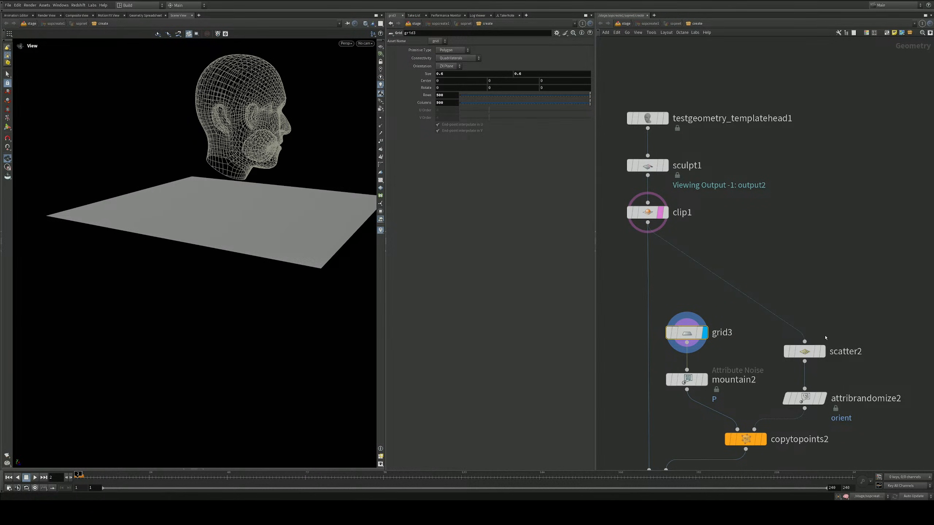
# Display the scatter2 points and set the size of grid3 to 0.4 by 0.4
pyautogui.click(824, 355)
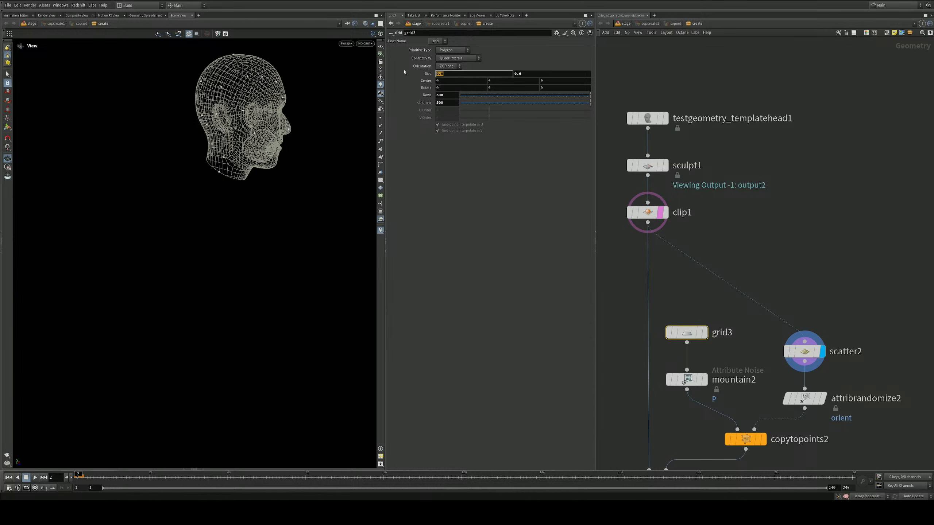
pyautogui.press('Tab')
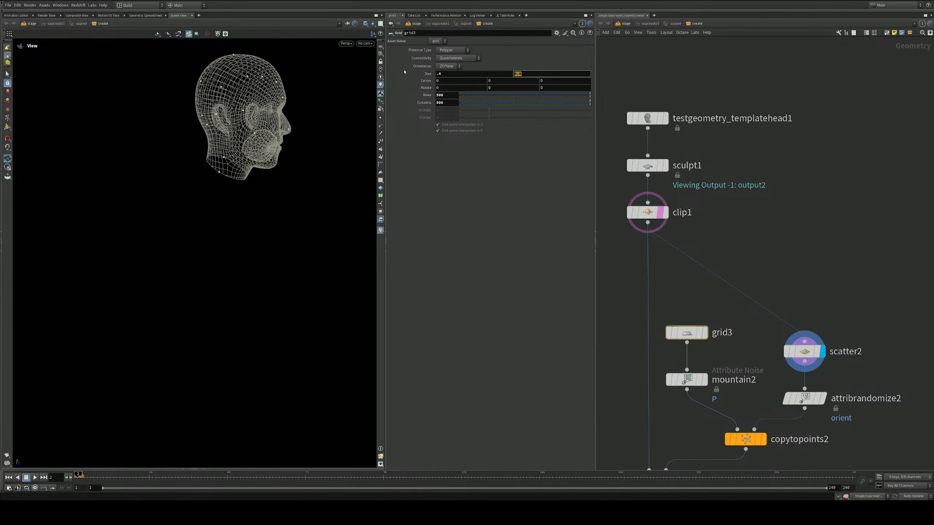
pyautogui.press('Return')
# Display explodedview4 and examine the fracture detail on the recomputed head pieces from several angles
pyautogui.moveTo(679, 274); pyautogui.dragTo(696, 176, button='middle')
pyautogui.scroll(-2, 696, 176)
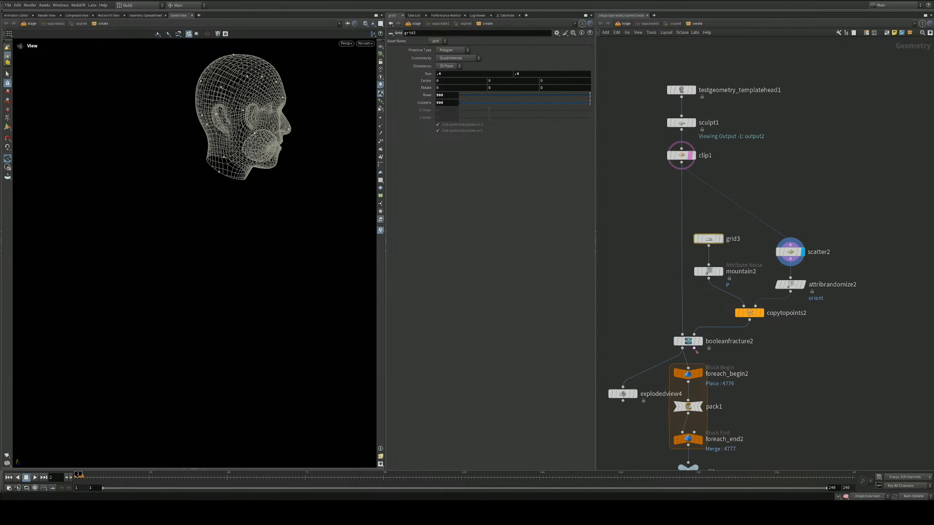
pyautogui.scroll(1, 683, 343)
pyautogui.moveTo(629, 397)
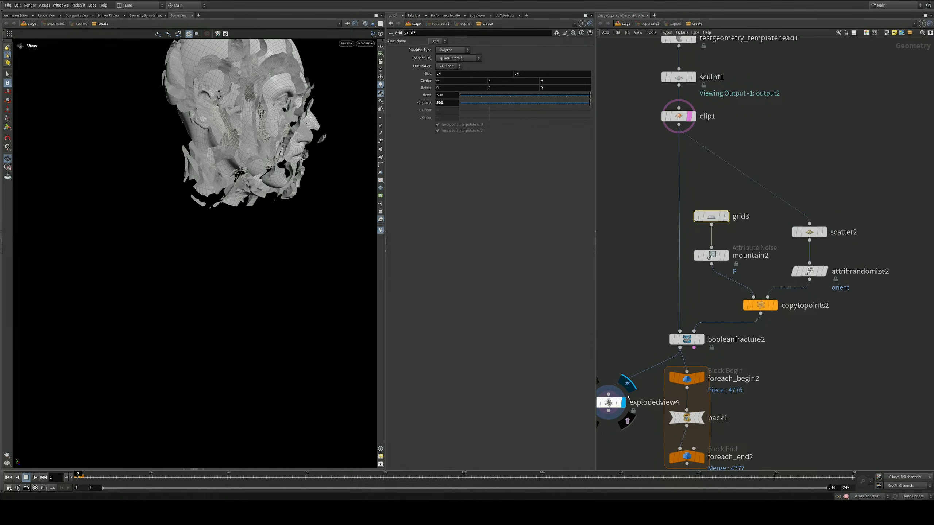
pyautogui.moveTo(313, 143); pyautogui.dragTo(258, 136)
pyautogui.moveTo(258, 136); pyautogui.dragTo(247, 173, button='middle')
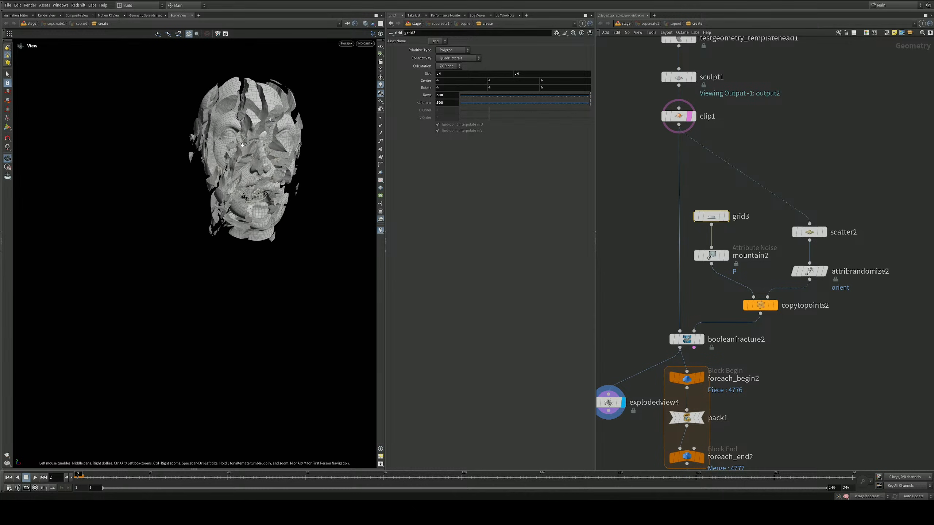
pyautogui.moveTo(247, 173); pyautogui.dragTo(306, 135)
pyautogui.moveTo(305, 134); pyautogui.dragTo(241, 124, button='right')
pyautogui.moveTo(241, 125); pyautogui.dragTo(217, 130)
pyautogui.moveTo(248, 147); pyautogui.dragTo(240, 204, button='middle')
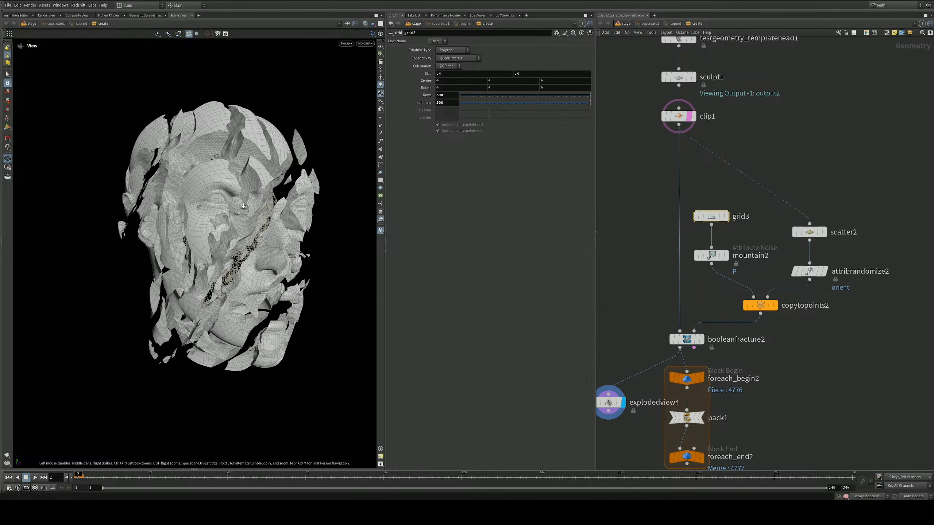
# Switch the viewport to shaded display without the wireframe overlay and view the exploded head
pyautogui.rightClick(240, 205)
pyautogui.click(290, 142)
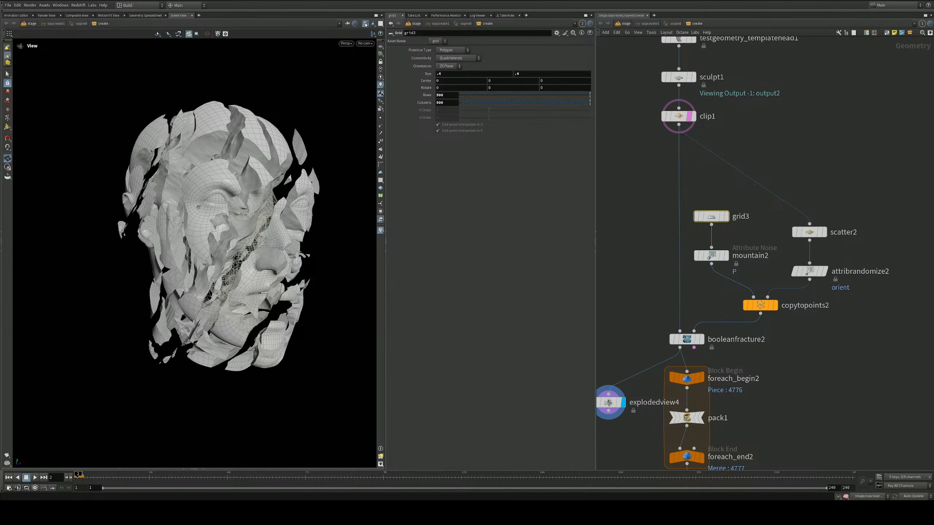
pyautogui.click(365, 25)
pyautogui.click(383, 97)
pyautogui.moveTo(289, 185)
pyautogui.mouseDown()
pyautogui.moveTo(280, 214)
pyautogui.moveTo(254, 235)
pyautogui.moveTo(225, 189)
pyautogui.moveTo(296, 185)
pyautogui.moveTo(287, 205)
pyautogui.mouseUp()
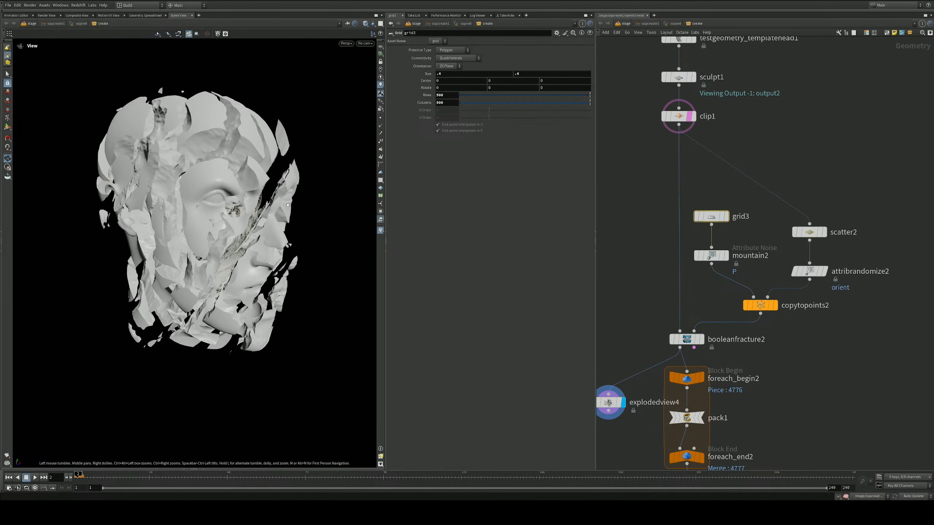
# Try the viewport with lighting disabled, restore a lit mode, and examine the exploded pieces
pyautogui.click(381, 85)
pyautogui.click(381, 69)
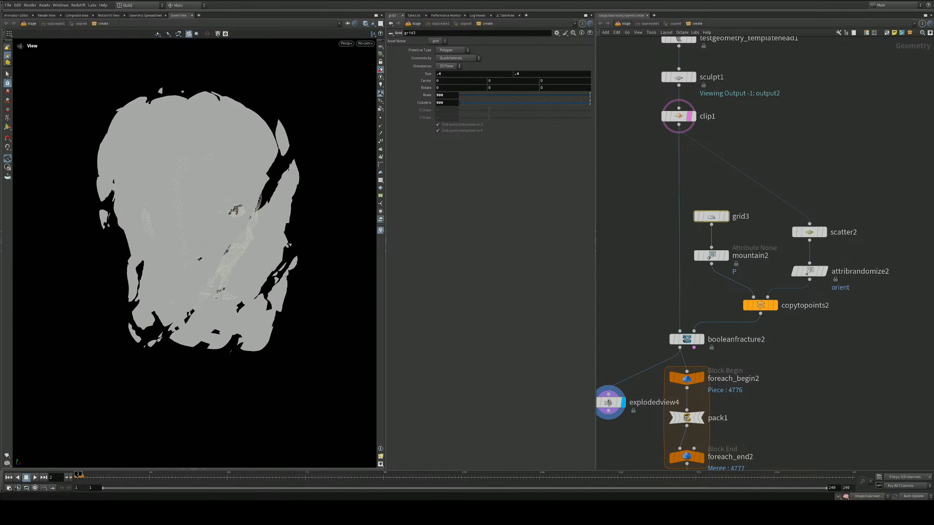
pyautogui.click(380, 78)
pyautogui.moveTo(279, 173); pyautogui.dragTo(235, 254)
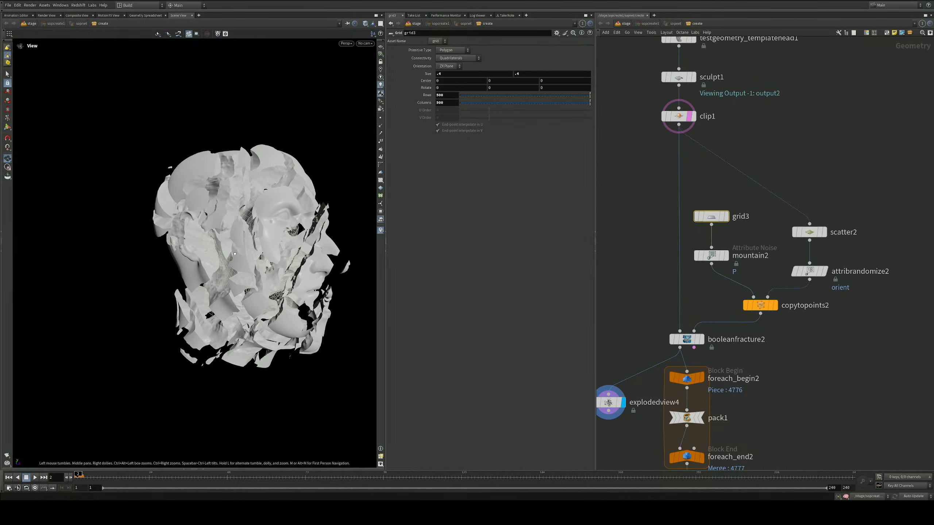
pyautogui.moveTo(261, 254); pyautogui.dragTo(190, 242, button='middle')
pyautogui.moveTo(650, 298); pyautogui.dragTo(719, 203, button='middle')
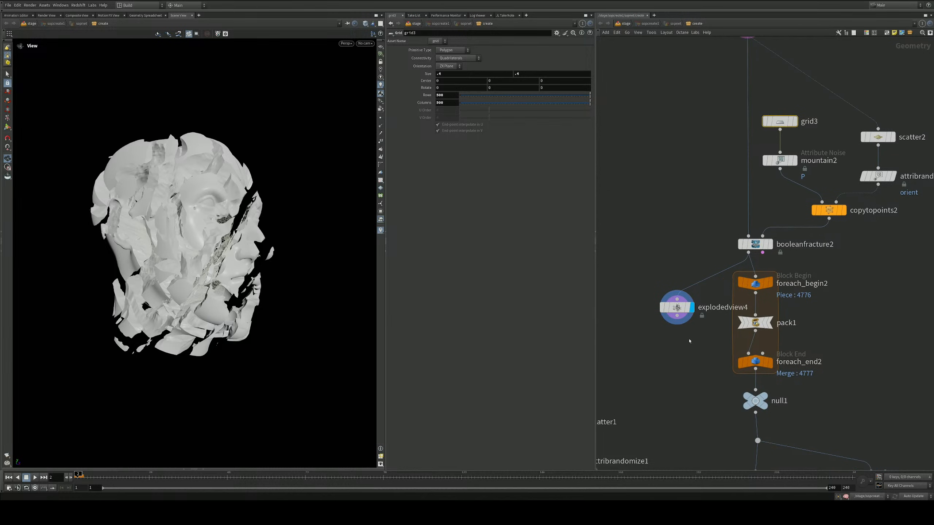
# Close the pieces of explodedview4 with a uniform scale of 0, and reopen them slightly to a scale of 0.014
pyautogui.click(670, 307)
pyautogui.moveTo(478, 88)
pyautogui.mouseDown()
pyautogui.moveTo(461, 89)
pyautogui.moveTo(537, 85)
pyautogui.moveTo(460, 88)
pyautogui.mouseUp()
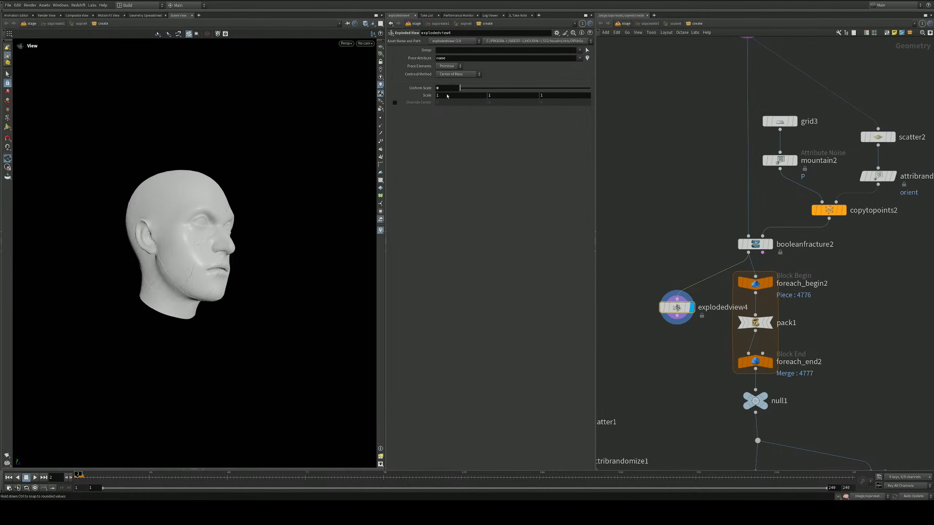
pyautogui.moveTo(222, 240); pyautogui.dragTo(265, 213, button='right')
pyautogui.moveTo(265, 212); pyautogui.dragTo(213, 225)
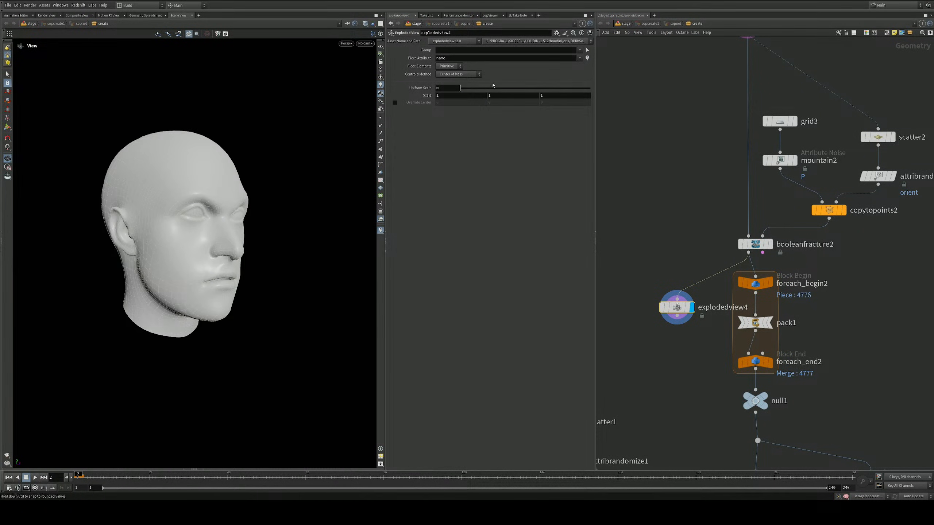
pyautogui.moveTo(460, 88); pyautogui.dragTo(461, 89)
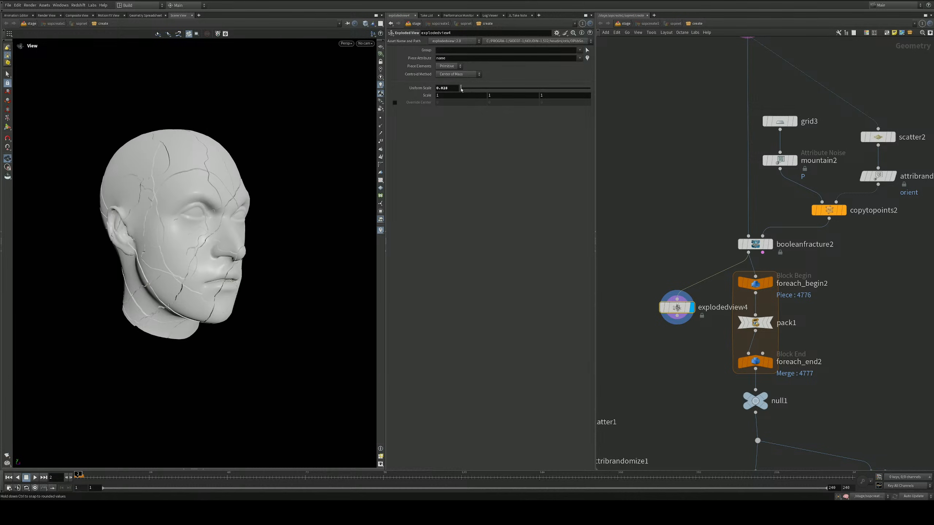
pyautogui.moveTo(166, 230)
pyautogui.mouseDown()
pyautogui.moveTo(146, 235)
pyautogui.moveTo(147, 220)
pyautogui.moveTo(125, 218)
pyautogui.moveTo(162, 225)
pyautogui.mouseUp()
pyautogui.moveTo(450, 88); pyautogui.dragTo(404, 116, button='middle')
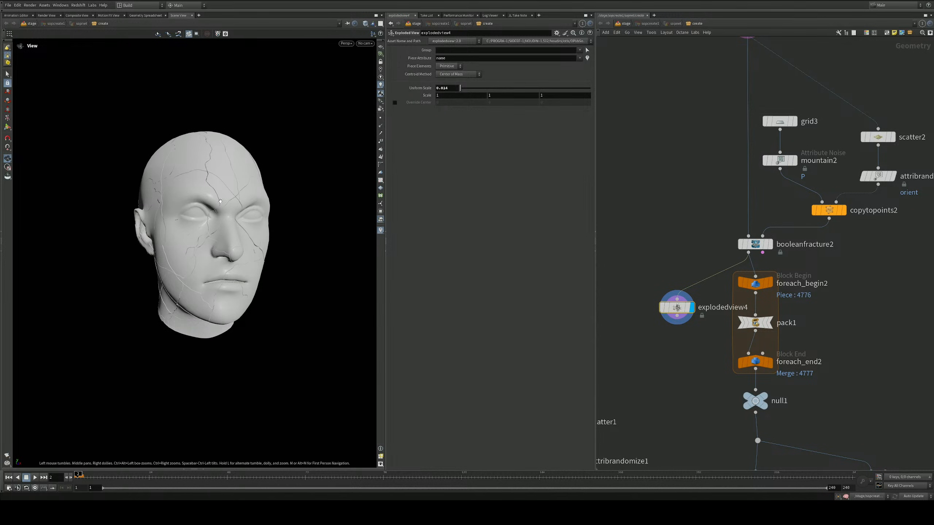
# Examine the thin cracks across the front of the face at close range
pyautogui.moveTo(225, 221); pyautogui.dragTo(294, 265)
pyautogui.scroll(5, 289, 211)
pyautogui.scroll(3, 235, 281)
pyautogui.scroll(-4, 265, 269)
pyautogui.scroll(-3, 273, 263)
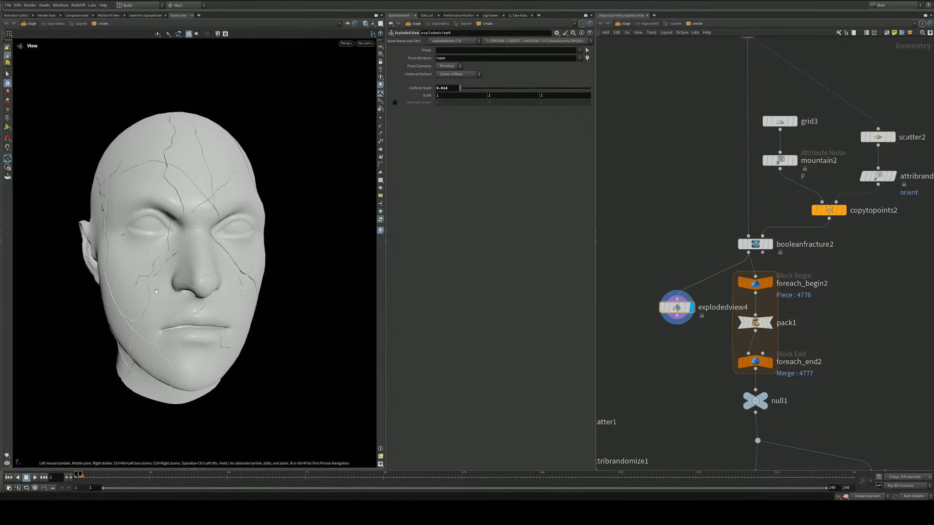
# Paste a copy of the mops_Shape_Falloff node and insert it below color1 on the wire to transformpieces1
pyautogui.moveTo(654, 322); pyautogui.dragTo(703, 179, button='middle')
pyautogui.scroll(-3, 705, 185)
pyautogui.moveTo(714, 227); pyautogui.dragTo(709, 161, button='middle')
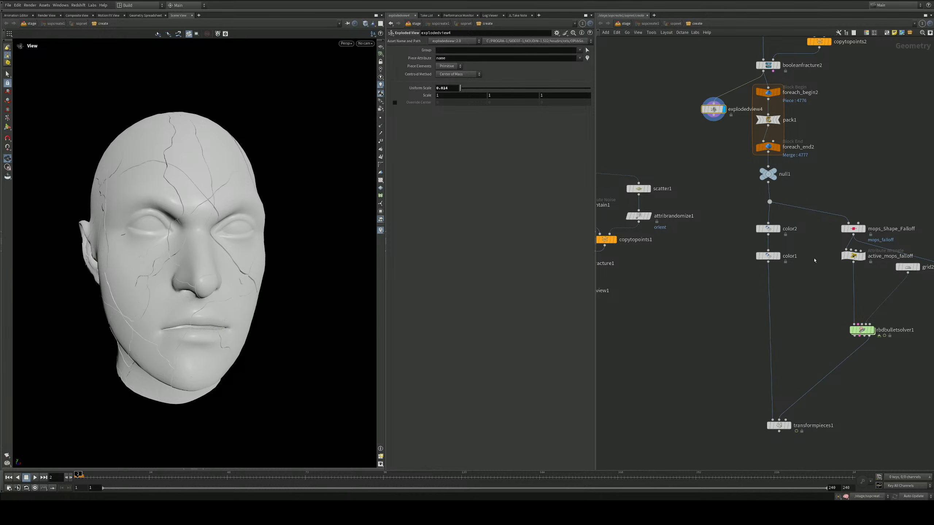
pyautogui.moveTo(814, 260)
pyautogui.mouseDown(button='middle')
pyautogui.moveTo(699, 205)
pyautogui.moveTo(772, 292)
pyautogui.moveTo(822, 260)
pyautogui.mouseUp(button='middle')
pyautogui.scroll(-3, 817, 261)
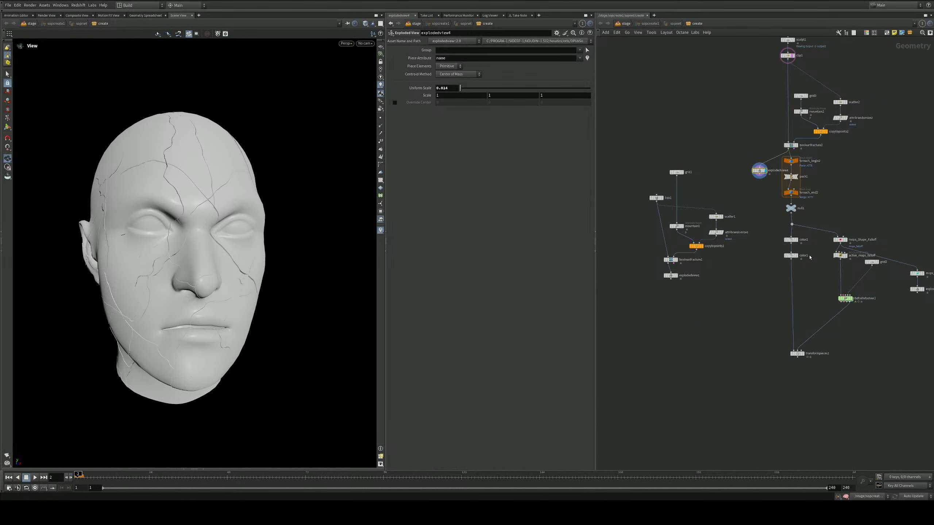
pyautogui.scroll(5, 810, 257)
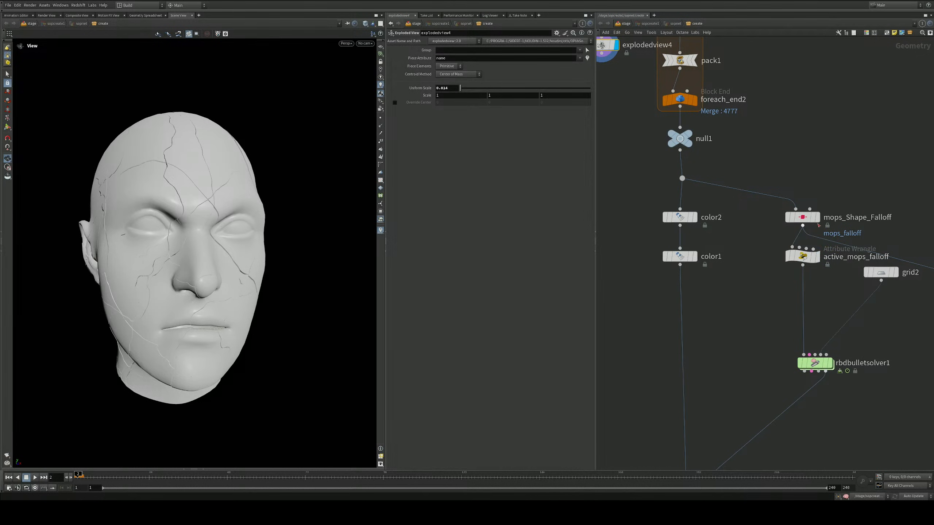
pyautogui.scroll(-5, 747, 231)
pyautogui.moveTo(765, 160); pyautogui.dragTo(784, 195, button='middle')
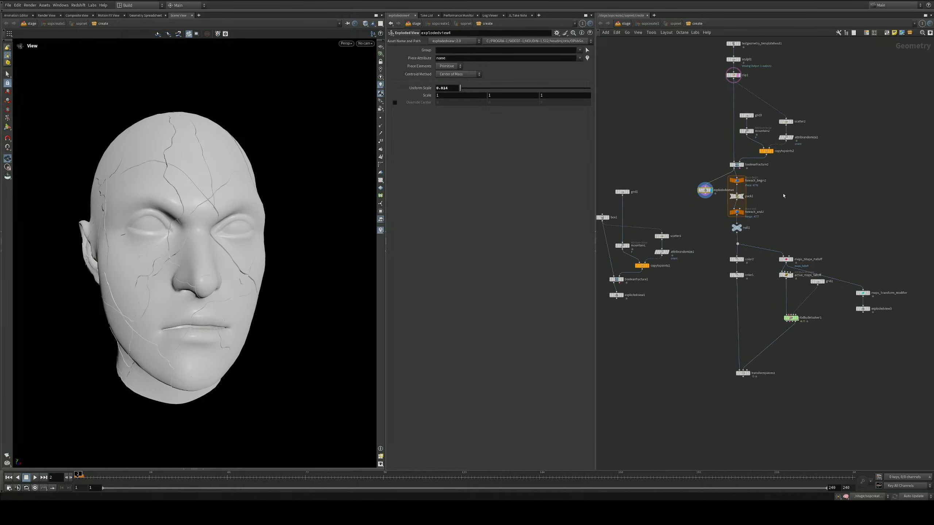
pyautogui.press('Tab')
pyautogui.press('Escape')
pyautogui.scroll(4, 792, 245)
pyautogui.hotkey('ctrl', 'v')
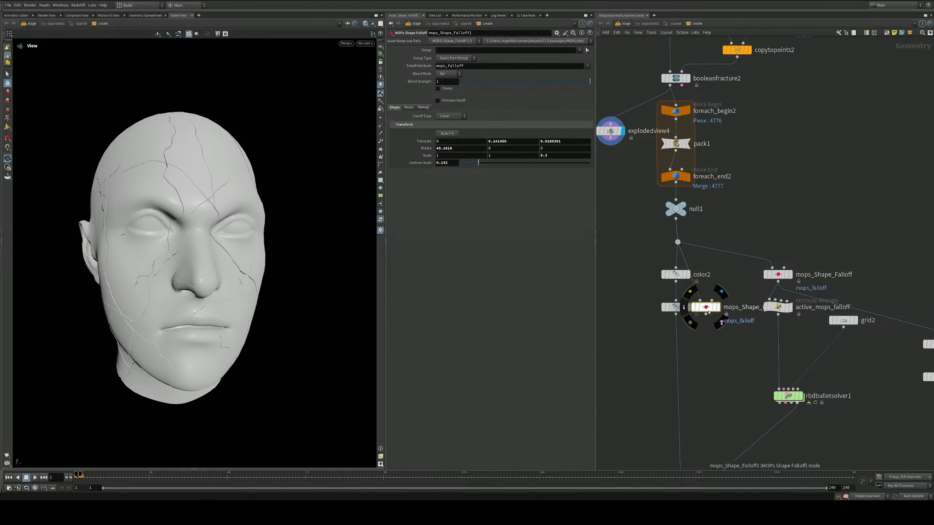
pyautogui.moveTo(713, 310); pyautogui.dragTo(682, 343)
# Add a MOPs Transform Modifier and insert it directly below mops_Shape_Falloff1
pyautogui.moveTo(726, 298); pyautogui.dragTo(734, 263, button='middle')
pyautogui.press('Tab')
pyautogui.write('mopstr')
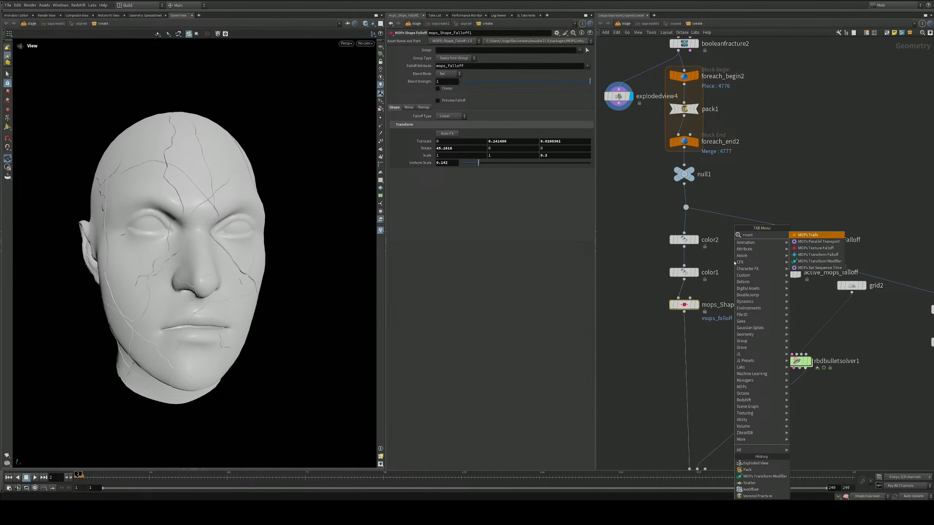
pyautogui.press('Down')
pyautogui.press('Down')
pyautogui.press('Return')
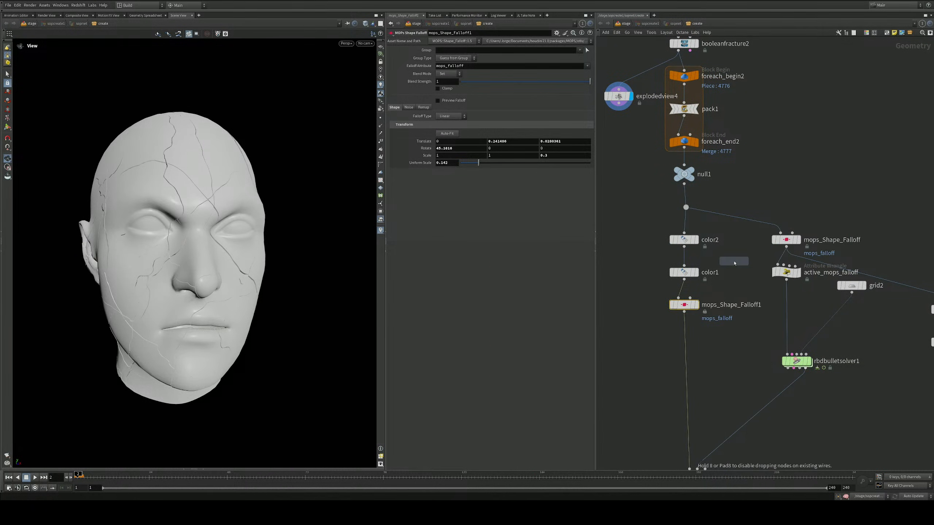
pyautogui.click(688, 343)
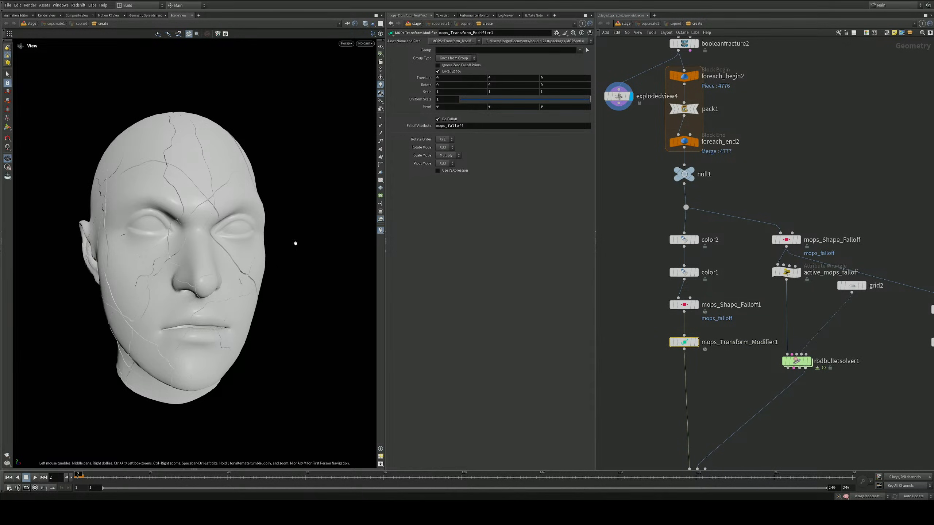
# Select mops_Shape_Falloff1 and compare the head displayed through mops_Transform_Modifier1 and through the falloff node
pyautogui.moveTo(295, 243); pyautogui.dragTo(360, 247)
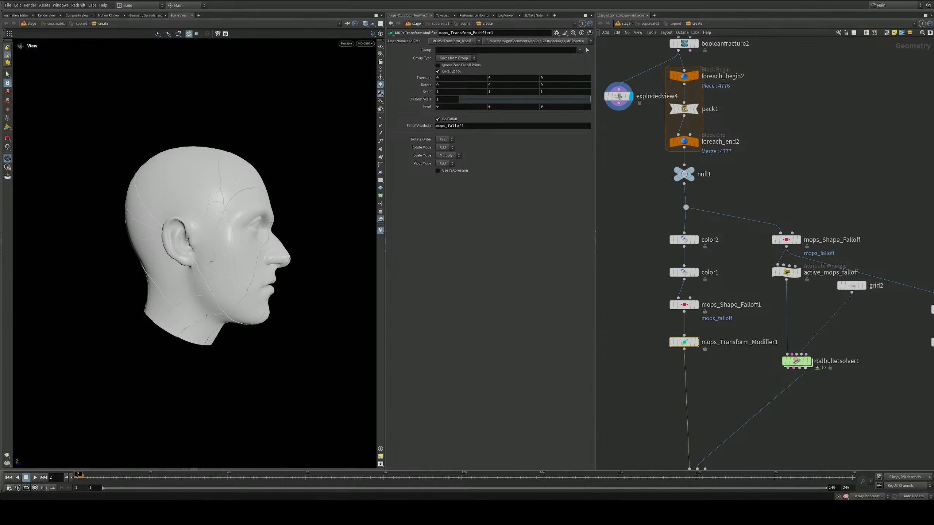
pyautogui.click(684, 304)
pyautogui.moveTo(350, 211); pyautogui.dragTo(50, 150)
pyautogui.keyDown('alt'); pyautogui.moveTo(154, 191); pyautogui.dragTo(265, 206); pyautogui.keyUp('alt')
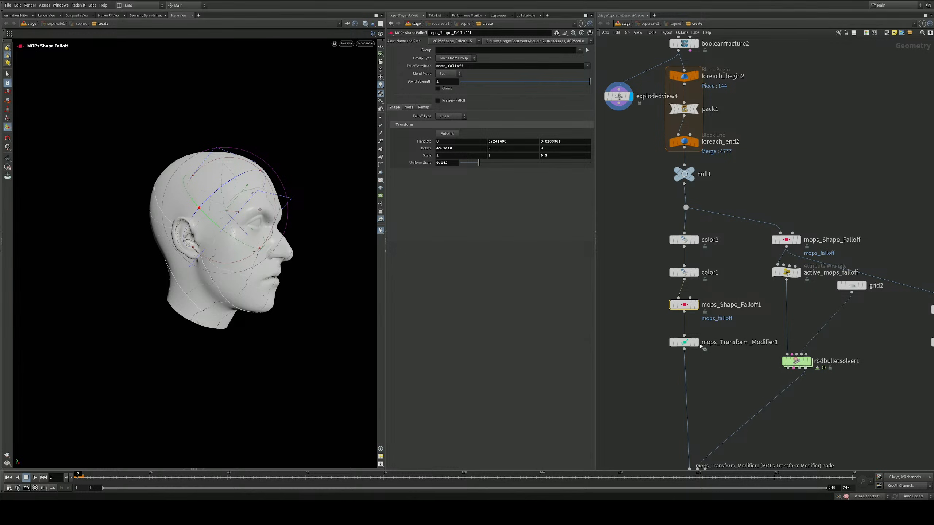
pyautogui.click(698, 346)
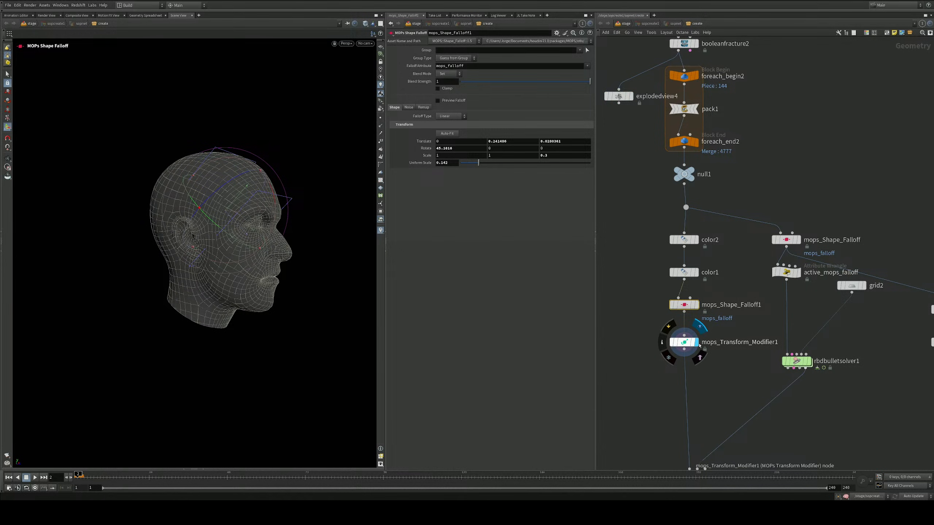
pyautogui.moveTo(710, 361); pyautogui.dragTo(704, 307, button='middle')
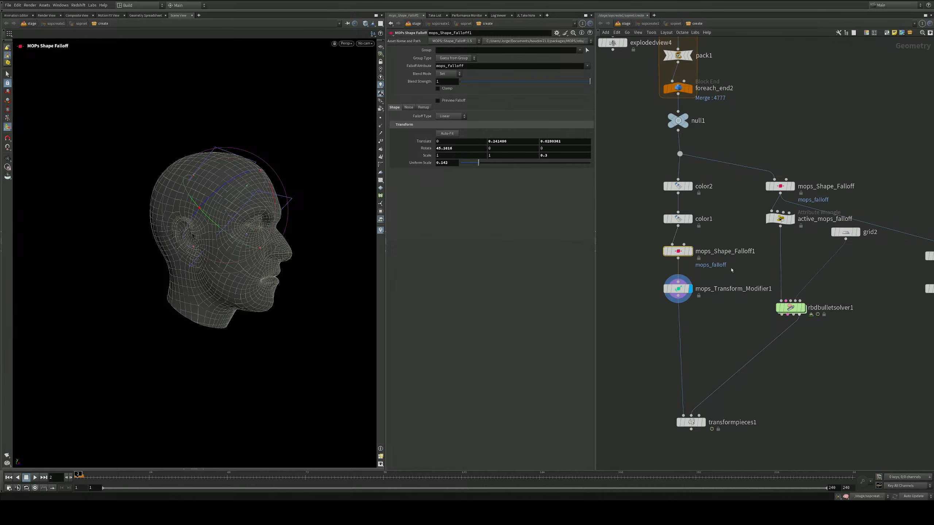
pyautogui.click(689, 251)
pyautogui.keyDown('alt'); pyautogui.moveTo(313, 213); pyautogui.dragTo(248, 211); pyautogui.keyUp('alt')
pyautogui.press('Return')
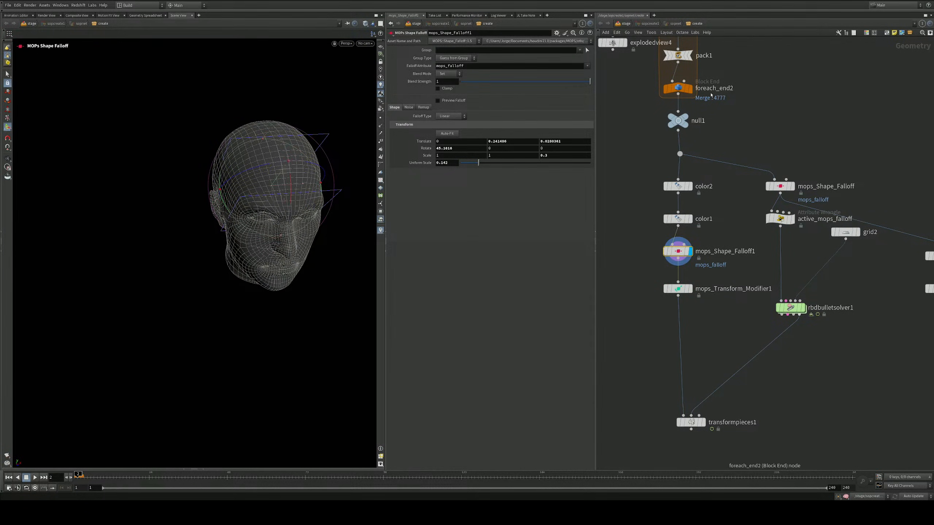
# Bypass the color2 and color1 nodes and display the head at color2
pyautogui.moveTo(704, 106); pyautogui.dragTo(711, 179, button='middle')
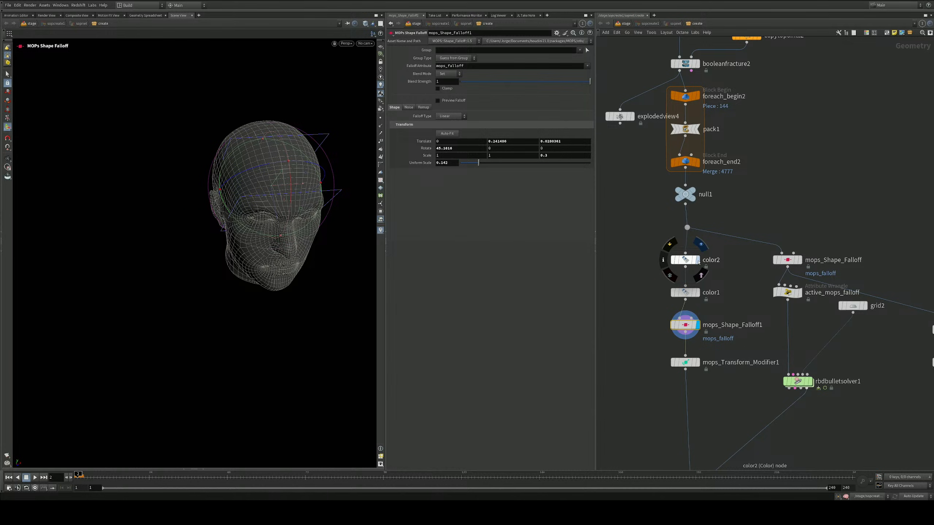
pyautogui.click(698, 260)
pyautogui.moveTo(706, 300)
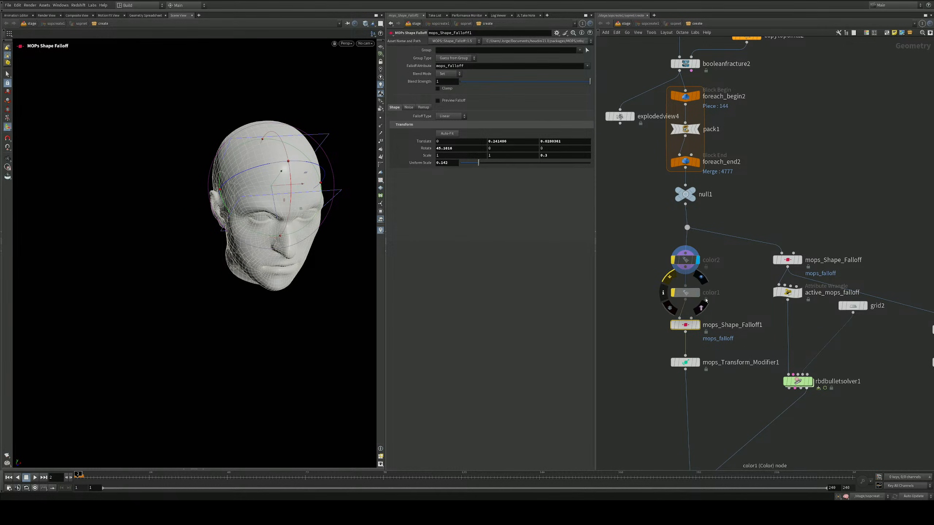
pyautogui.moveTo(712, 314); pyautogui.dragTo(709, 257, button='middle')
# Enable Preview Falloff on mops_Shape_Falloff1 and view the head with its falloff shape from the side
pyautogui.click(438, 100)
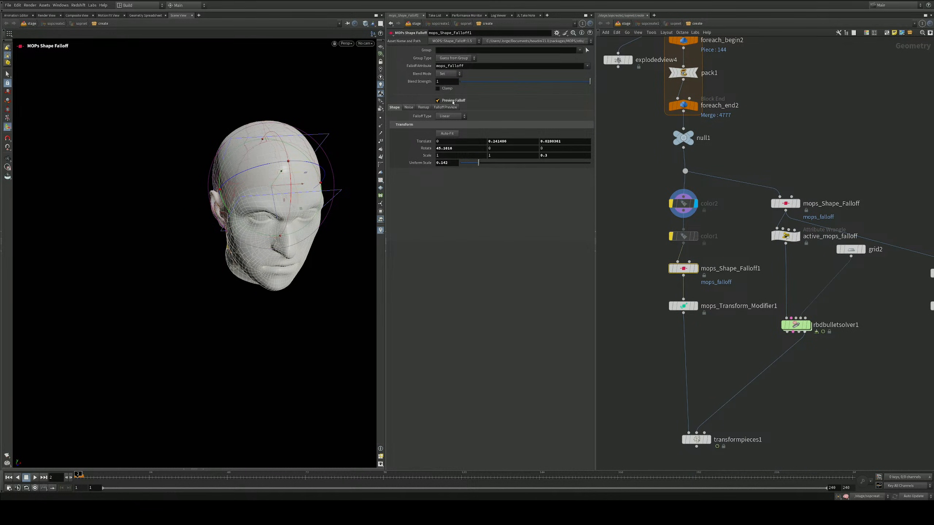
pyautogui.keyDown('alt'); pyautogui.moveTo(252, 196); pyautogui.dragTo(279, 184); pyautogui.keyUp('alt')
pyautogui.keyDown('alt'); pyautogui.moveTo(280, 184); pyautogui.dragTo(286, 165, button='middle'); pyautogui.keyUp('alt')
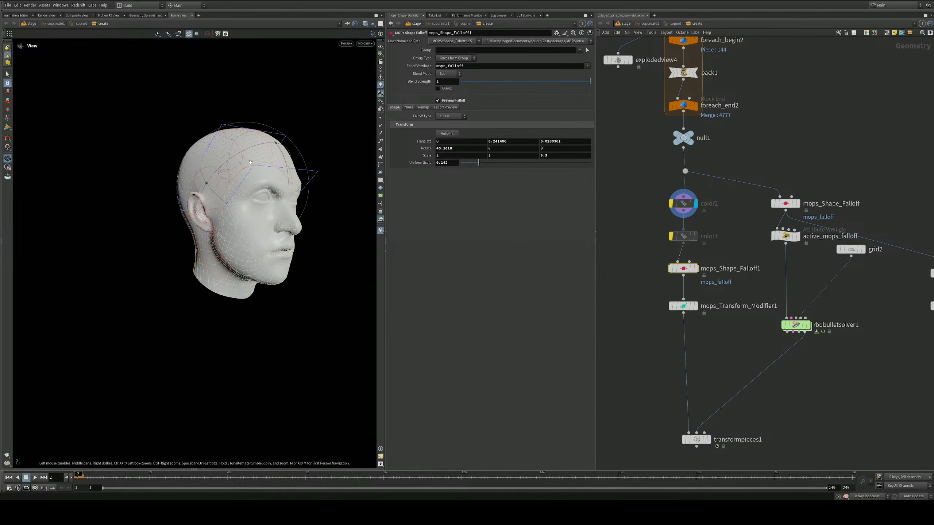
pyautogui.keyDown('alt'); pyautogui.moveTo(286, 165); pyautogui.dragTo(300, 157, button='right'); pyautogui.keyUp('alt')
pyautogui.keyDown('alt'); pyautogui.moveTo(300, 158); pyautogui.dragTo(284, 136, button='middle'); pyautogui.keyUp('alt')
pyautogui.moveTo(284, 137)
pyautogui.keyDown('alt'); pyautogui.mouseDown()
pyautogui.moveTo(305, 134)
pyautogui.moveTo(285, 142)
pyautogui.mouseUp(); pyautogui.keyUp('alt')
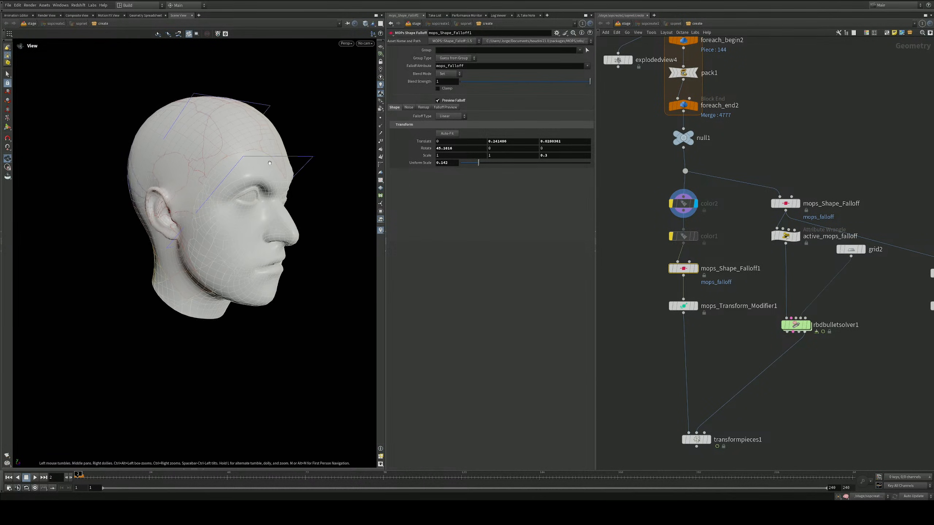
# Turn off the template display of the clip1 node
pyautogui.moveTo(636, 167); pyautogui.dragTo(669, 306, button='middle')
pyautogui.scroll(-5, 668, 284)
pyautogui.scroll(4, 681, 195)
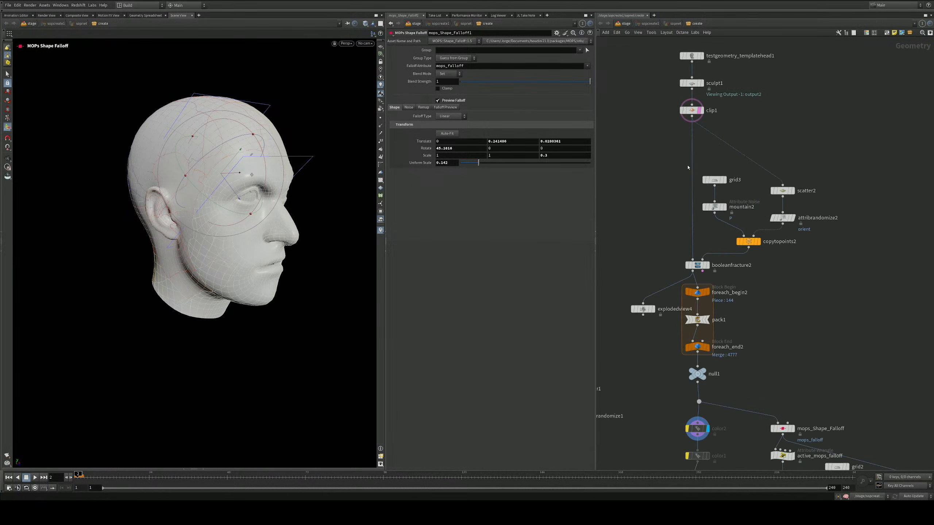
pyautogui.click(700, 110)
pyautogui.scroll(-5, 647, 211)
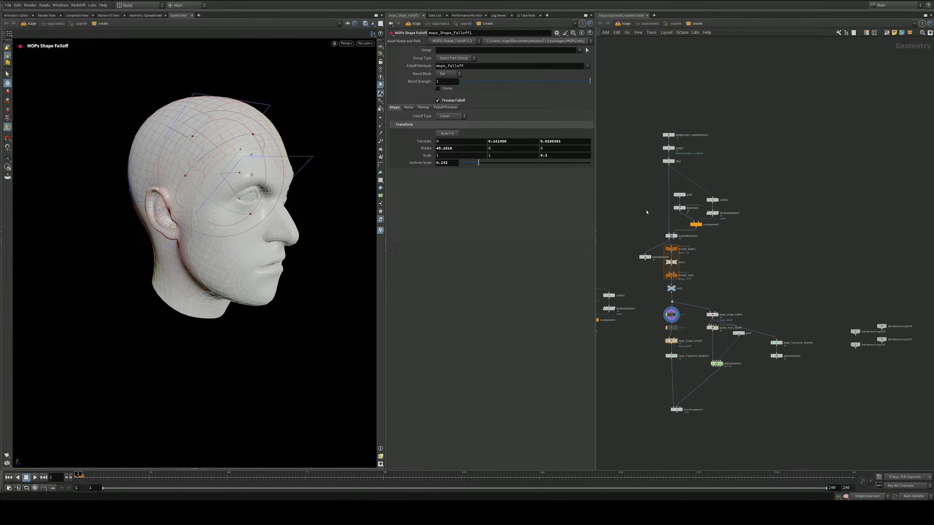
# Display mops_Shape_Falloff1 to preview the falloff colors on the head pieces
pyautogui.moveTo(647, 212); pyautogui.dragTo(675, 112, button='middle')
pyautogui.scroll(6, 702, 208)
pyautogui.moveTo(730, 349); pyautogui.dragTo(730, 275, button='middle')
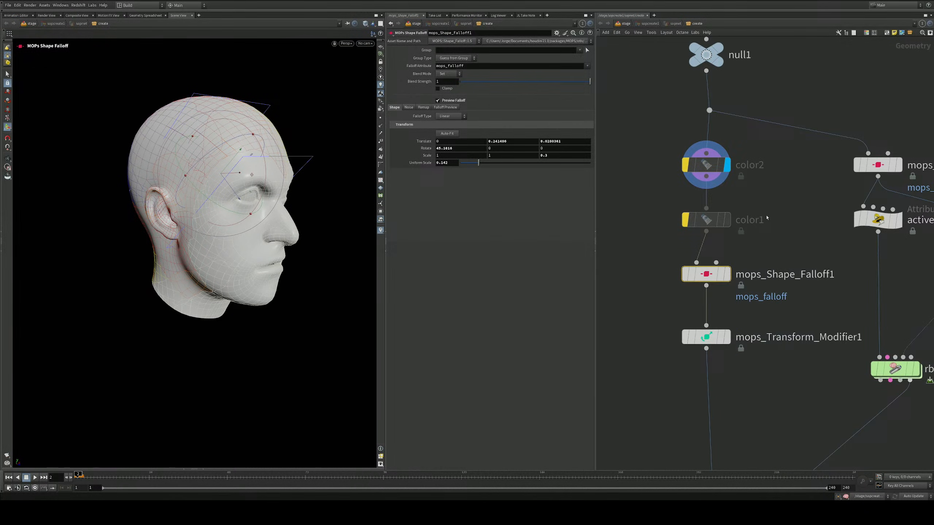
pyautogui.click(730, 275)
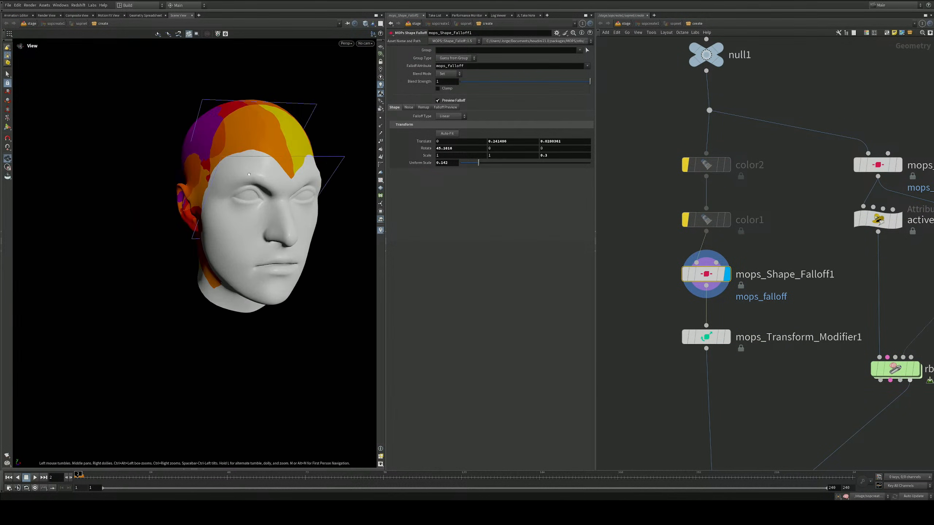
# Display mops_Transform_Modifier1 below the falloff node and set its uniform scale to 0.61
pyautogui.click(728, 336)
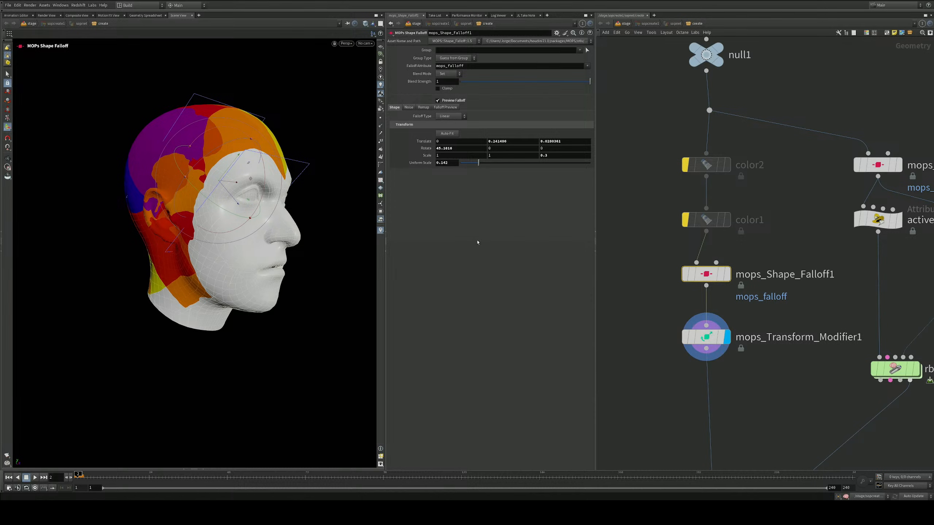
pyautogui.press('Escape')
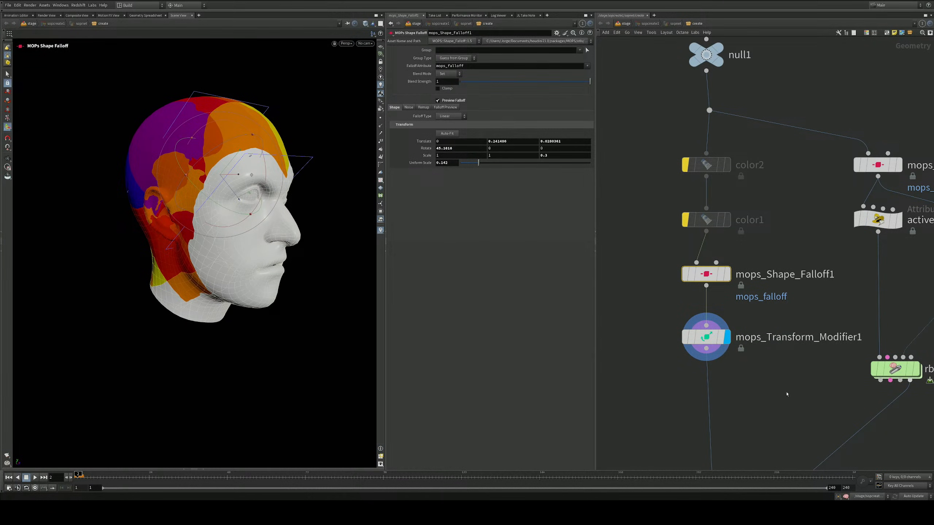
pyautogui.moveTo(779, 354); pyautogui.dragTo(780, 331, button='middle')
pyautogui.moveTo(708, 315); pyautogui.dragTo(708, 339)
pyautogui.moveTo(588, 99); pyautogui.dragTo(539, 99)
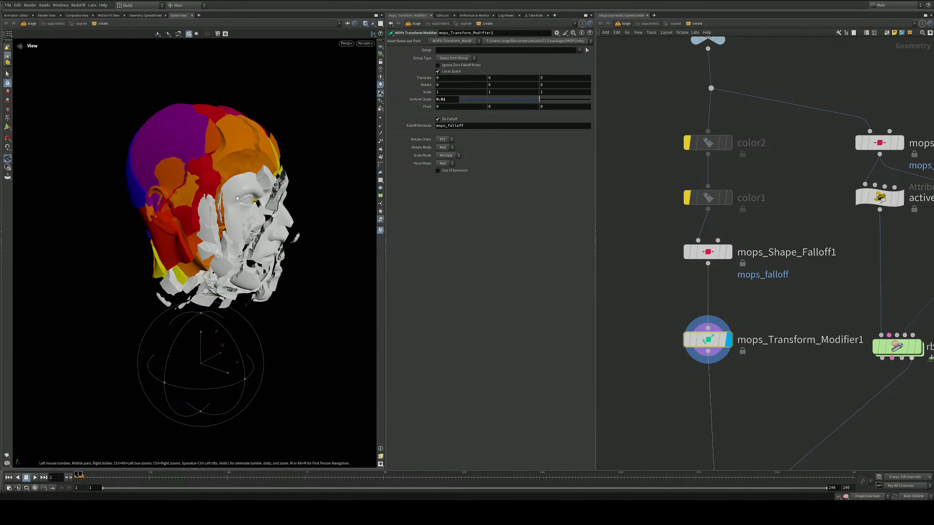
pyautogui.keyDown('alt'); pyautogui.moveTo(221, 198); pyautogui.dragTo(253, 206); pyautogui.keyUp('alt')
# Try a uniform scale of about 0.94 on mops_Transform_Modifier1, set it to 0.627, and view the pieces from several angles
pyautogui.moveTo(540, 99); pyautogui.dragTo(586, 105)
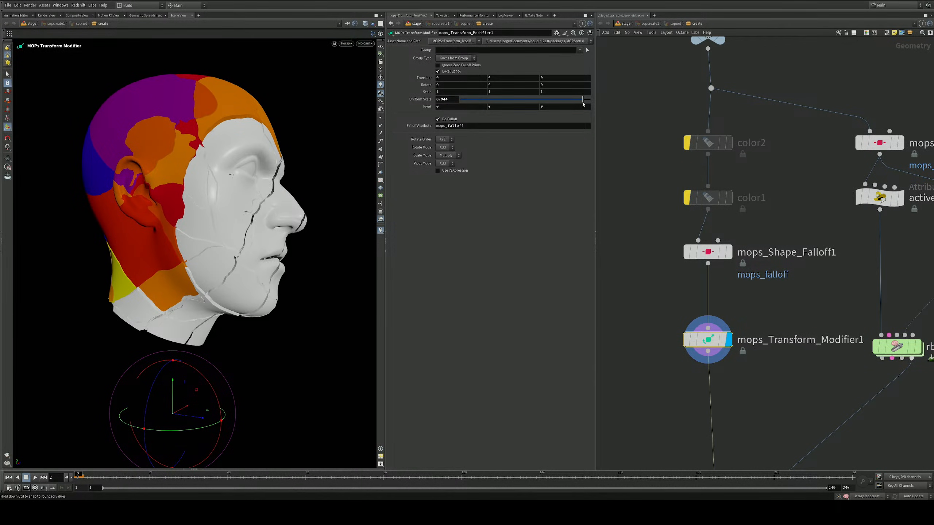
pyautogui.moveTo(276, 198); pyautogui.dragTo(237, 206)
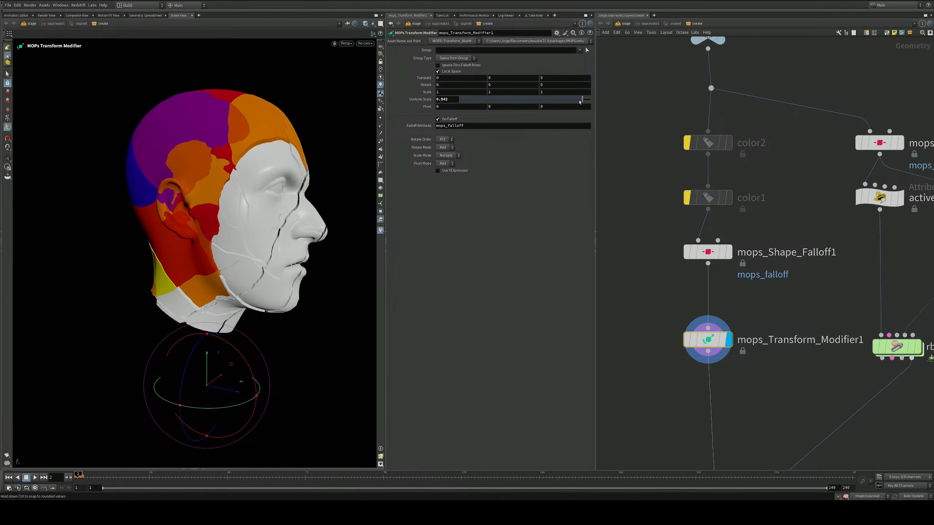
pyautogui.moveTo(579, 102); pyautogui.dragTo(546, 106)
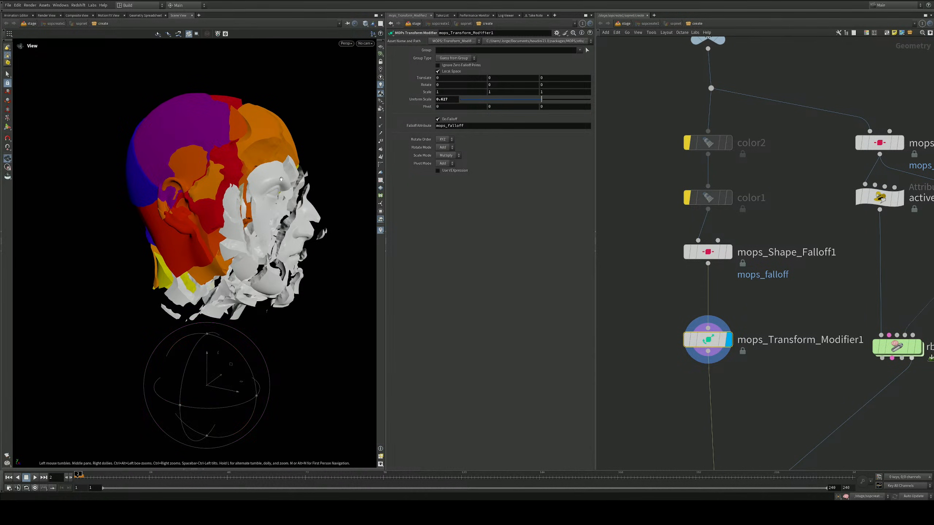
pyautogui.moveTo(250, 147)
pyautogui.keyDown('alt'); pyautogui.mouseDown()
pyautogui.moveTo(254, 180)
pyautogui.moveTo(249, 150)
pyautogui.mouseUp(); pyautogui.keyUp('alt')
pyautogui.keyDown('alt'); pyautogui.moveTo(249, 150); pyautogui.dragTo(291, 142, button='right'); pyautogui.keyUp('alt')
pyautogui.moveTo(290, 141); pyautogui.dragTo(260, 177)
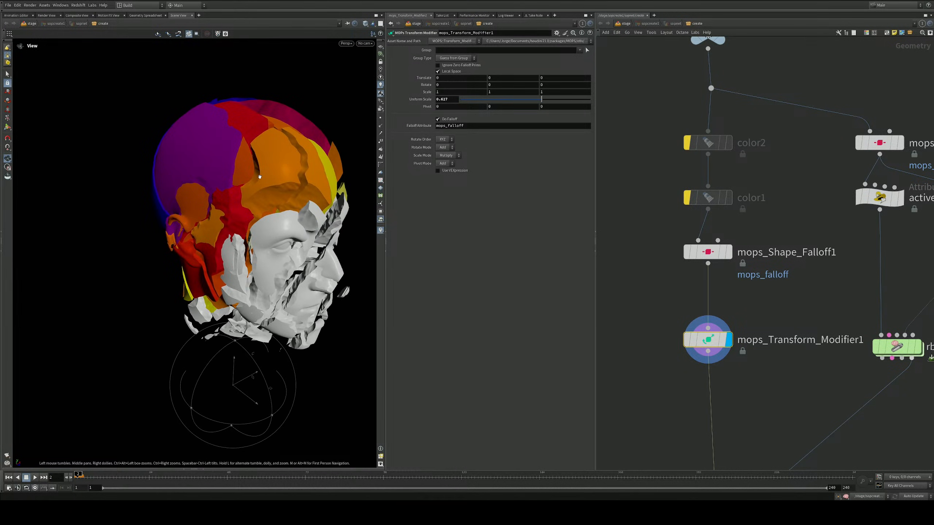
pyautogui.moveTo(288, 215); pyautogui.dragTo(263, 214)
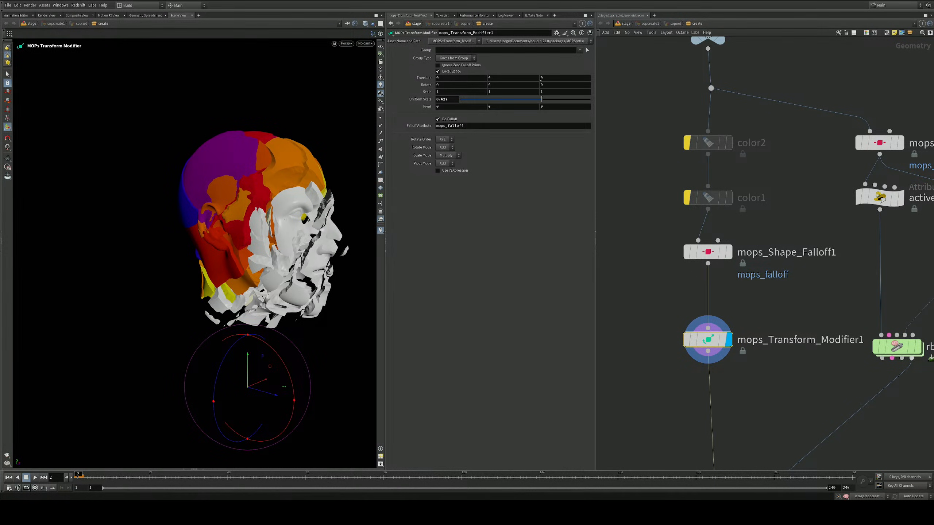
# Set the Z translate of mops_Transform_Modifier1 to 0.2 and its uniform scale to 1
pyautogui.moveTo(541, 78); pyautogui.dragTo(557, 78, button='middle')
pyautogui.moveTo(348, 169); pyautogui.dragTo(244, 161, button='middle')
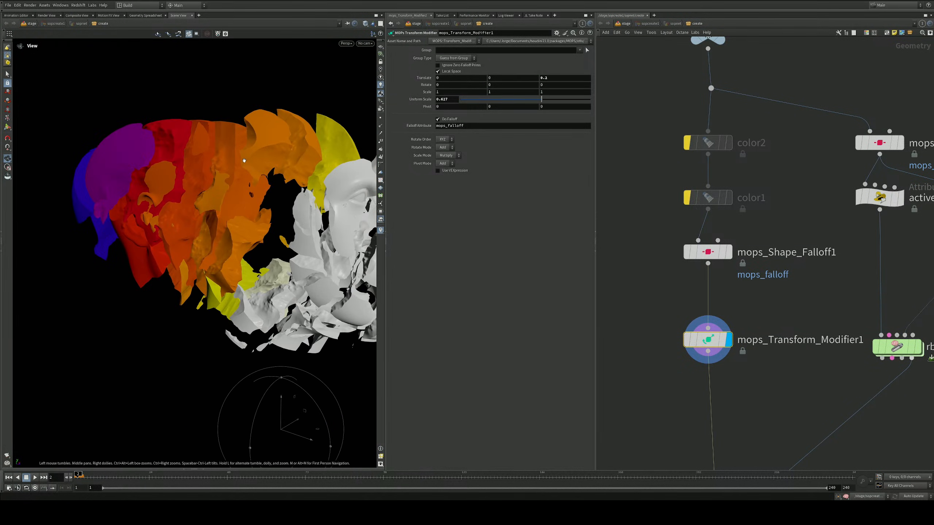
pyautogui.moveTo(244, 160); pyautogui.dragTo(344, 202)
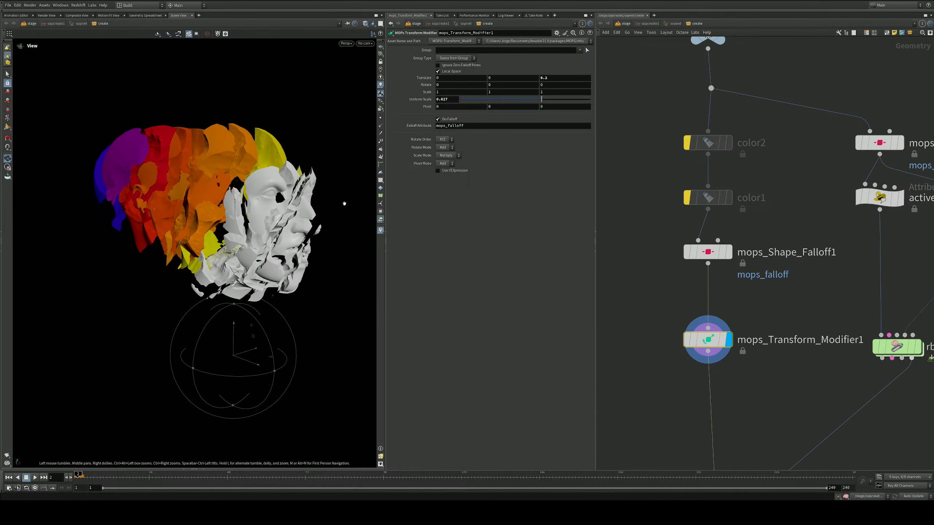
pyautogui.press('Return')
pyautogui.moveTo(555, 102); pyautogui.dragTo(609, 98)
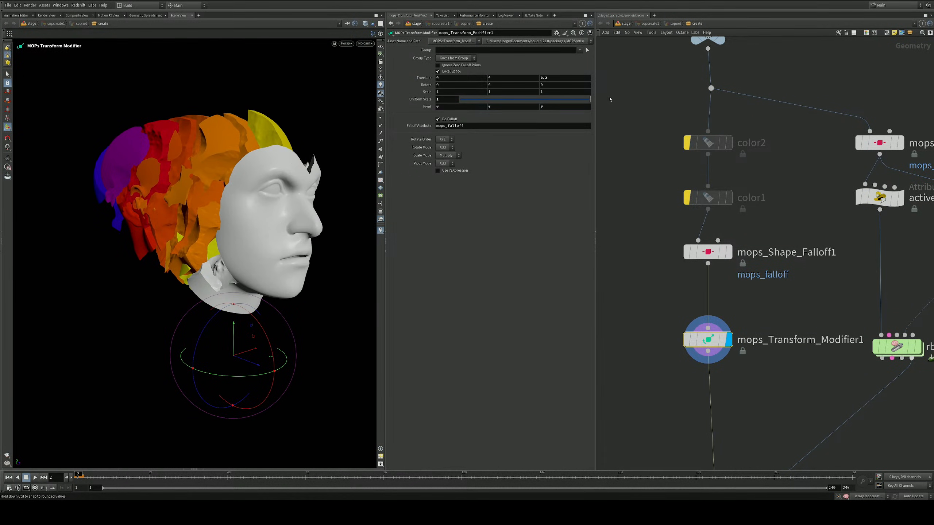
pyautogui.keyDown('alt'); pyautogui.moveTo(207, 209); pyautogui.dragTo(262, 209); pyautogui.keyUp('alt')
pyautogui.keyDown('alt'); pyautogui.moveTo(262, 209); pyautogui.dragTo(234, 227, button='right'); pyautogui.keyUp('alt')
pyautogui.keyDown('alt'); pyautogui.moveTo(233, 228); pyautogui.dragTo(213, 236); pyautogui.keyUp('alt')
# Add an Exploded View node branching from the output of mops_Transform_Modifier1 and display it
pyautogui.moveTo(661, 345); pyautogui.dragTo(690, 286, button='middle')
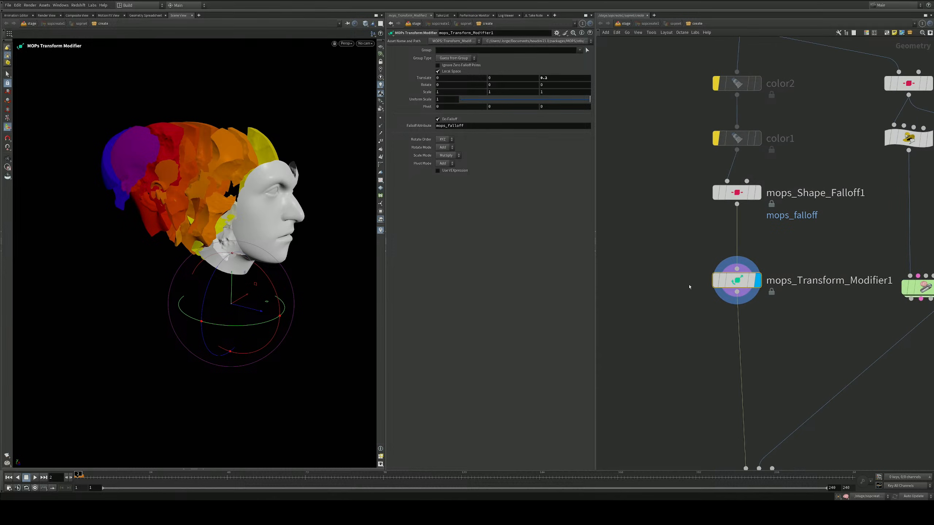
pyautogui.press('Tab')
pyautogui.write('ex')
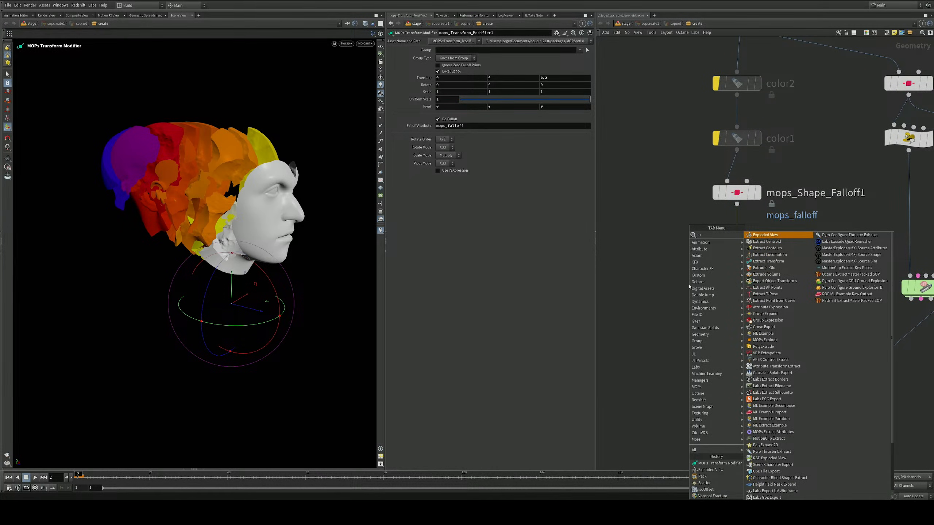
pyautogui.press('Return')
pyautogui.click(685, 345)
pyautogui.moveTo(737, 293); pyautogui.dragTo(684, 335)
pyautogui.click(709, 322)
# Set the uniform scale of explodedview5 to 0.064 so the pieces separate only slightly
pyautogui.moveTo(667, 394); pyautogui.dragTo(750, 276)
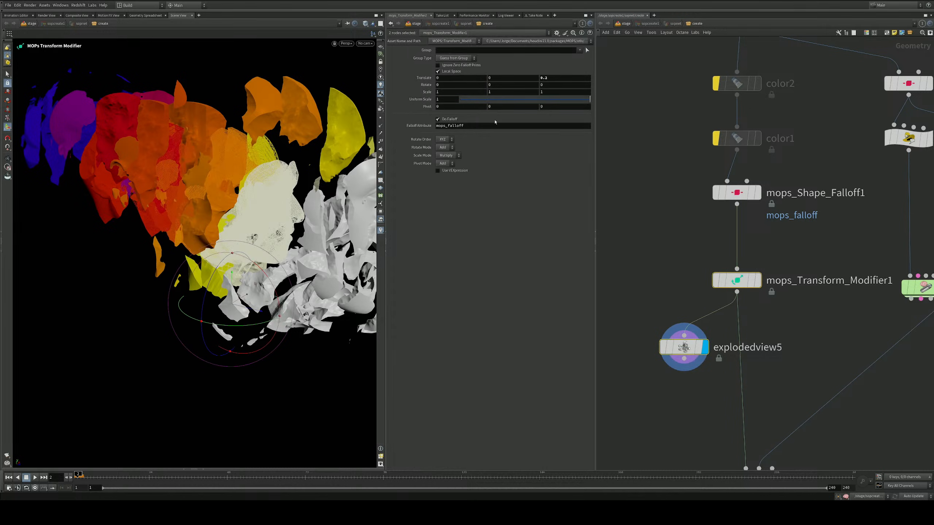
pyautogui.moveTo(559, 102); pyautogui.dragTo(633, 103)
pyautogui.click(697, 349)
pyautogui.moveTo(478, 88); pyautogui.dragTo(463, 98)
pyautogui.press('Escape')
pyautogui.moveTo(196, 225); pyautogui.dragTo(317, 221)
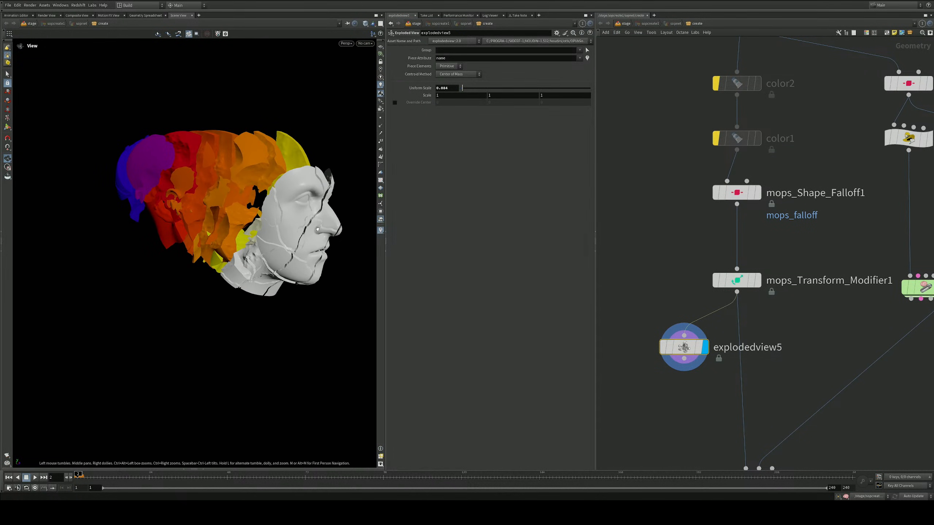
# Move explodedview5 down and insert a MOPs Randomize node between mops_Transform_Modifier1 and it
pyautogui.moveTo(703, 349); pyautogui.dragTo(670, 381)
pyautogui.moveTo(662, 297); pyautogui.dragTo(700, 234, button='middle')
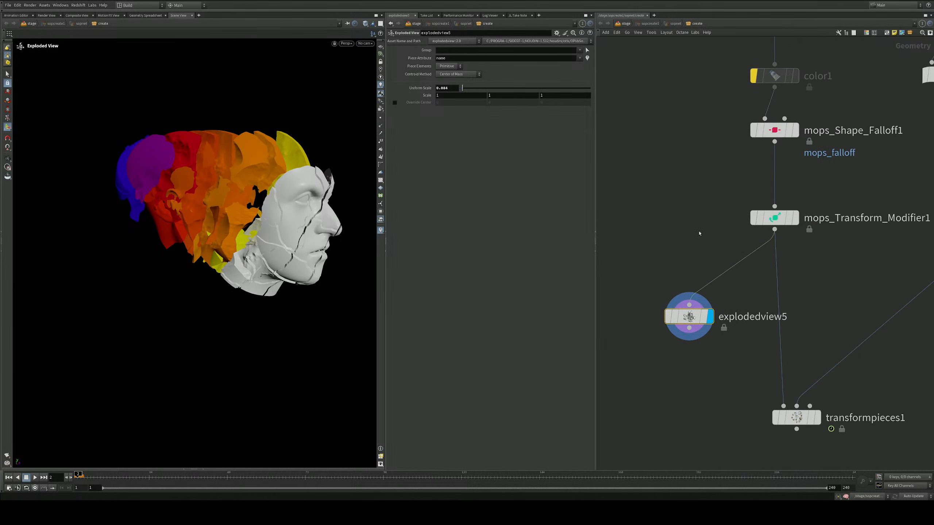
pyautogui.press('Tab')
pyautogui.write('mopst')
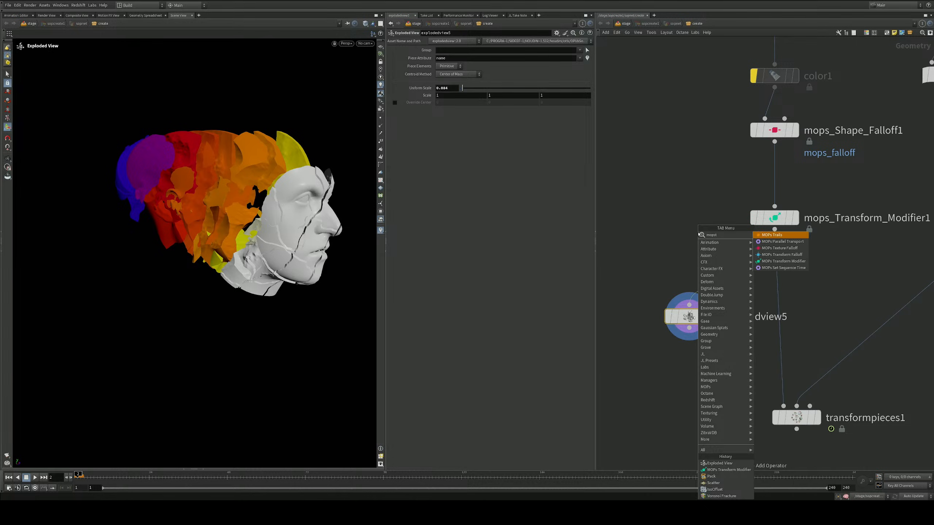
pyautogui.write('ran')
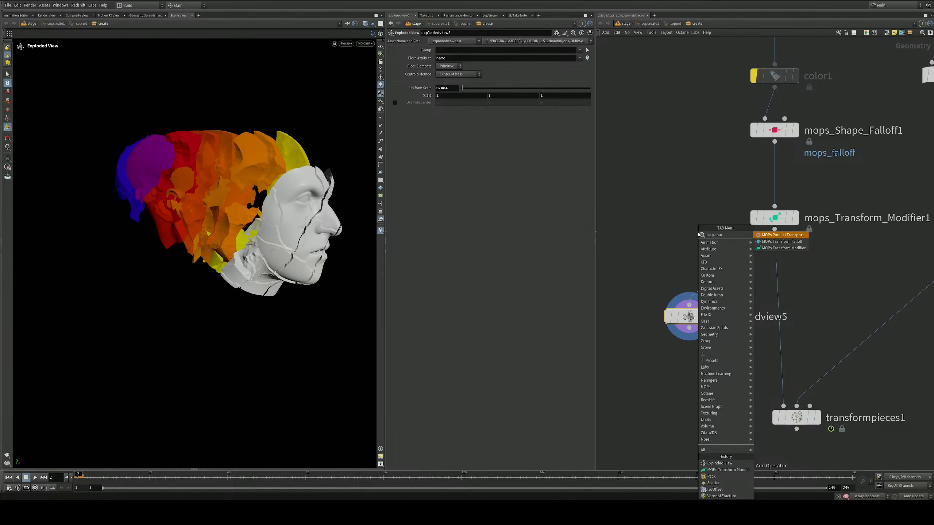
pyautogui.press('Down')
pyautogui.press('BackSpace')
pyautogui.press('BackSpace')
pyautogui.press('BackSpace')
pyautogui.press('BackSpace')
pyautogui.press('BackSpace')
pyautogui.press('BackSpace')
pyautogui.press('BackSpace')
pyautogui.press('BackSpace')
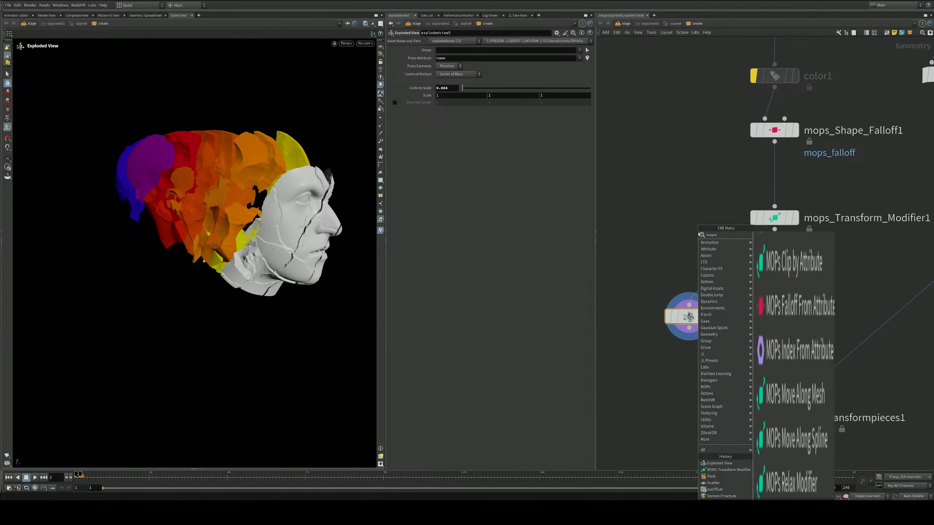
pyautogui.write('mops')
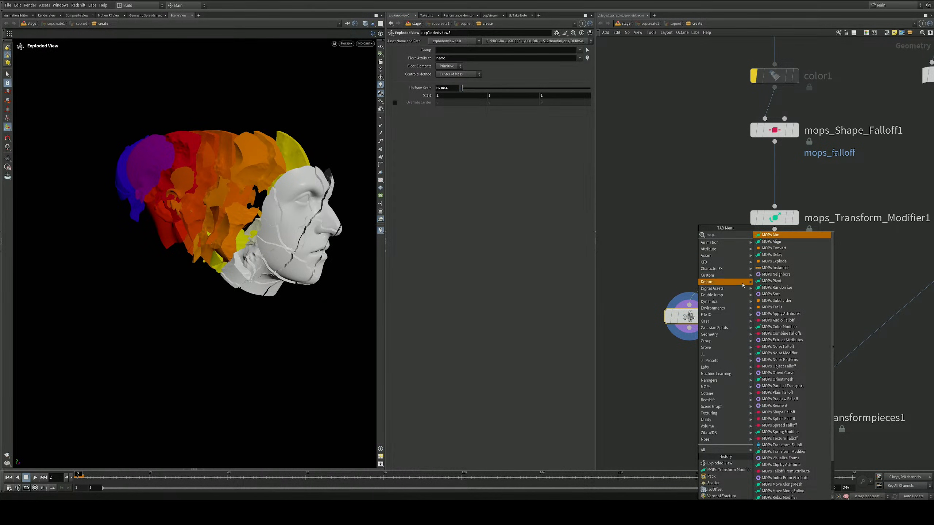
pyautogui.click(777, 288)
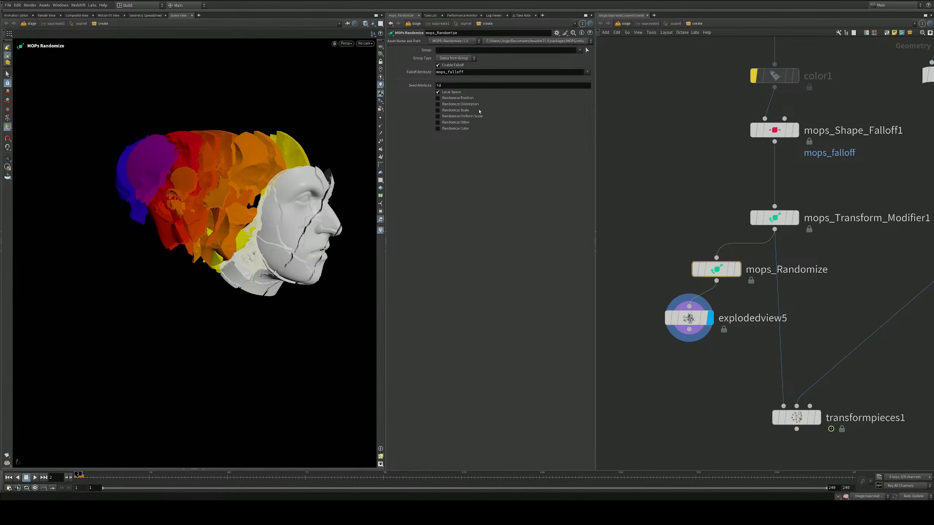
# Enable Randomize Orientation on mops_Randomize and set its rotation multiplier to 0
pyautogui.click(458, 106)
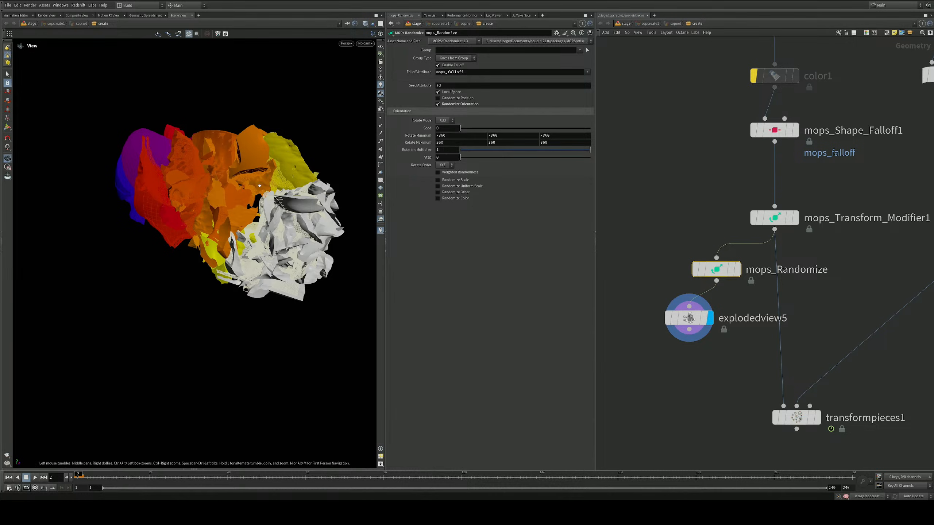
pyautogui.keyDown('alt'); pyautogui.moveTo(257, 210); pyautogui.dragTo(294, 210); pyautogui.keyUp('alt')
pyautogui.moveTo(573, 154); pyautogui.dragTo(460, 151)
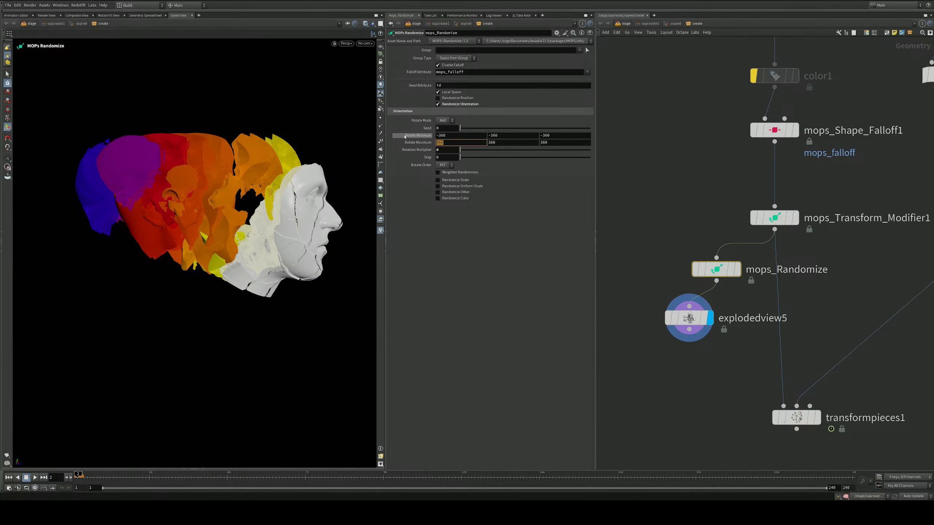
# Set mops_Randomize's rotate maximum to 45 and minimum to -45 on all axes, with a rotation multiplier of 0.103
pyautogui.press('Tab')
pyautogui.press('Tab')
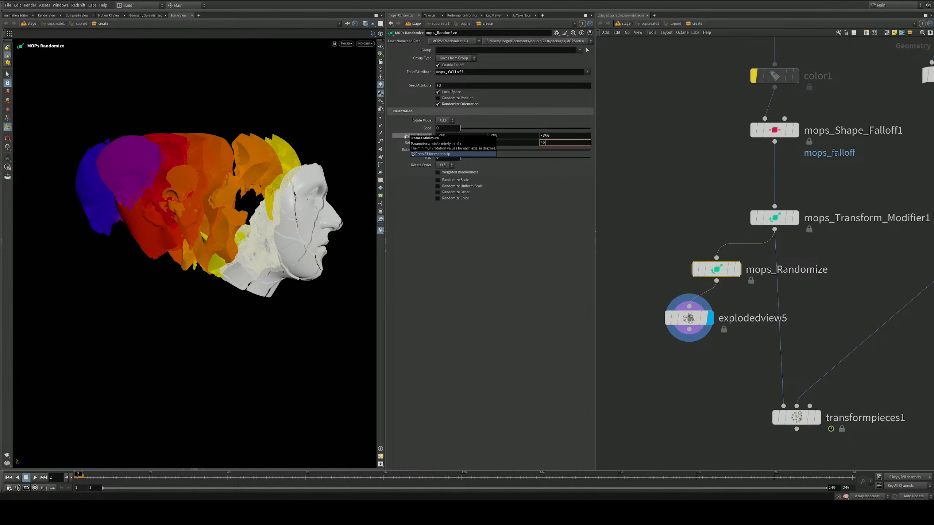
pyautogui.press('Return')
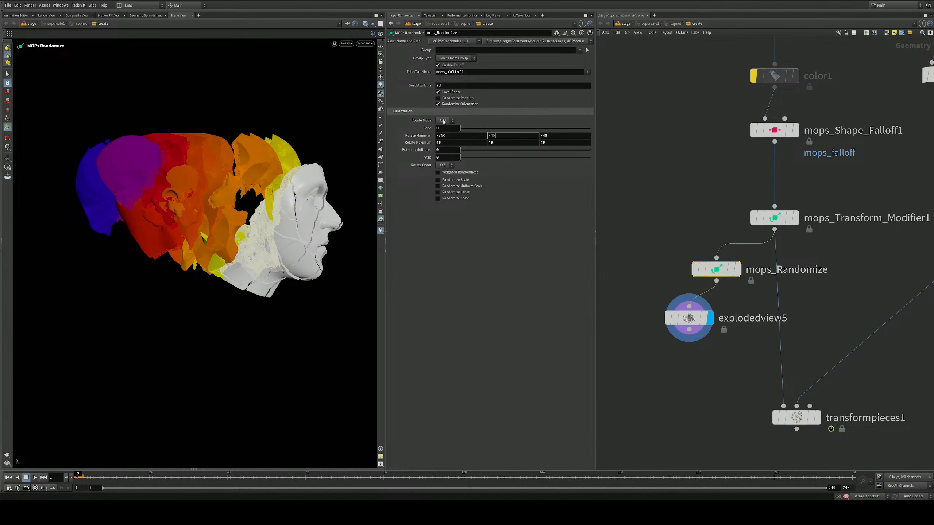
pyautogui.hotkey('shift', 'Tab')
pyautogui.moveTo(461, 150); pyautogui.dragTo(475, 151)
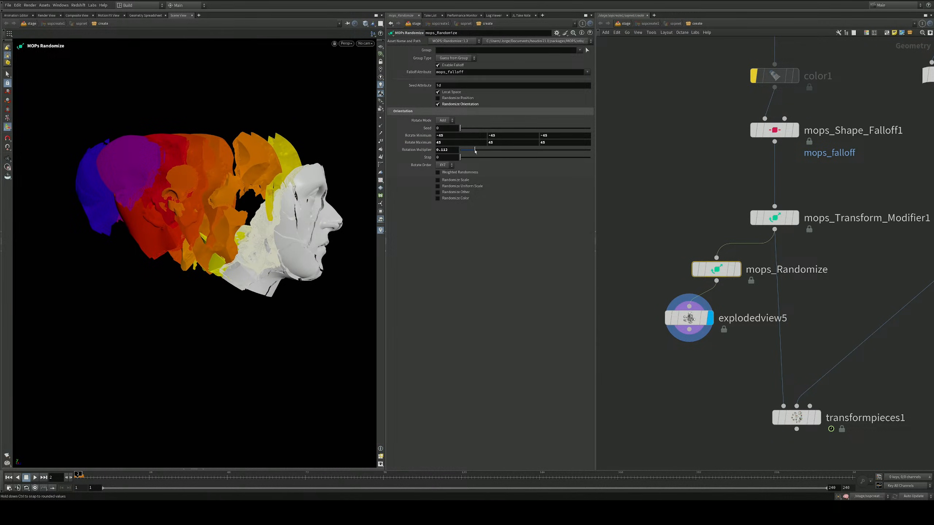
# Turn off Preview Falloff on mops_Shape_Falloff1 and switch the viewport to the Select tool
pyautogui.scroll(-5, 703, 317)
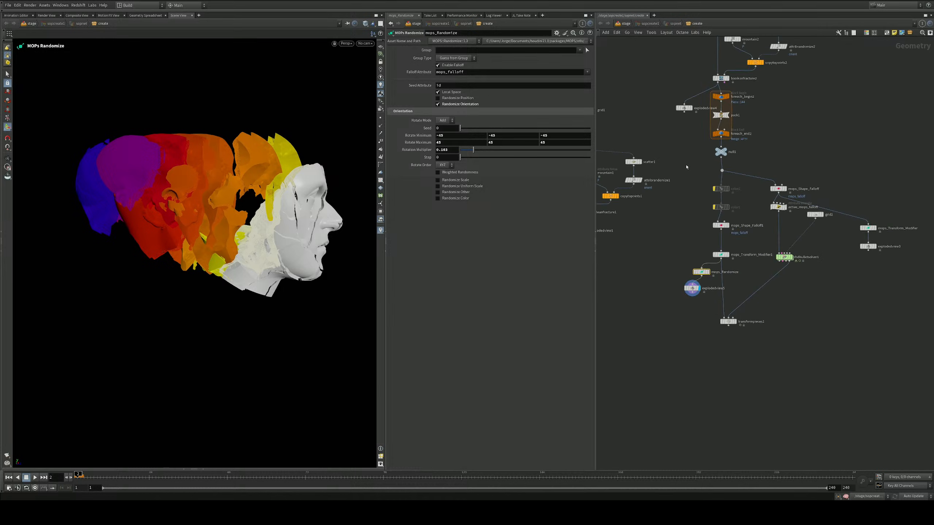
pyautogui.scroll(4, 693, 320)
pyautogui.click(696, 313)
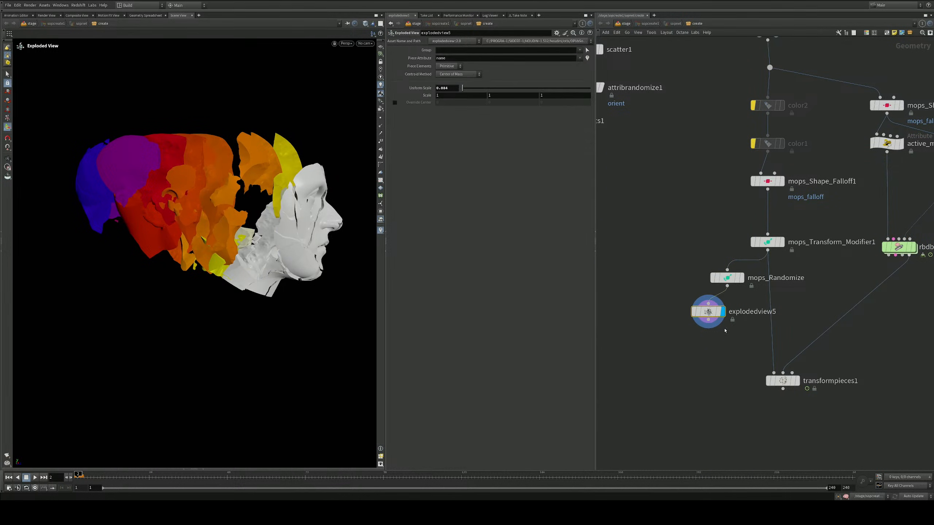
pyautogui.click(767, 181)
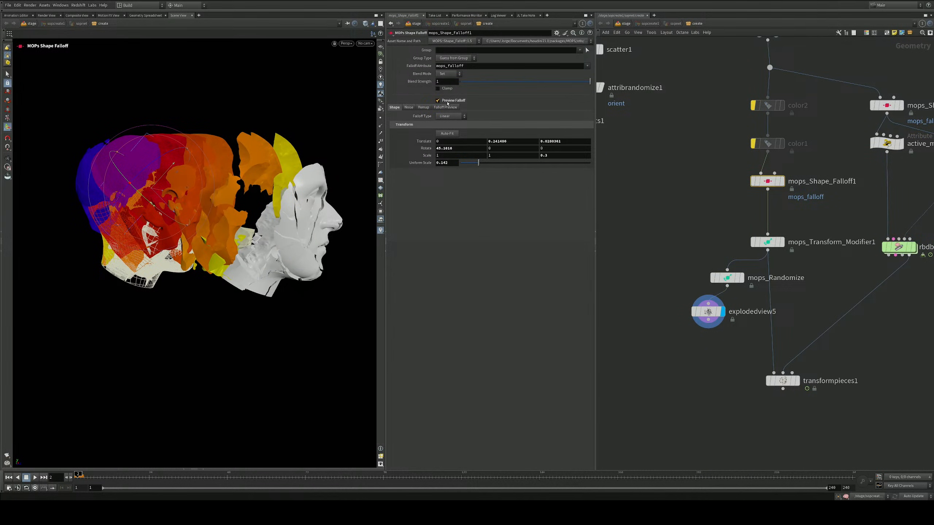
pyautogui.click(448, 101)
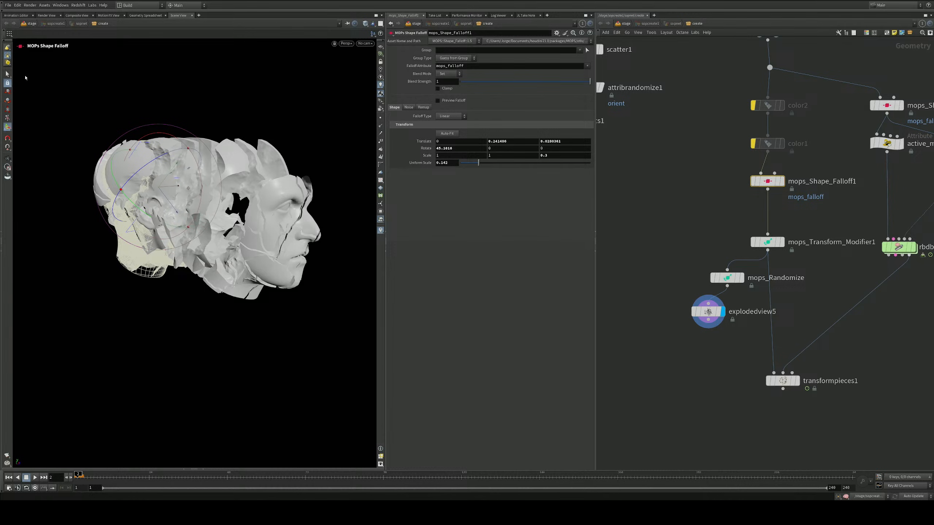
pyautogui.click(7, 74)
pyautogui.keyDown('alt'); pyautogui.moveTo(221, 173); pyautogui.dragTo(173, 173); pyautogui.keyUp('alt')
pyautogui.scroll(-4, 682, 175)
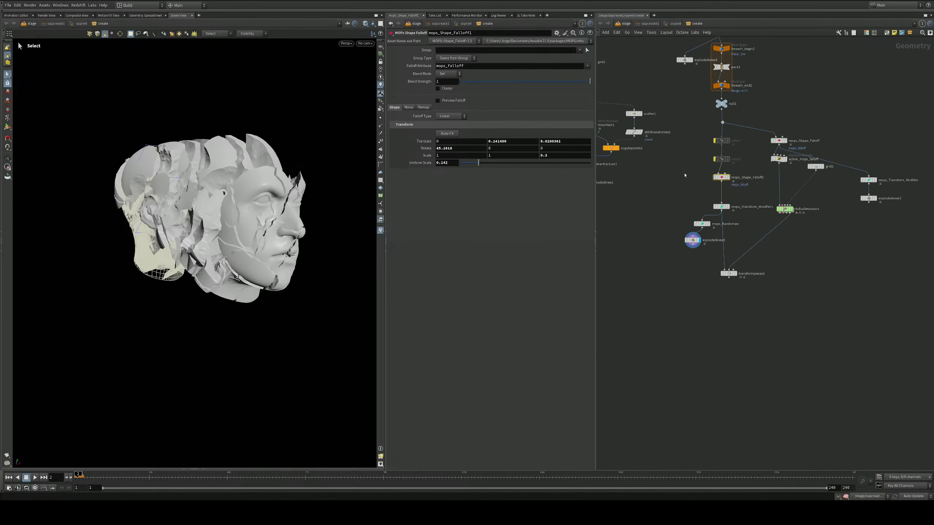
pyautogui.moveTo(685, 175)
pyautogui.mouseDown(button='middle')
pyautogui.moveTo(734, 327)
pyautogui.moveTo(743, 208)
pyautogui.mouseUp(button='middle')
pyautogui.scroll(5, 780, 251)
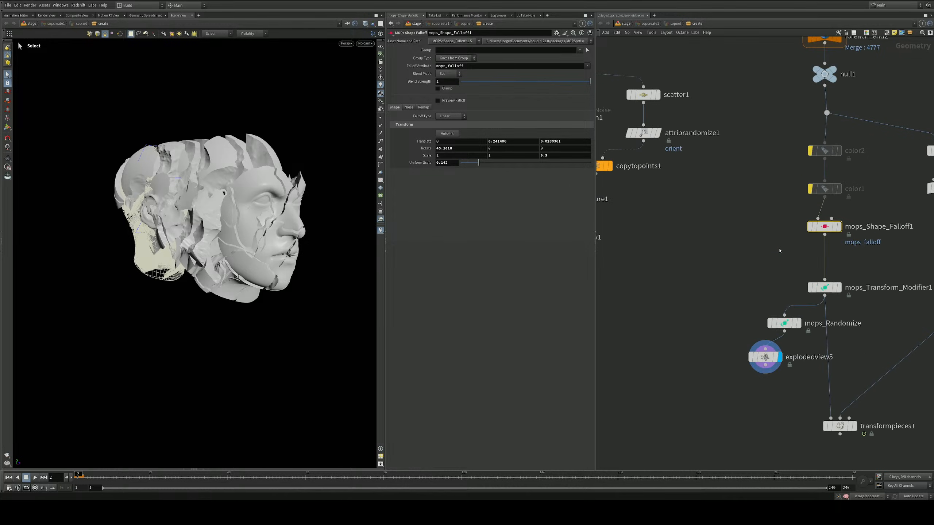
# Select explodedview5, check the fractured head from the side, and save the scene
pyautogui.click(783, 323)
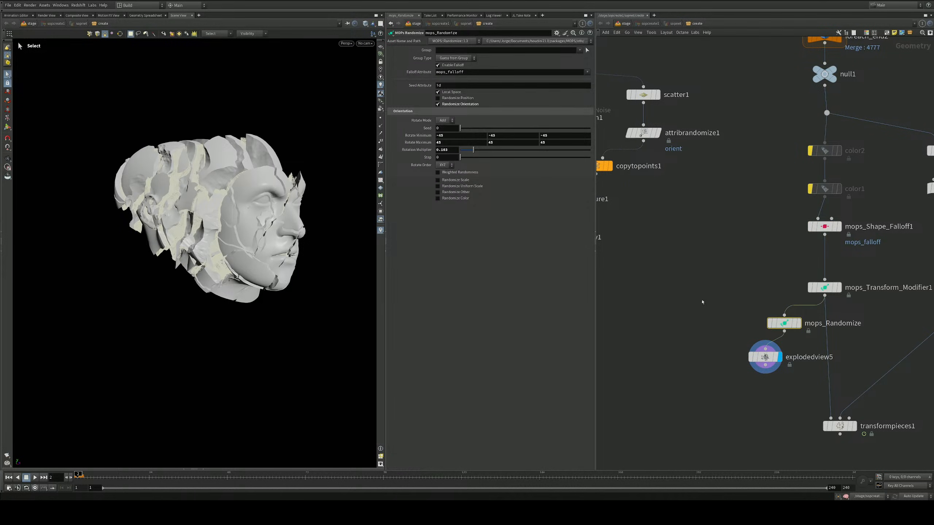
pyautogui.moveTo(711, 332); pyautogui.dragTo(786, 383)
pyautogui.keyDown('alt'); pyautogui.moveTo(270, 206); pyautogui.dragTo(253, 220); pyautogui.keyUp('alt')
pyautogui.press('s')
pyautogui.click(252, 223)
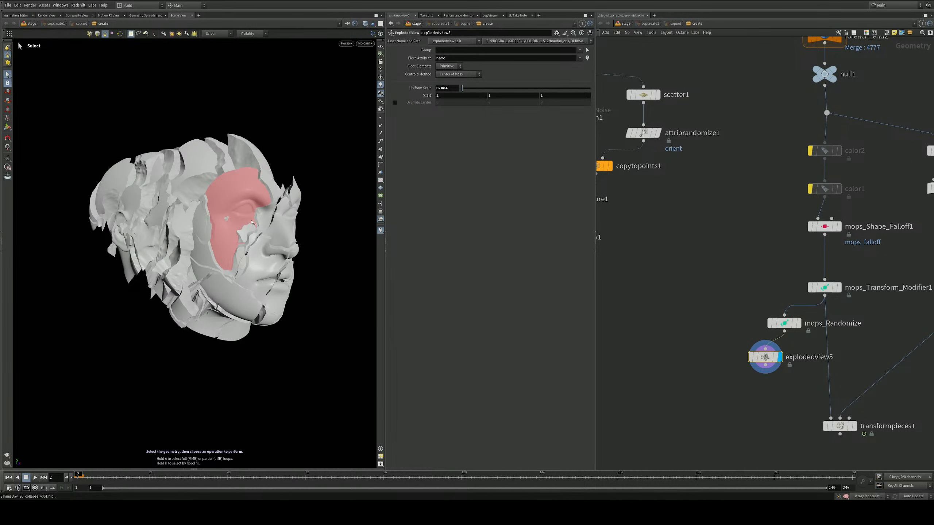
# Return to the stage network, add an Area Light connected below sopcreate1, and display it
pyautogui.moveTo(670, 196); pyautogui.dragTo(678, 249, button='middle')
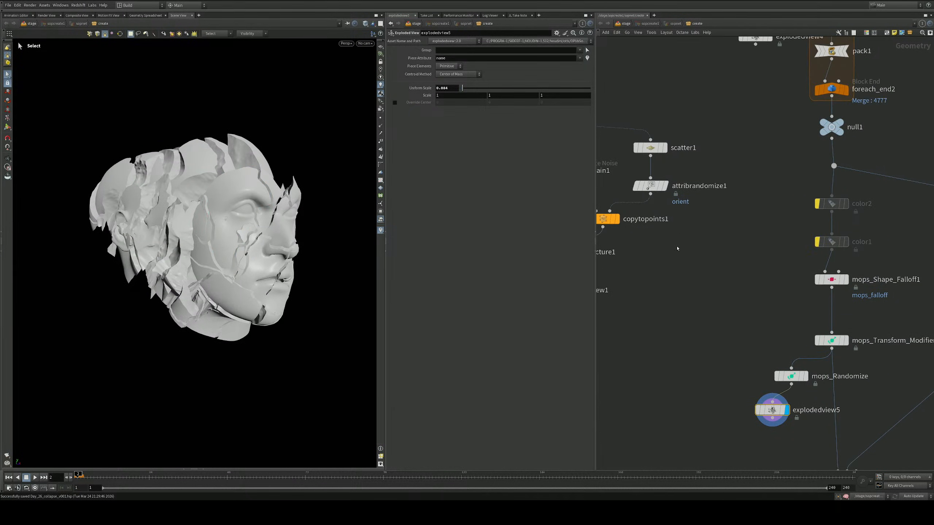
pyautogui.click(625, 23)
pyautogui.moveTo(727, 330); pyautogui.dragTo(671, 218, button='middle')
pyautogui.press('Tab')
pyautogui.write('dome')
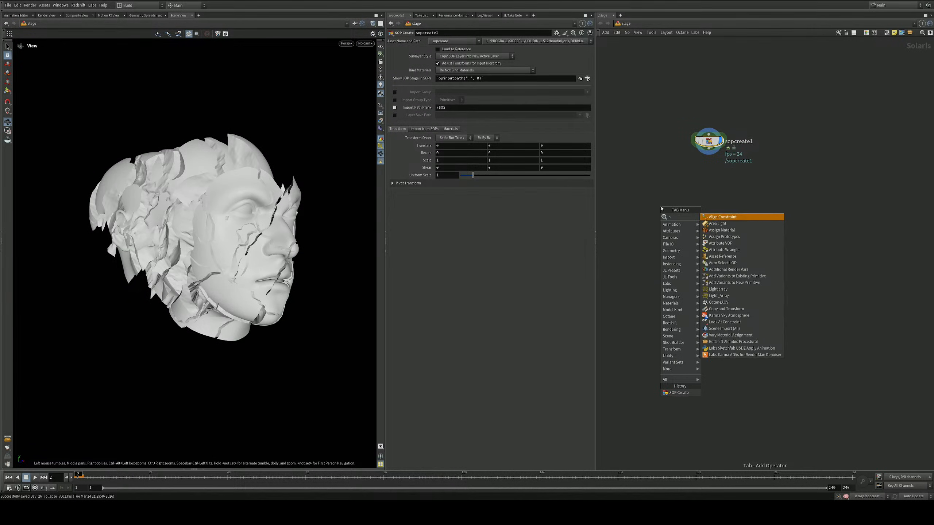
pyautogui.press('Return')
pyautogui.click(719, 202)
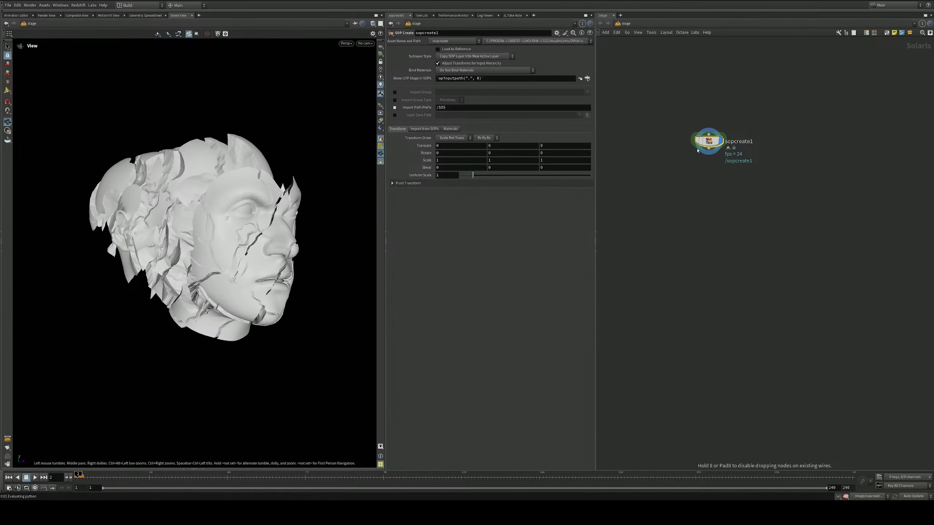
pyautogui.hotkey('ctrl', 's')
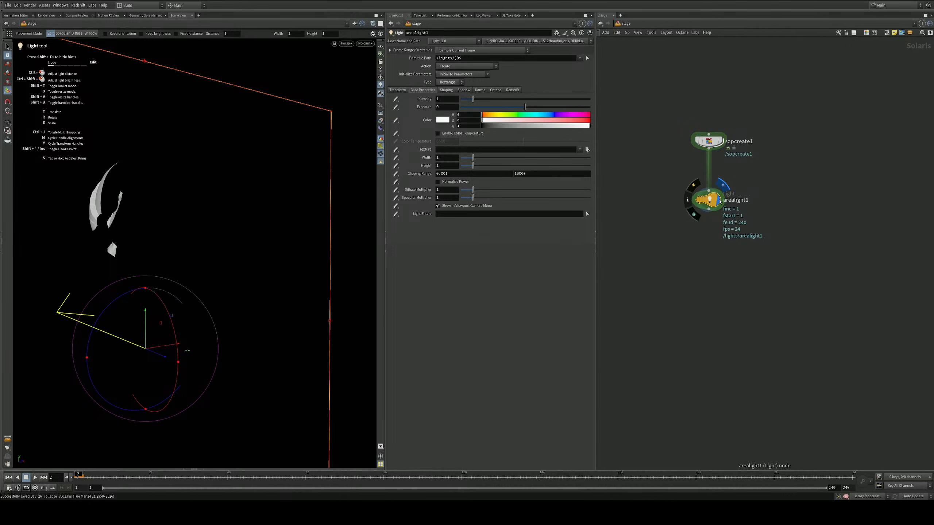
# Rotate the area light to point straight down and raise it above the head
pyautogui.moveTo(162, 323); pyautogui.dragTo(220, 173)
pyautogui.press('space')
pyautogui.moveTo(336, 170); pyautogui.dragTo(192, 132)
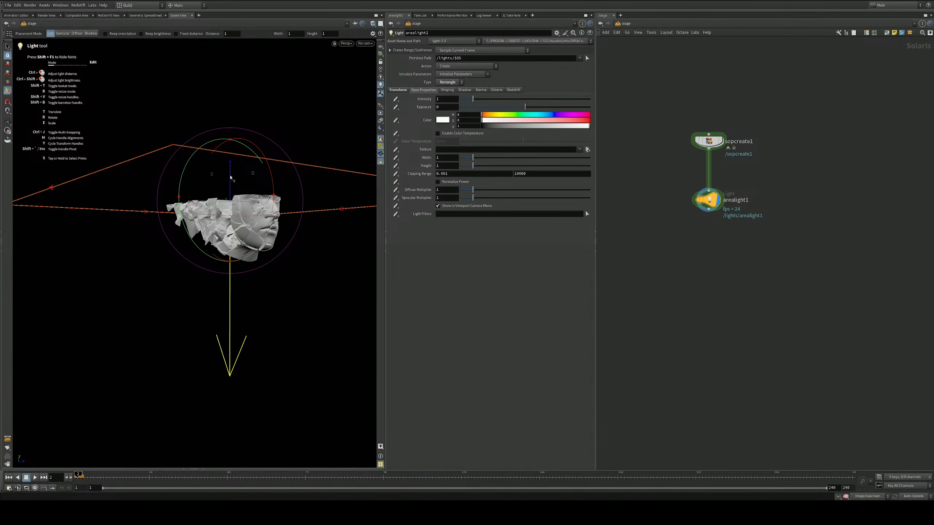
pyautogui.moveTo(231, 178); pyautogui.dragTo(232, 96)
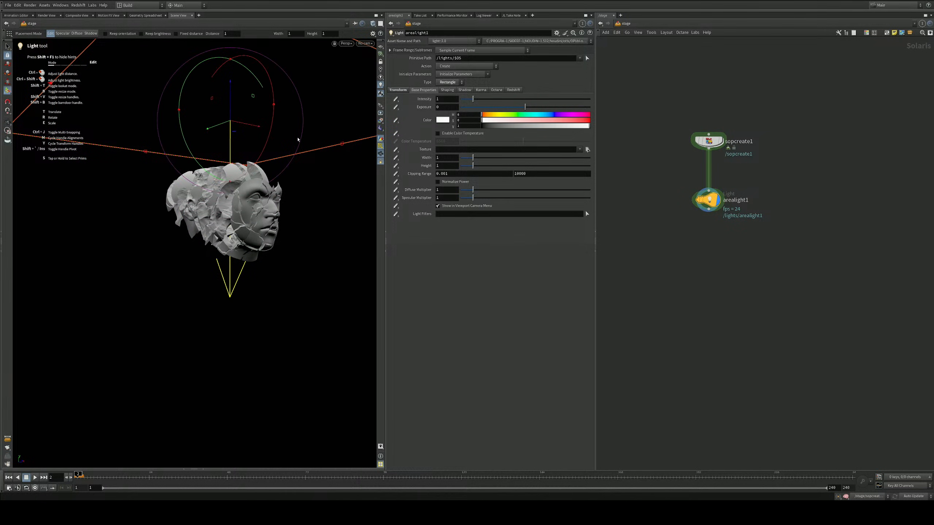
# Resize the area light to about 0.152 wide by 0.751 high and save the scene
pyautogui.keyDown('alt'); pyautogui.moveTo(297, 138); pyautogui.dragTo(235, 191); pyautogui.keyUp('alt')
pyautogui.keyDown('alt'); pyautogui.moveTo(236, 191); pyautogui.dragTo(202, 171, button='right'); pyautogui.keyUp('alt')
pyautogui.keyDown('alt'); pyautogui.moveTo(202, 171); pyautogui.dragTo(271, 165); pyautogui.keyUp('alt')
pyautogui.keyDown('alt'); pyautogui.moveTo(298, 196); pyautogui.dragTo(319, 161); pyautogui.keyUp('alt')
pyautogui.keyDown('alt'); pyautogui.moveTo(331, 185); pyautogui.dragTo(312, 209, button='right'); pyautogui.keyUp('alt')
pyautogui.keyDown('alt'); pyautogui.moveTo(299, 215); pyautogui.dragTo(294, 223); pyautogui.keyUp('alt')
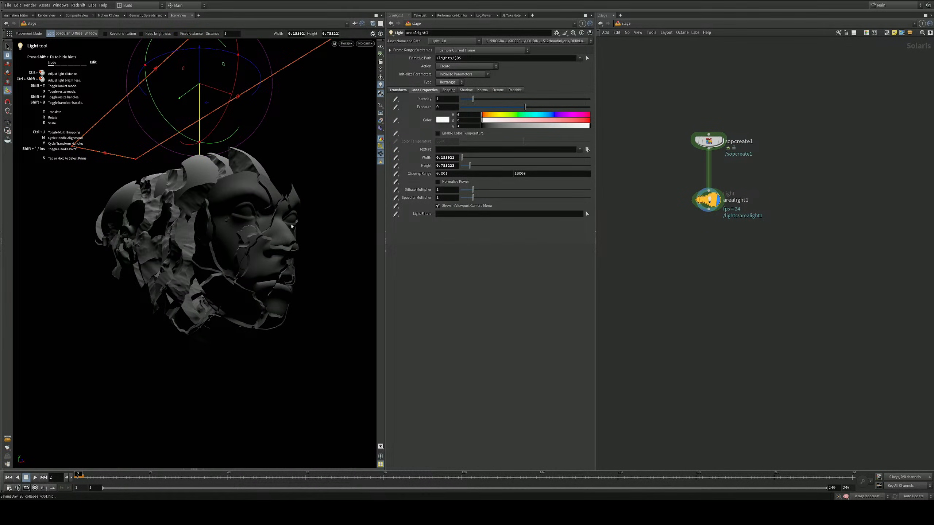
# Frame the head closer and switch the viewport renderer to Karma CPU
pyautogui.moveTo(295, 239)
pyautogui.keyDown('alt'); pyautogui.mouseDown()
pyautogui.moveTo(287, 257)
pyautogui.moveTo(278, 255)
pyautogui.moveTo(299, 236)
pyautogui.mouseUp(); pyautogui.keyUp('alt')
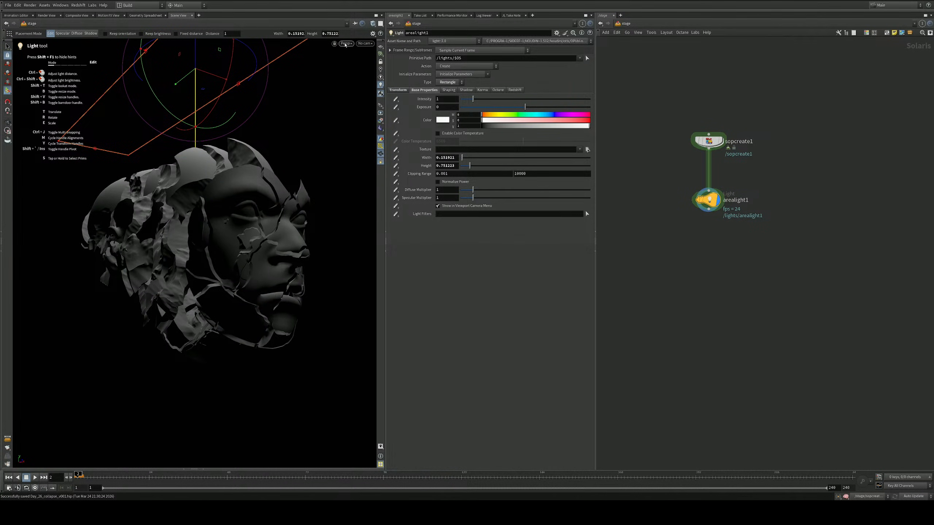
pyautogui.click(345, 45)
pyautogui.click(349, 77)
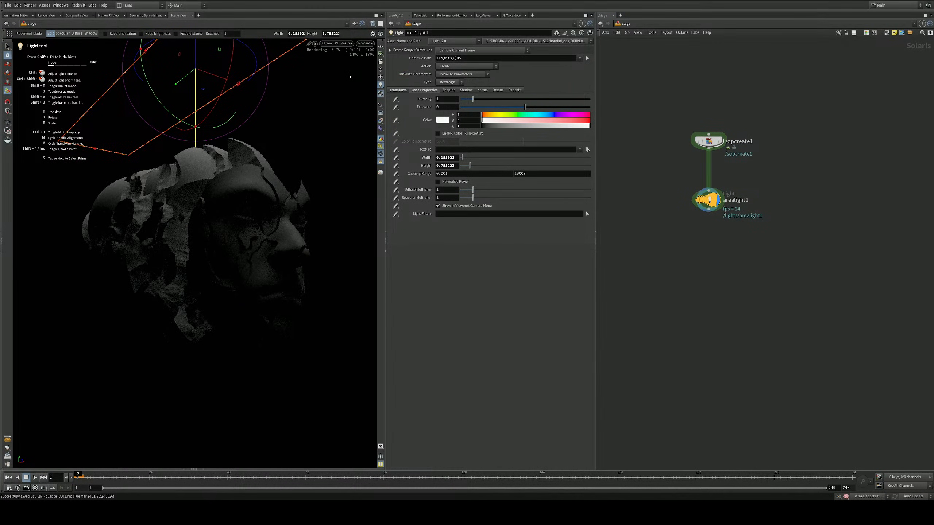
# Move arealight1 slightly lower in the network and raise the area light's intensity to 4
pyautogui.click(8, 46)
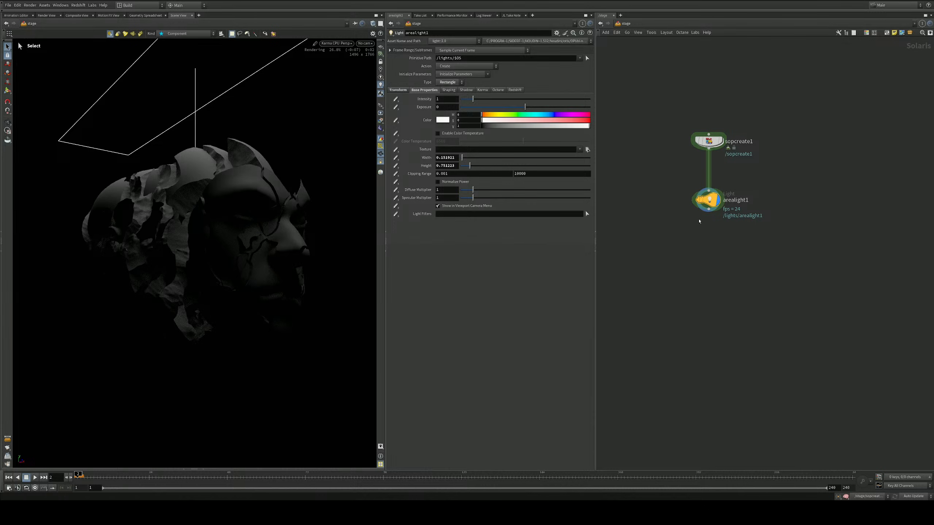
pyautogui.moveTo(708, 200); pyautogui.dragTo(709, 218)
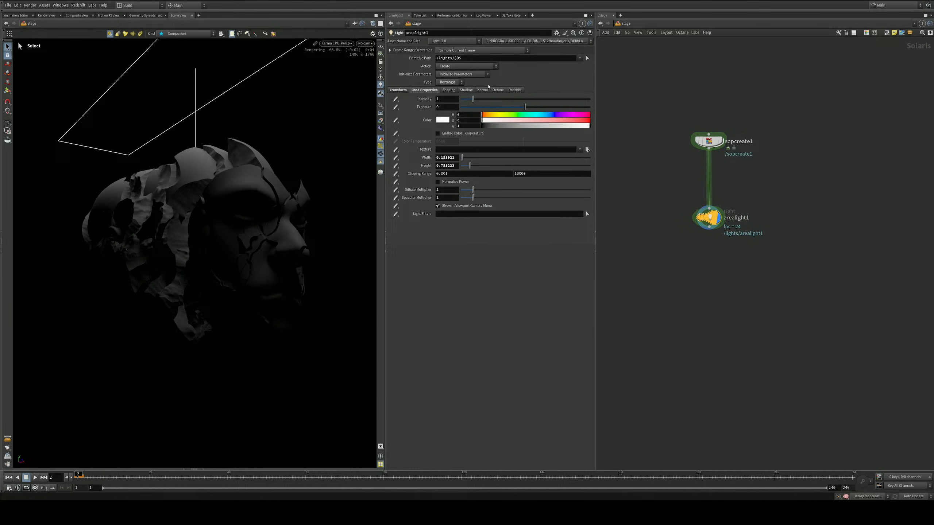
pyautogui.moveTo(473, 98); pyautogui.dragTo(514, 100)
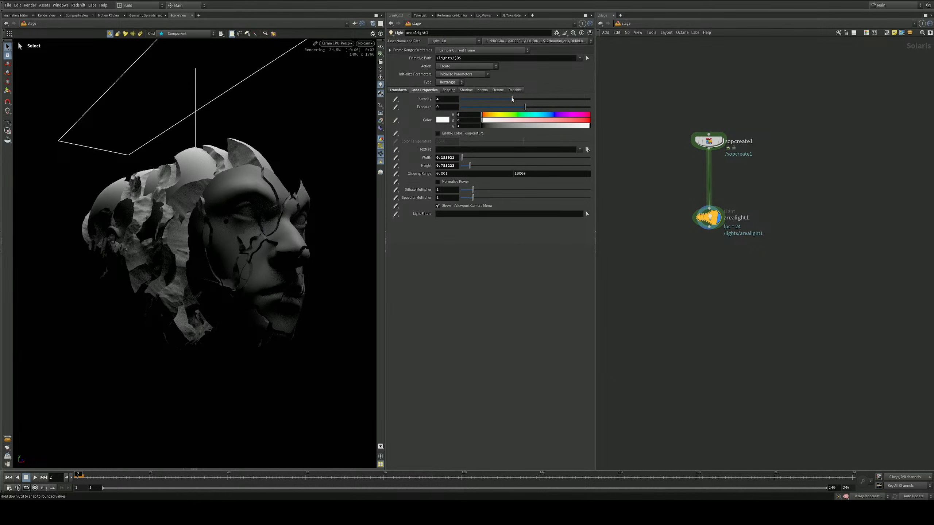
# View the lit head from the side and switch the viewport renderer back to Houdini VK
pyautogui.keyDown('alt'); pyautogui.moveTo(229, 243); pyautogui.dragTo(270, 243); pyautogui.keyUp('alt')
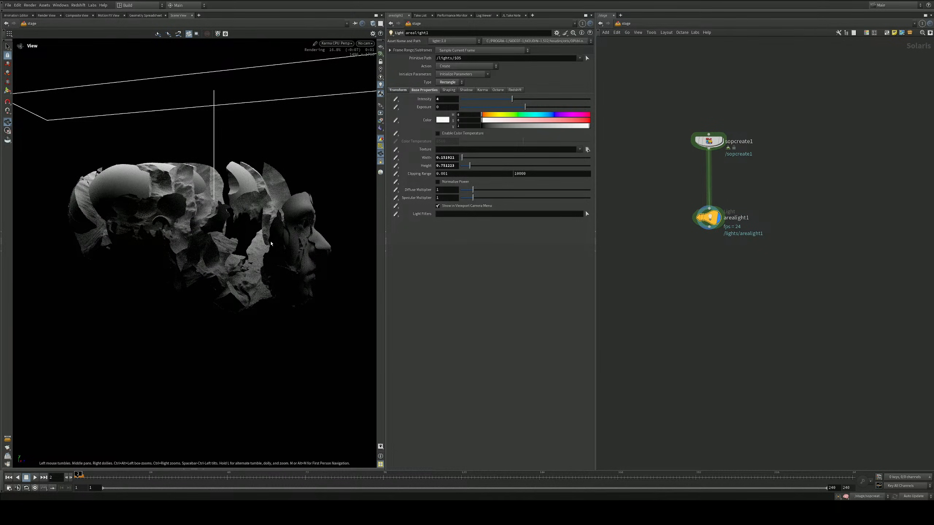
pyautogui.press('s')
pyautogui.click(335, 43)
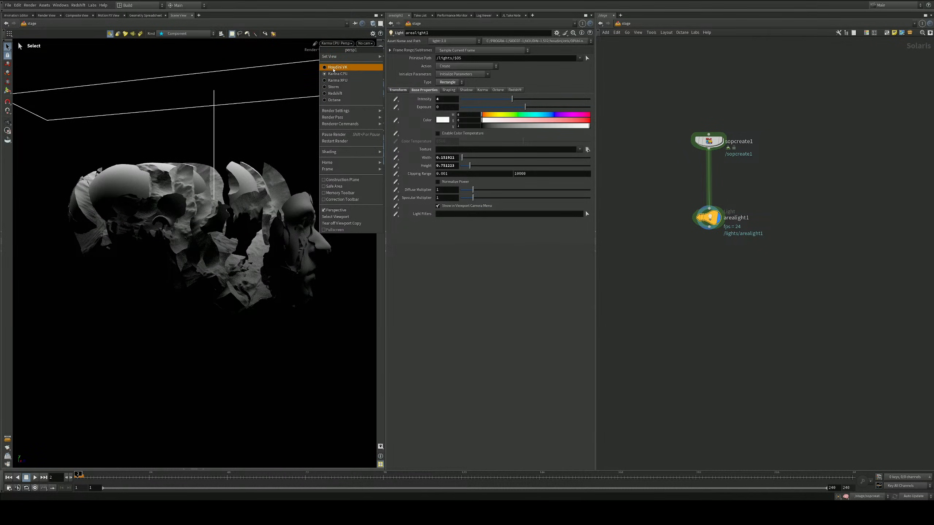
pyautogui.click(334, 67)
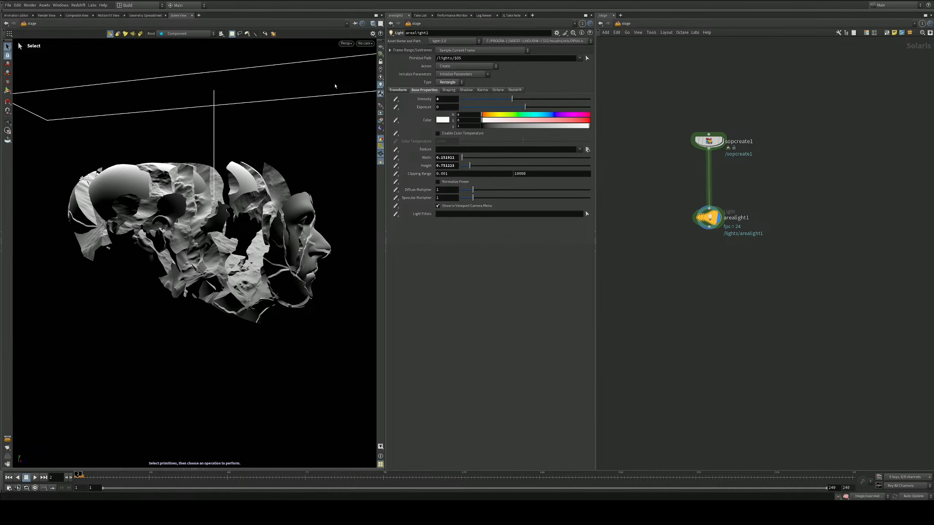
# Enter the sopcreate1 geometry network and move transformpieces1 lower to free space below the MOPs branch
pyautogui.doubleClick(709, 141)
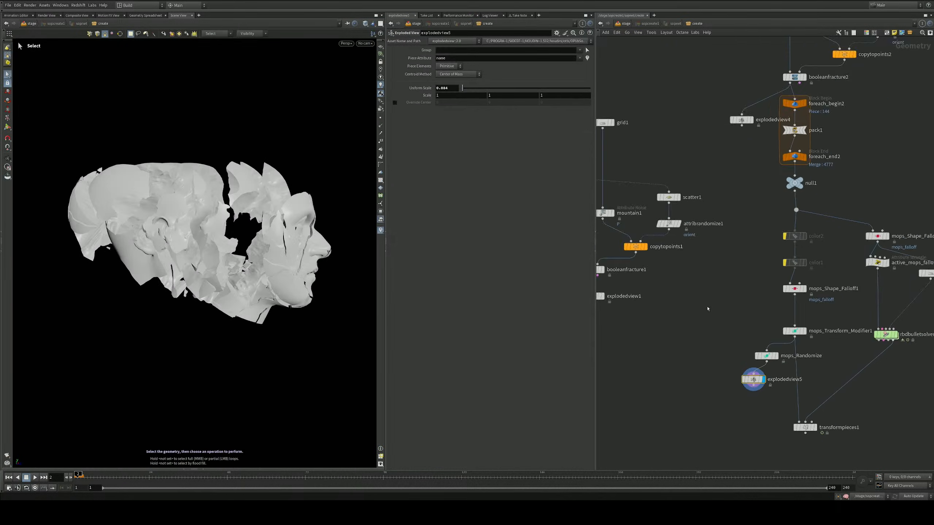
pyautogui.scroll(-1, 707, 309)
pyautogui.moveTo(707, 309); pyautogui.dragTo(685, 145, button='middle')
pyautogui.scroll(2, 713, 241)
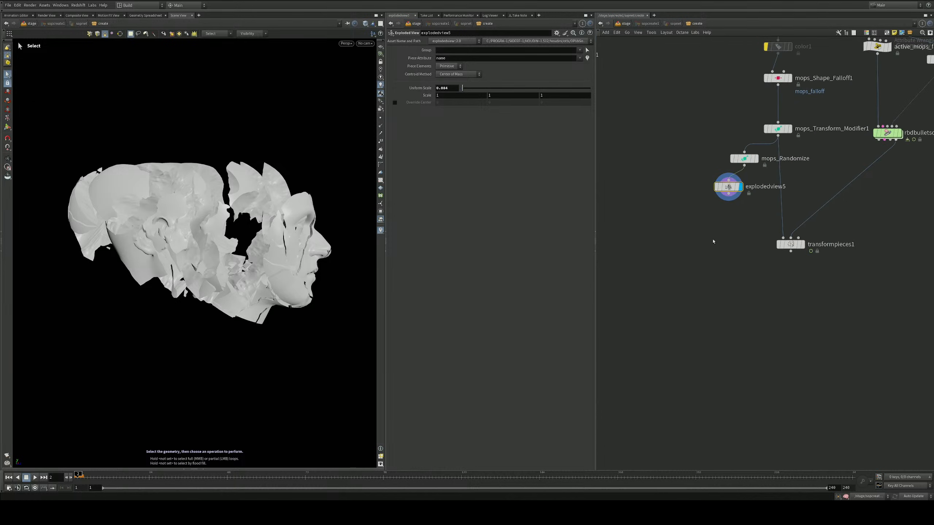
pyautogui.moveTo(790, 244); pyautogui.dragTo(790, 265)
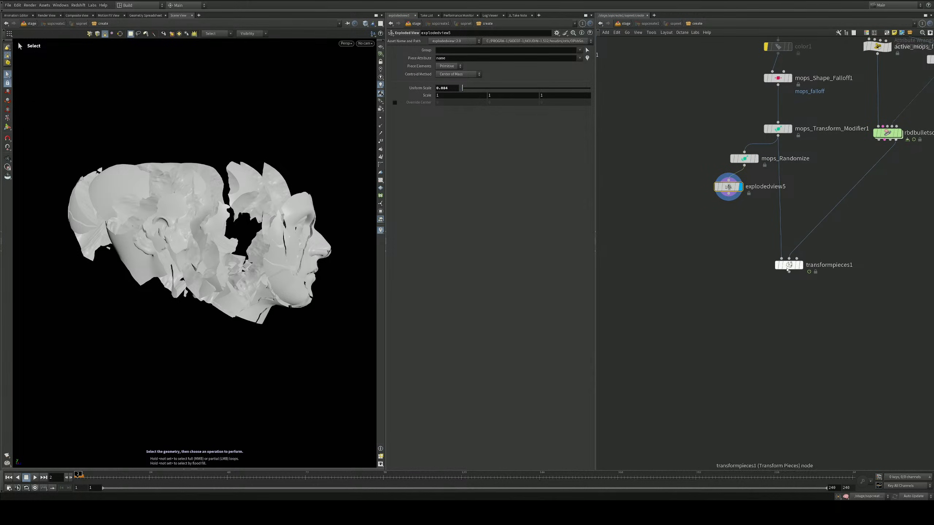
pyautogui.scroll(-1, 763, 278)
pyautogui.moveTo(848, 259); pyautogui.dragTo(765, 278, button='middle')
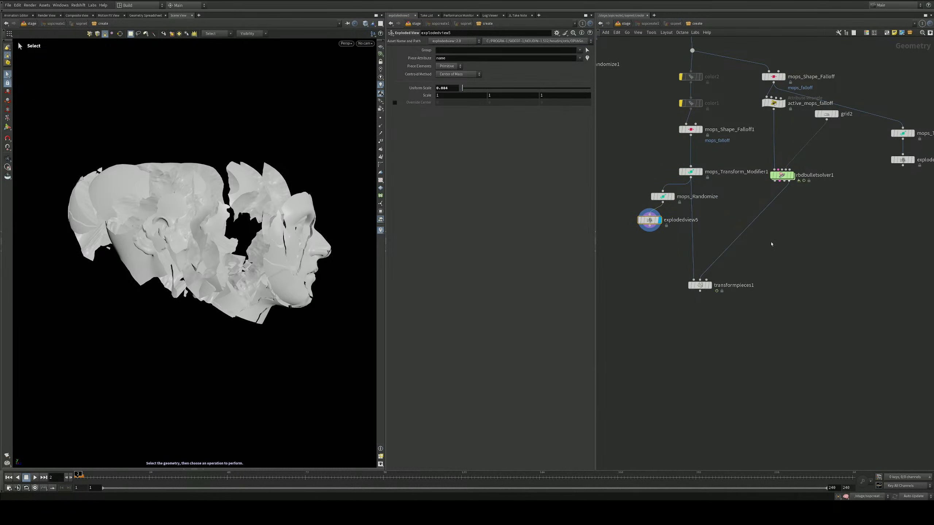
pyautogui.scroll(-3, 778, 237)
pyautogui.scroll(3, 777, 235)
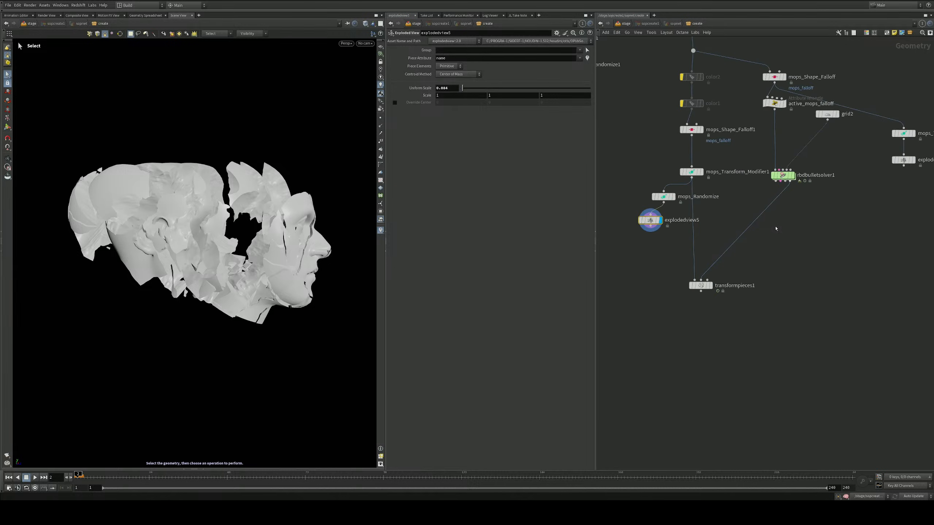
pyautogui.moveTo(774, 233); pyautogui.dragTo(859, 308, button='middle')
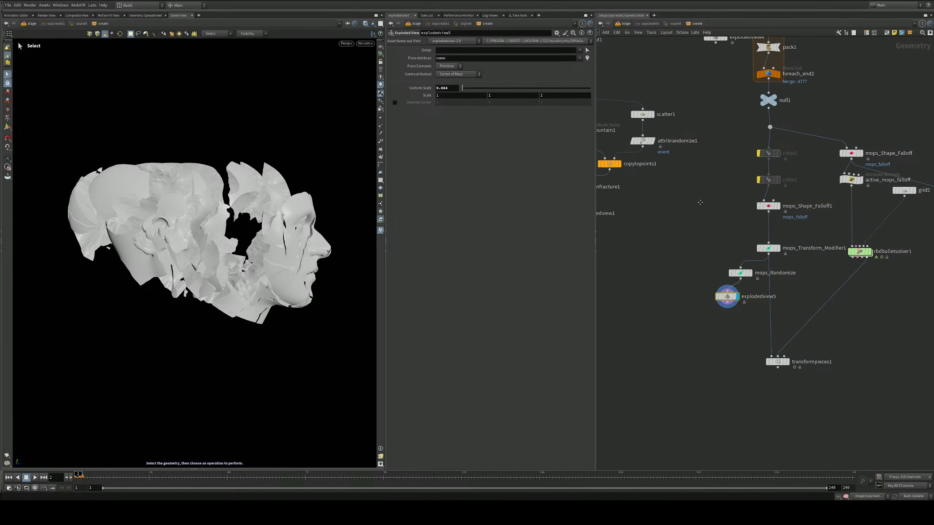
pyautogui.moveTo(697, 203); pyautogui.dragTo(732, 208, button='middle')
# Add an Add node fed by explodedview5, display it, and delete the geometry while keeping the points
pyautogui.press('Tab')
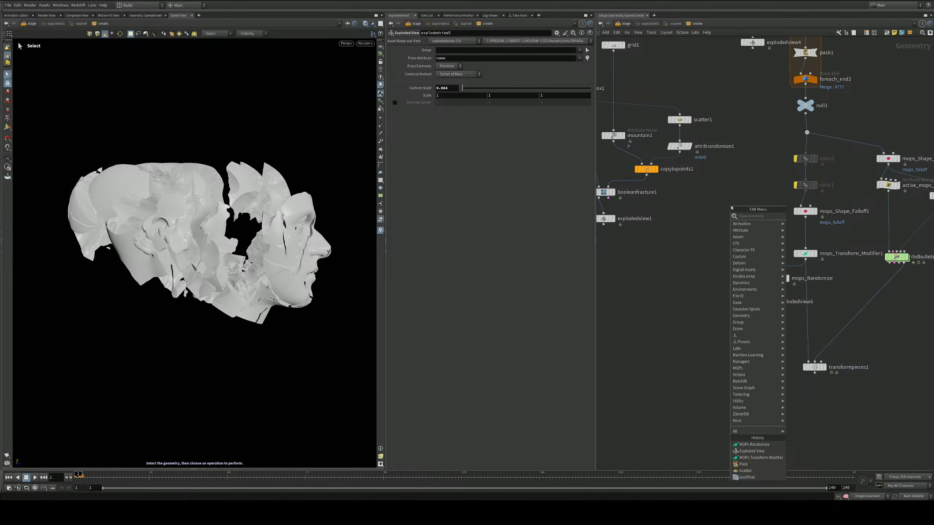
pyautogui.write('box')
pyautogui.press('Return')
pyautogui.click(732, 208)
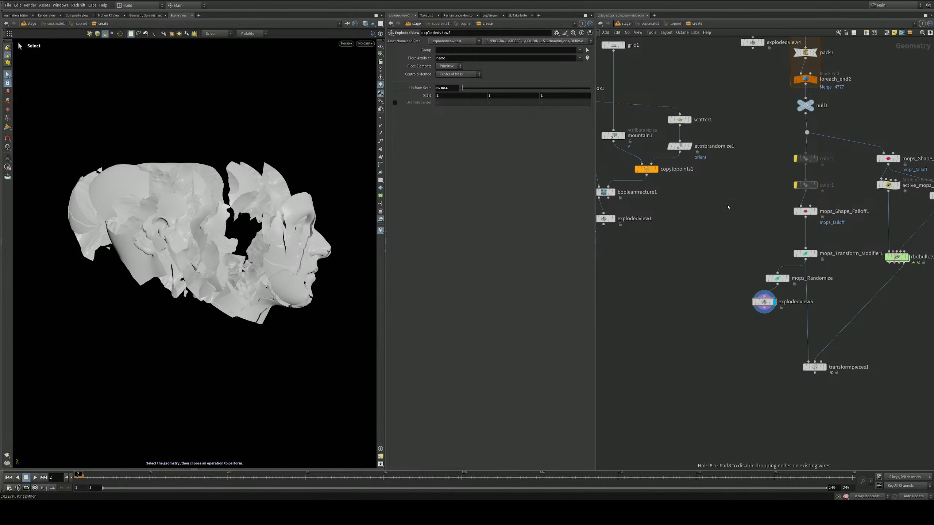
pyautogui.moveTo(794, 102); pyautogui.dragTo(693, 369)
pyautogui.click(737, 205)
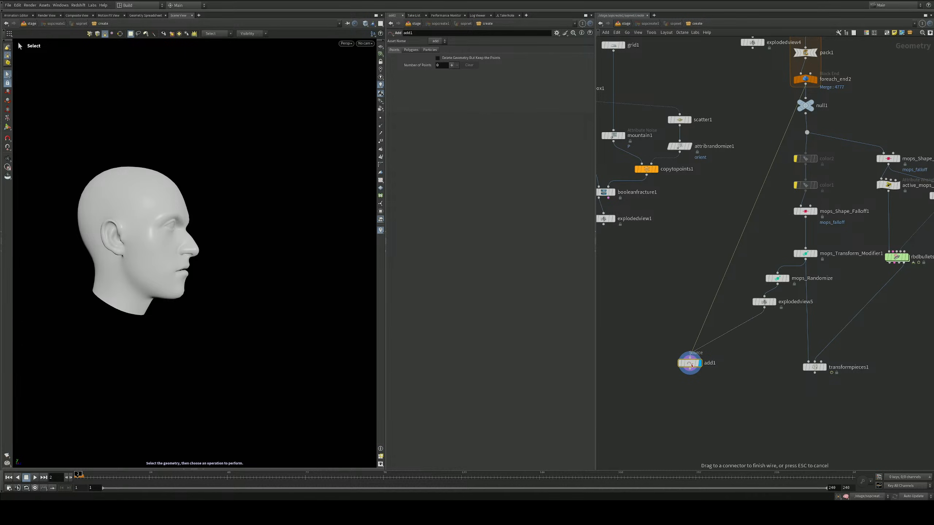
pyautogui.moveTo(765, 308); pyautogui.dragTo(690, 358)
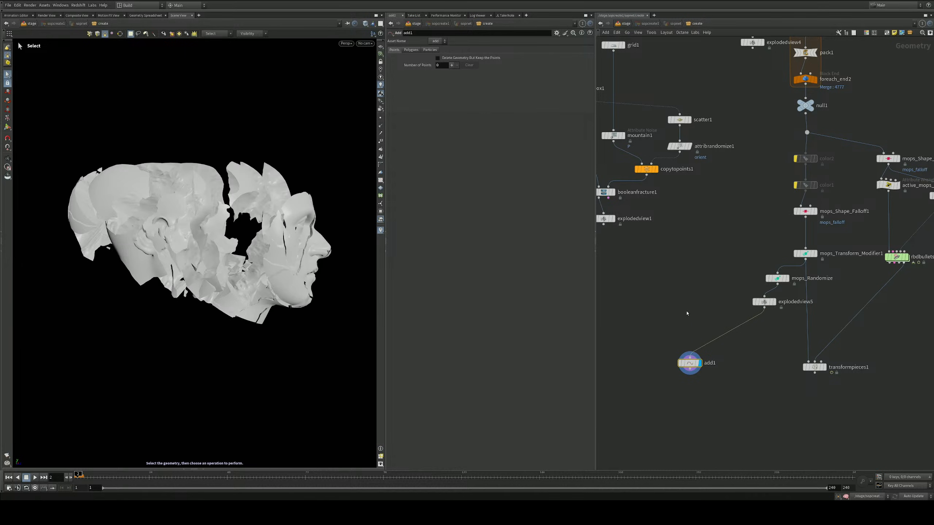
pyautogui.click(447, 59)
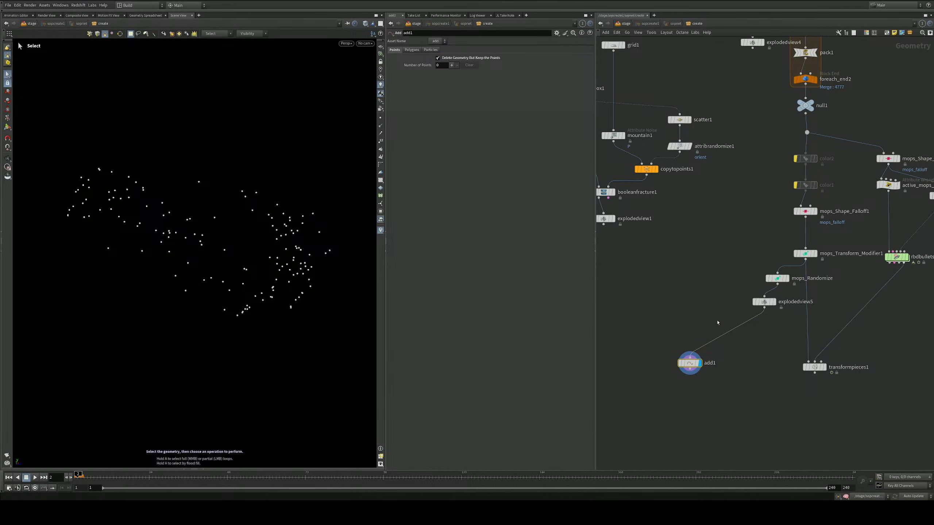
# Add and display an Attribute Wrangle below add1 with the VEXpression i@id = i@ptnum;
pyautogui.moveTo(702, 312); pyautogui.dragTo(700, 205, button='middle')
pyautogui.moveTo(692, 307); pyautogui.dragTo(691, 270, button='middle')
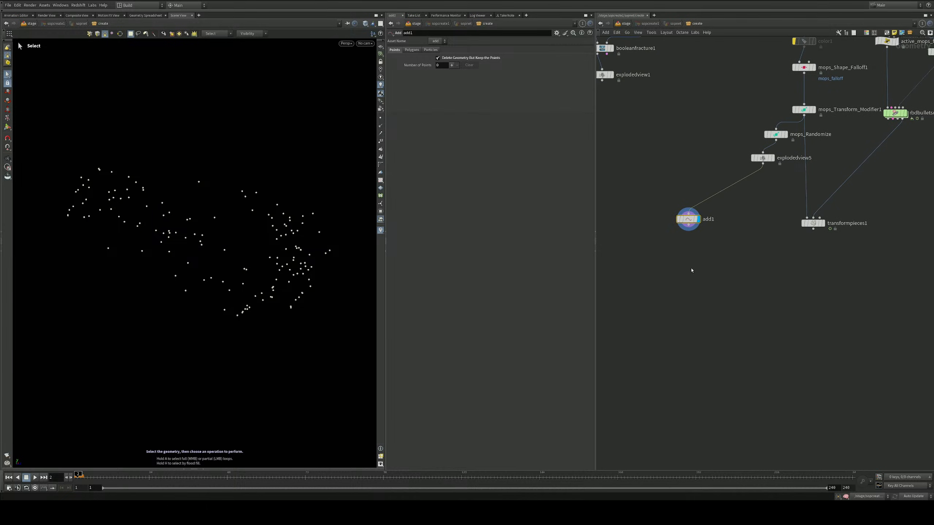
pyautogui.press('Tab')
pyautogui.write('aw')
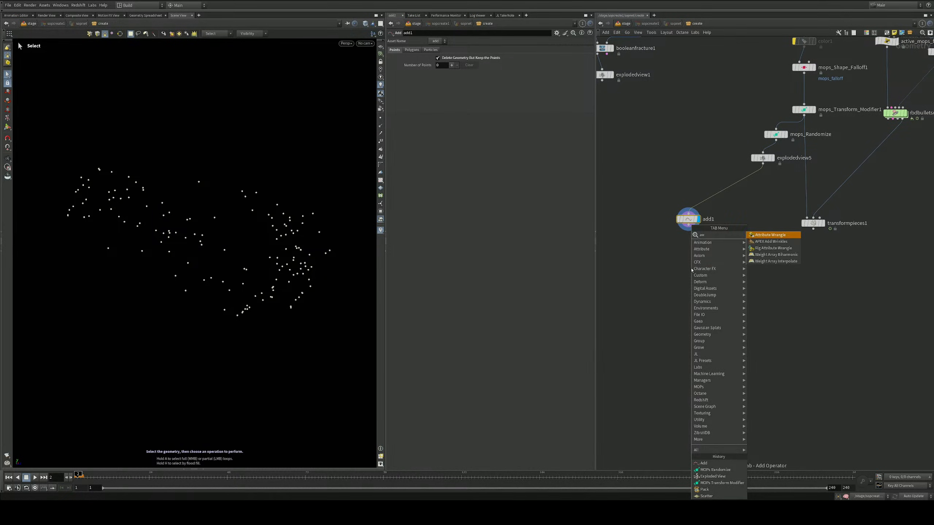
pyautogui.click(753, 235)
pyautogui.click(703, 245)
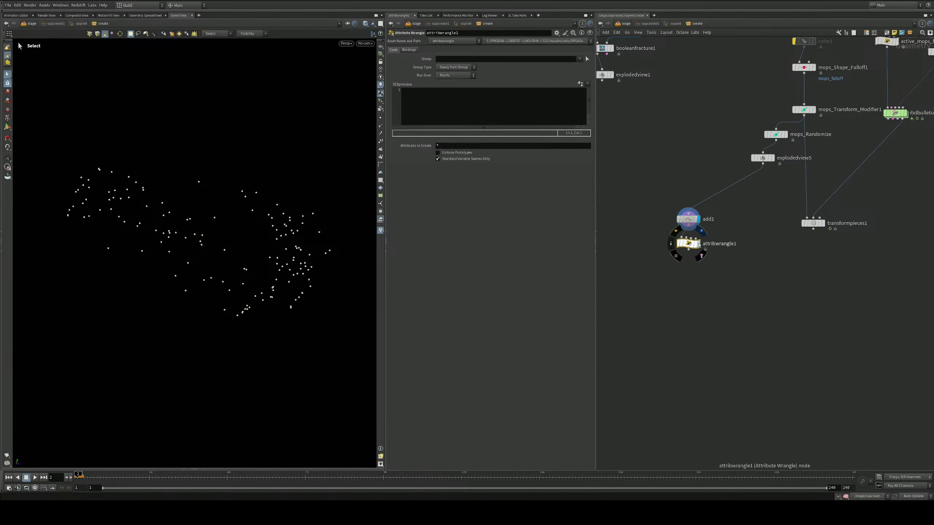
pyautogui.click(401, 98)
pyautogui.write('i')
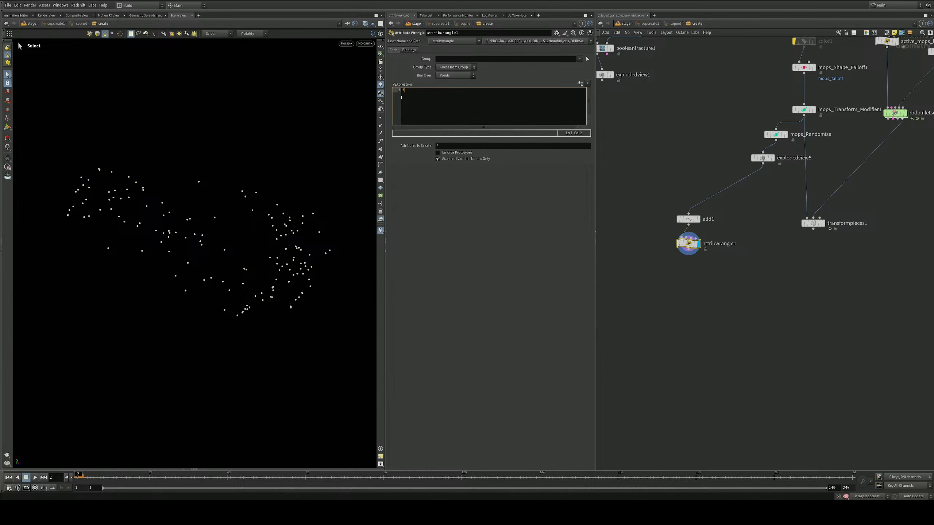
pyautogui.write('@id = i@ptnum;')
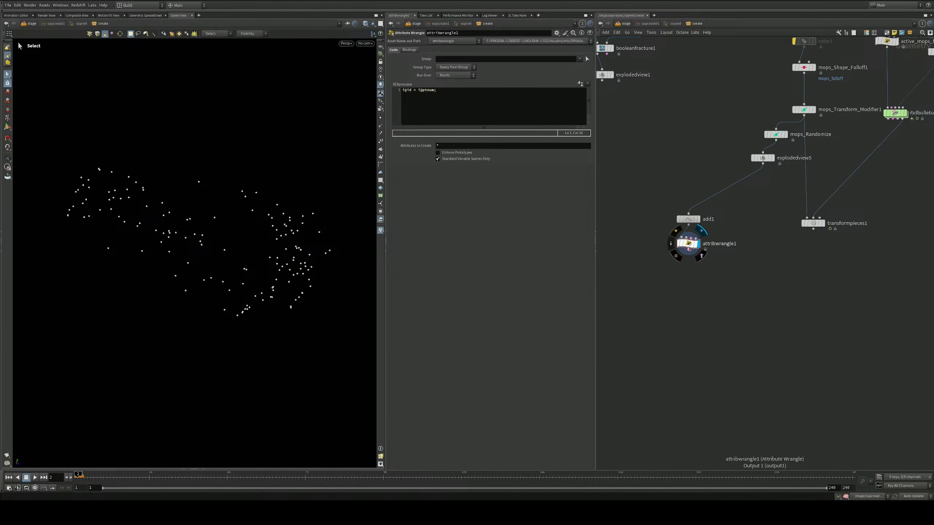
# Duplicate the id wrangle as a second branch from add1 and display the copy
pyautogui.click(688, 255)
pyautogui.press('Escape')
pyautogui.moveTo(690, 245); pyautogui.dragTo(729, 284)
# Add a Transform node below attribwrangle2 and display it
pyautogui.press('Tab')
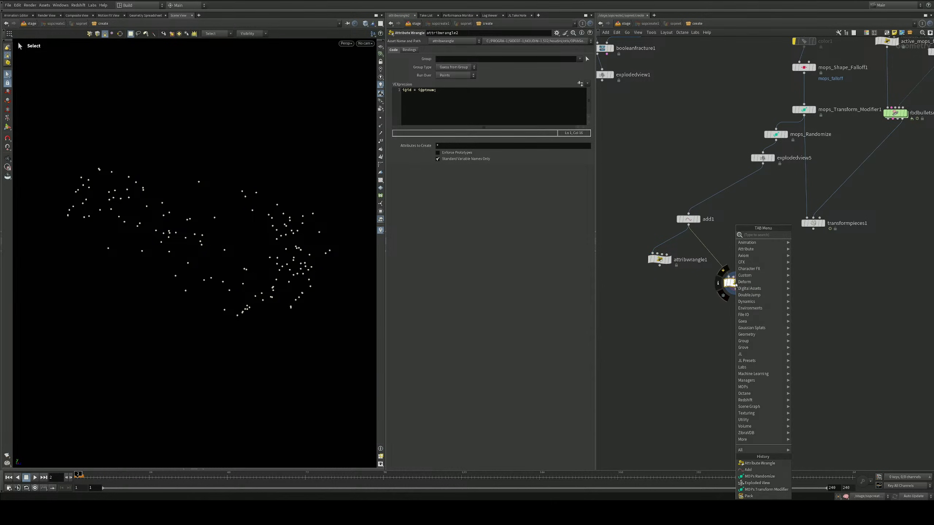
pyautogui.write('tdra')
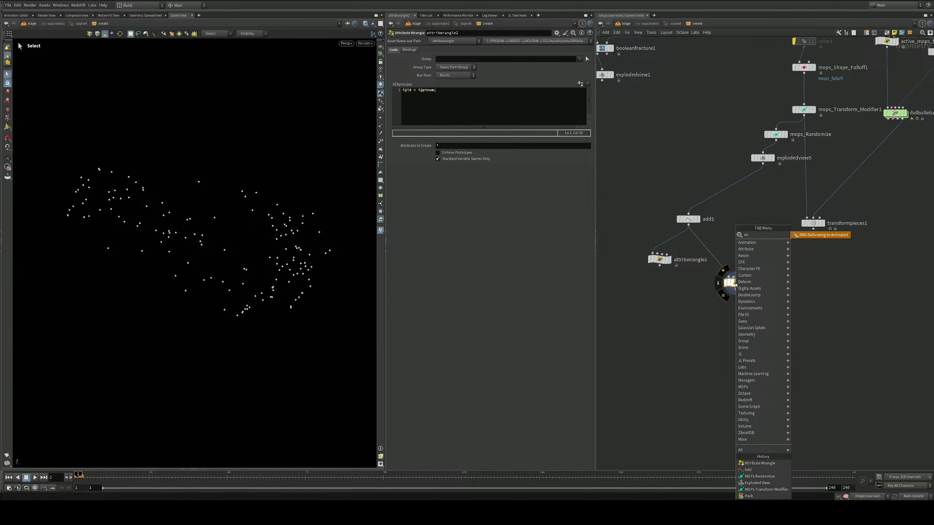
pyautogui.press('BackSpace')
pyautogui.press('BackSpace')
pyautogui.press('BackSpace')
pyautogui.press('BackSpace')
pyautogui.write('ra')
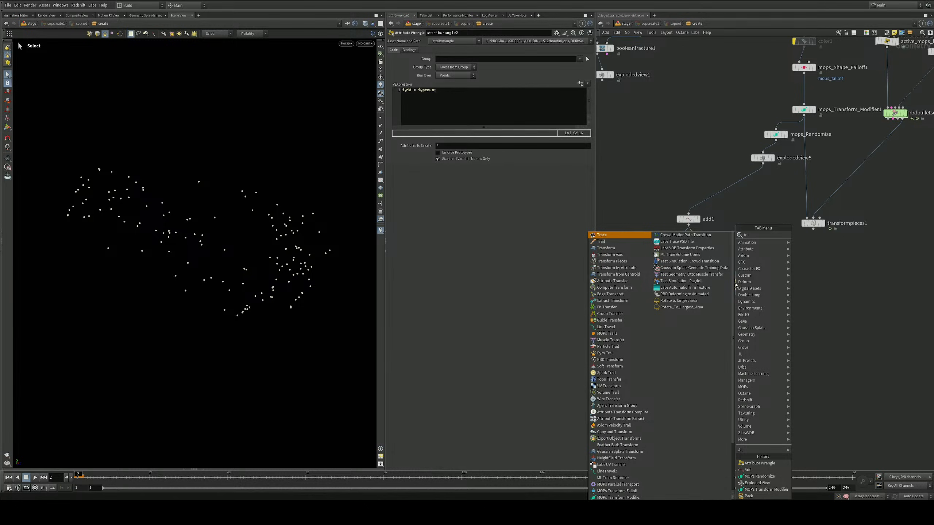
pyautogui.press('Down')
pyautogui.press('Down')
pyautogui.press('Return')
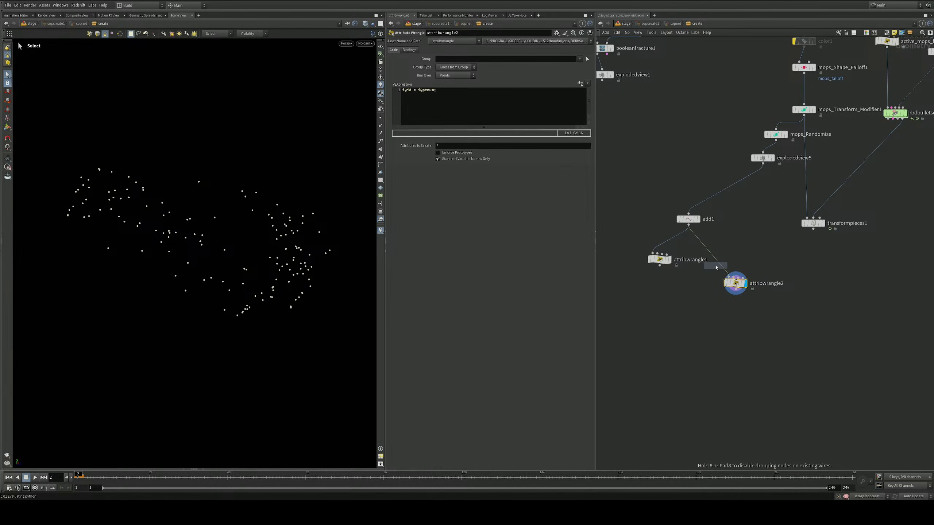
pyautogui.click(740, 312)
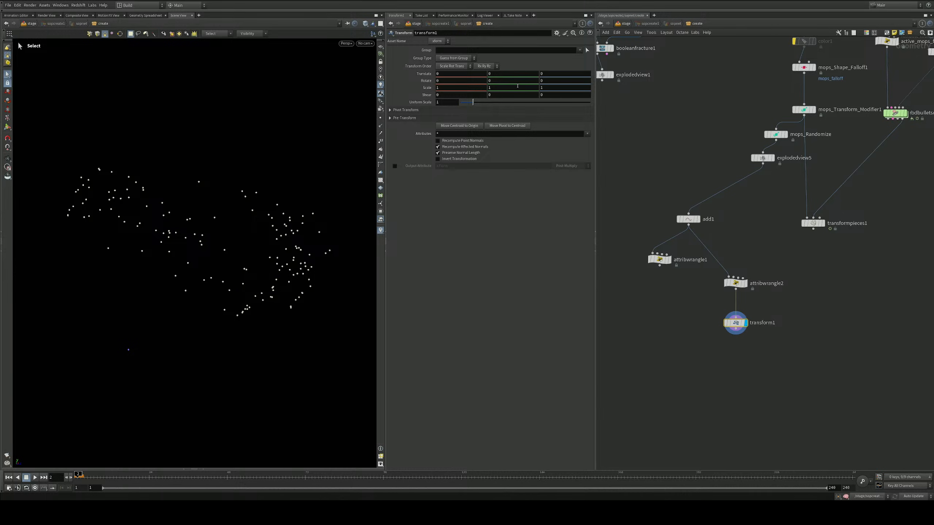
# Set the Y scale of transform1 to 0 to flatten the points onto the ground plane
pyautogui.click(518, 87)
pyautogui.write('0')
pyautogui.press('Return')
# Add a Merge node and connect attribwrangle1 and transform1 into it
pyautogui.moveTo(679, 307); pyautogui.dragTo(690, 207, button='middle')
pyautogui.press('Tab')
pyautogui.write('a')
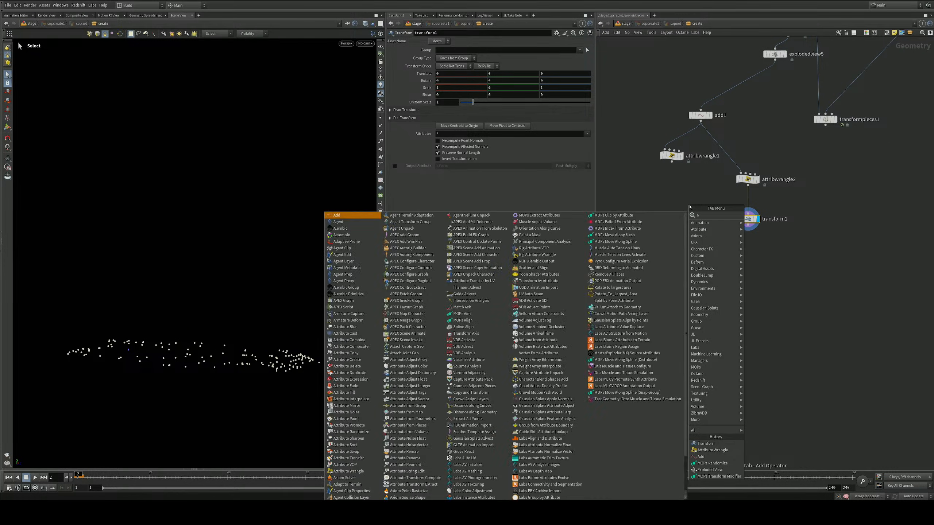
pyautogui.press('BackSpace')
pyautogui.press('Escape')
pyautogui.press('Tab')
pyautogui.write('mer')
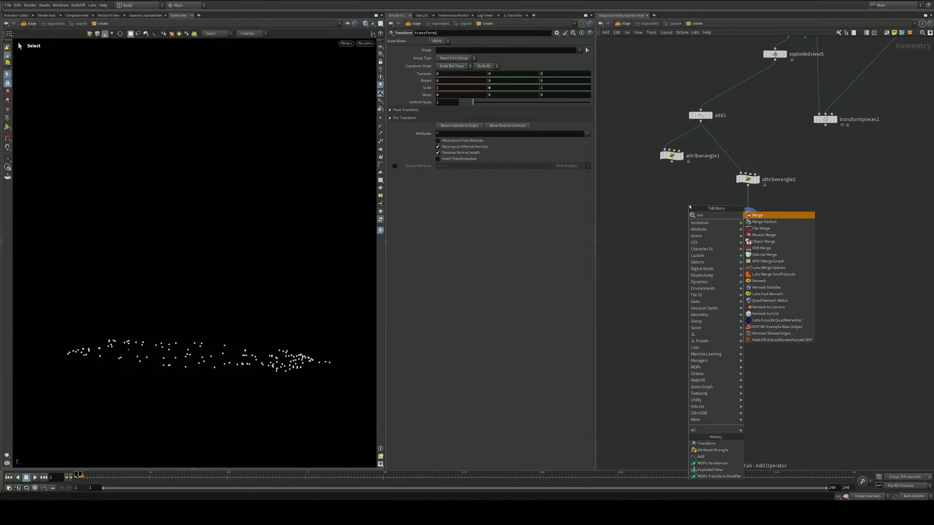
pyautogui.press('Return')
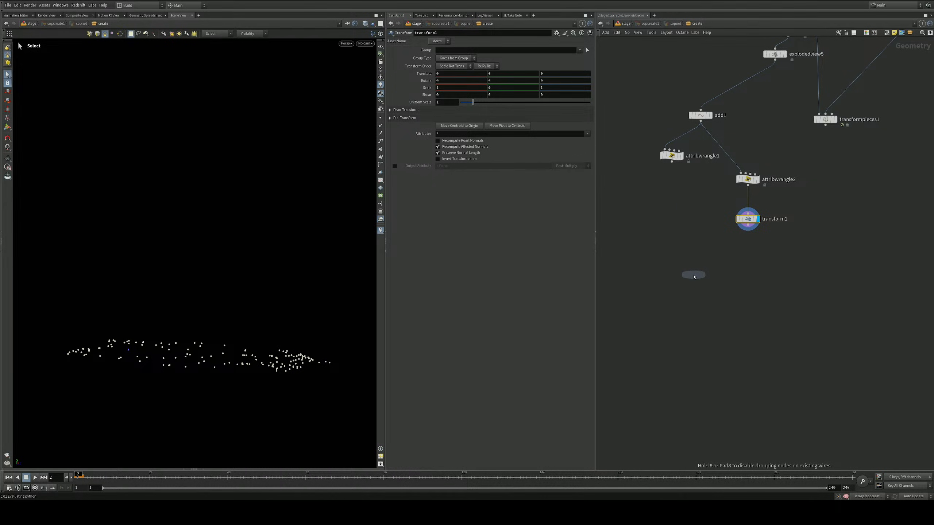
pyautogui.click(695, 274)
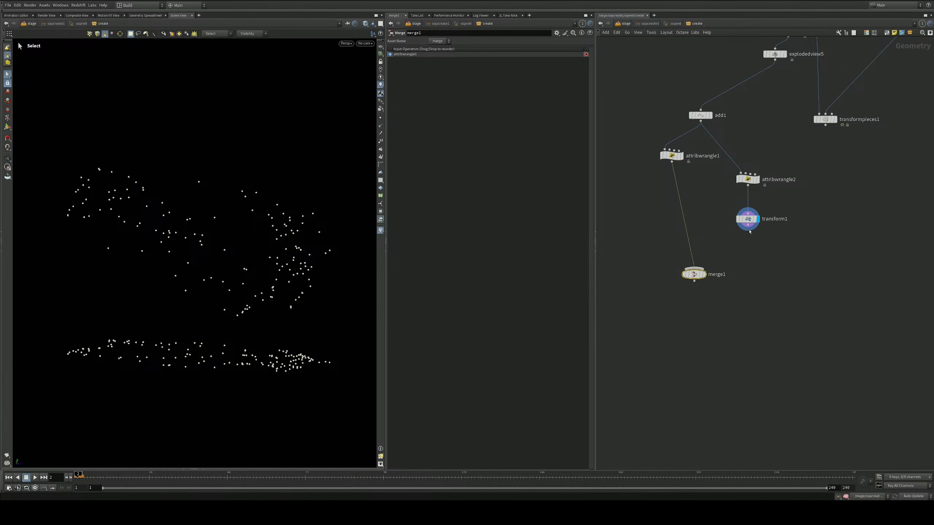
pyautogui.moveTo(748, 225); pyautogui.dragTo(715, 271)
pyautogui.press('Tab')
pyautogui.write('a')
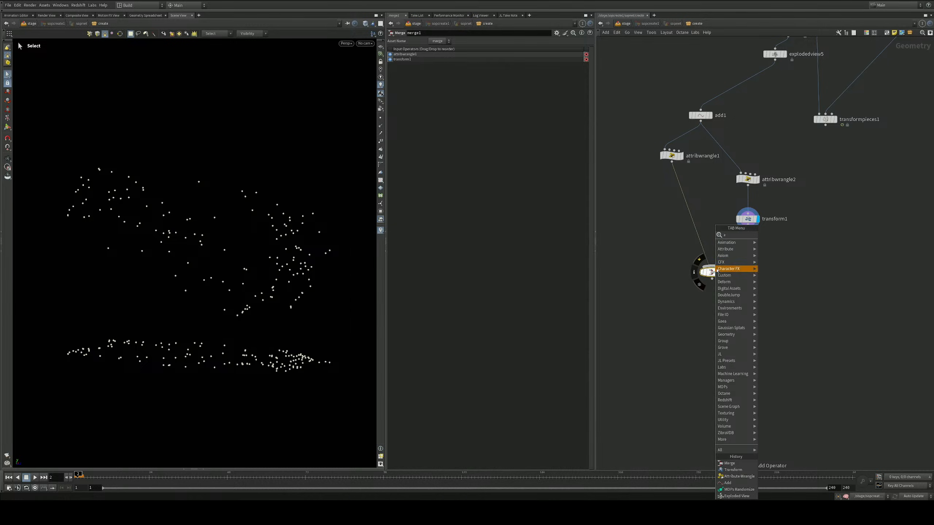
pyautogui.press('Escape')
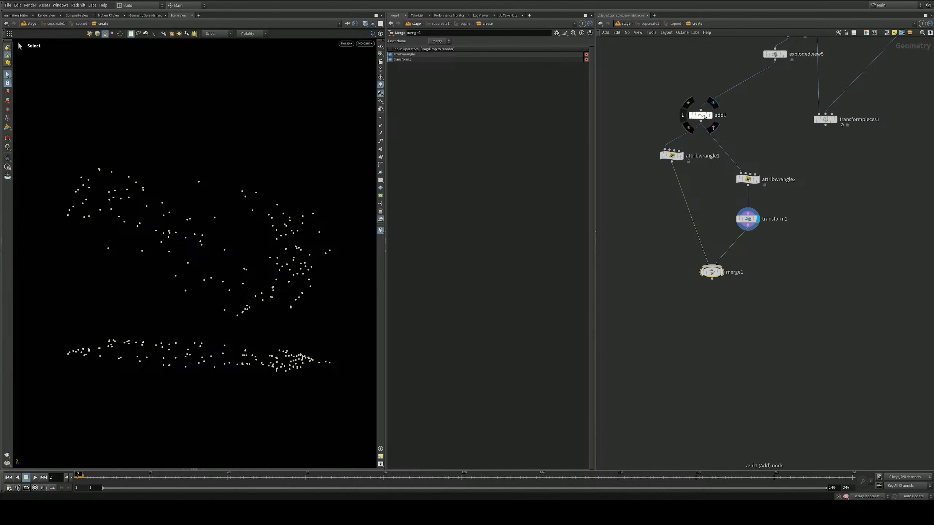
# Duplicate add1 below merge1, connect it to the merge output, and display the copy
pyautogui.keyDown('alt'); pyautogui.moveTo(705, 117); pyautogui.dragTo(720, 319); pyautogui.keyUp('alt')
pyautogui.moveTo(712, 279); pyautogui.dragTo(716, 311)
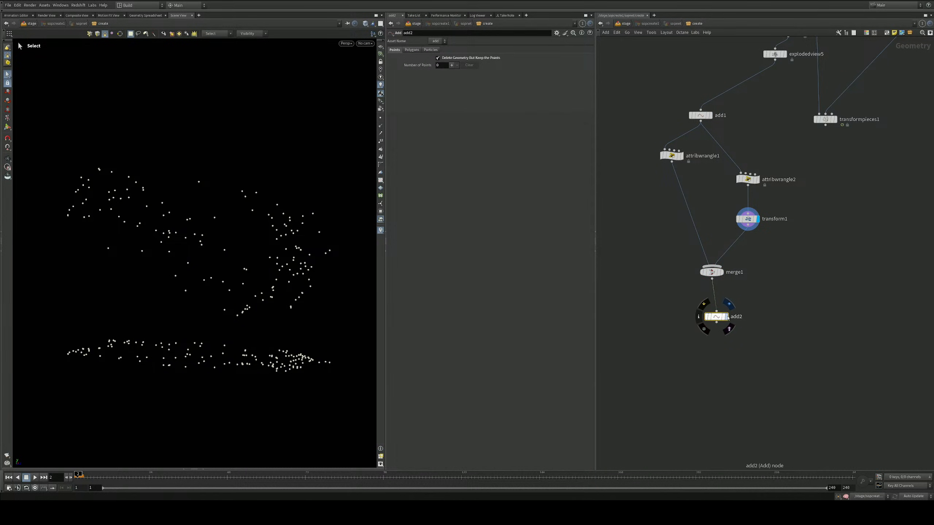
pyautogui.click(728, 317)
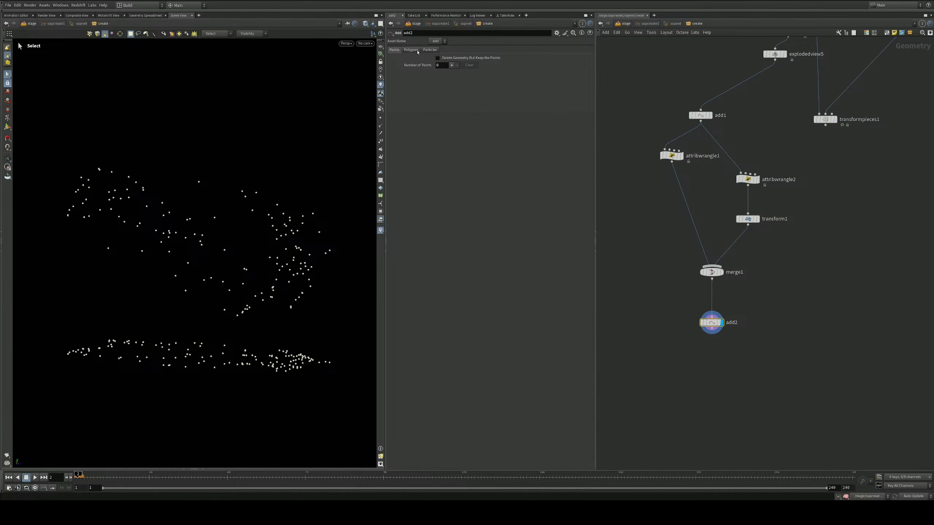
# Make add2 create polygons by group, adding them by the attribute id, and save the scene
pyautogui.click(412, 50)
pyautogui.click(418, 67)
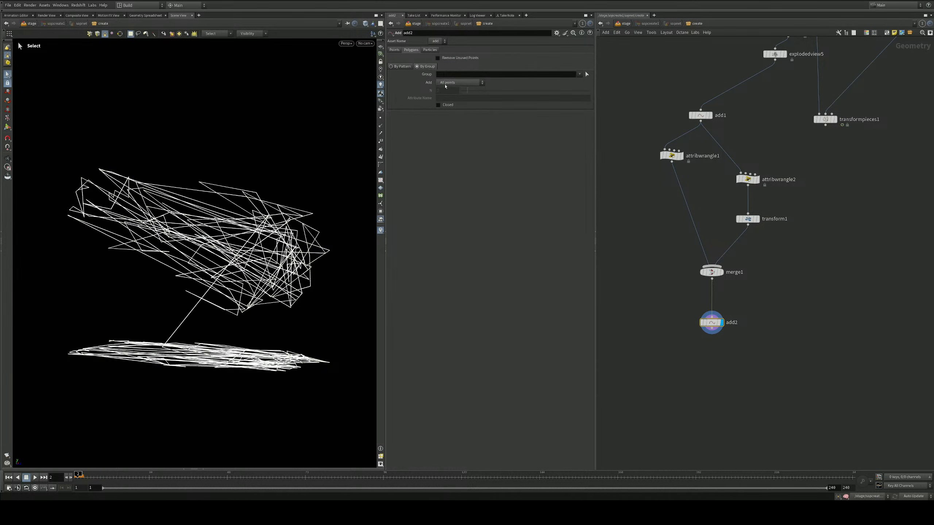
pyautogui.click(460, 83)
pyautogui.click(460, 116)
pyautogui.click(458, 98)
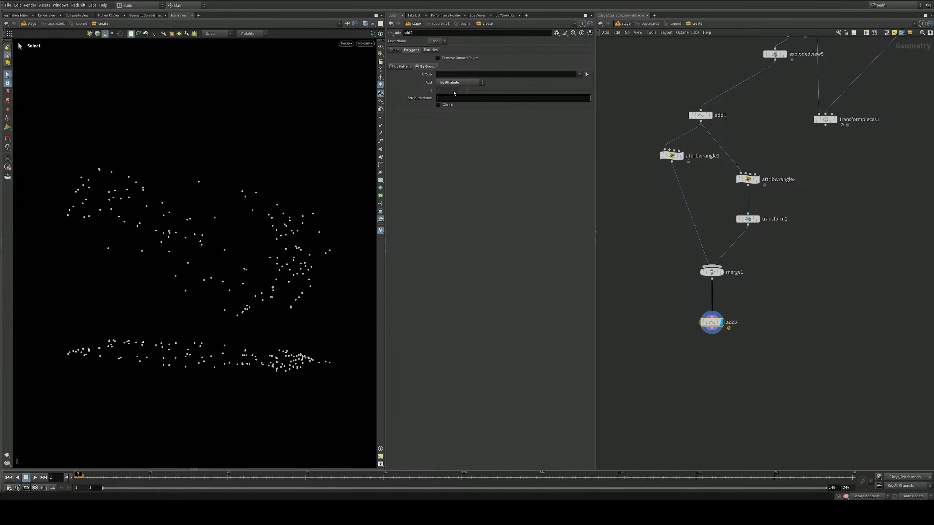
pyautogui.write('id')
pyautogui.press('Return')
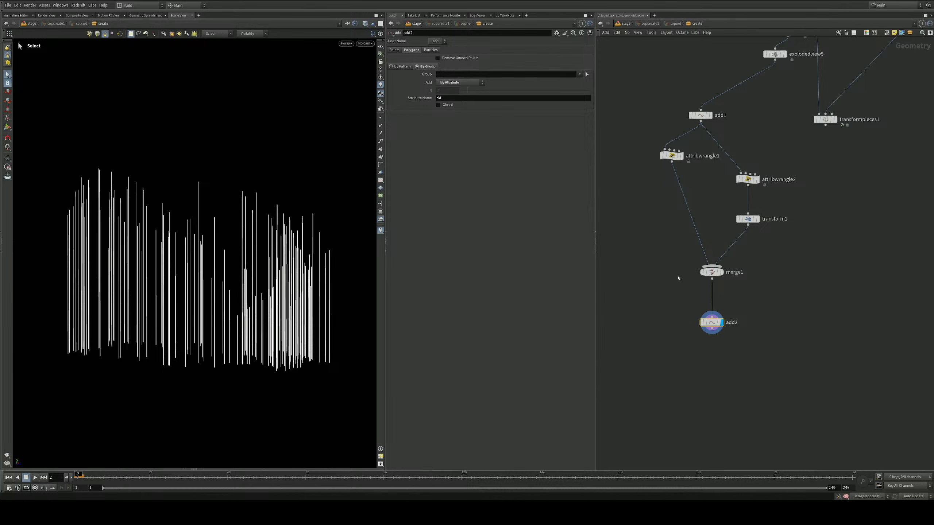
pyautogui.moveTo(679, 279); pyautogui.dragTo(681, 239, button='middle')
pyautogui.hotkey('ctrl', 's')
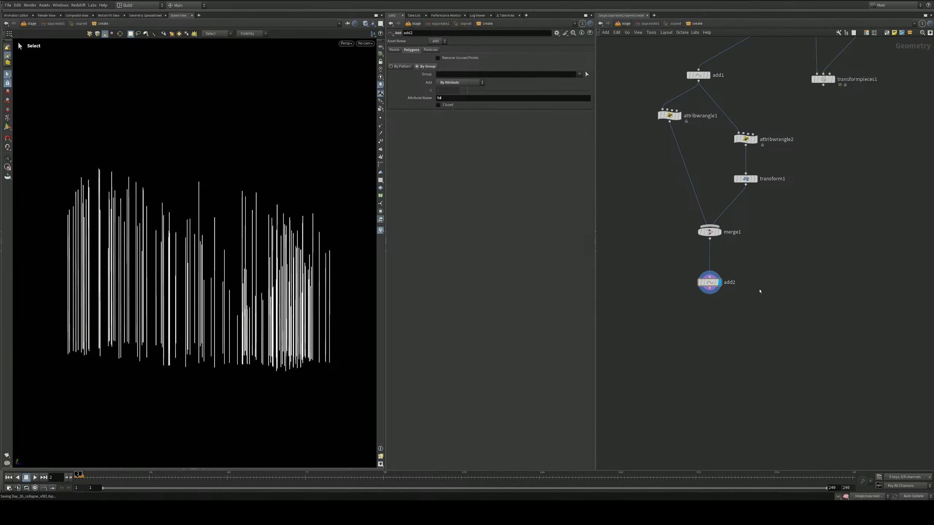
# Add a PolyWire node connected below add2 and display it
pyautogui.press('h')
pyautogui.press('Tab')
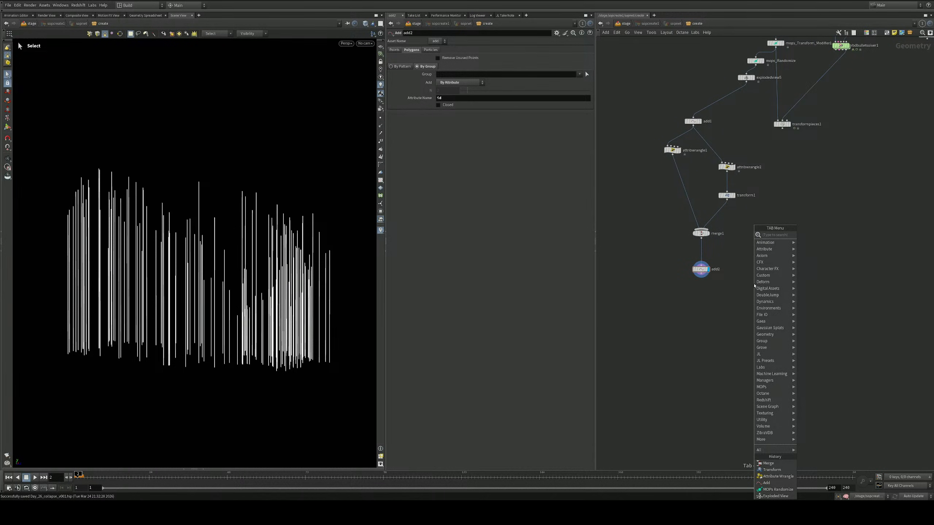
pyautogui.write('resample')
pyautogui.press('Return')
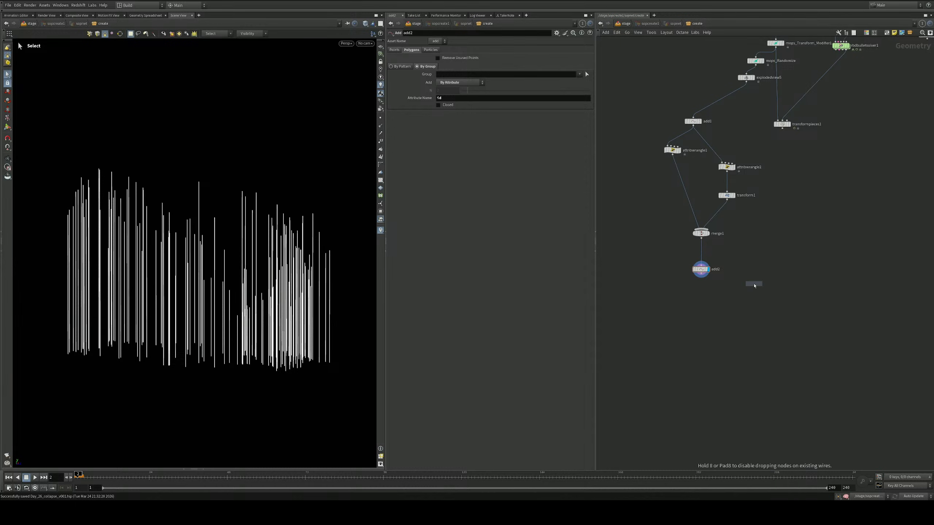
pyautogui.click(703, 285)
pyautogui.scroll(5, 705, 286)
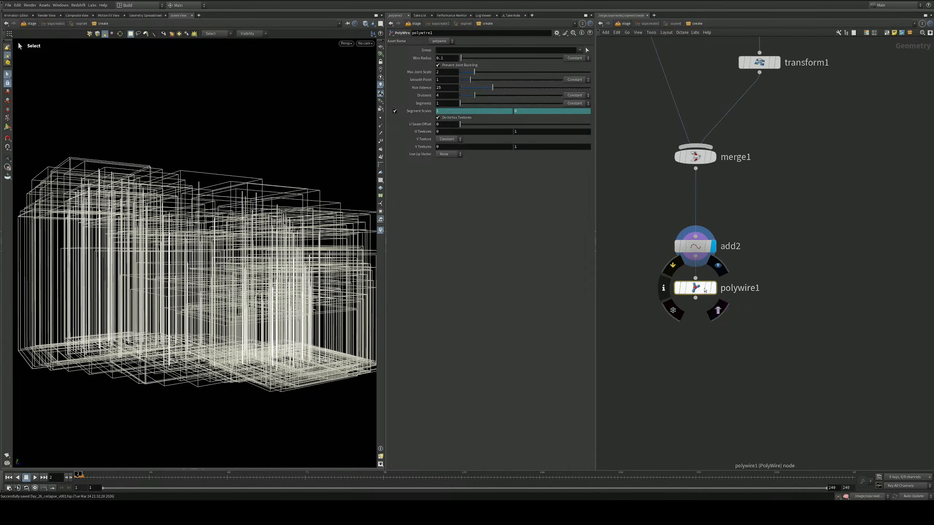
pyautogui.click(718, 265)
# Set polywire1's wire radius to 0.005, then reduce it to 0.001, and inspect the wires
pyautogui.doubleClick(441, 57)
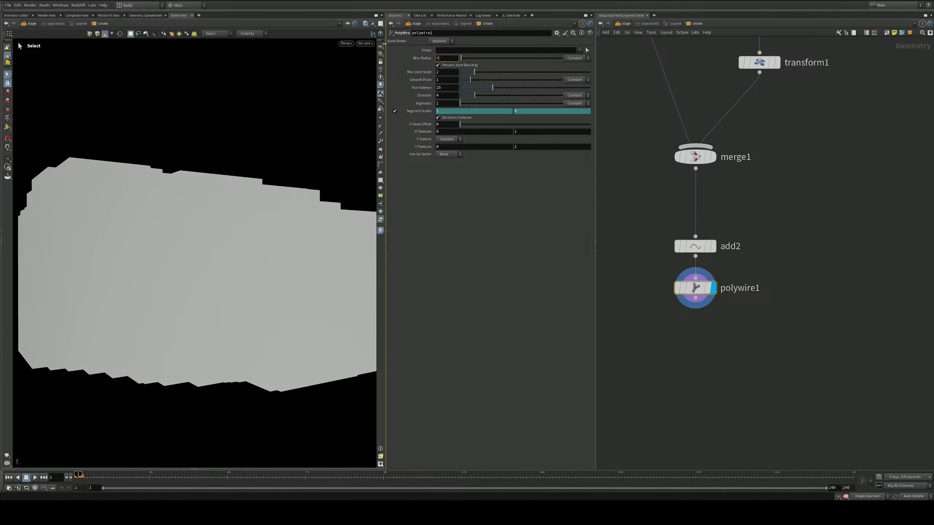
pyautogui.write('0.005')
pyautogui.press('Return')
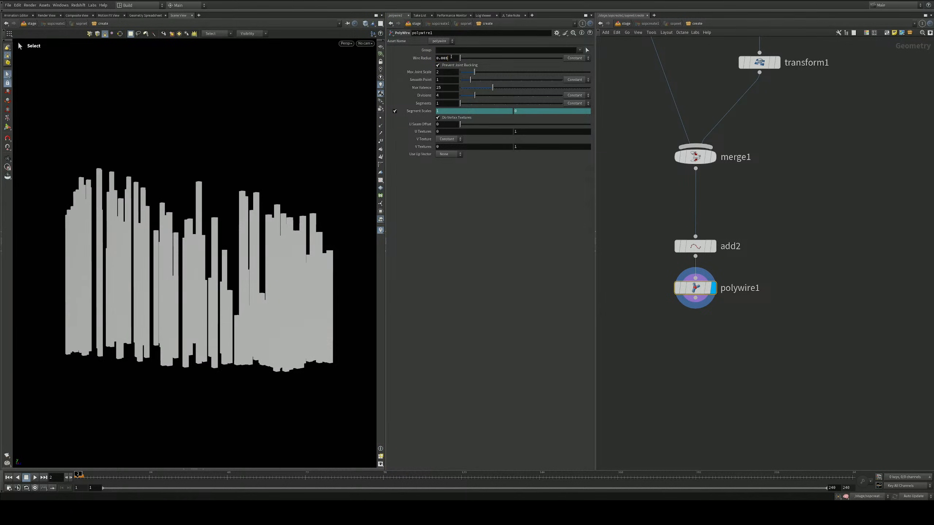
pyautogui.press('Return')
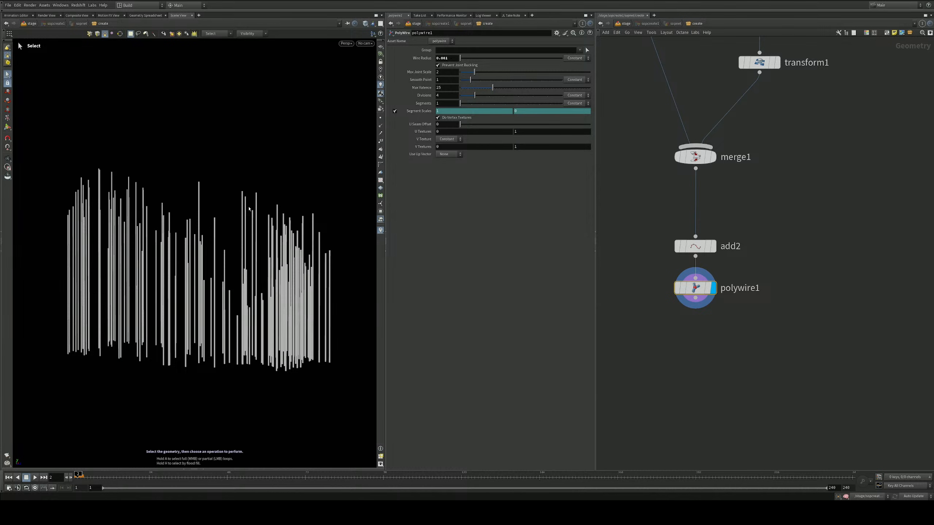
pyautogui.keyDown('alt'); pyautogui.moveTo(206, 235); pyautogui.dragTo(199, 265); pyautogui.keyUp('alt')
pyautogui.keyDown('alt'); pyautogui.moveTo(256, 245); pyautogui.dragTo(243, 220); pyautogui.keyUp('alt')
# Display explodedview5 to examine the exploded head pieces without the wires
pyautogui.moveTo(835, 214); pyautogui.dragTo(785, 267, button='middle')
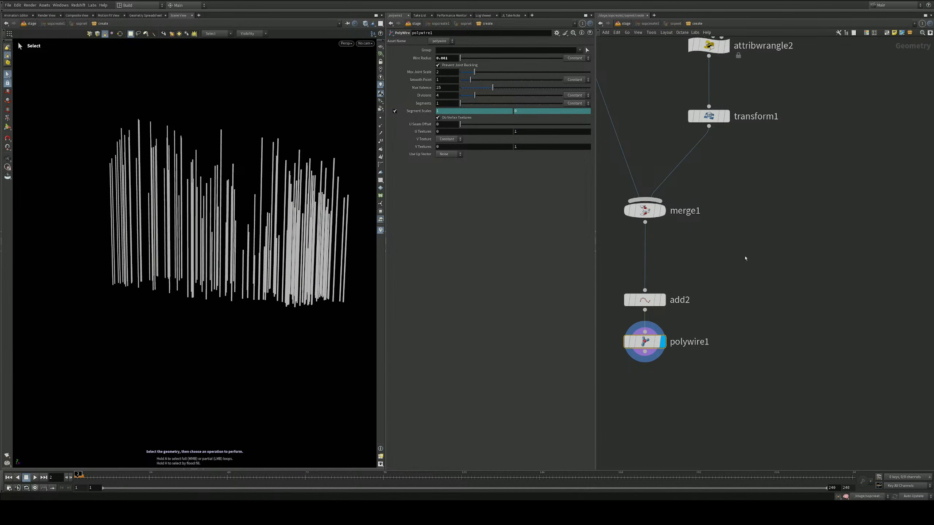
pyautogui.scroll(-10, 745, 258)
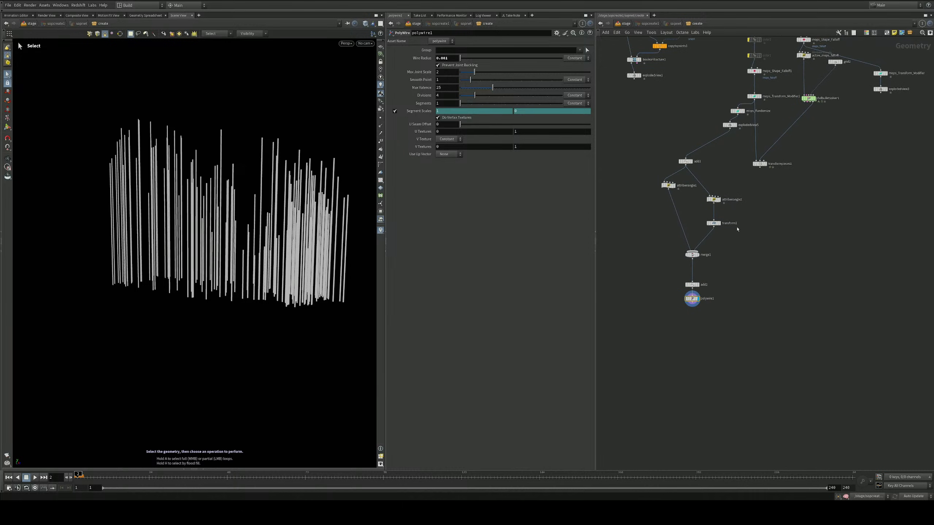
pyautogui.moveTo(737, 229); pyautogui.dragTo(750, 278, button='middle')
pyautogui.scroll(3, 752, 187)
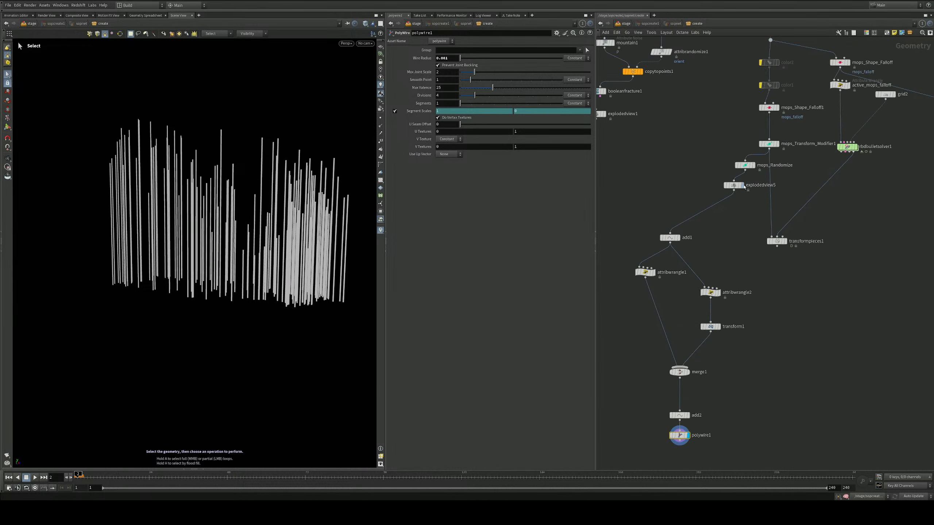
pyautogui.click(743, 186)
pyautogui.moveTo(740, 236); pyautogui.dragTo(729, 184, button='middle')
pyautogui.moveTo(355, 211)
pyautogui.keyDown('alt'); pyautogui.mouseDown()
pyautogui.moveTo(370, 213)
pyautogui.moveTo(341, 217)
pyautogui.mouseUp(); pyautogui.keyUp('alt')
pyautogui.click(716, 323)
pyautogui.moveTo(717, 324); pyautogui.dragTo(697, 263, button='middle')
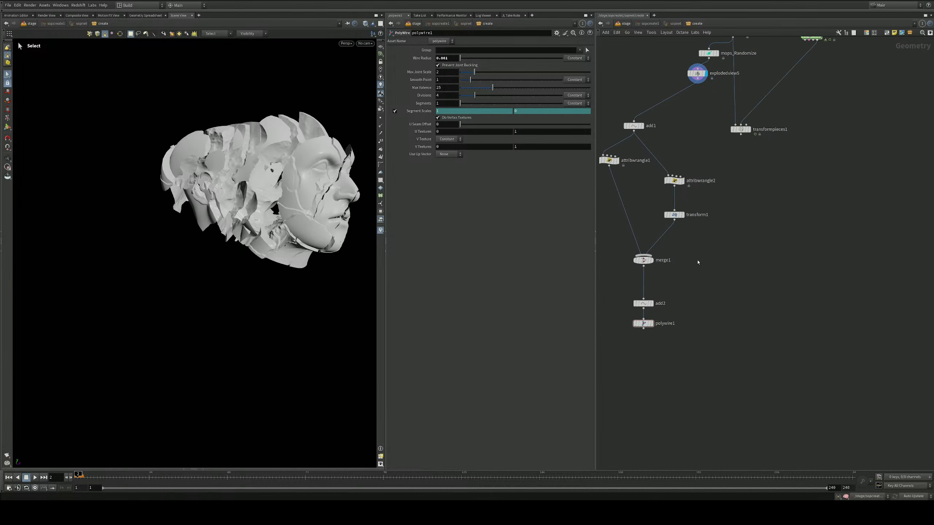
# Add a Merge node below polywire1, connect polywire1 and explodedview5 into it, and display the result
pyautogui.press('Tab')
pyautogui.write('n')
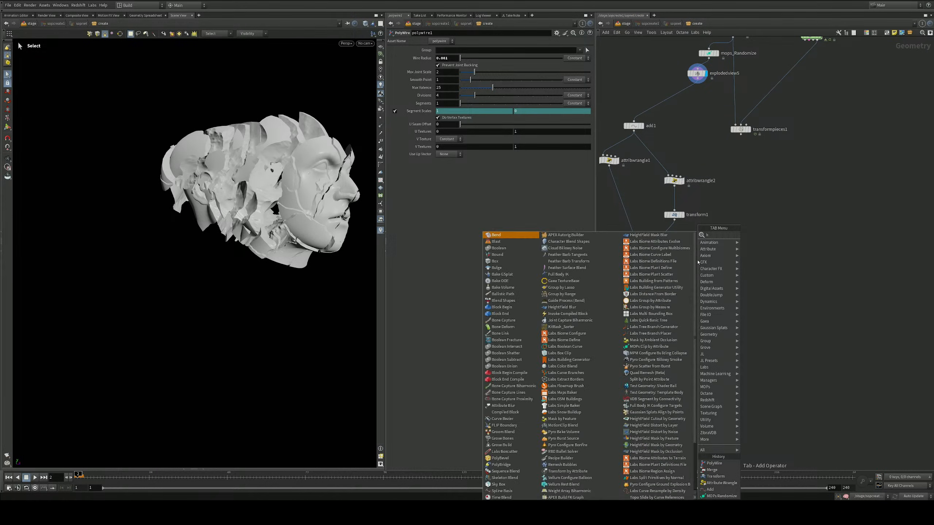
pyautogui.press('BackSpace')
pyautogui.write('m')
pyautogui.press('Return')
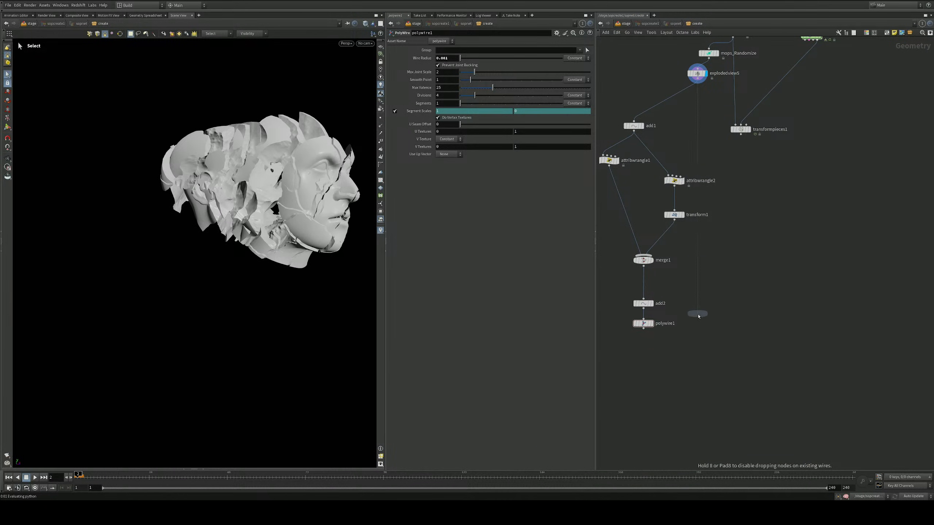
pyautogui.click(695, 356)
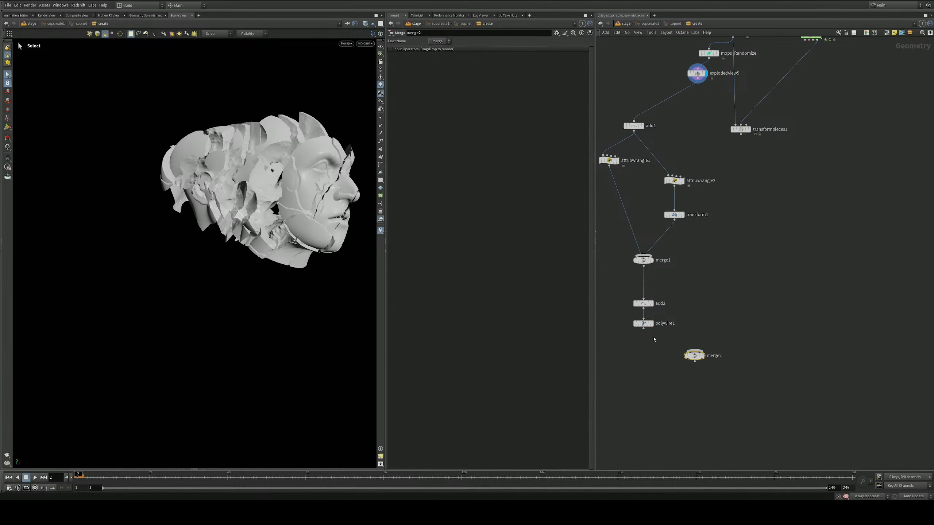
pyautogui.click(698, 85)
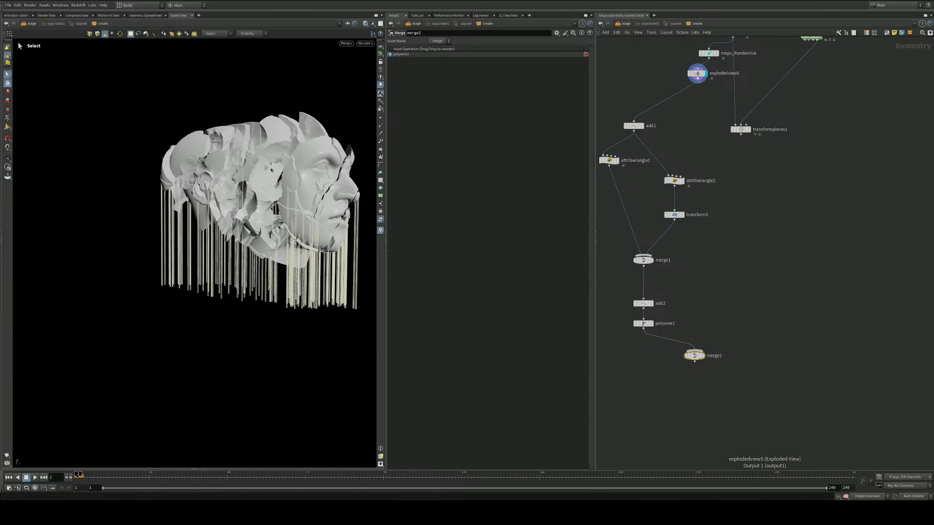
pyautogui.click(703, 356)
pyautogui.press('Escape')
pyautogui.moveTo(263, 209); pyautogui.dragTo(211, 201)
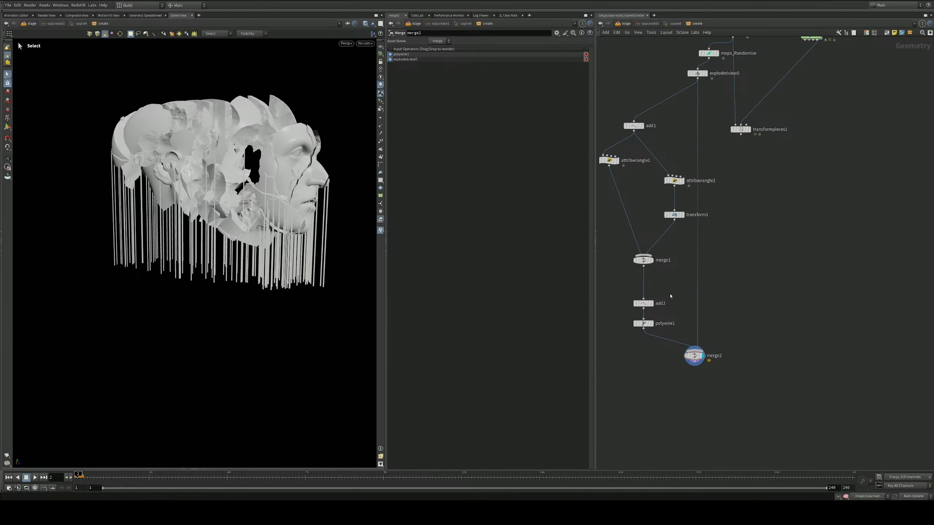
# Set polywire1's wire radius to 0.0005
pyautogui.scroll(5, 642, 294)
pyautogui.click(636, 319)
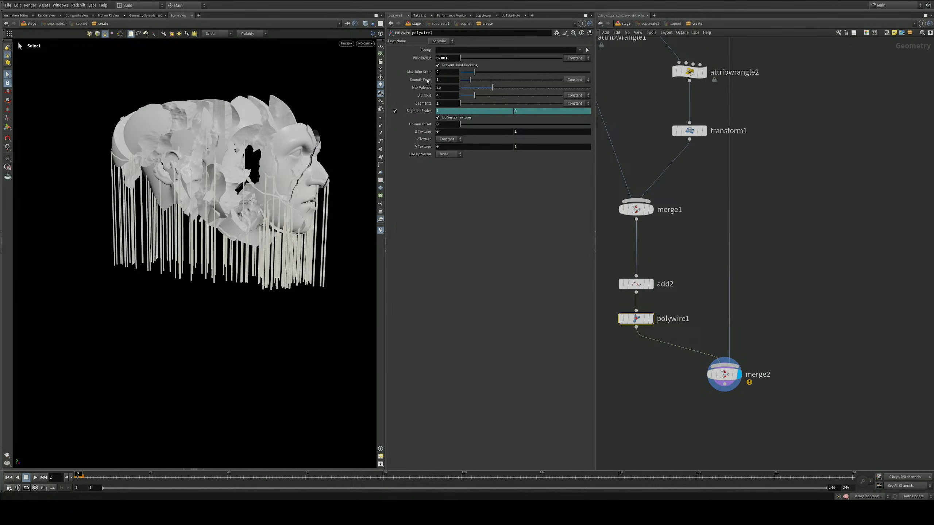
pyautogui.click(449, 58)
pyautogui.write('0.0005')
pyautogui.press('Return')
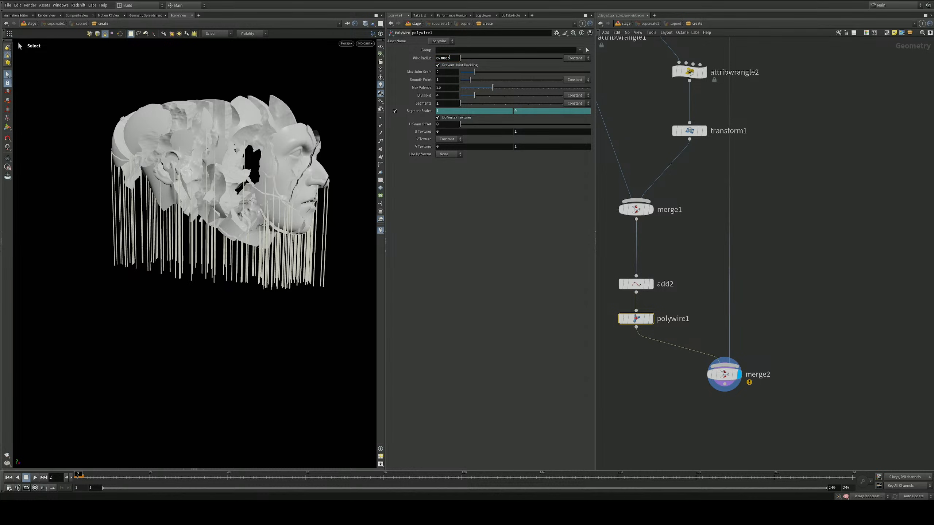
pyautogui.scroll(-5, 709, 242)
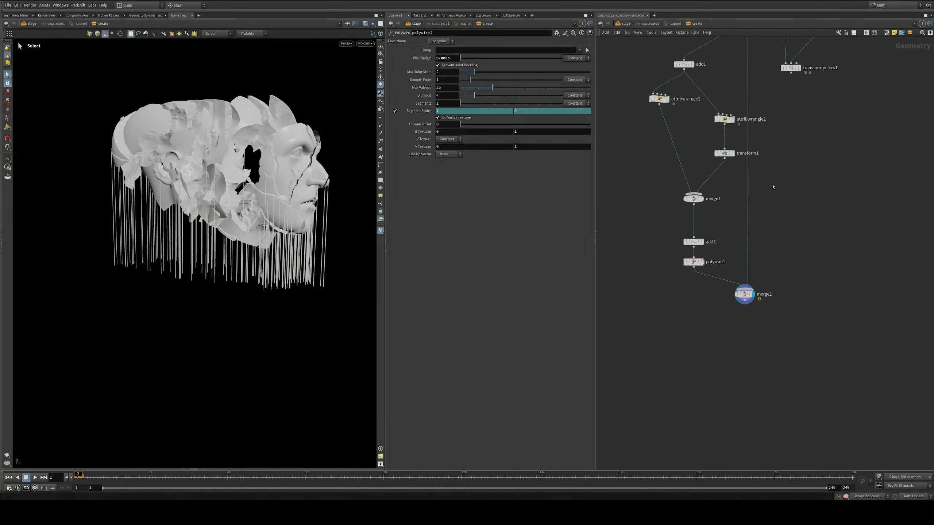
# Add a Bound node beside merge2, feed it from explodedview5, and display the bounding box
pyautogui.press('Tab')
pyautogui.write('bound')
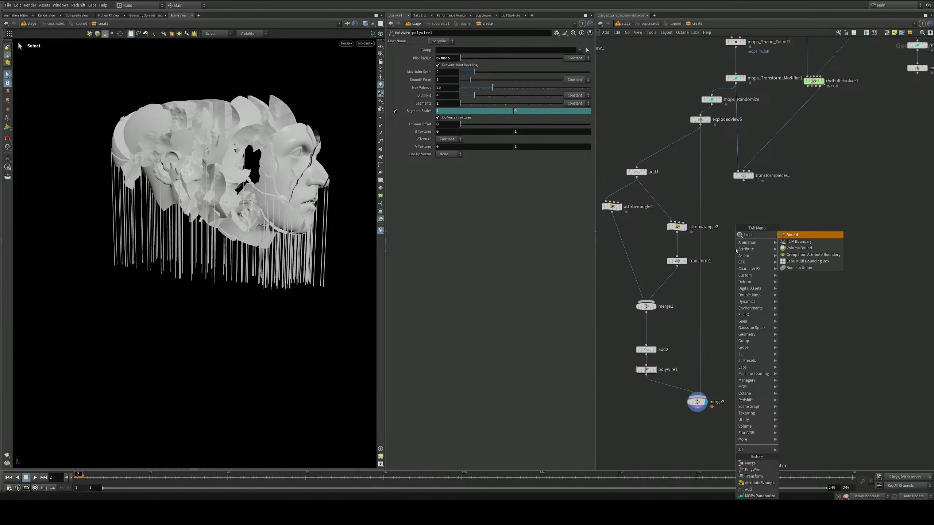
pyautogui.press('Return')
pyautogui.click(735, 293)
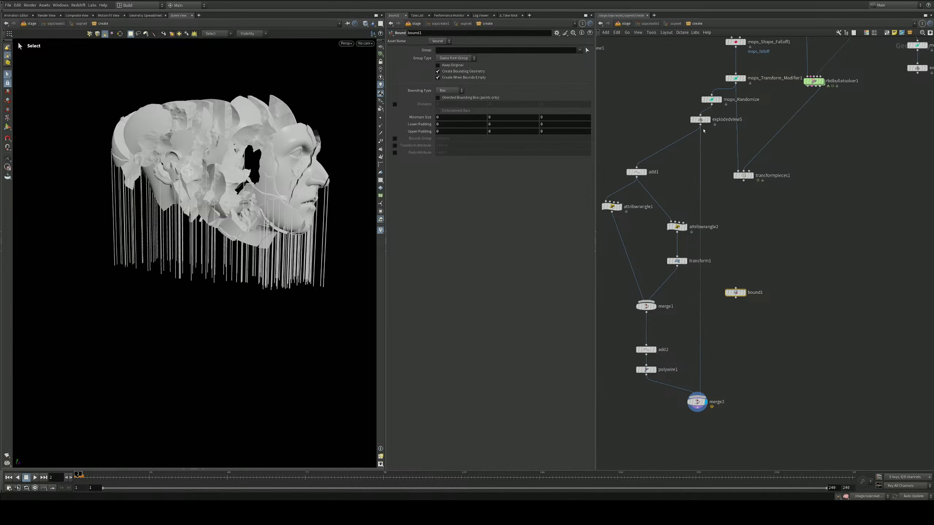
pyautogui.moveTo(700, 126); pyautogui.dragTo(750, 398)
pyautogui.click(743, 294)
# Connect a Transform node below bound1, set its Y scale to 0.1, and display the flattened box
pyautogui.press('Tab')
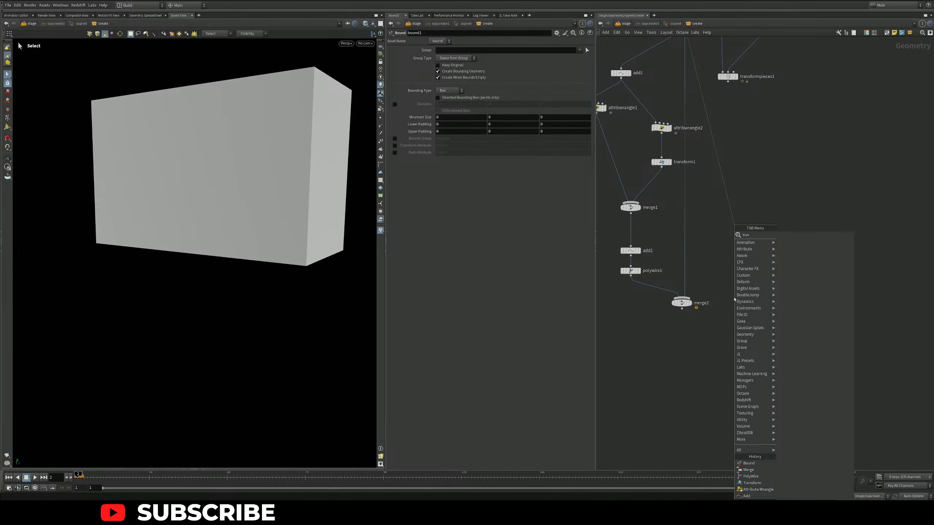
pyautogui.press('Escape')
pyautogui.click(744, 327)
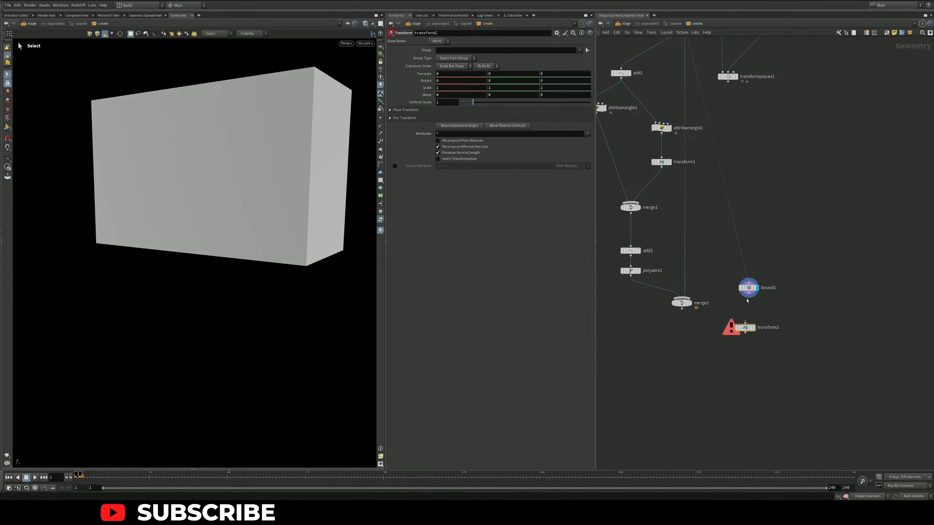
pyautogui.moveTo(749, 294); pyautogui.dragTo(745, 324)
pyautogui.moveTo(504, 88); pyautogui.dragTo(404, 66)
pyautogui.write('.1')
pyautogui.press('Return')
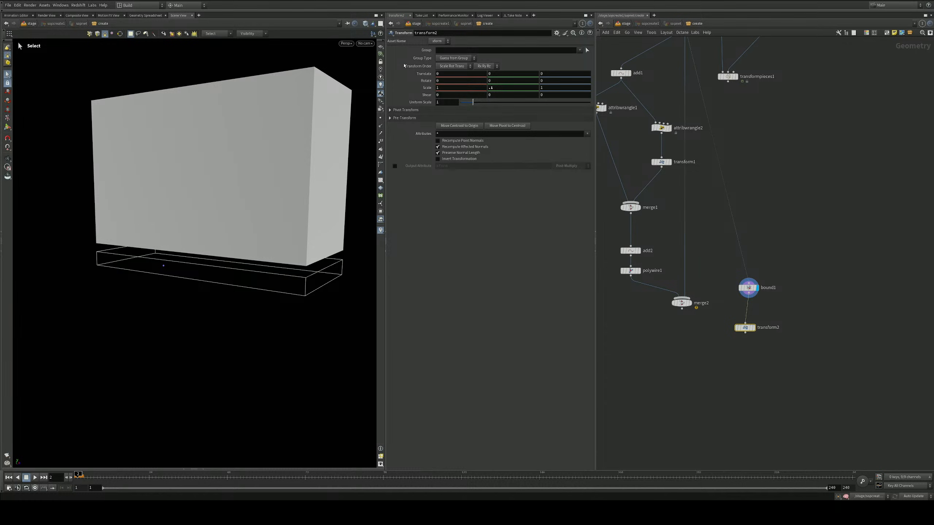
pyautogui.click(752, 327)
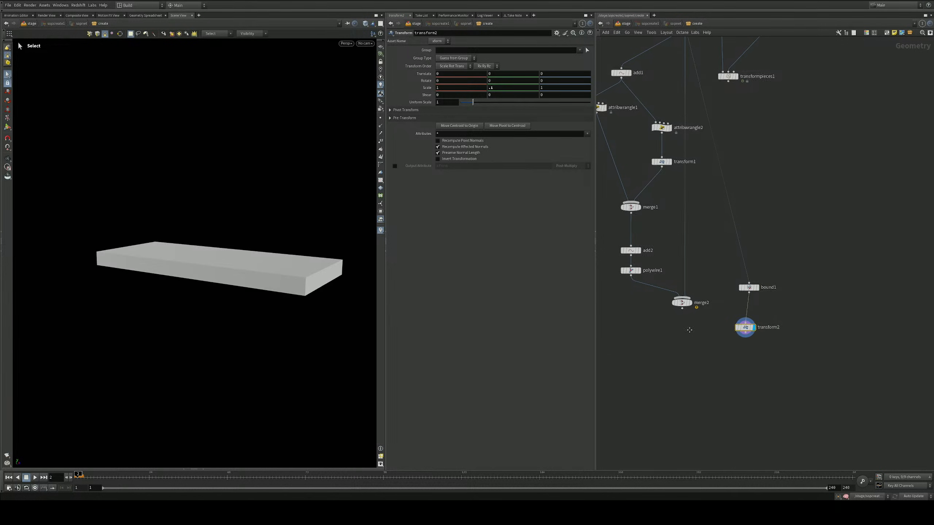
# Add a Match Size node connected below transform2 and display it
pyautogui.press('Tab')
pyautogui.write('bev')
pyautogui.press('Return')
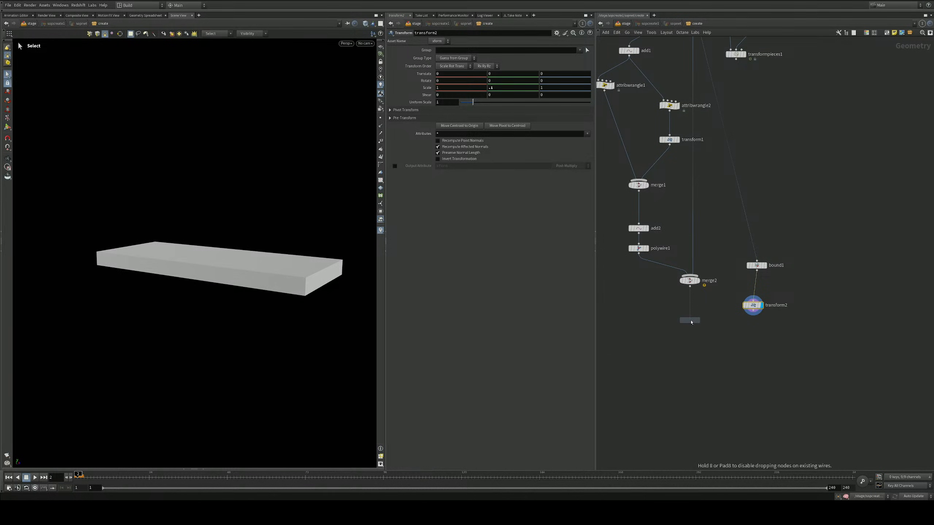
pyautogui.click(746, 334)
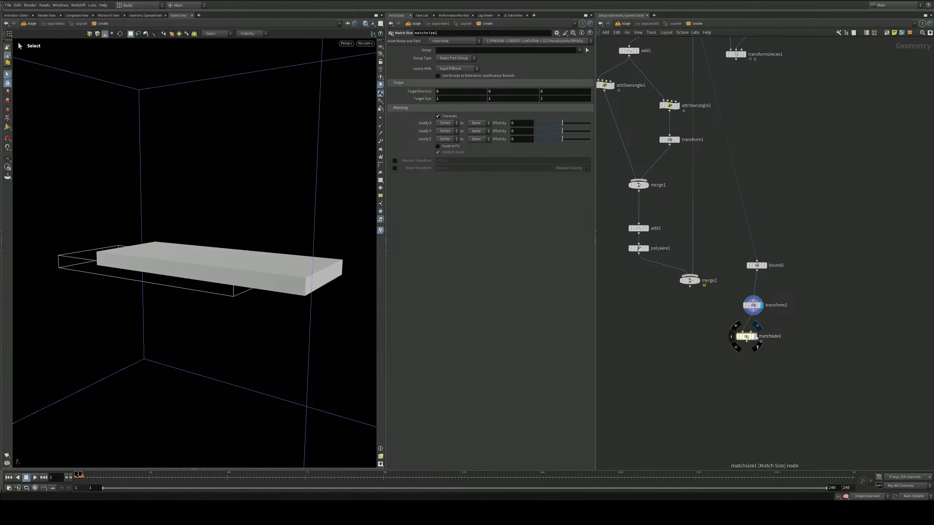
pyautogui.click(753, 337)
# In matchsize1, set Justify X and Justify Z to None and Justify Y to Min
pyautogui.click(445, 124)
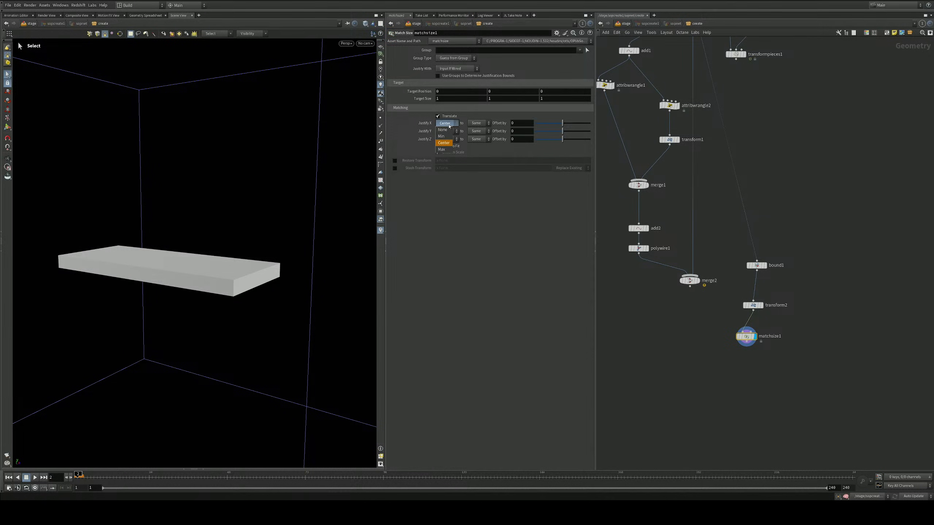
pyautogui.click(449, 131)
pyautogui.click(447, 139)
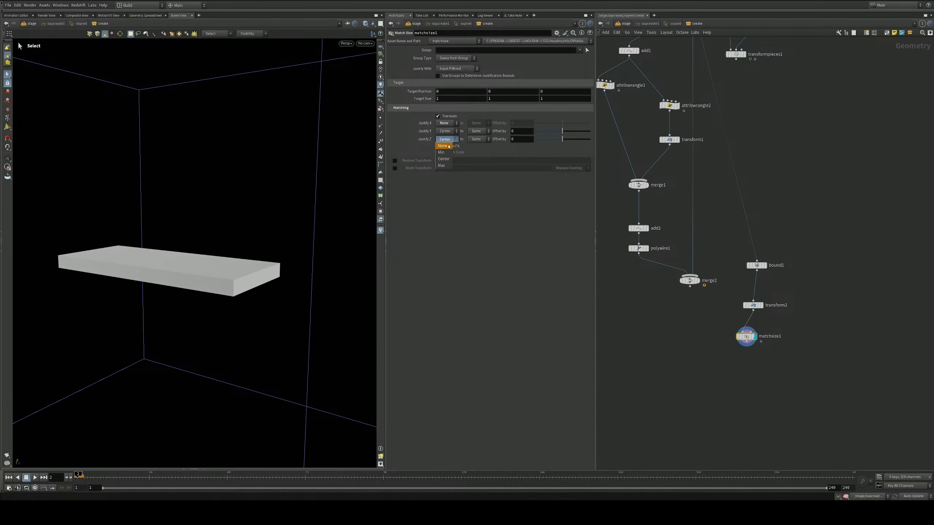
pyautogui.click(443, 146)
pyautogui.click(447, 132)
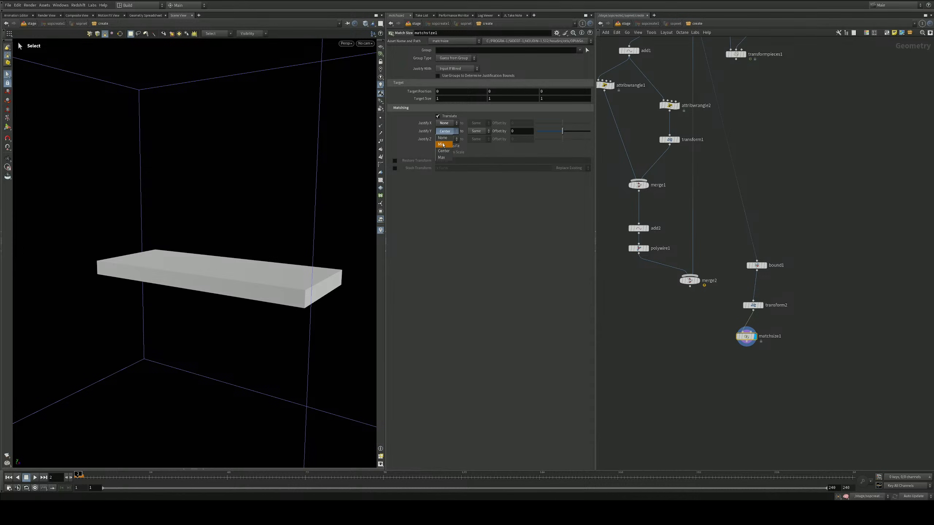
pyautogui.click(442, 144)
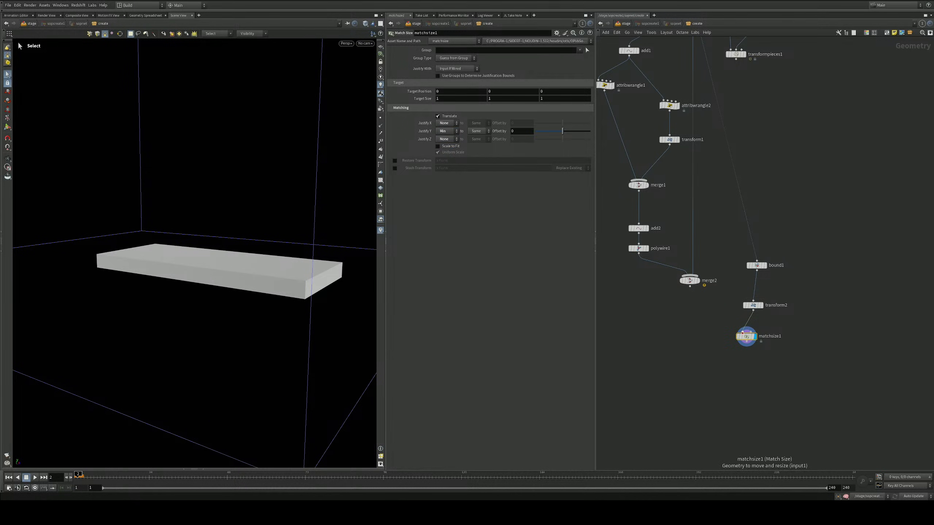
# Duplicate matchsize1 below merge2, connect it to the merge output, and display the copy
pyautogui.keyDown('alt'); pyautogui.moveTo(745, 337); pyautogui.dragTo(691, 337); pyautogui.keyUp('alt')
pyautogui.moveTo(690, 287); pyautogui.dragTo(689, 330)
pyautogui.click(690, 331)
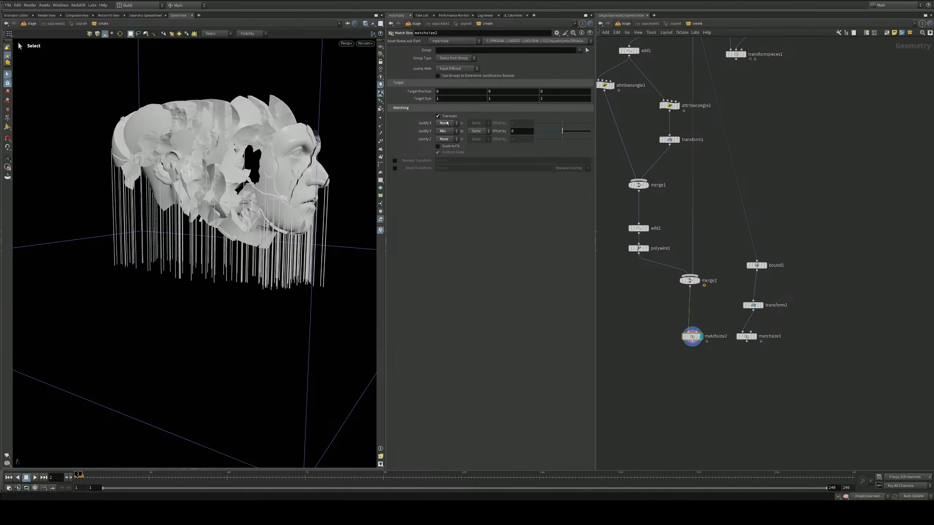
# Set Justify Y to Max on matchsize1 and move the node slightly lower in the network
pyautogui.click(446, 131)
pyautogui.click(447, 145)
pyautogui.moveTo(737, 330); pyautogui.dragTo(738, 347)
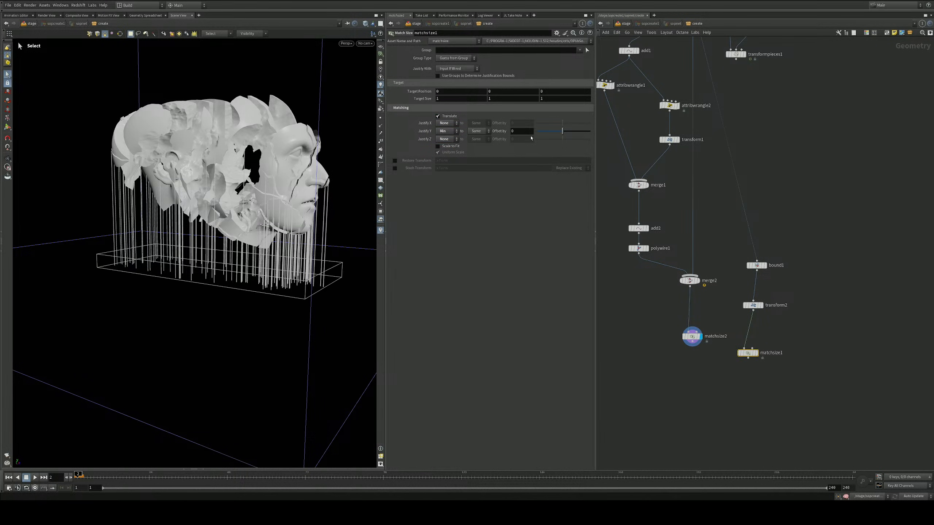
pyautogui.click(448, 132)
pyautogui.click(445, 152)
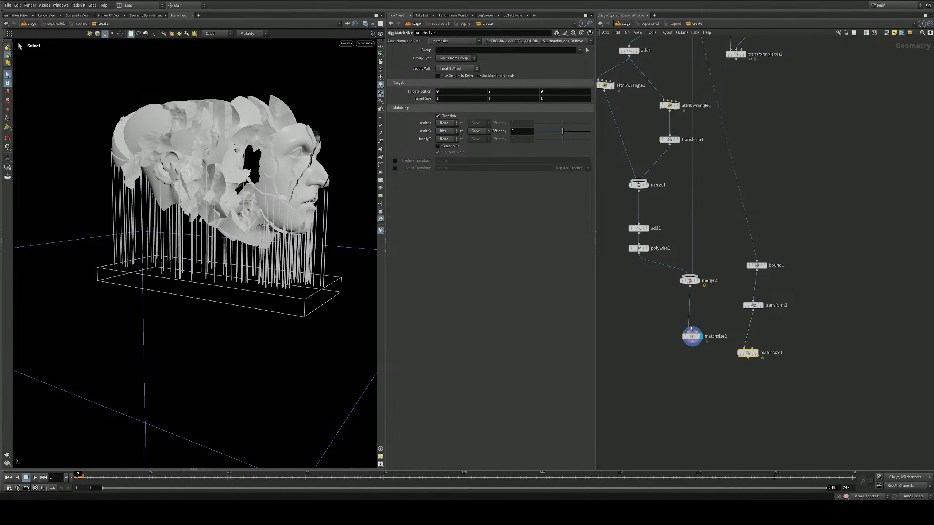
# Add a Merge node below the two Match Size nodes, connect matchsize2 and matchsize1 to it, and display it
pyautogui.press('Tab')
pyautogui.write('merge')
pyautogui.press('Return')
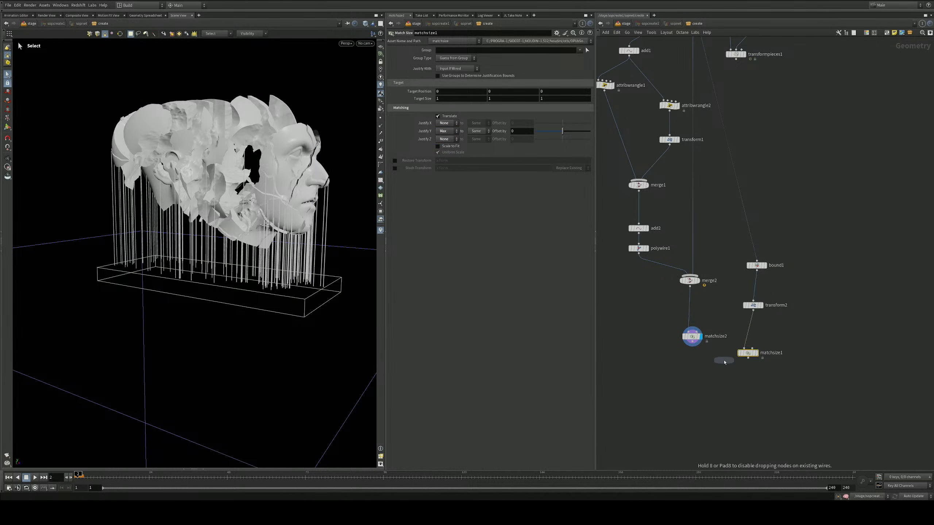
pyautogui.click(710, 368)
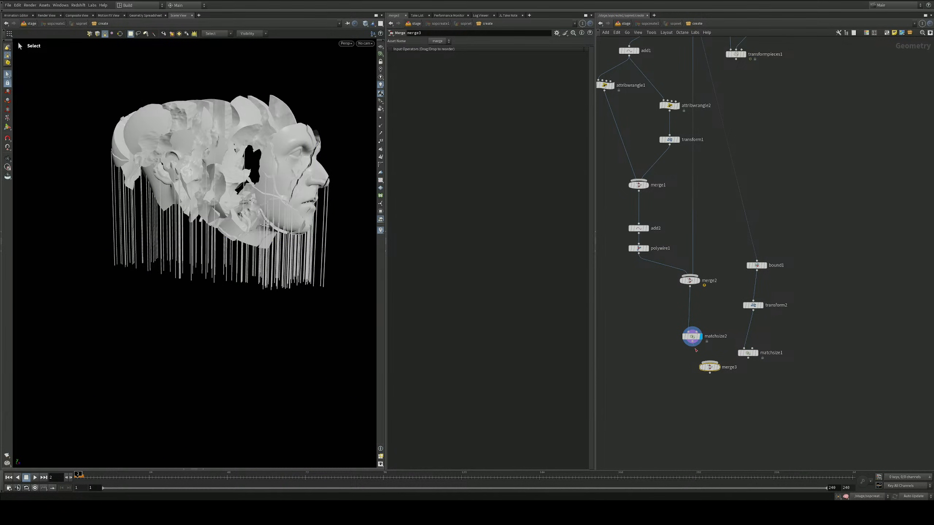
pyautogui.moveTo(748, 359); pyautogui.dragTo(705, 388)
pyautogui.click(719, 368)
# Insert a Normal node between matchsize1 and merge3 to sharpen the slab's shading, and save the scene
pyautogui.press('Tab')
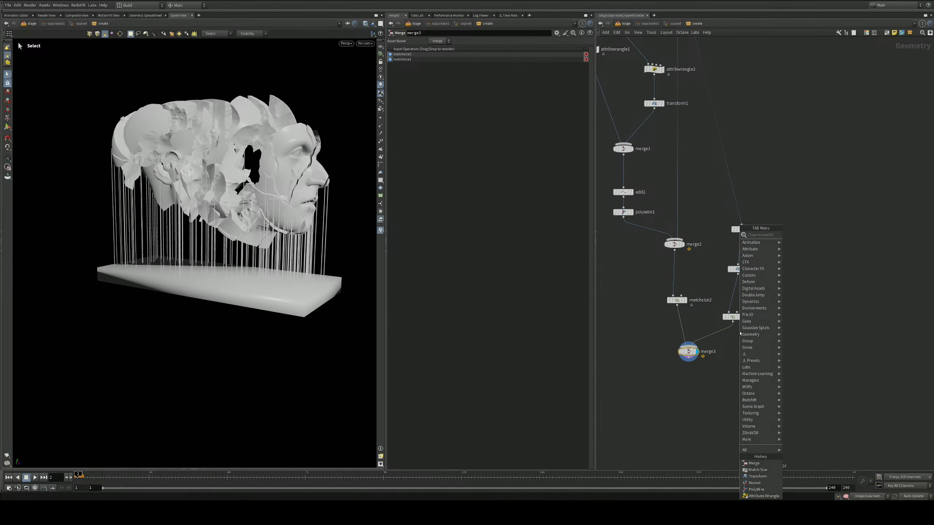
pyautogui.write('norm')
pyautogui.press('Return')
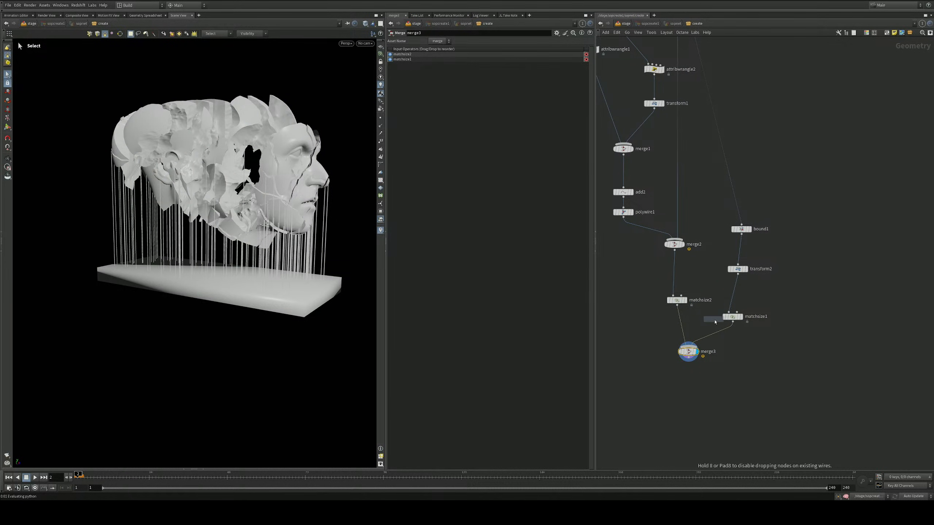
pyautogui.click(725, 334)
pyautogui.keyDown('alt'); pyautogui.moveTo(254, 260); pyautogui.dragTo(217, 262); pyautogui.keyUp('alt')
pyautogui.press('s')
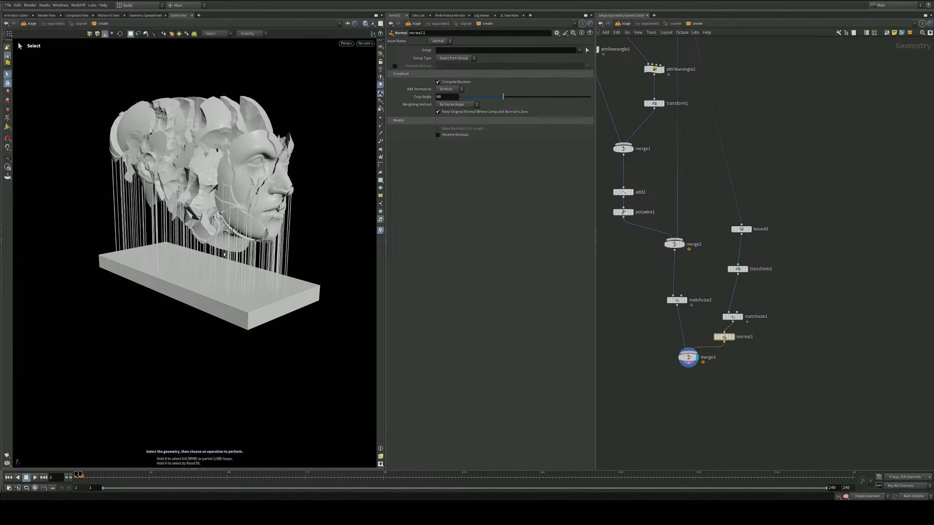
pyautogui.hotkey('ctrl', 's')
pyautogui.moveTo(249, 255)
pyautogui.keyDown('alt'); pyautogui.mouseDown()
pyautogui.moveTo(293, 237)
pyautogui.moveTo(238, 239)
pyautogui.moveTo(241, 248)
pyautogui.mouseUp(); pyautogui.keyUp('alt')
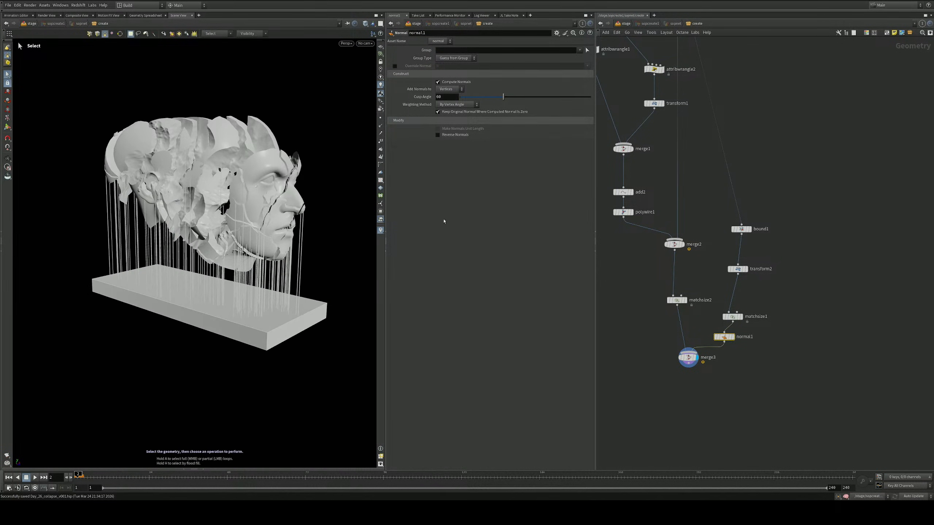
# Raise the Uniform Scale of explodedview5 to 0.74 and check the spread of the pieces
pyautogui.moveTo(704, 172); pyautogui.dragTo(739, 272, button='middle')
pyautogui.click(696, 181)
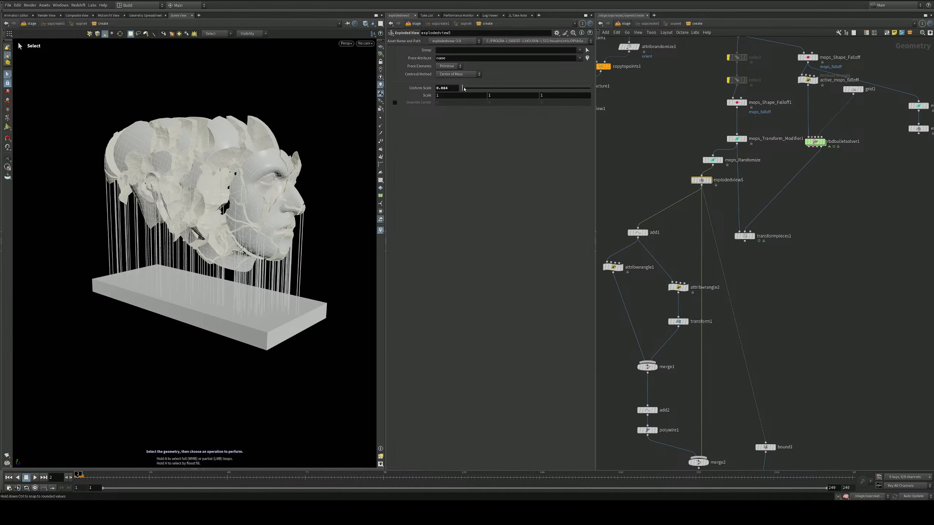
pyautogui.moveTo(465, 89); pyautogui.dragTo(479, 88)
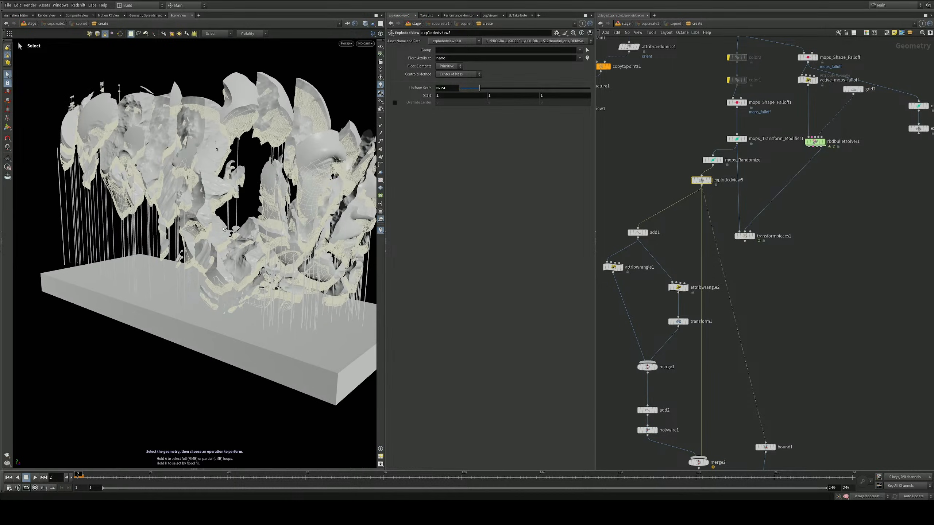
pyautogui.keyDown('alt'); pyautogui.moveTo(313, 246); pyautogui.dragTo(294, 246, button='right'); pyautogui.keyUp('alt')
pyautogui.keyDown('alt'); pyautogui.moveTo(294, 246); pyautogui.dragTo(275, 280); pyautogui.keyUp('alt')
pyautogui.click(815, 300)
pyautogui.keyDown('alt'); pyautogui.moveTo(276, 281); pyautogui.dragTo(257, 280, button='right'); pyautogui.keyUp('alt')
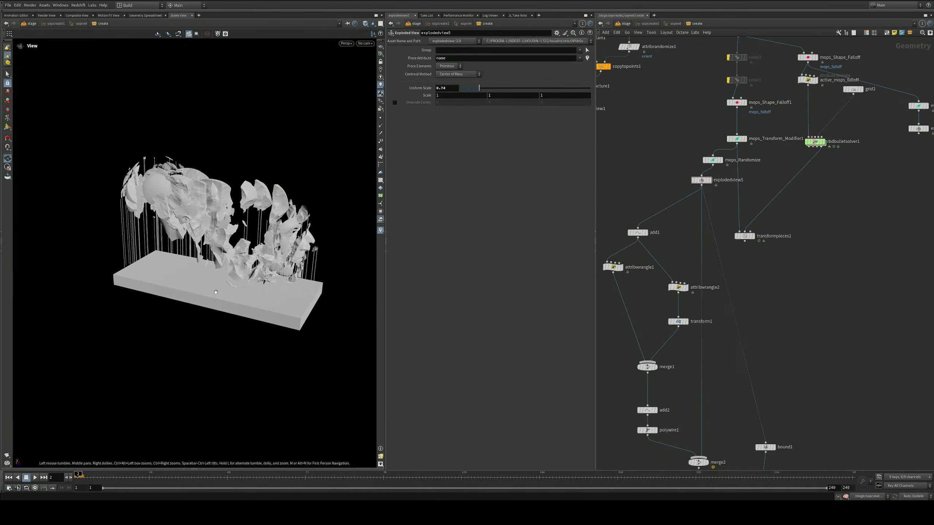
pyautogui.keyDown('alt'); pyautogui.moveTo(258, 279); pyautogui.dragTo(225, 275); pyautogui.keyUp('alt')
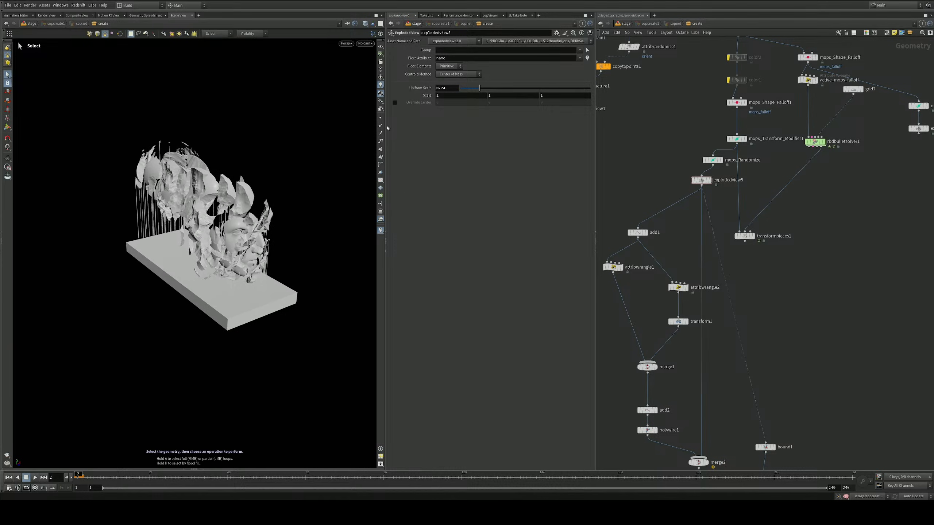
# Try a Uniform Scale of 0.903 on explodedview5 and inspect the pieces above the slab
pyautogui.moveTo(477, 85); pyautogui.dragTo(485, 89)
pyautogui.keyDown('alt'); pyautogui.moveTo(232, 217); pyautogui.dragTo(289, 213); pyautogui.keyUp('alt')
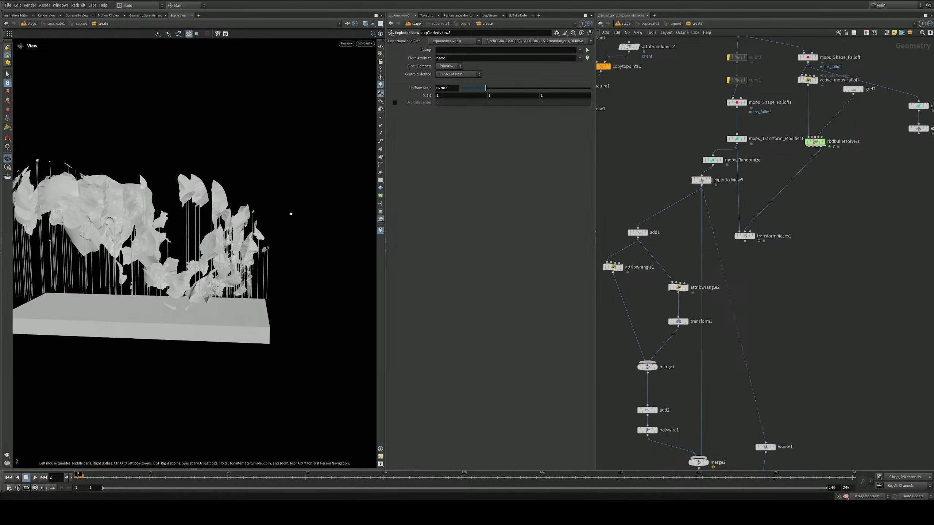
pyautogui.keyDown('alt'); pyautogui.moveTo(223, 215); pyautogui.dragTo(282, 190, button='middle'); pyautogui.keyUp('alt')
pyautogui.keyDown('alt'); pyautogui.moveTo(281, 189); pyautogui.dragTo(278, 183); pyautogui.keyUp('alt')
pyautogui.keyDown('alt'); pyautogui.moveTo(190, 271); pyautogui.dragTo(253, 279, button='right'); pyautogui.keyUp('alt')
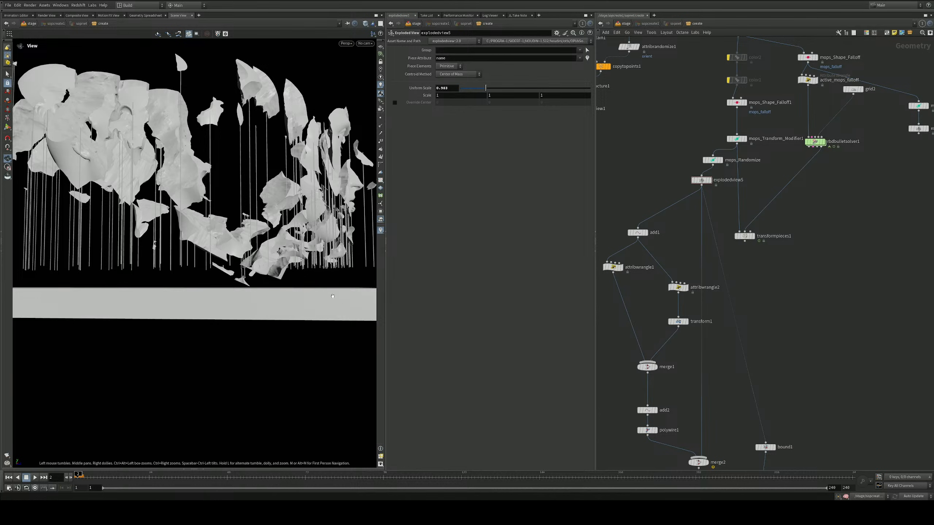
# Reduce the Uniform Scale of explodedview5 to 0.534 and save the scene
pyautogui.press('s')
pyautogui.moveTo(485, 89); pyautogui.dragTo(474, 91)
pyautogui.keyDown('alt'); pyautogui.moveTo(294, 198); pyautogui.dragTo(258, 224); pyautogui.keyUp('alt')
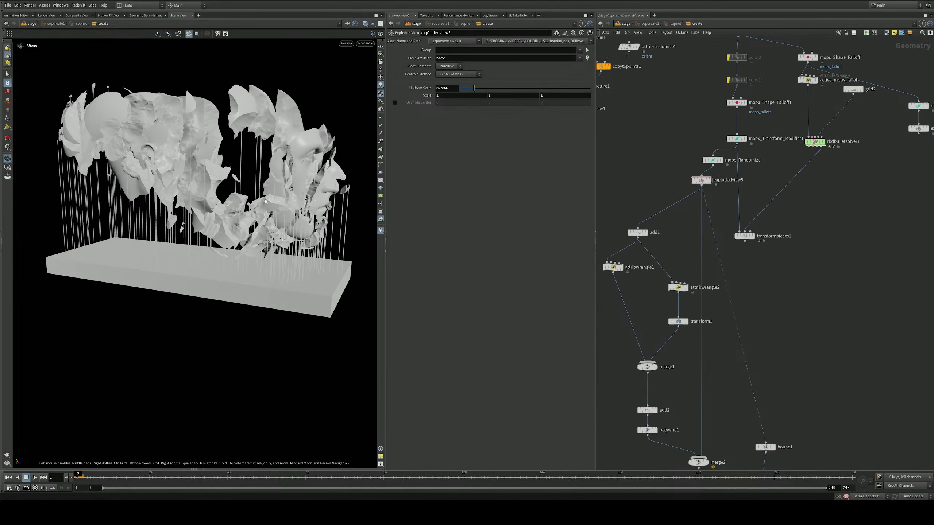
pyautogui.keyDown('alt'); pyautogui.moveTo(281, 206); pyautogui.dragTo(274, 220, button='right'); pyautogui.keyUp('alt')
pyautogui.moveTo(274, 219); pyautogui.dragTo(239, 246)
pyautogui.moveTo(250, 247); pyautogui.dragTo(312, 256, button='right')
pyautogui.moveTo(313, 256); pyautogui.dragTo(312, 249, button='middle')
pyautogui.moveTo(767, 307); pyautogui.dragTo(764, 291, button='middle')
pyautogui.hotkey('ctrl', 's')
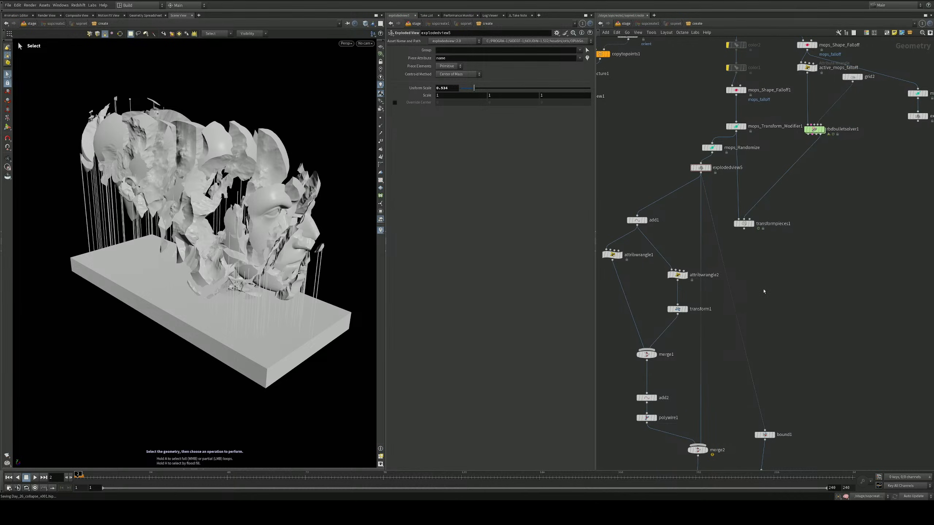
# Return to the stage level and render the viewport with Karma CPU
pyautogui.click(625, 24)
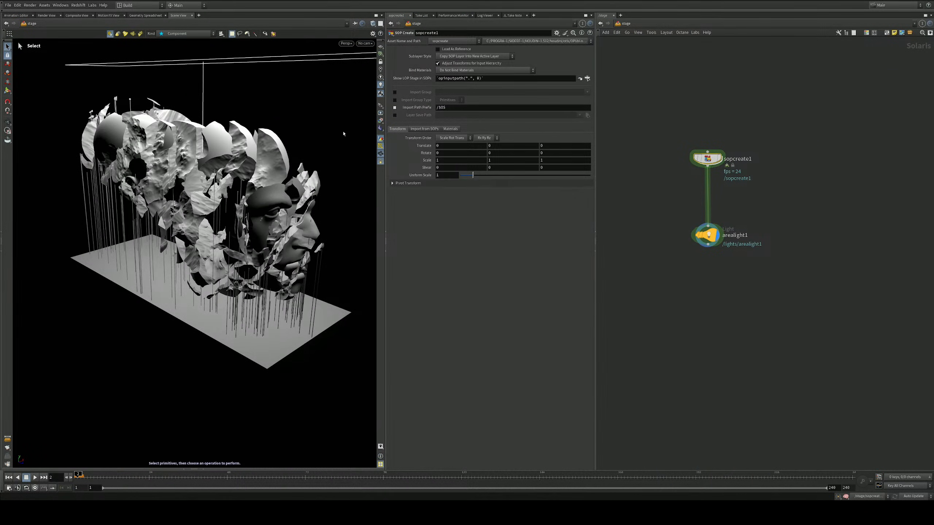
pyautogui.keyDown('alt'); pyautogui.moveTo(279, 199); pyautogui.dragTo(274, 167); pyautogui.keyUp('alt')
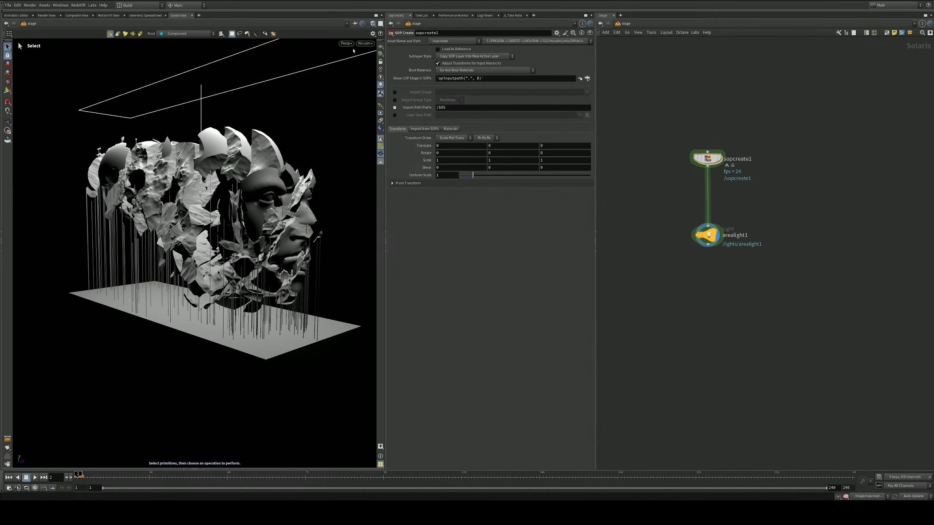
pyautogui.click(346, 44)
pyautogui.click(353, 74)
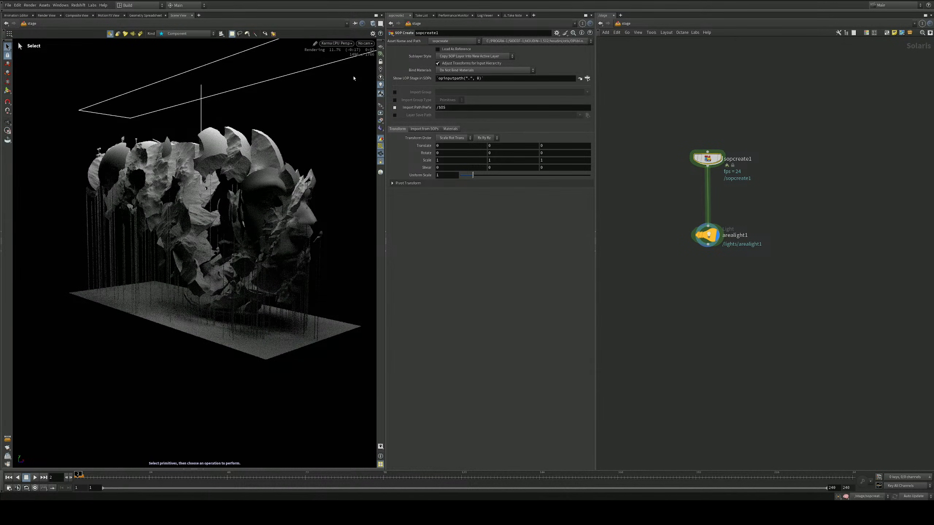
pyautogui.keyDown('alt'); pyautogui.moveTo(289, 229); pyautogui.dragTo(263, 231); pyautogui.keyUp('alt')
pyautogui.press('s')
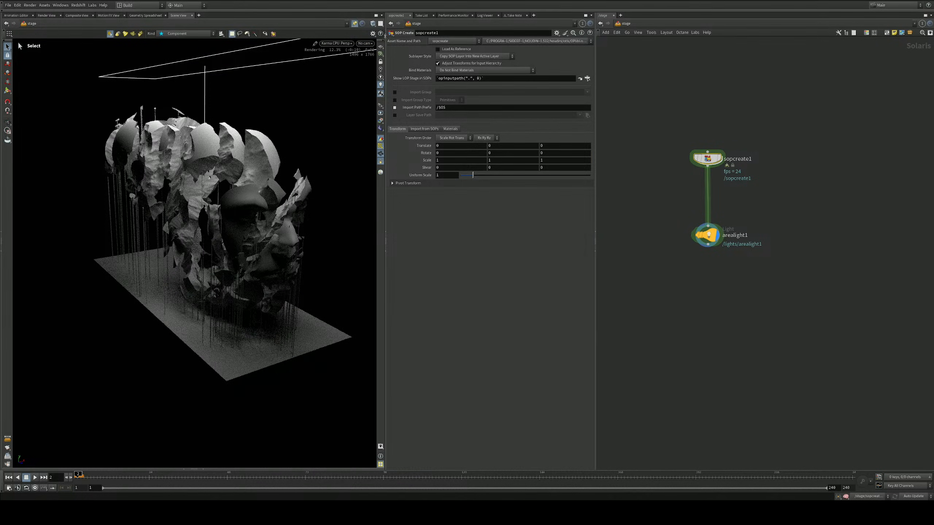
# Display sopcreate1 without the area light and open its geometry network around explodedview5
pyautogui.click(719, 159)
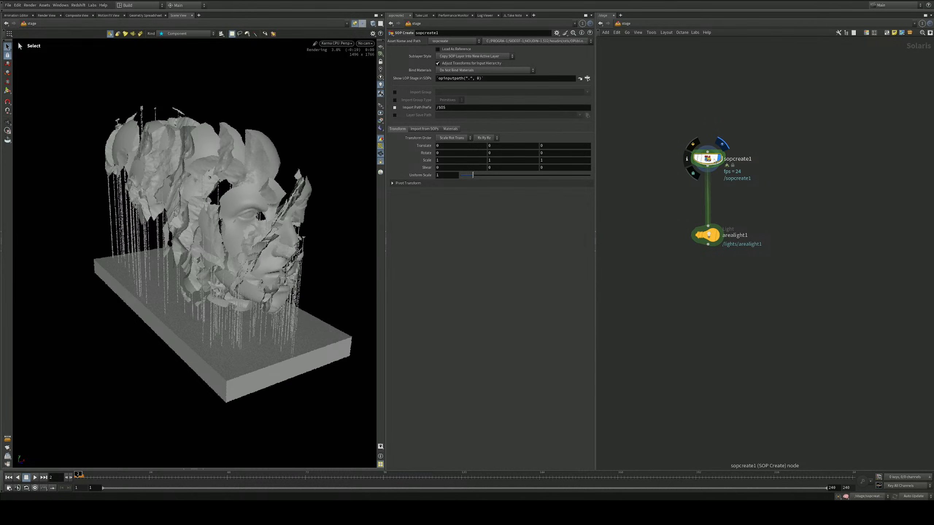
pyautogui.doubleClick(708, 159)
pyautogui.moveTo(738, 244); pyautogui.dragTo(766, 143, button='middle')
pyautogui.scroll(3, 714, 196)
pyautogui.moveTo(692, 140); pyautogui.dragTo(722, 323, button='middle')
pyautogui.scroll(-4, 723, 320)
pyautogui.moveTo(805, 229); pyautogui.dragTo(787, 318, button='middle')
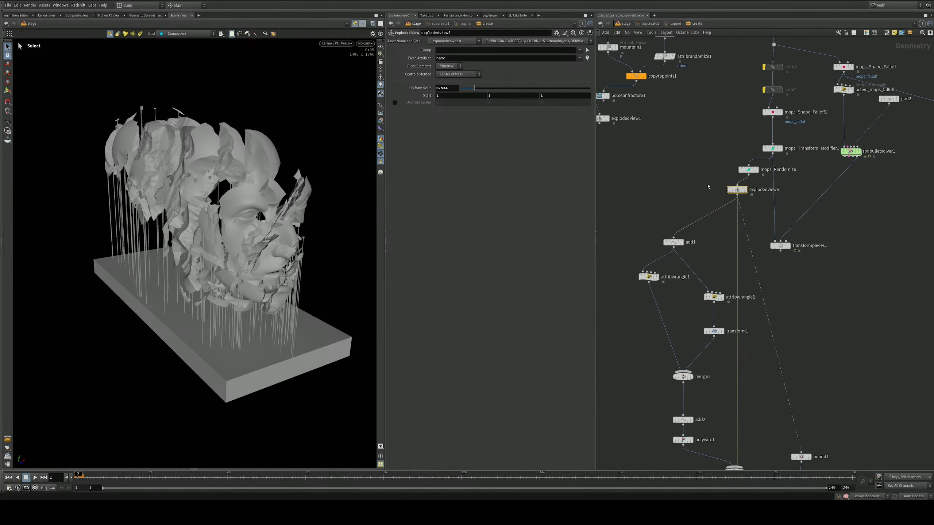
pyautogui.scroll(2, 695, 193)
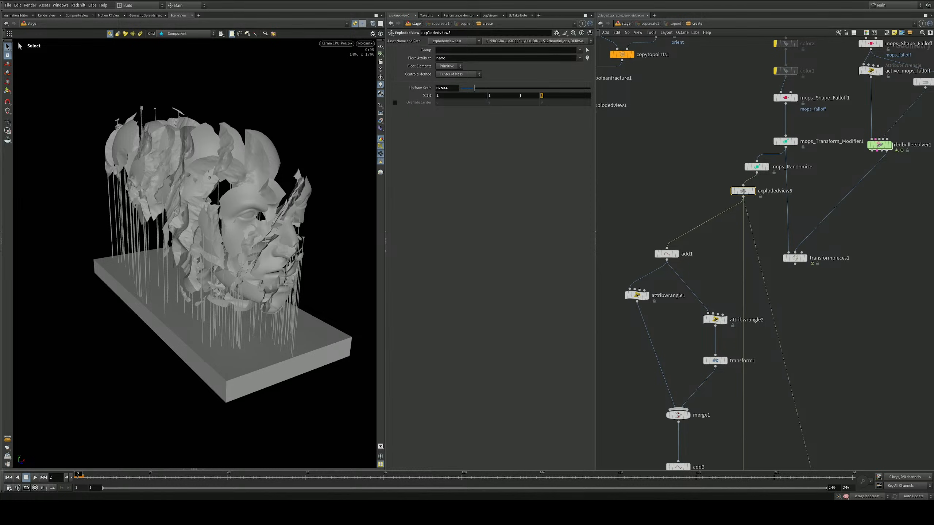
# Set the X Scale of explodedview5 to 0 and check the head from the front and side
pyautogui.click(495, 96)
pyautogui.click(461, 95)
pyautogui.write('0')
pyautogui.press('Return')
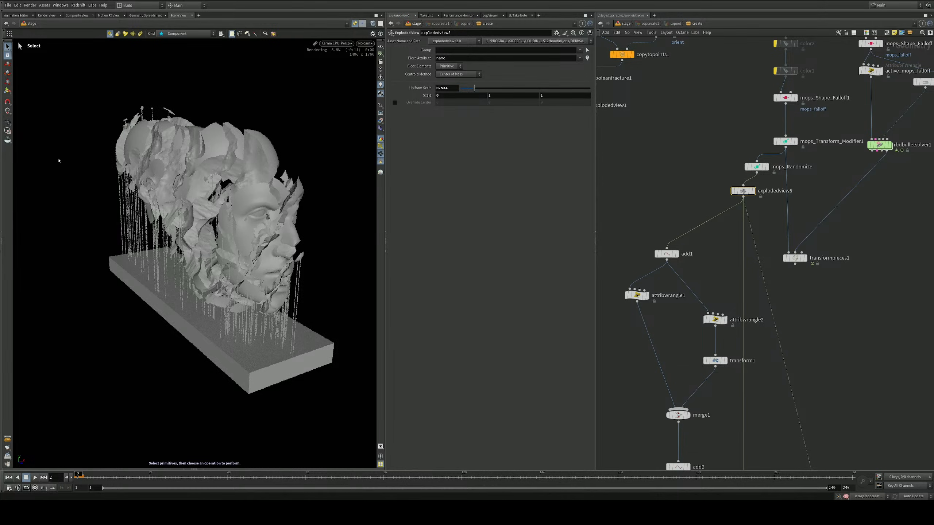
pyautogui.keyDown('alt'); pyautogui.moveTo(136, 211); pyautogui.dragTo(174, 206); pyautogui.keyUp('alt')
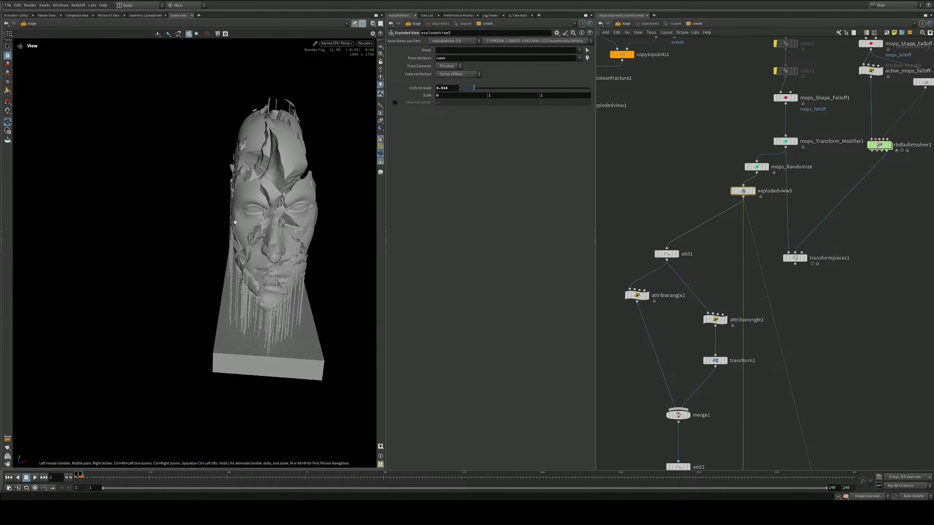
pyautogui.moveTo(269, 213); pyautogui.dragTo(311, 212)
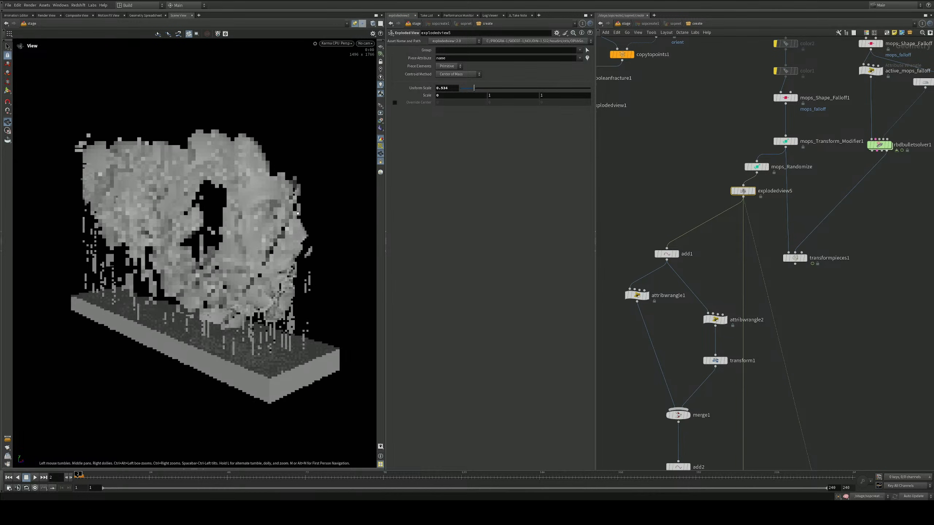
pyautogui.press('s')
# Go back to the stage level, display arealight1 again, and save the scene
pyautogui.click(624, 24)
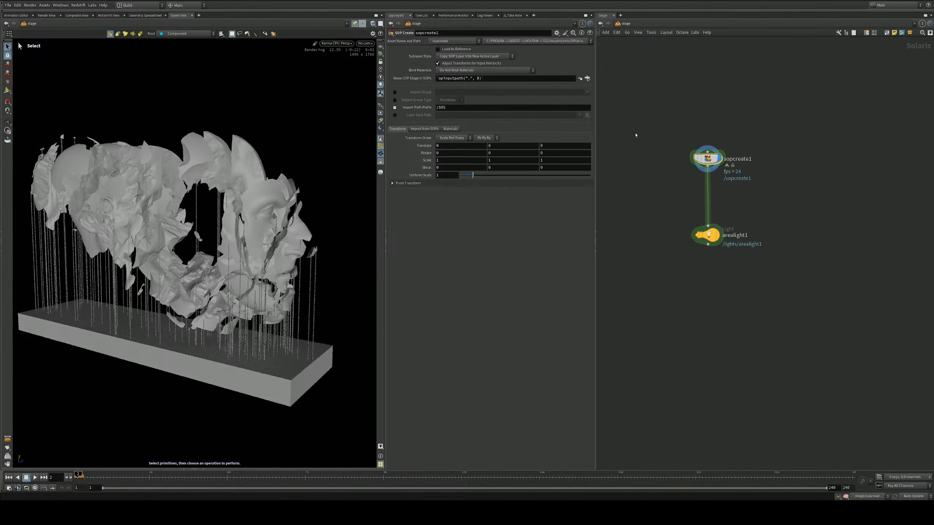
pyautogui.click(721, 222)
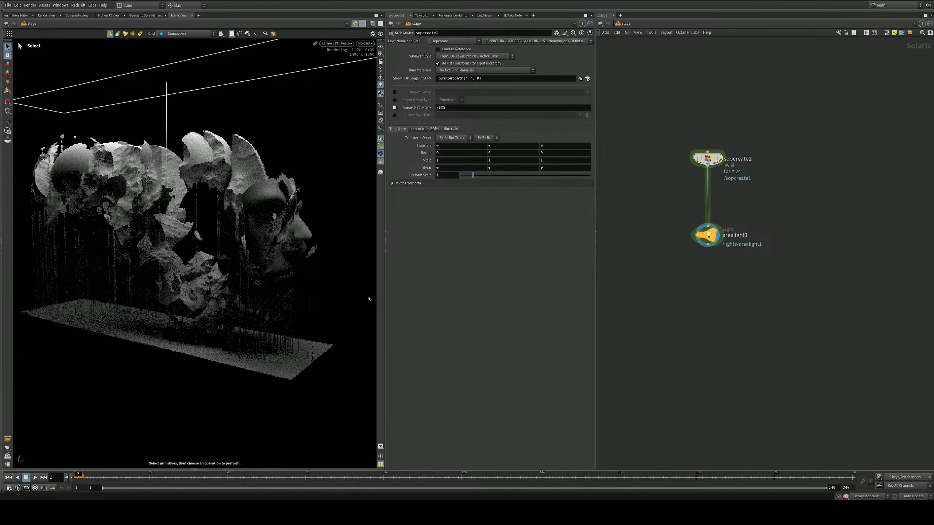
pyautogui.press('Escape')
pyautogui.moveTo(329, 298); pyautogui.dragTo(298, 295)
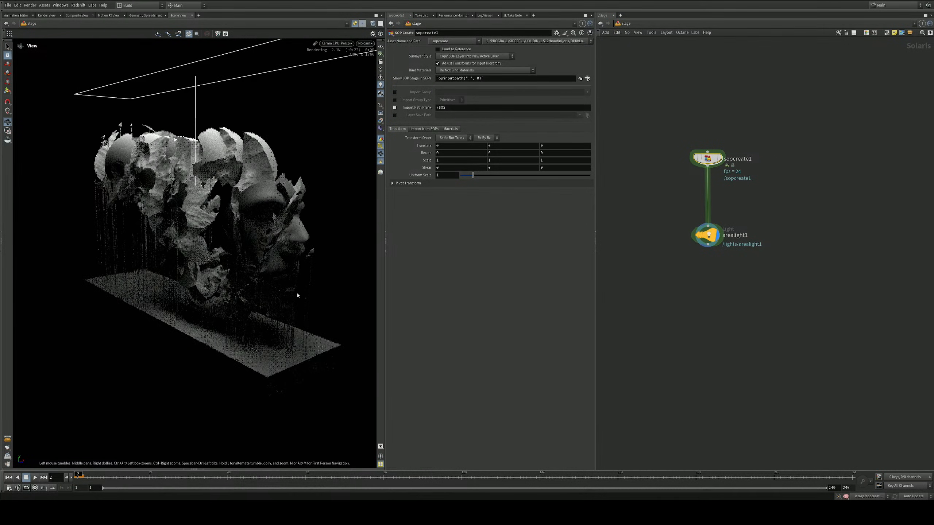
pyautogui.press('s')
pyautogui.hotkey('ctrl', 's')
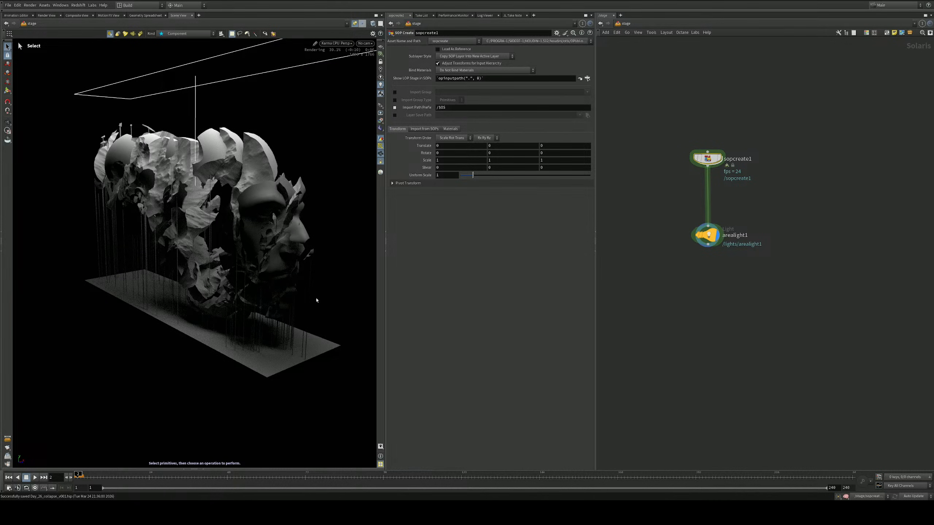
# Insert a Grid node between sopcreate1 and arealight1 as a ground plane and space out the nodes
pyautogui.press('Tab')
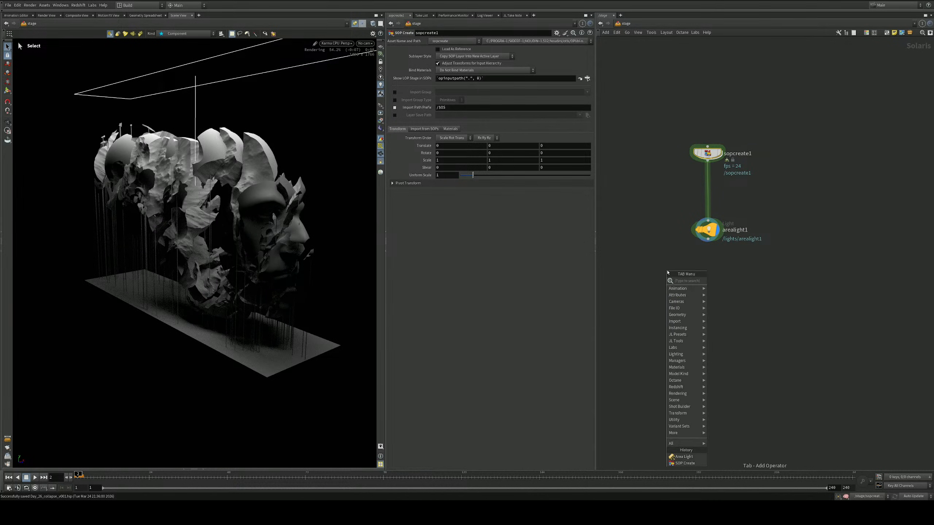
pyautogui.write('gri')
pyautogui.press('Return')
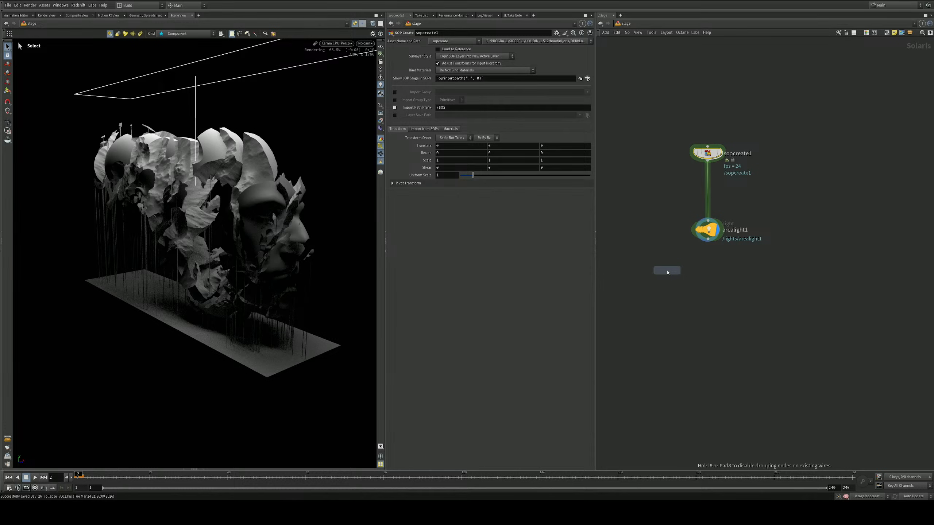
pyautogui.click(713, 195)
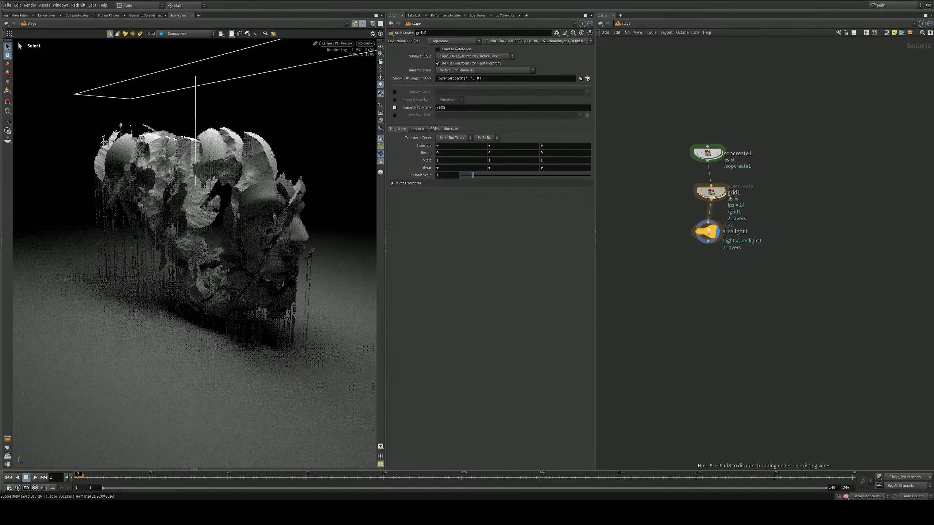
pyautogui.moveTo(710, 156); pyautogui.dragTo(714, 144)
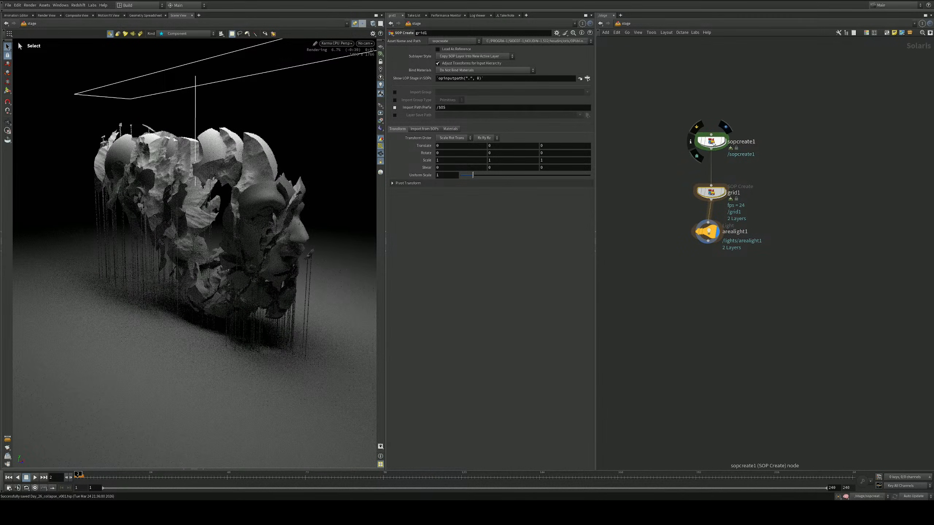
# Inside sopcreate1, duplicate matchsize2 below merge3, connect merge3 to the copy, and make it the displayed output
pyautogui.doubleClick(713, 143)
pyautogui.scroll(3, 794, 214)
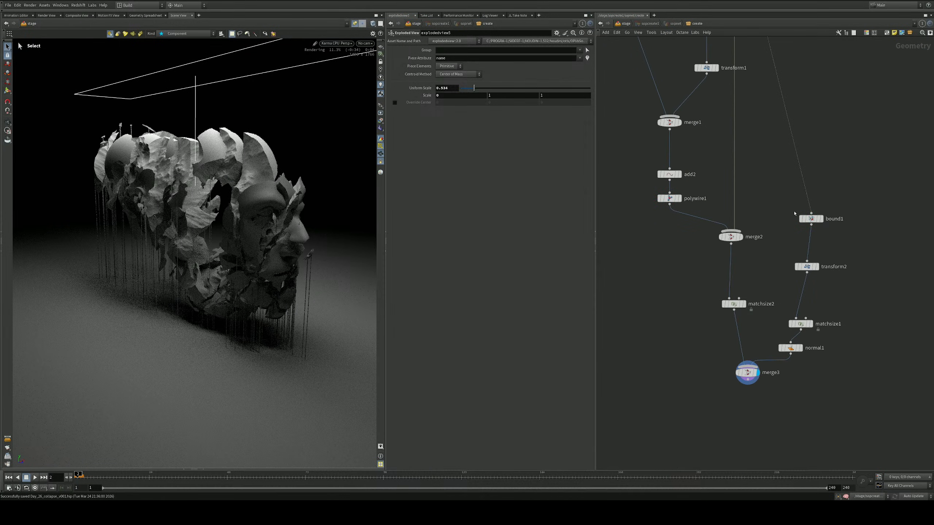
pyautogui.moveTo(773, 398); pyautogui.dragTo(745, 256, button='middle')
pyautogui.keyDown('alt'); pyautogui.moveTo(709, 162); pyautogui.dragTo(721, 271); pyautogui.keyUp('alt')
pyautogui.moveTo(721, 236); pyautogui.dragTo(719, 262)
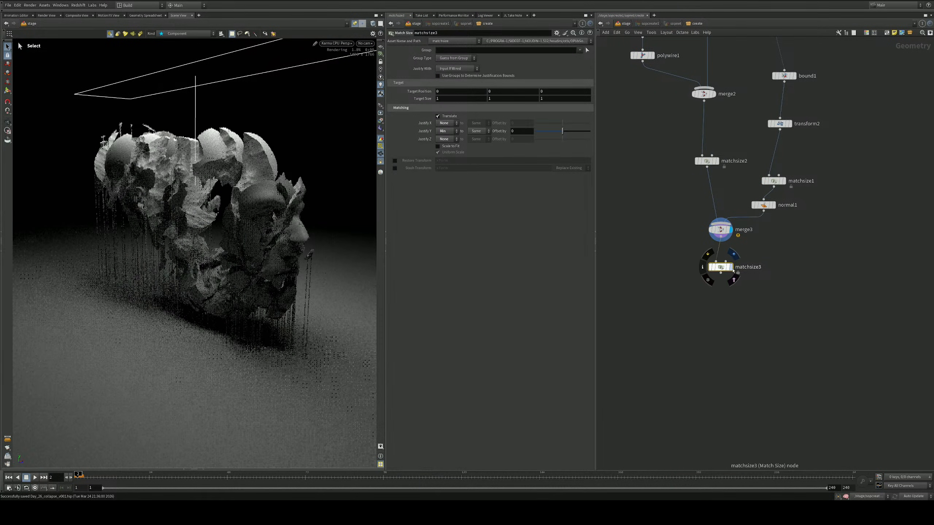
pyautogui.click(731, 268)
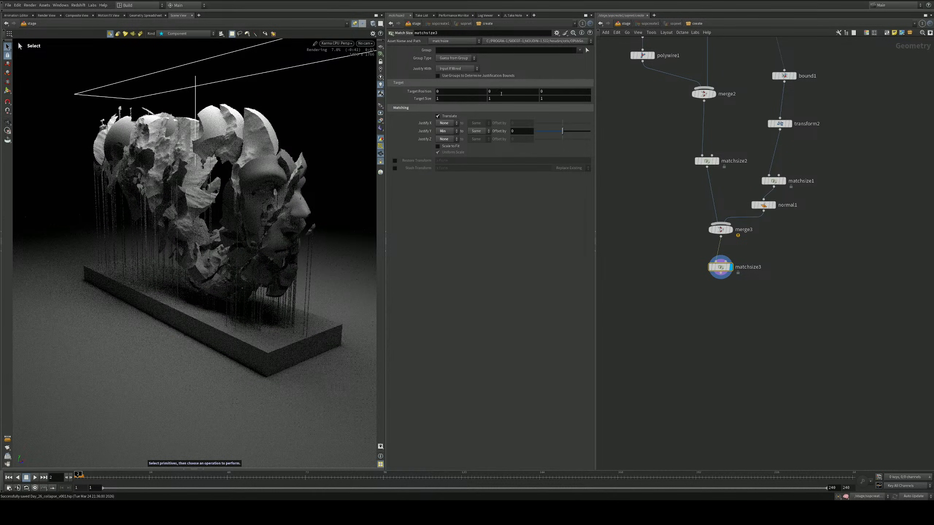
# Return to the stage level, reframe the head and slab in the Karma render, and save the scene
pyautogui.click(625, 23)
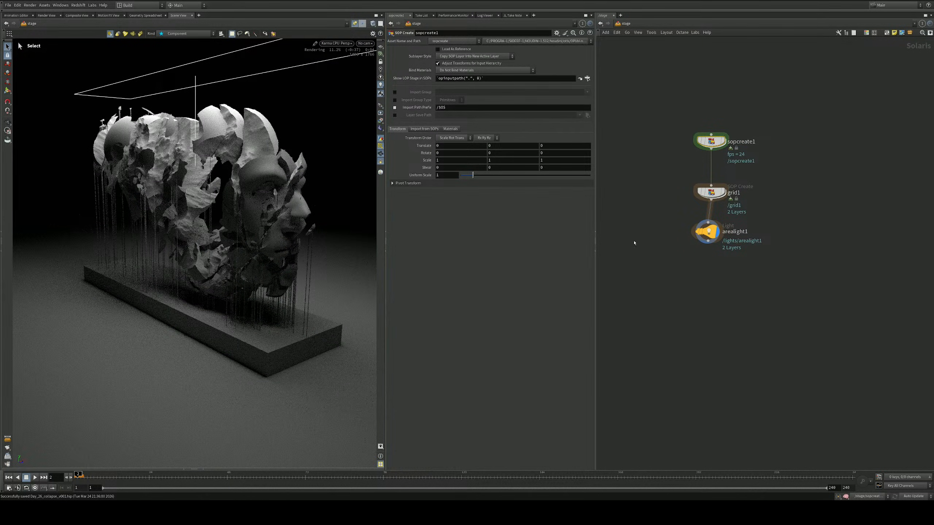
pyautogui.keyDown('alt'); pyautogui.moveTo(221, 236); pyautogui.dragTo(250, 218); pyautogui.keyUp('alt')
pyautogui.keyDown('alt'); pyautogui.moveTo(250, 217); pyautogui.dragTo(250, 229, button='right'); pyautogui.keyUp('alt')
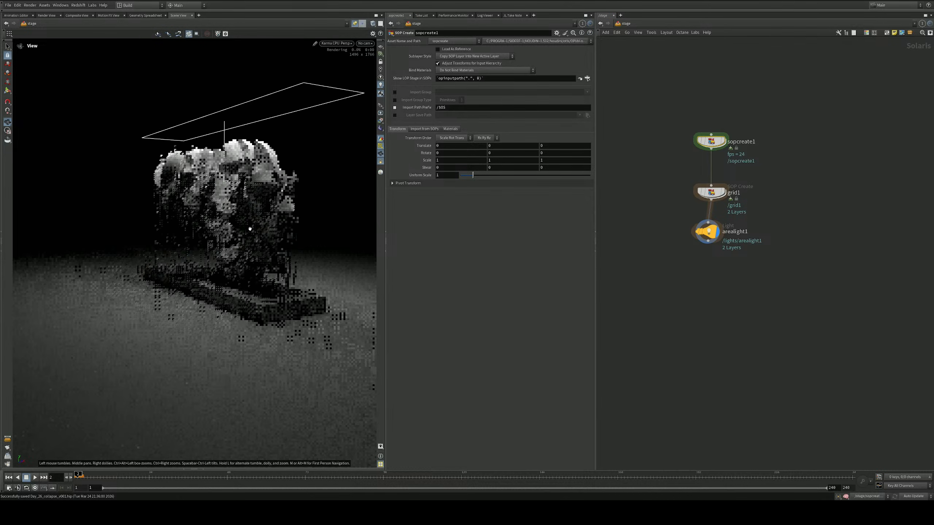
pyautogui.keyDown('alt'); pyautogui.moveTo(250, 229); pyautogui.dragTo(232, 238, button='middle'); pyautogui.keyUp('alt')
pyautogui.keyDown('alt'); pyautogui.moveTo(232, 238); pyautogui.dragTo(257, 213, button='right'); pyautogui.keyUp('alt')
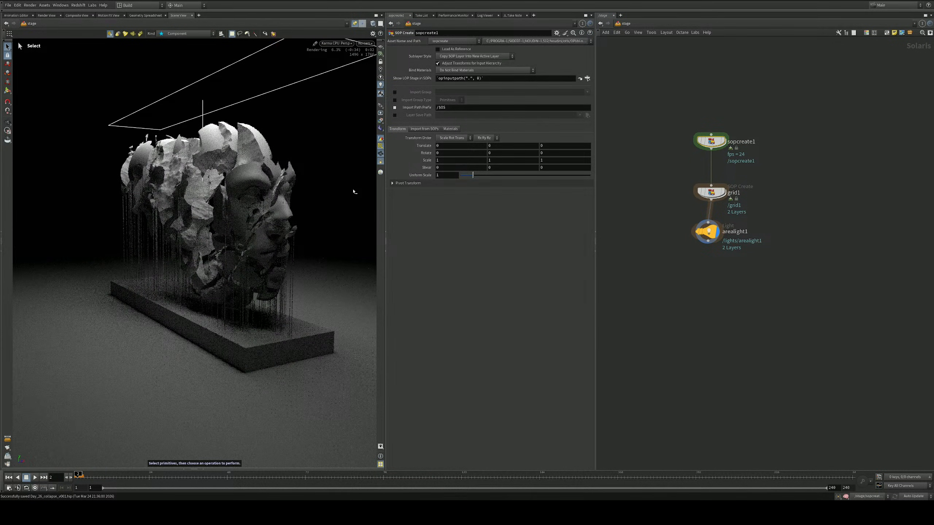
pyautogui.hotkey('ctrl', 's')
pyautogui.keyDown('alt'); pyautogui.moveTo(245, 205); pyautogui.dragTo(270, 214); pyautogui.keyUp('alt')
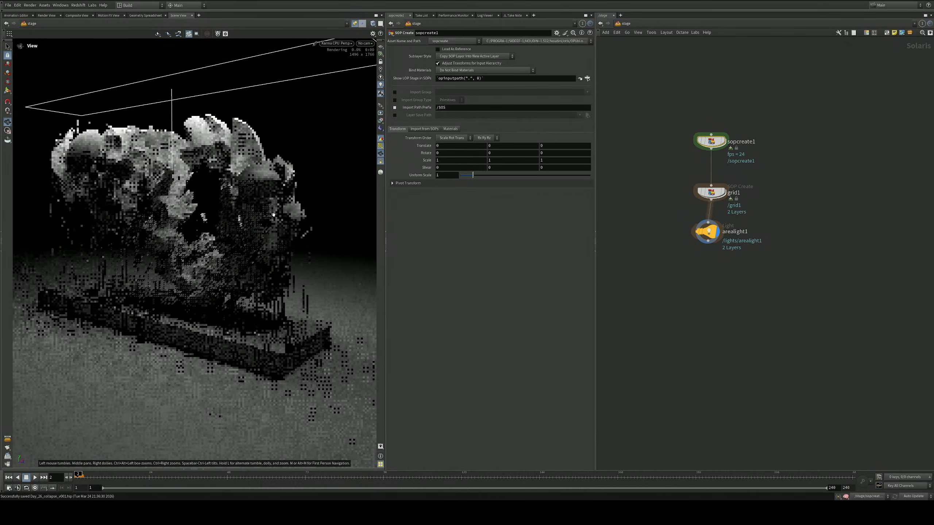
pyautogui.press('s')
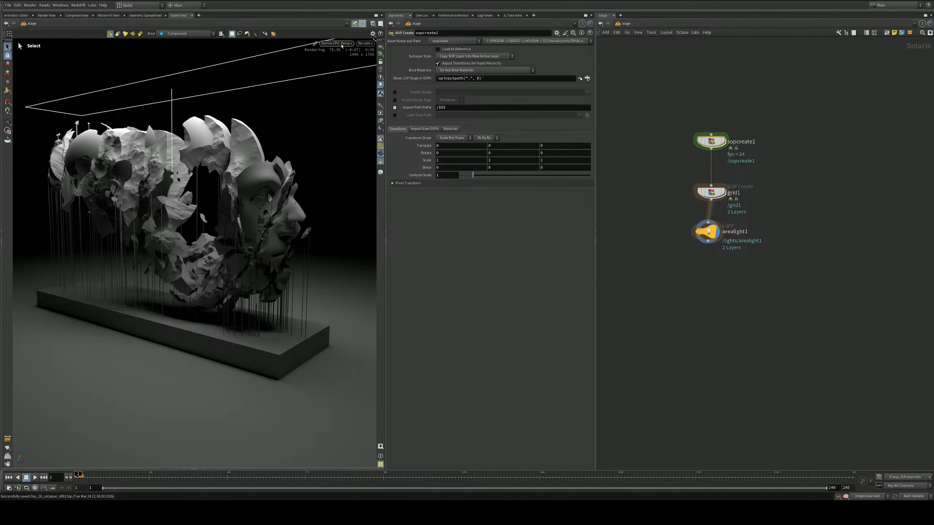
# Switch the viewport from Karma CPU to the standard viewport renderer and view the head at a three-quarter angle
pyautogui.click(342, 44)
pyautogui.click(334, 68)
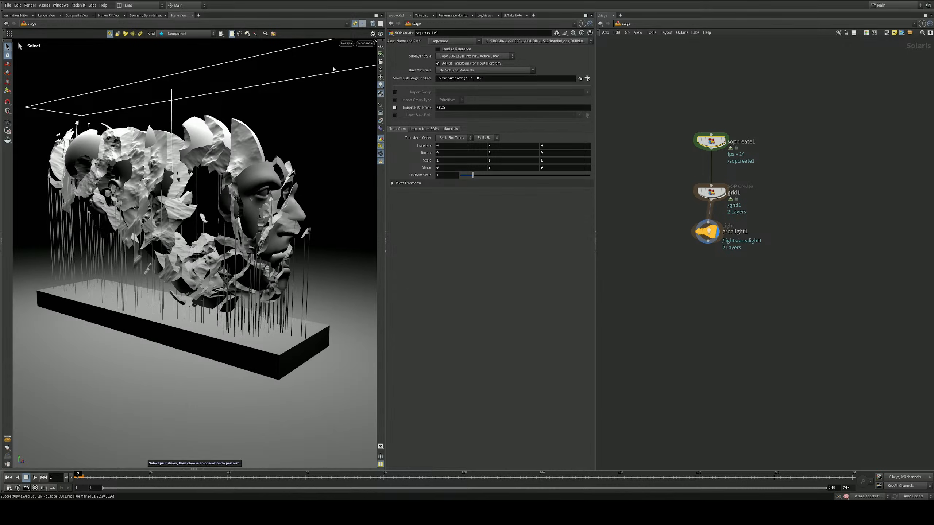
pyautogui.keyDown('alt'); pyautogui.moveTo(256, 192); pyautogui.dragTo(223, 203); pyautogui.keyUp('alt')
pyautogui.keyDown('alt'); pyautogui.moveTo(223, 203); pyautogui.dragTo(219, 213, button='middle'); pyautogui.keyUp('alt')
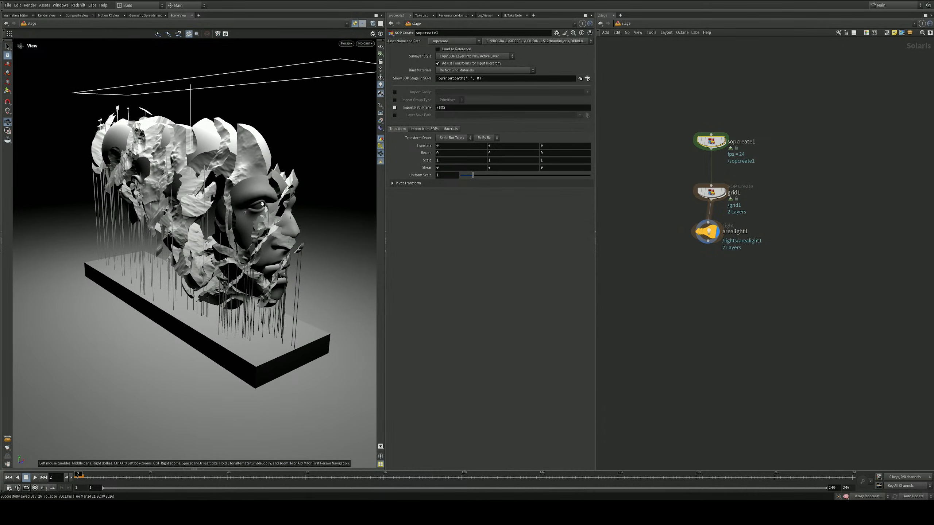
# Reopen the geometry network of sopcreate1 and line up merge3 and matchsize3 below matchsize2
pyautogui.moveTo(712, 143)
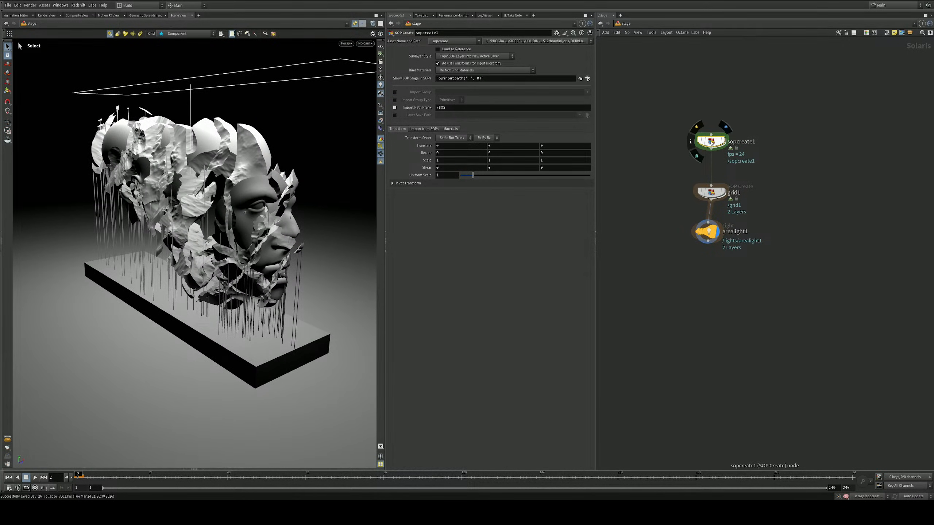
pyautogui.doubleClick(711, 142)
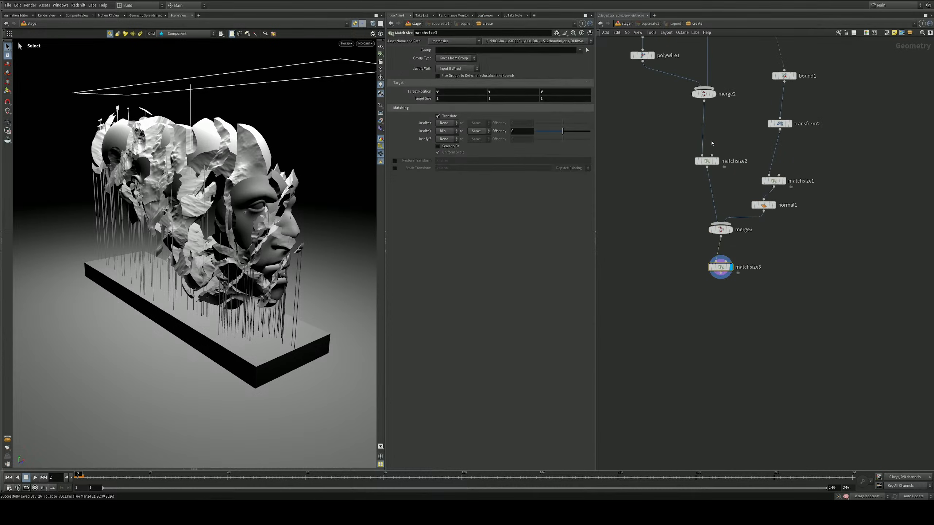
pyautogui.scroll(-2, 713, 190)
pyautogui.moveTo(713, 190); pyautogui.dragTo(709, 215, button='middle')
pyautogui.keyDown('shift'); pyautogui.click(714, 243); pyautogui.keyUp('shift')
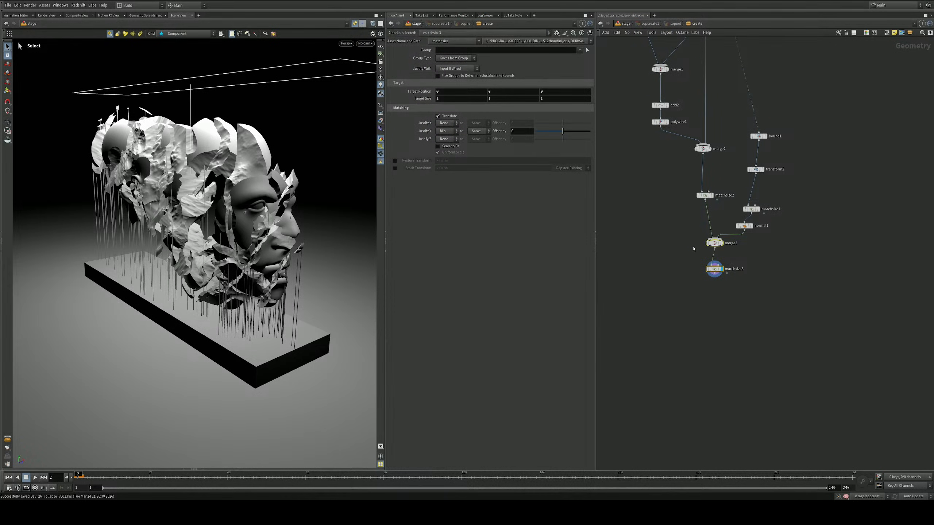
pyautogui.moveTo(714, 243); pyautogui.dragTo(711, 286)
pyautogui.click(709, 278)
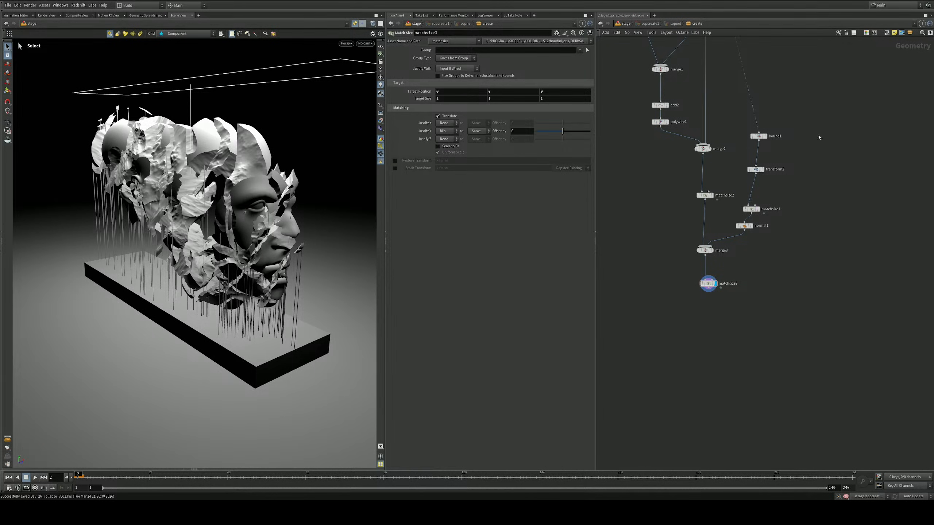
# Move the transformpieces1 node clear of the explodedview5 branch so it sits below rbdbulletsolver1
pyautogui.moveTo(819, 138); pyautogui.dragTo(790, 283, button='middle')
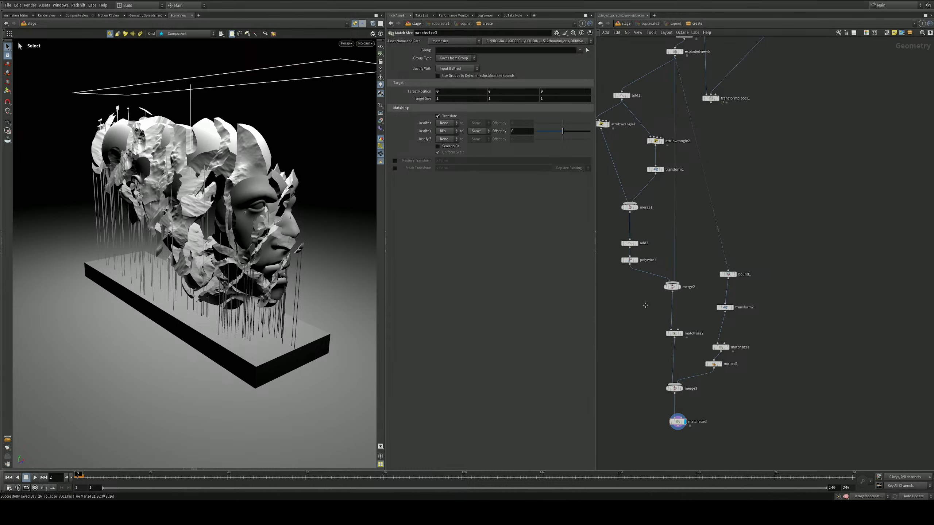
pyautogui.moveTo(646, 305); pyautogui.dragTo(692, 223, button='middle')
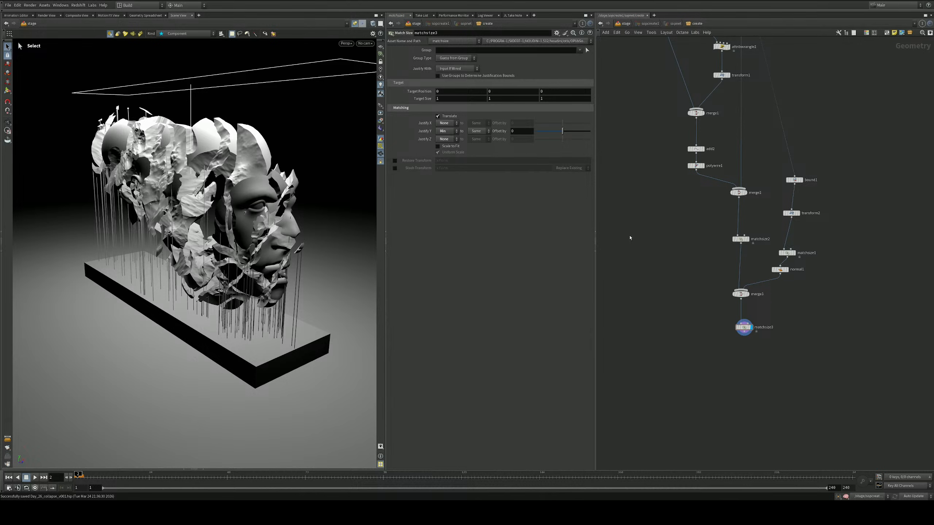
pyautogui.scroll(4, 789, 244)
pyautogui.moveTo(770, 48); pyautogui.dragTo(778, 242, button='middle')
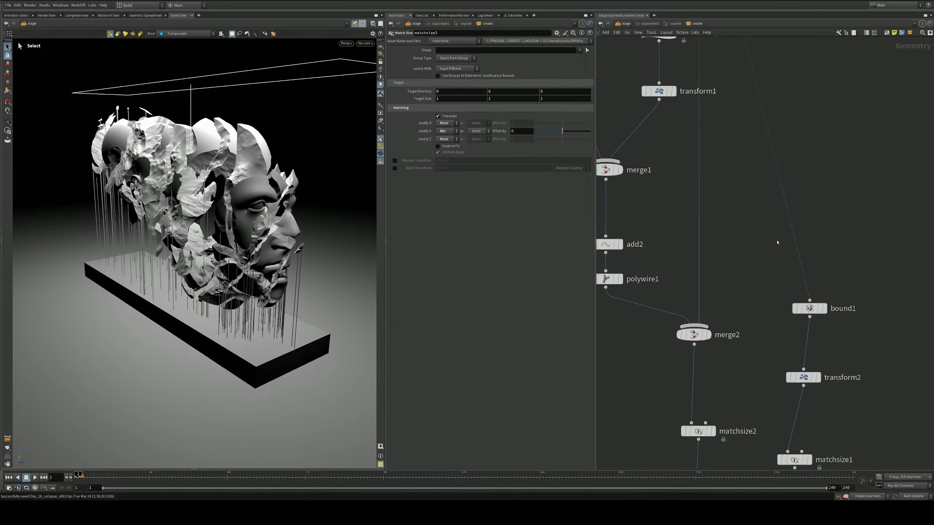
pyautogui.moveTo(788, 100); pyautogui.dragTo(800, 278, button='middle')
pyautogui.moveTo(813, 211); pyautogui.dragTo(782, 306, button='middle')
pyautogui.scroll(2, 783, 260)
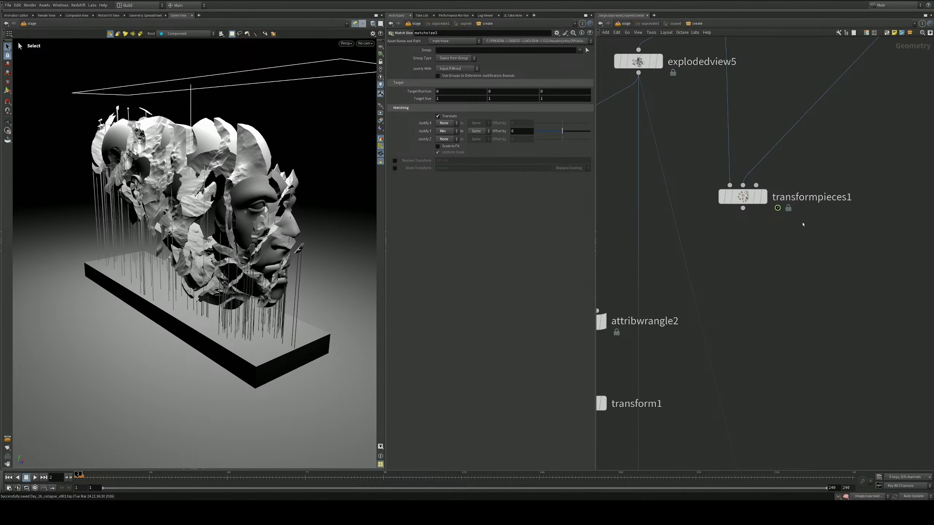
pyautogui.moveTo(788, 224); pyautogui.dragTo(709, 188)
pyautogui.scroll(-3, 776, 207)
pyautogui.moveTo(776, 207); pyautogui.dragTo(753, 322, button='middle')
pyautogui.moveTo(731, 320)
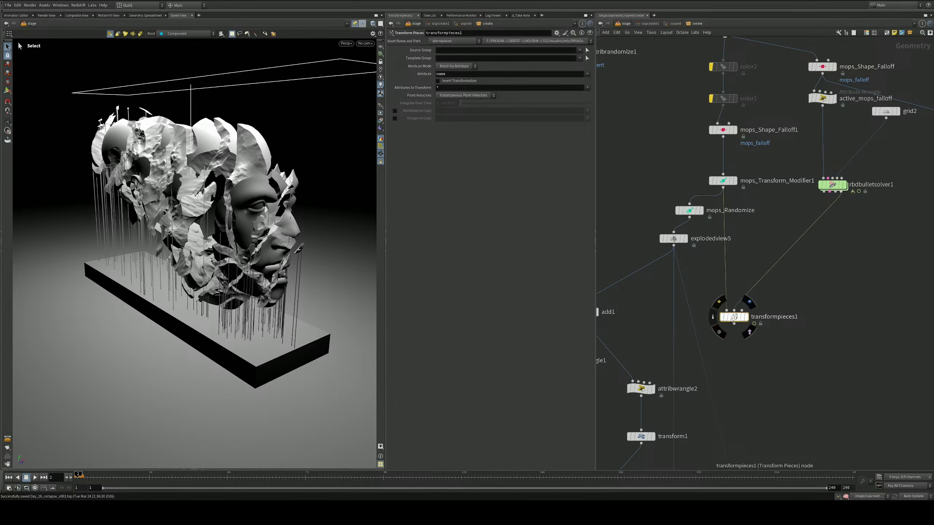
pyautogui.moveTo(733, 321); pyautogui.dragTo(796, 321)
pyautogui.scroll(3, 816, 291)
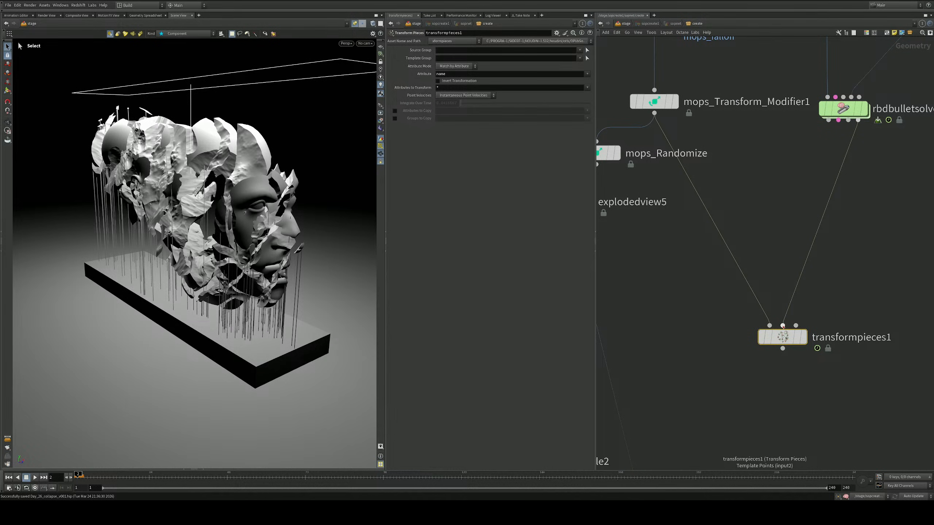
# Examine the node network from the transformpieces1 node down to the final matchsize output
pyautogui.scroll(-4, 784, 326)
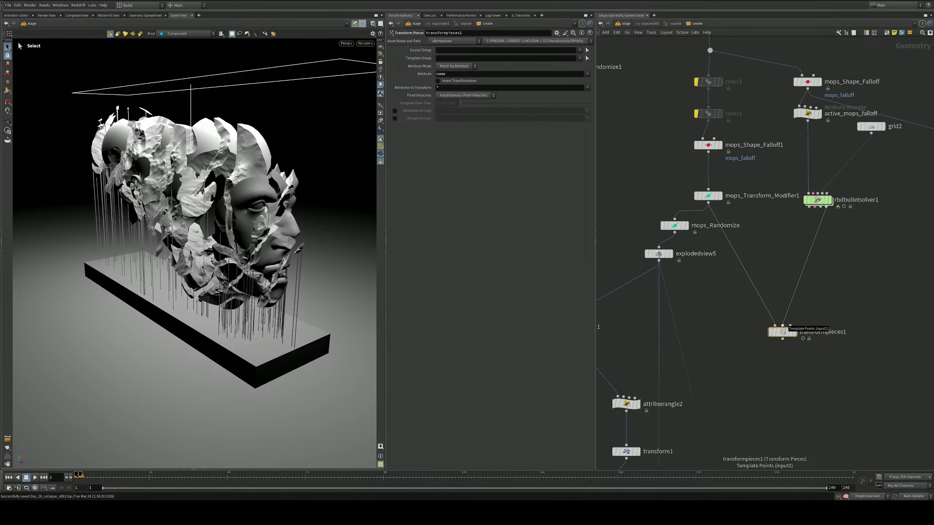
pyautogui.moveTo(855, 302); pyautogui.dragTo(843, 369, button='middle')
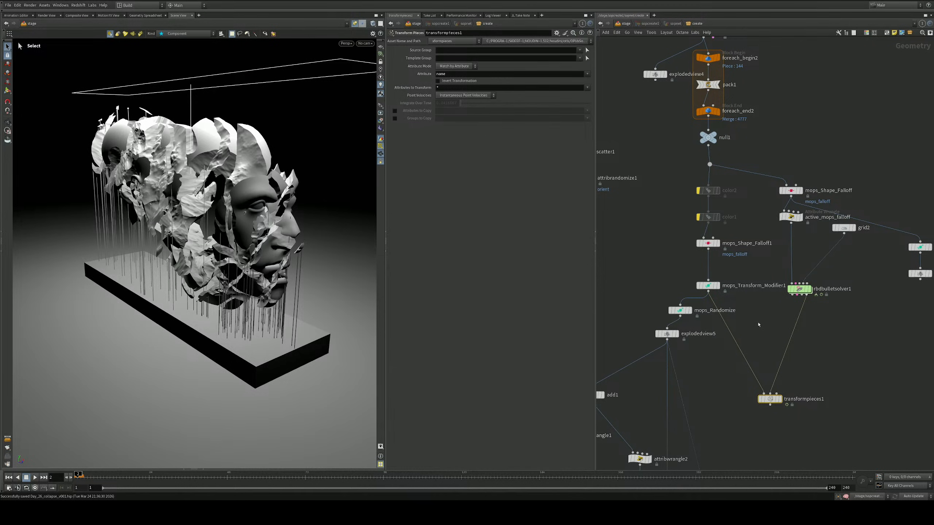
pyautogui.scroll(-3, 825, 379)
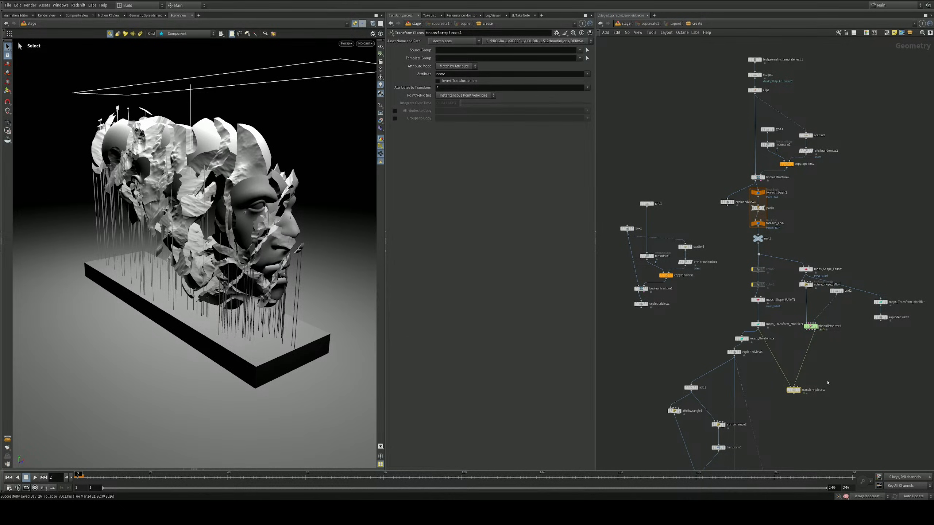
pyautogui.moveTo(680, 304); pyautogui.dragTo(667, 218, button='middle')
pyautogui.scroll(-3, 680, 252)
pyautogui.moveTo(680, 250); pyautogui.dragTo(756, 204, button='middle')
pyautogui.scroll(3, 714, 261)
pyautogui.moveTo(702, 262); pyautogui.dragTo(707, 224, button='middle')
pyautogui.press('Tab')
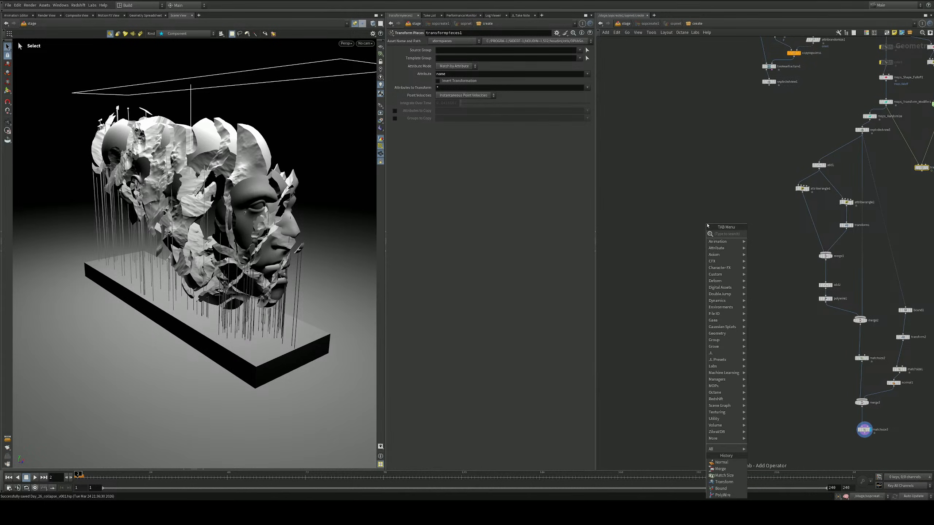
pyautogui.write('surf')
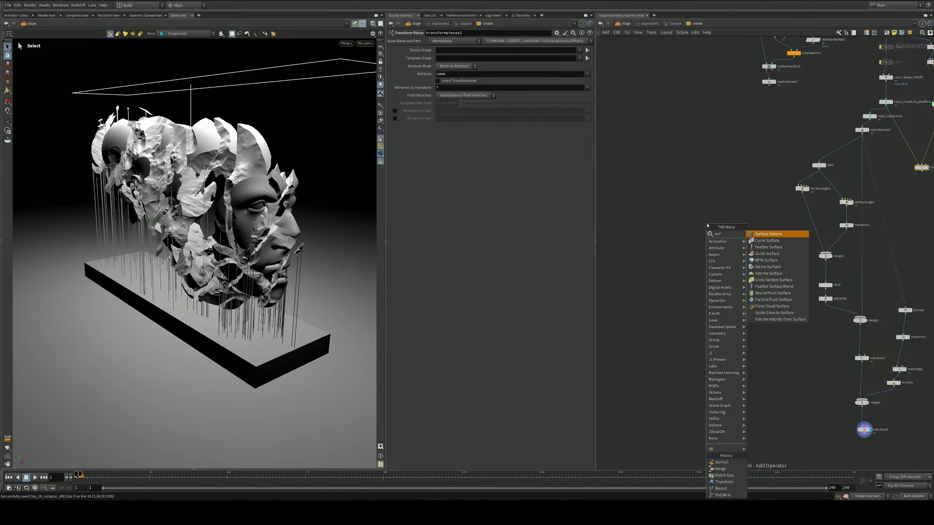
pyautogui.press('Return')
pyautogui.click(708, 265)
pyautogui.scroll(2, 723, 300)
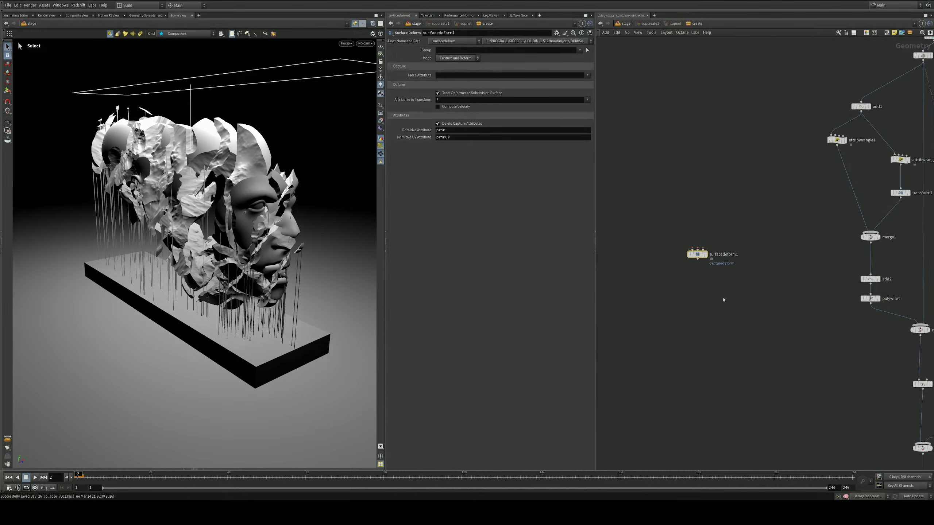
pyautogui.scroll(2, 723, 300)
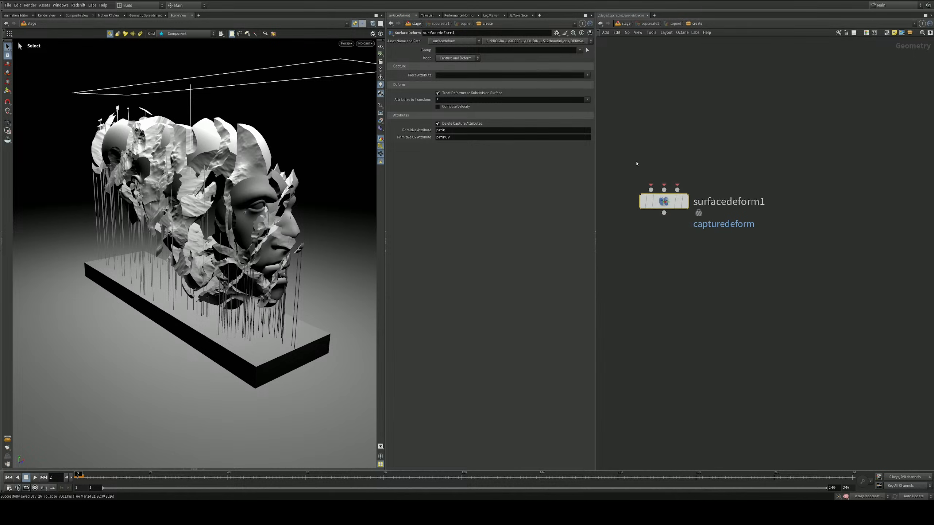
pyautogui.press('Delete')
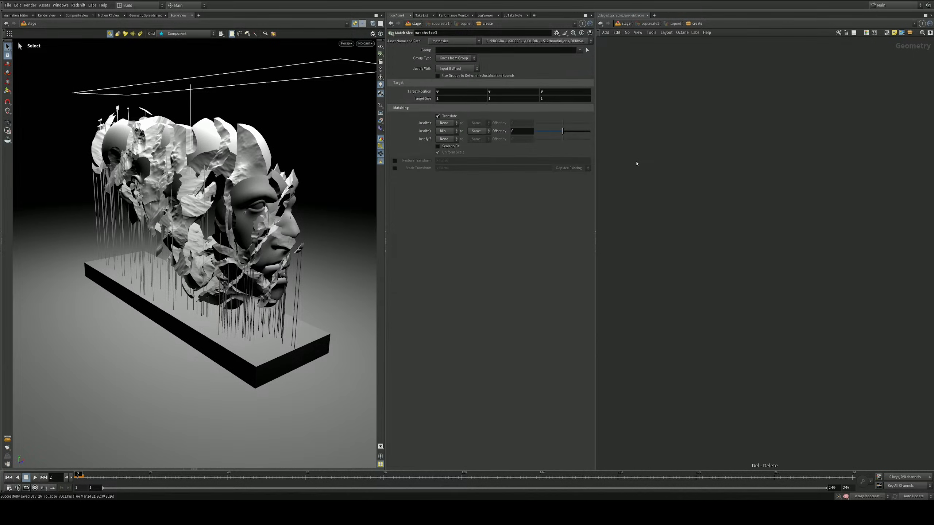
# Delete the detached fracture setup with its grid, scatter, copy-to-points, boolean fracture and exploded view nodes, and save the scene
pyautogui.scroll(-6, 636, 188)
pyautogui.moveTo(692, 231); pyautogui.dragTo(649, 267, button='middle')
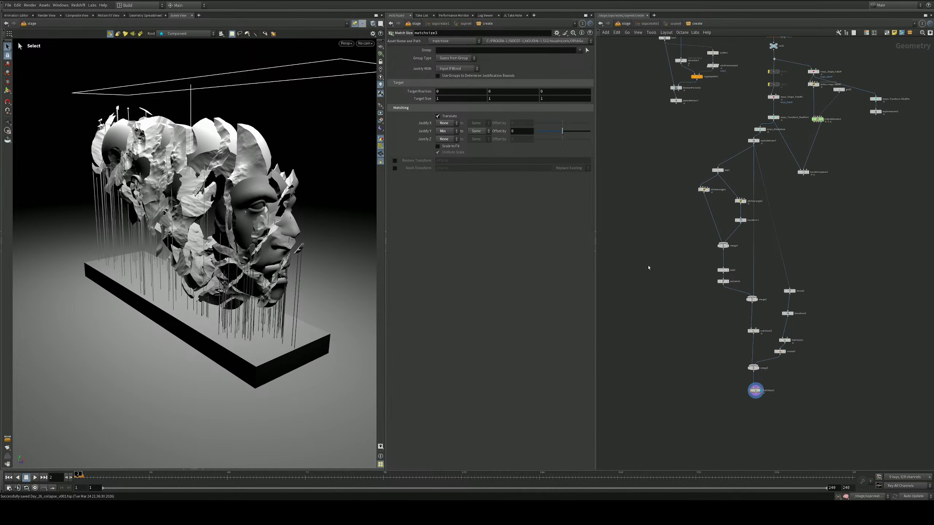
pyautogui.scroll(-2, 649, 267)
pyautogui.scroll(4, 653, 241)
pyautogui.moveTo(620, 110); pyautogui.dragTo(710, 261)
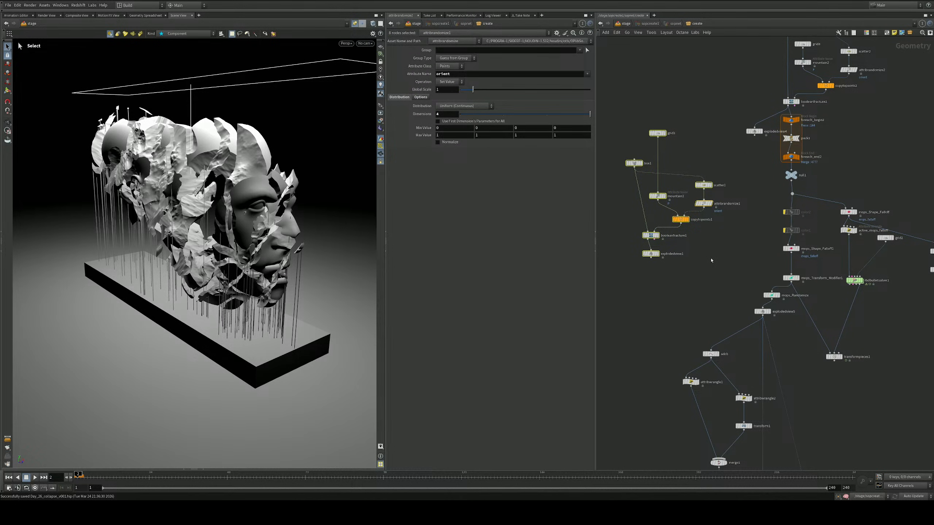
pyautogui.press('Delete')
pyautogui.scroll(-4, 712, 246)
pyautogui.moveTo(827, 230); pyautogui.dragTo(779, 169, button='middle')
pyautogui.scroll(1, 778, 169)
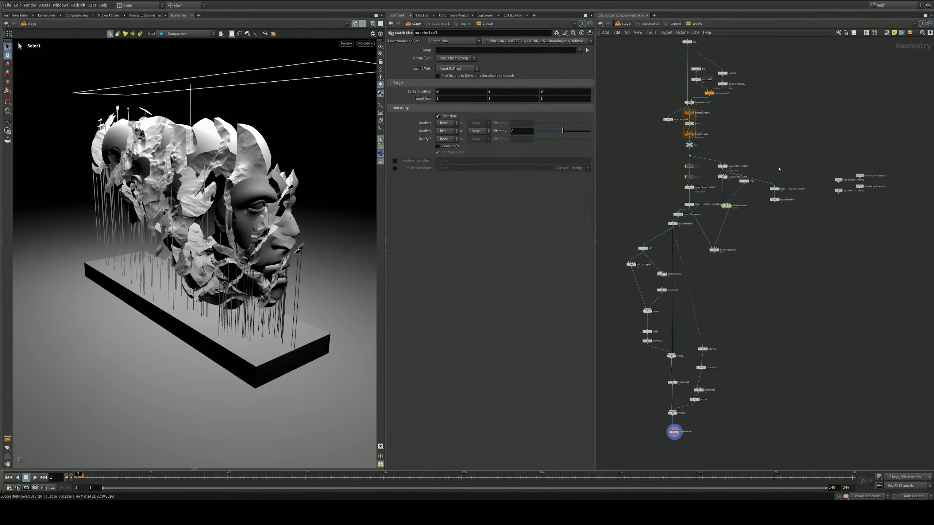
pyautogui.scroll(3, 779, 169)
pyautogui.hotkey('ctrl', 's')
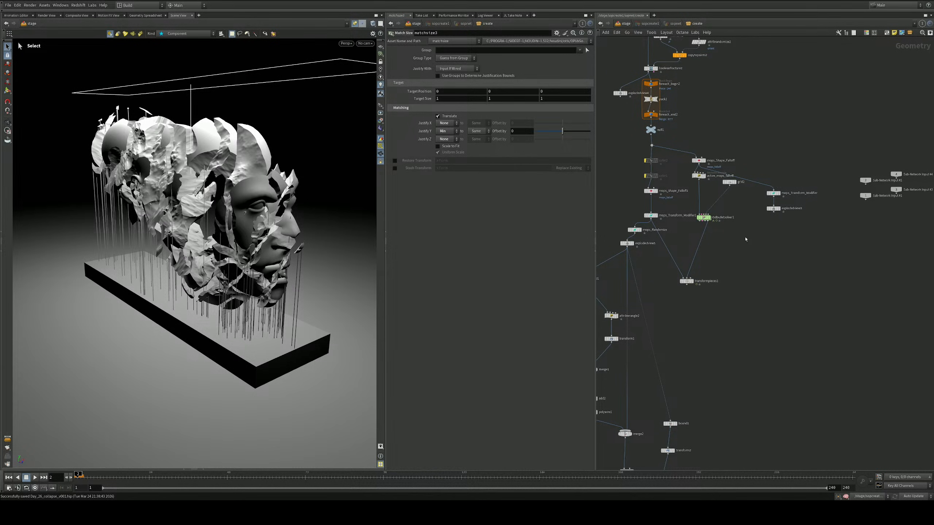
# Delete the unused mops_Transform_Modifier and explodedview3 nodes branching off mops_Shape_Falloff
pyautogui.moveTo(785, 243); pyautogui.dragTo(837, 215, button='middle')
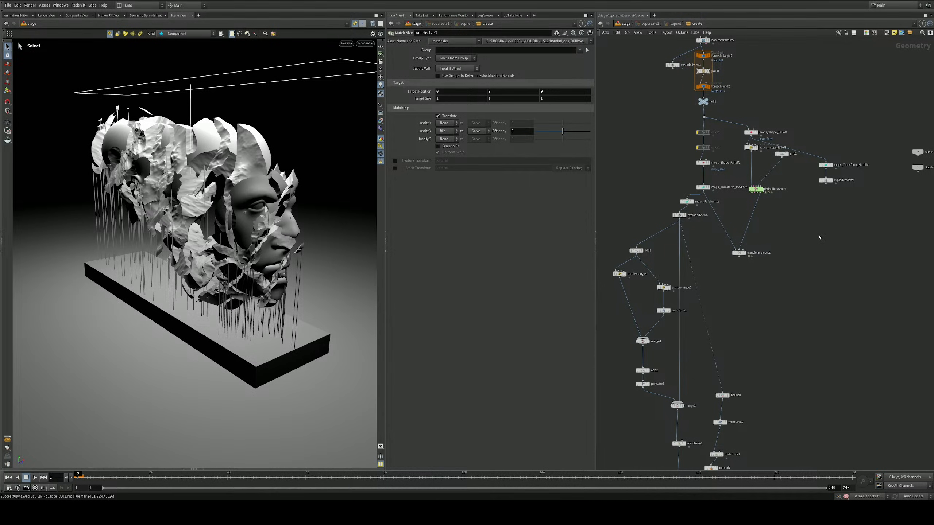
pyautogui.scroll(4, 833, 233)
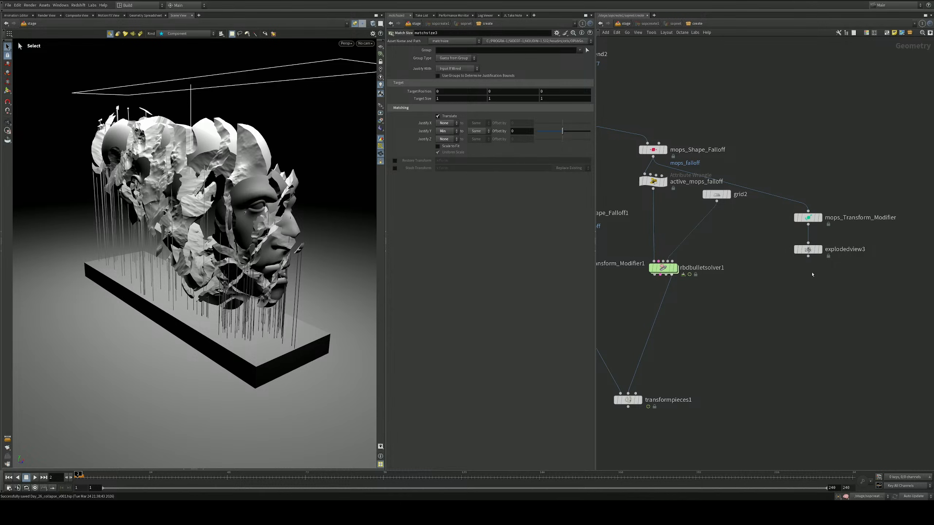
pyautogui.moveTo(812, 275); pyautogui.dragTo(788, 305, button='middle')
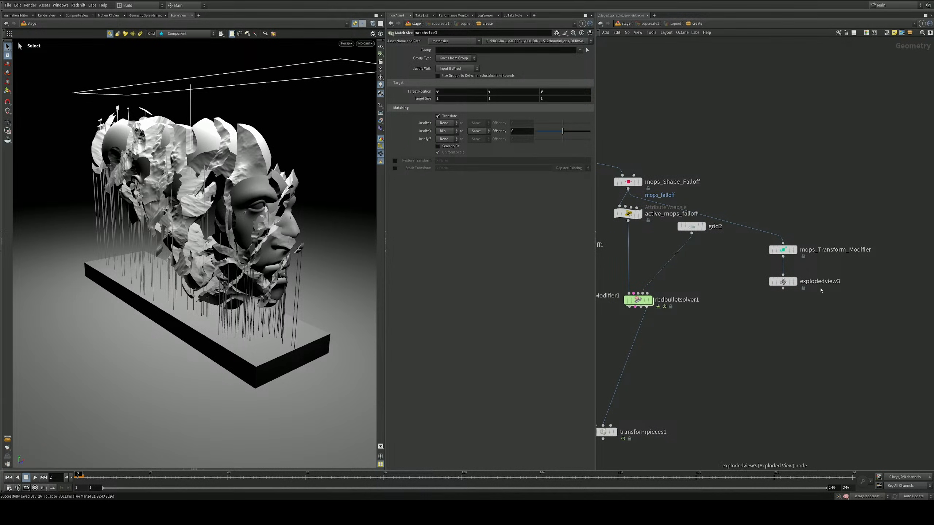
pyautogui.moveTo(804, 297); pyautogui.dragTo(847, 304, button='middle')
pyautogui.moveTo(847, 304); pyautogui.dragTo(790, 222)
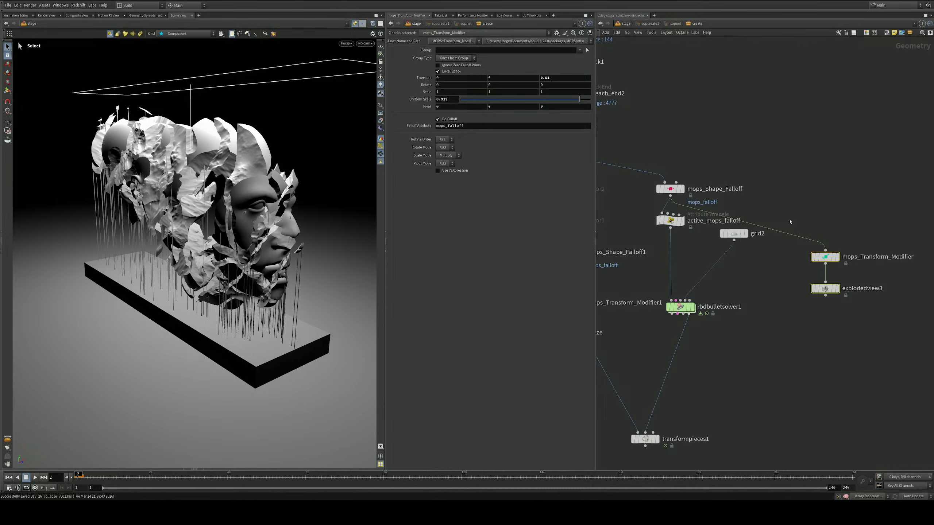
pyautogui.press('Delete')
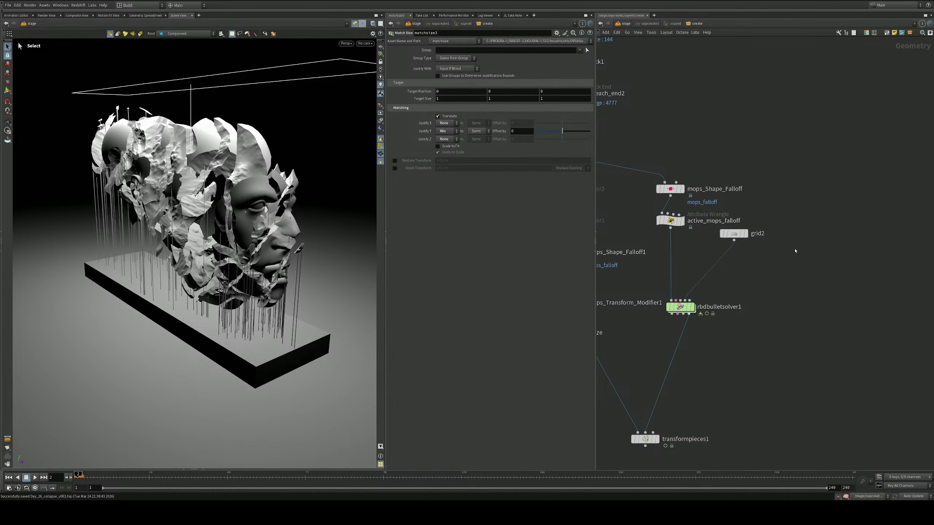
# Delete the simulation branch: mops_Shape_Falloff, active_mops_falloff, grid2, rbdbulletsolver1 and transformpieces1
pyautogui.moveTo(763, 308); pyautogui.dragTo(787, 305, button='middle')
pyautogui.scroll(-3, 905, 252)
pyautogui.moveTo(818, 414); pyautogui.dragTo(723, 172)
pyautogui.press('Delete')
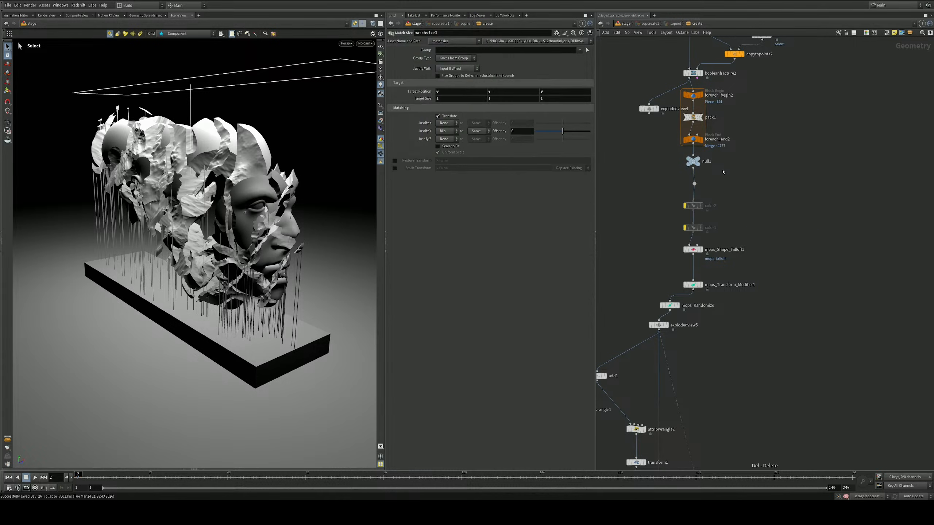
# Delete the unused explodedview4 node beside the for-each block and save the scene
pyautogui.press('h')
pyautogui.scroll(3, 689, 139)
pyautogui.moveTo(705, 142); pyautogui.dragTo(747, 200)
pyautogui.press('Delete')
pyautogui.scroll(-4, 781, 218)
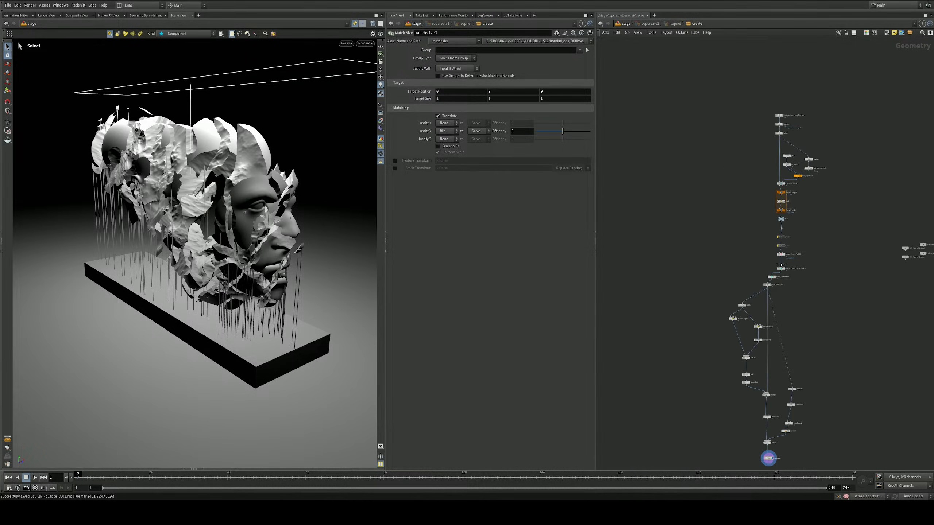
pyautogui.moveTo(812, 277); pyautogui.dragTo(722, 150, button='middle')
pyautogui.moveTo(728, 196); pyautogui.dragTo(756, 272, button='middle')
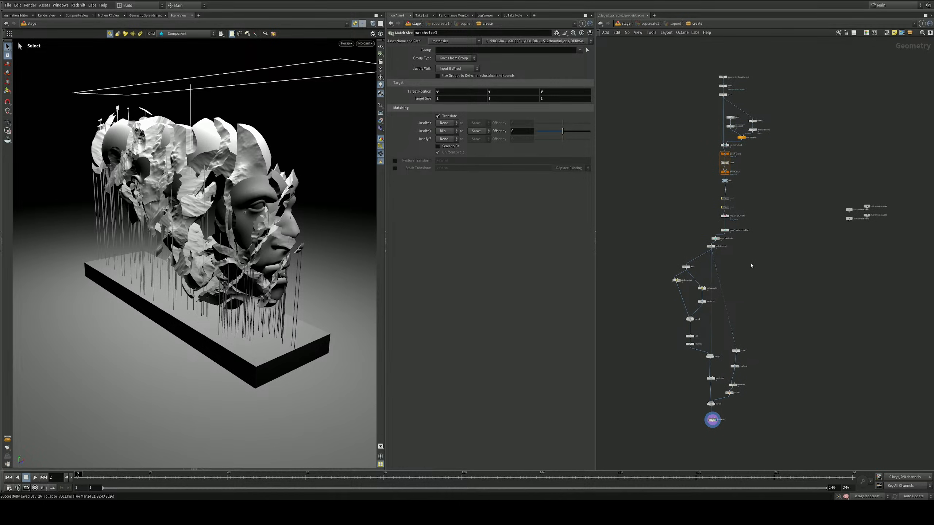
pyautogui.hotkey('ctrl', 's')
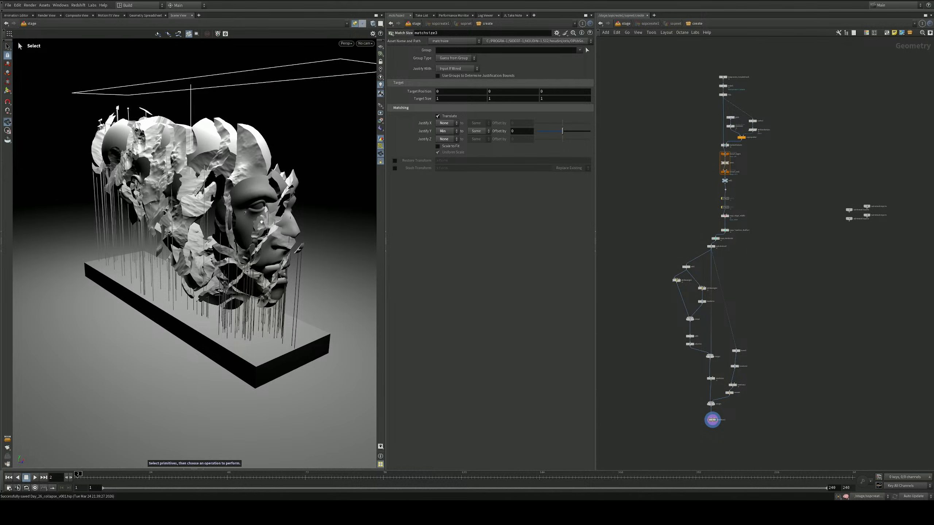
# Switch the viewport renderer to Karma CPU with the fractured head framed from the front side
pyautogui.keyDown('alt'); pyautogui.moveTo(257, 215); pyautogui.dragTo(331, 200); pyautogui.keyUp('alt')
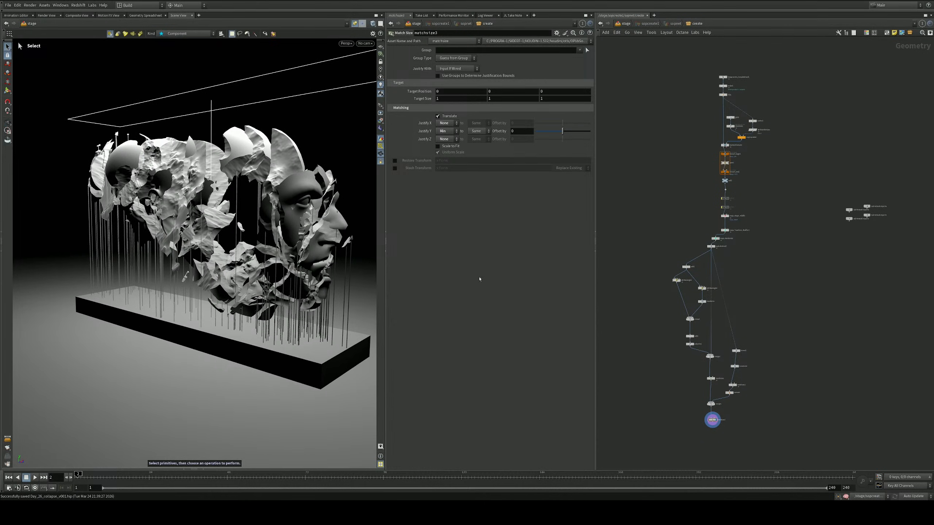
pyautogui.moveTo(281, 223)
pyautogui.keyDown('alt'); pyautogui.mouseDown()
pyautogui.moveTo(323, 239)
pyautogui.moveTo(280, 223)
pyautogui.mouseUp(); pyautogui.keyUp('alt')
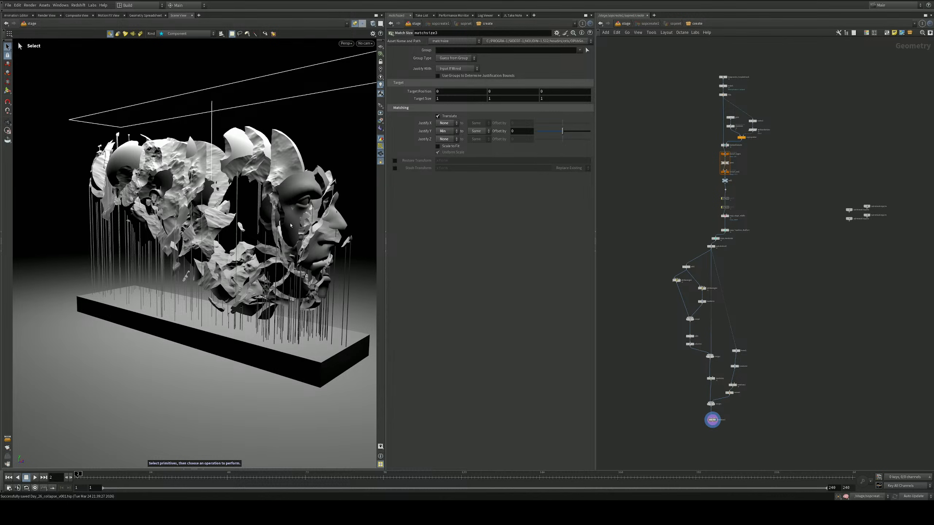
pyautogui.press('Escape')
pyautogui.moveTo(291, 225); pyautogui.dragTo(256, 239)
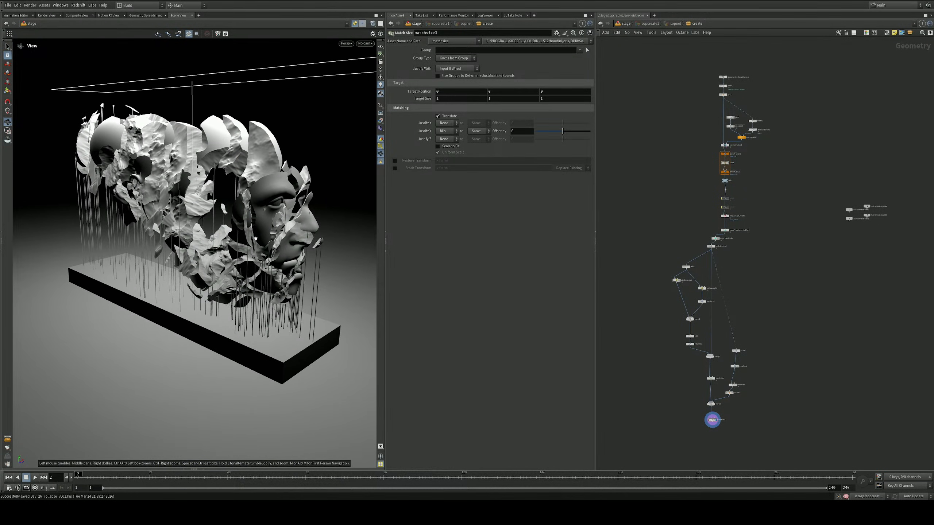
pyautogui.press('s')
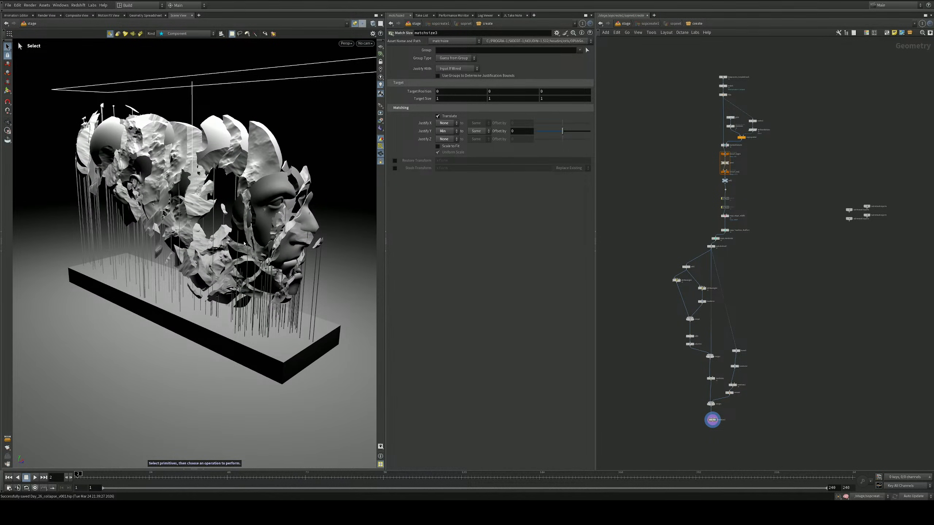
pyautogui.press('Escape')
pyautogui.moveTo(244, 244); pyautogui.dragTo(276, 220)
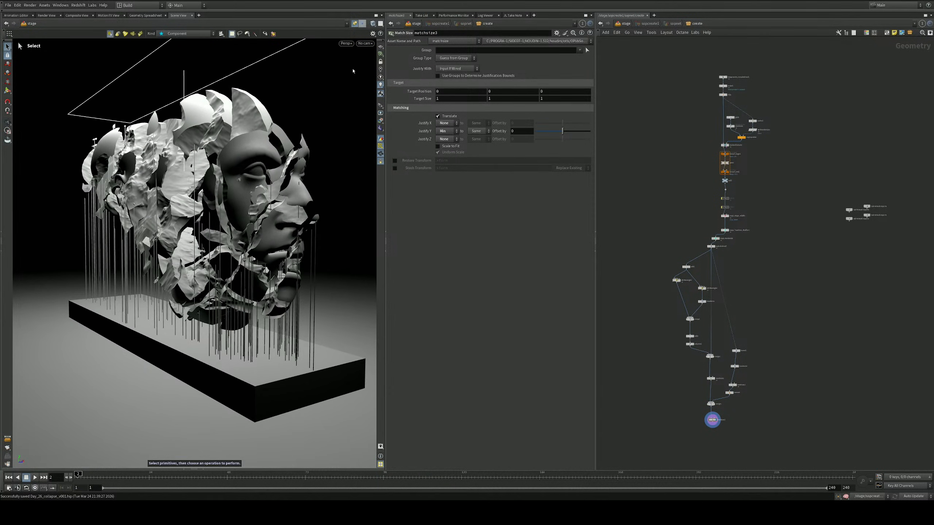
pyautogui.click(346, 43)
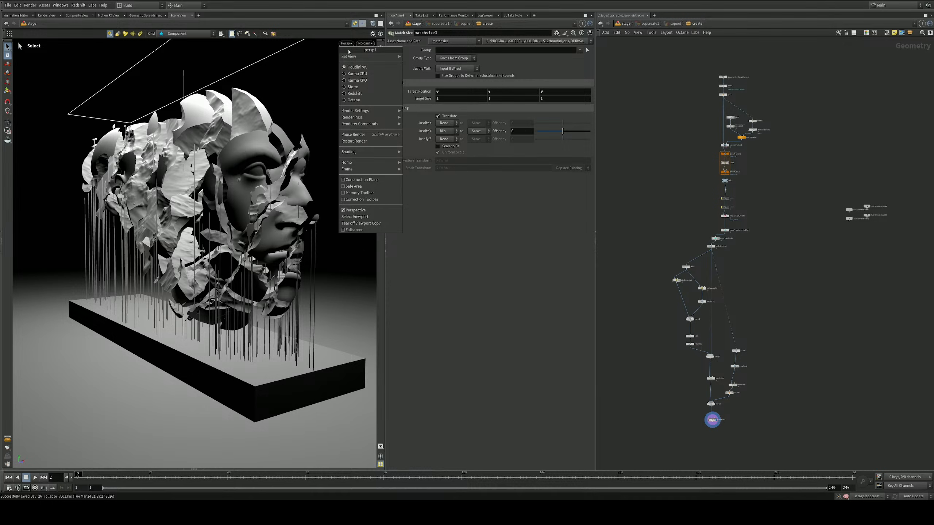
pyautogui.click(355, 74)
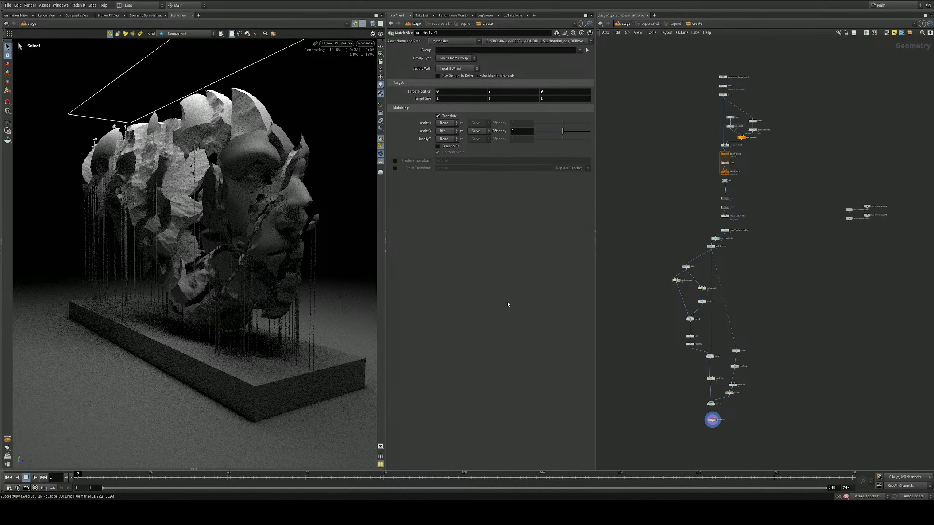
# Inspect the Karma render of the fractured head and its base from different angles
pyautogui.scroll(10, 748, 384)
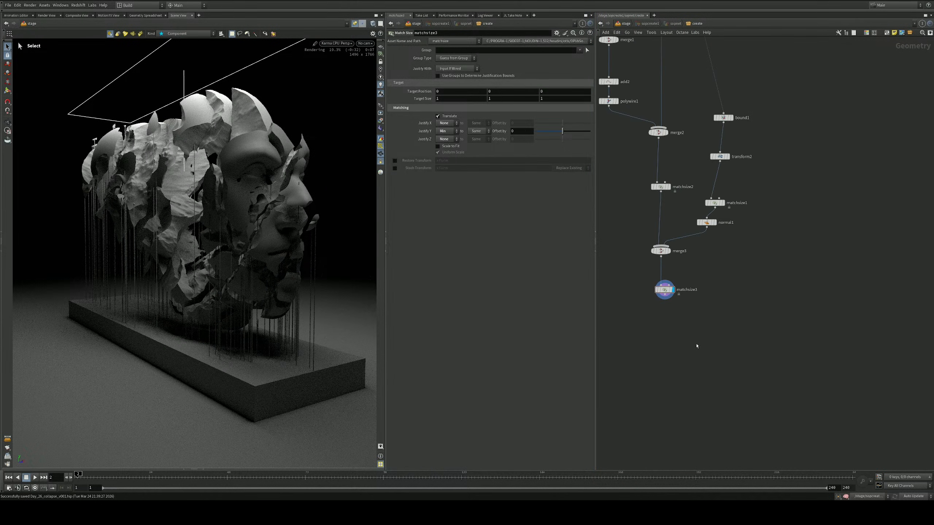
pyautogui.scroll(-2, 703, 317)
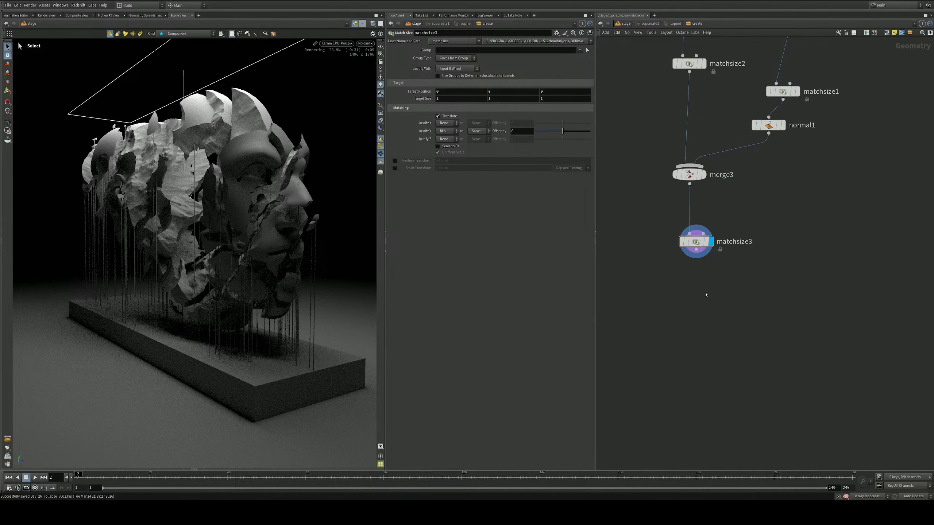
pyautogui.press('n')
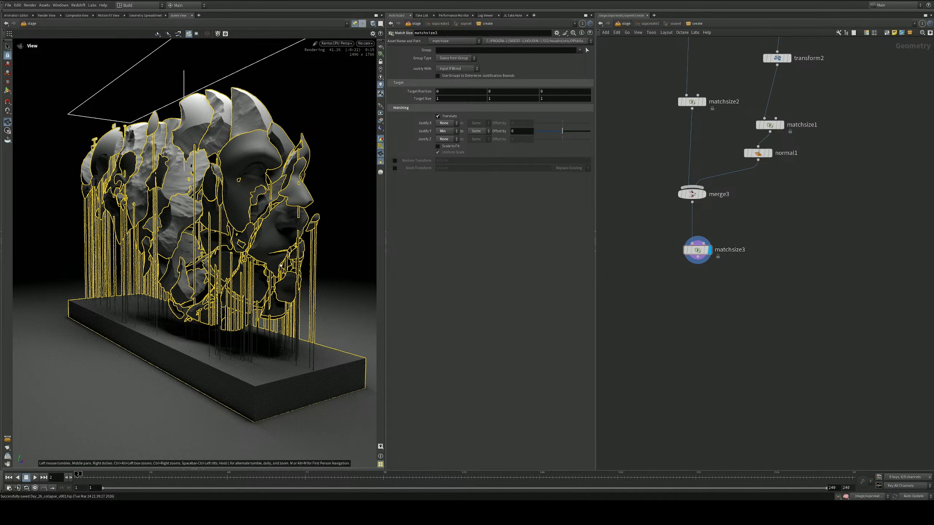
pyautogui.moveTo(294, 207)
pyautogui.keyDown('alt'); pyautogui.mouseDown()
pyautogui.moveTo(262, 204)
pyautogui.moveTo(283, 201)
pyautogui.mouseUp(); pyautogui.keyUp('alt')
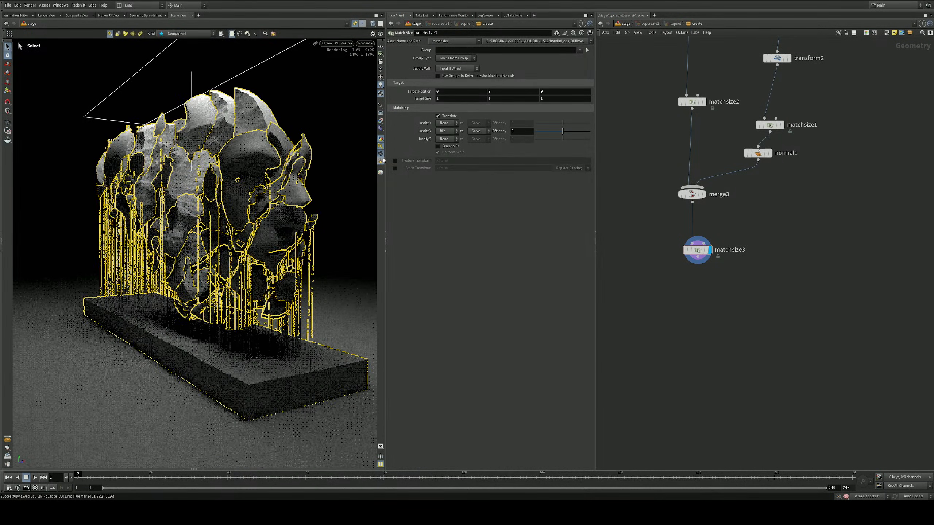
pyautogui.click(340, 192)
pyautogui.keyDown('alt'); pyautogui.moveTo(340, 192); pyautogui.dragTo(274, 245); pyautogui.keyUp('alt')
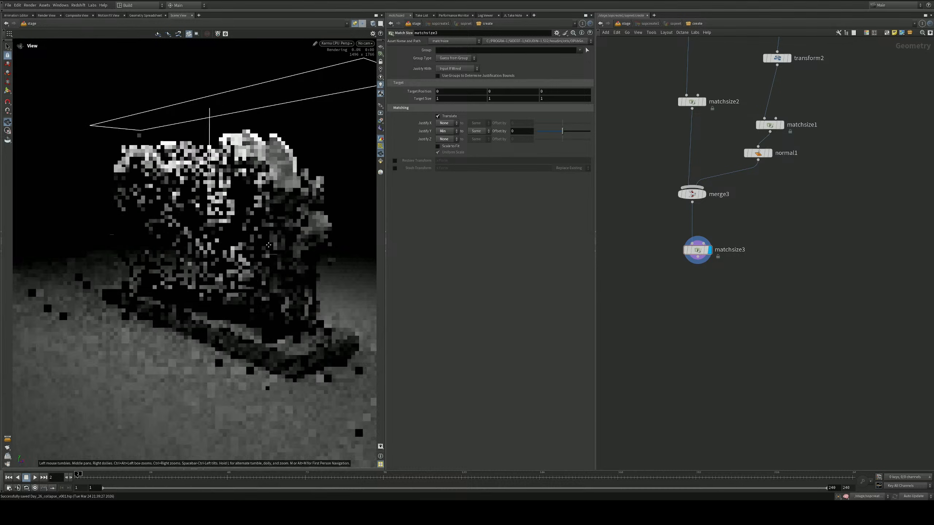
pyautogui.scroll(4, 738, 317)
# Return to the stage level, add a Camera node after arealight1 and make it the displayed node
pyautogui.press('Tab')
pyautogui.moveTo(751, 288)
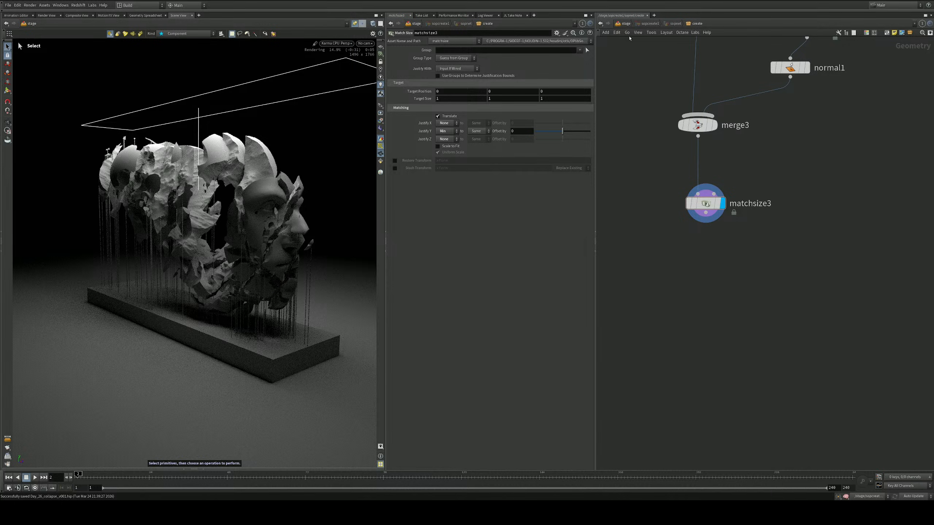
pyautogui.click(624, 23)
pyautogui.press('Tab')
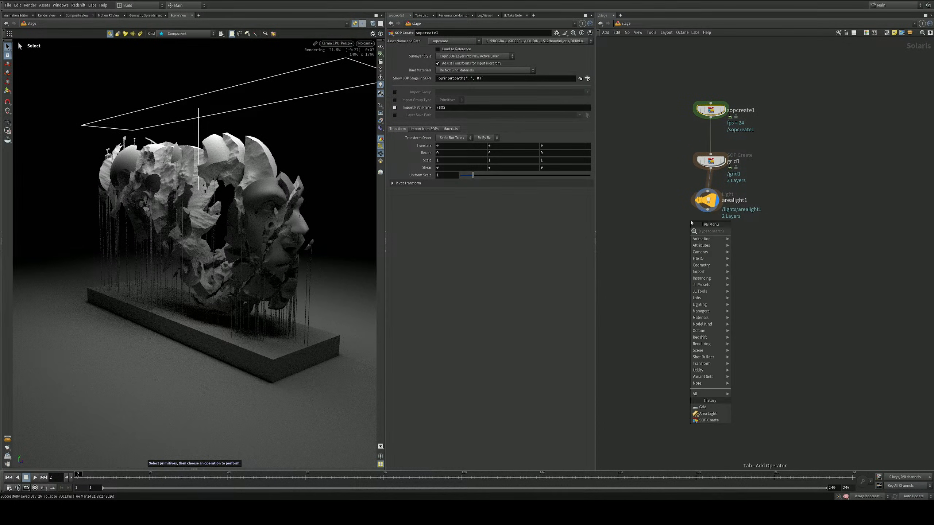
pyautogui.write('came')
pyautogui.press('Return')
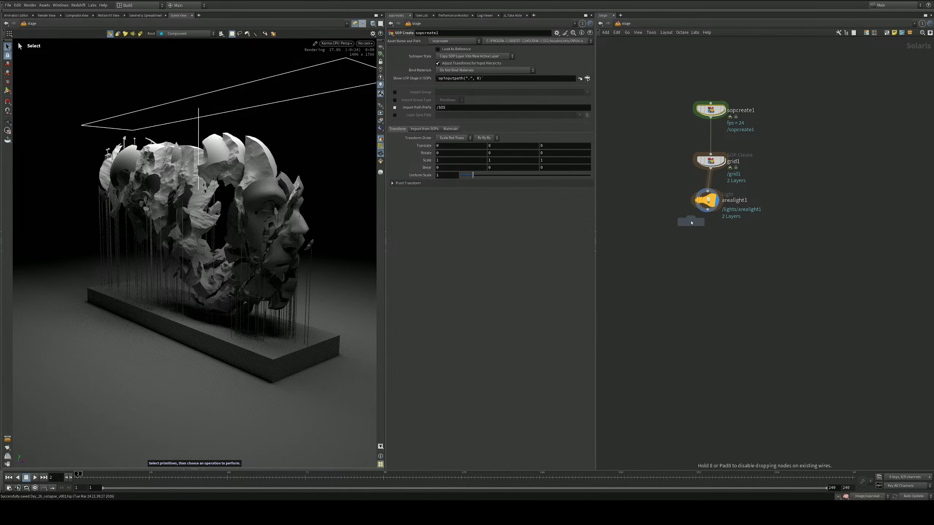
pyautogui.click(713, 257)
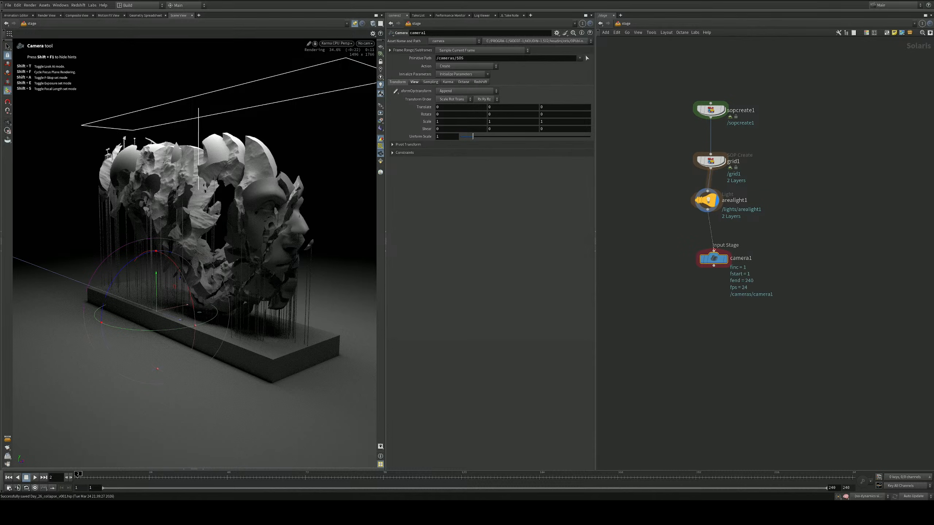
pyautogui.moveTo(708, 210); pyautogui.dragTo(723, 284)
pyautogui.click(727, 260)
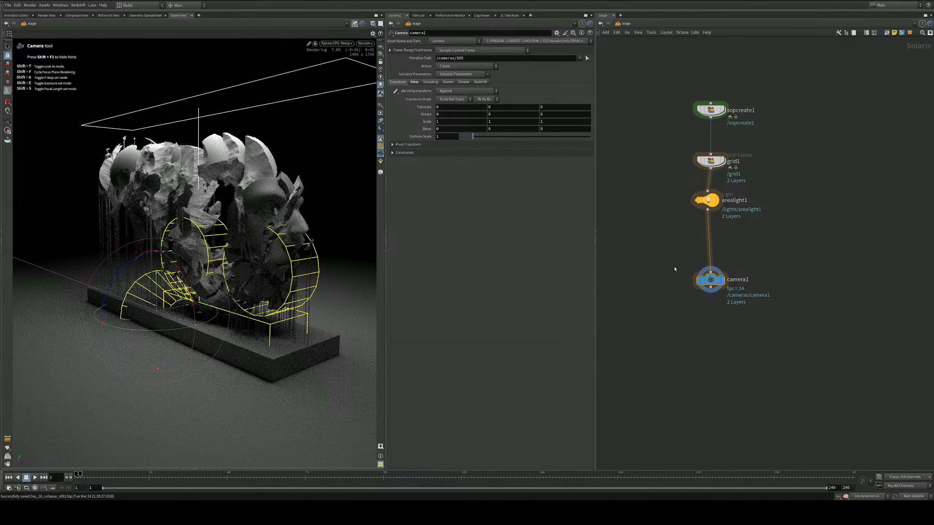
# Set the viewport to look through camera1
pyautogui.scroll(4, 729, 281)
pyautogui.doubleClick(730, 280)
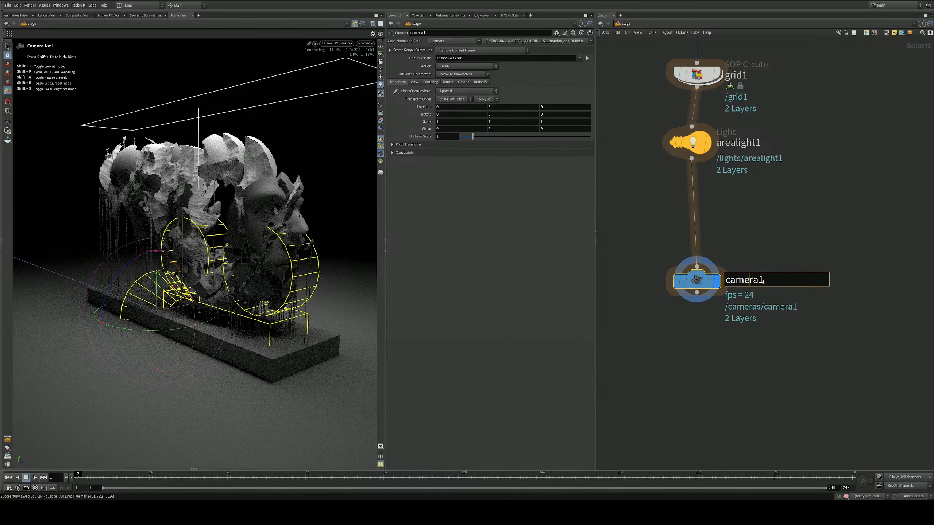
pyautogui.click(363, 44)
pyautogui.click(372, 56)
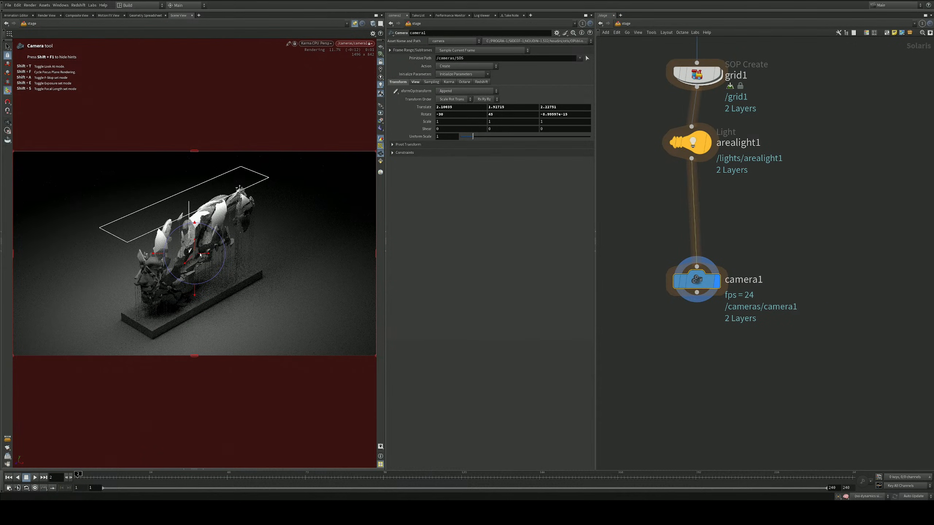
# Set camera1's focal length to 120
pyautogui.click(448, 82)
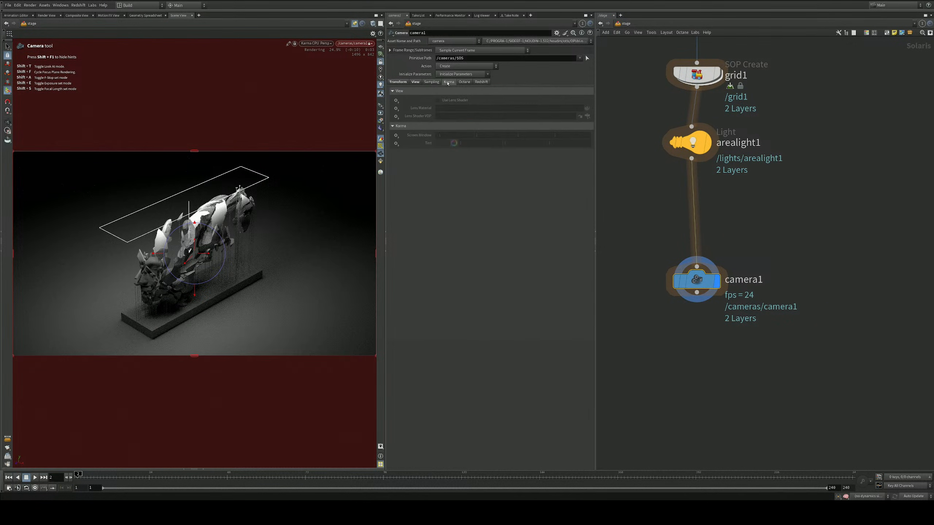
pyautogui.click(416, 82)
pyautogui.doubleClick(456, 107)
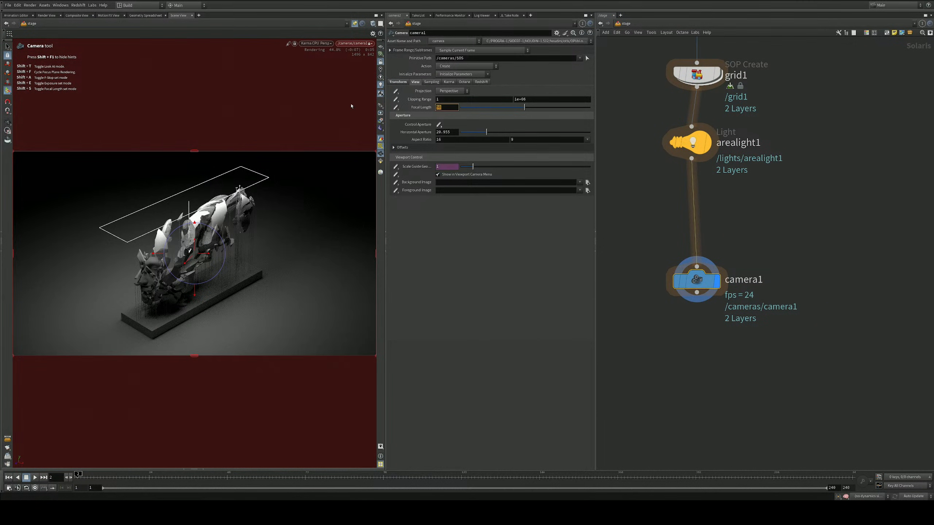
pyautogui.write('120')
pyautogui.press('Return')
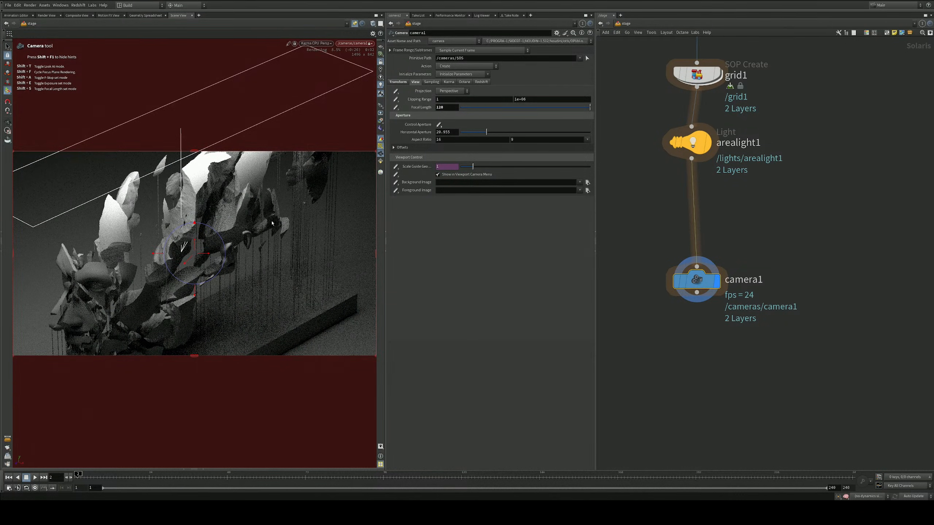
# Pull camera1 back until the whole fractured head and its base fit in the frame
pyautogui.press('Escape')
pyautogui.scroll(-3, 272, 224)
pyautogui.scroll(-4, 233, 254)
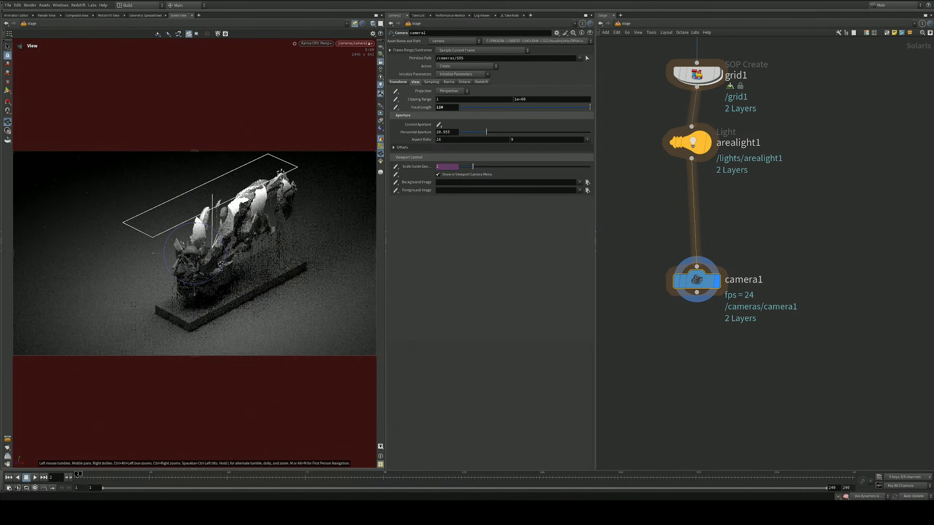
pyautogui.moveTo(221, 264)
pyautogui.mouseDown(button='middle')
pyautogui.moveTo(211, 263)
pyautogui.moveTo(224, 268)
pyautogui.mouseUp(button='middle')
pyautogui.scroll(2, 255, 256)
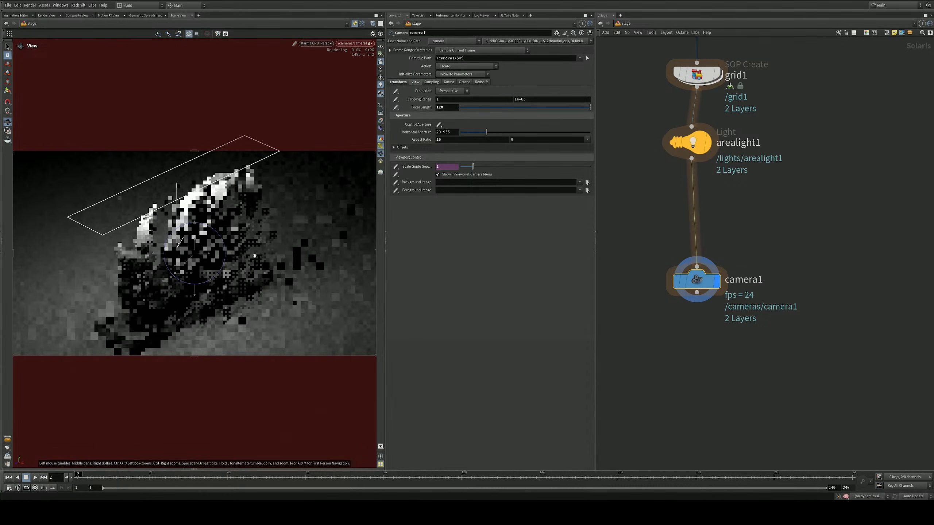
# Set camera1's aspect ratio to 1:1
pyautogui.press('Return')
pyautogui.moveTo(455, 143); pyautogui.dragTo(416, 140)
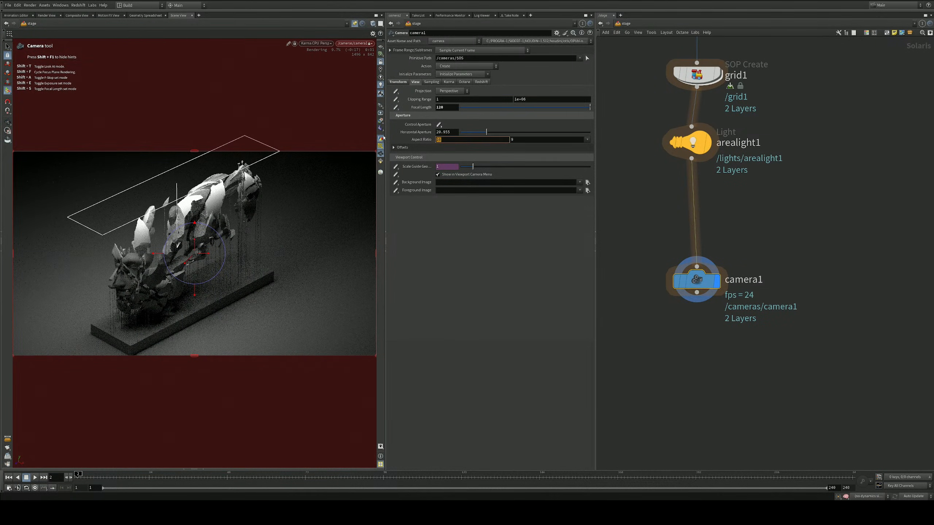
pyautogui.write('1')
pyautogui.press('Tab')
pyautogui.write('1')
pyautogui.press('Return')
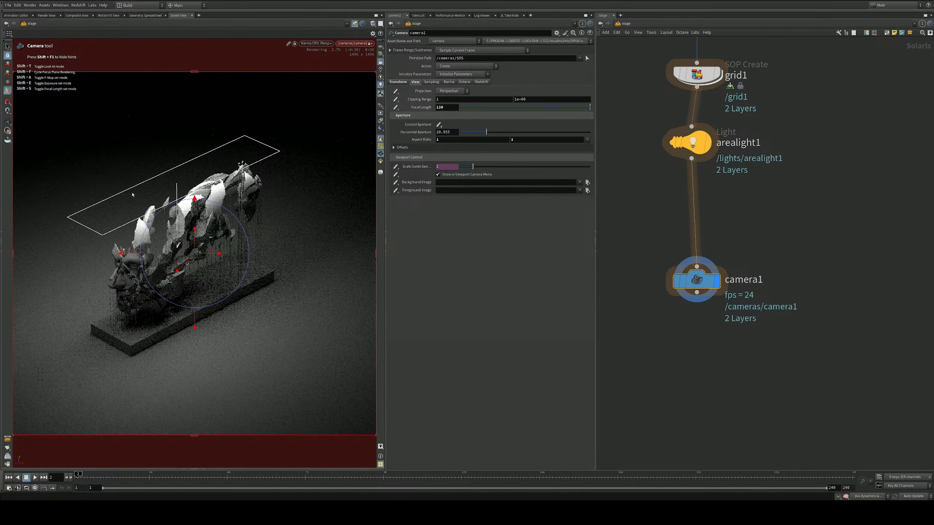
# Orbit camera1 to the opposite front side and centre the fractured head and base in the square frame
pyautogui.keyDown('alt'); pyautogui.moveTo(171, 270); pyautogui.dragTo(250, 271); pyautogui.keyUp('alt')
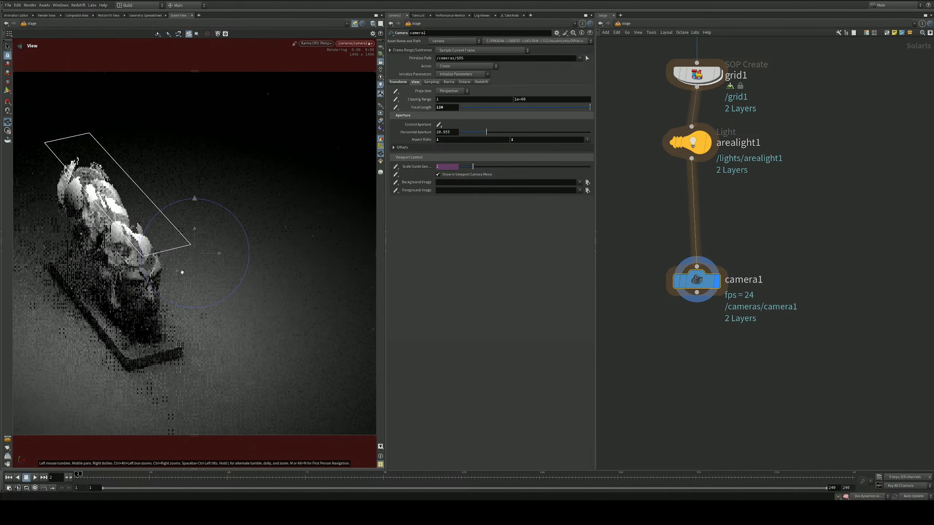
pyautogui.keyDown('alt'); pyautogui.moveTo(181, 271); pyautogui.dragTo(253, 268, button='middle'); pyautogui.keyUp('alt')
pyautogui.keyDown('alt'); pyautogui.moveTo(252, 268); pyautogui.dragTo(278, 268); pyautogui.keyUp('alt')
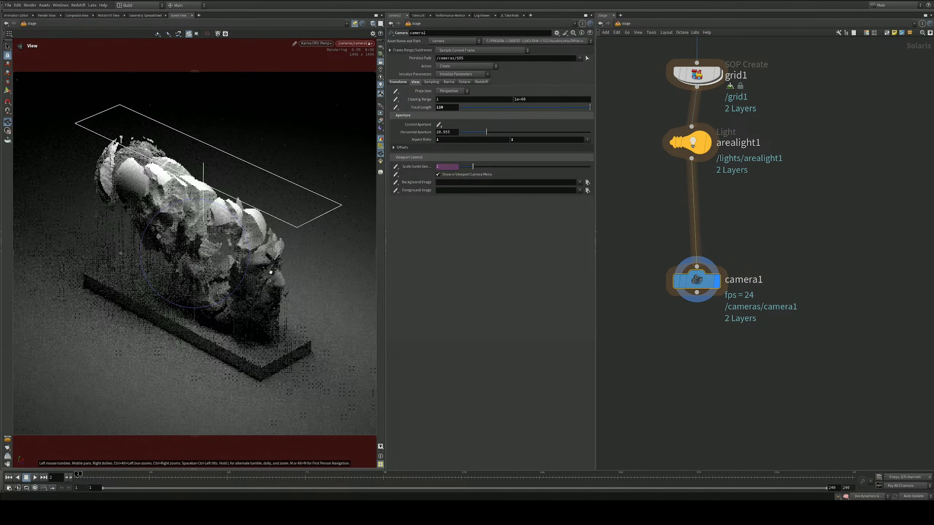
pyautogui.keyDown('alt'); pyautogui.moveTo(254, 274); pyautogui.dragTo(270, 273, button='right'); pyautogui.keyUp('alt')
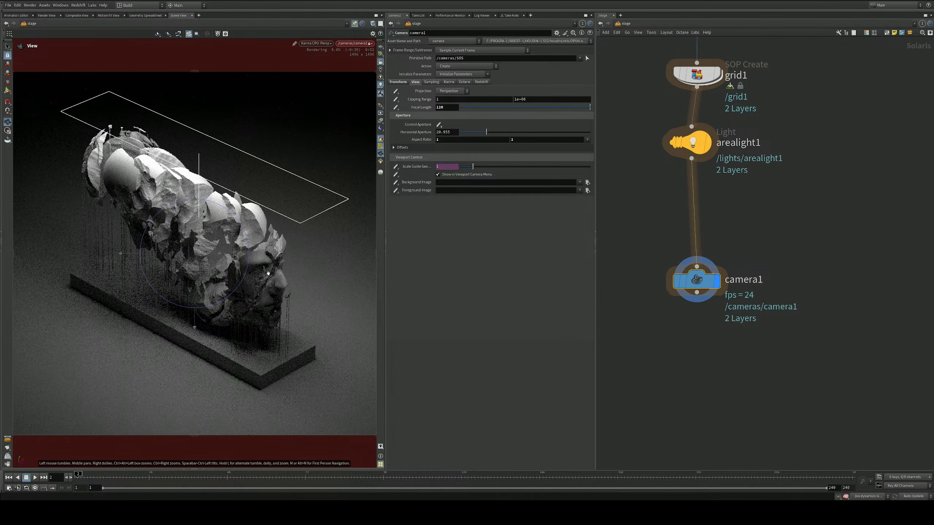
pyautogui.press('Return')
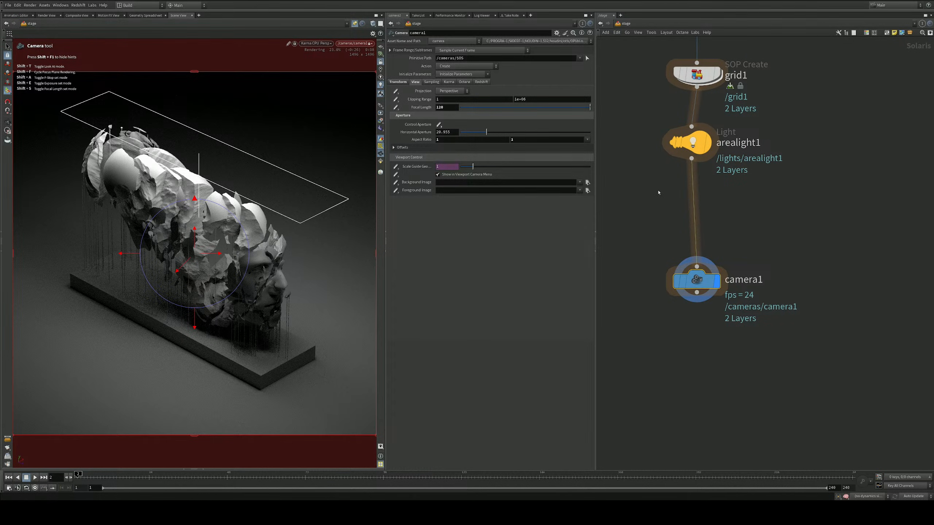
# Raise arealight1 slightly higher above the fractured head and save the scene
pyautogui.moveTo(659, 192); pyautogui.dragTo(654, 222, button='middle')
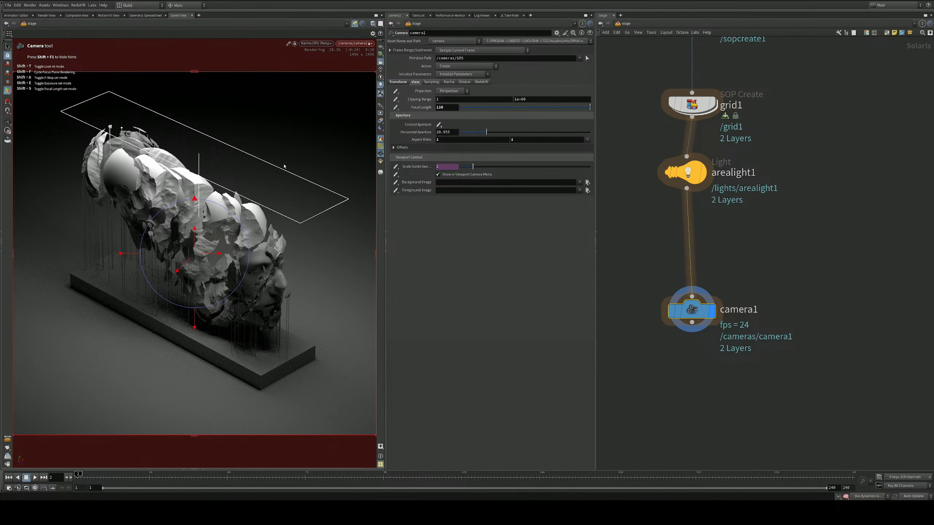
pyautogui.click(686, 186)
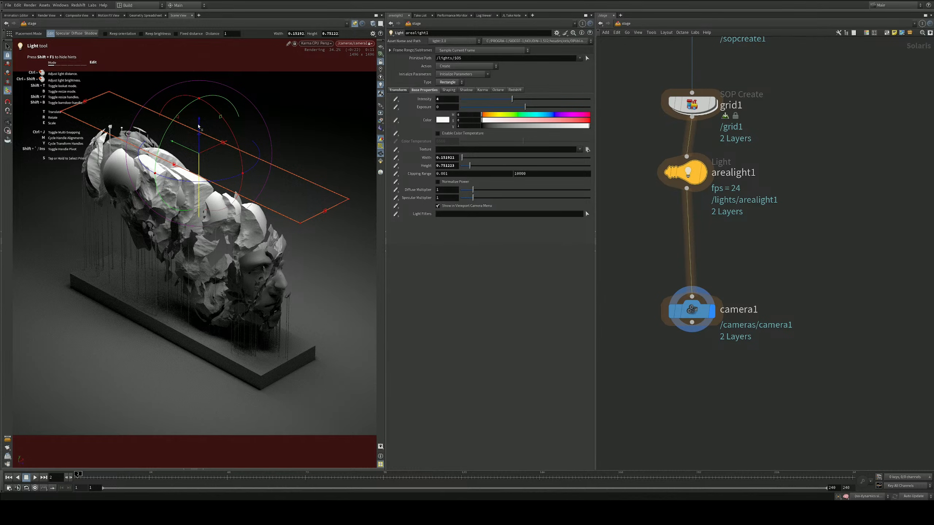
pyautogui.moveTo(201, 113); pyautogui.dragTo(203, 92)
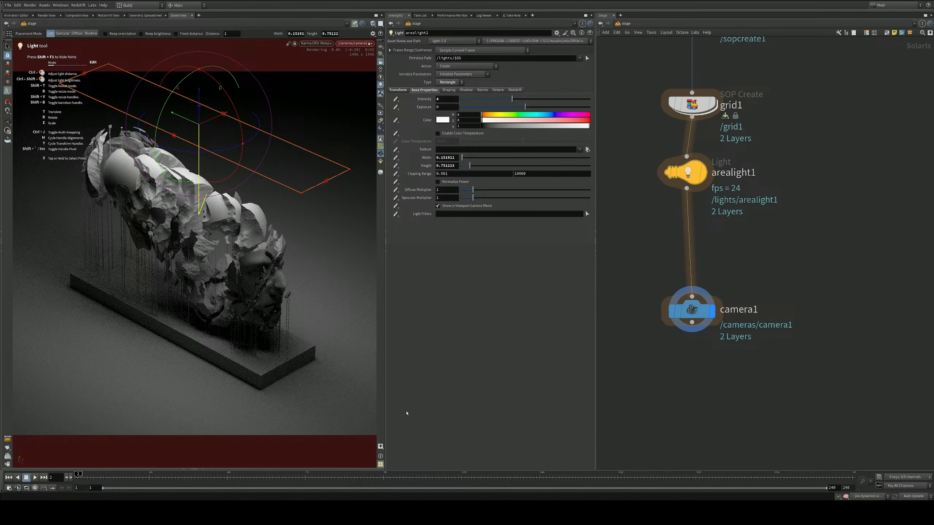
pyautogui.hotkey('ctrl', 's')
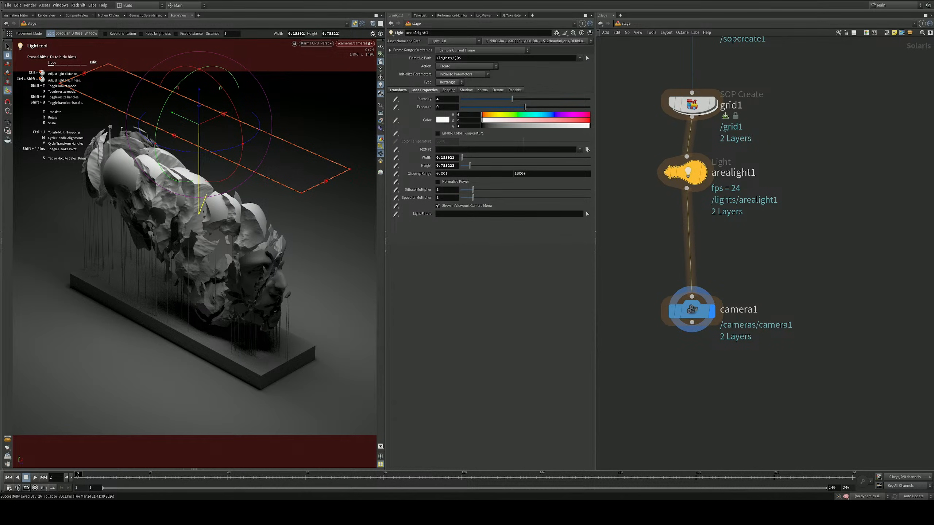
# Make room below sopcreate1 and grid1, insert a Material Library node before arealight1 and go inside it
pyautogui.moveTo(732, 219); pyautogui.dragTo(759, 381, button='middle')
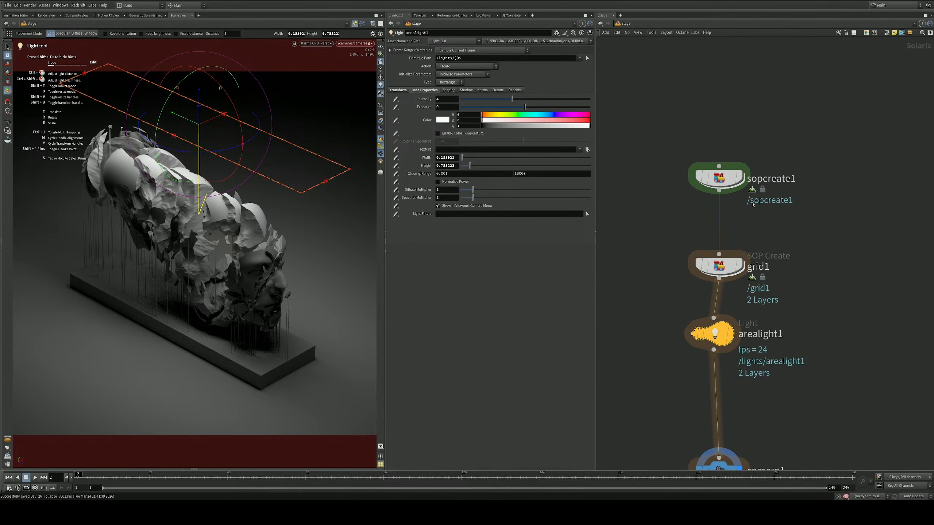
pyautogui.moveTo(838, 104); pyautogui.dragTo(726, 161)
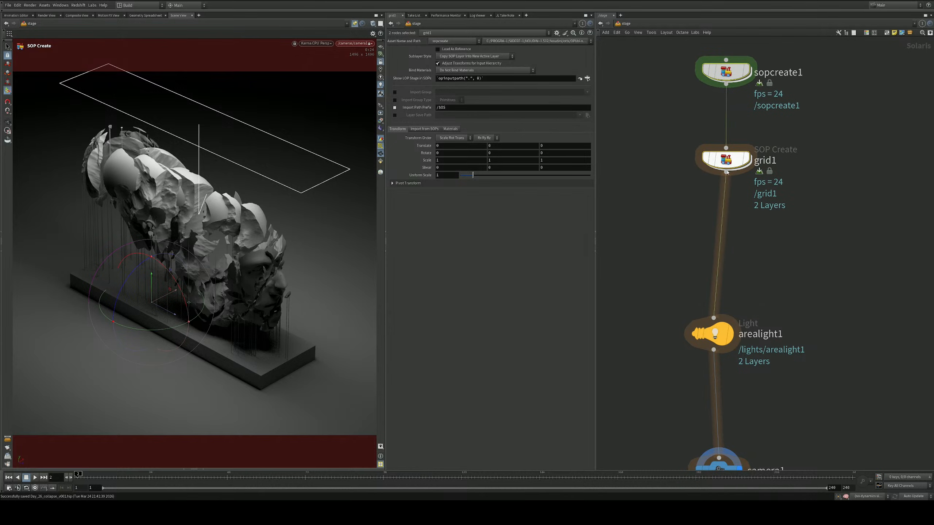
pyautogui.press('Tab')
pyautogui.write('ma')
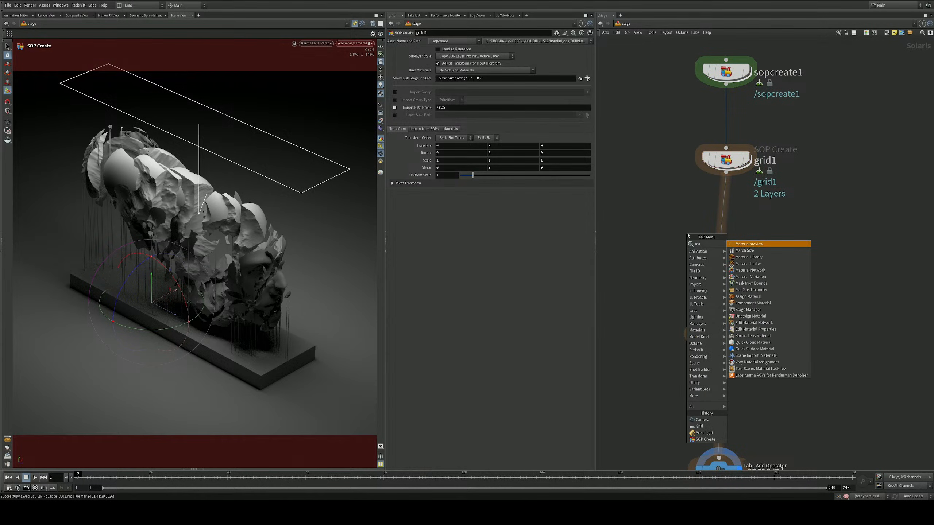
pyautogui.press('Down')
pyautogui.press('Down')
pyautogui.press('Return')
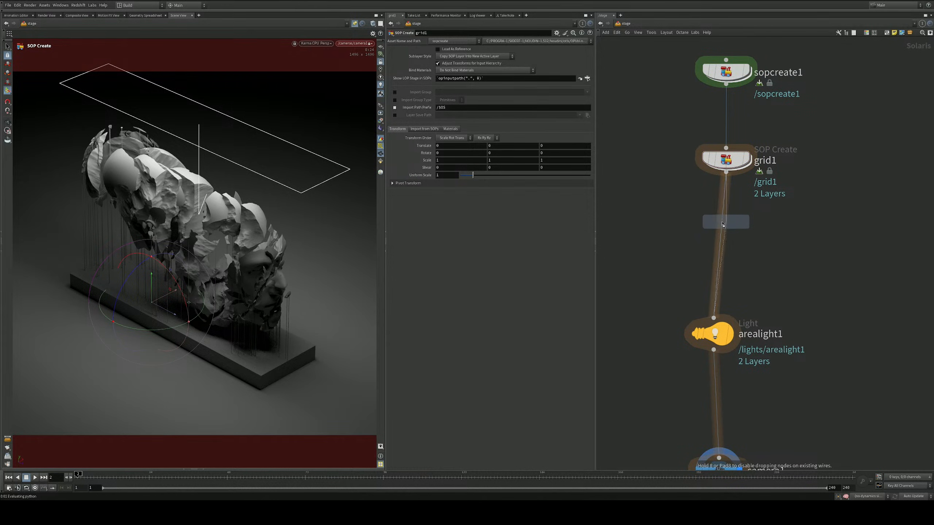
pyautogui.click(718, 208)
pyautogui.doubleClick(719, 208)
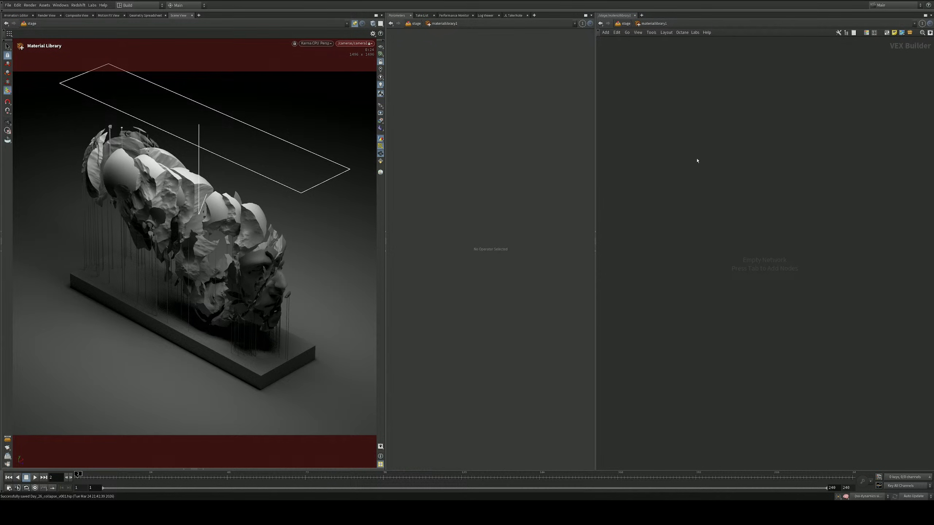
# Add a USD MaterialX Builder to the empty material library
pyautogui.press('Tab')
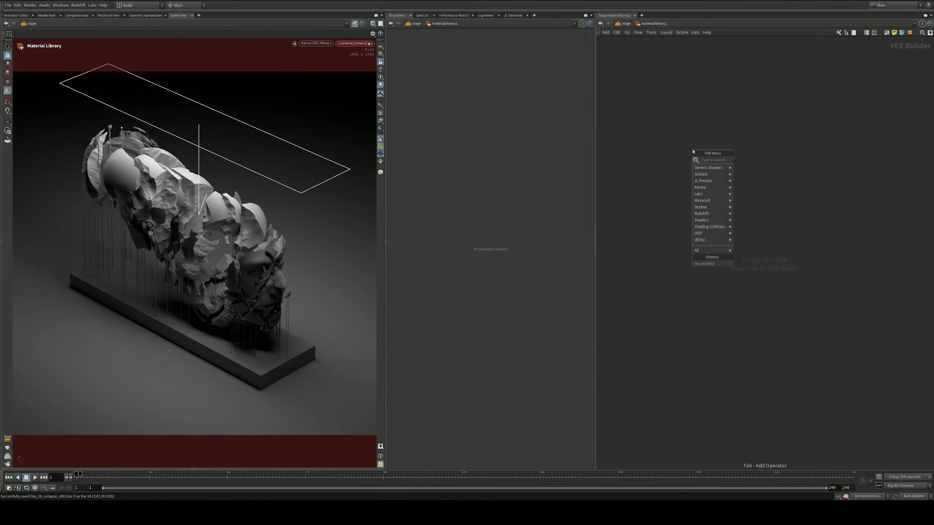
pyautogui.write('usd')
pyautogui.press('Return')
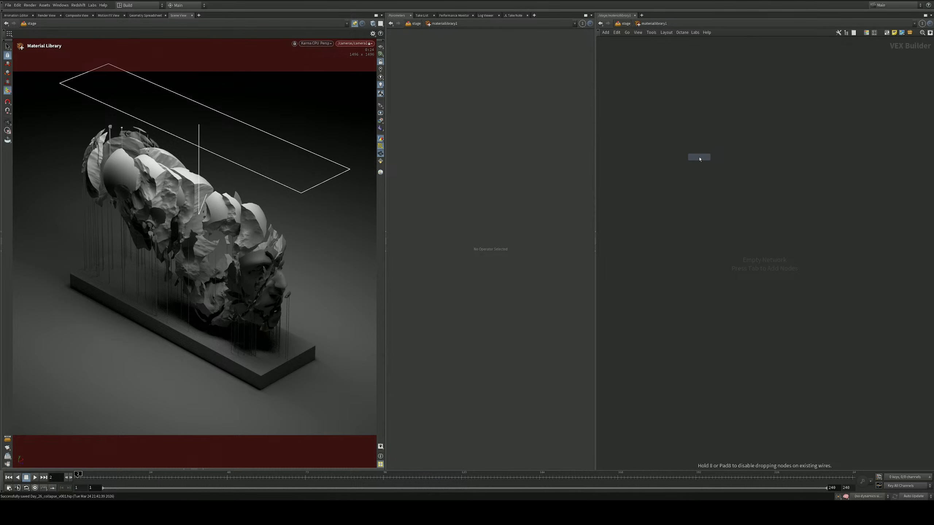
pyautogui.click(699, 161)
pyautogui.moveTo(674, 163)
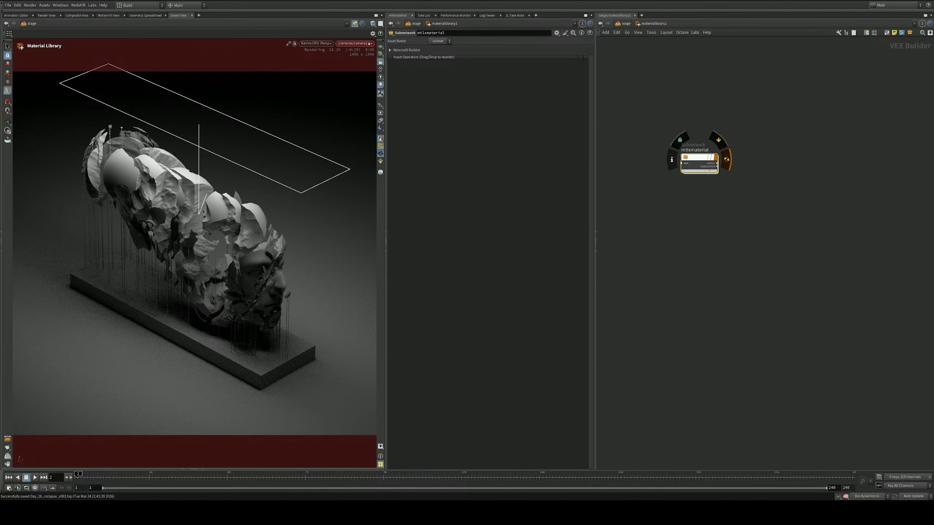
# Switch the viewport renderer to Houdini VK and save the scene
pyautogui.click(317, 43)
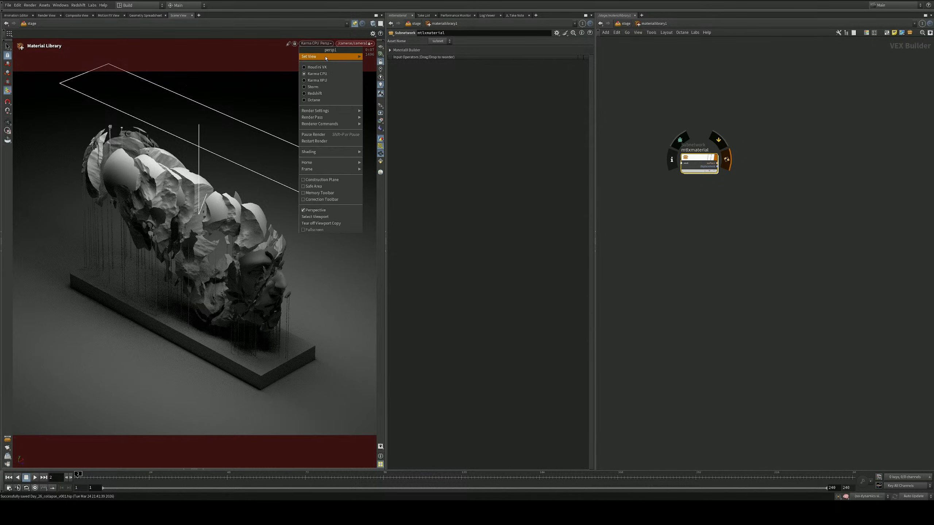
pyautogui.click(317, 67)
pyautogui.hotkey('ctrl', 's')
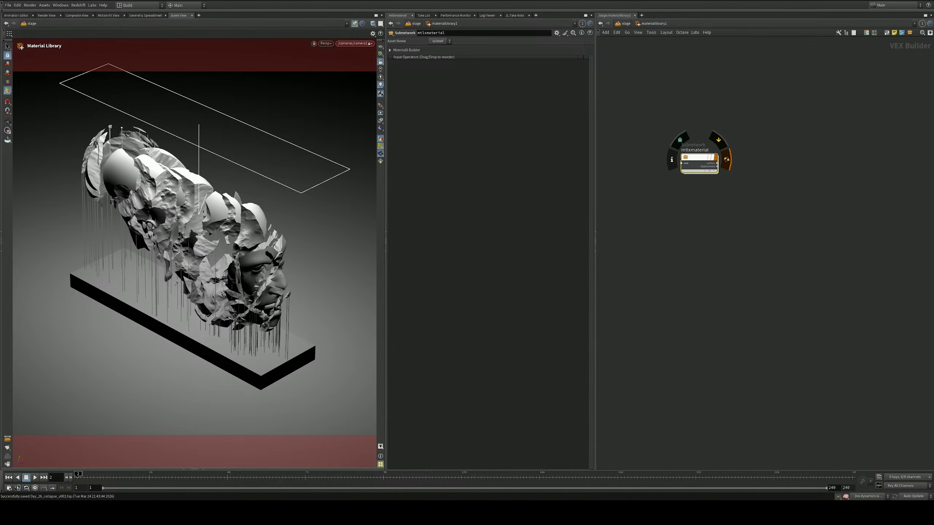
# Bring the GSG Chantilly walnut parquet floor material into the material library and assign it to the ground plane
pyautogui.moveTo(550, 254); pyautogui.dragTo(360, 228)
pyautogui.click(657, 268)
pyautogui.click(360, 229)
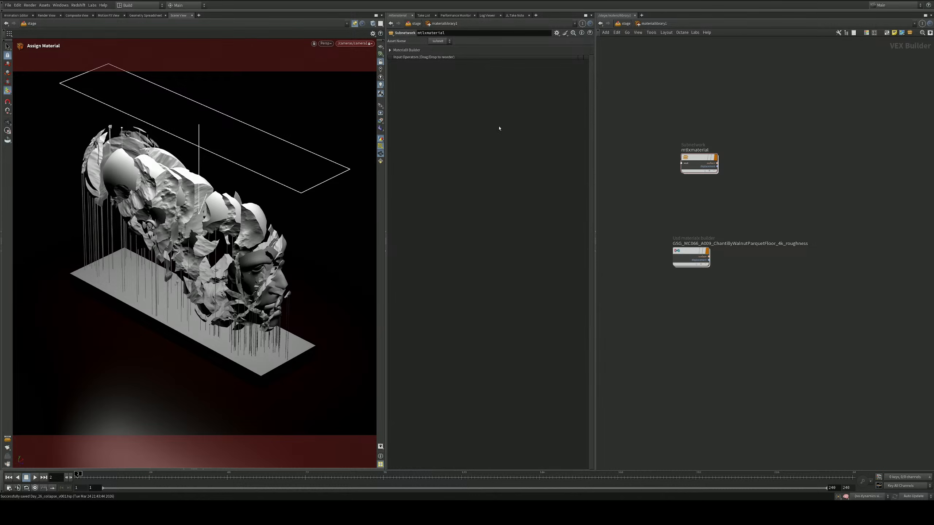
# Switch the viewport renderer back to Karma CPU to preview the parquet floor
pyautogui.click(325, 43)
pyautogui.click(330, 76)
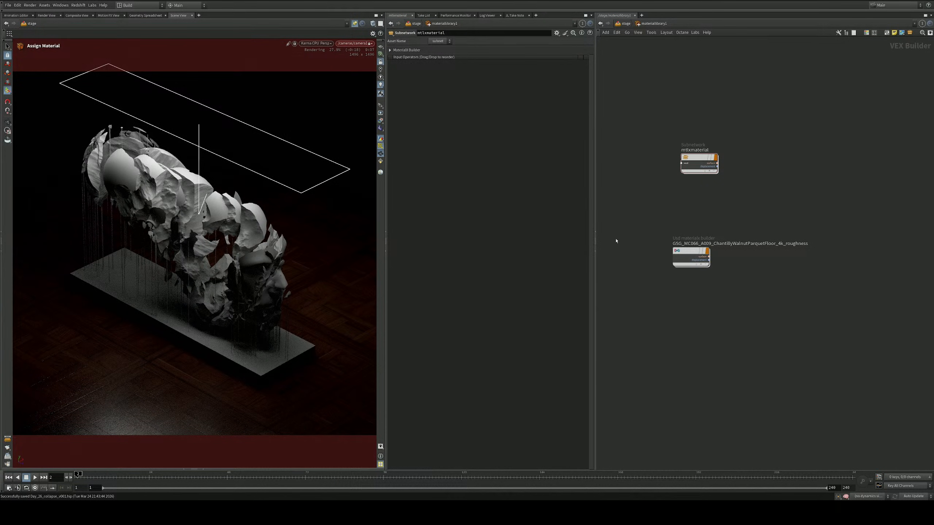
pyautogui.moveTo(625, 218); pyautogui.dragTo(626, 235, button='middle')
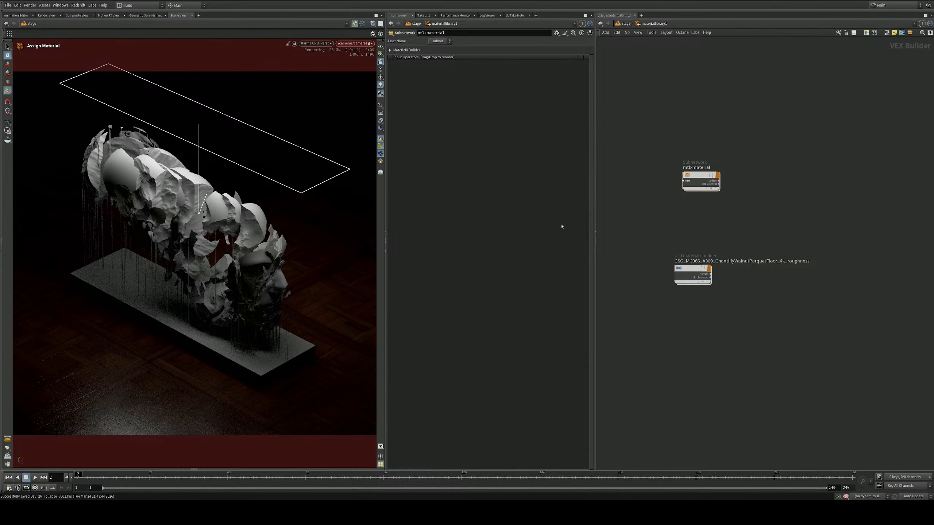
# Switch the viewport renderer to Houdini VK and import the GSG CGoldCorroded textures into the material library as an Open PBR material
pyautogui.click(316, 43)
pyautogui.click(320, 67)
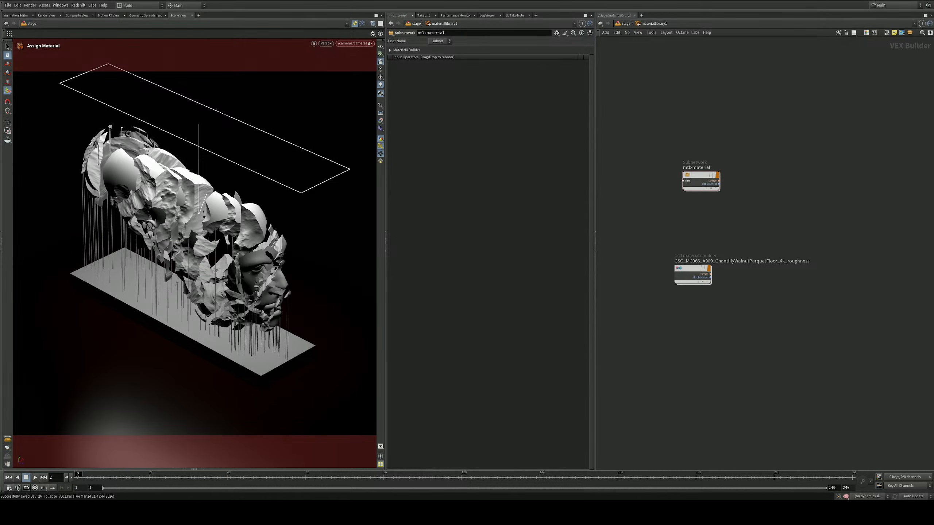
pyautogui.moveTo(439, 279); pyautogui.dragTo(701, 352)
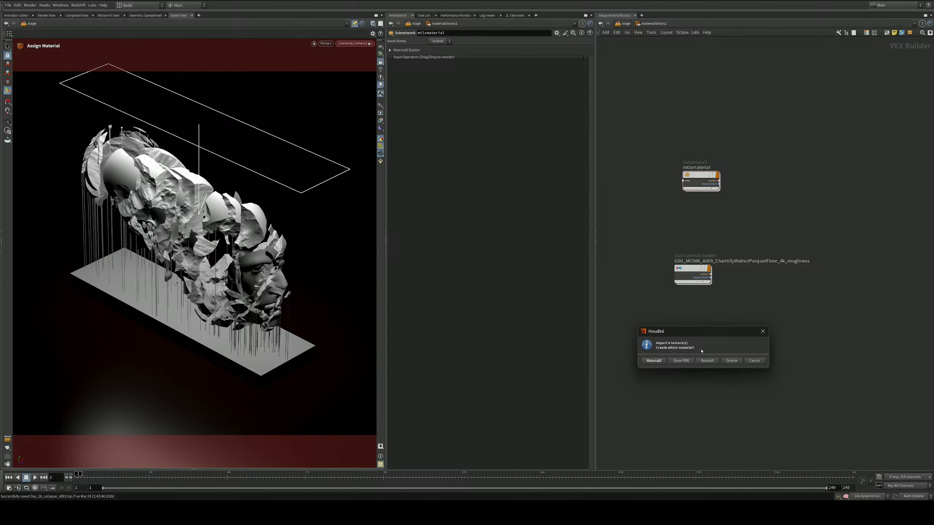
pyautogui.click(682, 362)
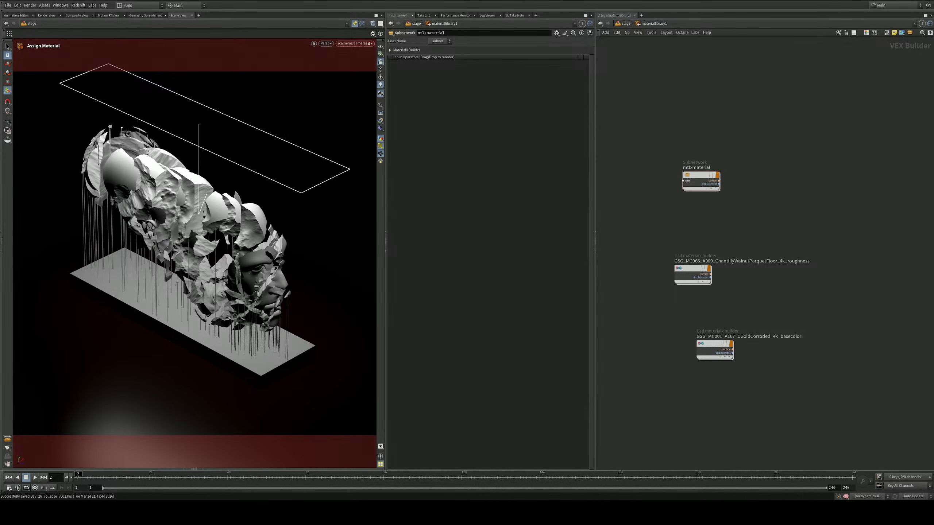
# Bring the GSG ConcreteDark material into the material library and assign it to mesh_0 of the head's rectangular base
pyautogui.moveTo(141, 235); pyautogui.dragTo(285, 383)
pyautogui.click(645, 257)
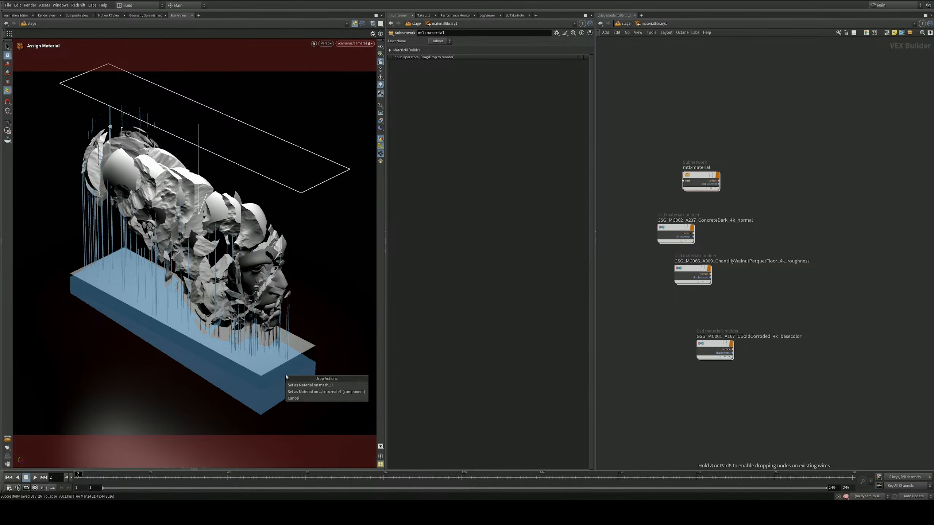
pyautogui.click(309, 385)
# Preview the dark concrete base in Karma CPU and return the viewport renderer to Houdini VK
pyautogui.click(325, 43)
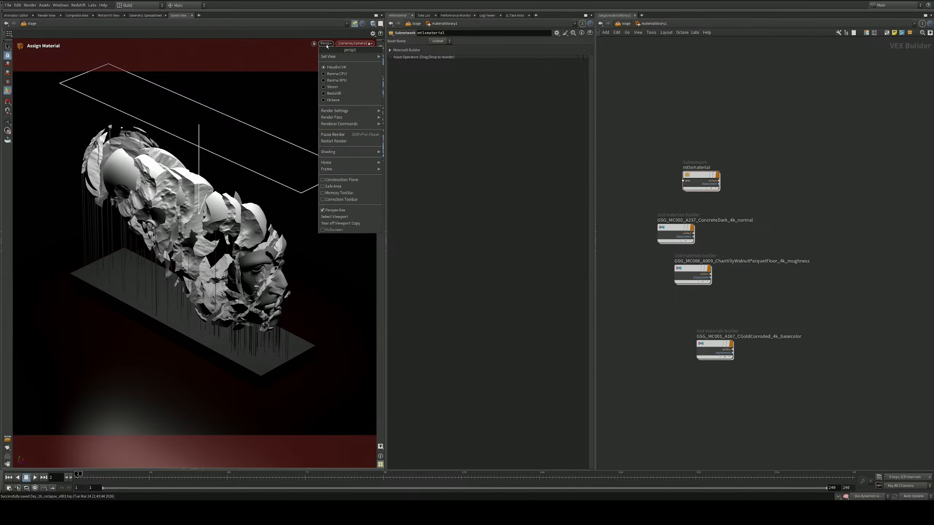
pyautogui.click(334, 72)
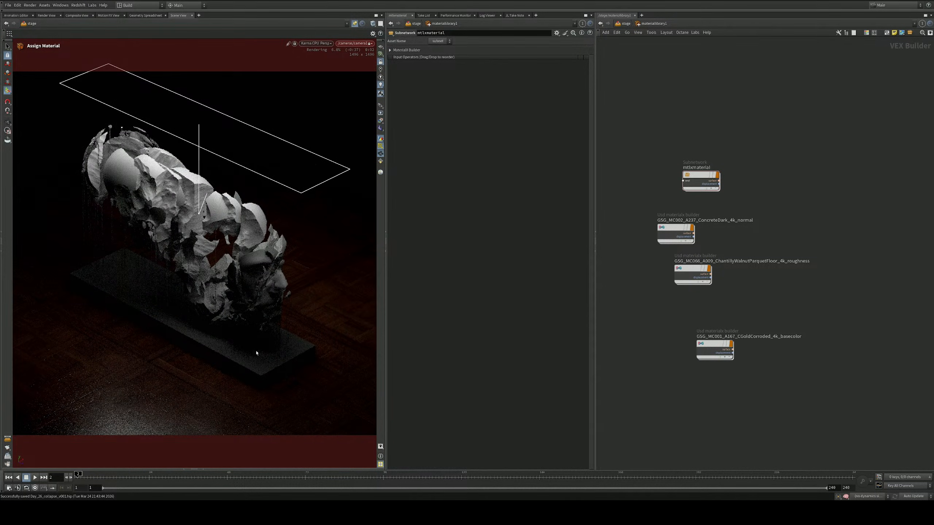
pyautogui.click(316, 43)
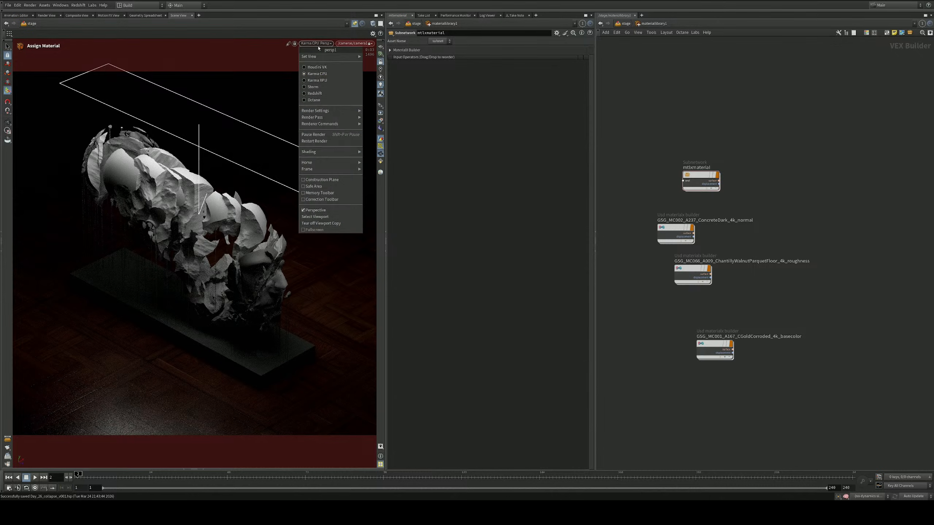
pyautogui.click(324, 67)
# Insert a Labs Auto UV node between normal1 and merge3 inside sopcreate1, and preview the result in Karma CPU
pyautogui.click(625, 24)
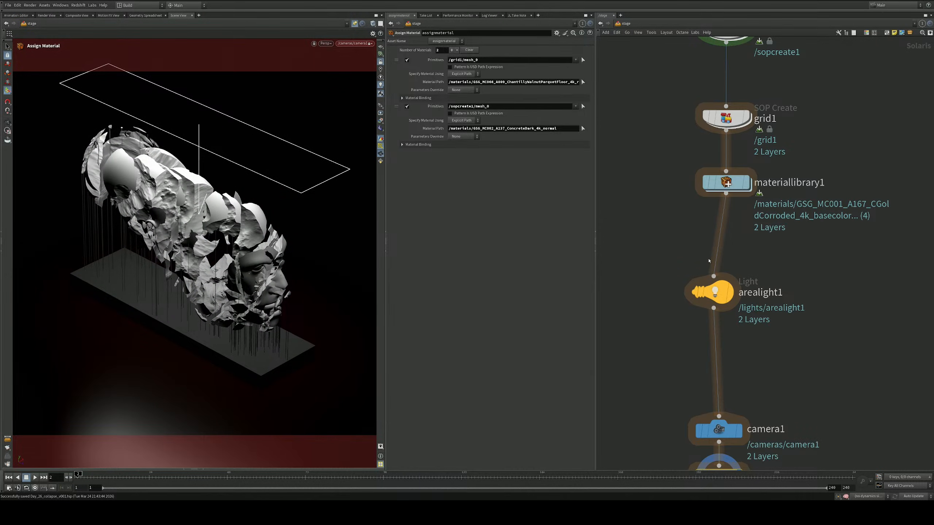
pyautogui.press('h')
pyautogui.click(719, 127)
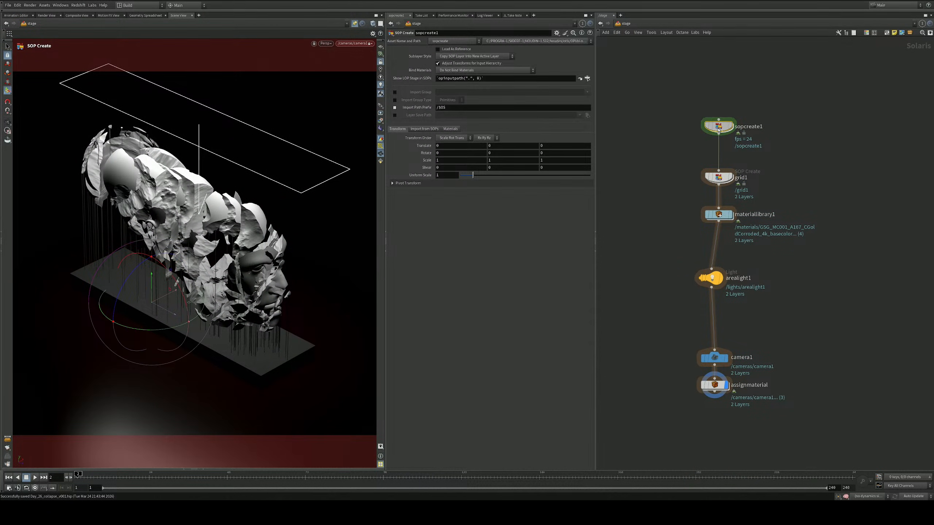
pyautogui.doubleClick(719, 127)
pyautogui.press('Tab')
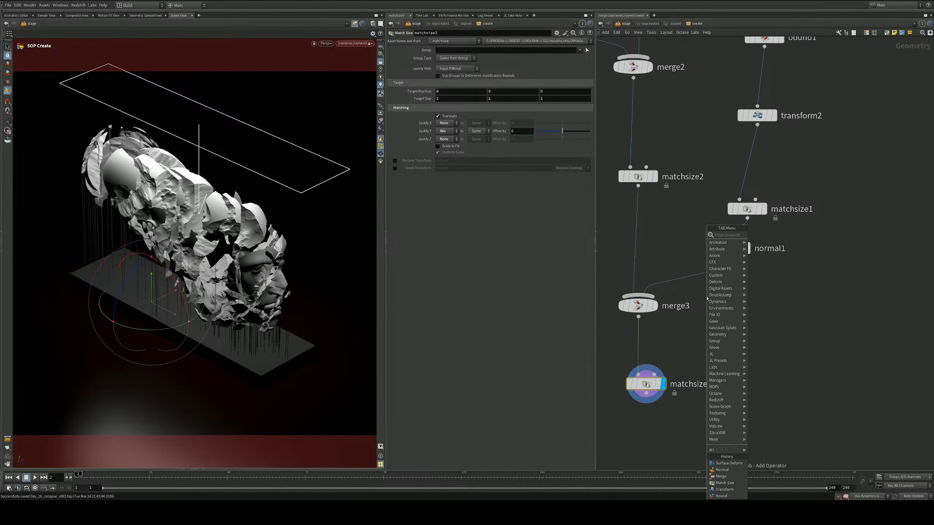
pyautogui.write('aula')
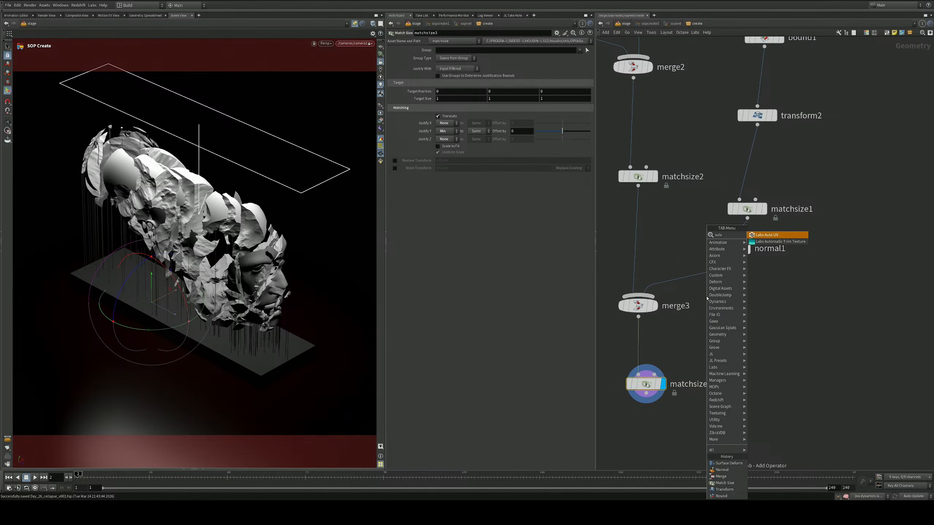
pyautogui.press('Return')
pyautogui.click(706, 277)
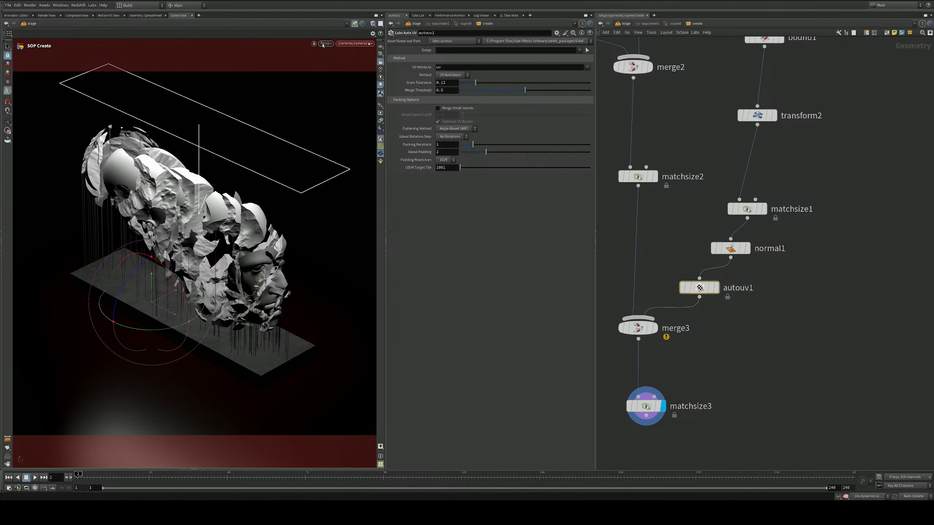
pyautogui.click(324, 44)
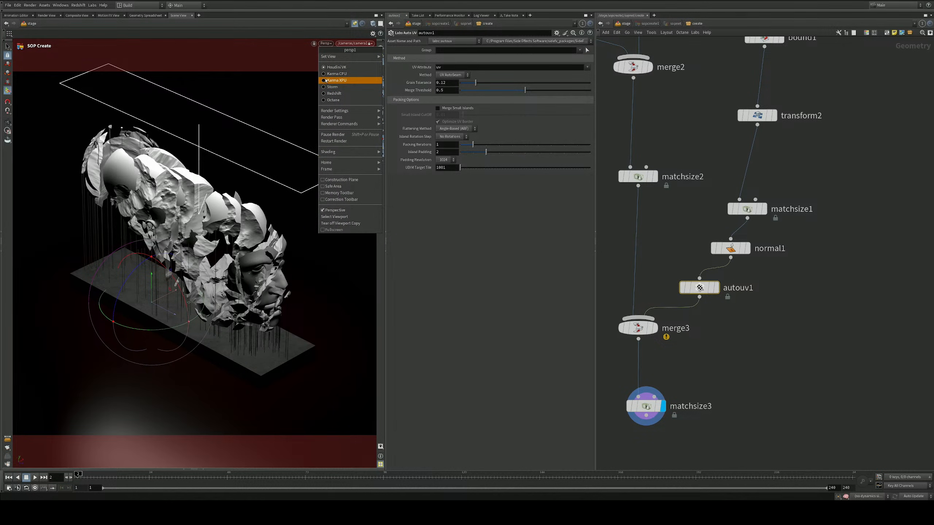
pyautogui.click(327, 74)
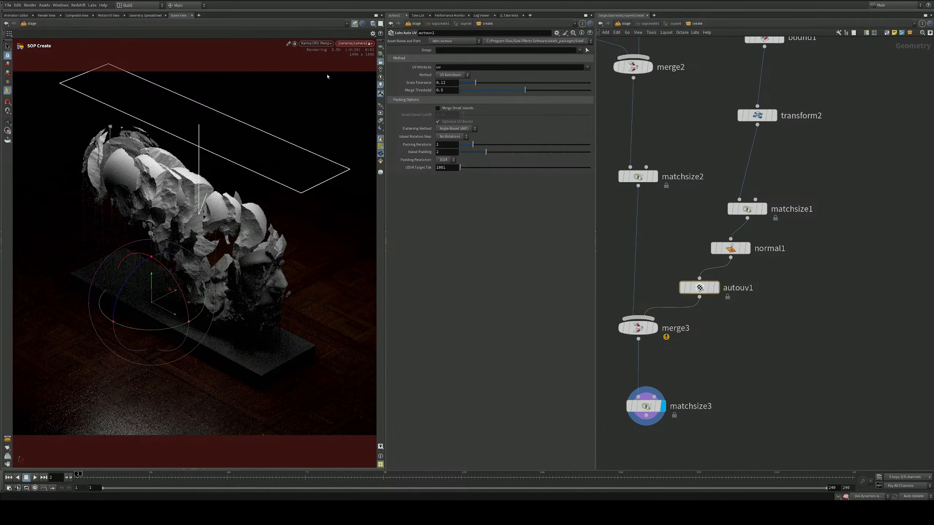
# Return to the stage network and insert a Dome Light between the material library and the area light
pyautogui.click(623, 24)
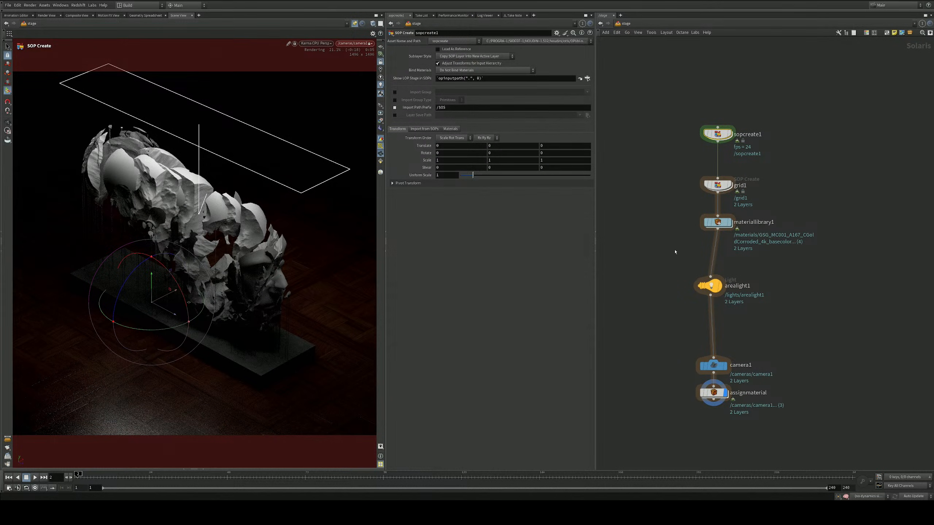
pyautogui.press('Tab')
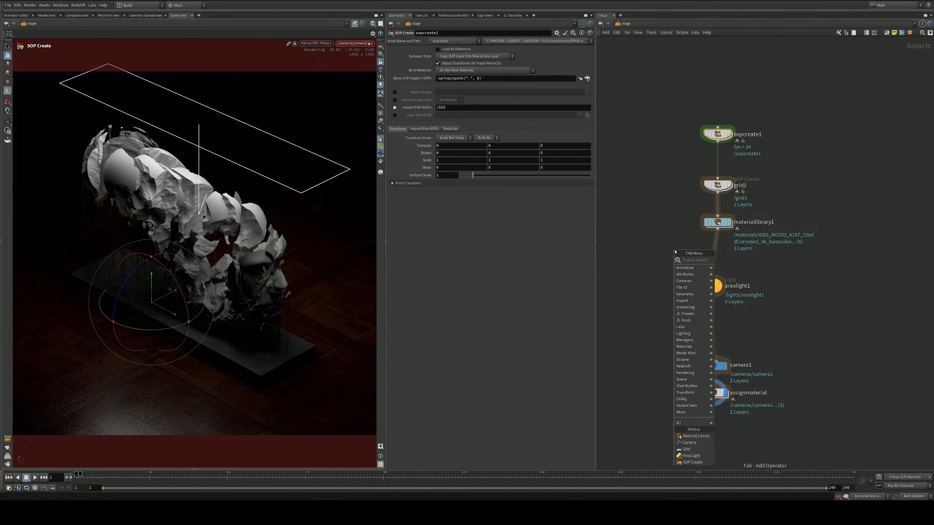
pyautogui.write('dome')
pyautogui.press('Return')
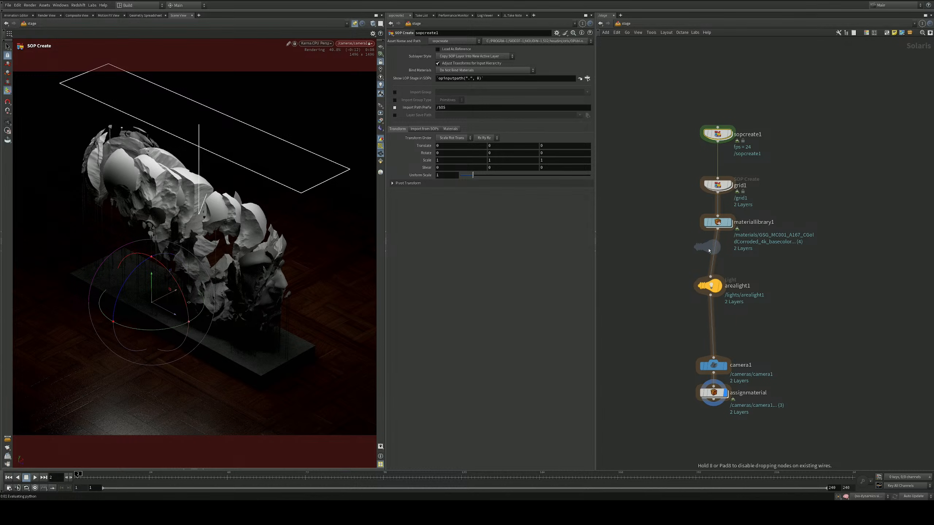
pyautogui.click(709, 251)
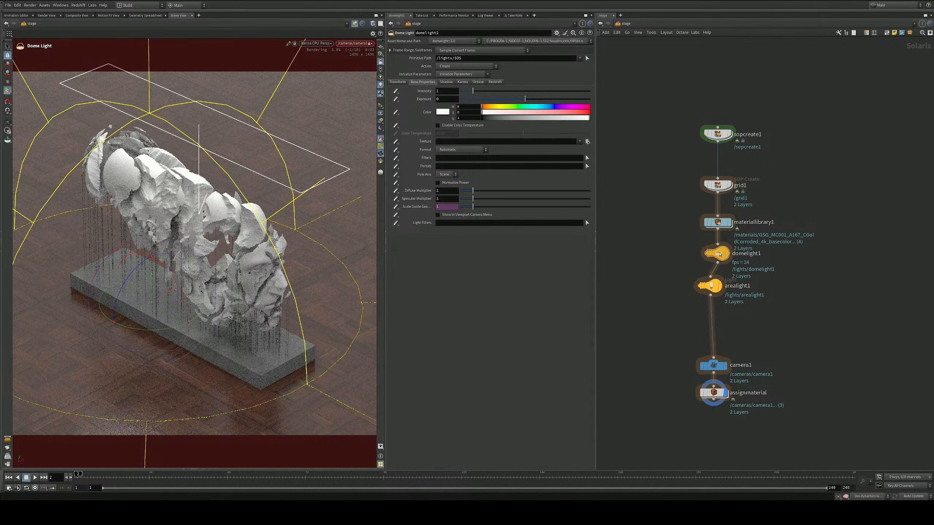
pyautogui.moveTo(719, 254); pyautogui.dragTo(712, 254)
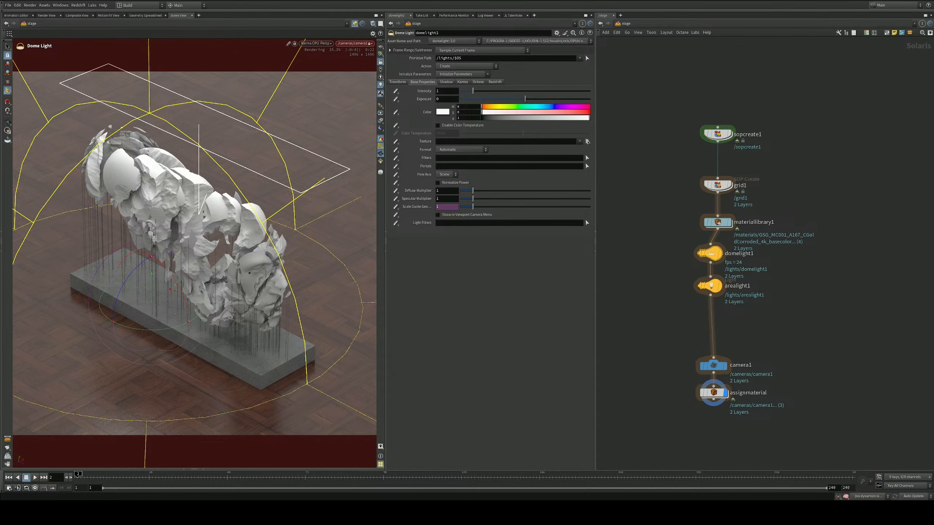
# Load a Greyscalegorilla HDRI as the dome light's texture and lower its intensity to about 0.38
pyautogui.moveTo(443, 112); pyautogui.dragTo(490, 141)
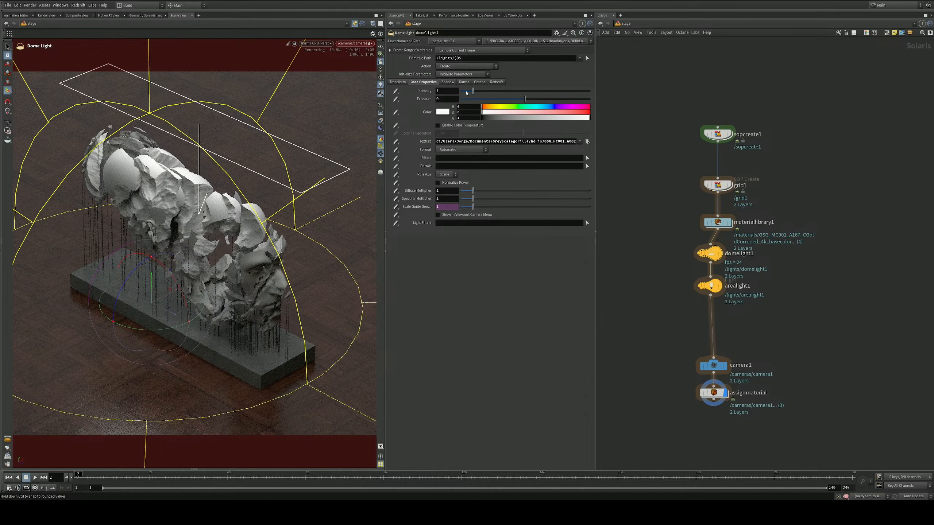
pyautogui.moveTo(467, 92); pyautogui.dragTo(465, 91)
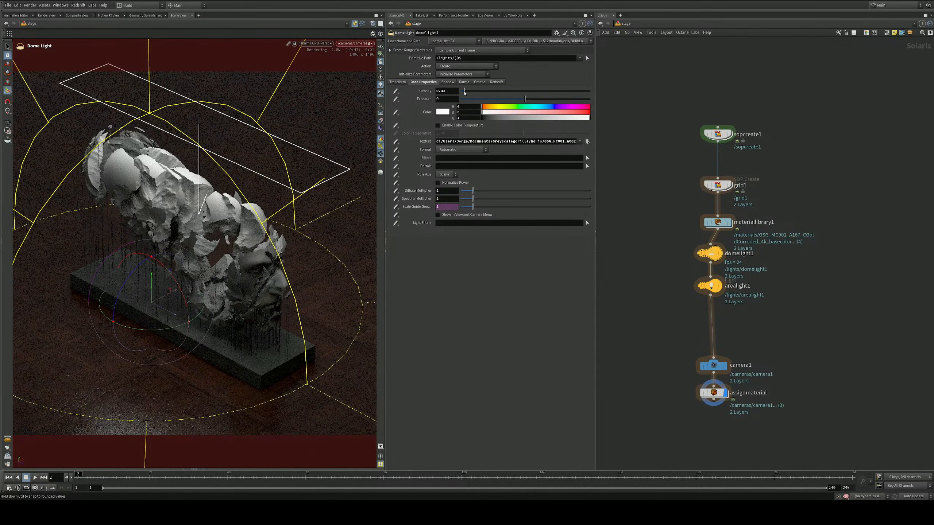
pyautogui.moveTo(465, 92); pyautogui.dragTo(466, 92)
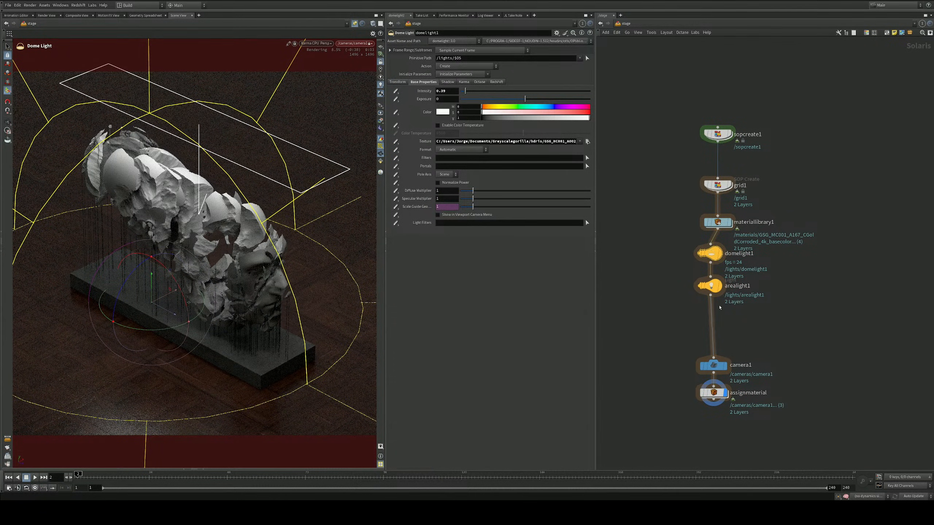
# Move the area light node farther below the dome light in the stage network
pyautogui.moveTo(698, 363); pyautogui.dragTo(675, 281, button='middle')
pyautogui.moveTo(720, 234); pyautogui.dragTo(717, 237, button='middle')
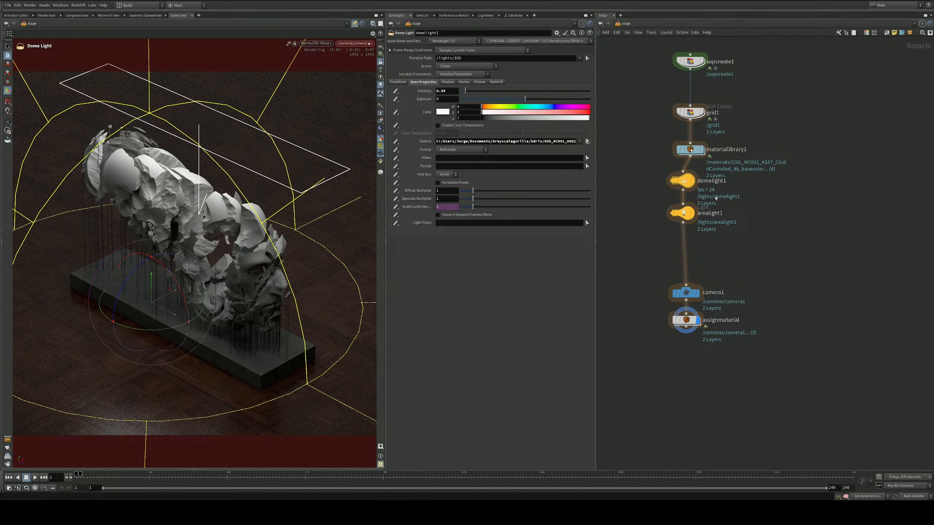
pyautogui.click(683, 213)
pyautogui.moveTo(689, 216); pyautogui.dragTo(693, 233)
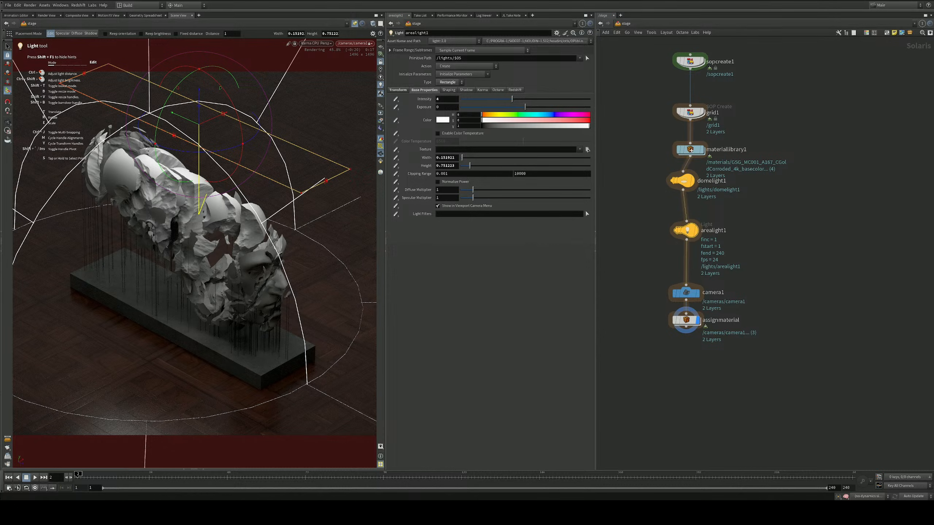
# Import the GSG DConcrete01Polished textures into the material library as an Open PBR material, using the Houdini VK viewport, and assign it to the base
pyautogui.moveTo(714, 207); pyautogui.dragTo(695, 269, button='middle')
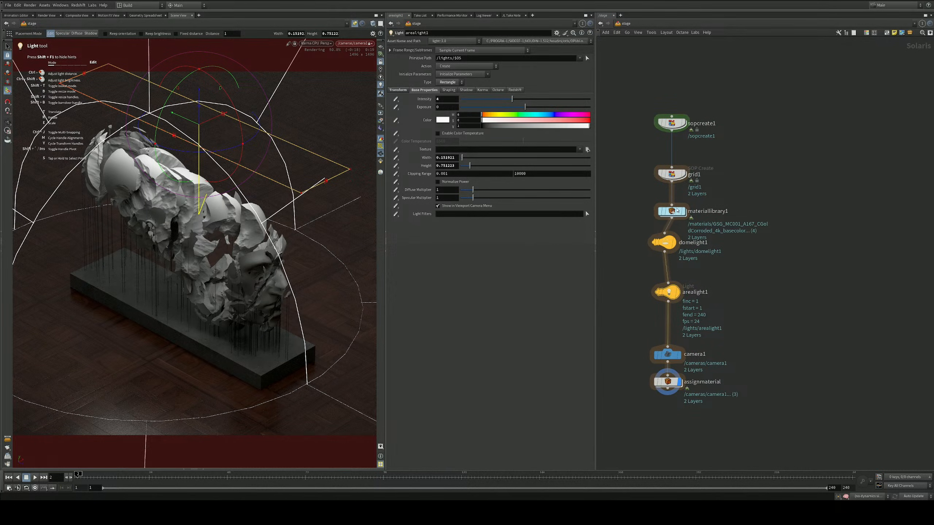
pyautogui.doubleClick(678, 213)
pyautogui.click(317, 44)
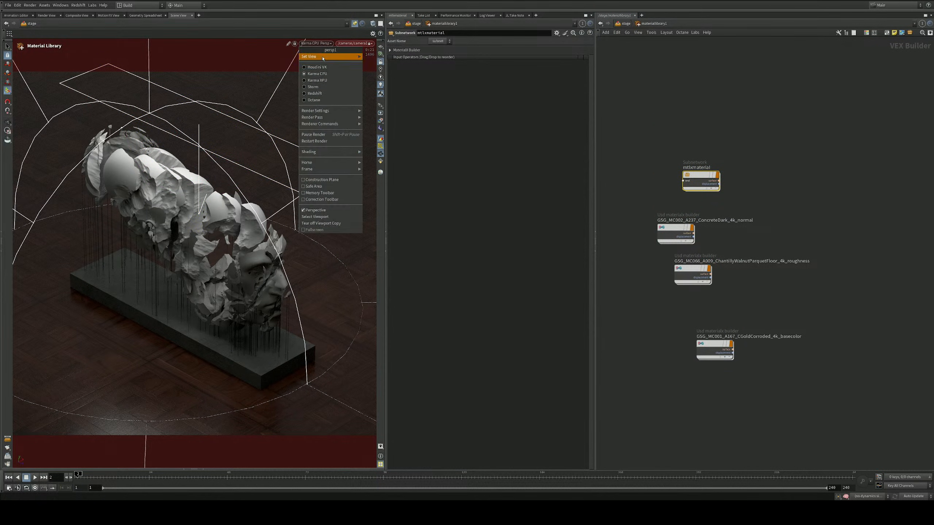
pyautogui.click(320, 57)
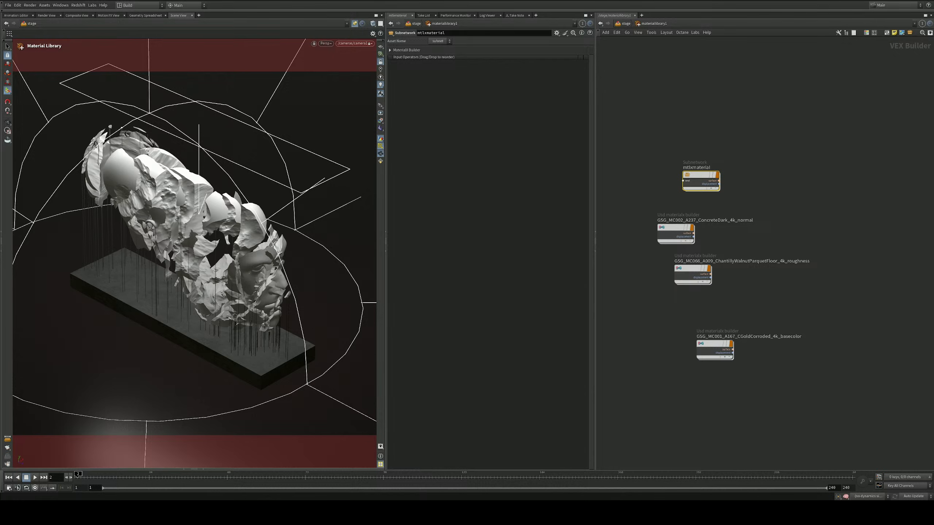
pyautogui.moveTo(599, 207); pyautogui.dragTo(678, 141)
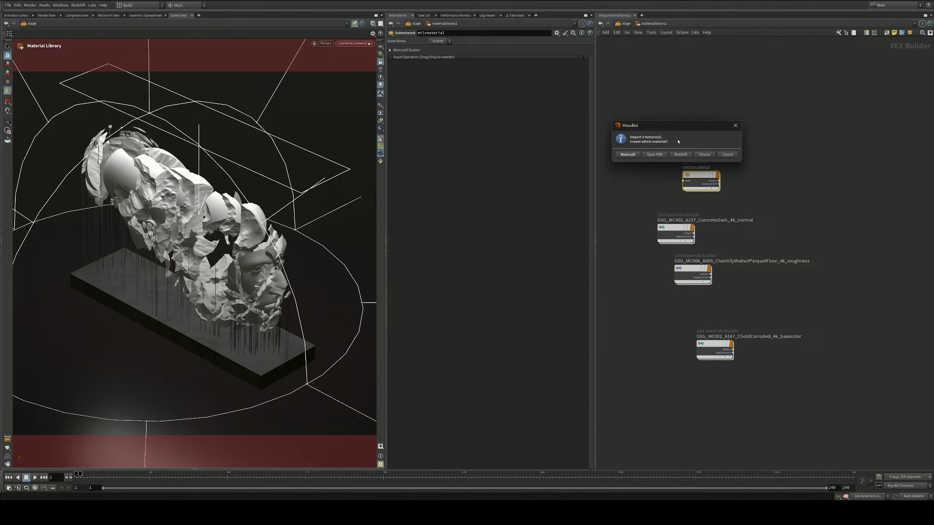
pyautogui.click(658, 158)
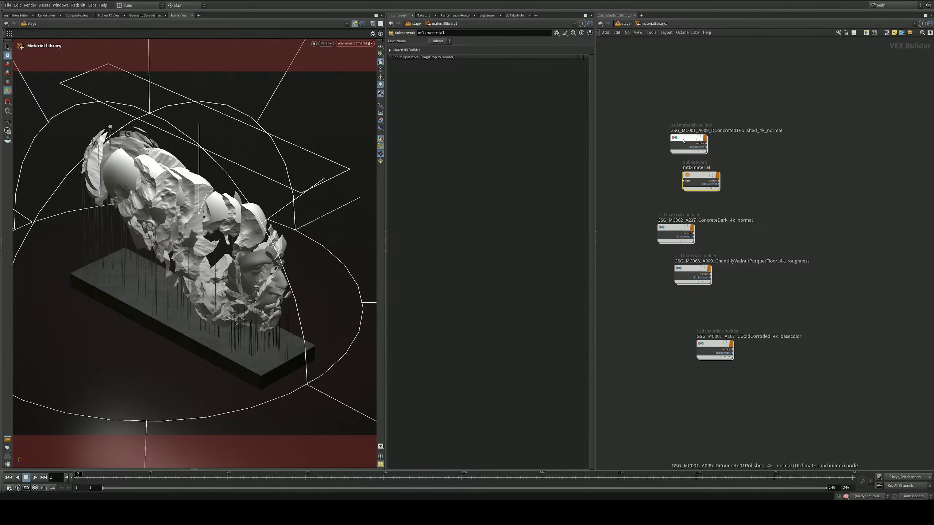
pyautogui.moveTo(394, 257); pyautogui.dragTo(290, 358)
# Preview the polished concrete base in Karma CPU and return the viewport renderer to Houdini VK
pyautogui.click(325, 44)
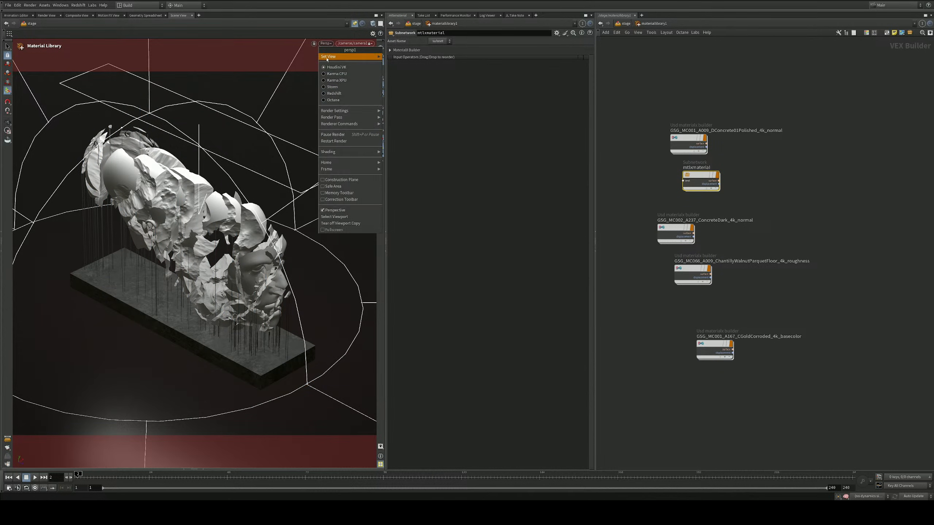
pyautogui.click(328, 75)
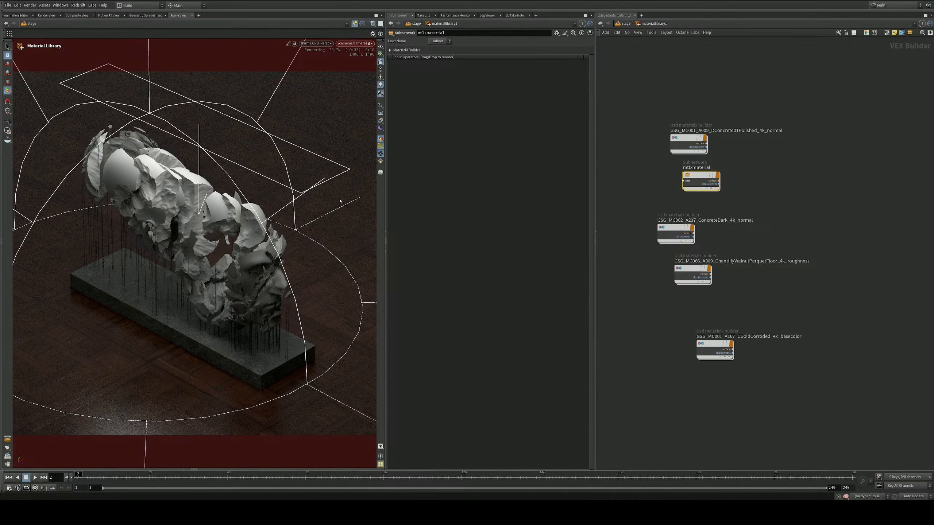
pyautogui.click(316, 43)
pyautogui.click(324, 68)
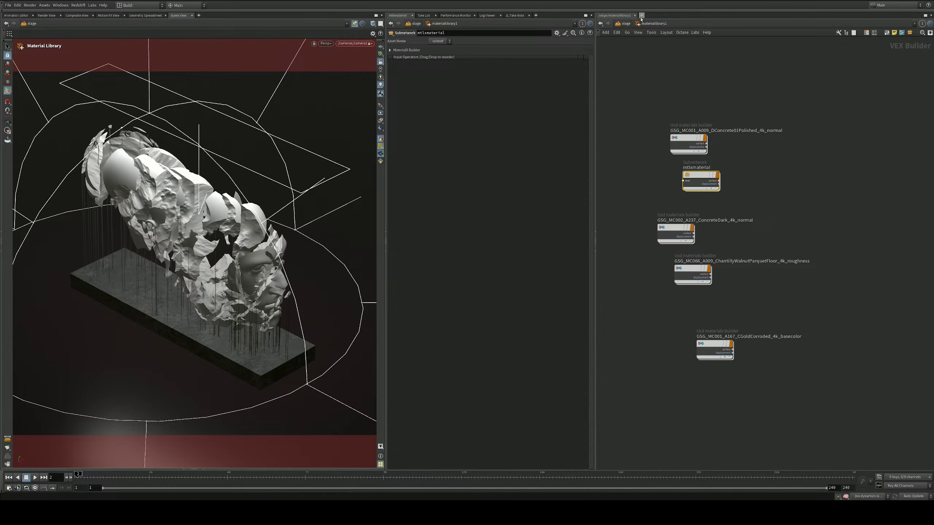
# Inside the head's SOP Create geometry network, insert a Group Create node between polywire1 and merge2
pyautogui.click(624, 23)
pyautogui.moveTo(659, 193); pyautogui.dragTo(737, 180, button='middle')
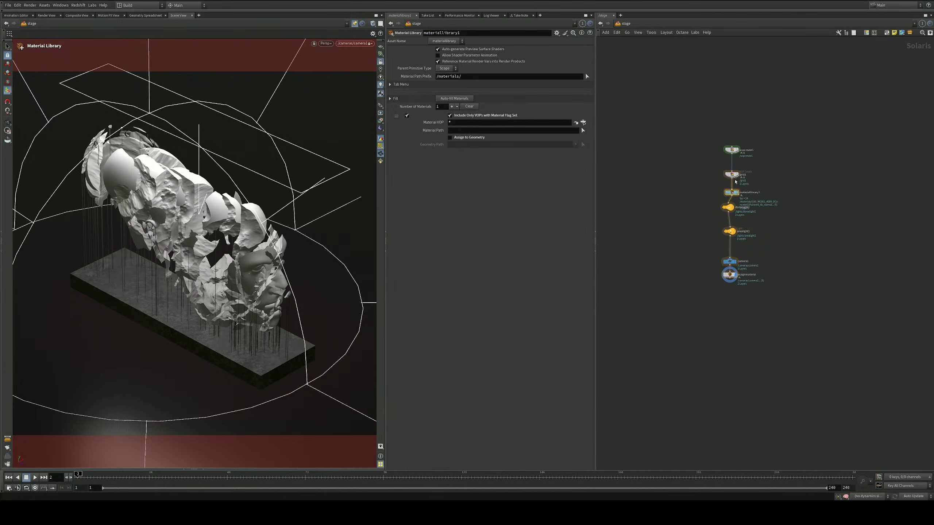
pyautogui.scroll(3, 737, 179)
pyautogui.doubleClick(727, 121)
pyautogui.moveTo(730, 236); pyautogui.dragTo(851, 304, button='middle')
pyautogui.scroll(-3, 850, 304)
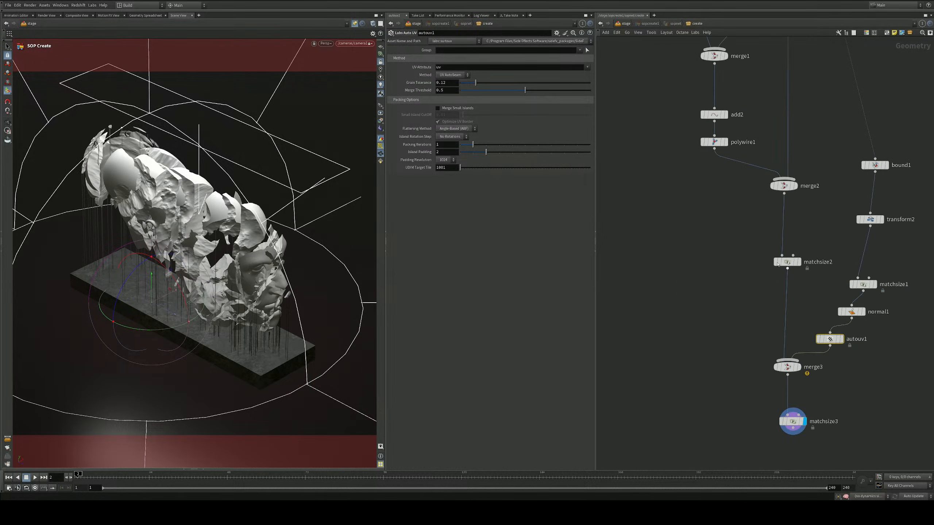
pyautogui.moveTo(746, 195); pyautogui.dragTo(725, 284, button='middle')
pyautogui.scroll(4, 709, 269)
pyautogui.press('Tab')
pyautogui.write('group')
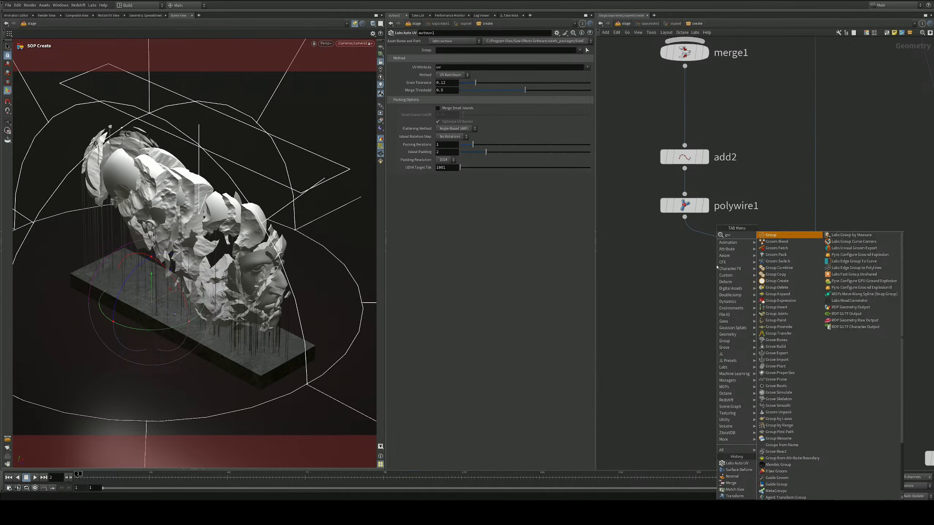
pyautogui.press('Return')
pyautogui.click(725, 253)
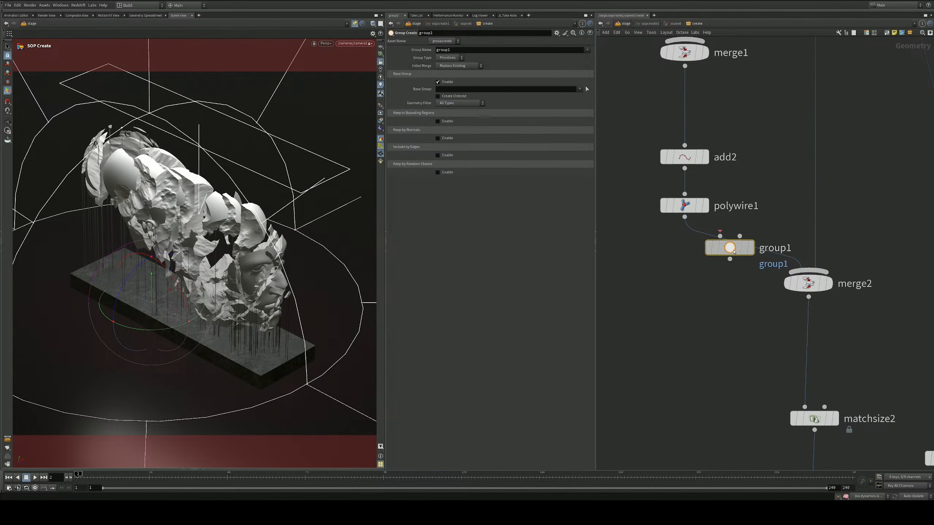
# Name the new primitive group on the wire branch lines
pyautogui.doubleClick(443, 50)
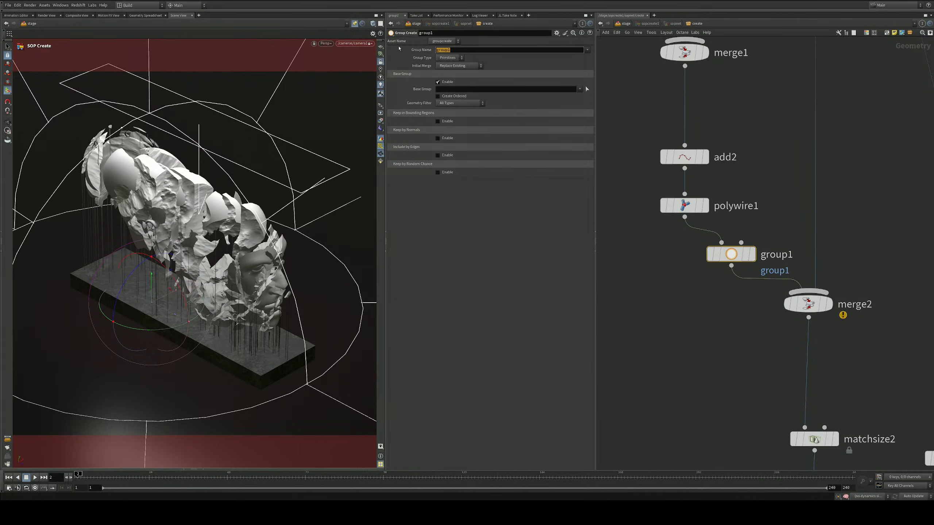
pyautogui.write('lines')
pyautogui.press('Return')
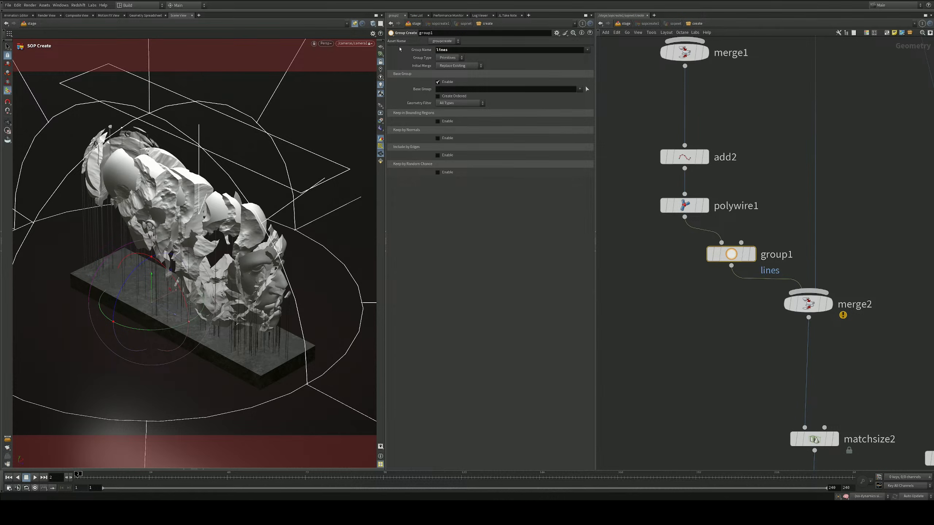
# Copy the lines group node onto the head branch feeding merge2 and name its group head
pyautogui.moveTo(766, 232); pyautogui.dragTo(720, 269, button='middle')
pyautogui.moveTo(679, 288)
pyautogui.mouseDown()
pyautogui.moveTo(756, 221)
pyautogui.moveTo(743, 280)
pyautogui.moveTo(780, 267)
pyautogui.moveTo(667, 271)
pyautogui.moveTo(675, 288)
pyautogui.mouseUp()
pyautogui.press('Tab')
pyautogui.click(757, 239)
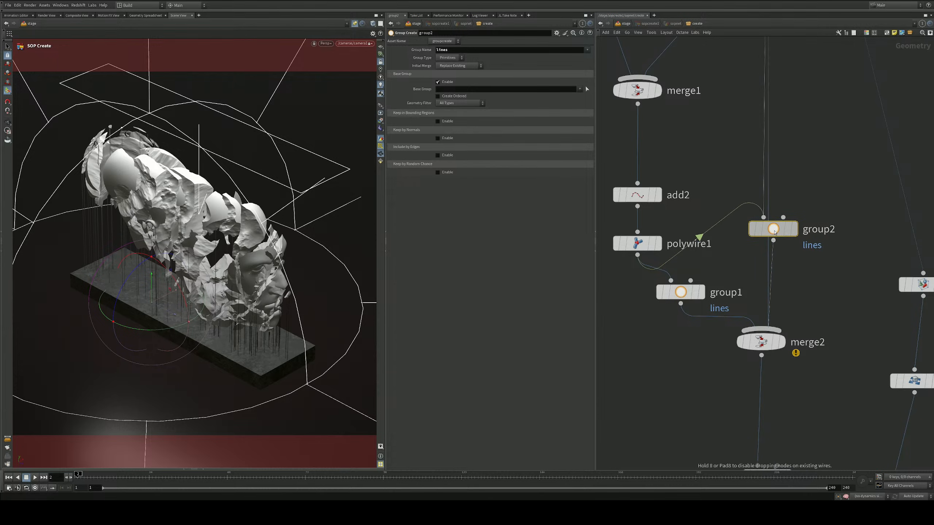
pyautogui.doubleClick(453, 49)
pyautogui.write('sk')
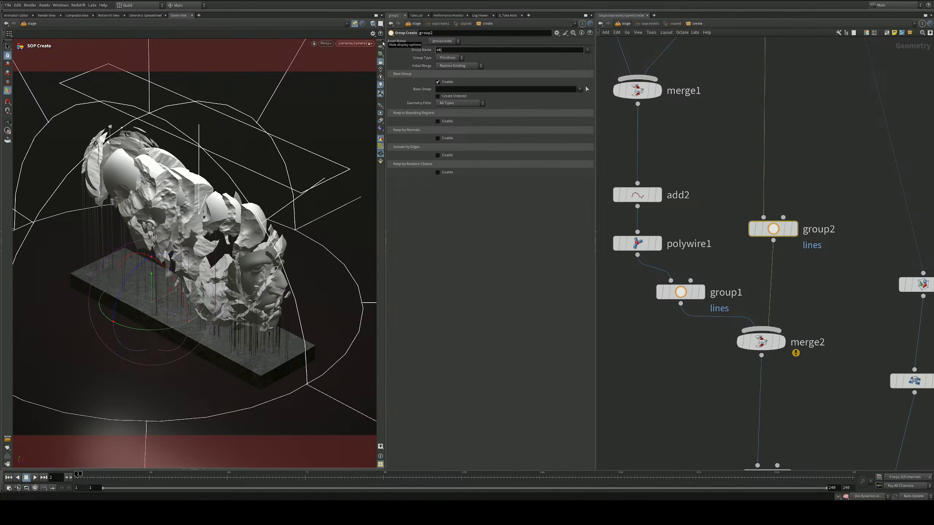
pyautogui.write('ad')
pyautogui.press('Return')
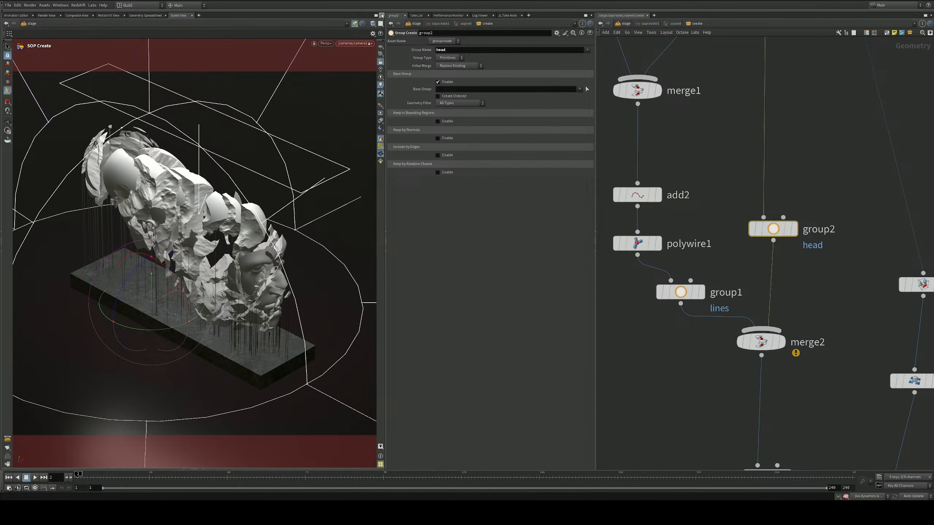
# Back at stage level, set sopcreate1's Subset Groups import option to *
pyautogui.scroll(-4, 673, 199)
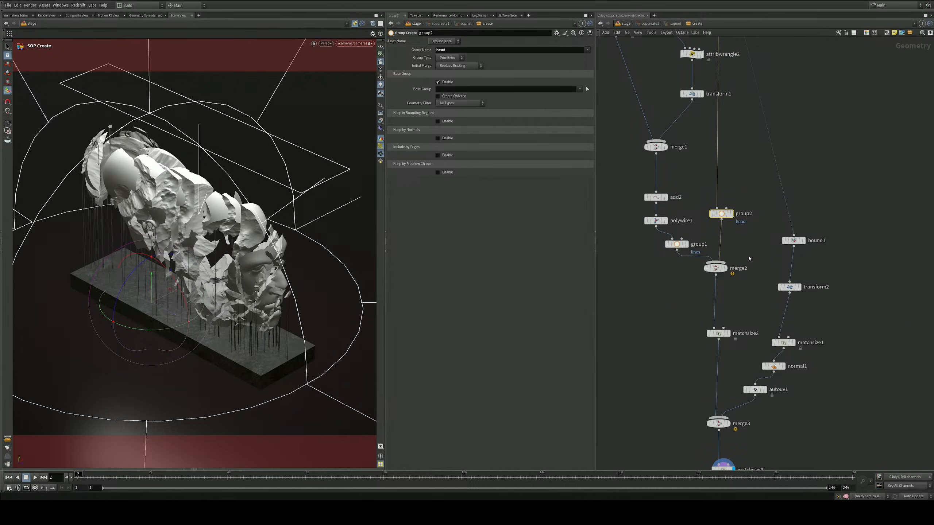
pyautogui.click(623, 24)
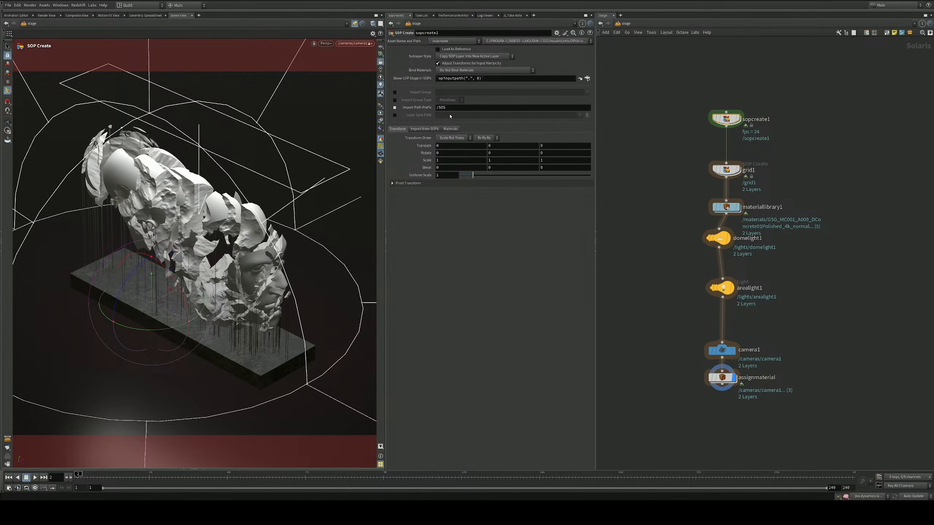
pyautogui.click(424, 129)
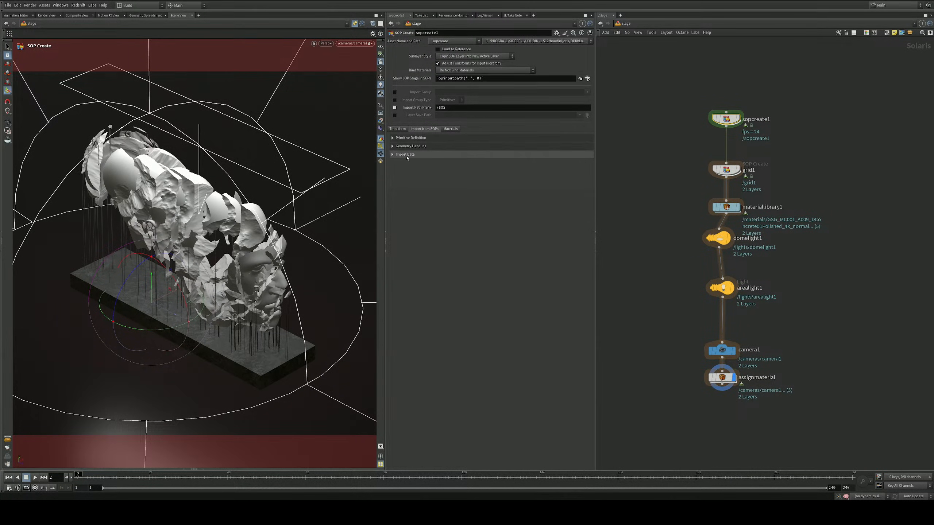
pyautogui.click(409, 157)
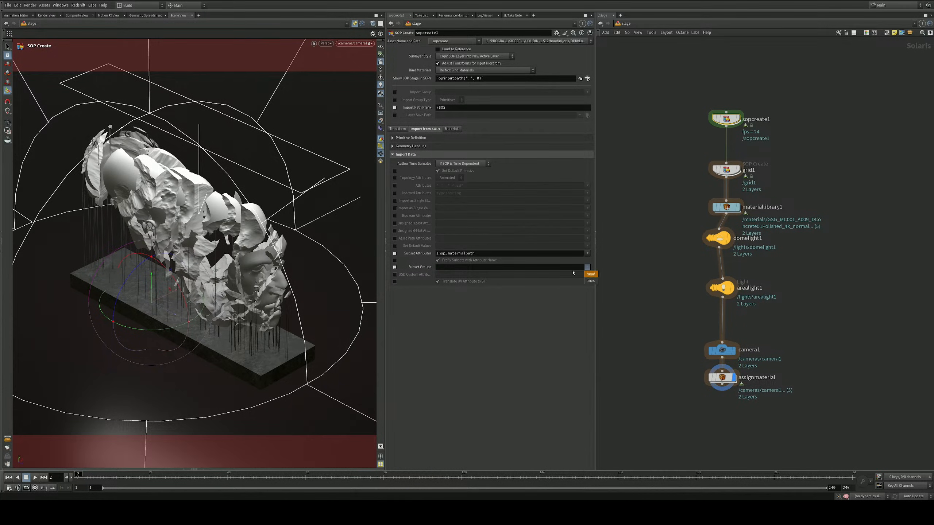
pyautogui.click(568, 266)
pyautogui.press('Return')
pyautogui.scroll(3, 673, 208)
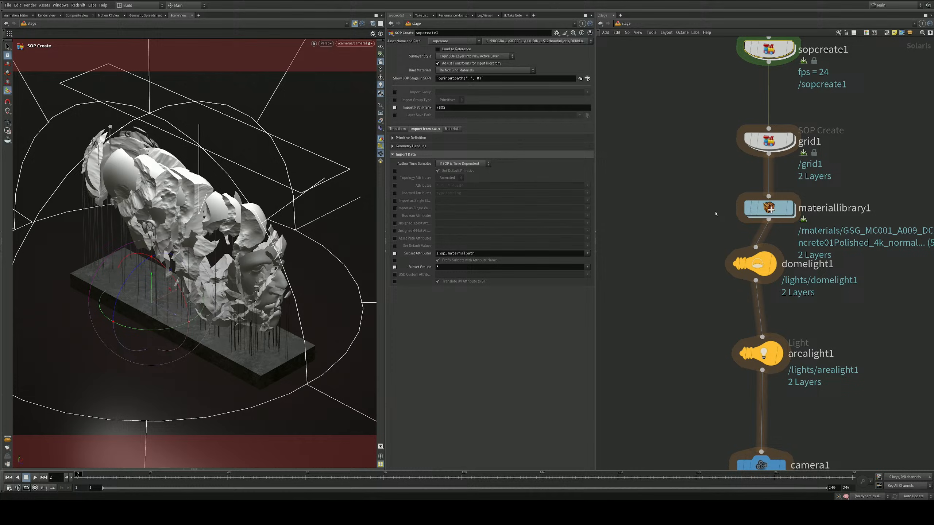
# Select the assignmaterial node and expand sopcreate1 and its mesh_0 in the Scene Graph Tree to reach the lines subset
pyautogui.click(770, 208)
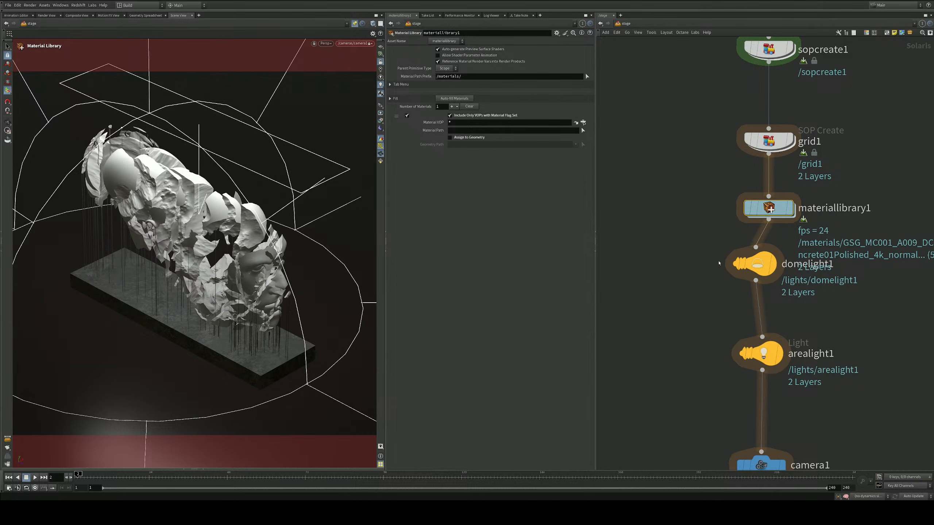
pyautogui.moveTo(698, 280); pyautogui.dragTo(663, 141, button='middle')
pyautogui.click(727, 376)
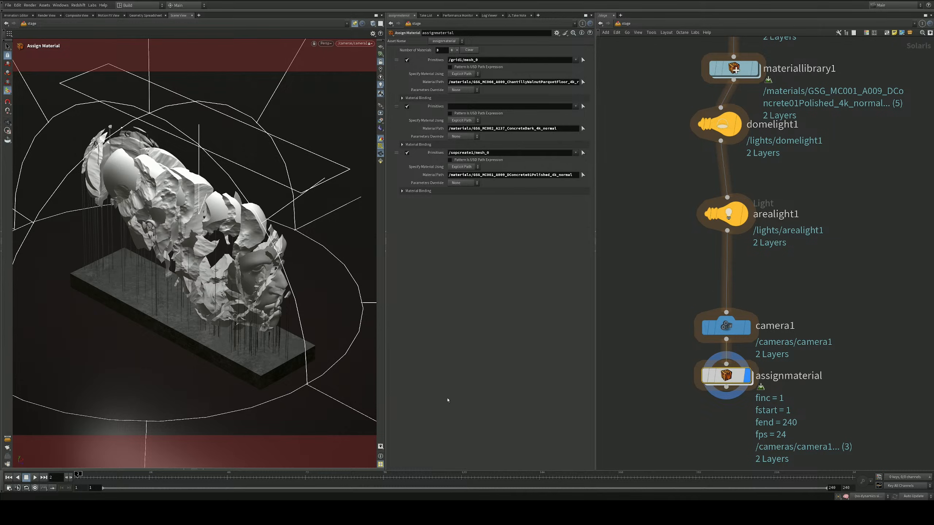
pyautogui.click(195, 466)
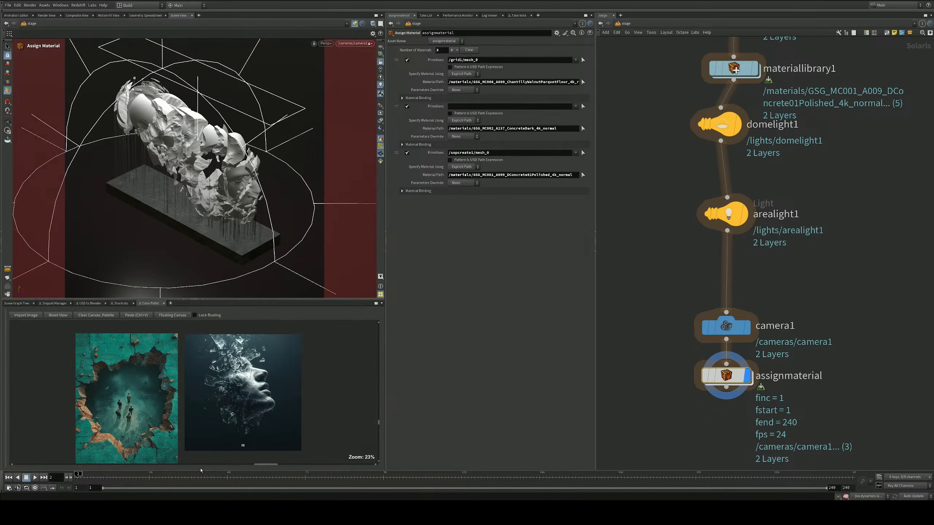
pyautogui.click(17, 304)
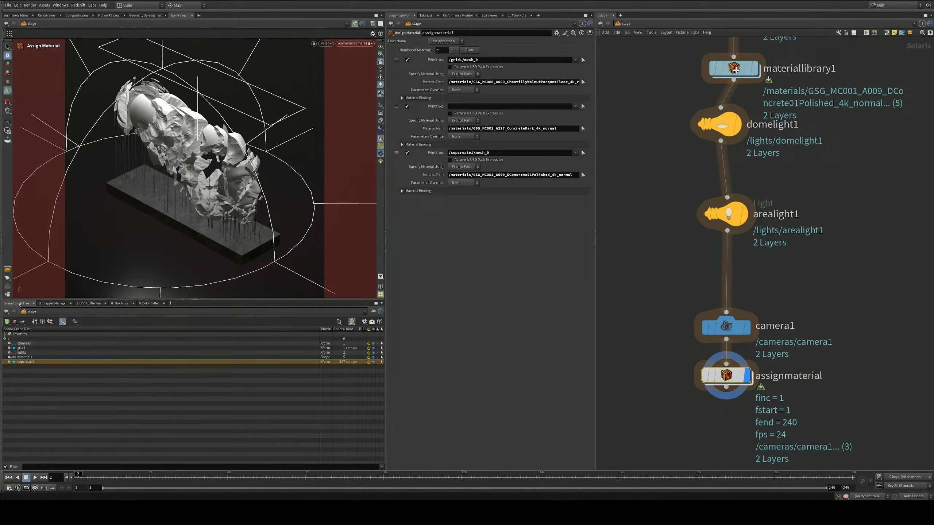
pyautogui.click(9, 362)
pyautogui.click(14, 371)
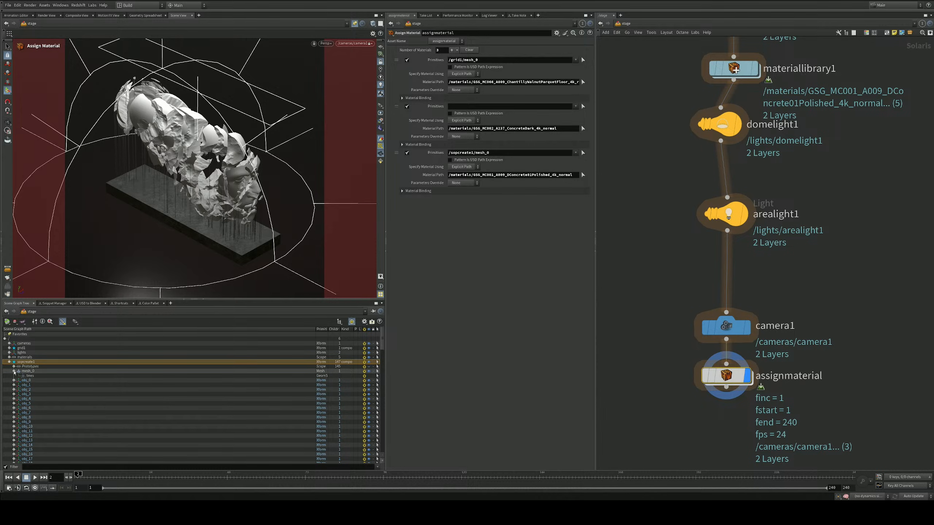
pyautogui.click(31, 376)
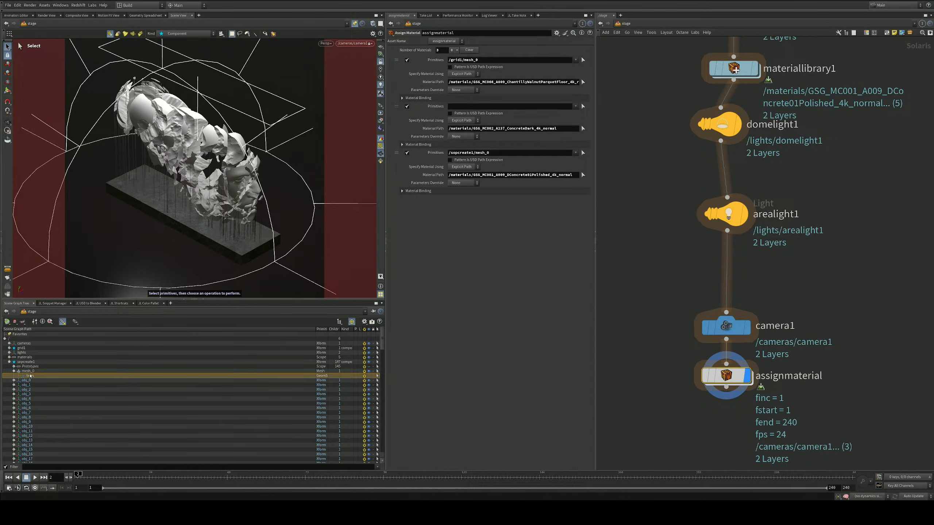
pyautogui.click(29, 371)
# Add a fourth material assignment giving /sopcreate1/mesh_0/lines the GSG_MC001_A167_CGoldCorroded_4k_basecolor material
pyautogui.click(452, 50)
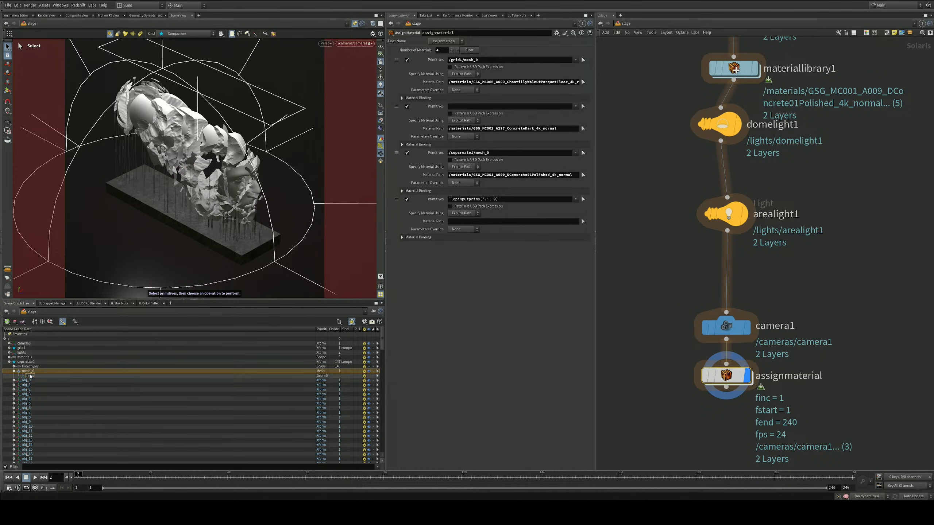
pyautogui.moveTo(30, 376); pyautogui.dragTo(515, 200)
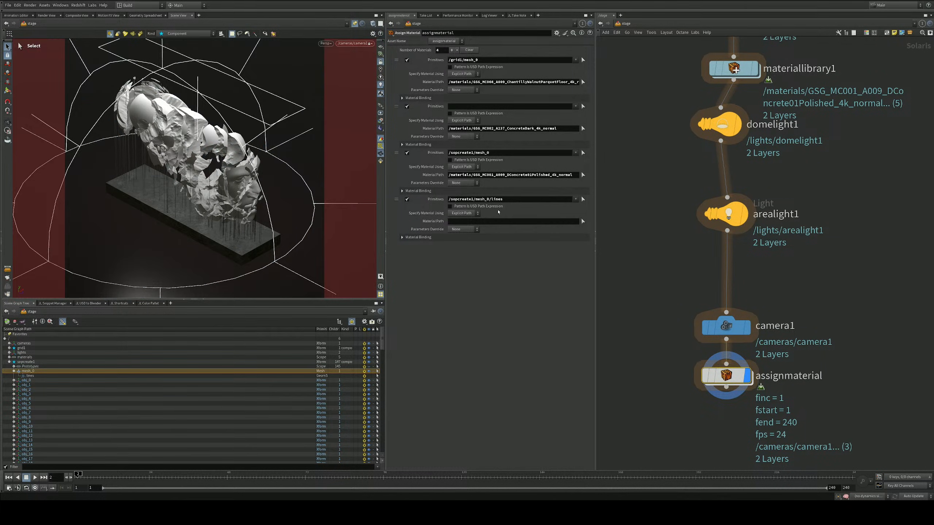
pyautogui.click(583, 221)
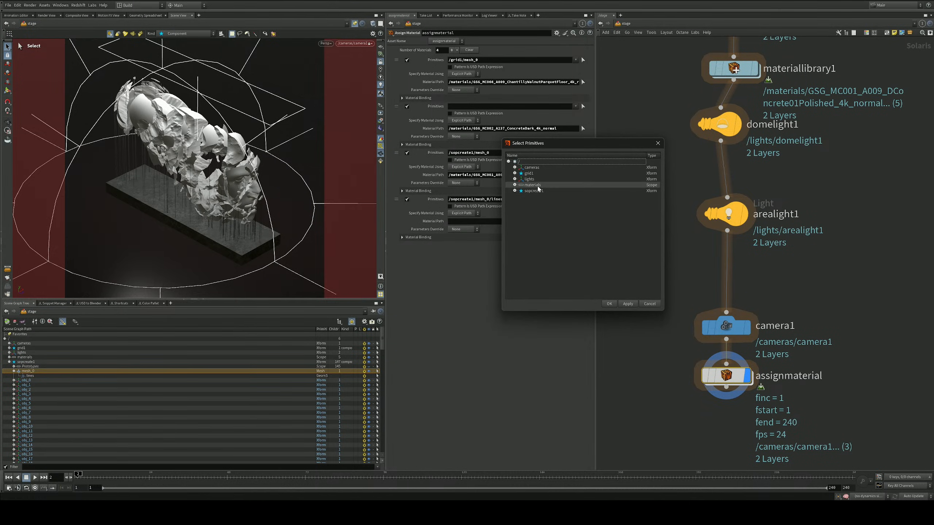
pyautogui.click(515, 185)
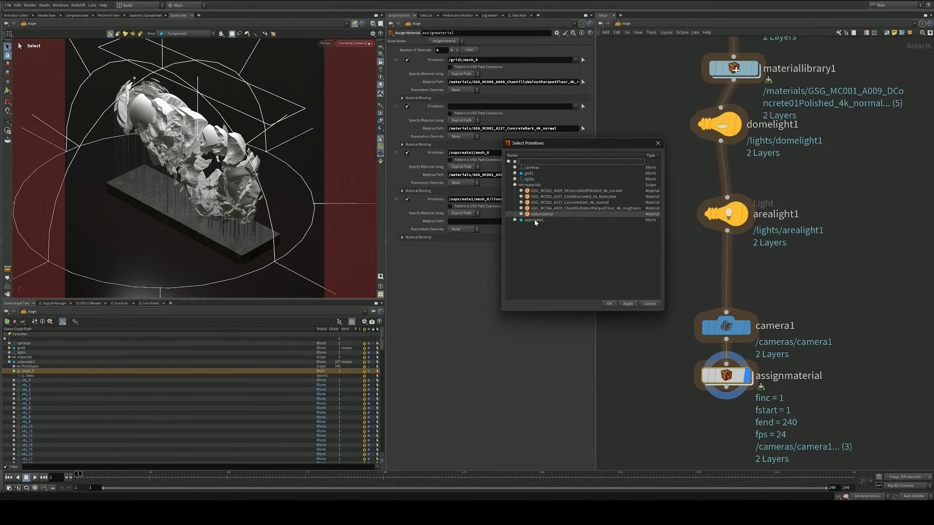
pyautogui.click(596, 199)
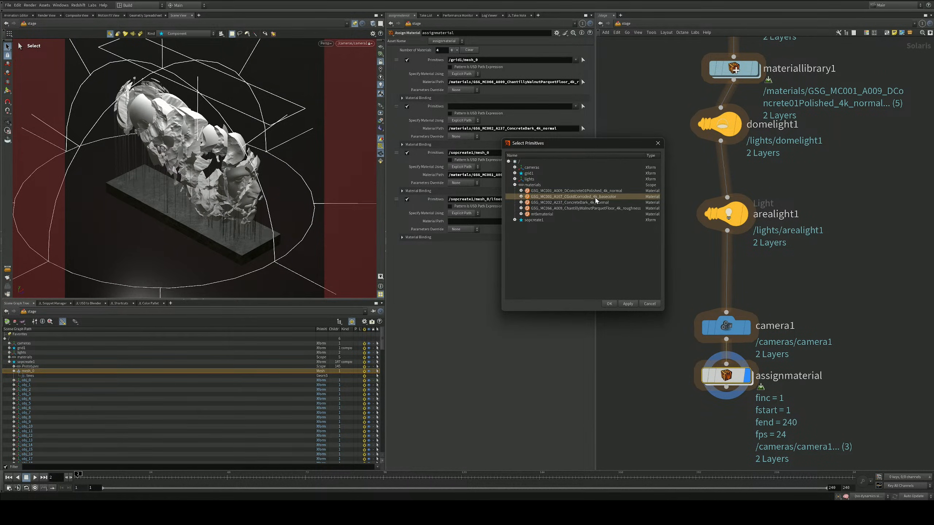
pyautogui.click(609, 304)
# Preview the gold material on the lines in Karma CPU and return the viewport renderer to Houdini VK
pyautogui.click(325, 44)
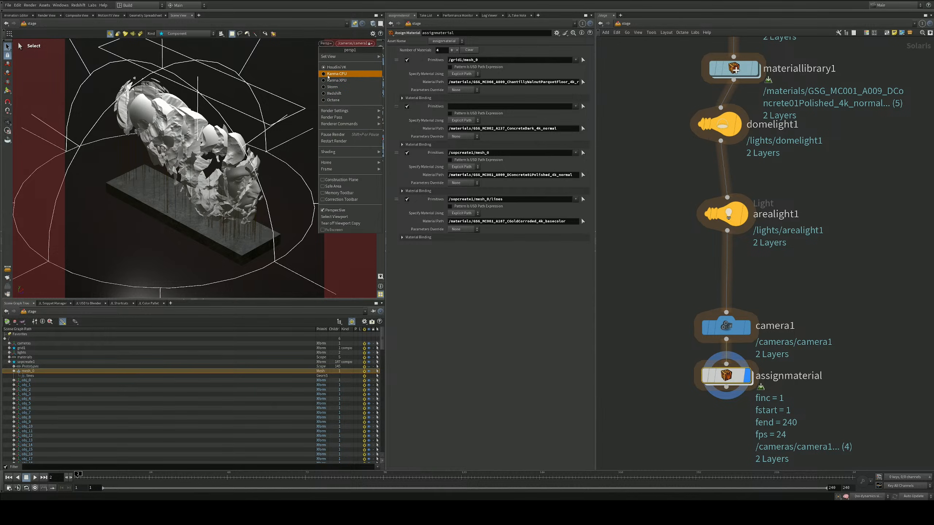
pyautogui.click(329, 74)
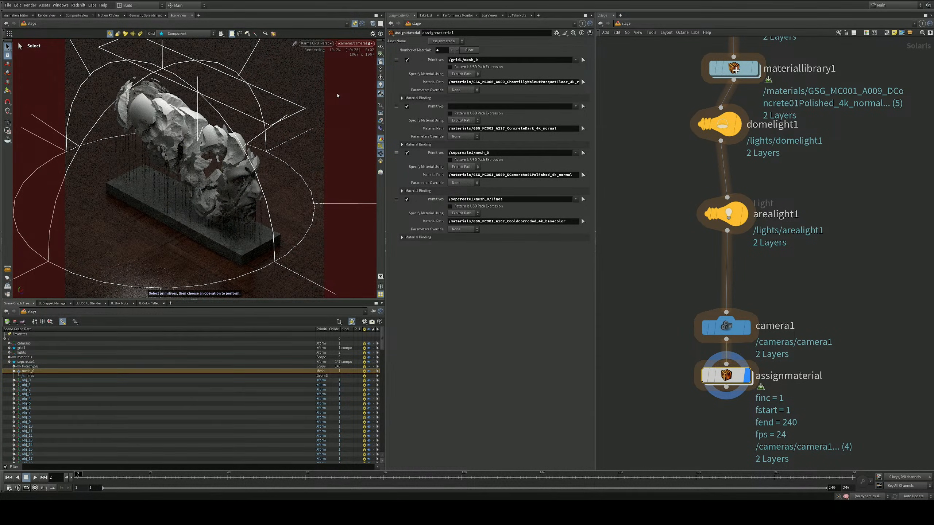
pyautogui.click(325, 43)
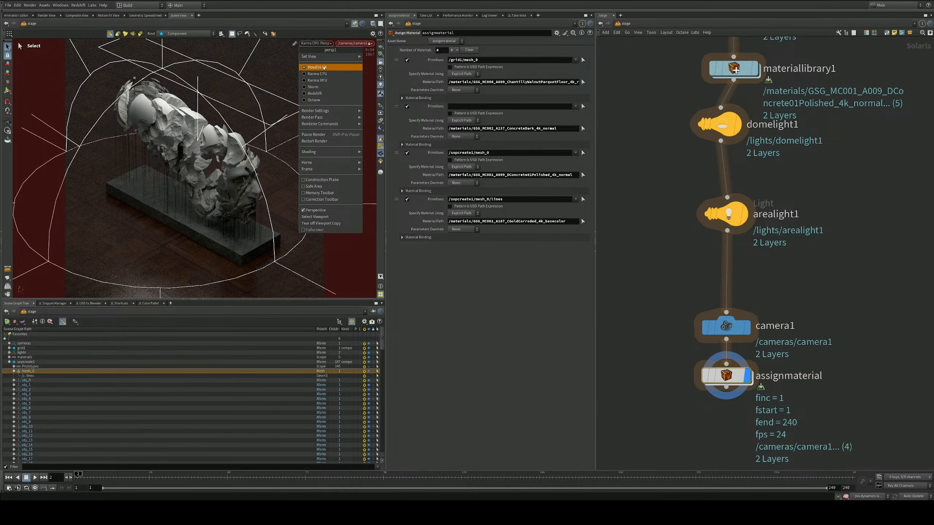
pyautogui.click(324, 68)
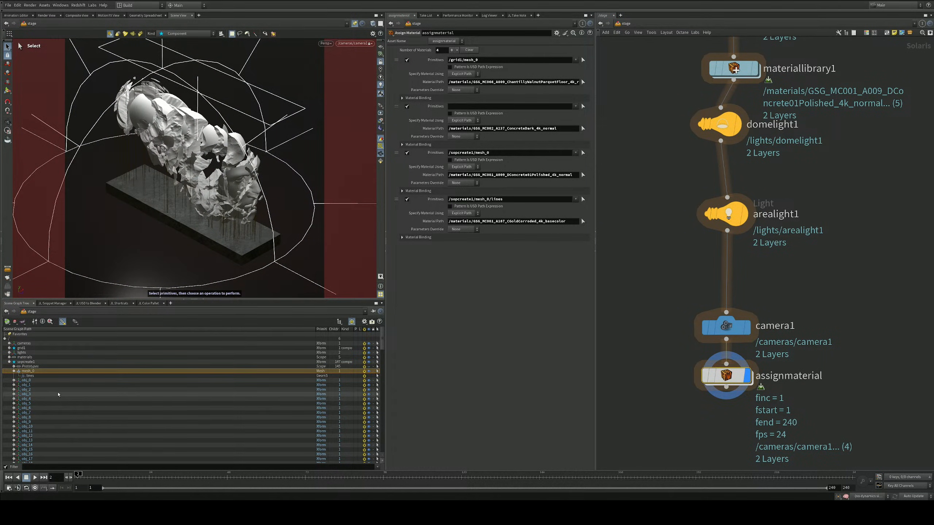
# Add a fifth material assignment in assignmaterial and set its primitives to /sopcreate1/obj_* to target all head pieces
pyautogui.scroll(-1, 58, 394)
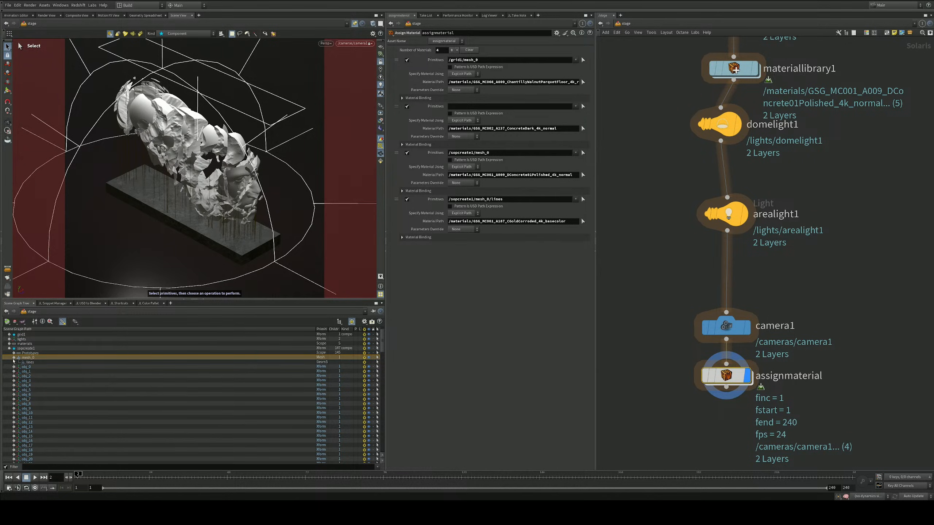
pyautogui.scroll(-20, 27, 393)
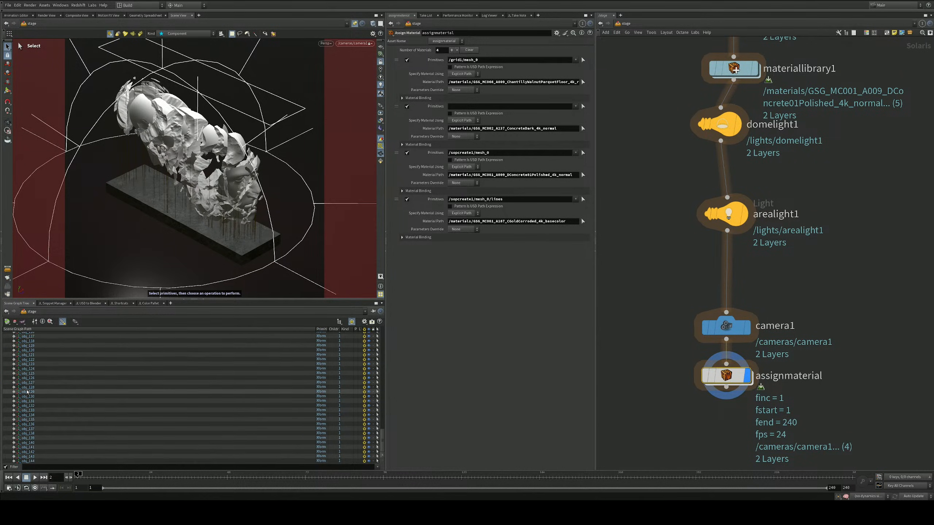
pyautogui.scroll(20, 27, 395)
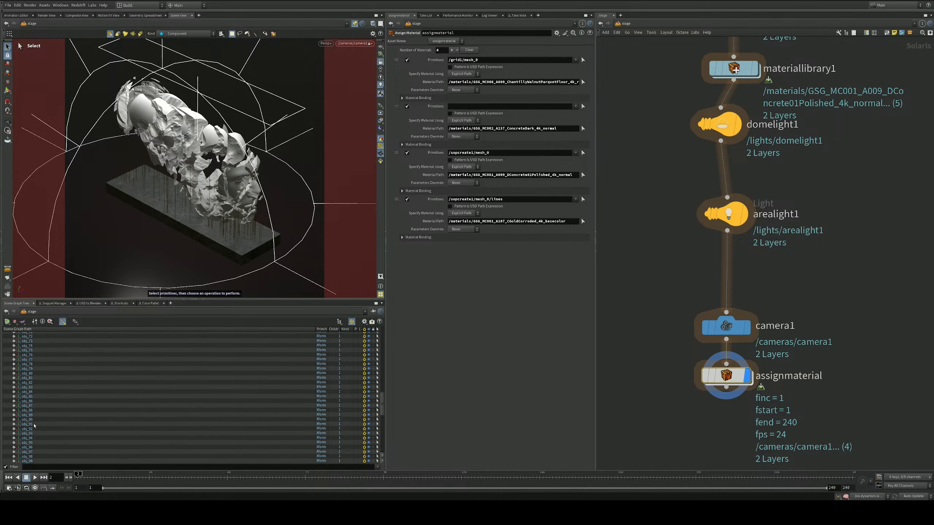
pyautogui.scroll(15, 34, 424)
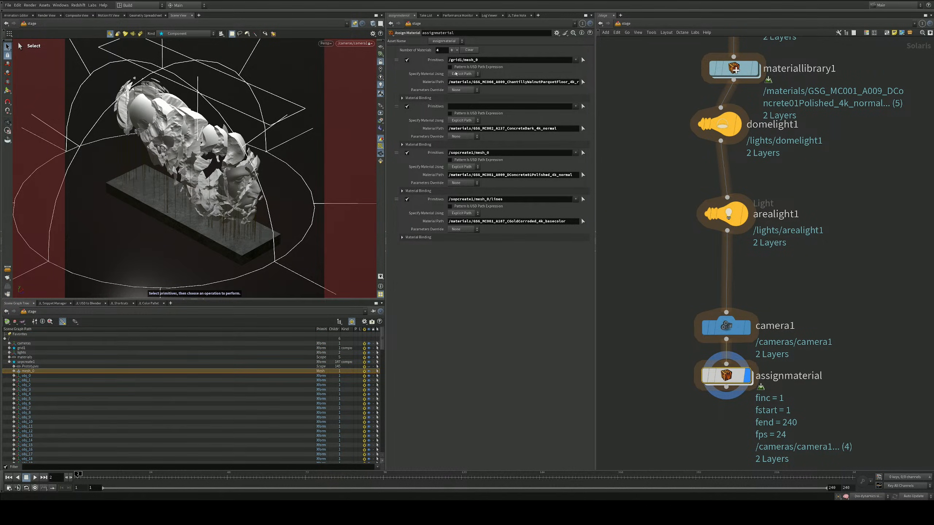
pyautogui.click(451, 50)
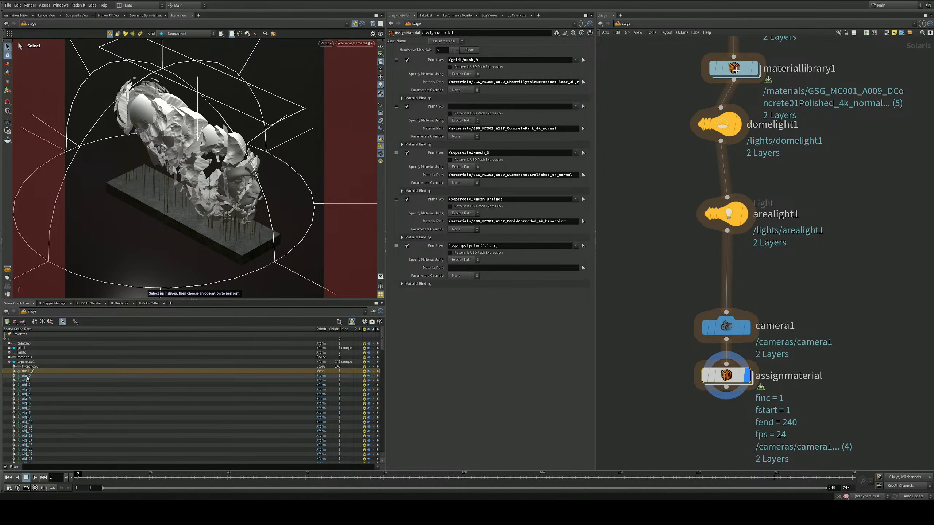
pyautogui.click(28, 377)
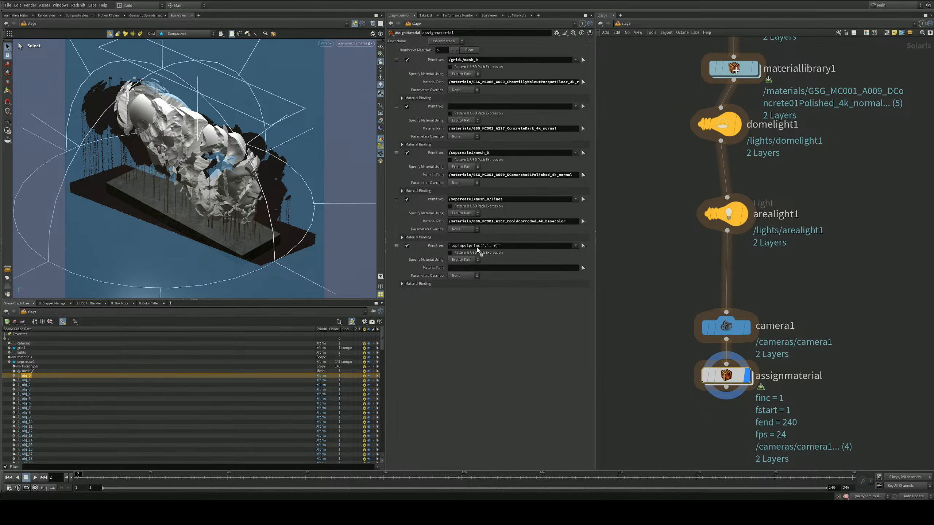
pyautogui.moveTo(477, 248); pyautogui.dragTo(478, 248)
pyautogui.click(490, 246)
pyautogui.press('BackSpace')
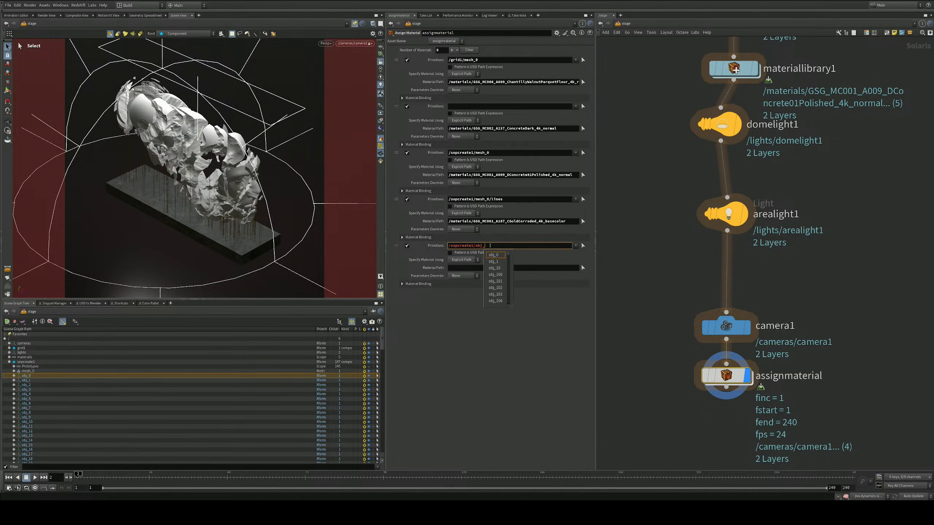
pyautogui.write('*')
pyautogui.press('Return')
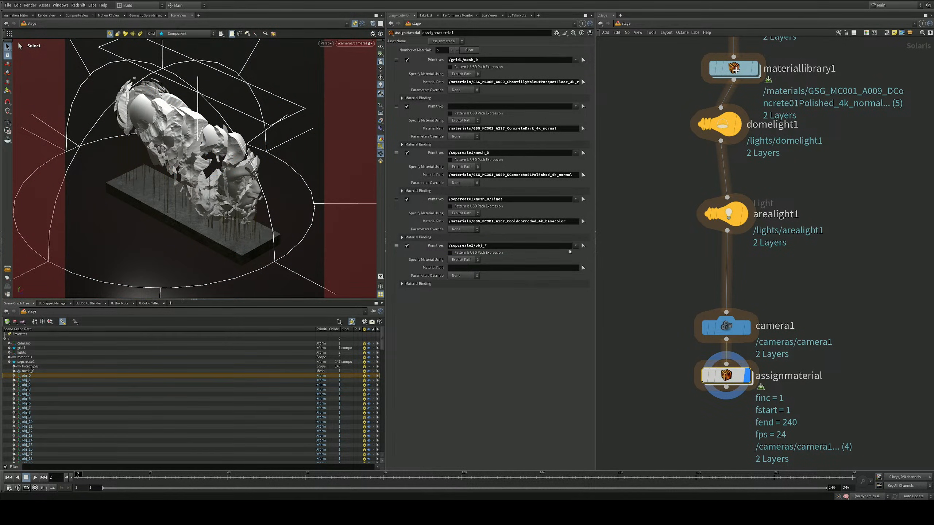
# Inside materiallibrary1, import the AshLightTrowelConcrete textures as an Open PBR material
pyautogui.moveTo(688, 106); pyautogui.dragTo(650, 232, button='middle')
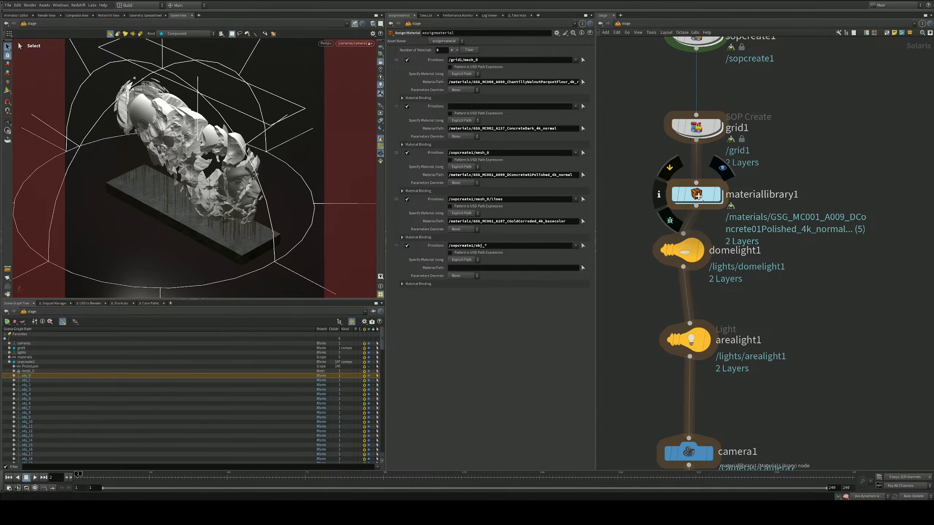
pyautogui.doubleClick(698, 197)
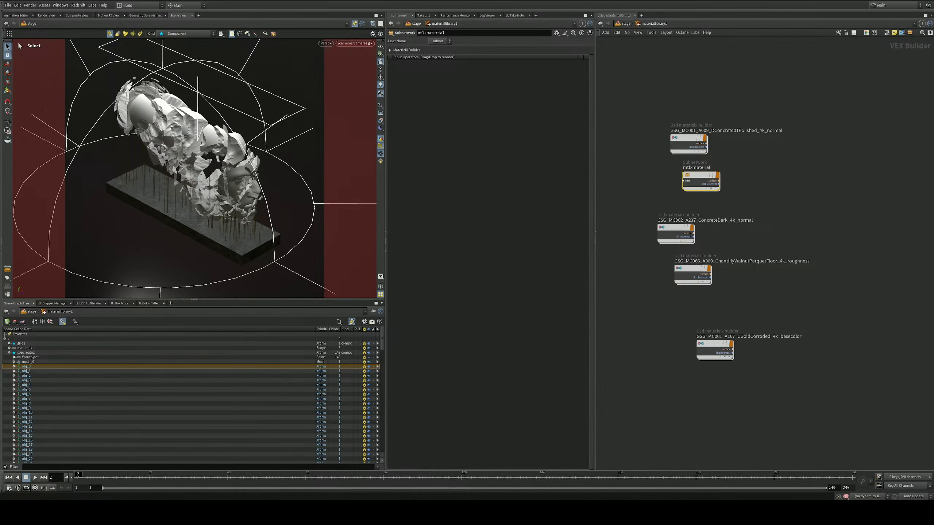
pyautogui.moveTo(594, 396); pyautogui.dragTo(653, 417)
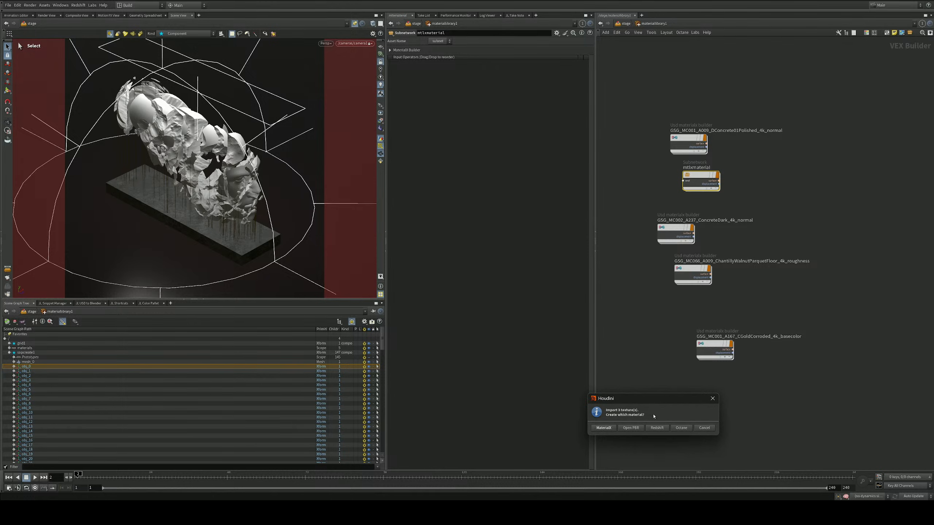
pyautogui.click(635, 429)
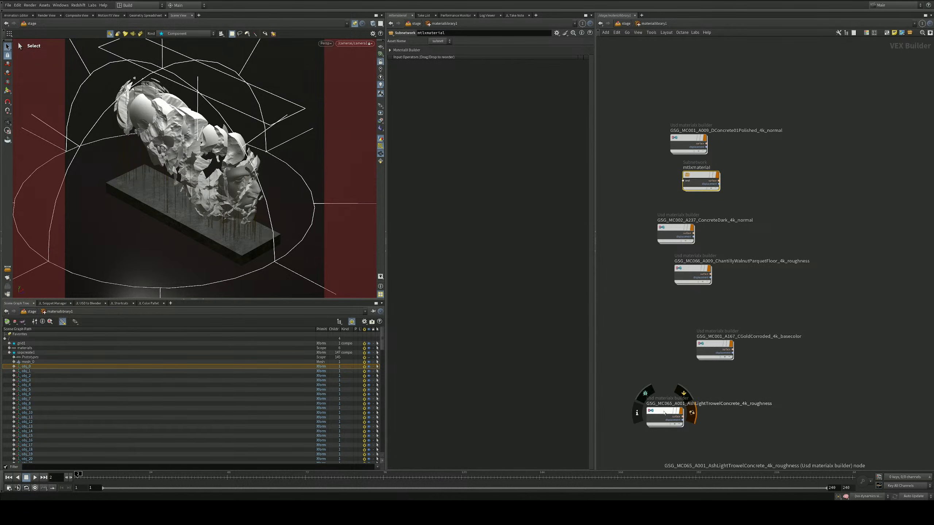
# Rename the newly imported AshLightTrowelConcrete material to Concrete
pyautogui.doubleClick(699, 403)
pyautogui.moveTo(773, 404); pyautogui.dragTo(648, 404)
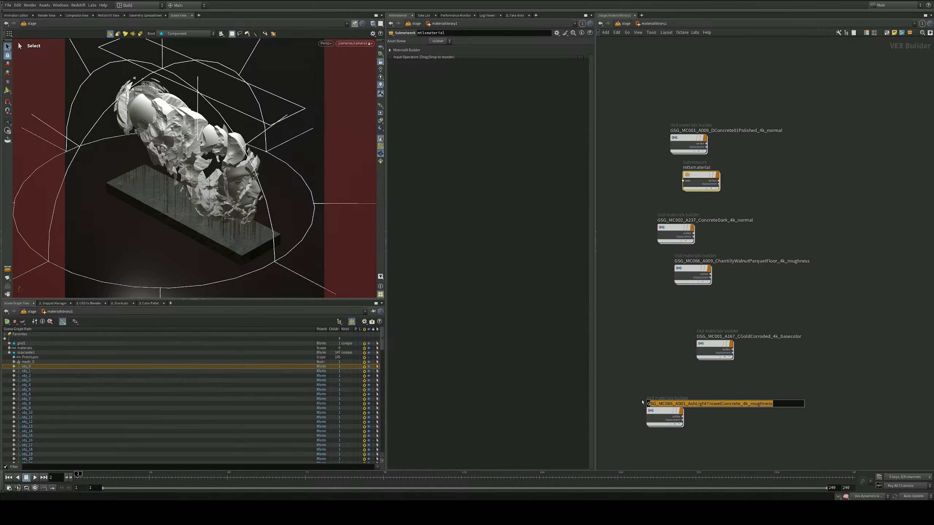
pyautogui.write('Concre')
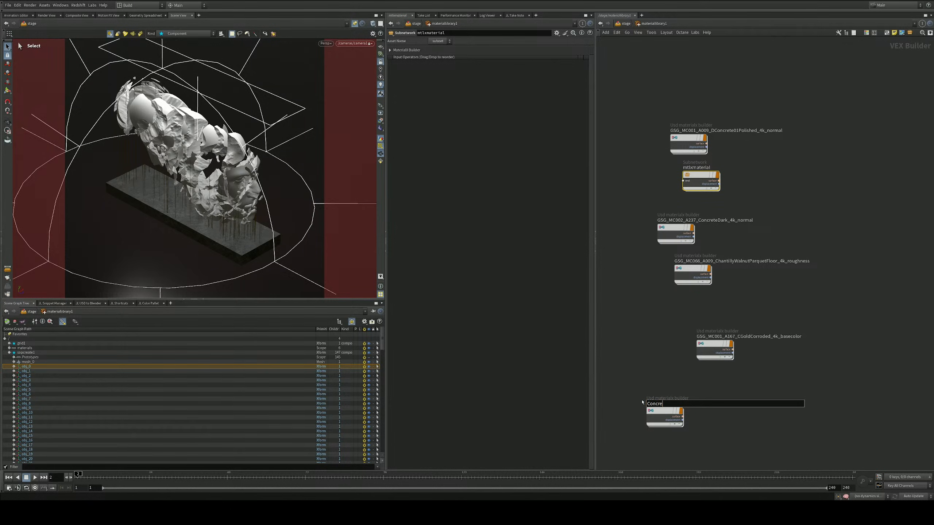
pyautogui.write('te')
pyautogui.press('Return')
pyautogui.click(638, 209)
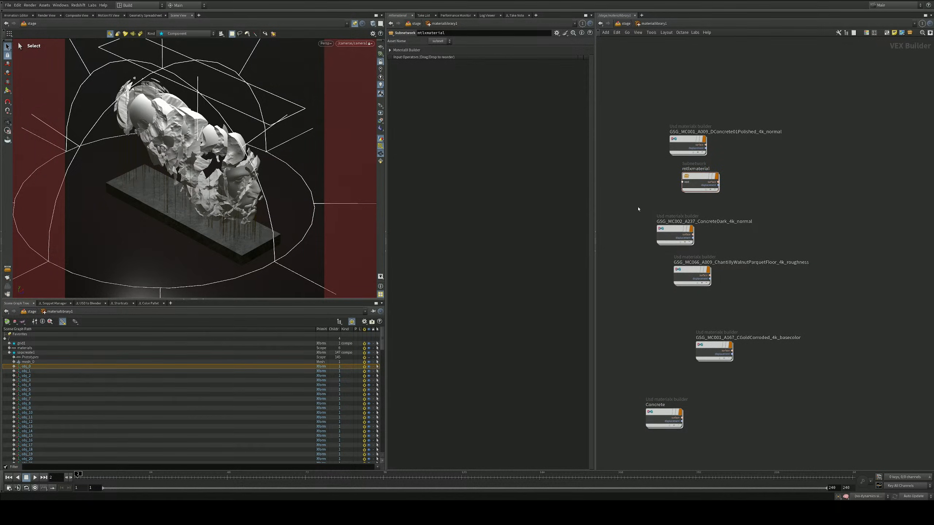
# Back at stage level, assign /materials/Concrete to the /sopcreate1/obj_* entry of the assignmaterial node
pyautogui.press('u')
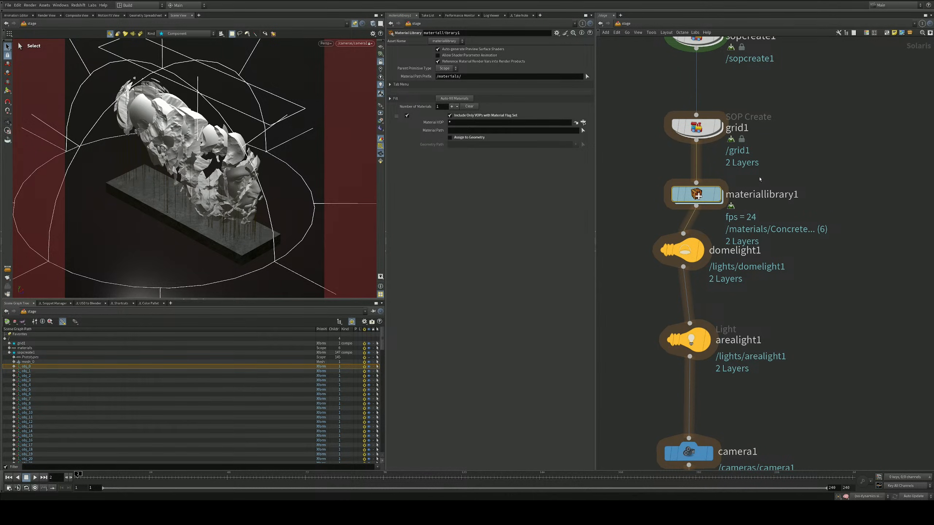
pyautogui.moveTo(761, 317); pyautogui.dragTo(766, 159, button='middle')
pyautogui.moveTo(752, 328); pyautogui.dragTo(638, 366)
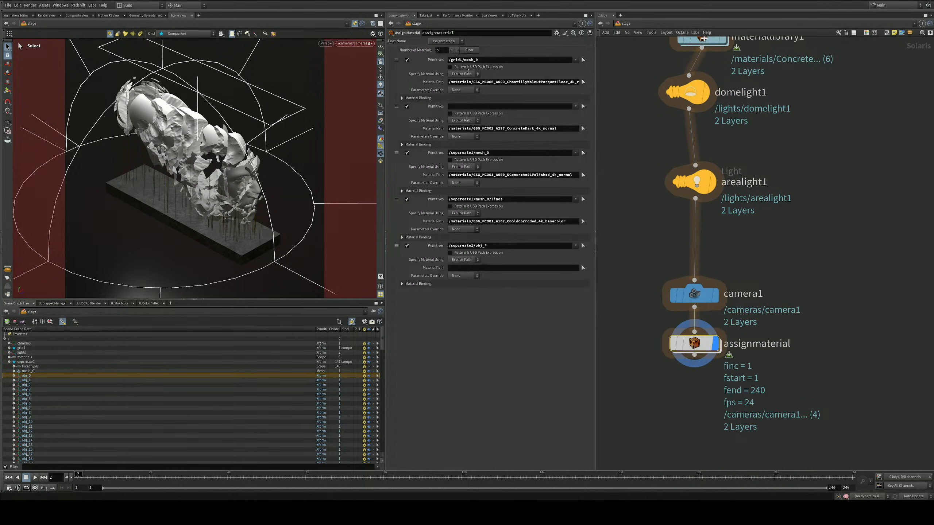
pyautogui.click(583, 268)
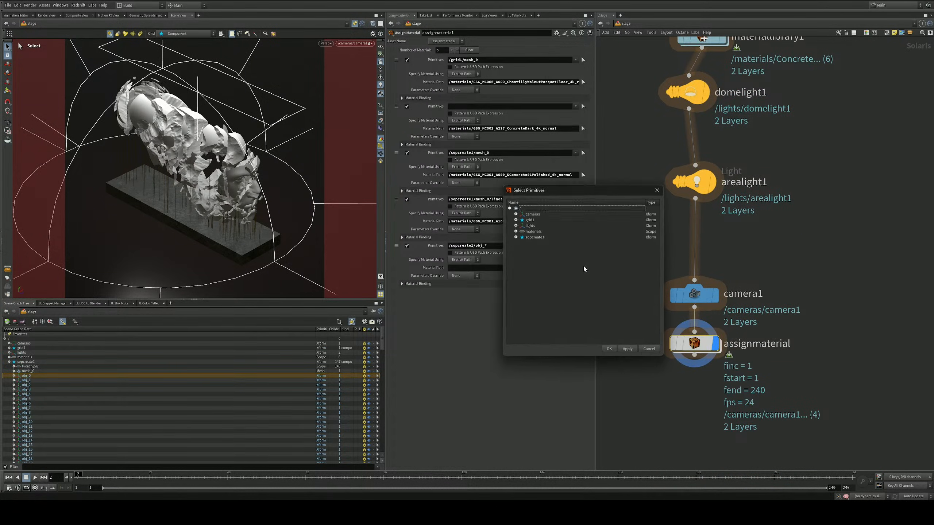
pyautogui.click(515, 231)
pyautogui.click(539, 239)
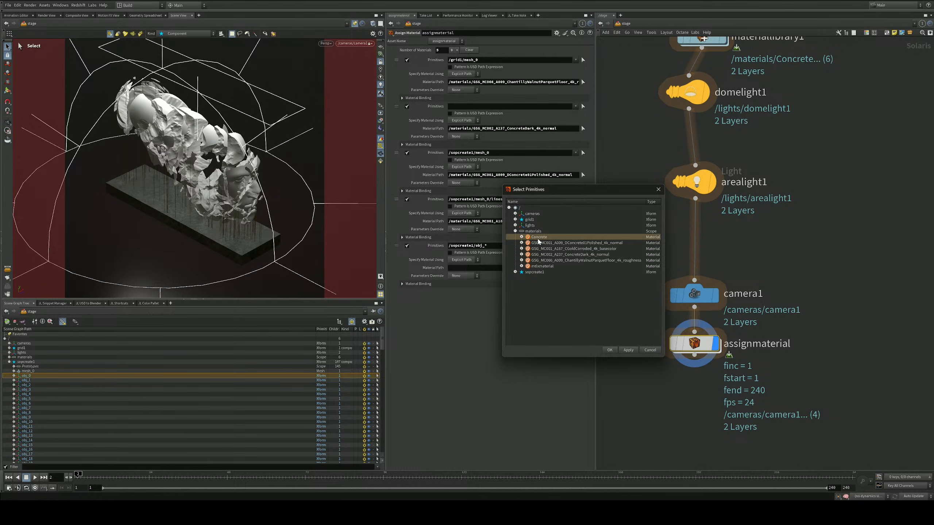
pyautogui.click(610, 349)
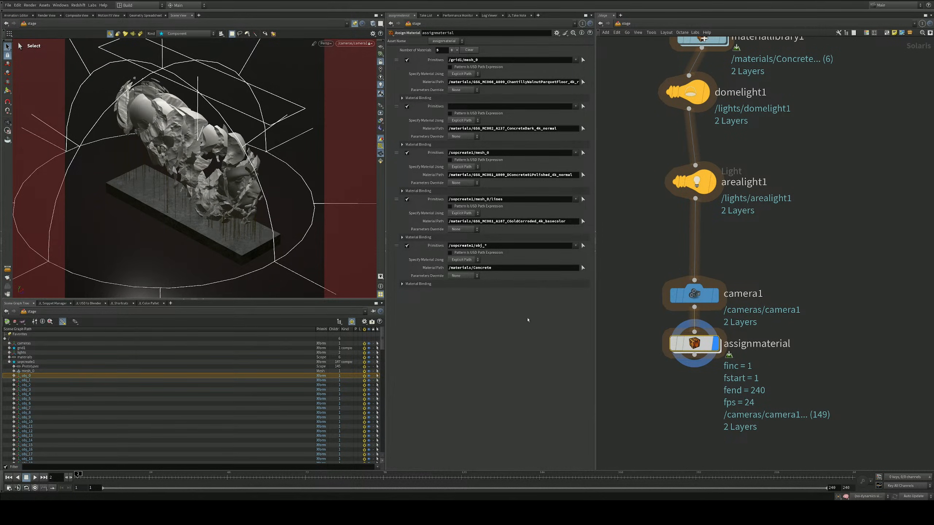
# Render the viewport with Karma CPU, hide the light guides and enlarge the viewport over the Scene Graph Tree
pyautogui.click(325, 43)
pyautogui.click(330, 74)
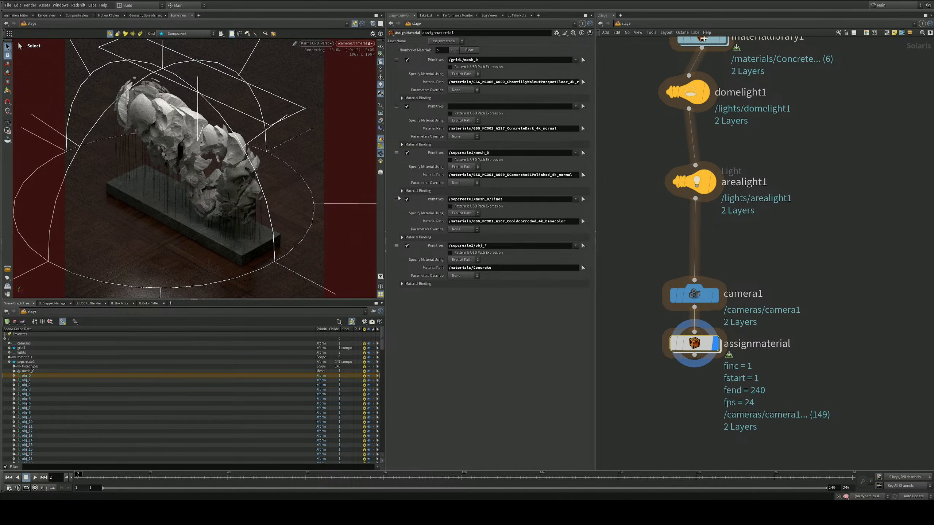
pyautogui.click(380, 146)
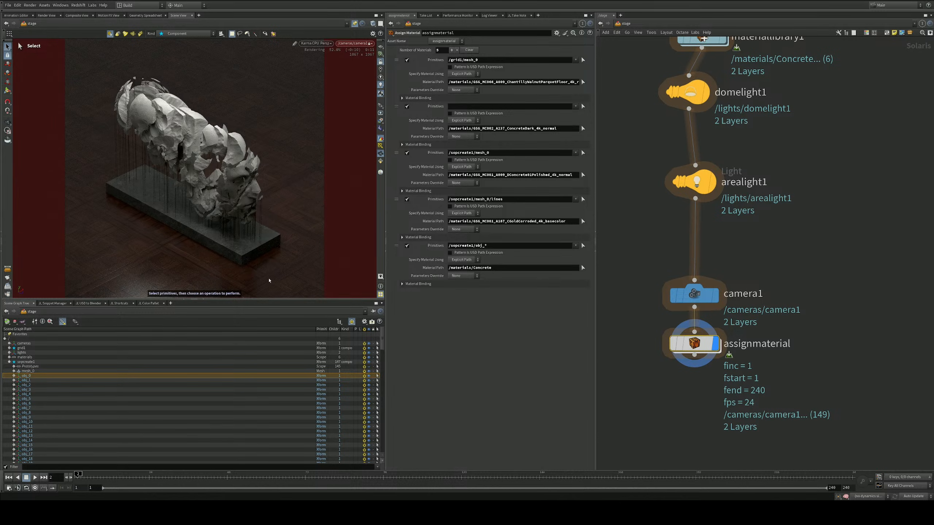
pyautogui.hotkey('ctrl', 'b')
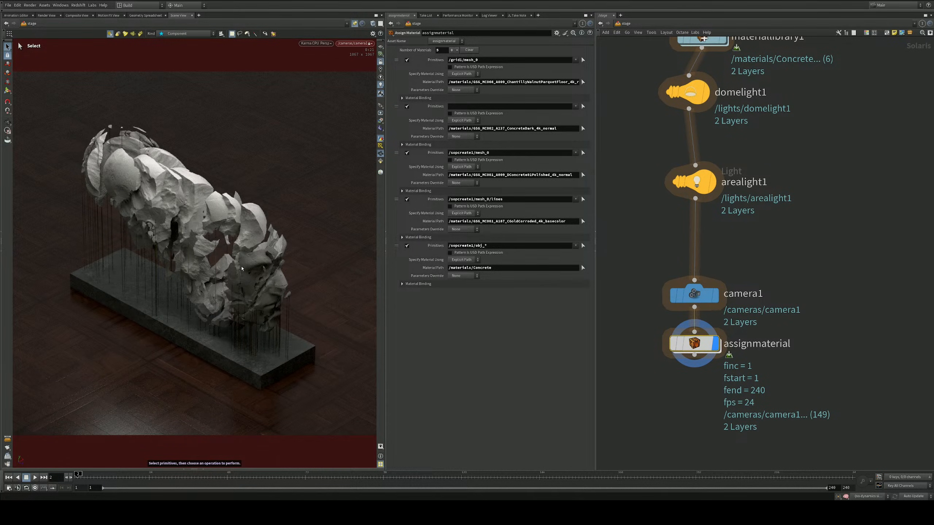
# Reframe the camera view closer around the fractured head and its base, checking the concrete in the Karma render
pyautogui.press('Escape')
pyautogui.moveTo(236, 266); pyautogui.dragTo(237, 250, button='middle')
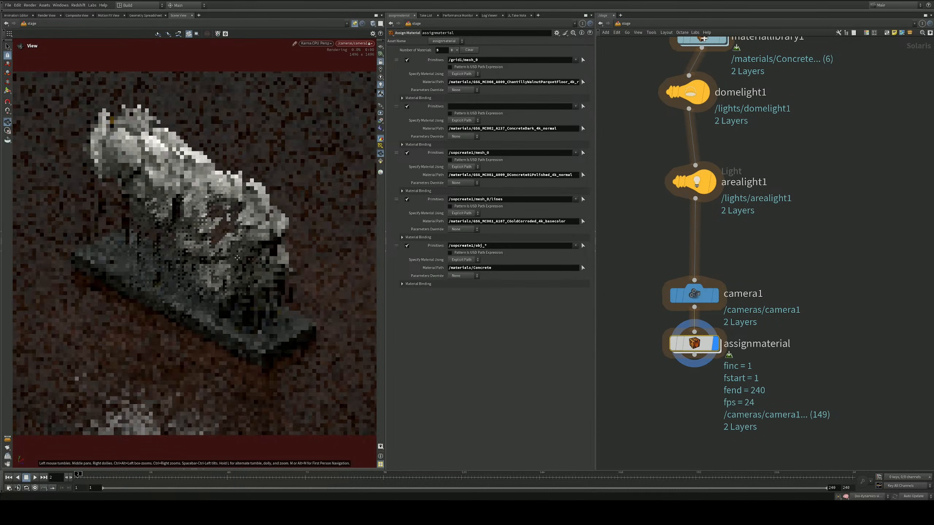
pyautogui.moveTo(236, 251)
pyautogui.mouseDown(button='right')
pyautogui.moveTo(236, 258)
pyautogui.moveTo(250, 256)
pyautogui.mouseUp(button='right')
pyautogui.moveTo(250, 255); pyautogui.dragTo(251, 254, button='middle')
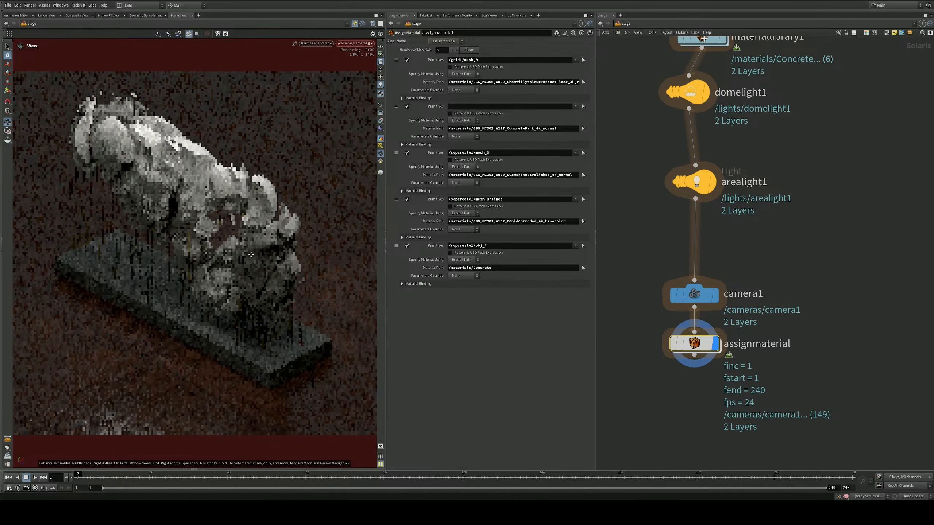
pyautogui.moveTo(251, 253); pyautogui.dragTo(252, 253, button='right')
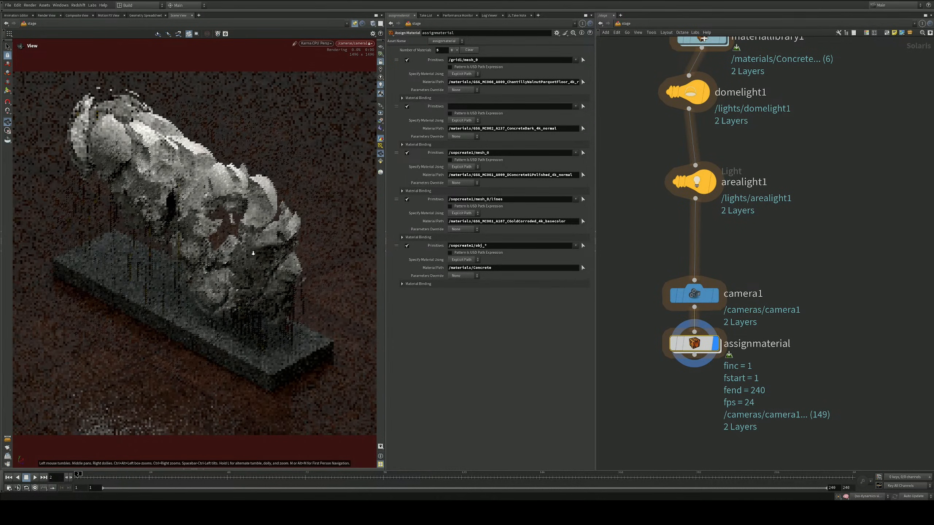
pyautogui.press('s')
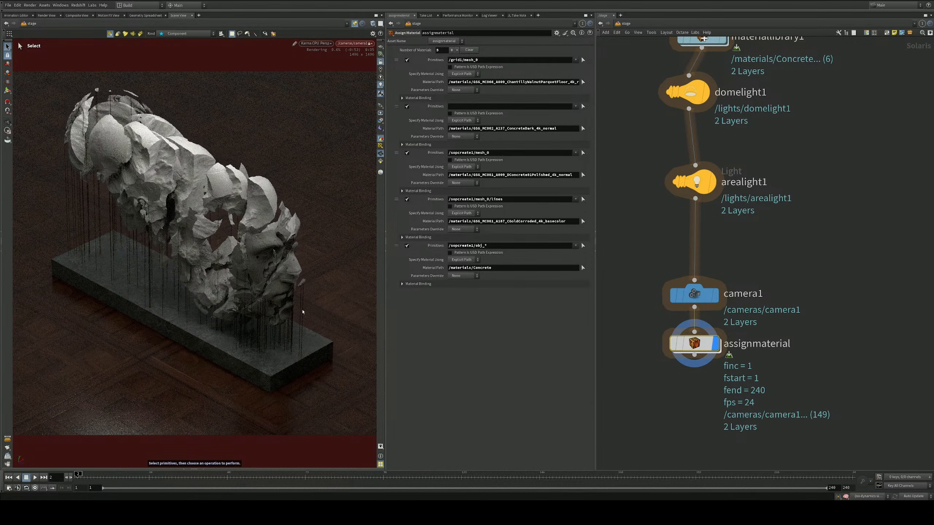
pyautogui.press('Escape')
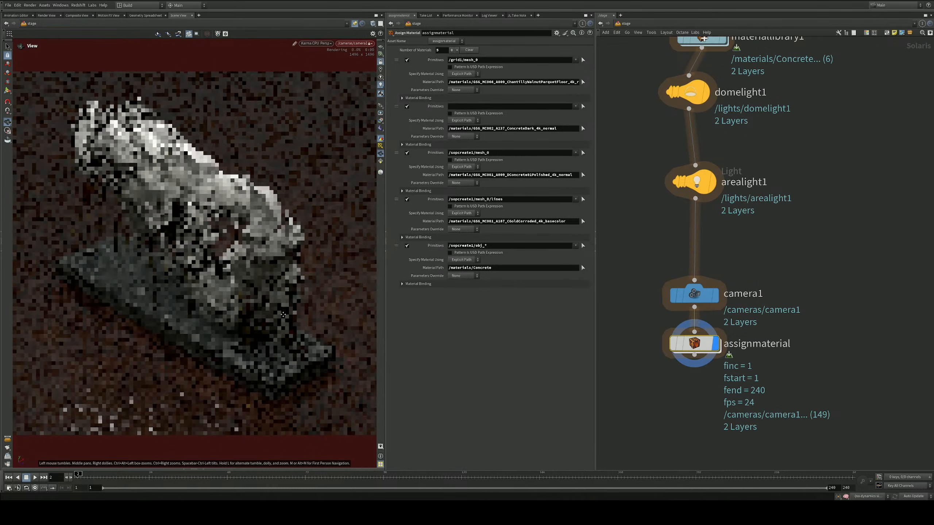
pyautogui.press('s')
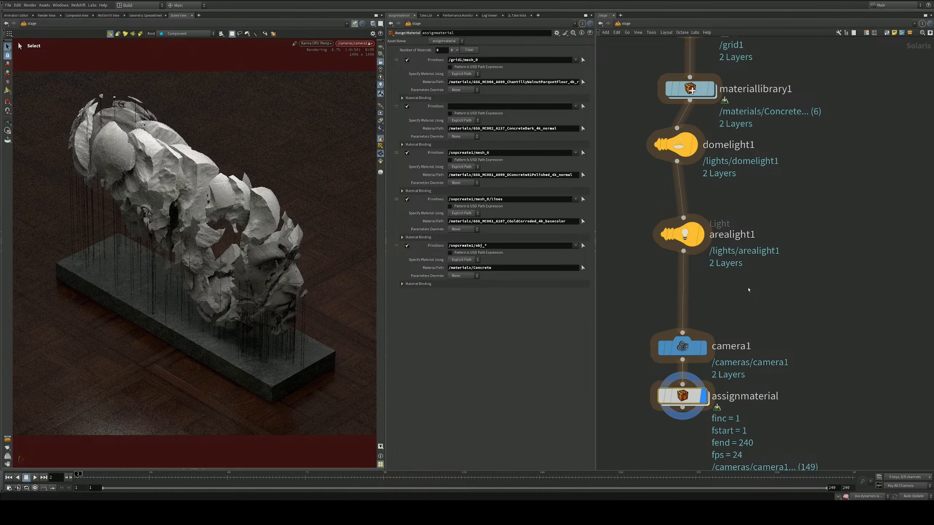
# Inside sopcreate1, set the polywire1 Wire Radius to 0.001 to thicken the lines
pyautogui.moveTo(794, 123); pyautogui.dragTo(803, 377, button='middle')
pyautogui.click(701, 191)
pyautogui.doubleClick(701, 190)
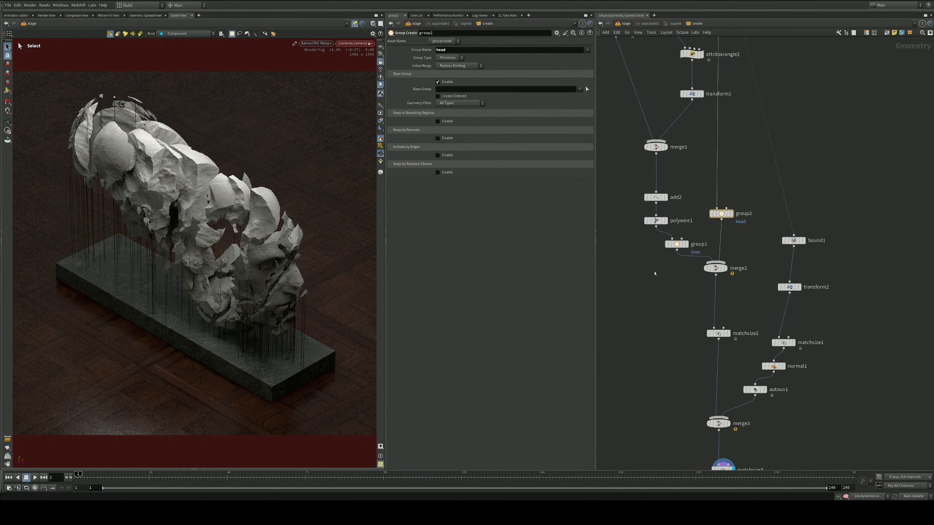
pyautogui.moveTo(670, 263); pyautogui.dragTo(676, 202, button='middle')
pyautogui.scroll(3, 675, 202)
pyautogui.click(662, 136)
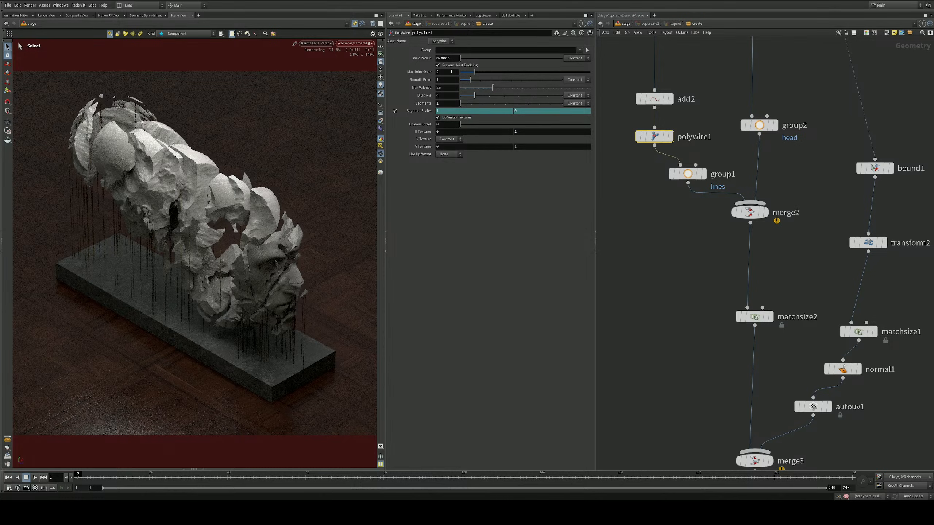
pyautogui.click(451, 58)
pyautogui.press('BackSpace')
pyautogui.press('BackSpace')
pyautogui.write('1')
pyautogui.press('Return')
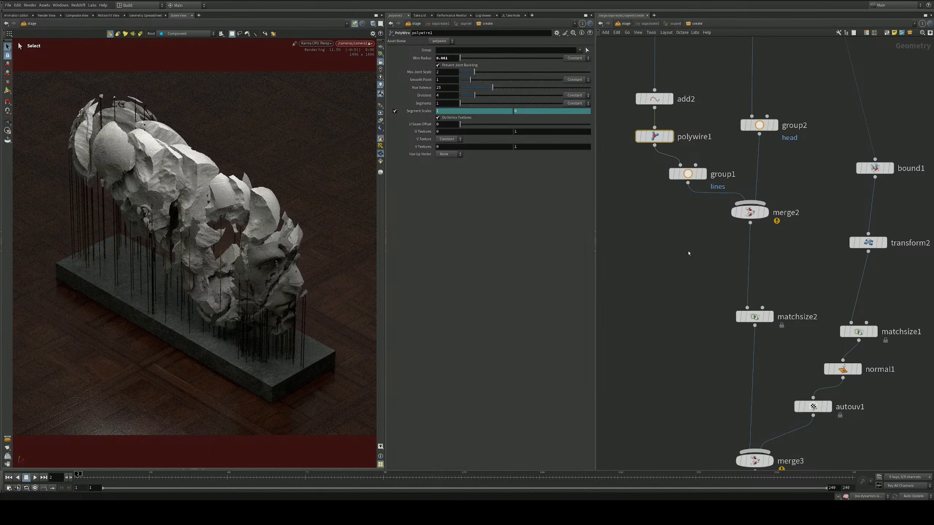
# Inside materiallibrary1, open the CGoldCorroded material and delete its texture image nodes and normal map node
pyautogui.press('u')
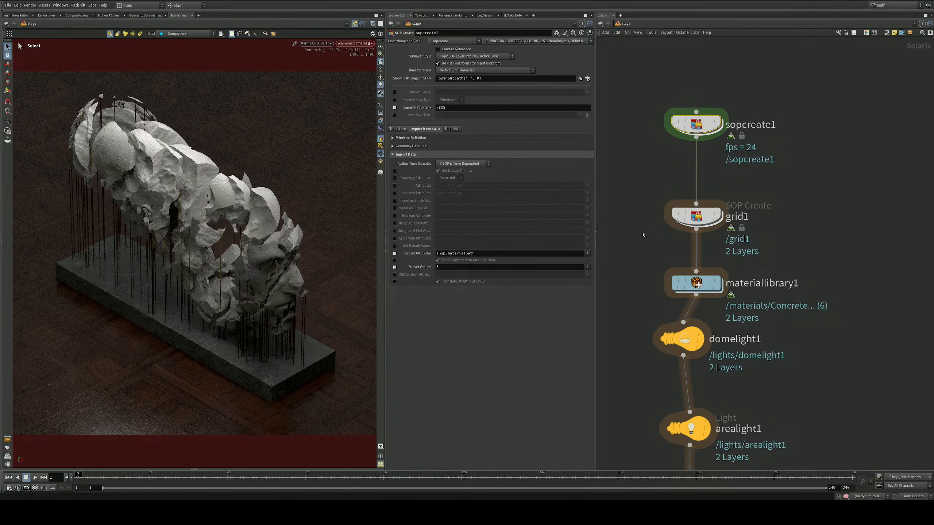
pyautogui.doubleClick(699, 283)
pyautogui.moveTo(662, 230); pyautogui.dragTo(681, 222)
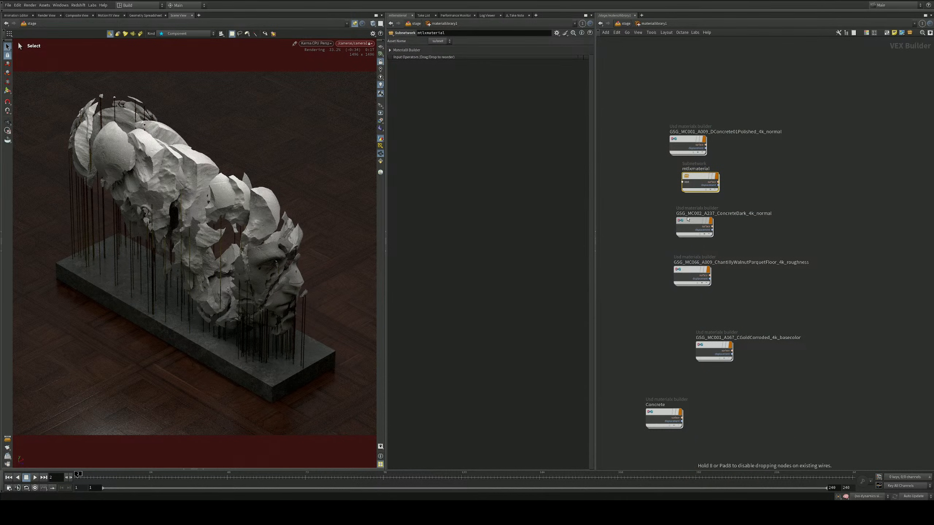
pyautogui.doubleClick(715, 350)
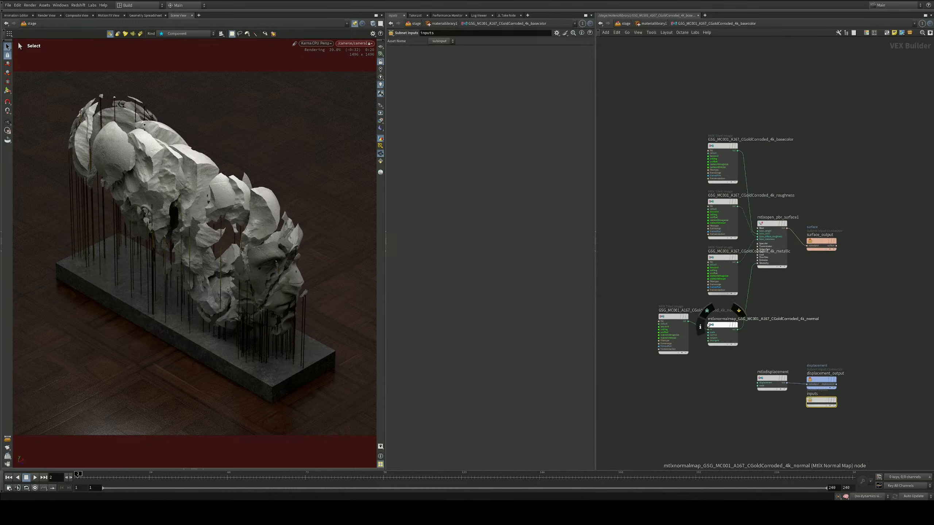
pyautogui.moveTo(649, 147); pyautogui.dragTo(721, 347)
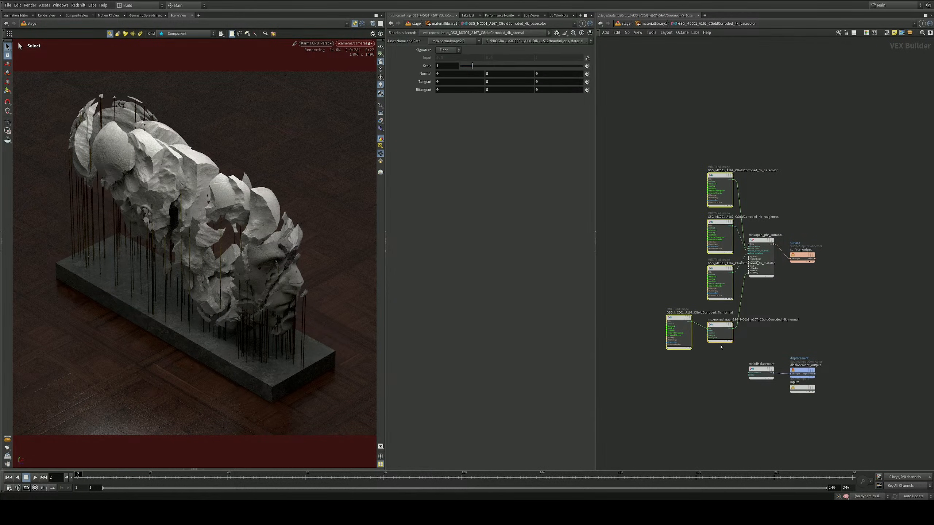
pyautogui.press('Delete')
# Try a Transmission Weight of 1 on the gold material's mtlxopen_pbr_surface1 shader
pyautogui.scroll(5, 763, 270)
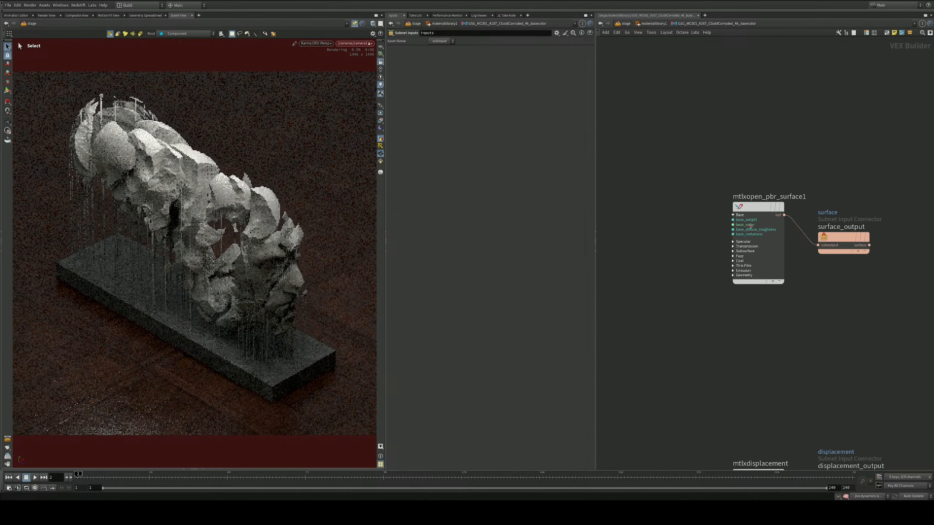
pyautogui.click(747, 208)
pyautogui.click(478, 109)
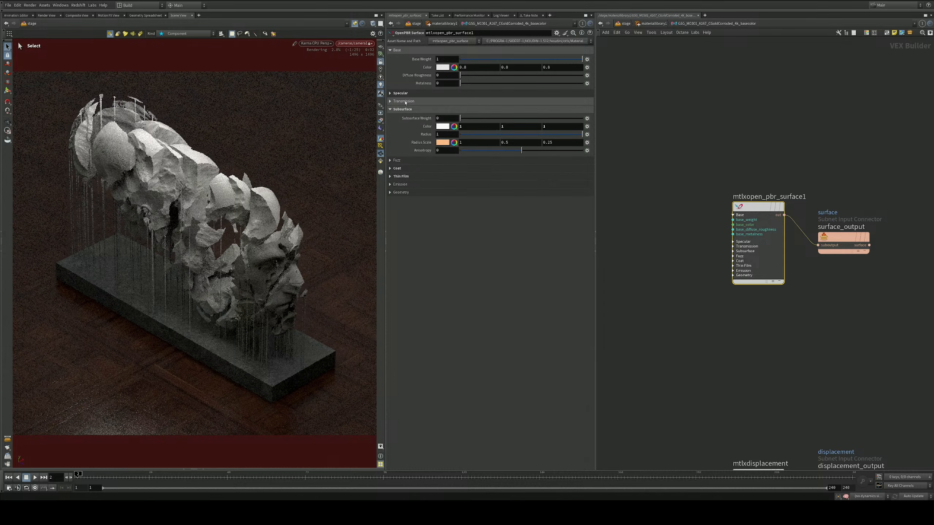
pyautogui.click(478, 101)
pyautogui.moveTo(479, 110); pyautogui.dragTo(585, 110)
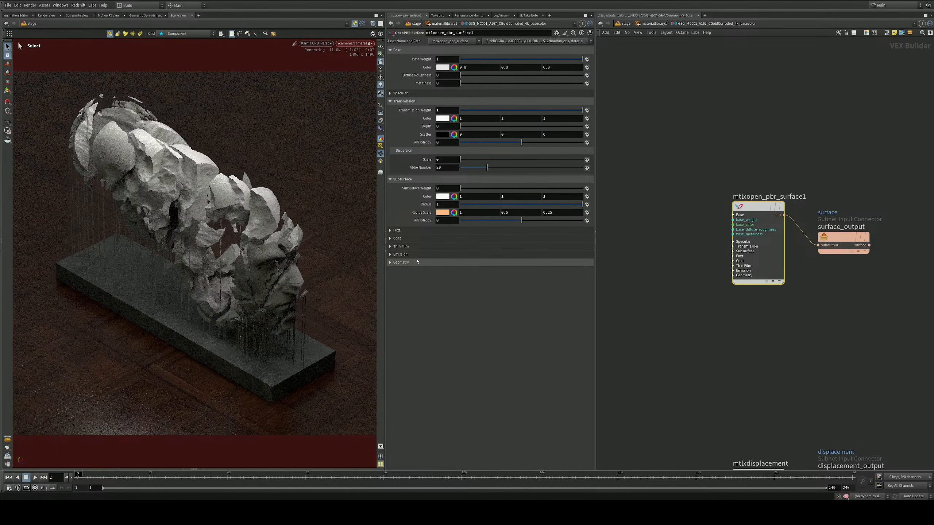
# On mtlxopen_pbr_surface1, reset Transmission Weight to 0 and set Metalness to 1 and specular Roughness to 0.487
pyautogui.moveTo(477, 111); pyautogui.dragTo(585, 84)
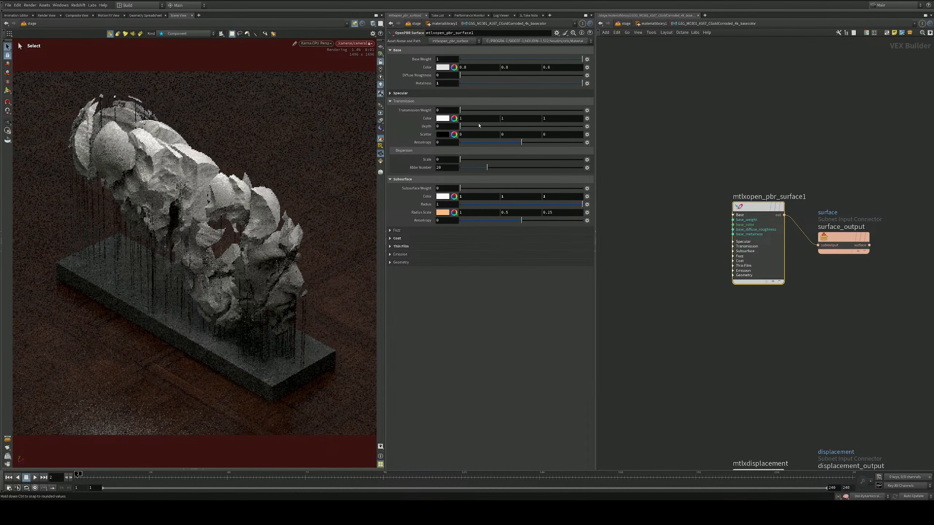
pyautogui.moveTo(475, 110); pyautogui.dragTo(398, 92)
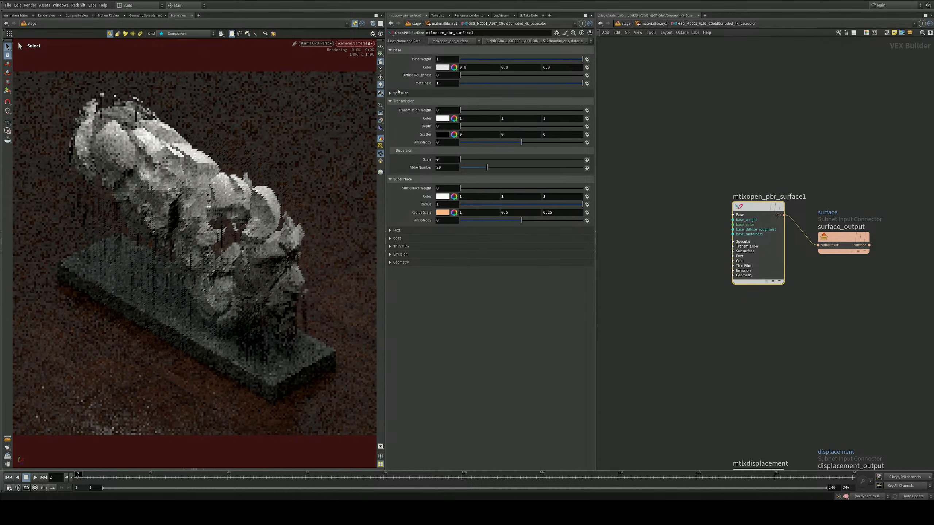
pyautogui.click(399, 93)
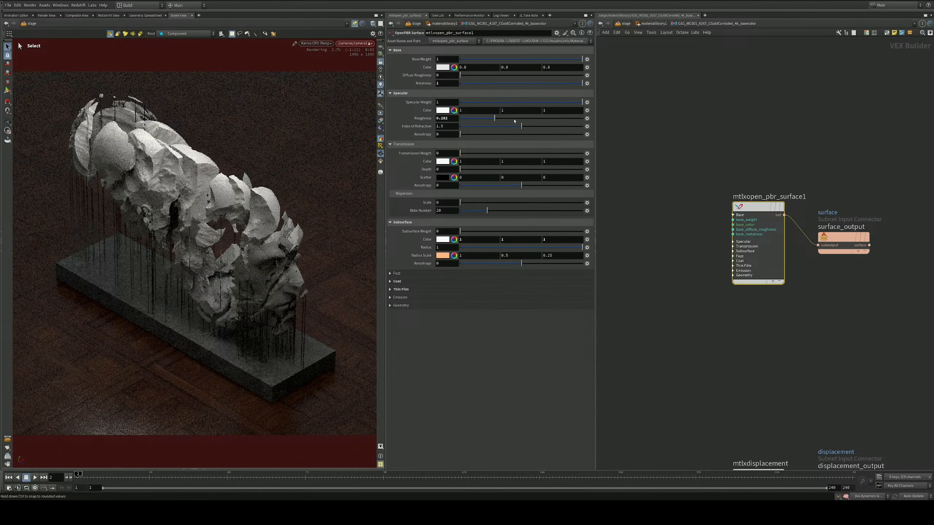
pyautogui.moveTo(515, 121); pyautogui.dragTo(520, 118)
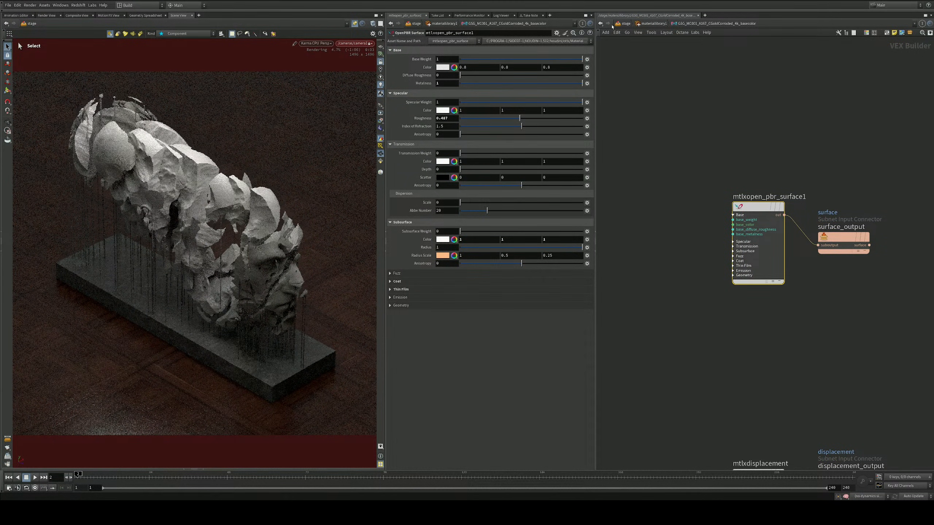
# Back at stage level, duplicate arealight1, reposition the copy above the head with light guides shown, and set its Intensity to 2
pyautogui.click(624, 23)
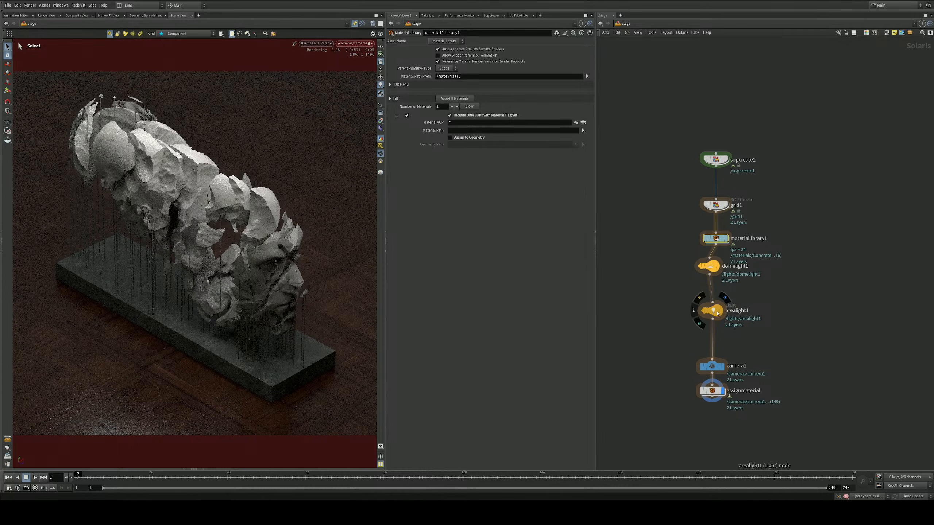
pyautogui.keyDown('alt'); pyautogui.moveTo(718, 315); pyautogui.dragTo(716, 349); pyautogui.keyUp('alt')
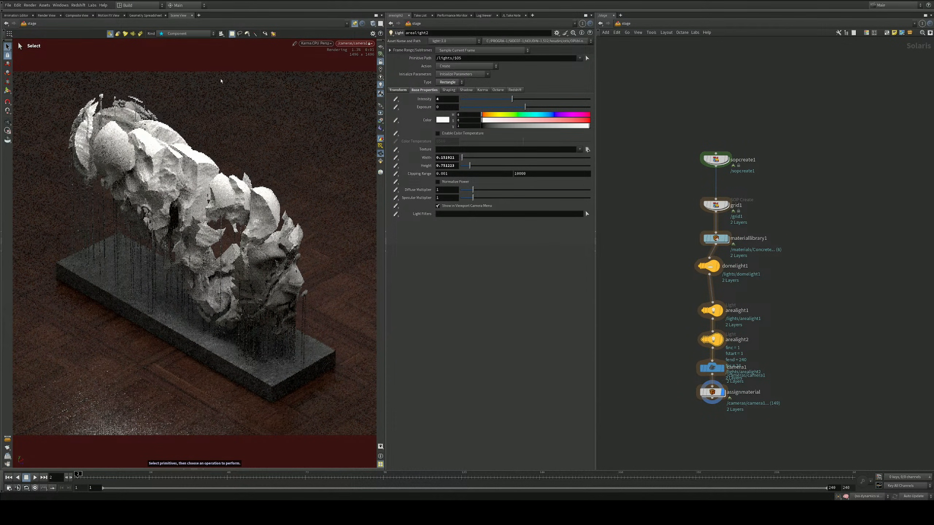
pyautogui.click(8, 90)
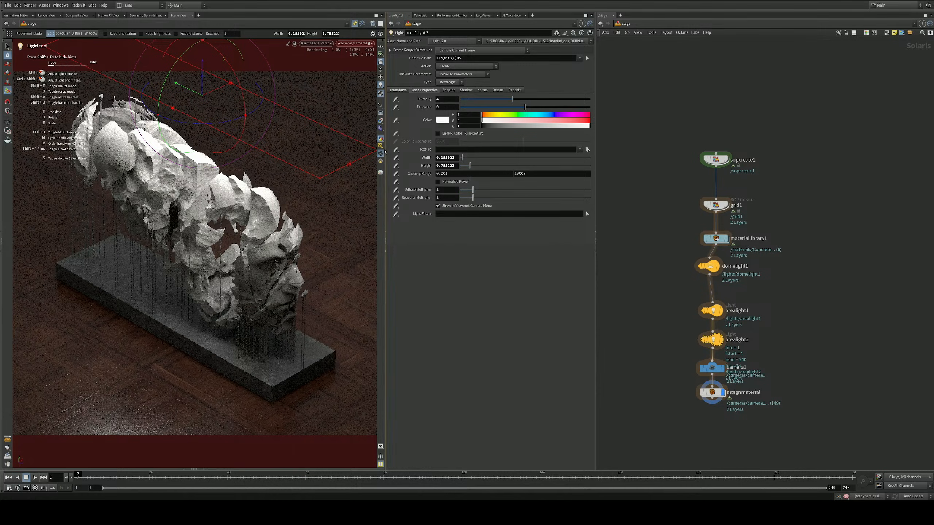
pyautogui.click(383, 146)
pyautogui.moveTo(216, 87); pyautogui.dragTo(222, 40)
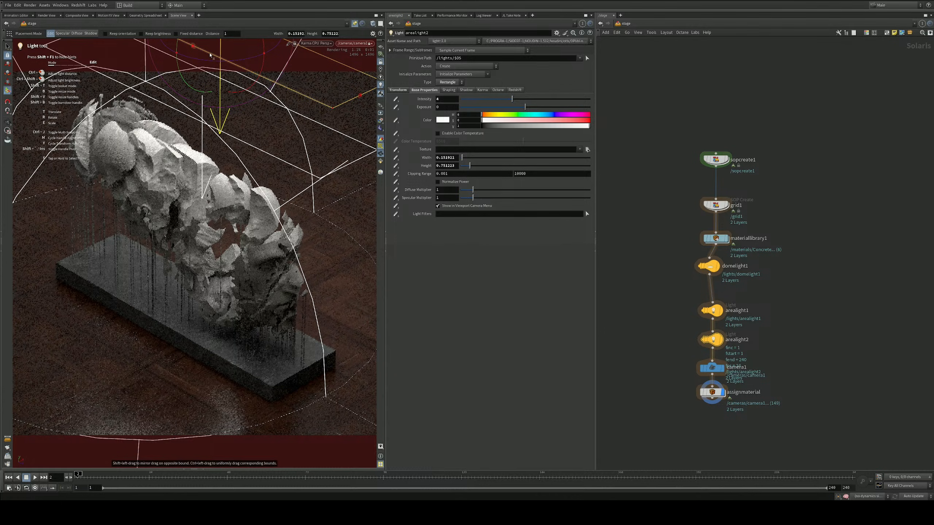
pyautogui.moveTo(515, 99); pyautogui.dragTo(491, 101)
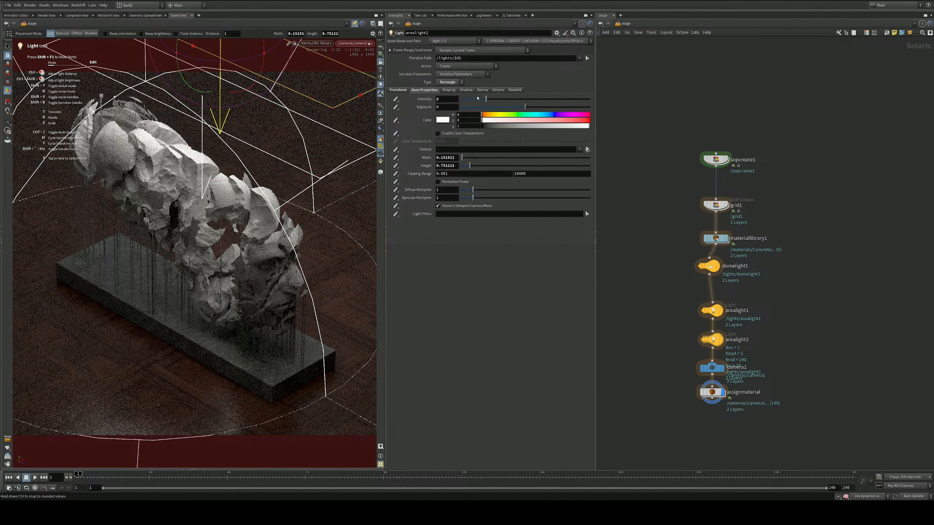
# Duplicate arealight2 as a third light before camera1, and unlock the view from the camera to show the surrounding lights
pyautogui.moveTo(726, 331)
pyautogui.moveTo(726, 331); pyautogui.dragTo(713, 260, button='middle')
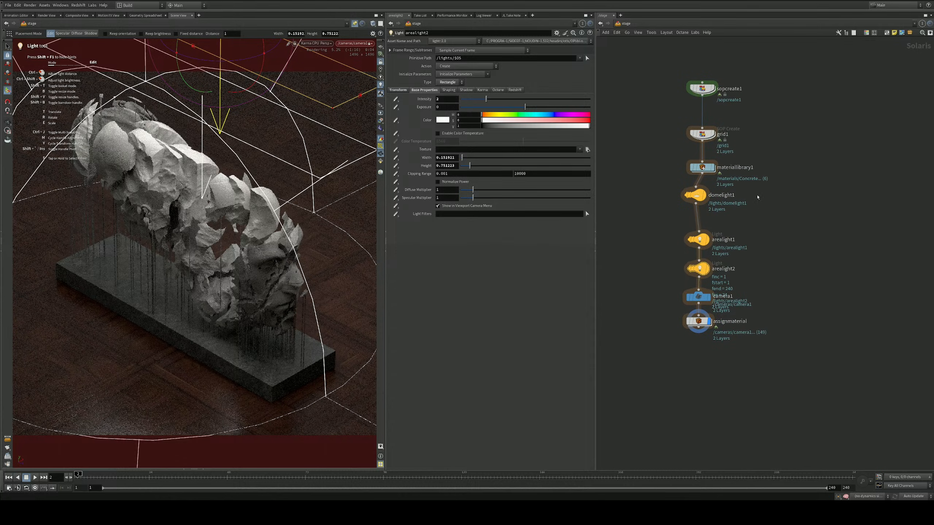
pyautogui.click(702, 321)
pyautogui.moveTo(706, 298)
pyautogui.mouseDown()
pyautogui.moveTo(708, 359)
pyautogui.moveTo(703, 271)
pyautogui.moveTo(702, 303)
pyautogui.mouseUp()
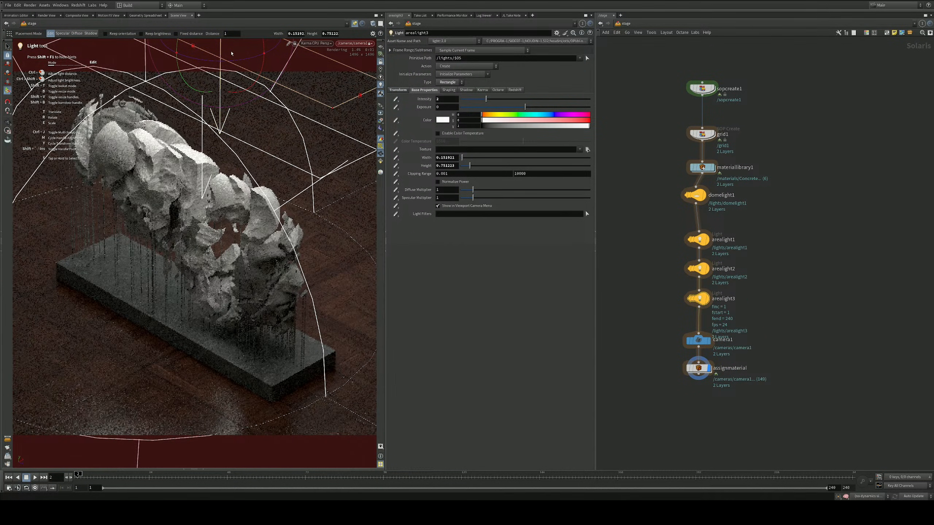
pyautogui.click(381, 62)
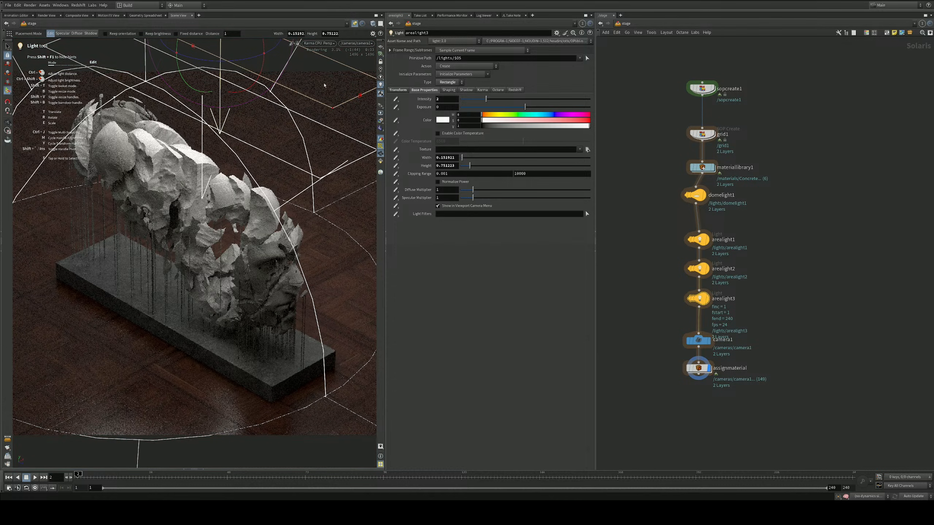
pyautogui.keyDown('alt'); pyautogui.moveTo(204, 123); pyautogui.dragTo(174, 135, button='right'); pyautogui.keyUp('alt')
pyautogui.keyDown('alt'); pyautogui.moveTo(174, 135); pyautogui.dragTo(190, 165, button='middle'); pyautogui.keyUp('alt')
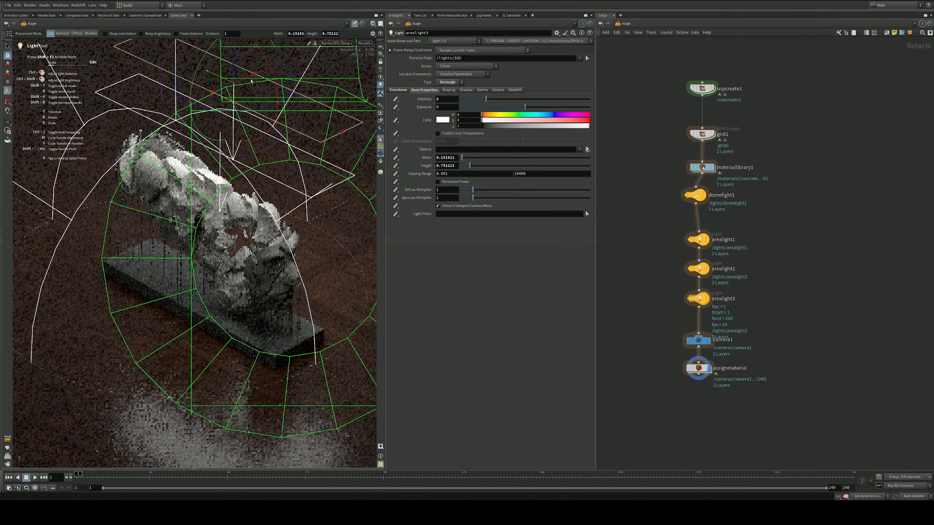
# Place arealight3 low beside the base, rotate it to aim at the head and widen it to about 0.225
pyautogui.moveTo(246, 80); pyautogui.dragTo(57, 175)
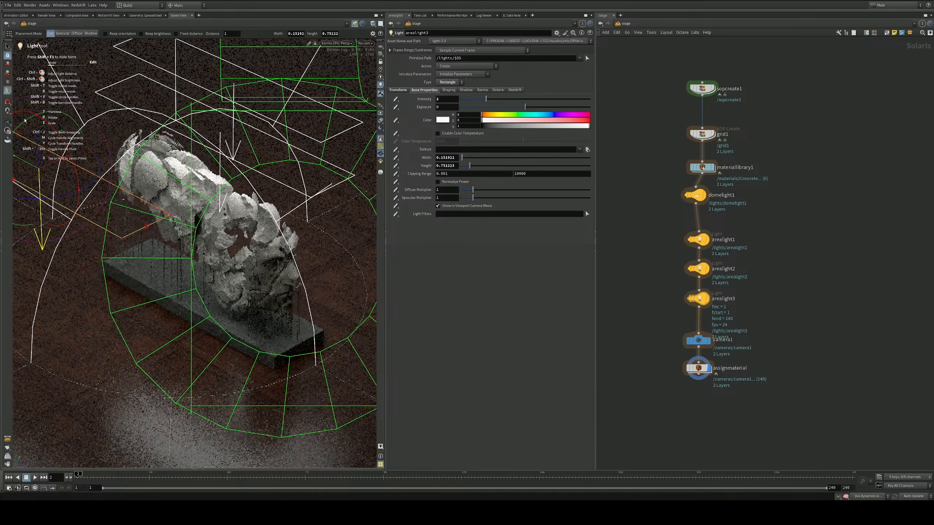
pyautogui.moveTo(27, 123); pyautogui.dragTo(69, 331)
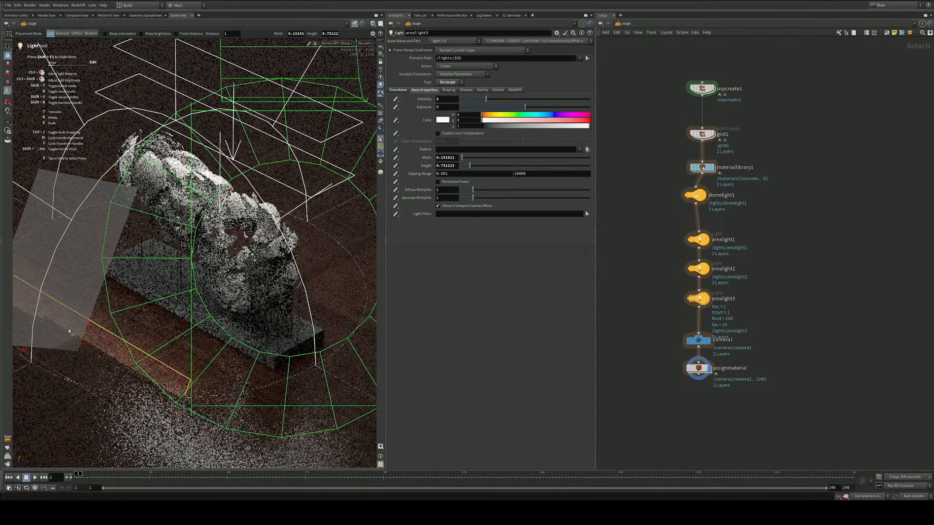
pyautogui.moveTo(86, 274); pyautogui.dragTo(14, 309)
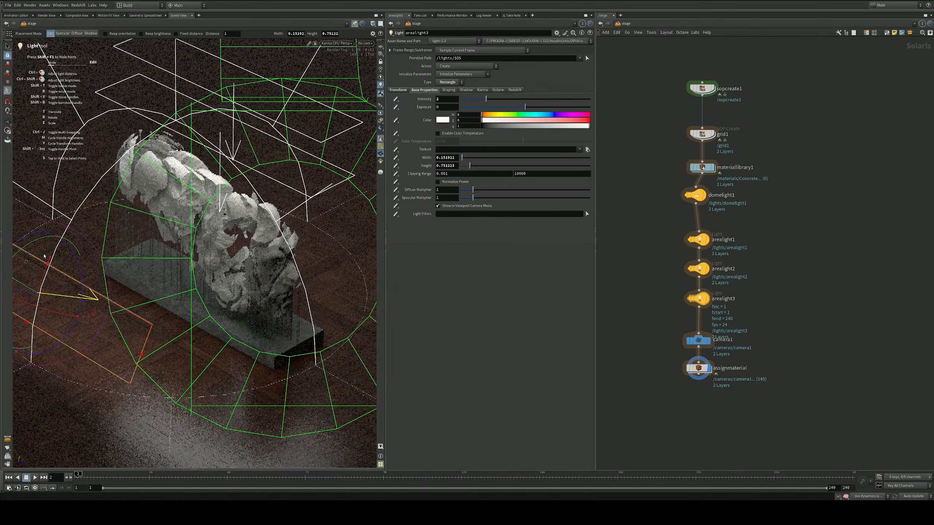
pyautogui.moveTo(49, 264); pyautogui.dragTo(59, 239)
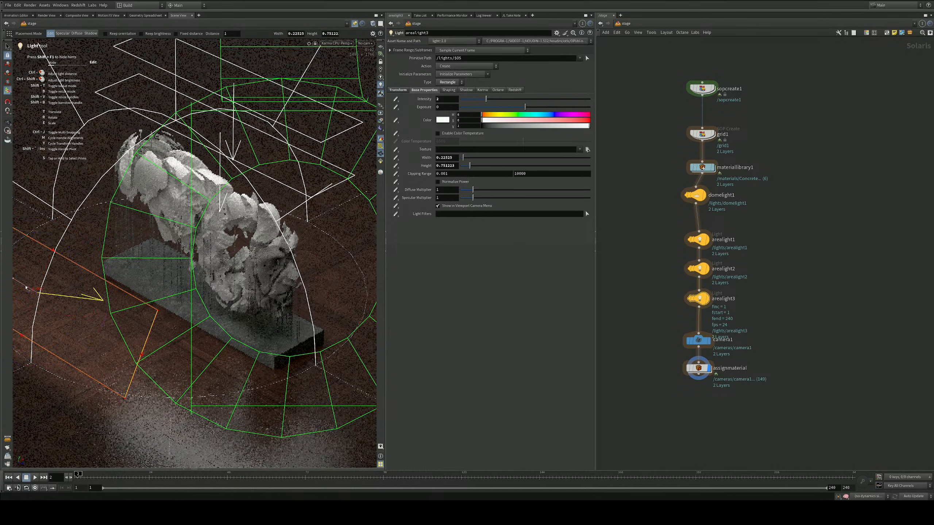
pyautogui.moveTo(26, 288); pyautogui.dragTo(62, 336)
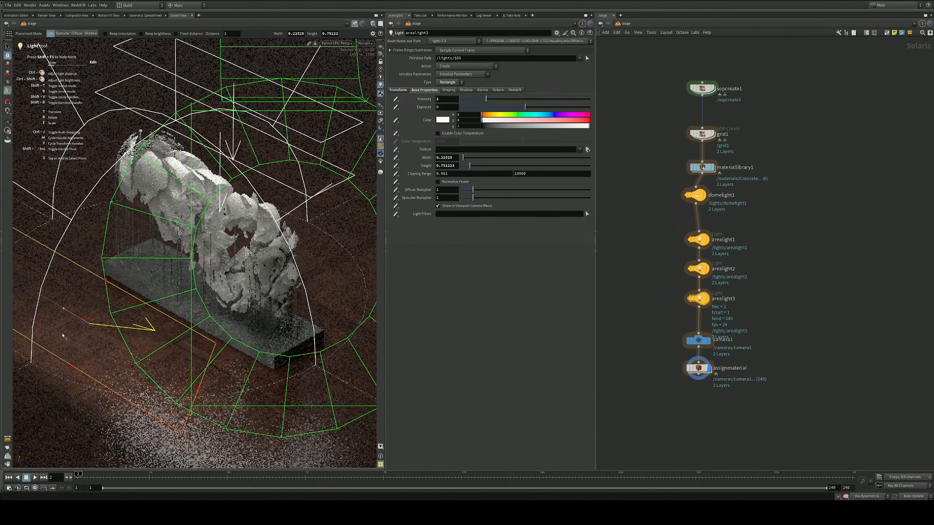
pyautogui.press('r')
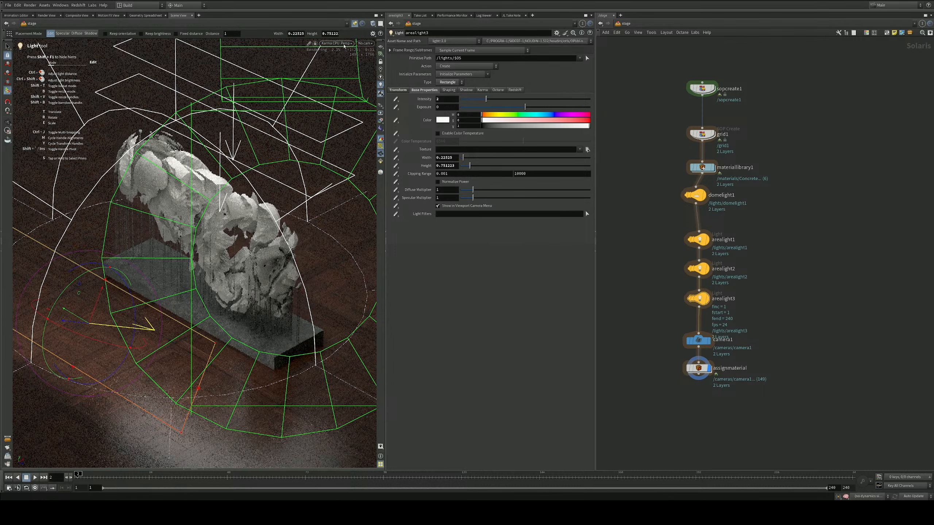
# Look through camera1 again, hide the light guides, restart the Karma CPU render and return to the Select tool
pyautogui.click(365, 44)
pyautogui.click(375, 50)
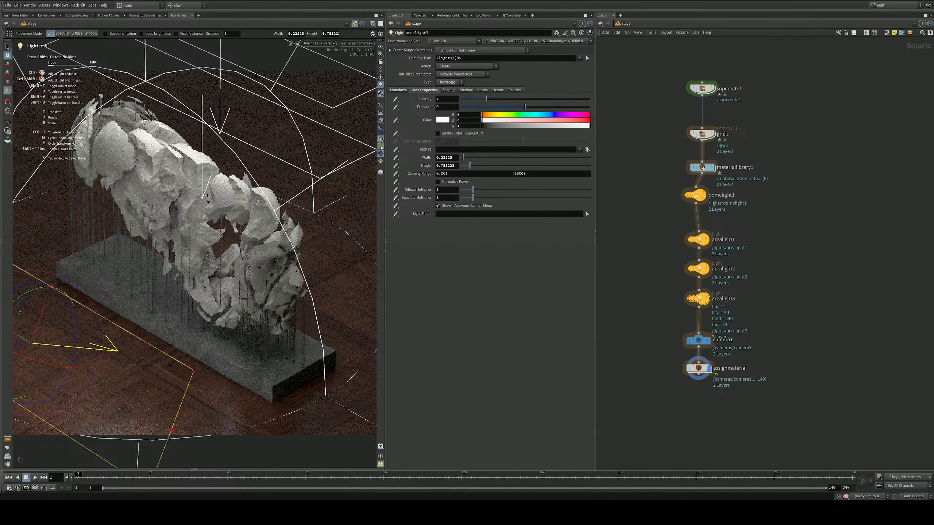
pyautogui.click(381, 148)
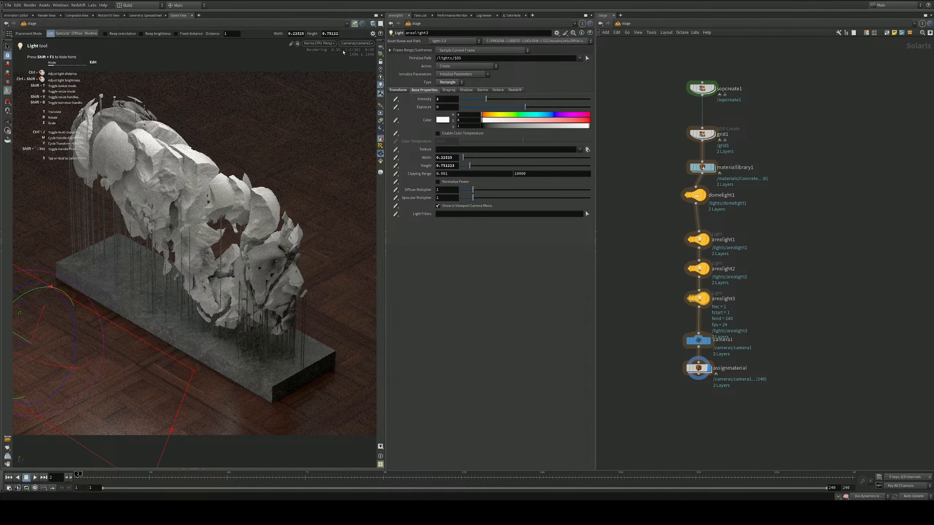
pyautogui.click(329, 44)
pyautogui.click(316, 67)
pyautogui.click(329, 44)
pyautogui.click(335, 74)
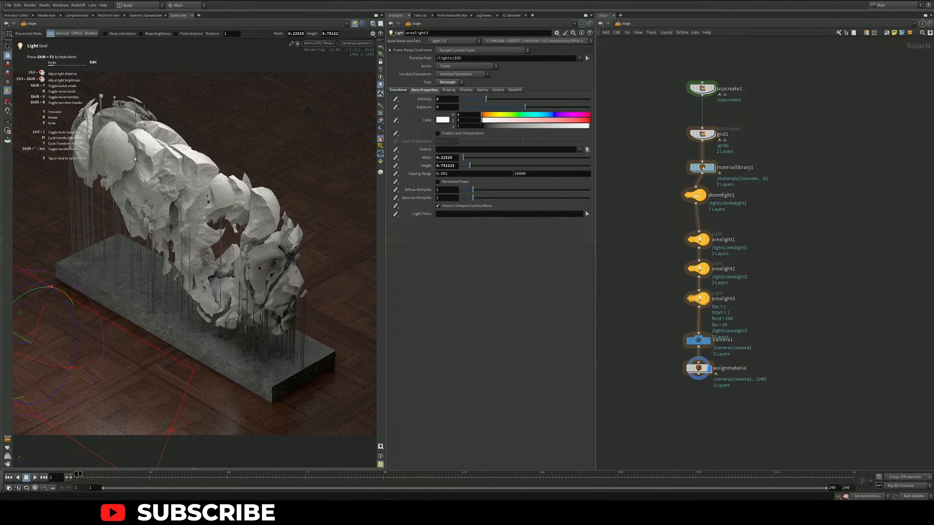
pyautogui.click(8, 47)
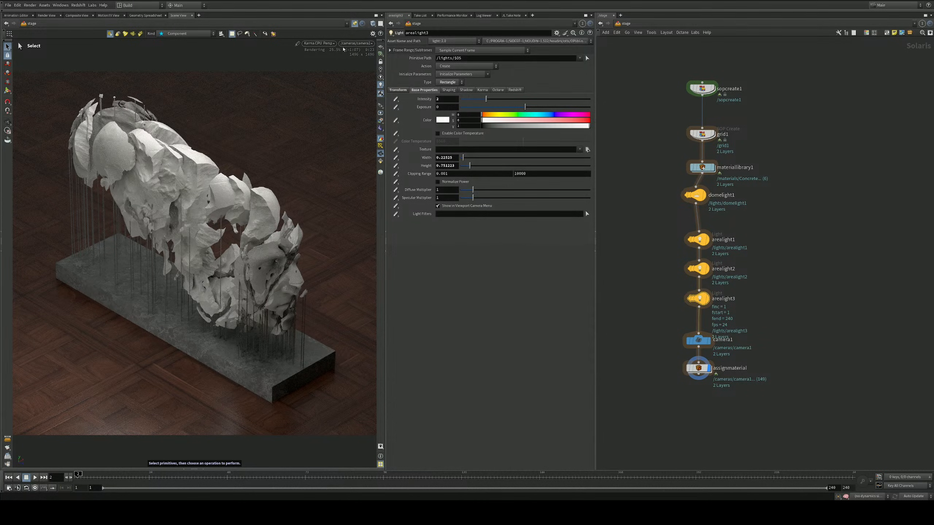
# Switch the viewport out of Karma and, inside sopcreate1, insert a PolyBevel node between normal1 and autouv1
pyautogui.click(318, 43)
pyautogui.click(324, 67)
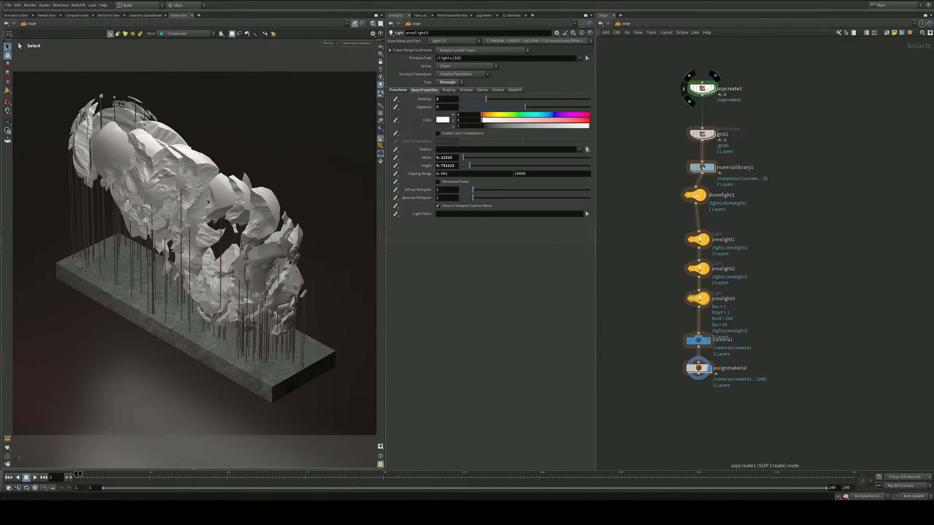
pyautogui.doubleClick(701, 88)
pyautogui.moveTo(804, 346); pyautogui.dragTo(751, 233, button='middle')
pyautogui.scroll(2, 766, 288)
pyautogui.press('Tab')
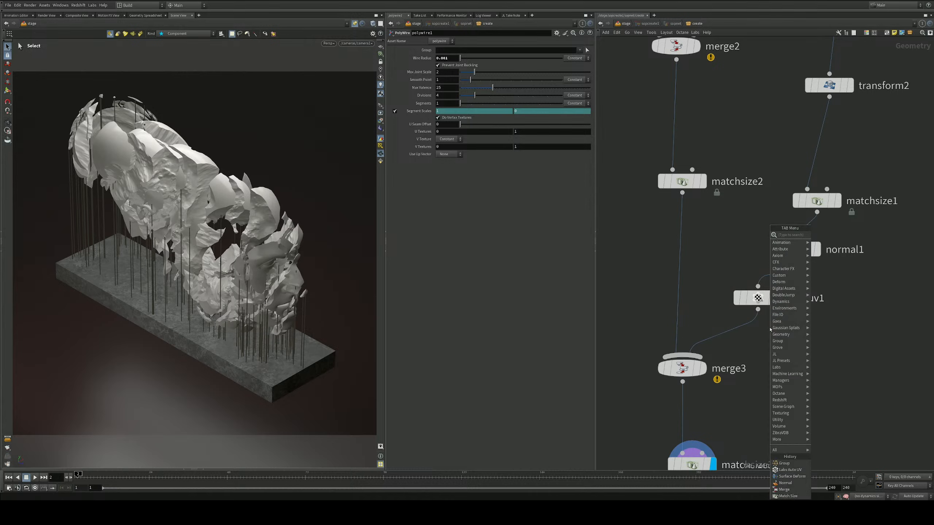
pyautogui.write('poly')
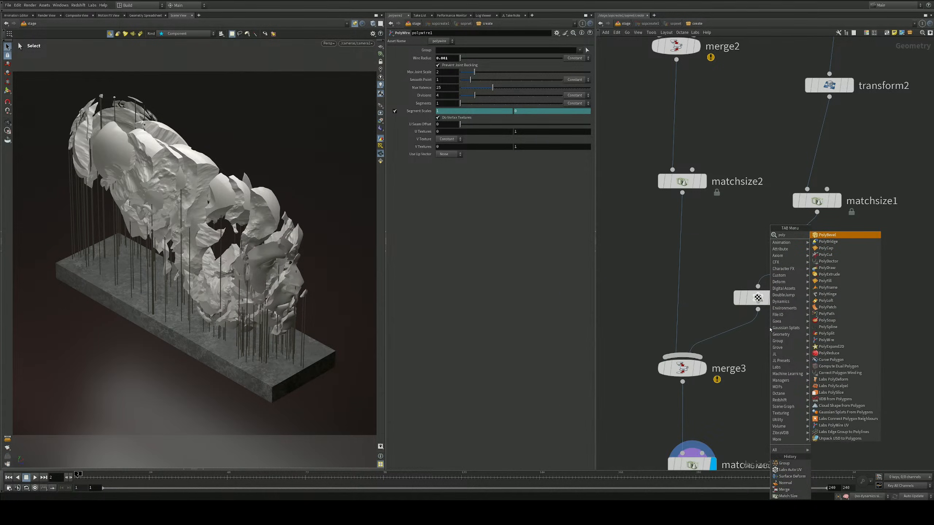
pyautogui.press('Return')
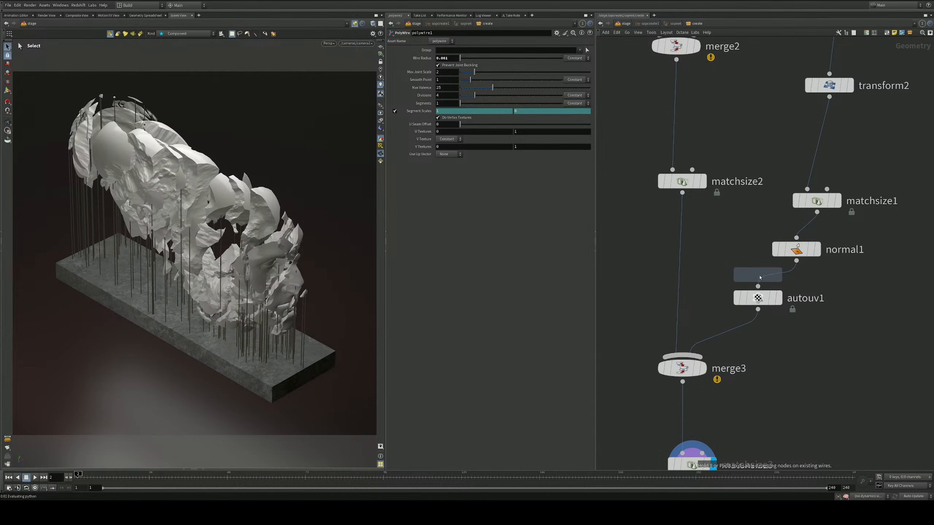
pyautogui.click(745, 292)
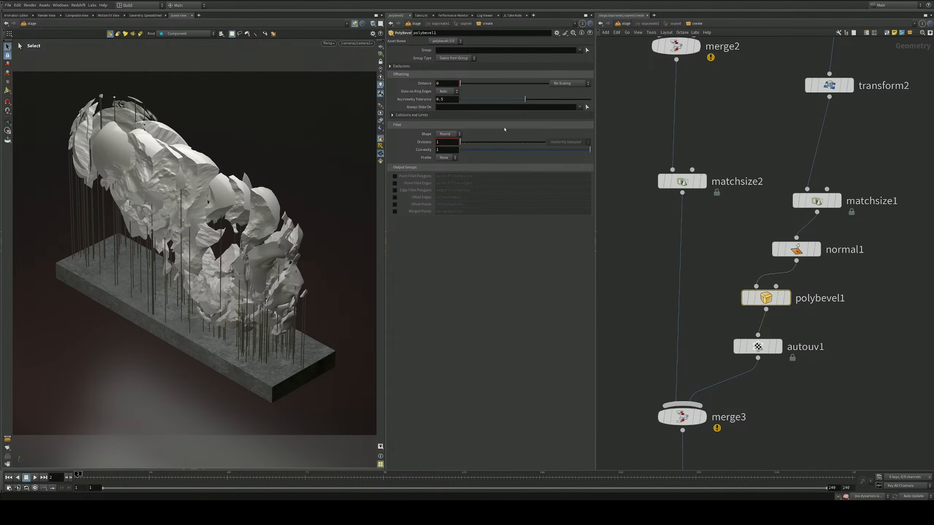
# Set polybevel1's distance to 0.001 and its fillet divisions to 2 to bevel the base's edges
pyautogui.moveTo(460, 83); pyautogui.dragTo(462, 83)
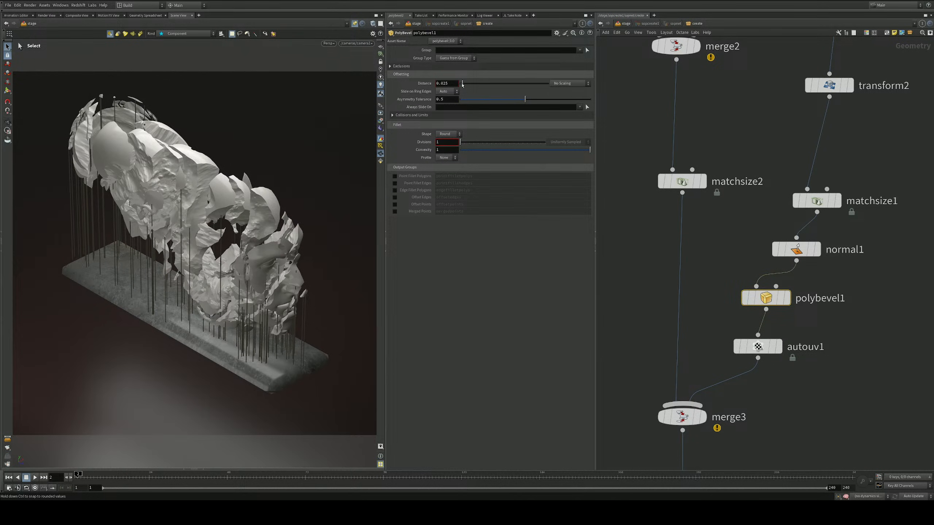
pyautogui.click(454, 84)
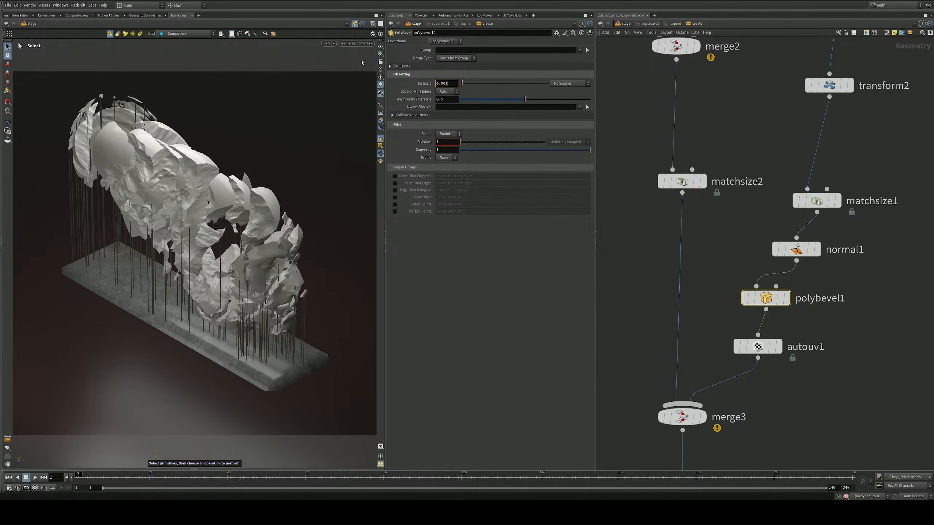
pyautogui.write('0.001')
pyautogui.press('Return')
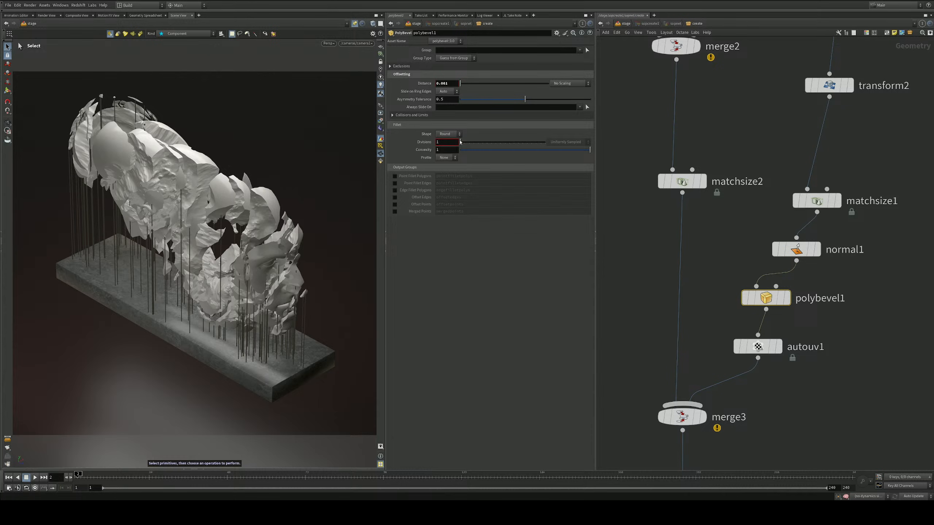
pyautogui.moveTo(460, 142); pyautogui.dragTo(465, 142)
# Return to the stage level, render the viewport with Karma CPU and bypass domelight1
pyautogui.click(623, 24)
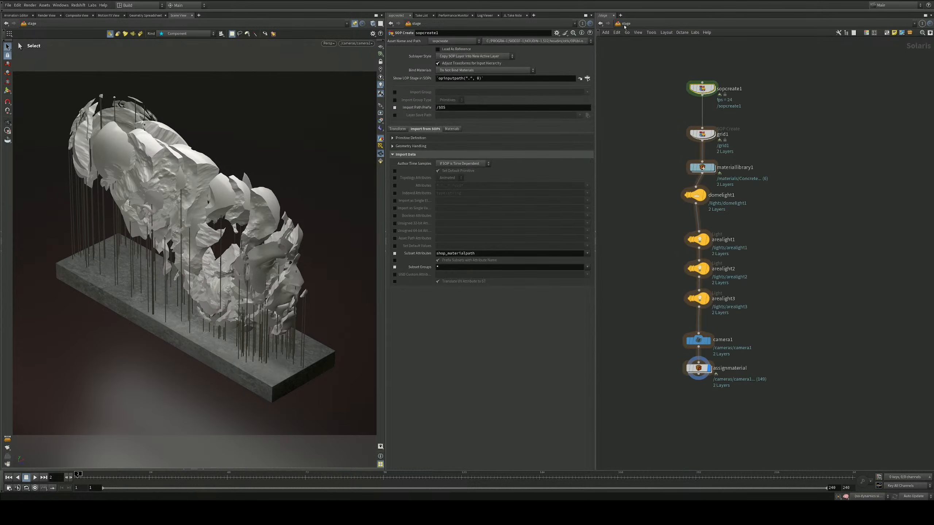
pyautogui.click(328, 43)
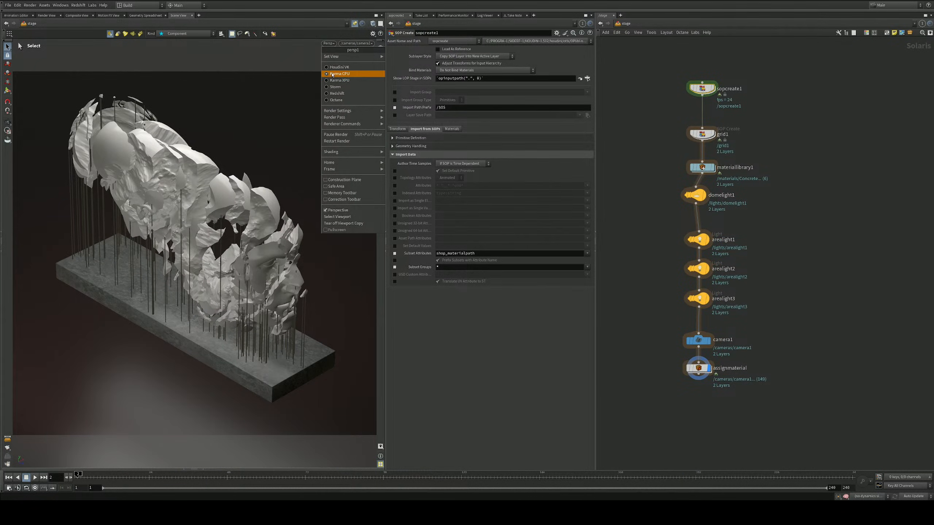
pyautogui.click(332, 74)
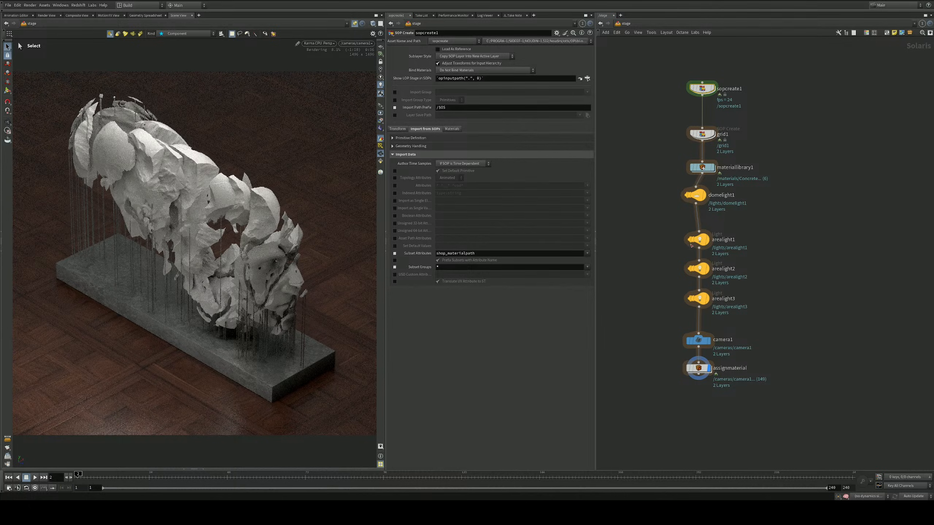
pyautogui.click(684, 182)
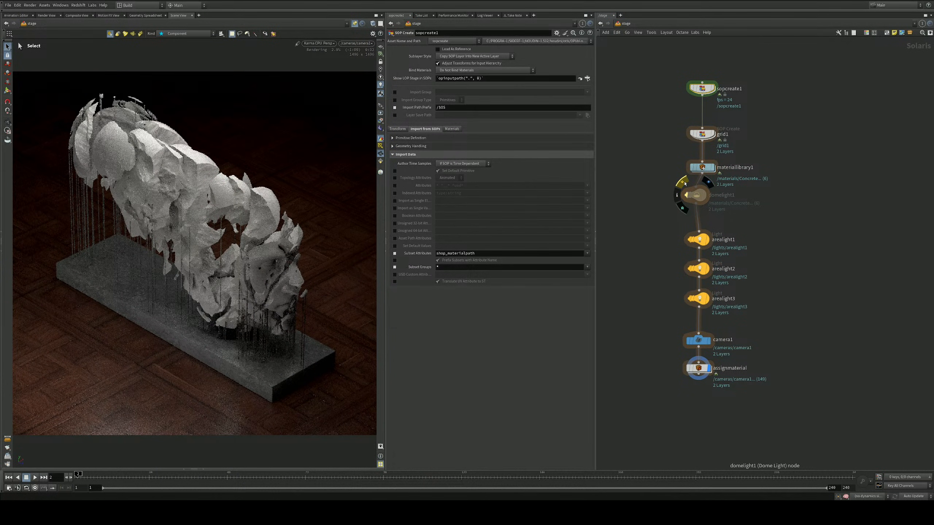
pyautogui.moveTo(638, 309); pyautogui.dragTo(646, 276, button='middle')
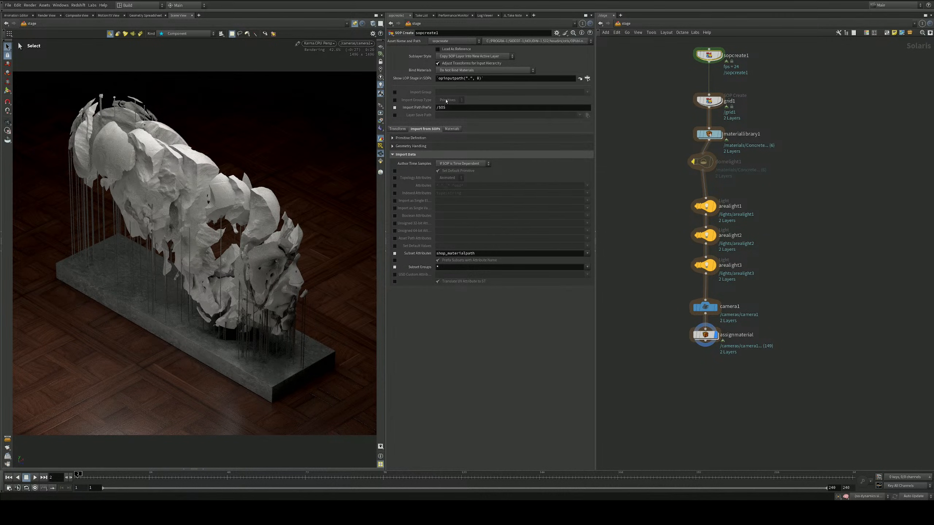
# Switch the viewport back to Houdini VK and go inside the sopcreate1 network
pyautogui.click(319, 43)
pyautogui.click(327, 67)
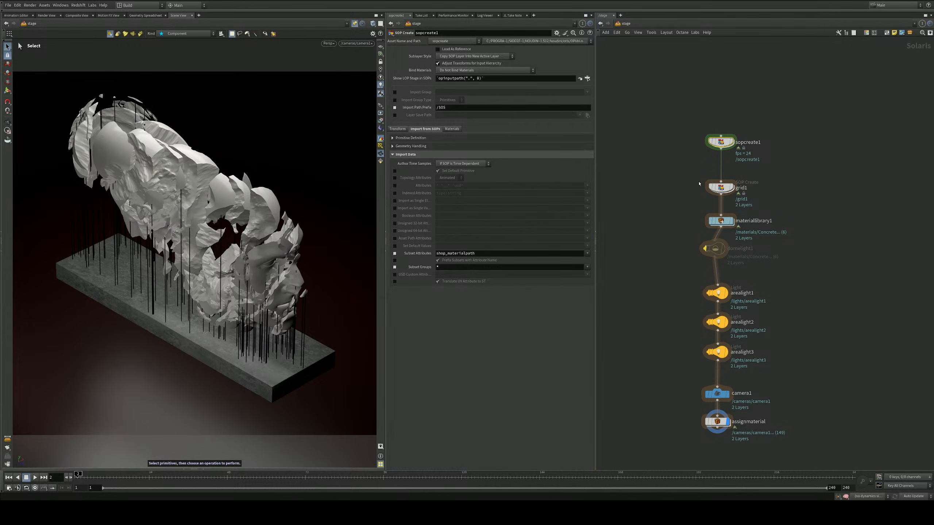
pyautogui.scroll(1, 715, 170)
pyautogui.doubleClick(723, 138)
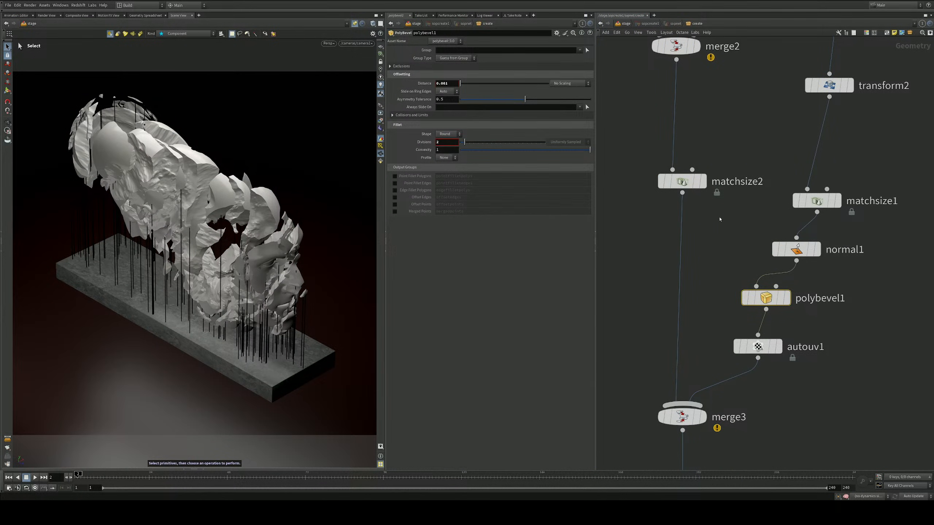
# Insert a Transform node between group2 and merge2, try a slight Y translation on it and undo that translation
pyautogui.moveTo(720, 219); pyautogui.dragTo(723, 284, button='middle')
pyautogui.press('Tab')
pyautogui.write('t')
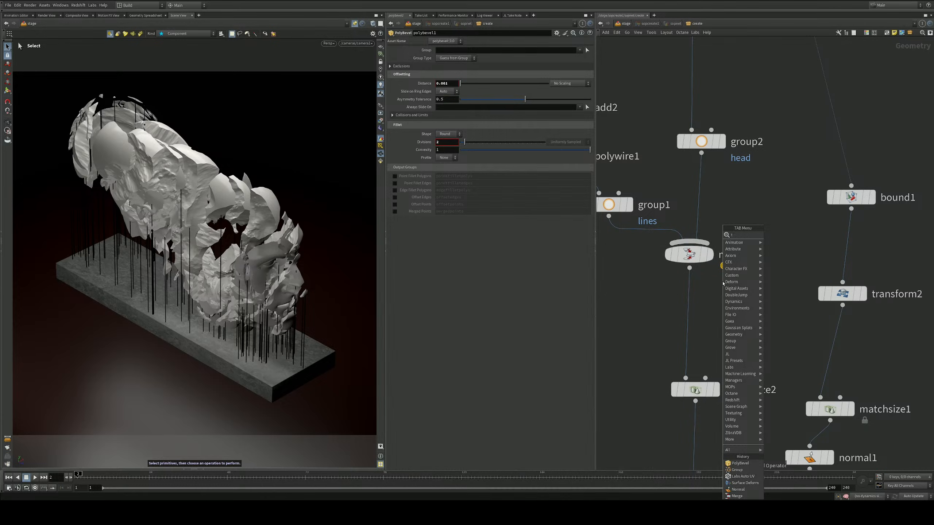
pyautogui.write('ra')
pyautogui.press('Down')
pyautogui.press('Down')
pyautogui.press('Return')
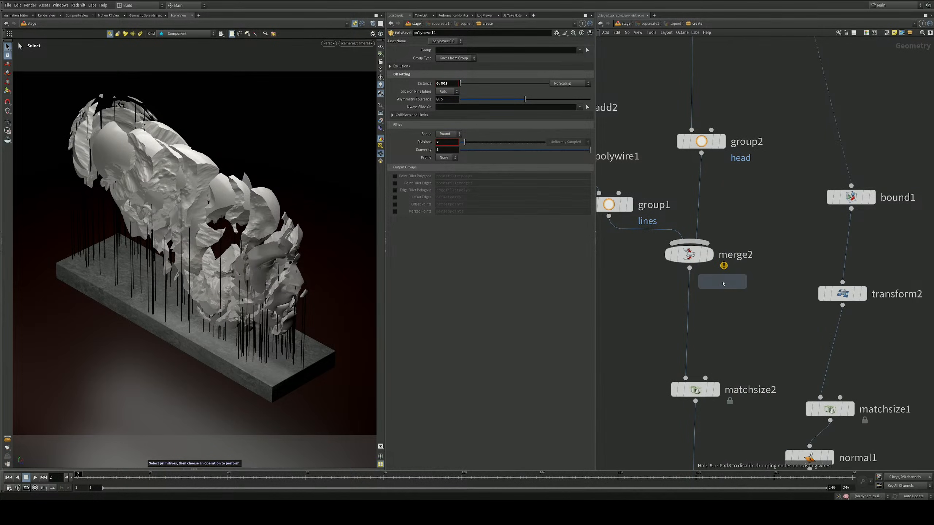
pyautogui.click(708, 185)
pyautogui.moveTo(709, 189); pyautogui.dragTo(701, 198)
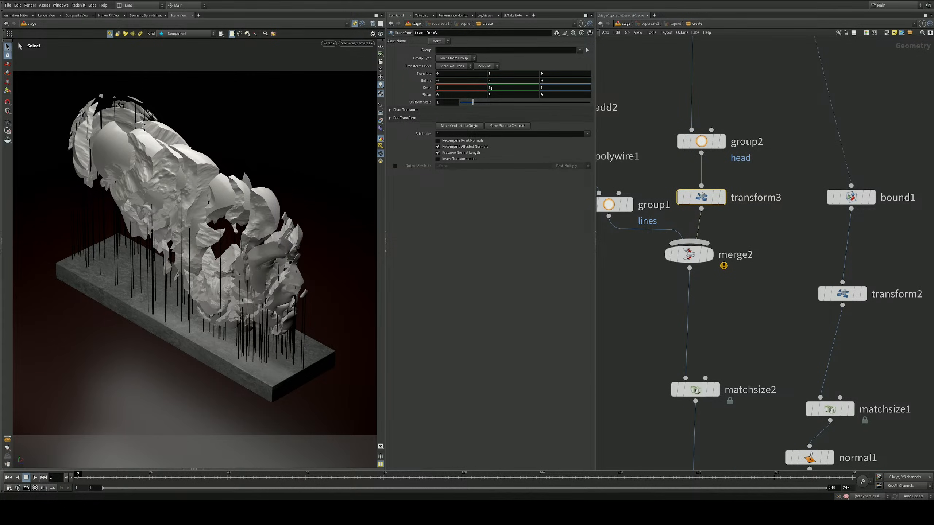
pyautogui.moveTo(501, 74); pyautogui.dragTo(749, 114, button='middle')
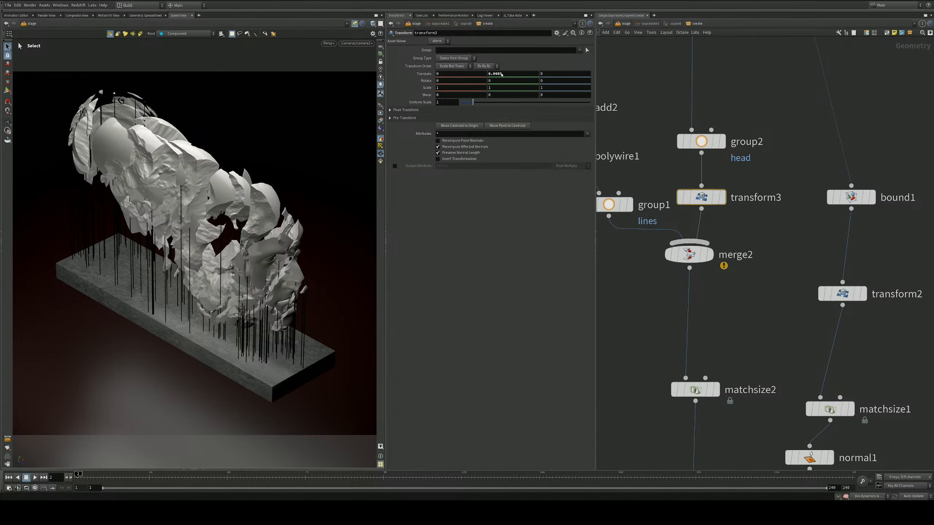
pyautogui.hotkey('ctrl', 'z')
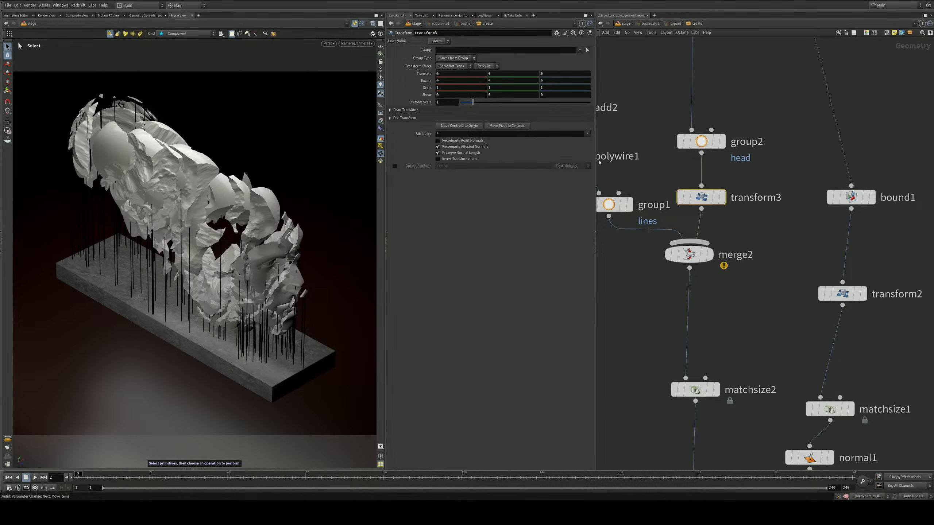
# Reduce the wire radius of polywire1 to make the support lines thinner
pyautogui.moveTo(600, 163); pyautogui.dragTo(706, 175, button='middle')
pyautogui.click(672, 168)
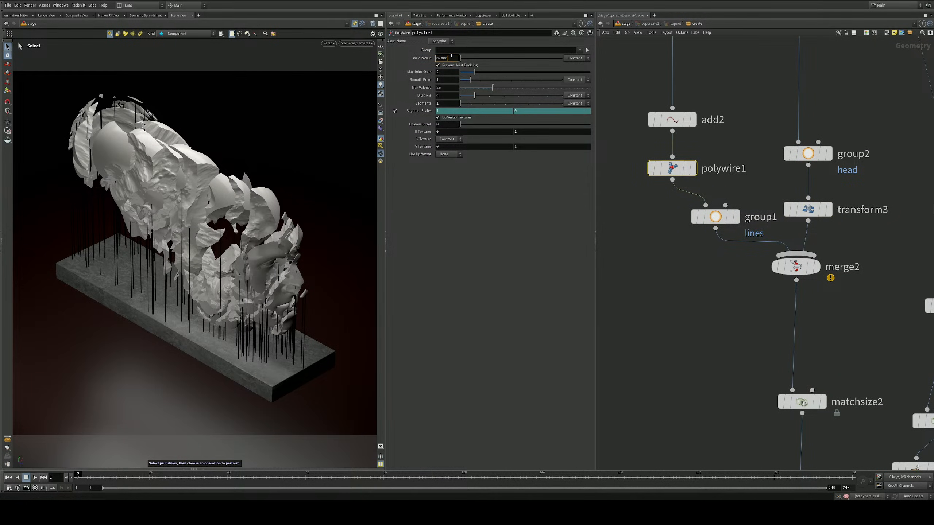
pyautogui.press('Return')
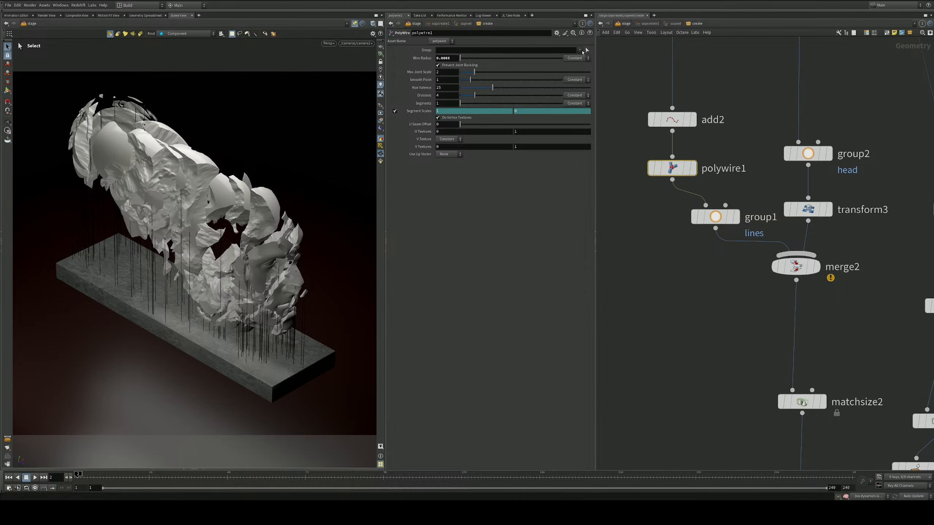
# Return to the stage level, check the thinner lines in Karma CPU and switch the viewport back to Houdini VK
pyautogui.click(621, 23)
pyautogui.click(328, 43)
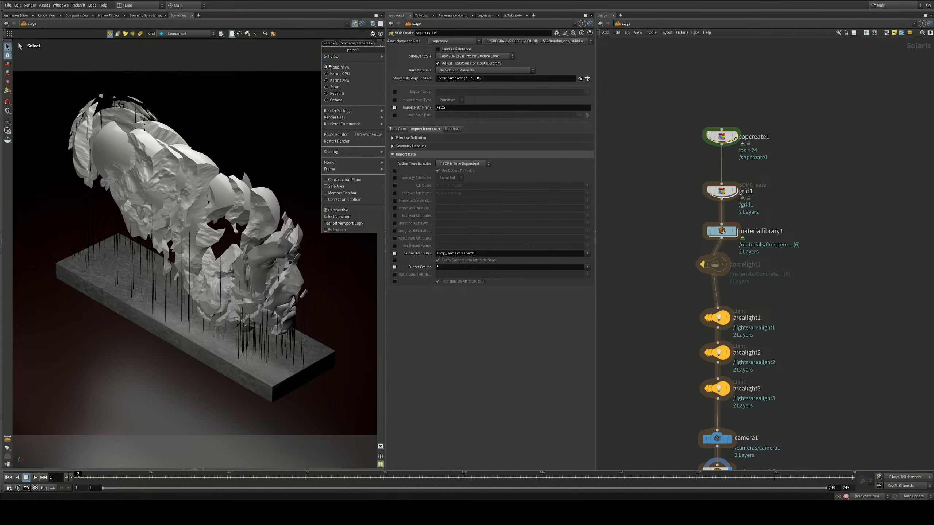
pyautogui.click(335, 74)
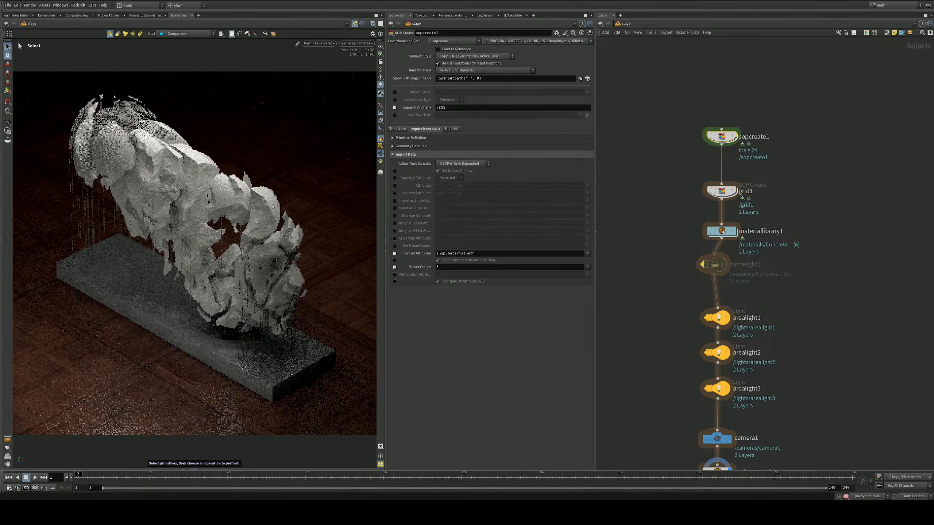
pyautogui.click(313, 44)
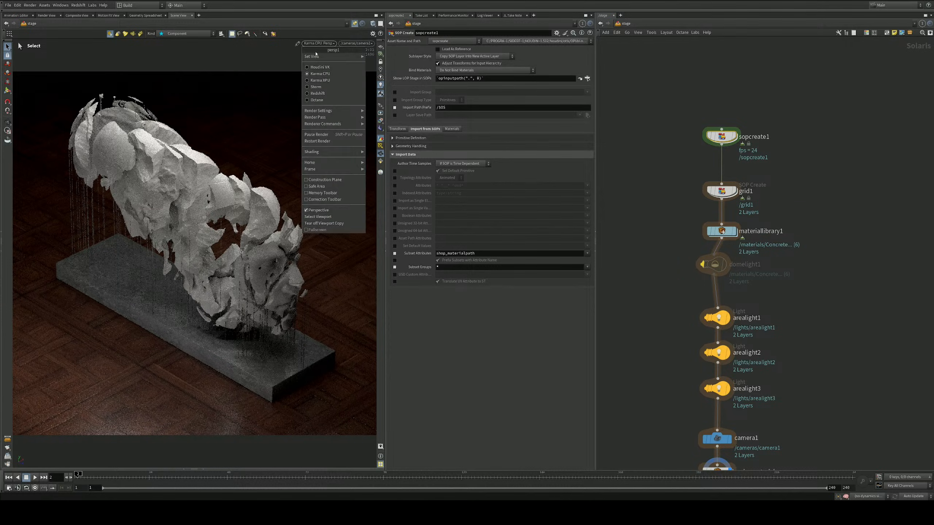
pyautogui.click(317, 69)
# Add Karma render nodes below assignmaterial and connect assignmaterial's output to the Karma Render Settings node
pyautogui.moveTo(657, 372); pyautogui.dragTo(653, 196, button='middle')
pyautogui.scroll(-1, 653, 196)
pyautogui.scroll(2, 667, 280)
pyautogui.press('Tab')
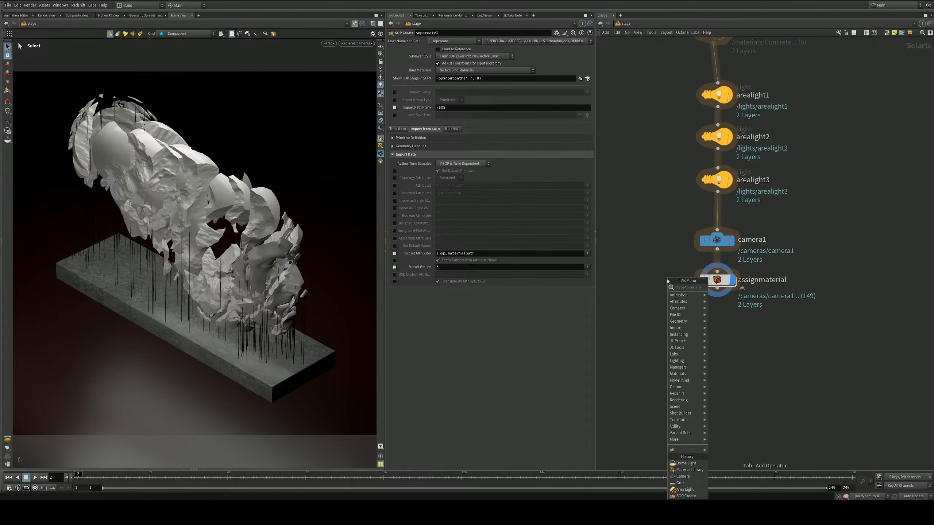
pyautogui.write('kar')
pyautogui.press('Return')
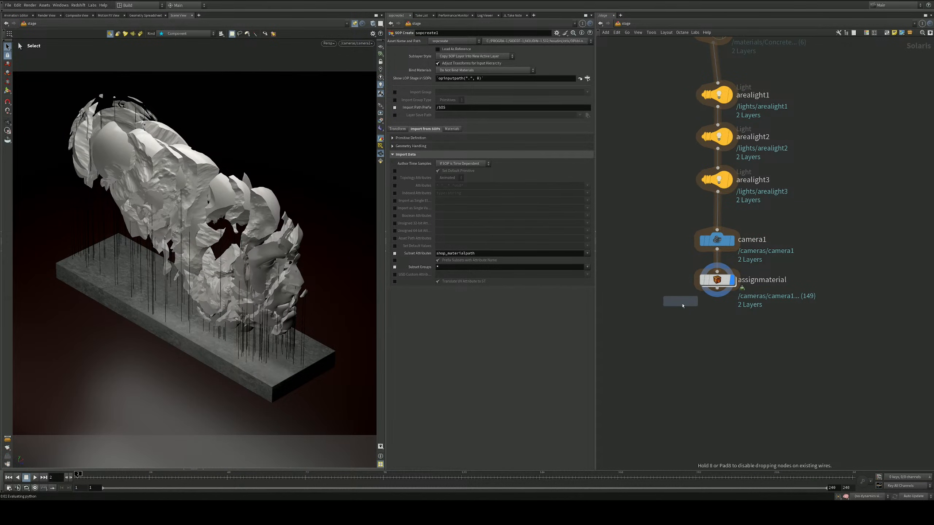
pyautogui.click(697, 327)
pyautogui.moveTo(717, 289); pyautogui.dragTo(691, 318)
# Rename the karmarendersettings node as JL_Day_26_Collapsed
pyautogui.click(752, 327)
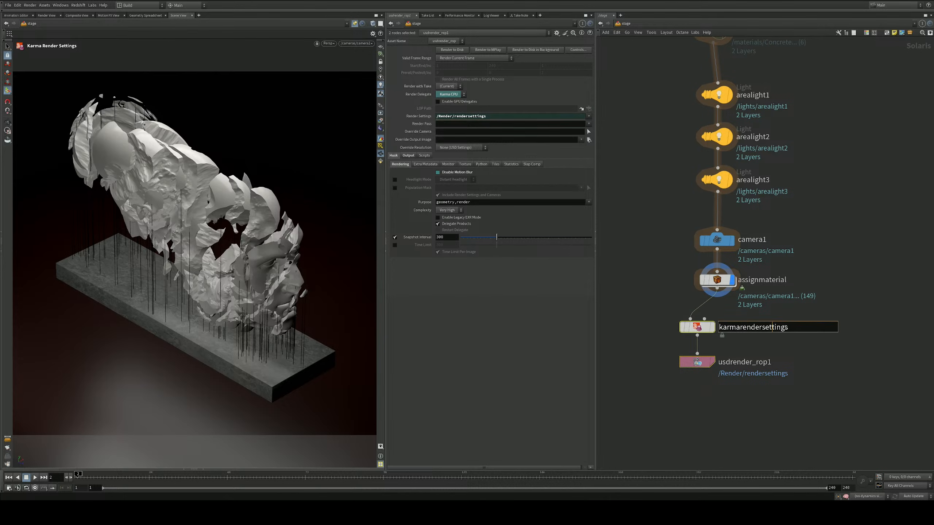
pyautogui.write('JL_Day_26_Collapsed')
pyautogui.press('Return')
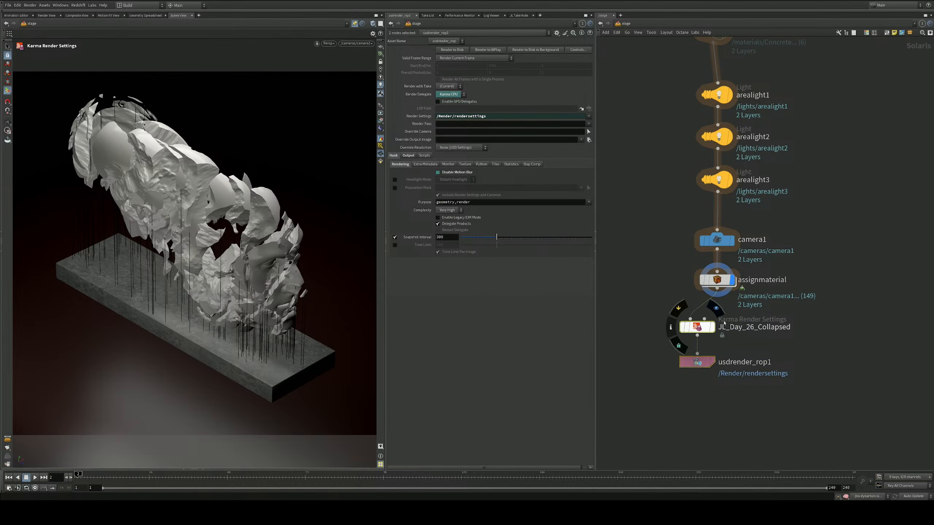
# On JL_Day_26_Collapsed, choose the Manual resolution mode and set the resolution to 2500 by 2500
pyautogui.click(696, 326)
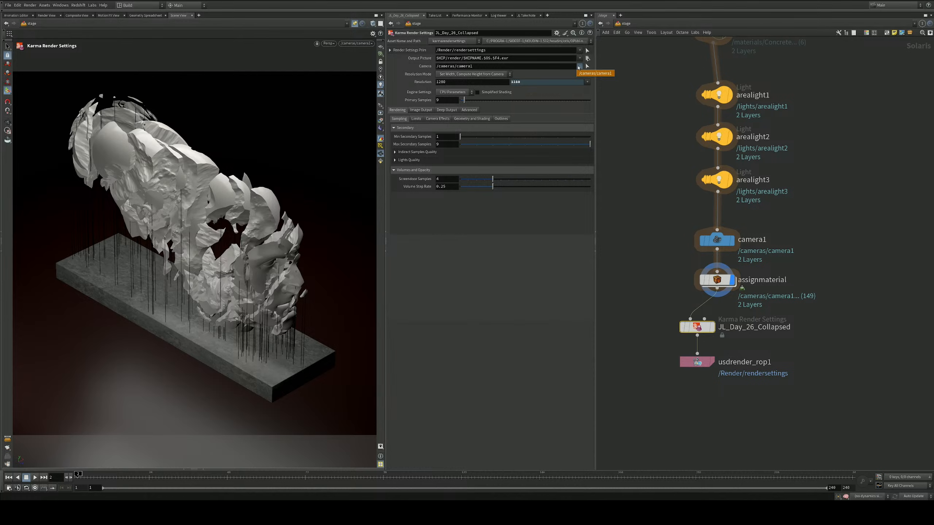
pyautogui.click(499, 75)
pyautogui.click(456, 81)
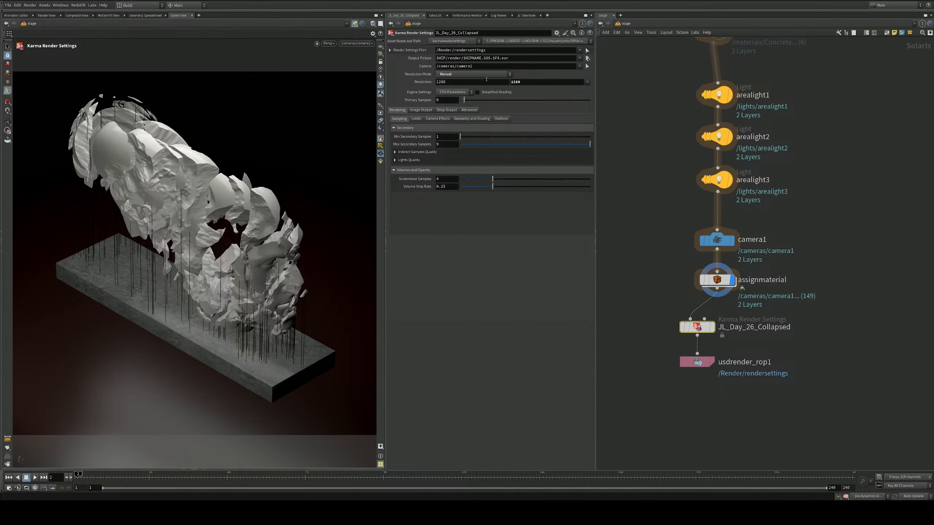
pyautogui.moveTo(453, 81); pyautogui.dragTo(393, 80)
pyautogui.write('25')
pyautogui.press('Tab')
pyautogui.write('2500')
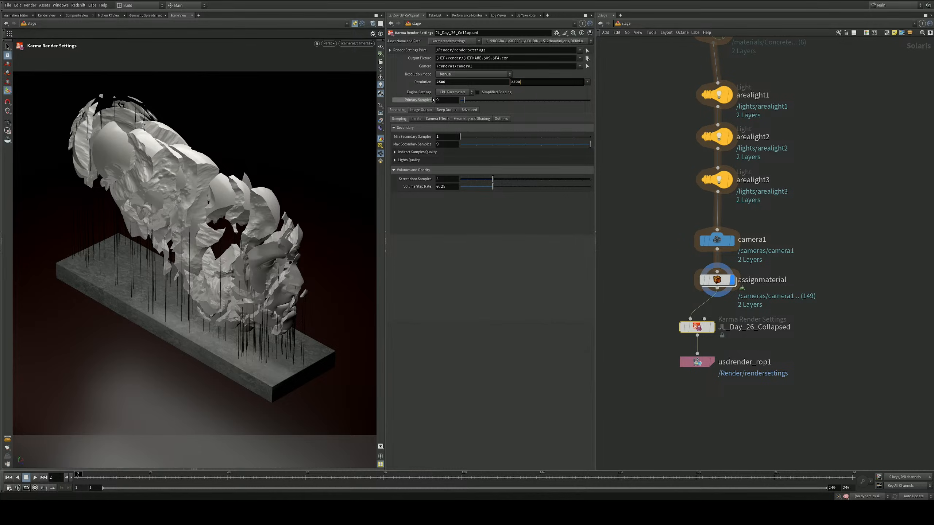
# Change the engine settings to XPU parameters and set the path traced samples to 512
pyautogui.click(452, 92)
pyautogui.click(450, 106)
pyautogui.moveTo(450, 100); pyautogui.dragTo(358, 90)
pyautogui.write('512')
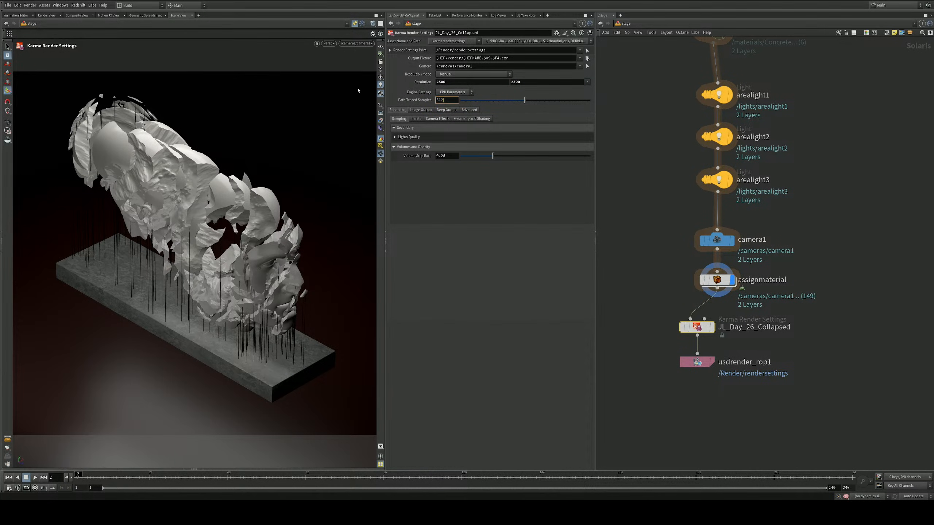
pyautogui.press('Return')
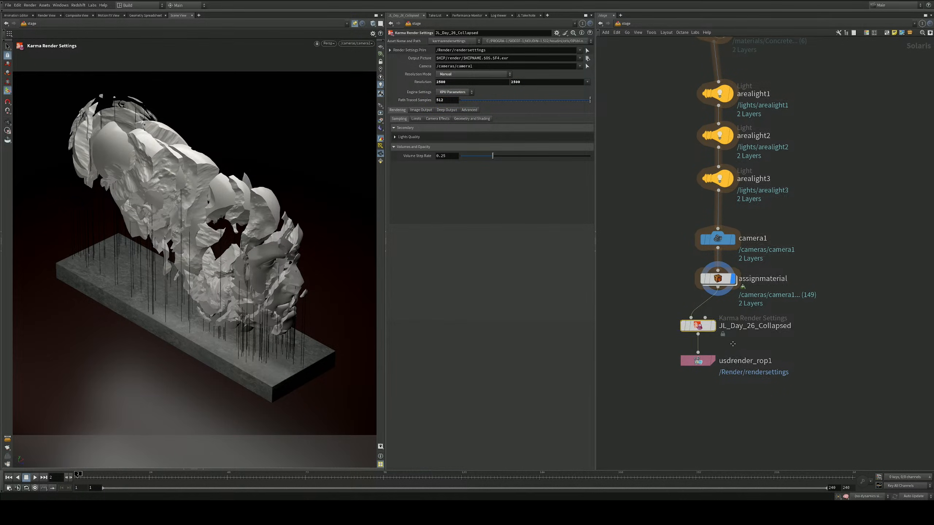
# Select usdrender_rop1, open the render scheduler and start rendering the current frame to disk
pyautogui.moveTo(642, 350); pyautogui.dragTo(645, 345, button='middle')
pyautogui.moveTo(638, 340); pyautogui.dragTo(737, 397)
pyautogui.click(30, 5)
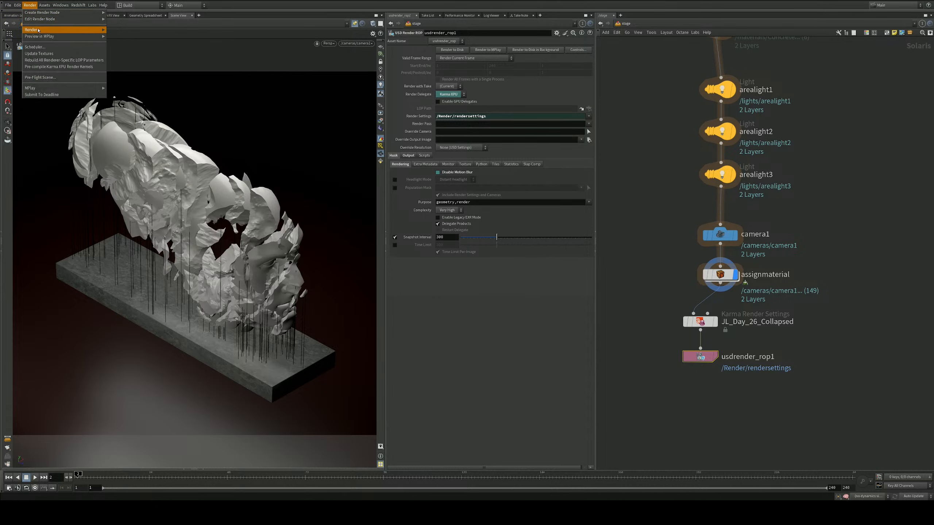
pyautogui.click(46, 48)
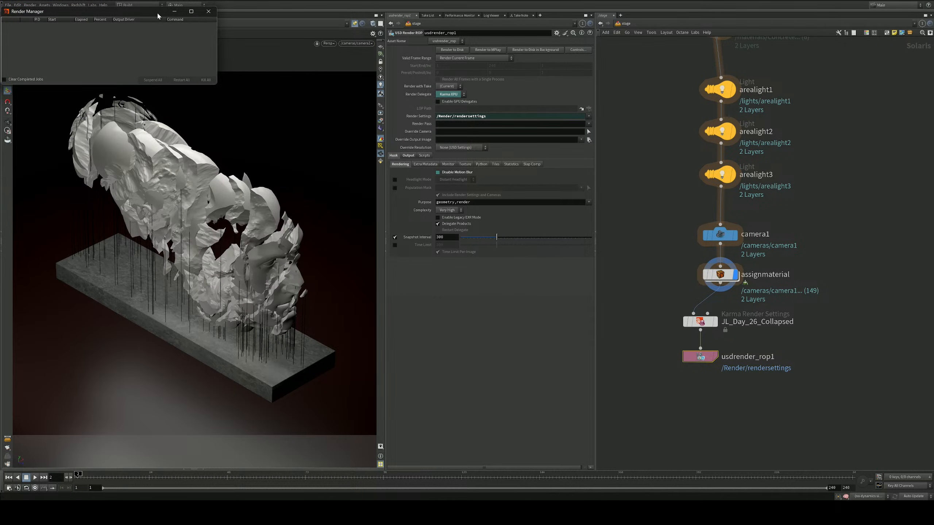
pyautogui.moveTo(170, 11); pyautogui.dragTo(367, 164)
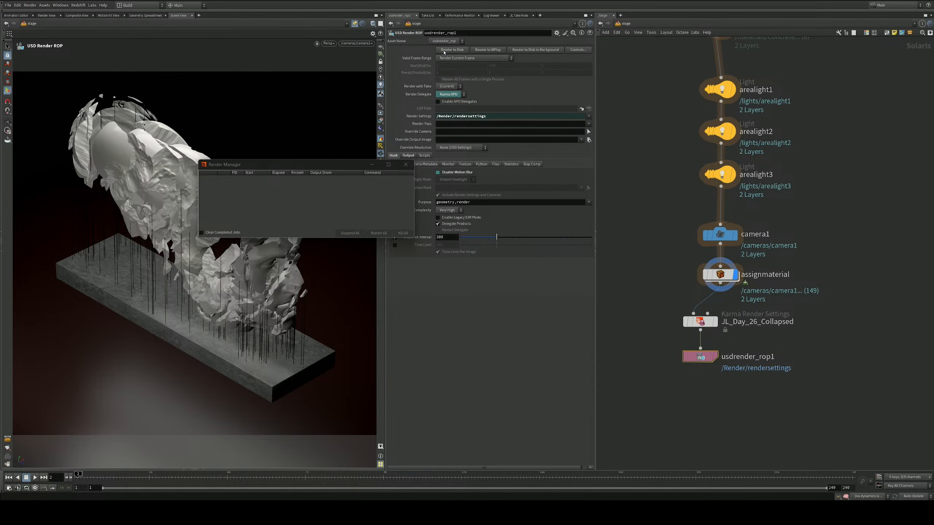
pyautogui.click(445, 52)
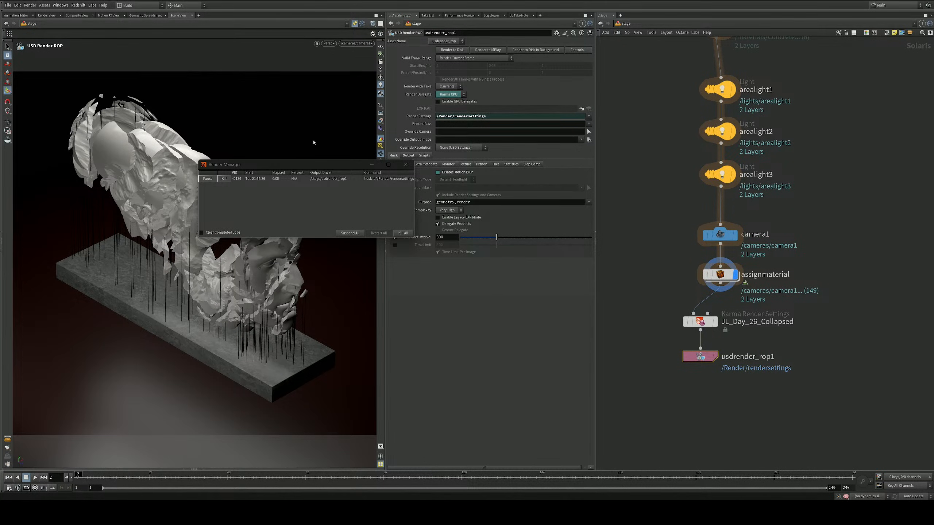
# Save the scene file and move the Render Manager window clear of the viewport to monitor the job
pyautogui.moveTo(316, 166); pyautogui.dragTo(484, 315)
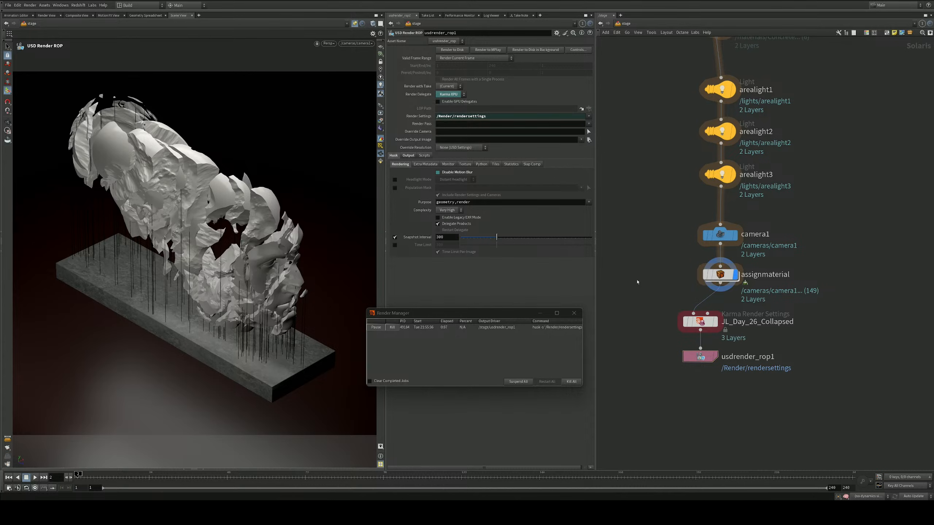
pyautogui.hotkey('ctrl', 's')
pyautogui.moveTo(504, 317); pyautogui.dragTo(552, 305)
pyautogui.moveTo(712, 390); pyautogui.dragTo(728, 320, button='middle')
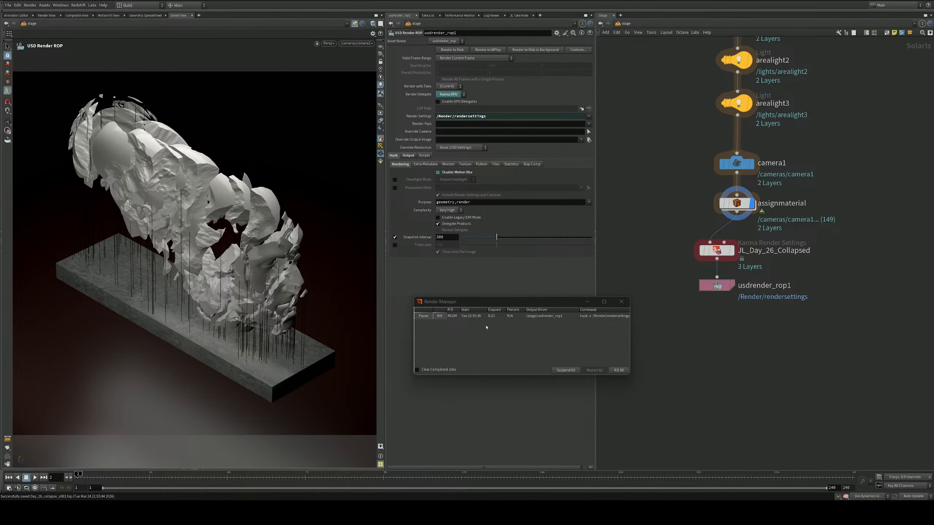
# Add a COP Network node below usdrender_rop1 on the stage and enter it
pyautogui.moveTo(695, 337); pyautogui.dragTo(690, 305, button='middle')
pyautogui.press('Tab')
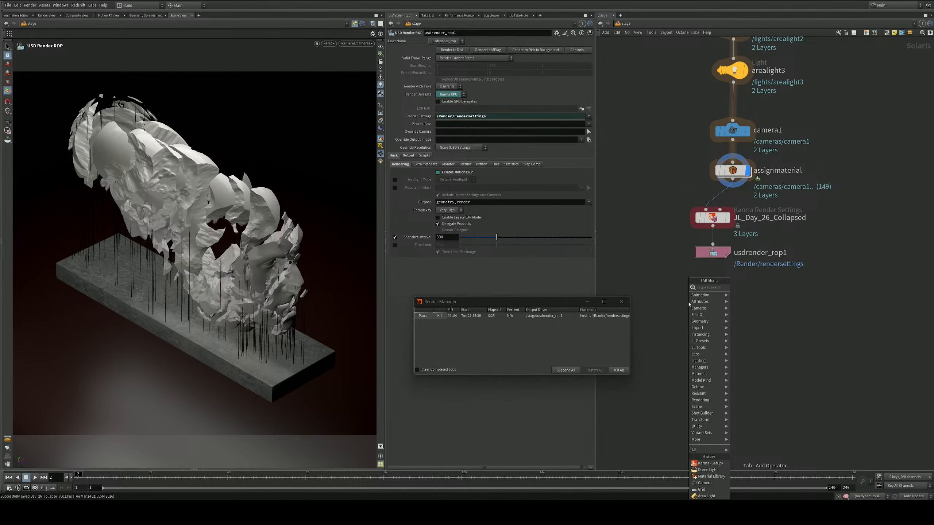
pyautogui.write('copnet')
pyautogui.press('Return')
pyautogui.click(689, 303)
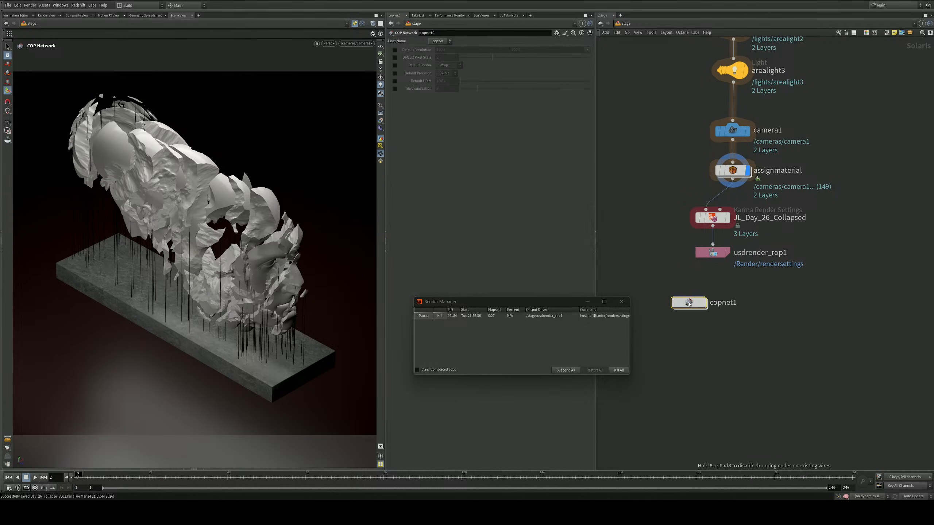
pyautogui.doubleClick(689, 302)
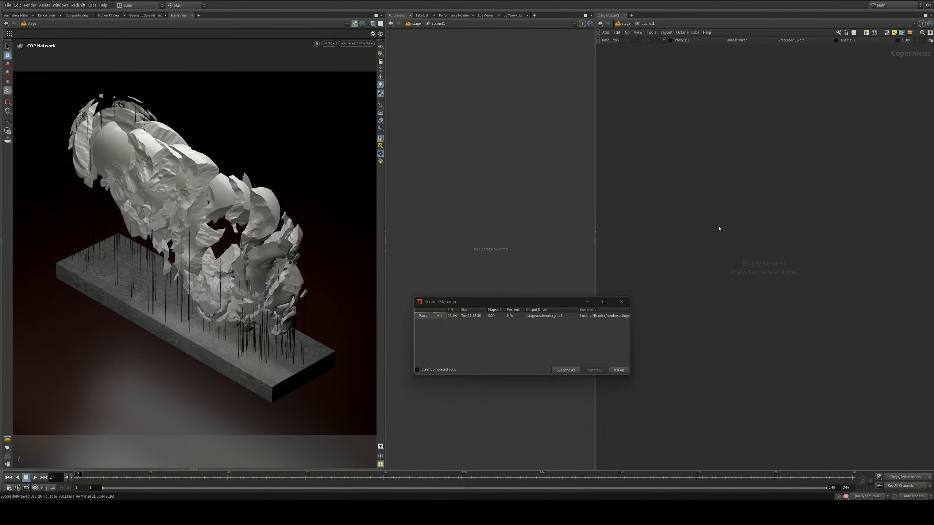
pyautogui.press('Tab')
pyautogui.write('file')
pyautogui.press('Return')
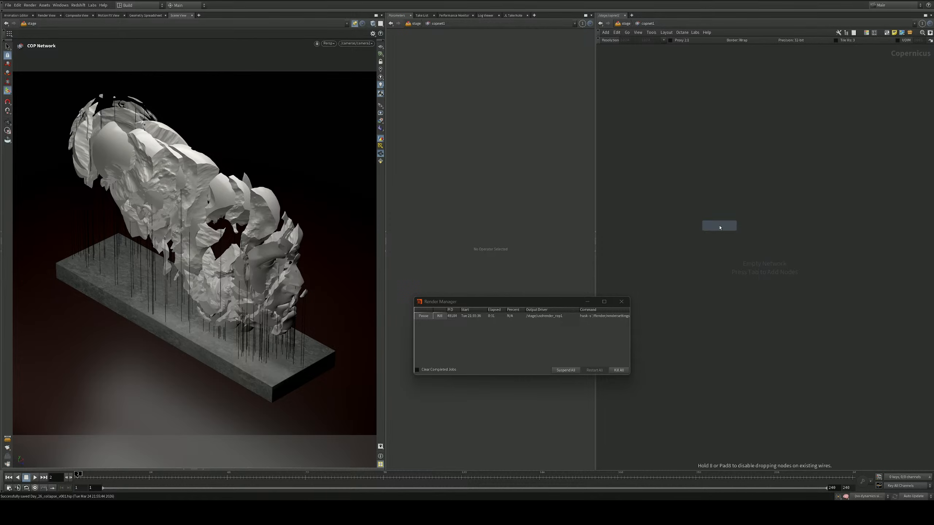
pyautogui.click(847, 246)
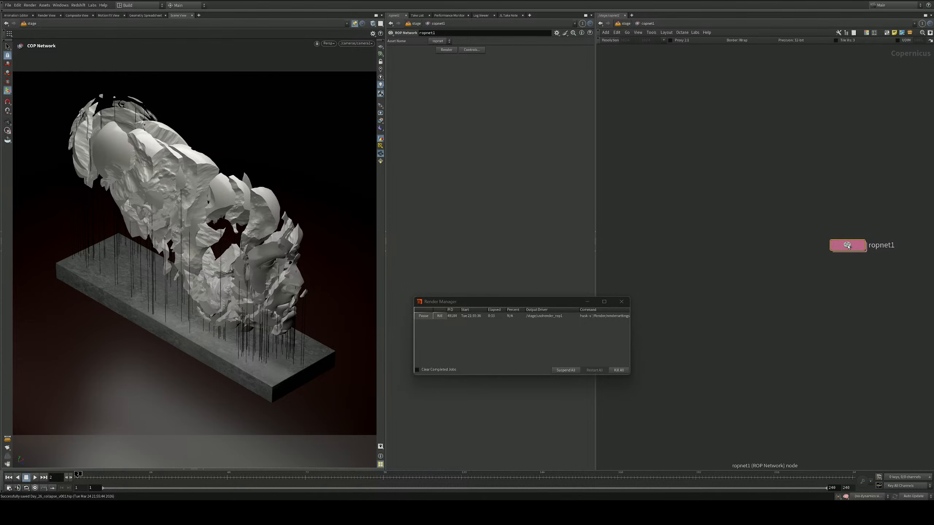
pyautogui.press('Delete')
# Add a ROP Image Output node to the empty Copernicus network
pyautogui.press('Tab')
pyautogui.press('Tab')
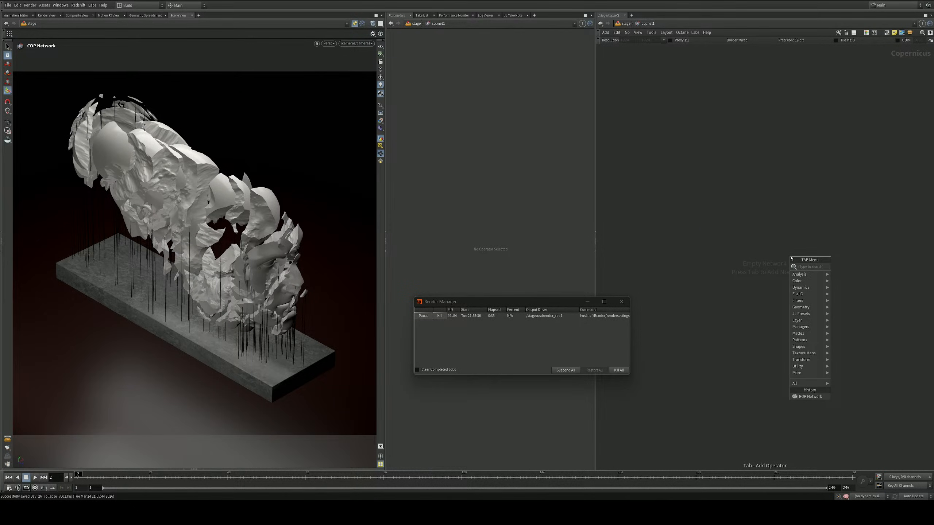
pyautogui.write('rop')
pyautogui.press('Return')
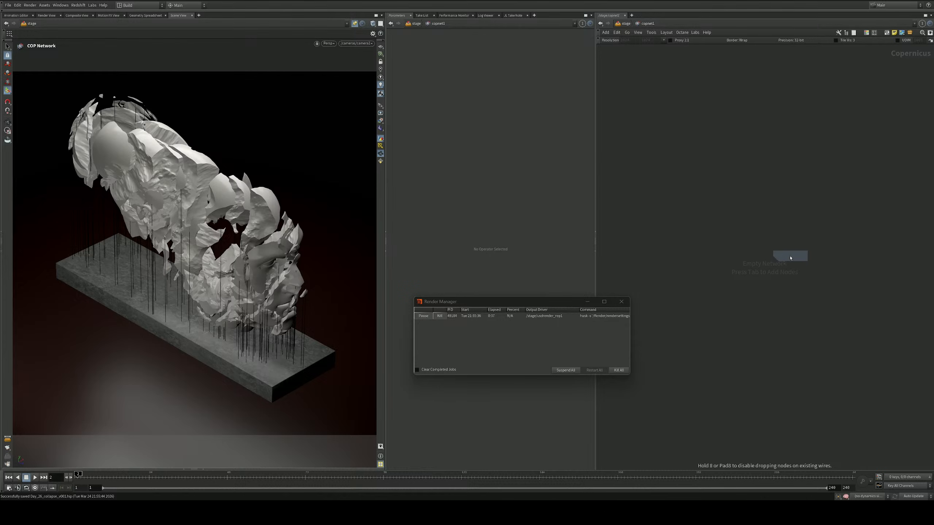
pyautogui.click(842, 264)
# Add a Chromatic Aberration node, connect its aberration output to rop_image1 and place it just before that node
pyautogui.press('Tab')
pyautogui.write('d')
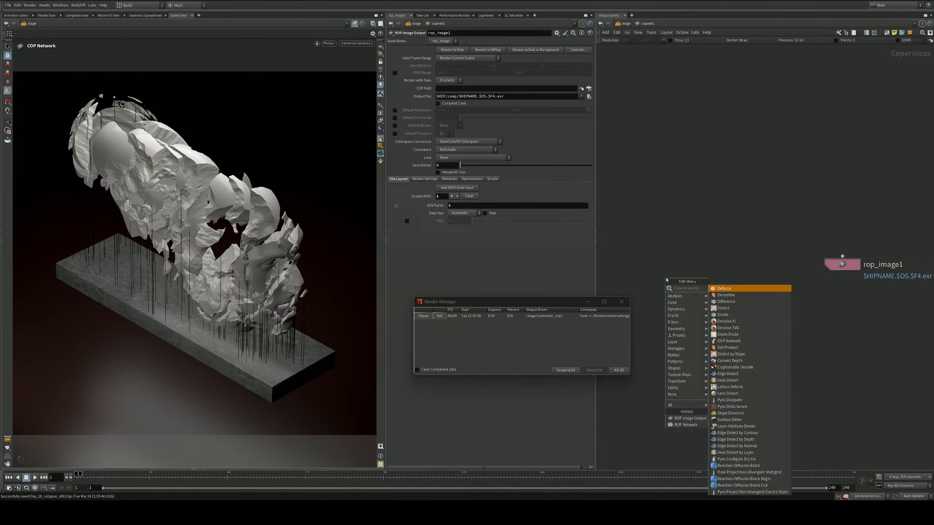
pyautogui.press('BackSpace')
pyautogui.write('cho')
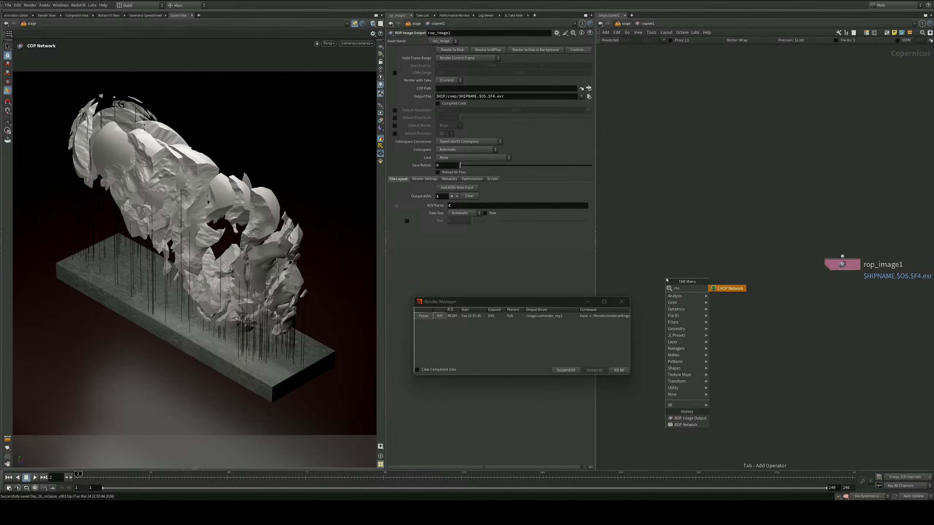
pyautogui.press('Return')
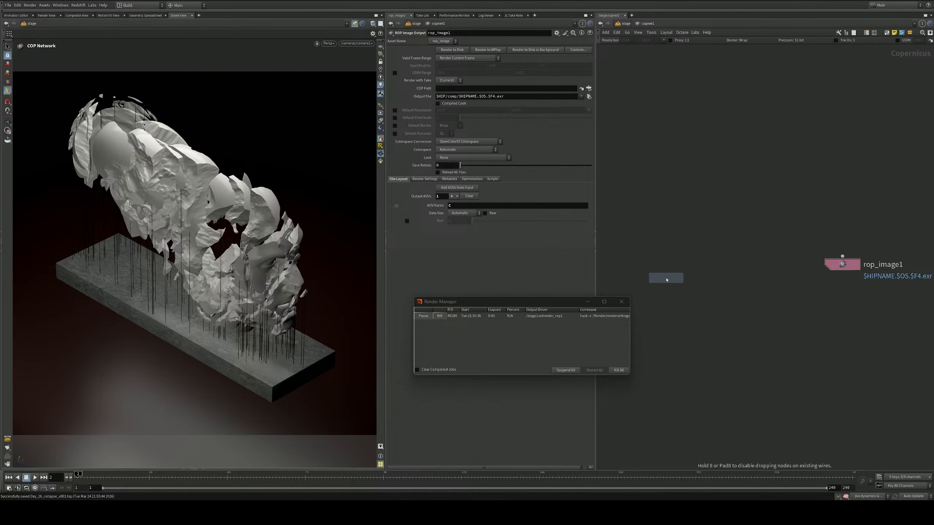
pyautogui.click(714, 267)
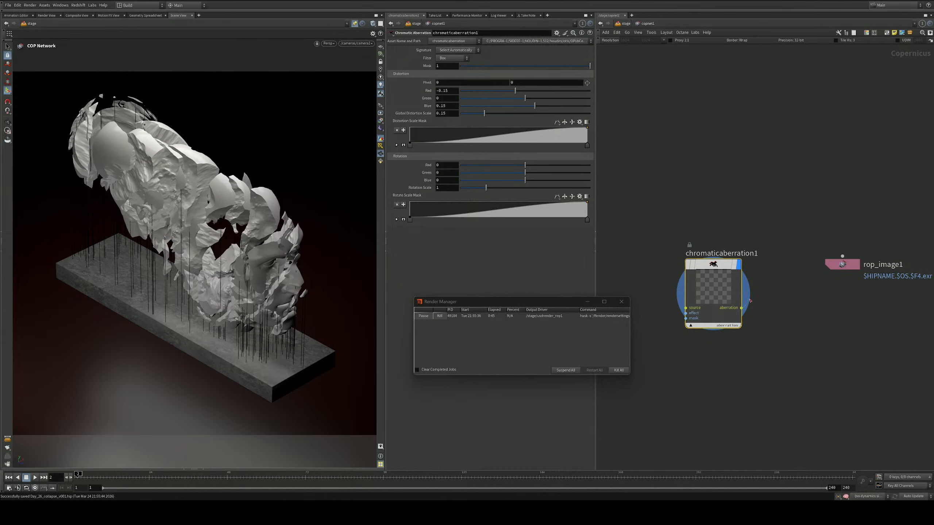
pyautogui.moveTo(750, 301); pyautogui.dragTo(843, 256)
pyautogui.moveTo(753, 351); pyautogui.dragTo(796, 349, button='middle')
pyautogui.moveTo(757, 263); pyautogui.dragTo(775, 233)
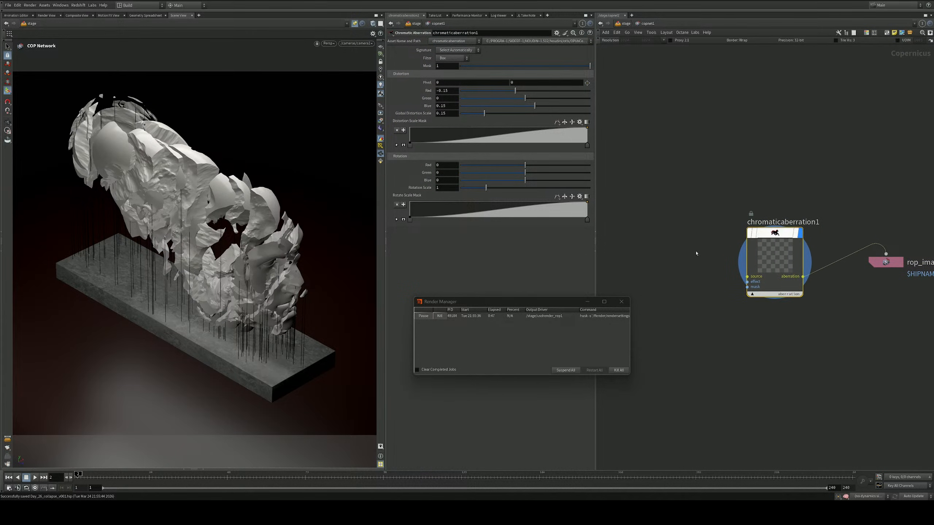
# Add an HSV Adjust node before chromaticaberration1 and connect its output to that node's source
pyautogui.moveTo(696, 253); pyautogui.dragTo(767, 252, button='middle')
pyautogui.press('Tab')
pyautogui.write('hsv')
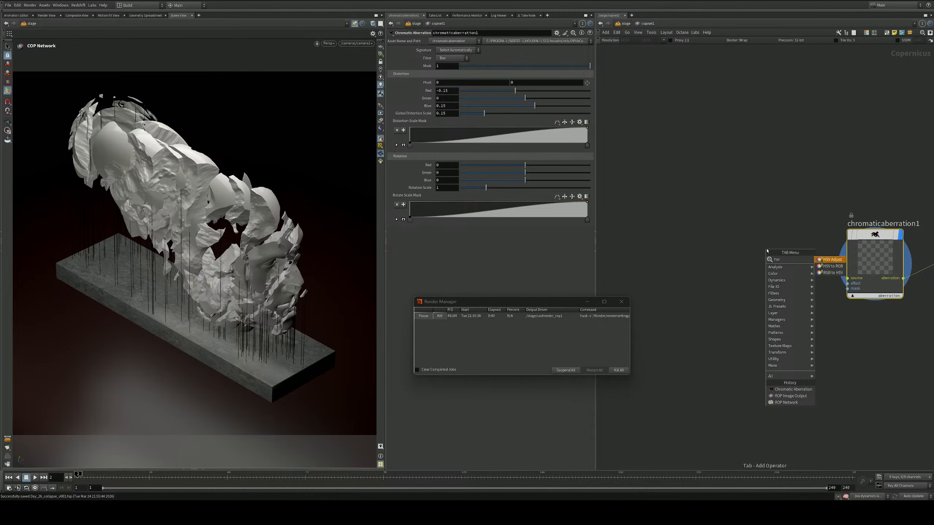
pyautogui.press('Return')
pyautogui.click(714, 253)
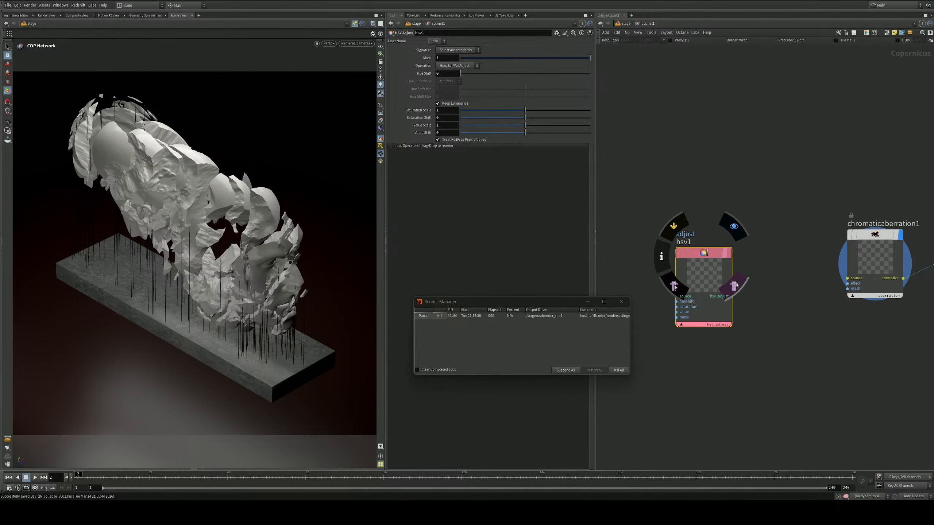
pyautogui.moveTo(732, 296)
pyautogui.mouseDown()
pyautogui.moveTo(835, 261)
pyautogui.moveTo(847, 278)
pyautogui.mouseUp()
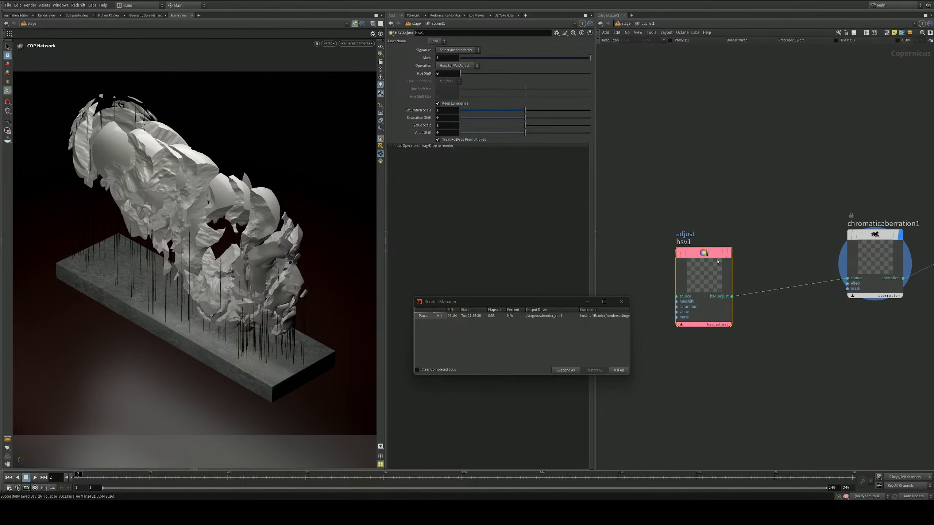
pyautogui.moveTo(715, 258); pyautogui.dragTo(773, 239)
# Move the Render Manager window away from the node parameters, then add a Contrast node and connect its output to hsv1's source
pyautogui.moveTo(667, 211); pyautogui.dragTo(762, 221, button='middle')
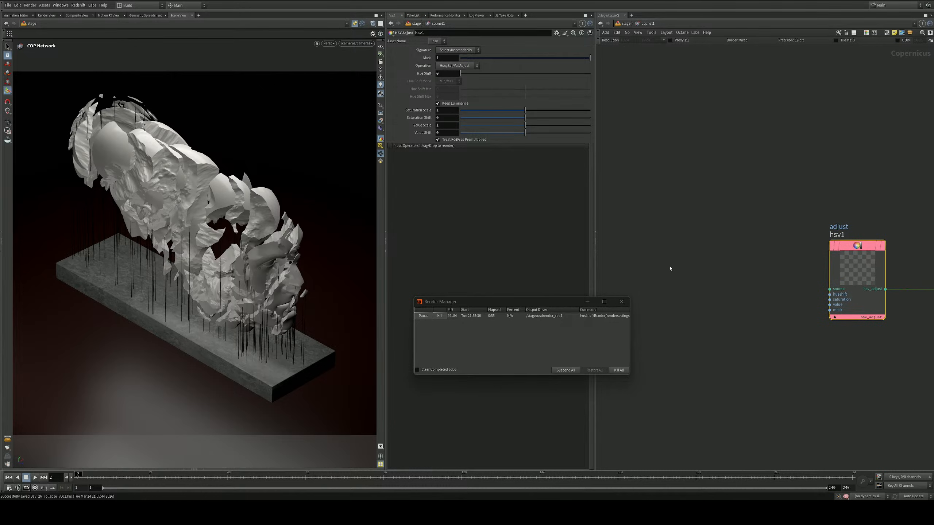
pyautogui.moveTo(670, 269); pyautogui.dragTo(630, 265, button='middle')
pyautogui.scroll(-1, 630, 264)
pyautogui.moveTo(521, 301); pyautogui.dragTo(364, 286)
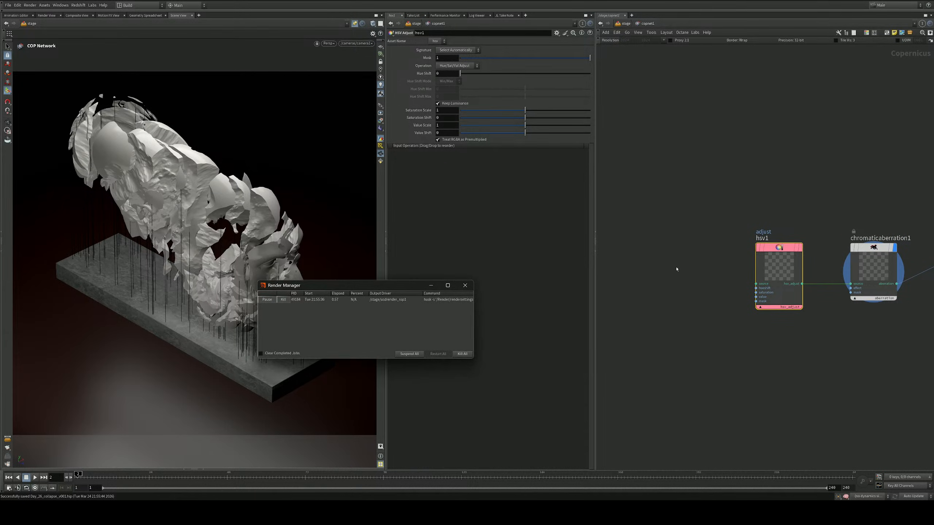
pyautogui.scroll(-3, 685, 263)
pyautogui.moveTo(686, 263)
pyautogui.mouseDown(button='middle')
pyautogui.moveTo(696, 241)
pyautogui.moveTo(702, 253)
pyautogui.mouseUp(button='middle')
pyautogui.press('Tab')
pyautogui.write('fi')
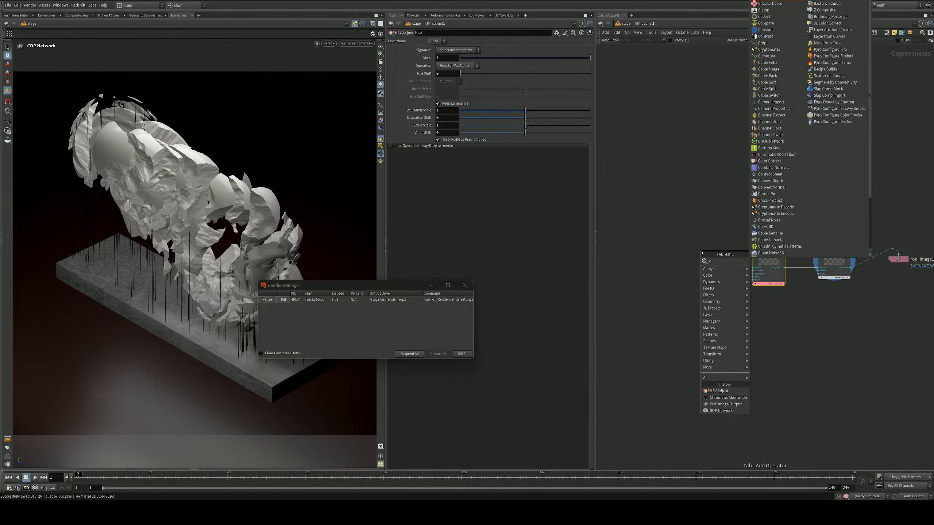
pyautogui.press('Return')
pyautogui.click(702, 253)
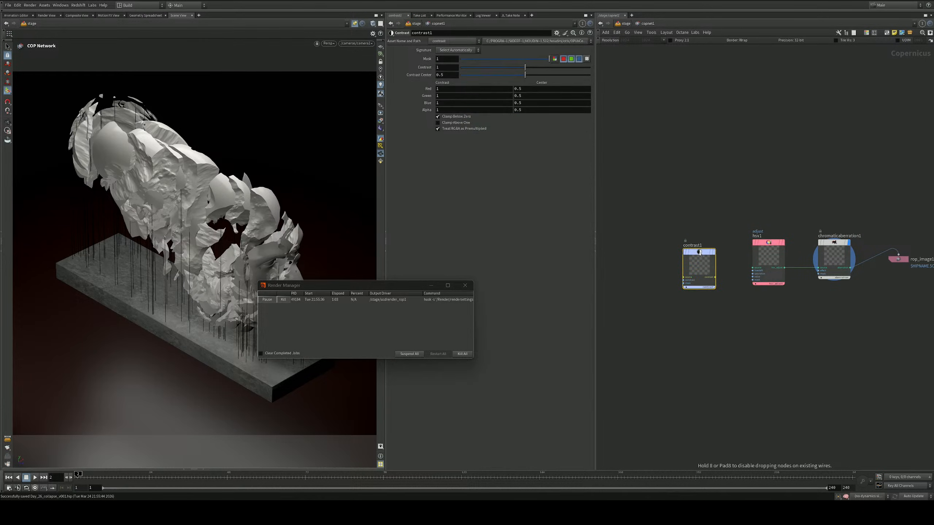
pyautogui.click(714, 277)
pyautogui.click(762, 268)
# Add a Bright node ahead of contrast1 and feed its output into contrast1's source
pyautogui.moveTo(666, 223); pyautogui.dragTo(717, 214, button='middle')
pyautogui.press('Tab')
pyautogui.write('bri')
pyautogui.press('Return')
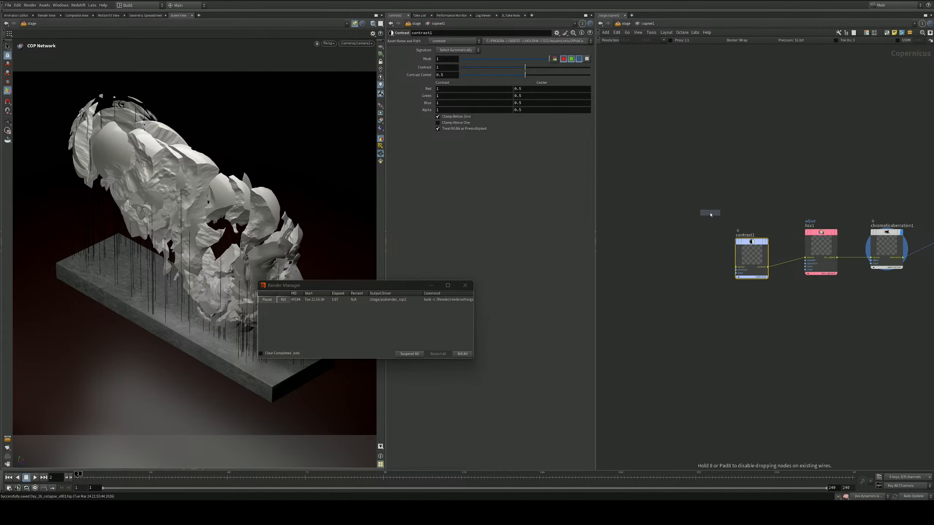
pyautogui.click(705, 253)
pyautogui.scroll(4, 719, 260)
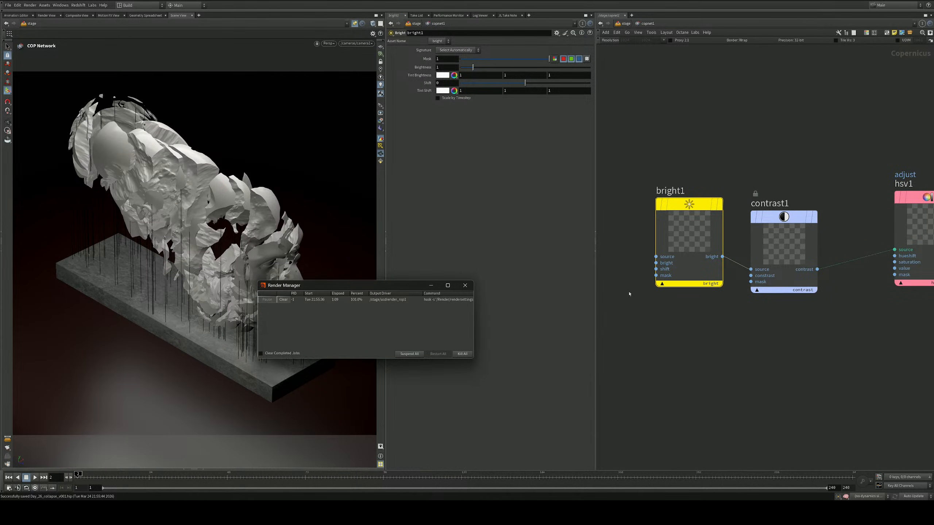
# Return to the stage network, select JL_Day_26_Collapsed and show the shelf tools
pyautogui.click(625, 24)
pyautogui.click(713, 218)
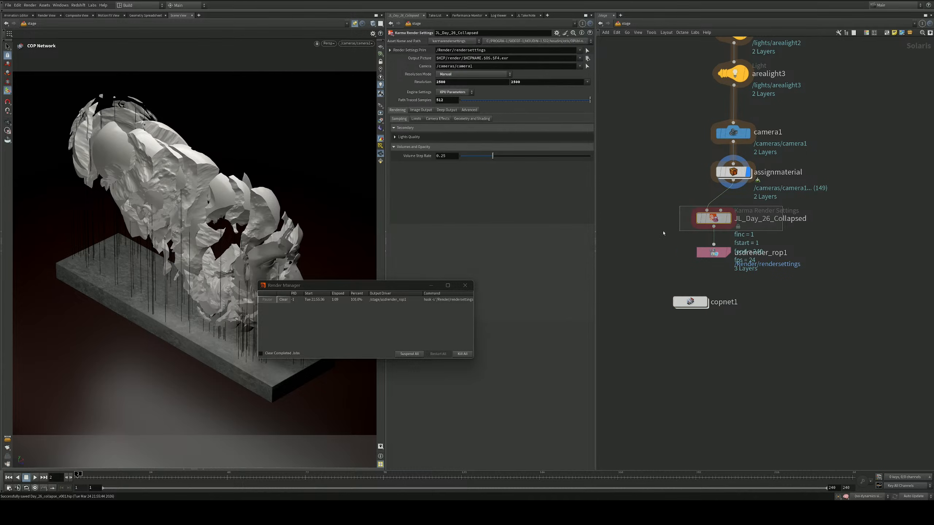
pyautogui.click(5, 10)
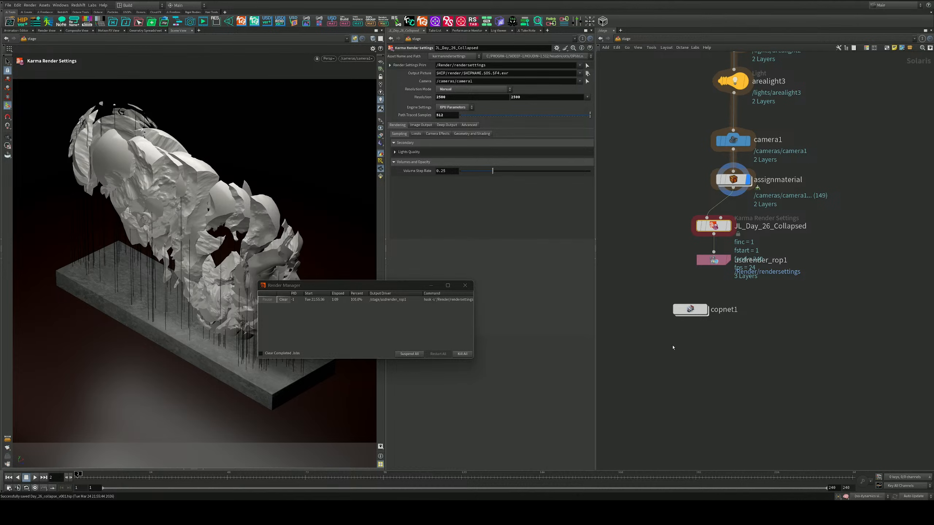
# Reenter copnet1, bring in the rendered Day_26_collapse_v001.JL_Day_26_Collapsed.0002.exr as a File node and close the Render Manager
pyautogui.doubleClick(697, 308)
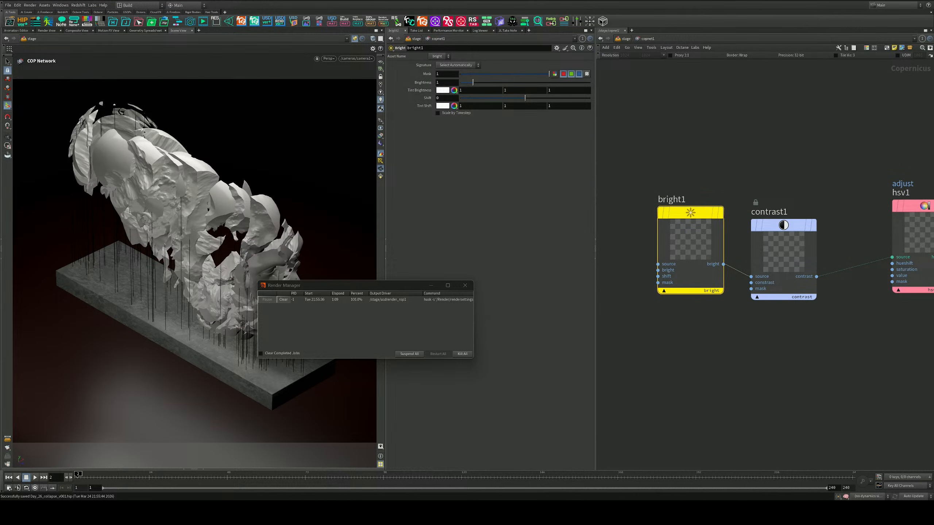
pyautogui.moveTo(786, 241); pyautogui.dragTo(686, 191)
pyautogui.click(465, 287)
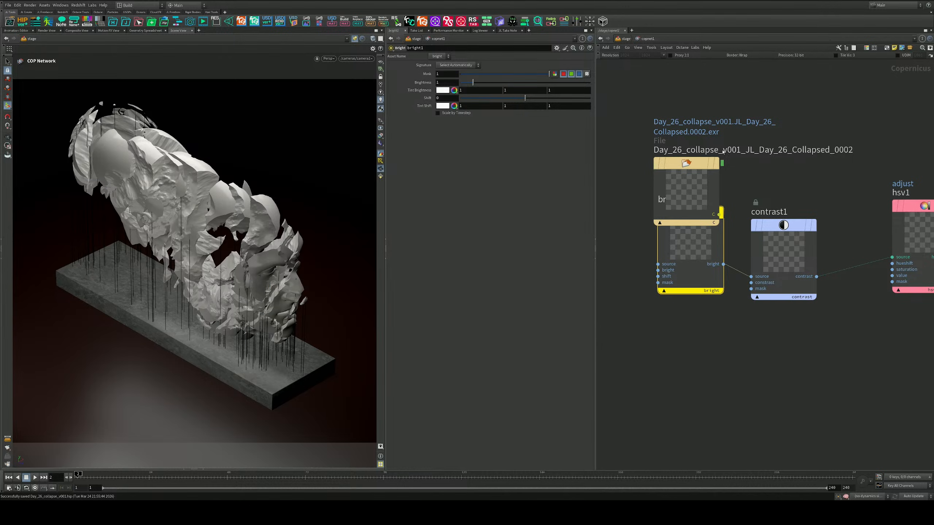
# Switch to the composite view and connect the rendered image's File node to bright1's source
pyautogui.click(70, 31)
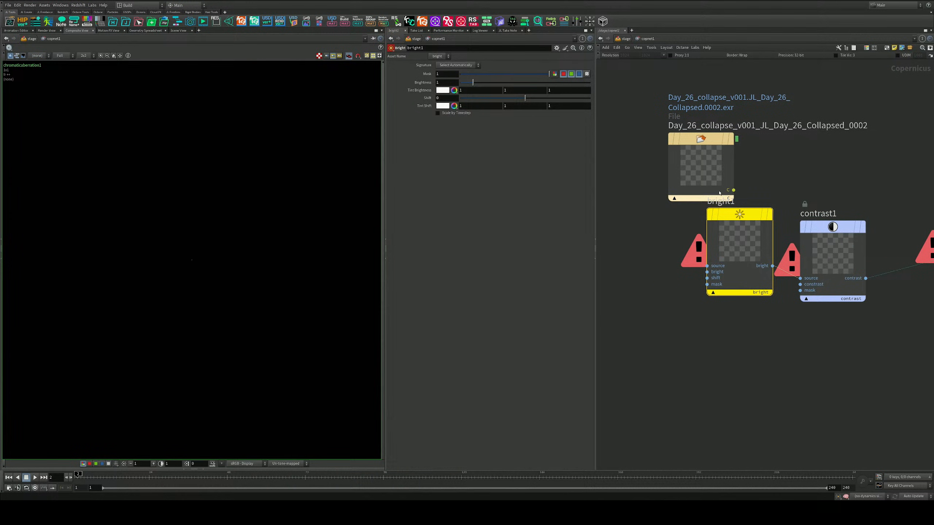
pyautogui.moveTo(707, 183)
pyautogui.mouseDown()
pyautogui.moveTo(655, 218)
pyautogui.moveTo(643, 245)
pyautogui.moveTo(705, 266)
pyautogui.moveTo(694, 250)
pyautogui.mouseUp()
pyautogui.moveTo(667, 203); pyautogui.dragTo(667, 204)
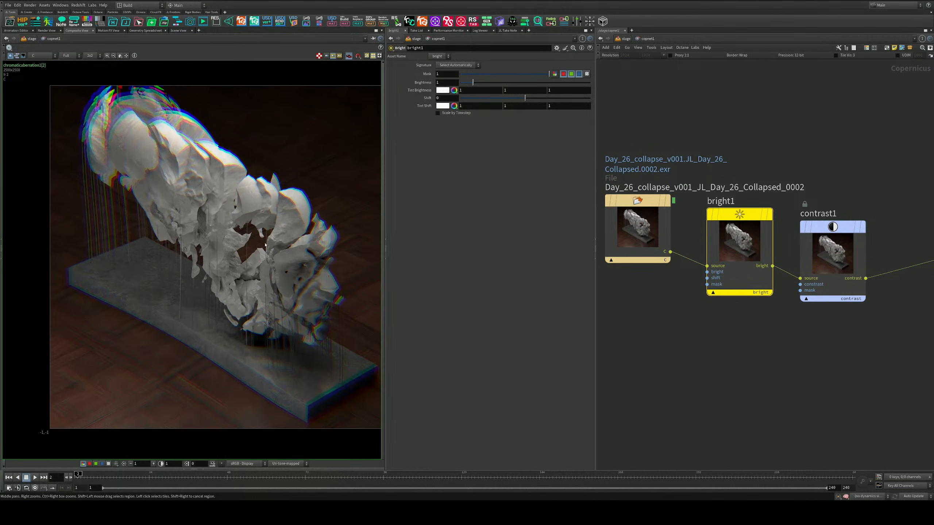
# Display the File node's unprocessed render and examine it in the composite view
pyautogui.click(668, 201)
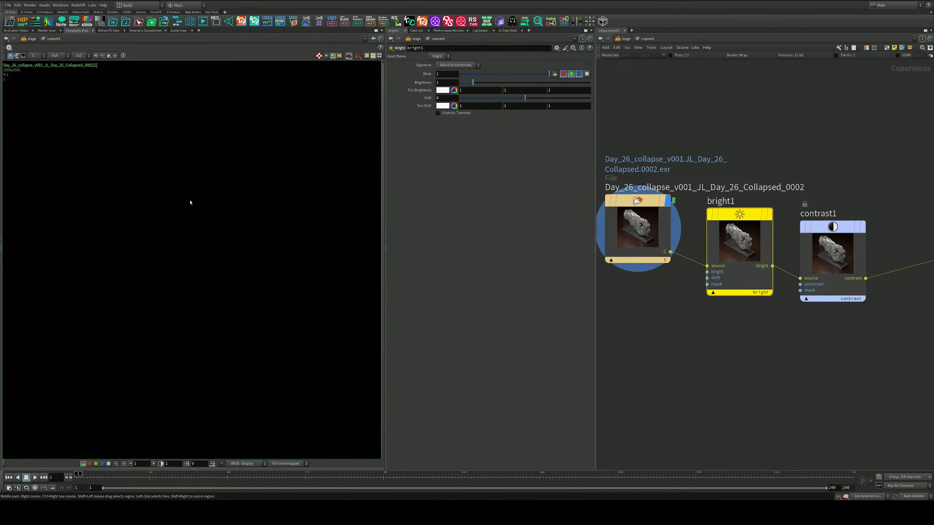
pyautogui.click(644, 235)
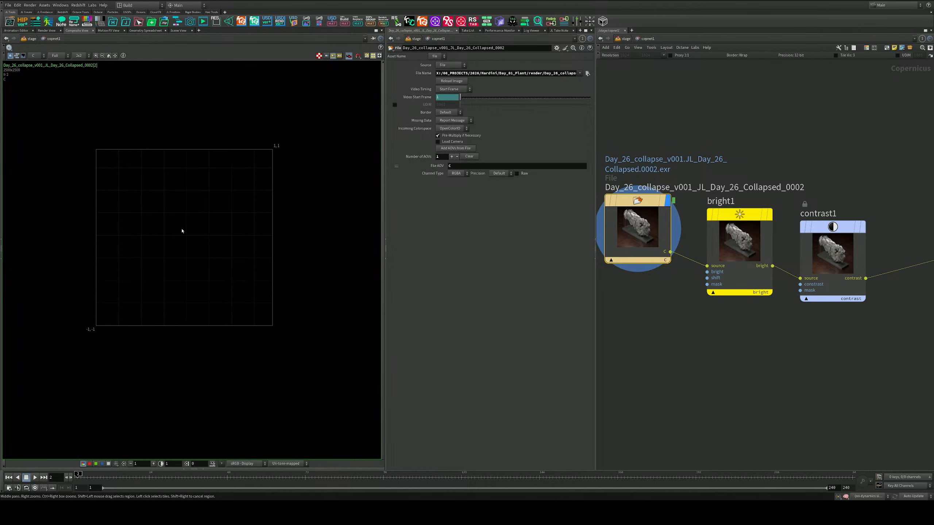
pyautogui.scroll(5, 228, 226)
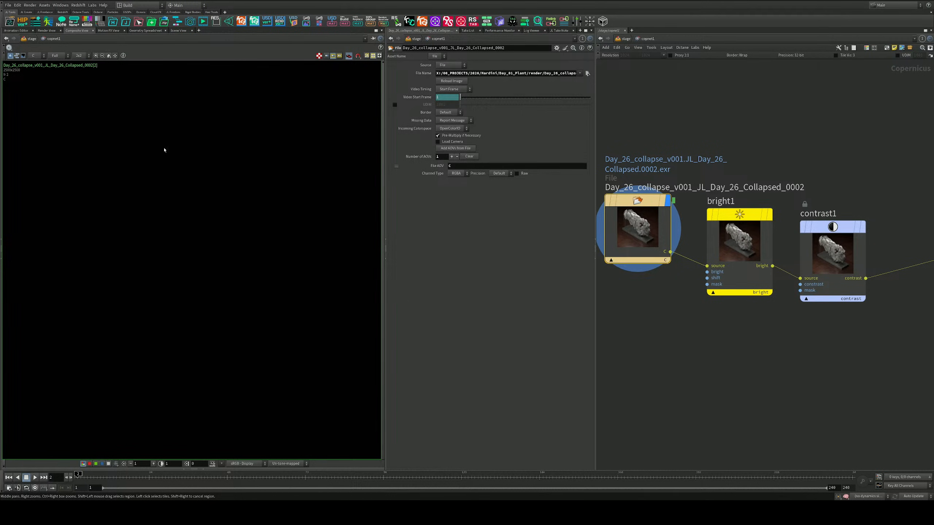
pyautogui.scroll(-5, 203, 190)
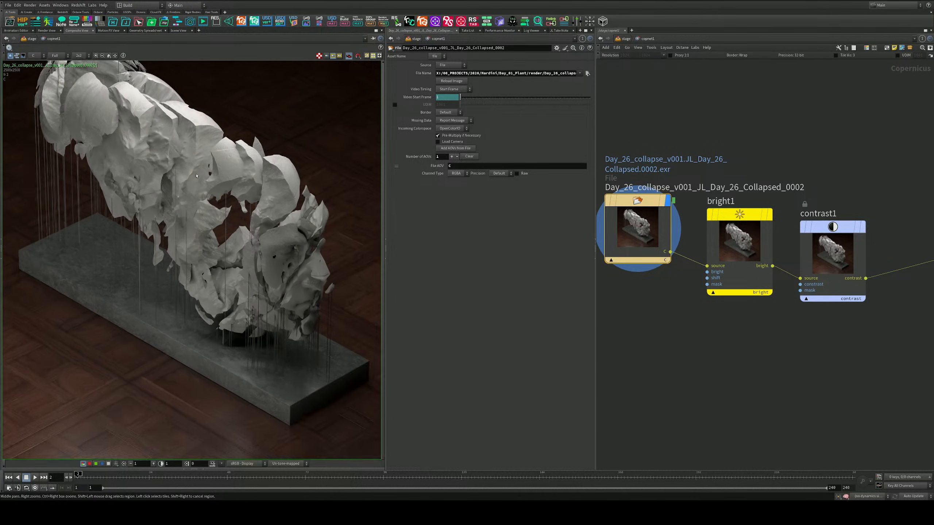
pyautogui.scroll(2, 203, 190)
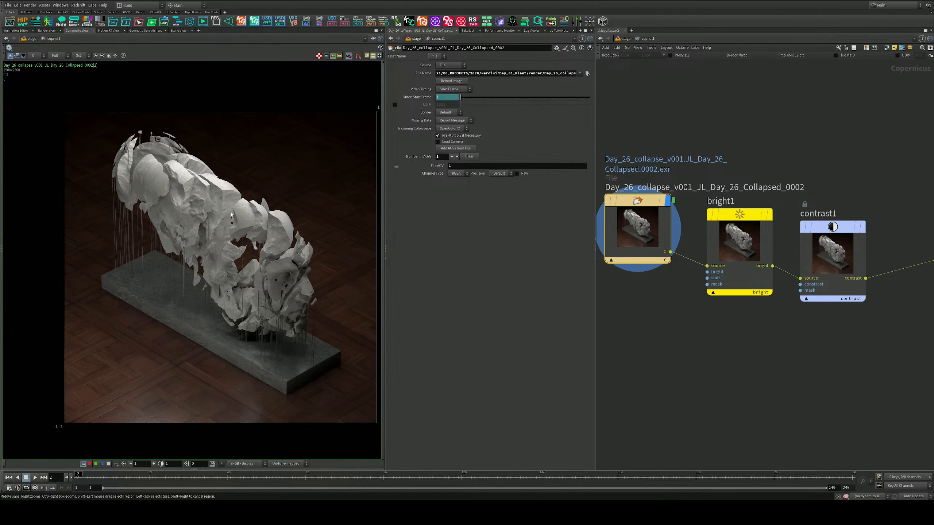
pyautogui.scroll(2, 681, 309)
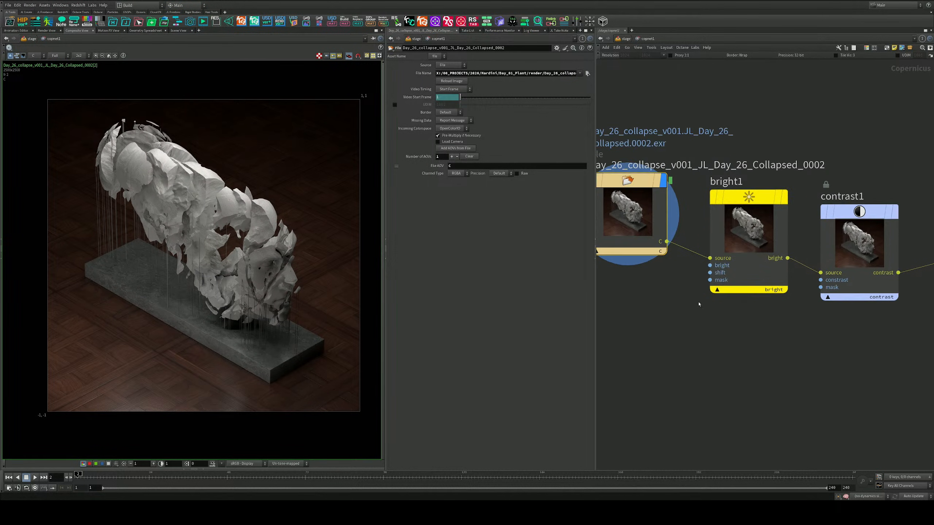
# Display and select bright1, adjust its brightness slightly and reposition the node between the File node and contrast1
pyautogui.click(785, 194)
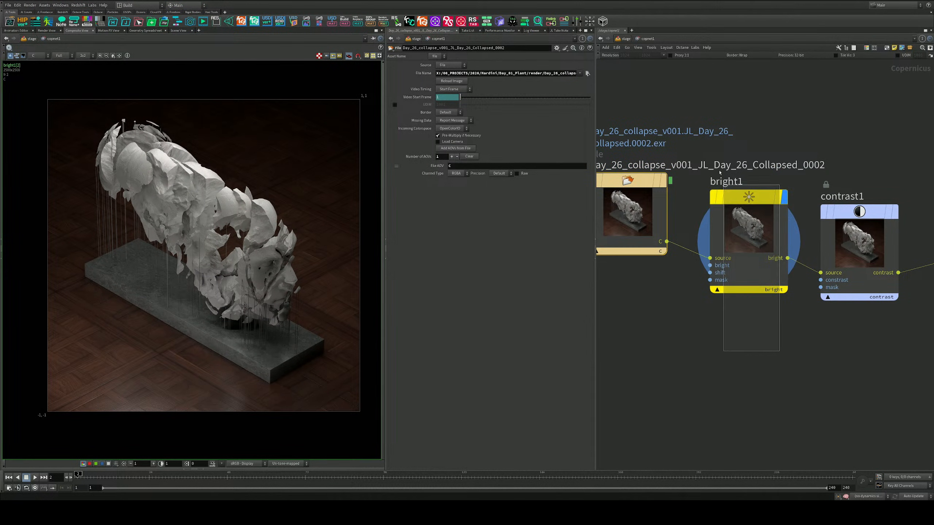
pyautogui.click(749, 236)
pyautogui.moveTo(446, 82); pyautogui.dragTo(468, 105, button='middle')
pyautogui.moveTo(750, 198); pyautogui.dragTo(732, 239)
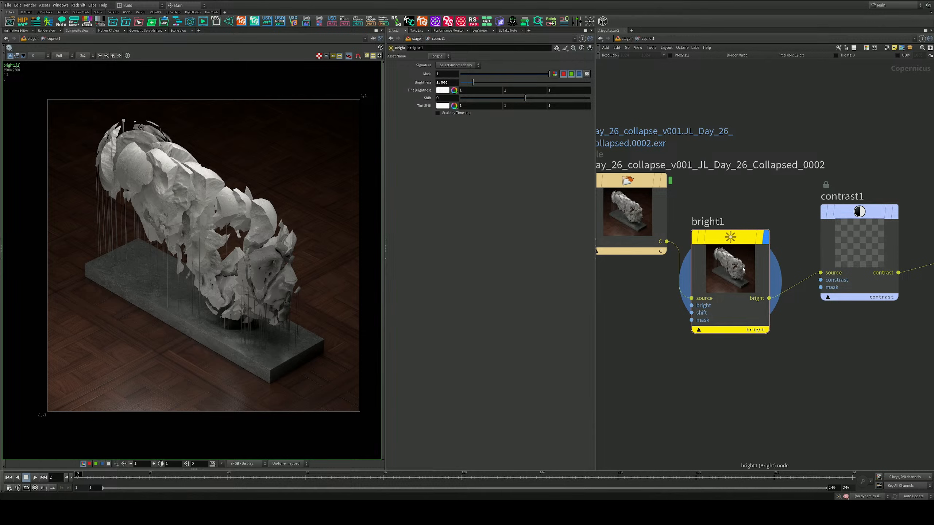
# Fine-tune bright1's brightness, display contrast1 and raise its contrast slightly above 1
pyautogui.moveTo(744, 269); pyautogui.dragTo(747, 251)
pyautogui.moveTo(474, 82); pyautogui.dragTo(480, 84)
pyautogui.moveTo(874, 217); pyautogui.dragTo(712, 198, button='middle')
pyautogui.moveTo(712, 198)
pyautogui.moveTo(712, 197); pyautogui.dragTo(731, 194)
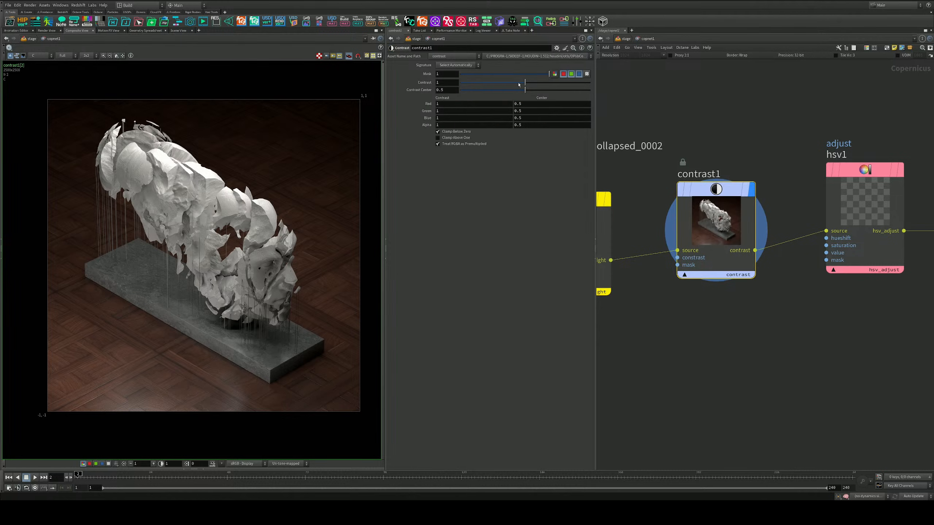
pyautogui.moveTo(526, 84); pyautogui.dragTo(526, 84)
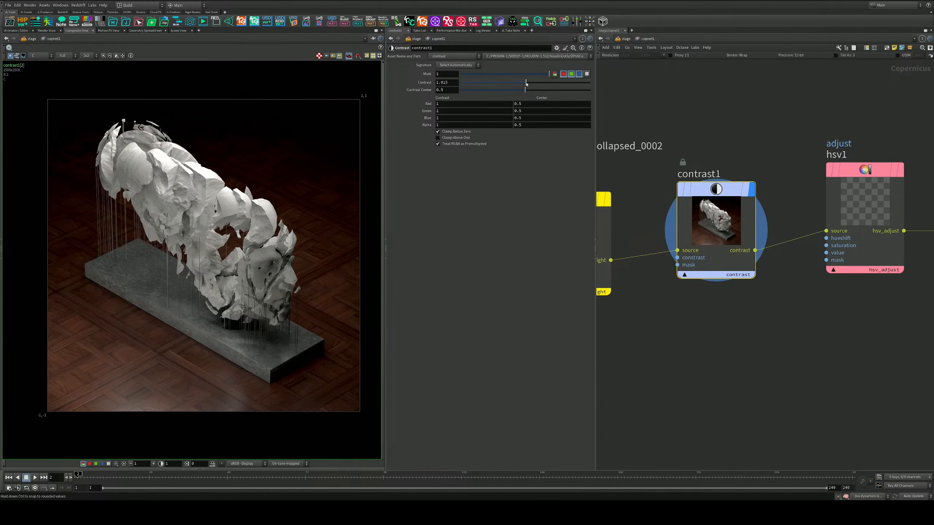
pyautogui.moveTo(452, 83); pyautogui.dragTo(436, 104, button='middle')
# Display hsv1 and set its hue shift to about 7.4
pyautogui.moveTo(912, 177); pyautogui.dragTo(759, 185, button='middle')
pyautogui.click(749, 184)
pyautogui.moveTo(780, 317); pyautogui.dragTo(654, 94)
pyautogui.moveTo(465, 92); pyautogui.dragTo(463, 89)
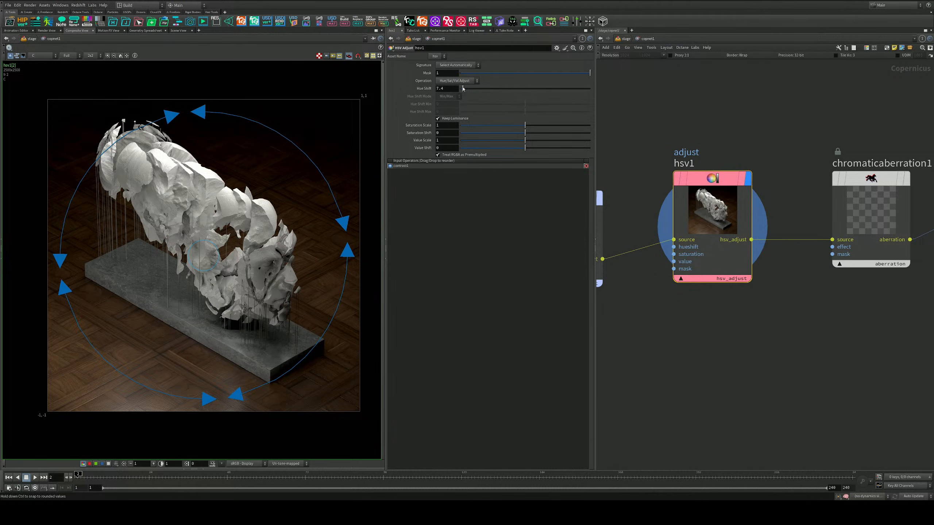
pyautogui.moveTo(659, 131); pyautogui.dragTo(715, 135, button='middle')
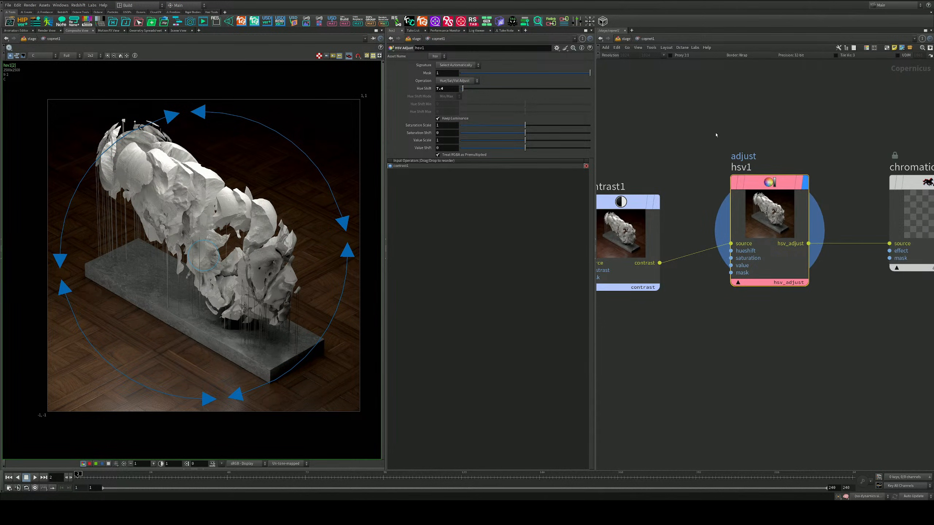
# Display and select chromaticaberration1 to view its effect on the graded image
pyautogui.moveTo(766, 113); pyautogui.dragTo(586, 139, button='middle')
pyautogui.moveTo(781, 208)
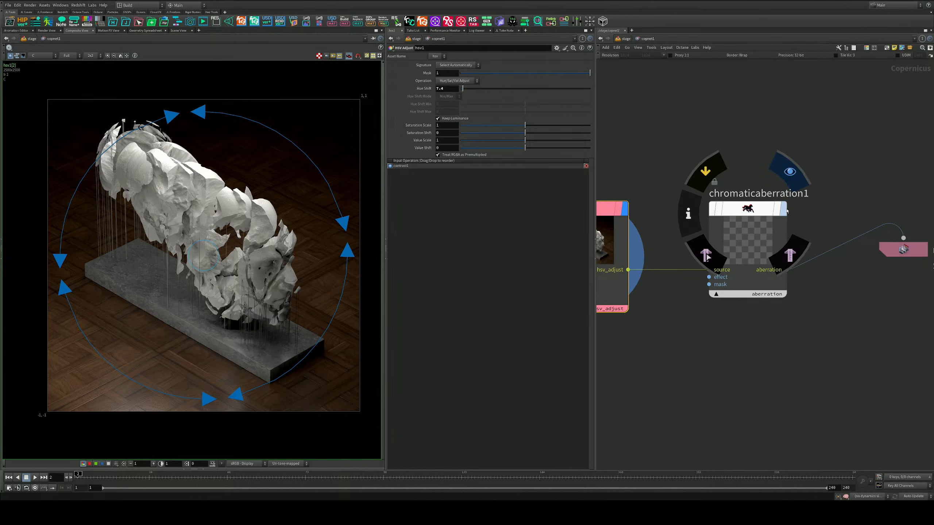
pyautogui.click(790, 172)
pyautogui.click(776, 257)
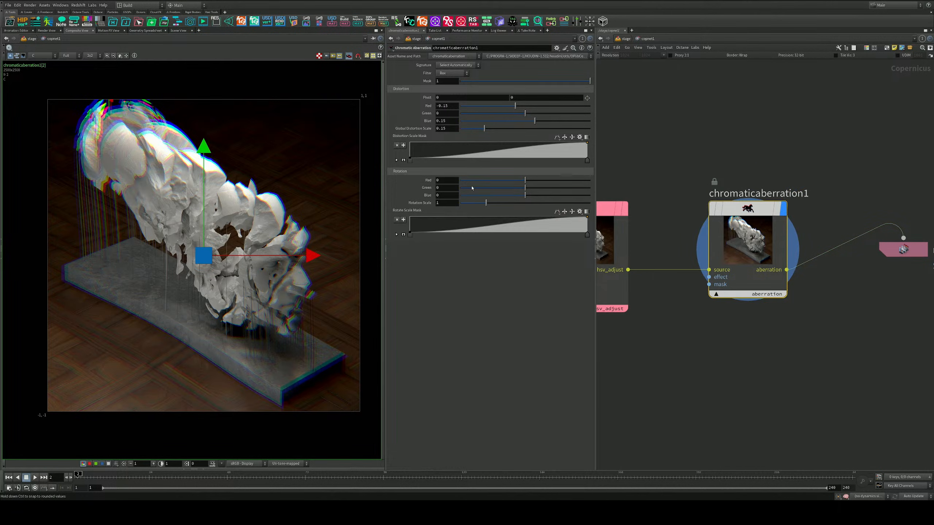
# Reduce chromaticaberration1's global distortion scale to about 0.006, checking the color fringing along the fragment edges
pyautogui.moveTo(460, 129); pyautogui.dragTo(466, 129)
pyautogui.scroll(6, 122, 109)
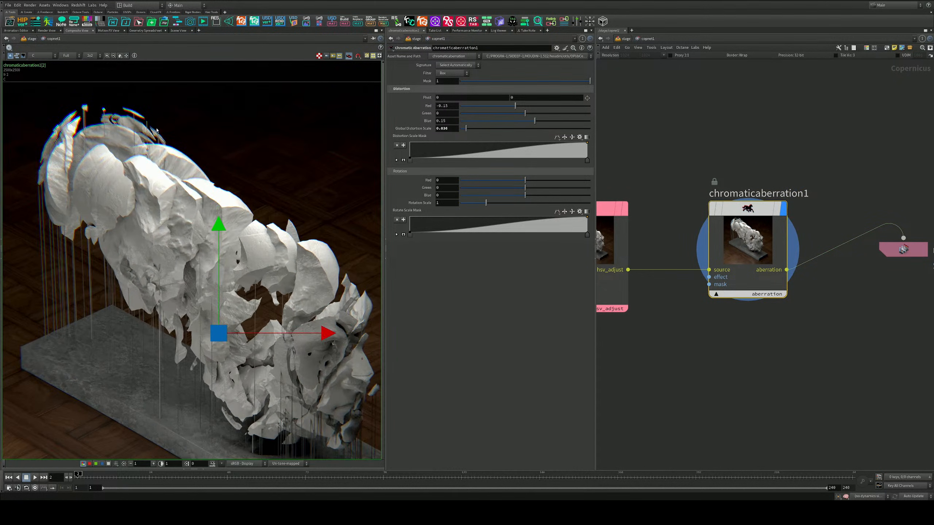
pyautogui.scroll(6, 123, 108)
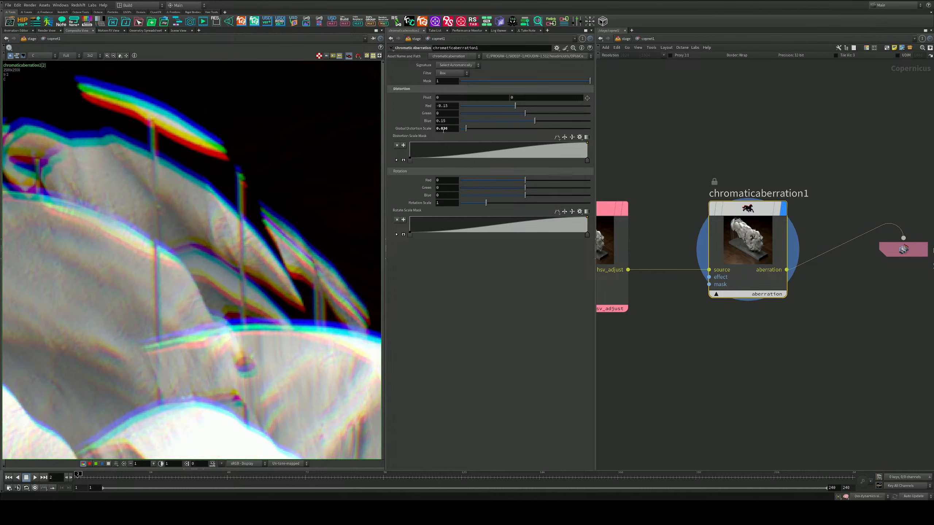
pyautogui.moveTo(449, 129); pyautogui.dragTo(1, 153, button='middle')
pyautogui.scroll(-3, 797, 145)
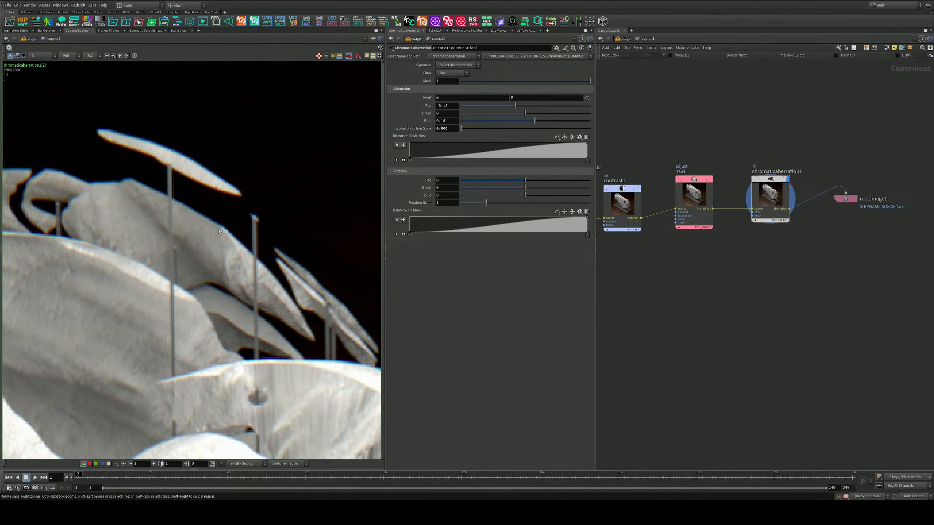
pyautogui.scroll(-5, 228, 236)
pyautogui.scroll(-5, 228, 237)
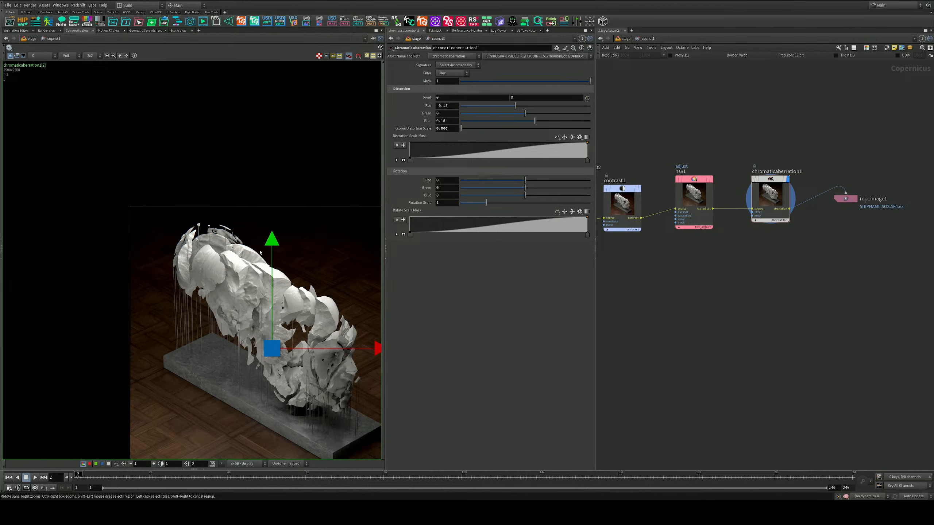
pyautogui.moveTo(325, 289); pyautogui.dragTo(256, 199, button='middle')
# Move rop_image1 away to make room and insert a Glow node between chromaticaberration1 and rop_image1
pyautogui.moveTo(856, 228); pyautogui.dragTo(792, 255, button='middle')
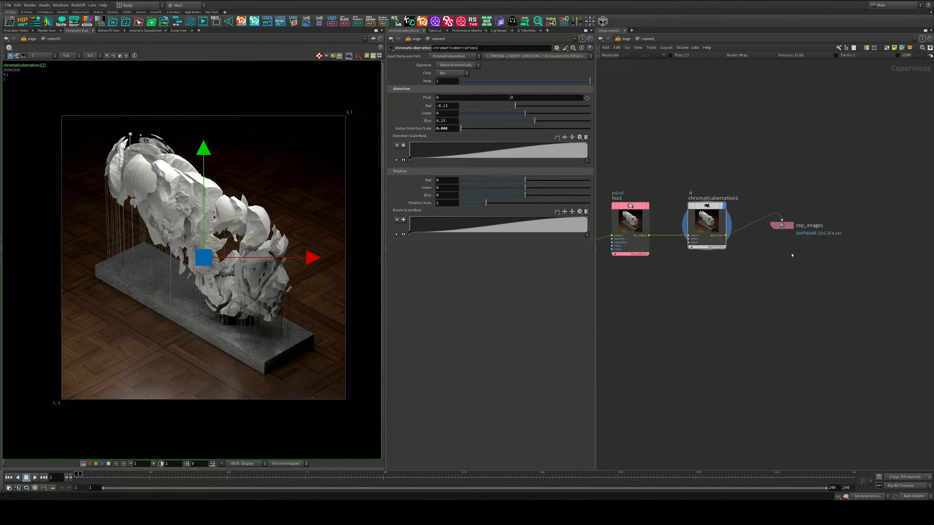
pyautogui.moveTo(787, 227); pyautogui.dragTo(875, 255)
pyautogui.press('Tab')
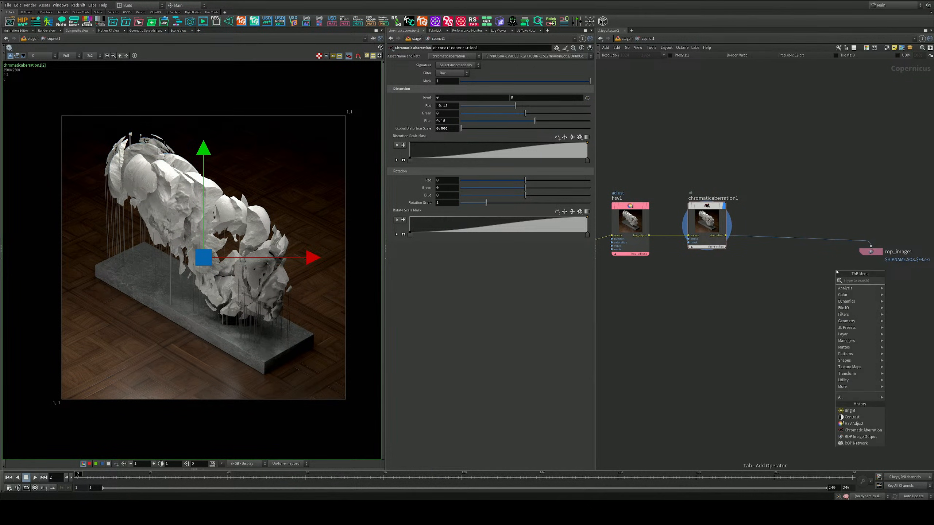
pyautogui.write('glow')
pyautogui.press('Return')
pyautogui.scroll(-3, 845, 258)
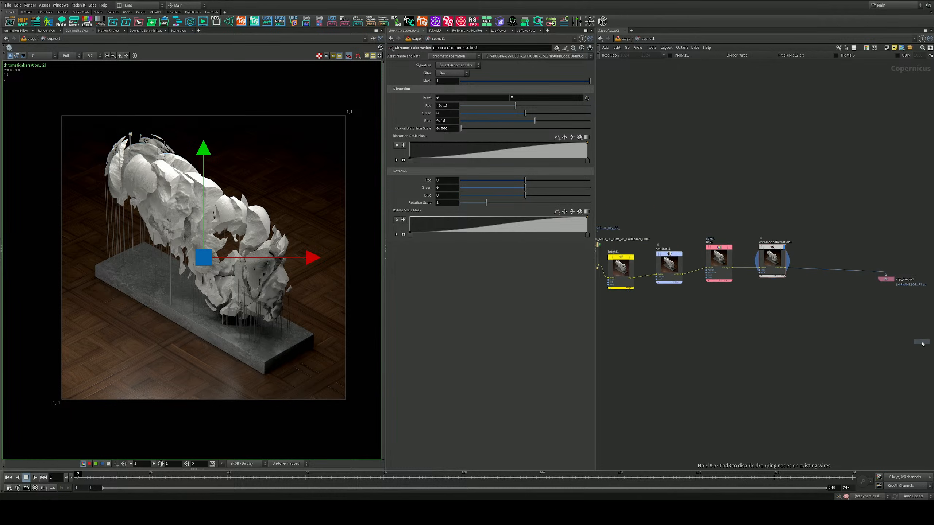
pyautogui.click(818, 254)
pyautogui.scroll(4, 818, 258)
pyautogui.moveTo(819, 256); pyautogui.dragTo(828, 265)
pyautogui.moveTo(870, 352); pyautogui.dragTo(804, 328, button='middle')
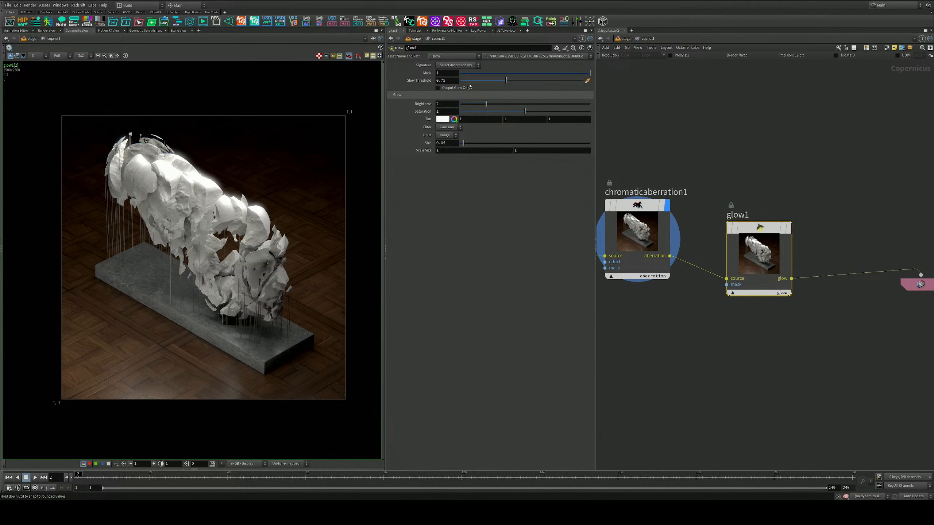
# Set glow1's glow threshold to 0.7 and its size to about 0.28
pyautogui.moveTo(506, 80); pyautogui.dragTo(466, 81)
pyautogui.moveTo(463, 143); pyautogui.dragTo(460, 144)
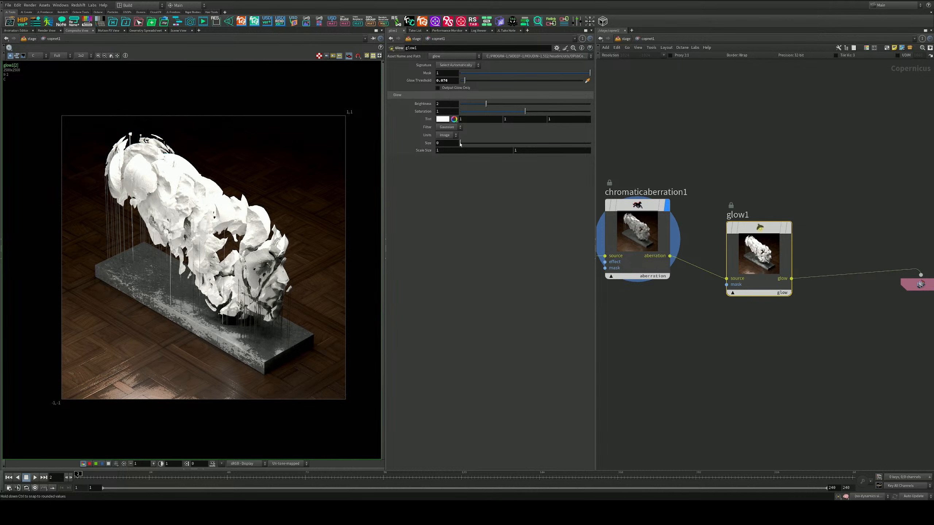
pyautogui.moveTo(465, 81); pyautogui.dragTo(503, 81)
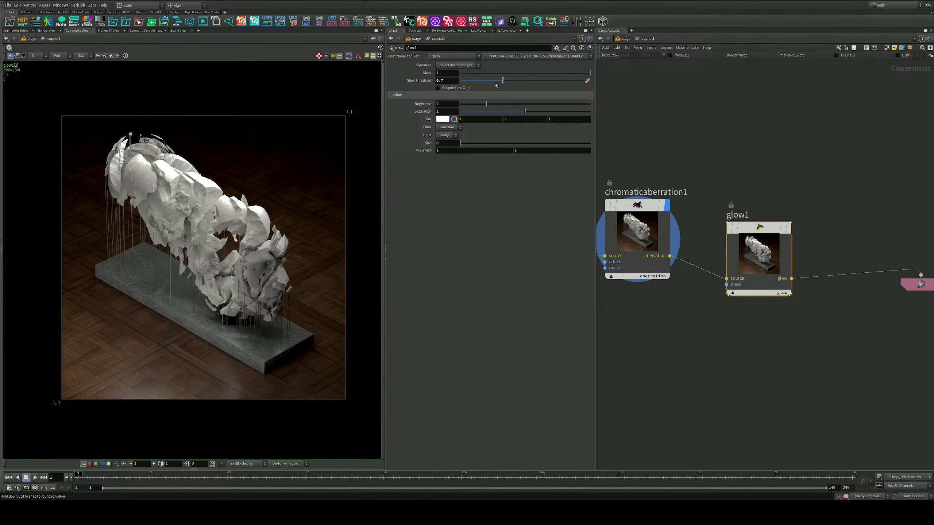
pyautogui.moveTo(460, 142); pyautogui.dragTo(478, 143)
pyautogui.press('h')
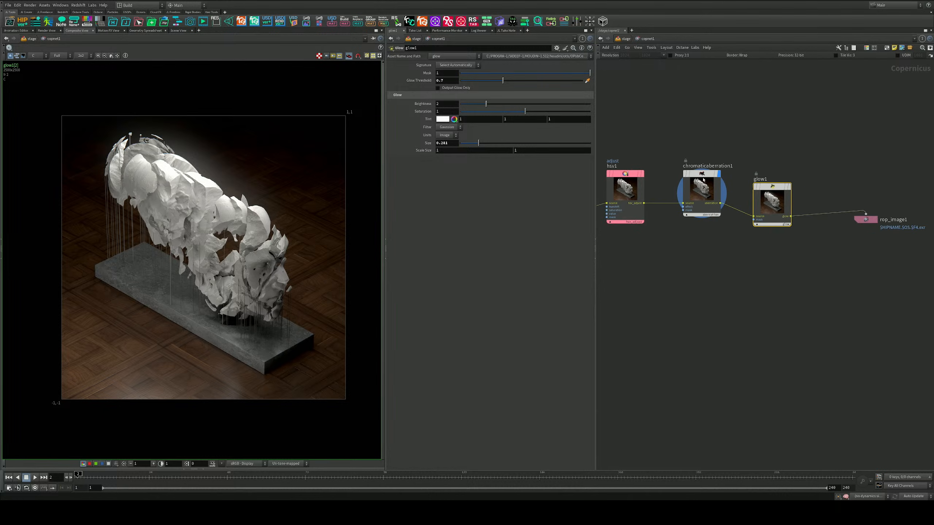
# Reorder the chain so chromaticaberration1 sits between glow1 and rop_image1, and space out the nodes
pyautogui.moveTo(702, 178); pyautogui.dragTo(842, 186)
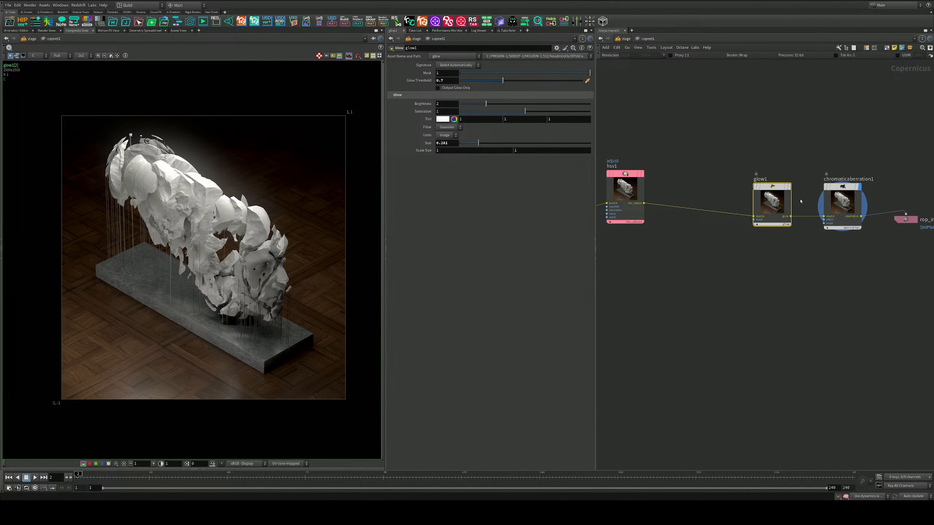
pyautogui.moveTo(774, 187); pyautogui.dragTo(750, 179)
pyautogui.moveTo(783, 147); pyautogui.dragTo(792, 150, button='middle')
pyautogui.scroll(-1, 775, 156)
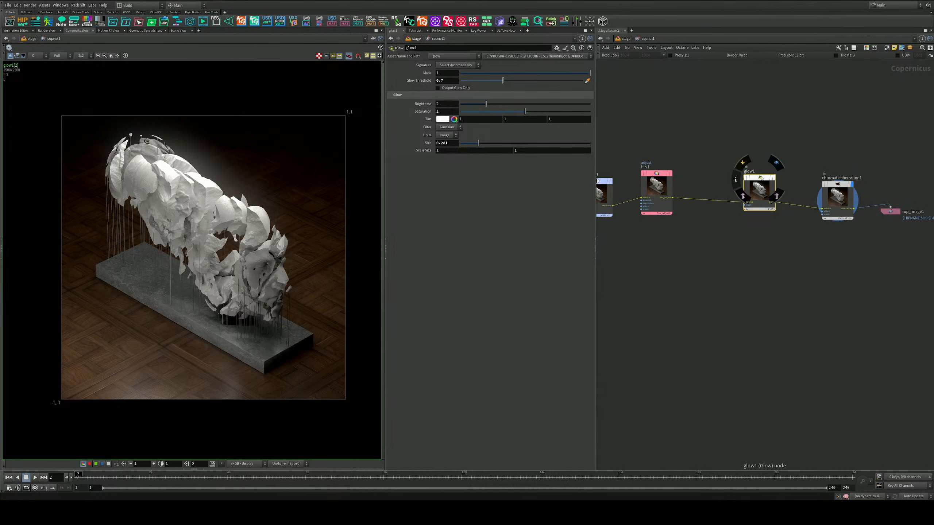
pyautogui.moveTo(760, 178); pyautogui.dragTo(736, 174)
# Lower glow1's brightness to about 0.64
pyautogui.moveTo(713, 145); pyautogui.dragTo(707, 176, button='middle')
pyautogui.moveTo(486, 104); pyautogui.dragTo(468, 104)
pyautogui.moveTo(827, 149); pyautogui.dragTo(765, 149, button='middle')
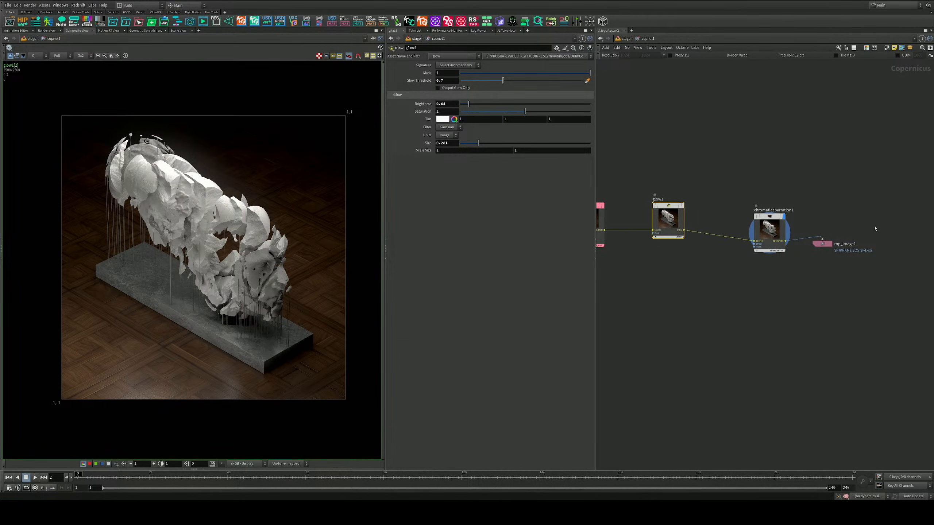
# Set rop_image1's output file to $HIP/comp/$OS.png, removing the scene name and frame number variables
pyautogui.scroll(3, 866, 232)
pyautogui.click(790, 250)
pyautogui.doubleClick(494, 111)
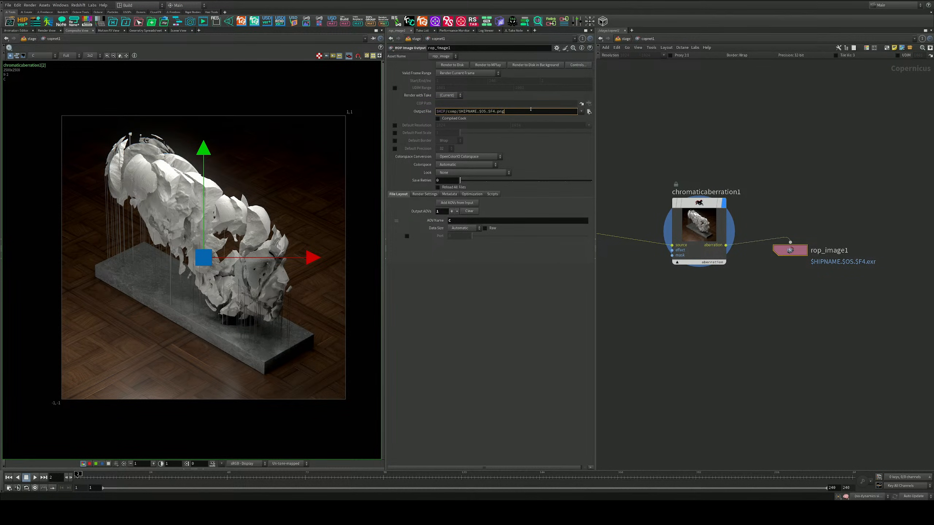
pyautogui.press('BackSpace')
pyautogui.press('BackSpace')
pyautogui.press('BackSpace')
pyautogui.press('BackSpace')
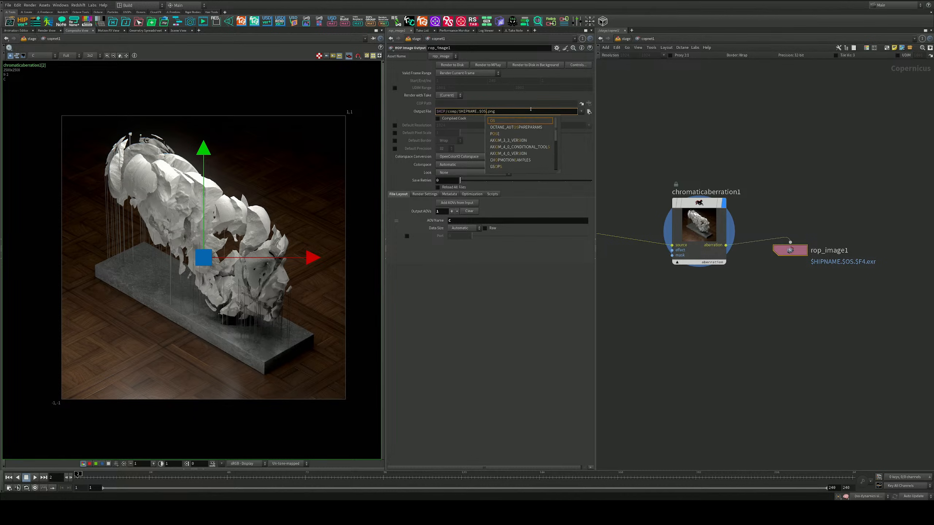
pyautogui.press('Left')
pyautogui.press('Left')
pyautogui.press('Left')
pyautogui.press('BackSpace')
pyautogui.press('BackSpace')
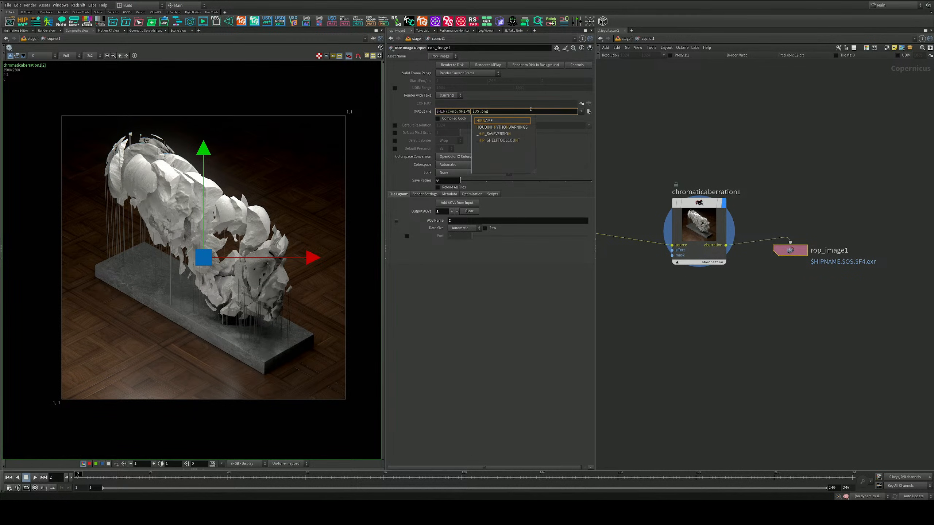
pyautogui.press('Right')
pyautogui.press('BackSpace')
pyautogui.press('BackSpace')
pyautogui.press('BackSpace')
pyautogui.press('BackSpace')
pyautogui.press('BackSpace')
pyautogui.press('BackSpace')
pyautogui.press('Return')
# Rename the rop_image1 node as JL_Day_26_Collapsed_Final
pyautogui.scroll(-3, 645, 260)
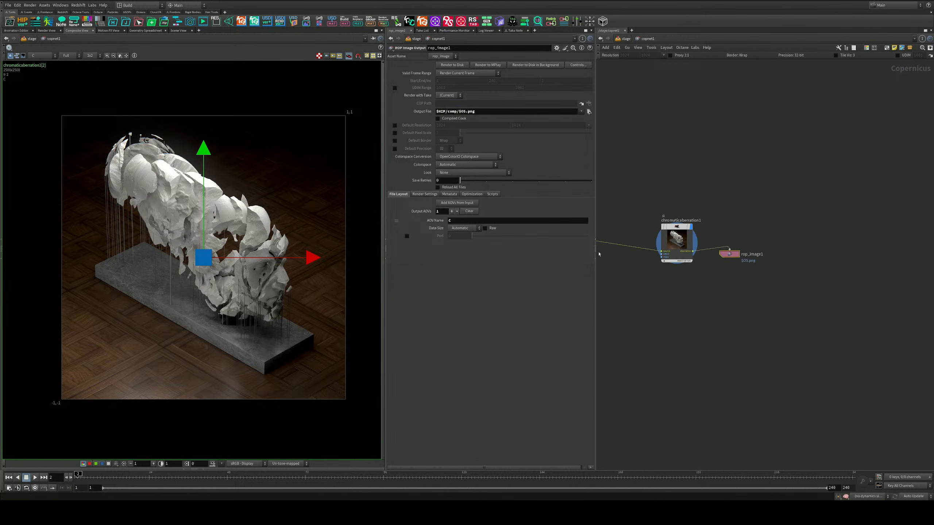
pyautogui.scroll(3, 742, 276)
pyautogui.click(779, 230)
pyautogui.moveTo(787, 230); pyautogui.dragTo(634, 223)
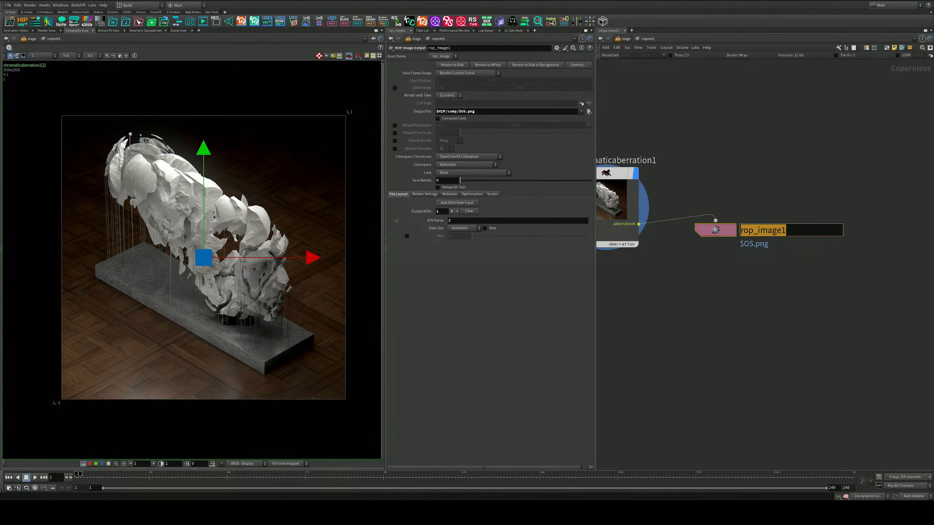
pyautogui.write('JL_')
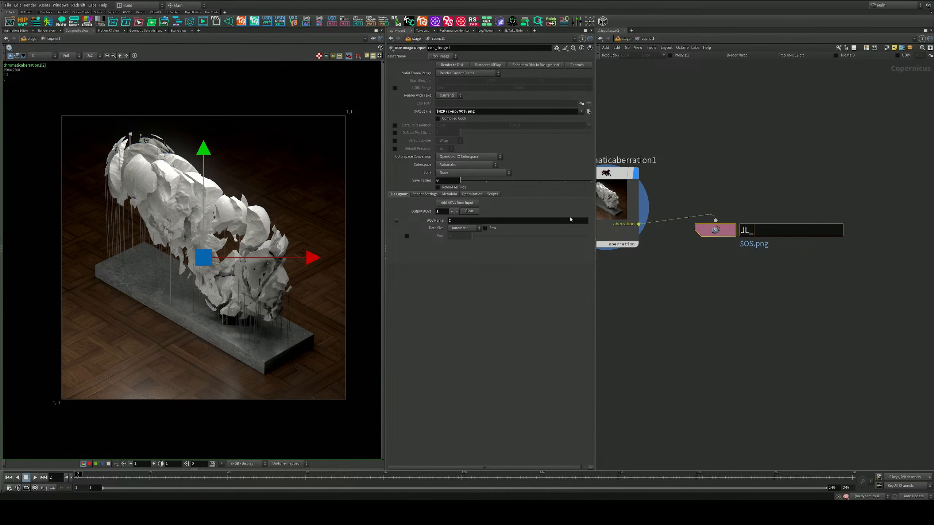
pyautogui.write('Day_26_Collapsed_Final')
pyautogui.press('Return')
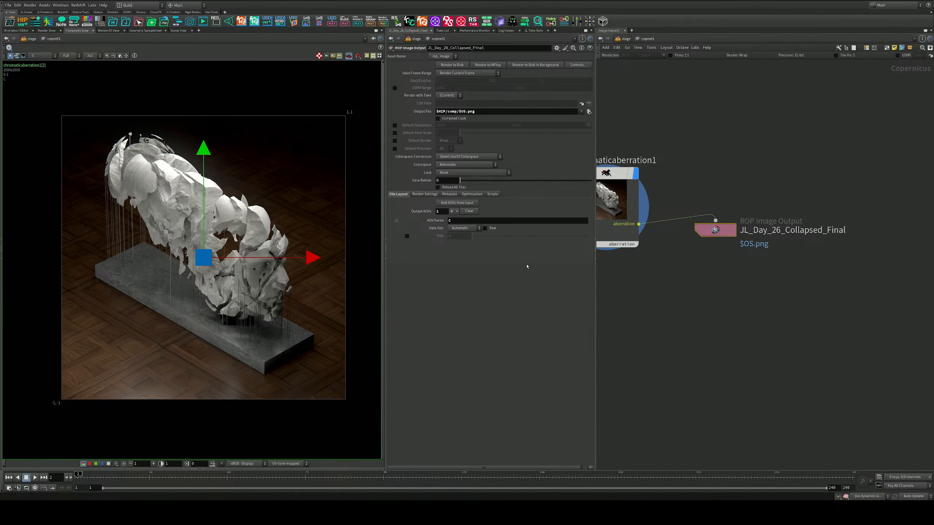
# Render the composite to disk and examine JL_Day_26_Collapsed_Final.png in a maximized DJV window
pyautogui.click(452, 65)
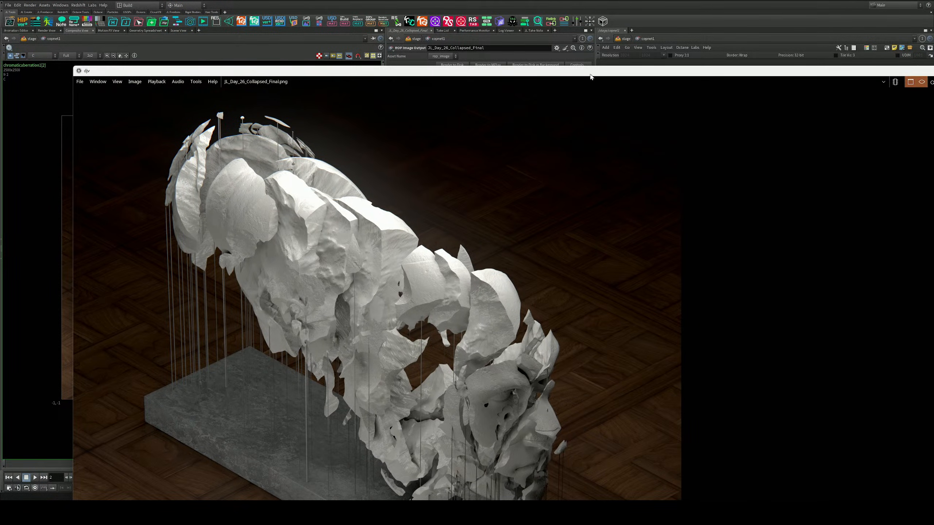
pyautogui.doubleClick(592, 70)
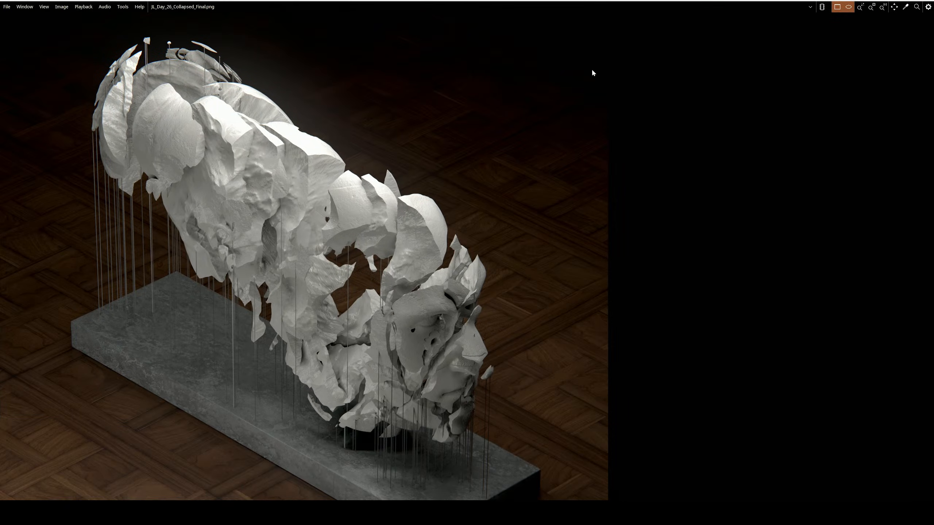
pyautogui.moveTo(417, 254); pyautogui.dragTo(578, 234, button='middle')
pyautogui.scroll(-3, 543, 211)
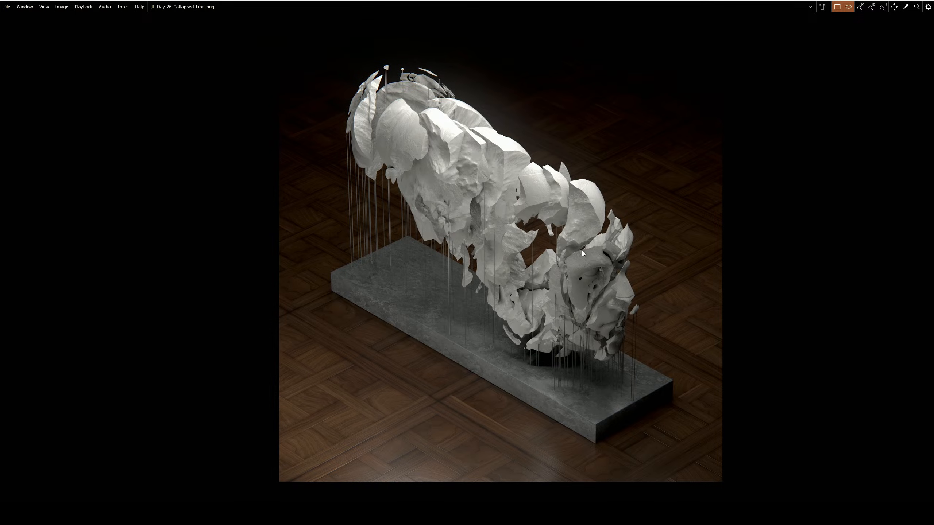
pyautogui.scroll(-1, 582, 246)
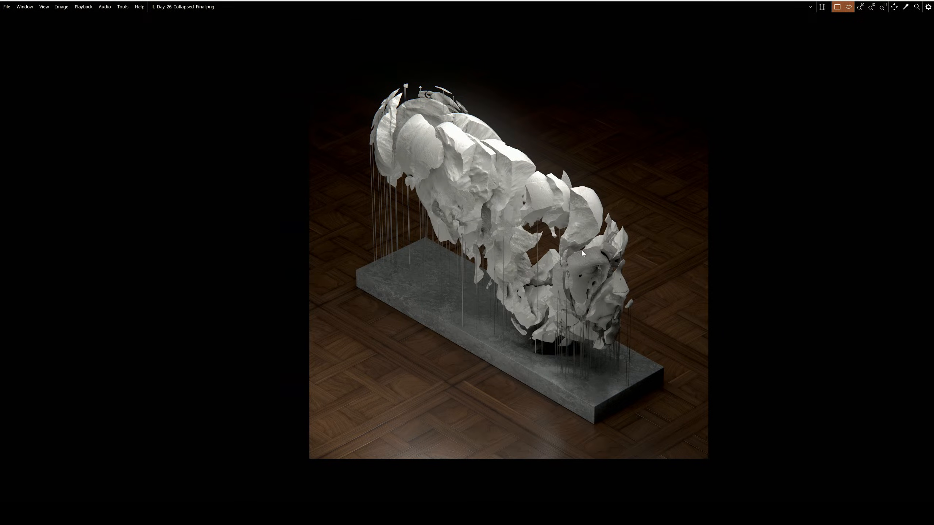
pyautogui.scroll(1, 582, 253)
pyautogui.moveTo(593, 249); pyautogui.dragTo(594, 260, button='middle')
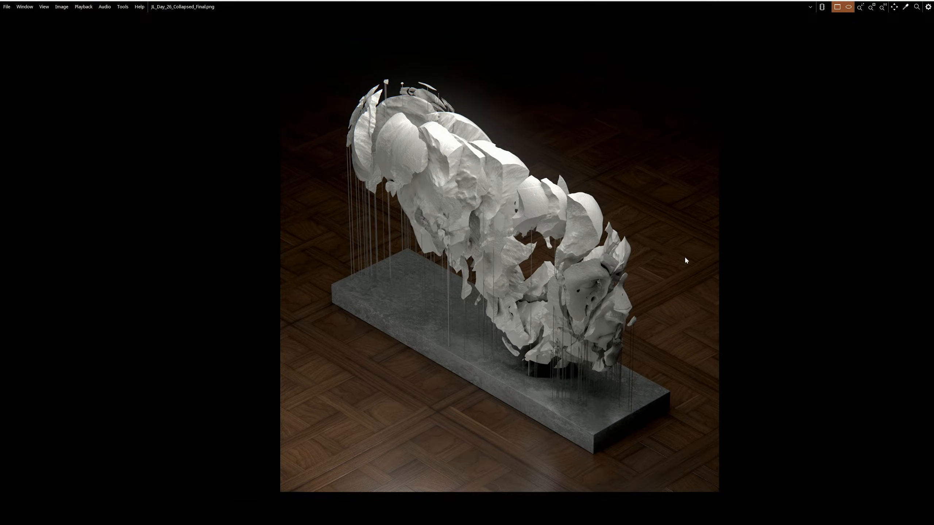